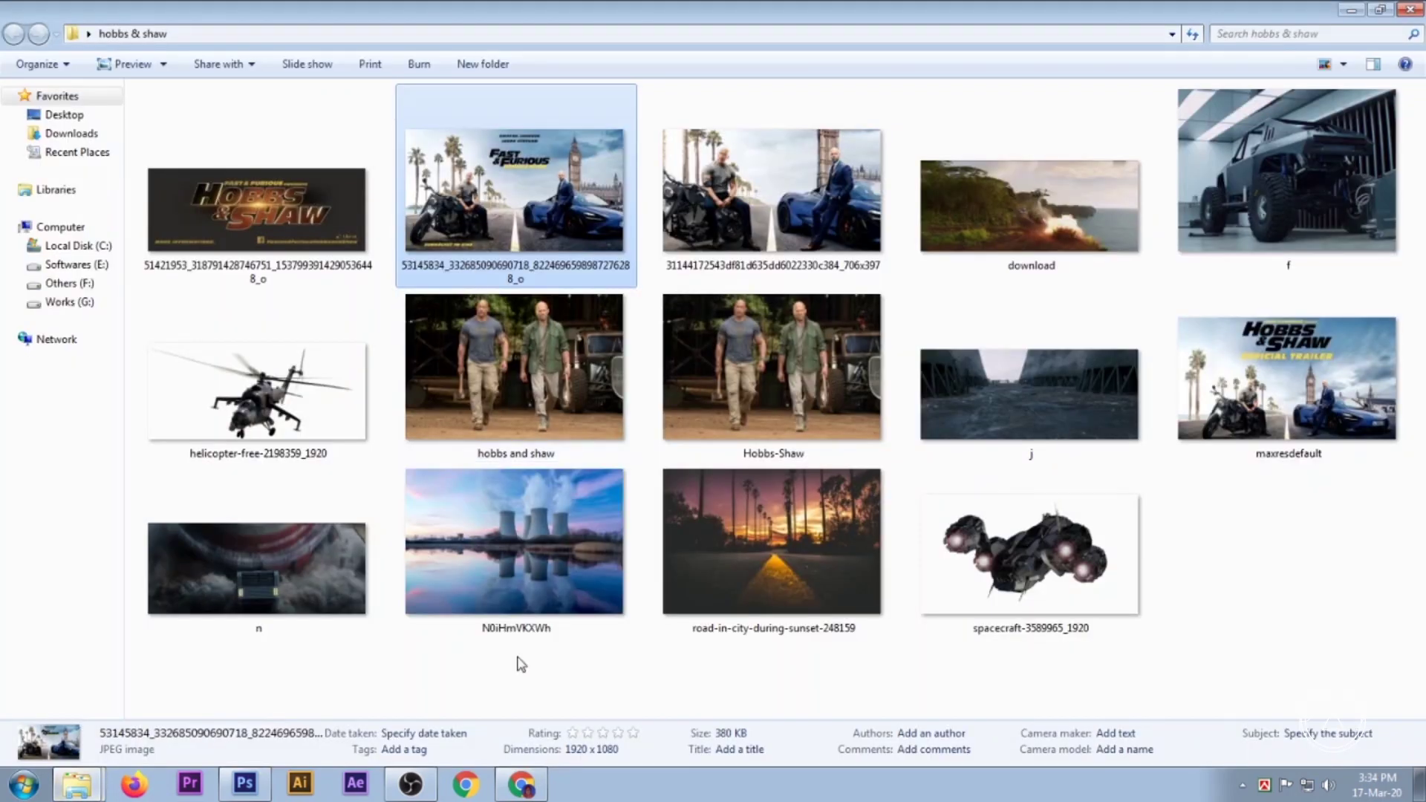
Switch from Explorer to Photoshop, where the Hobbs & Shaw poster is open.
click(413, 786)
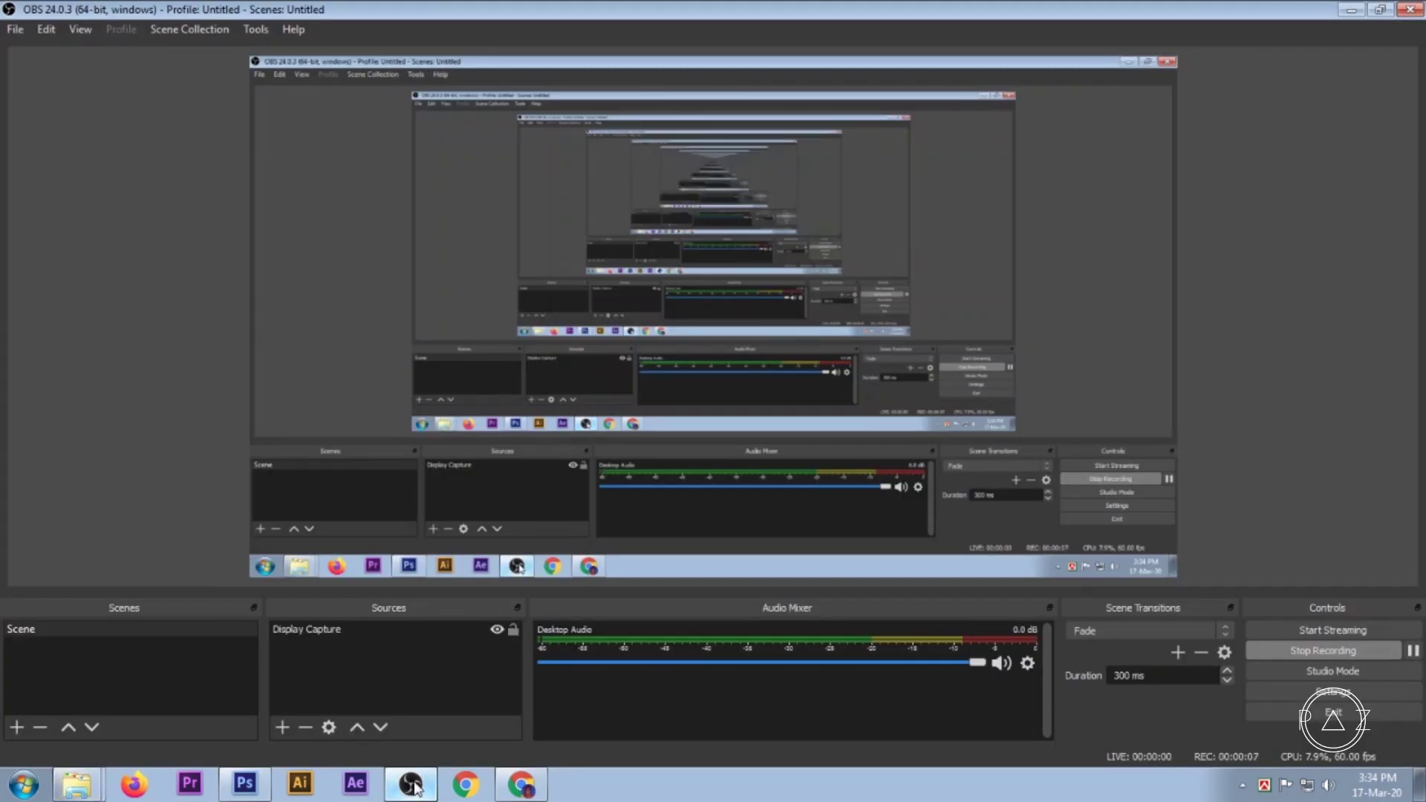
click(244, 785)
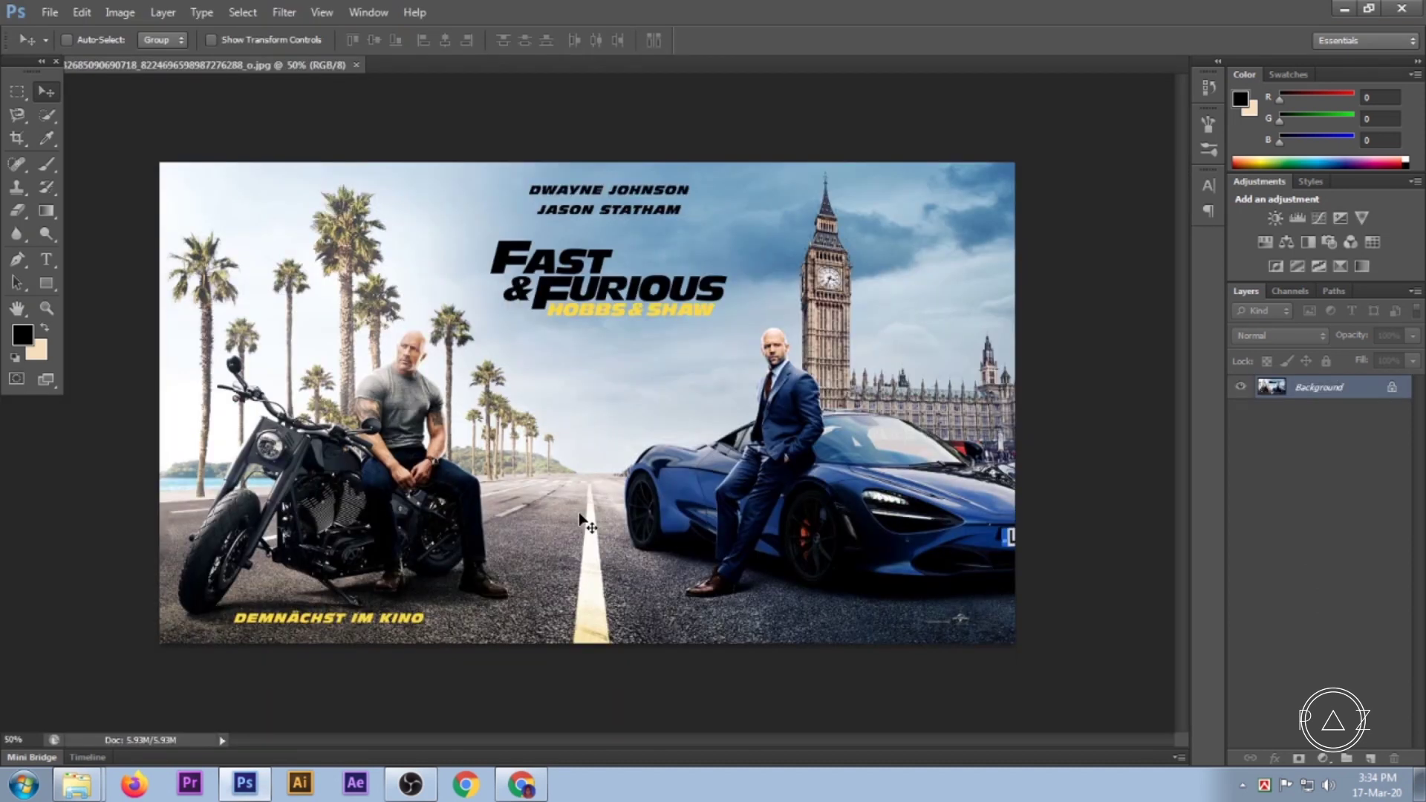
Convert the locked Background into an editable Layer 0, then zoom in on the car.
double_click(1332, 391)
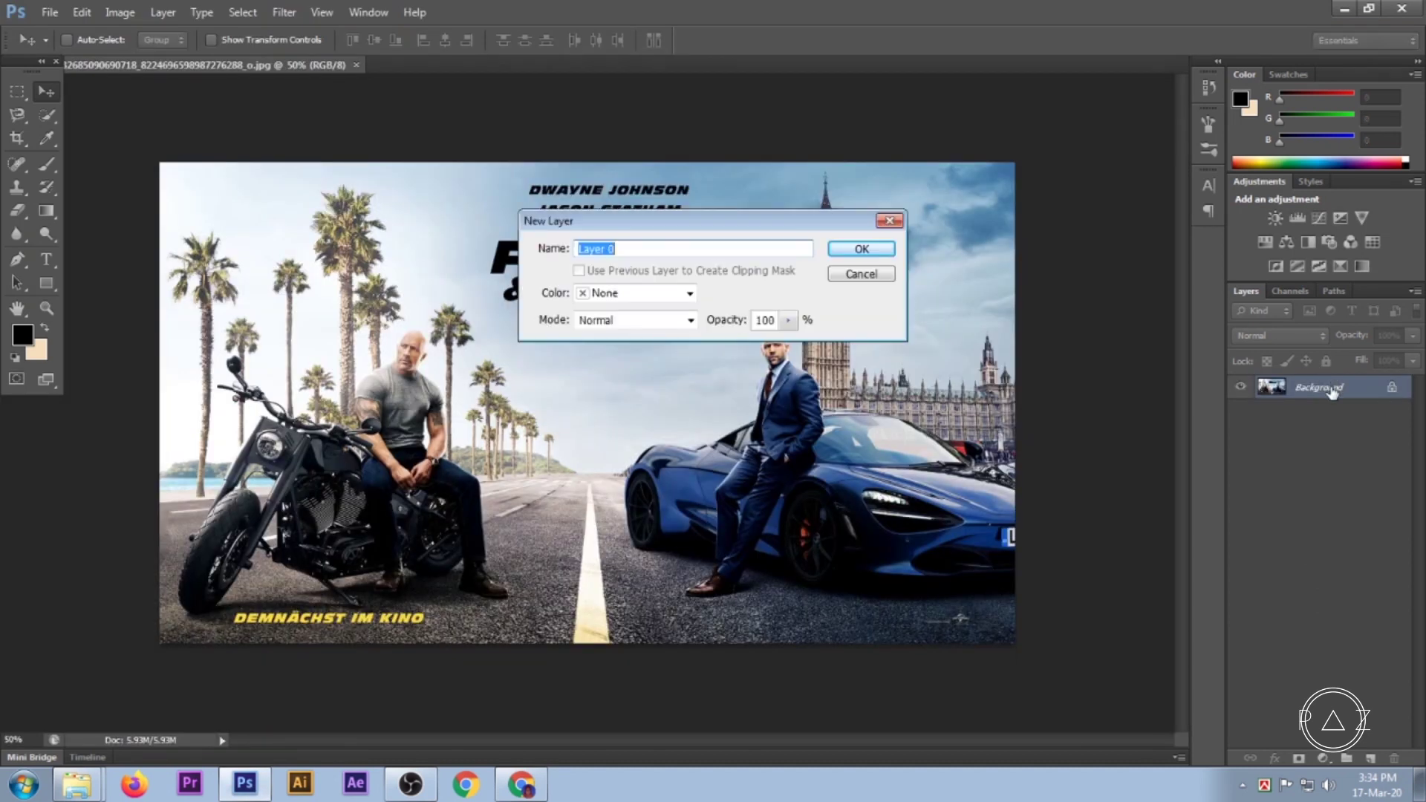
click(877, 255)
scroll(908, 571, up, 2)
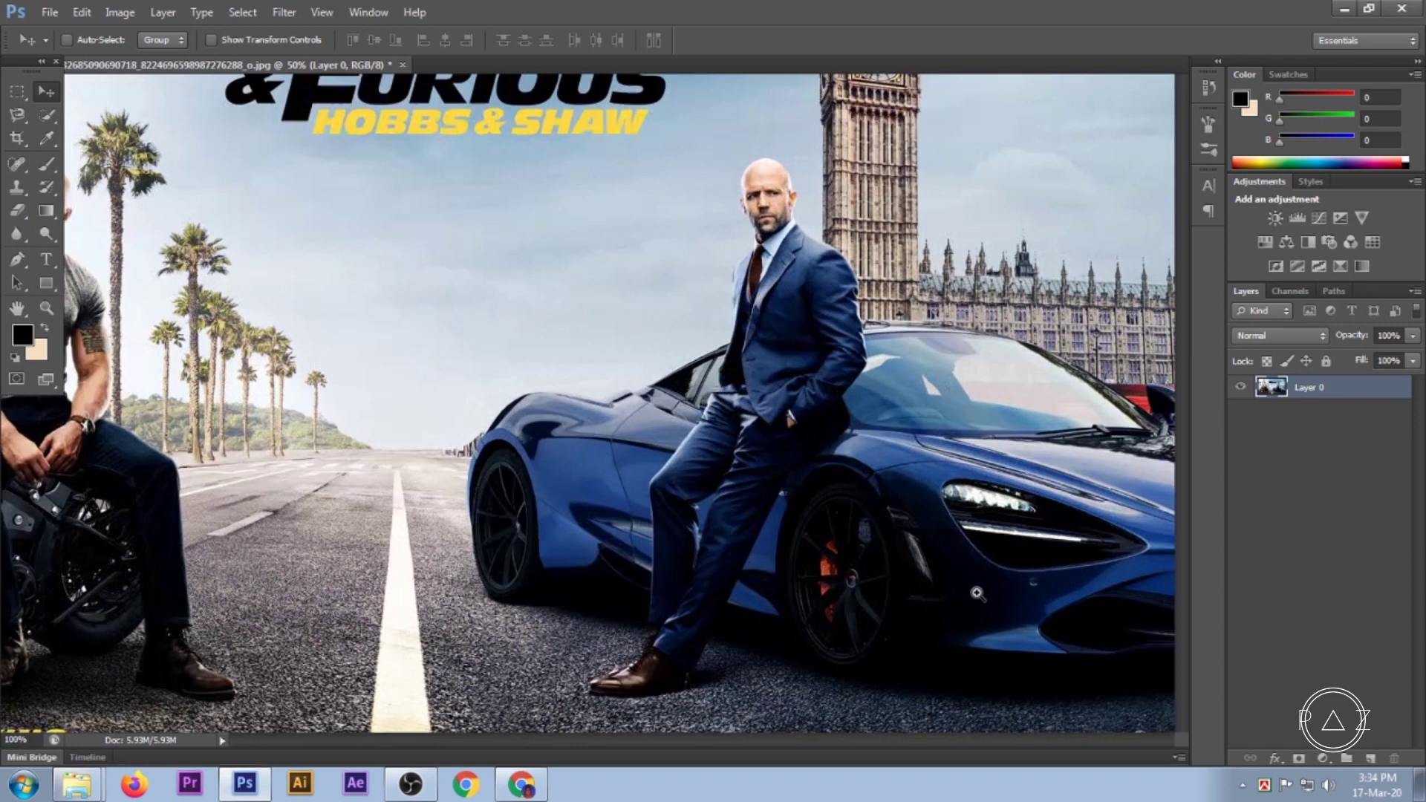
scroll(908, 571, up, 2)
scroll(899, 494, right, 3)
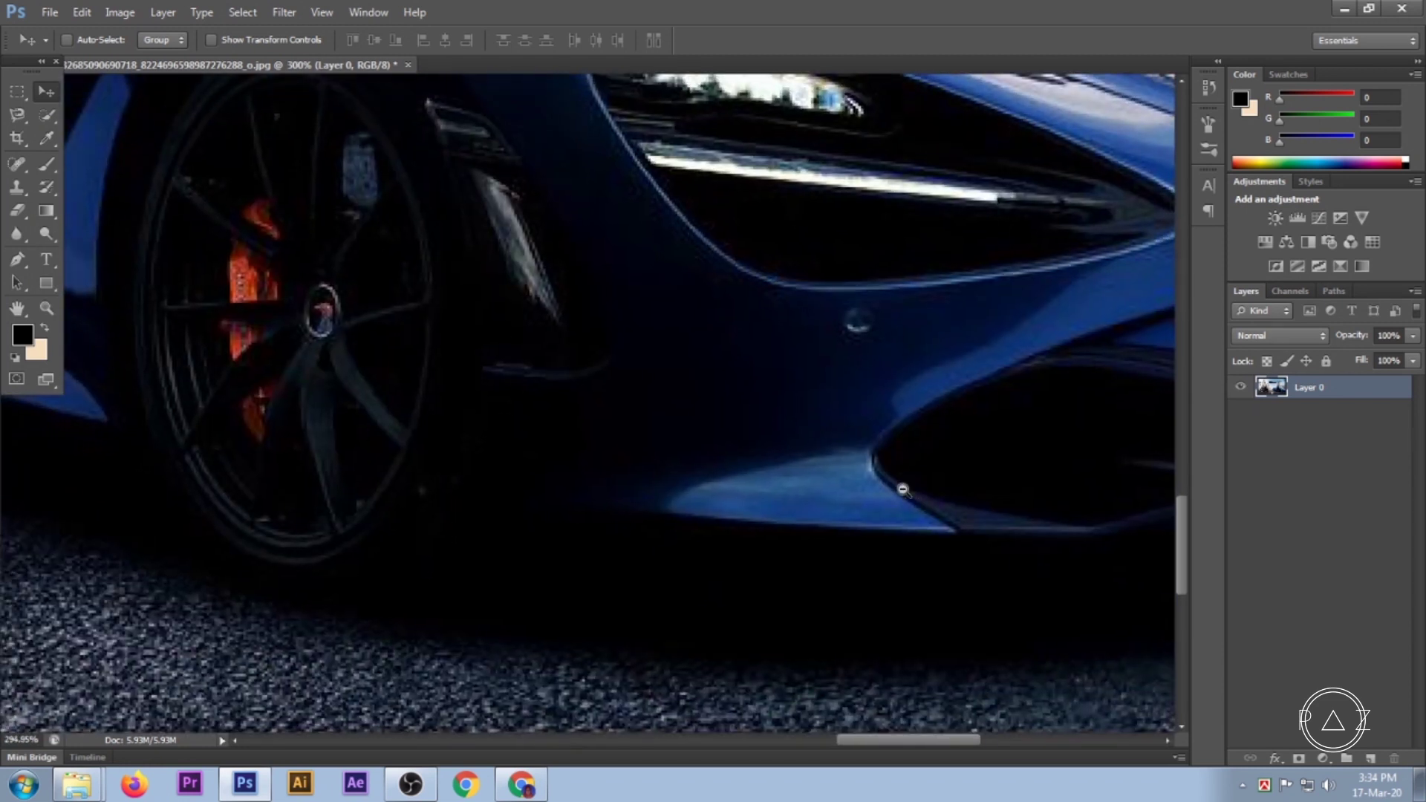
scroll(900, 487, right, 3)
scroll(655, 442, down, 1)
scroll(754, 449, down, 1)
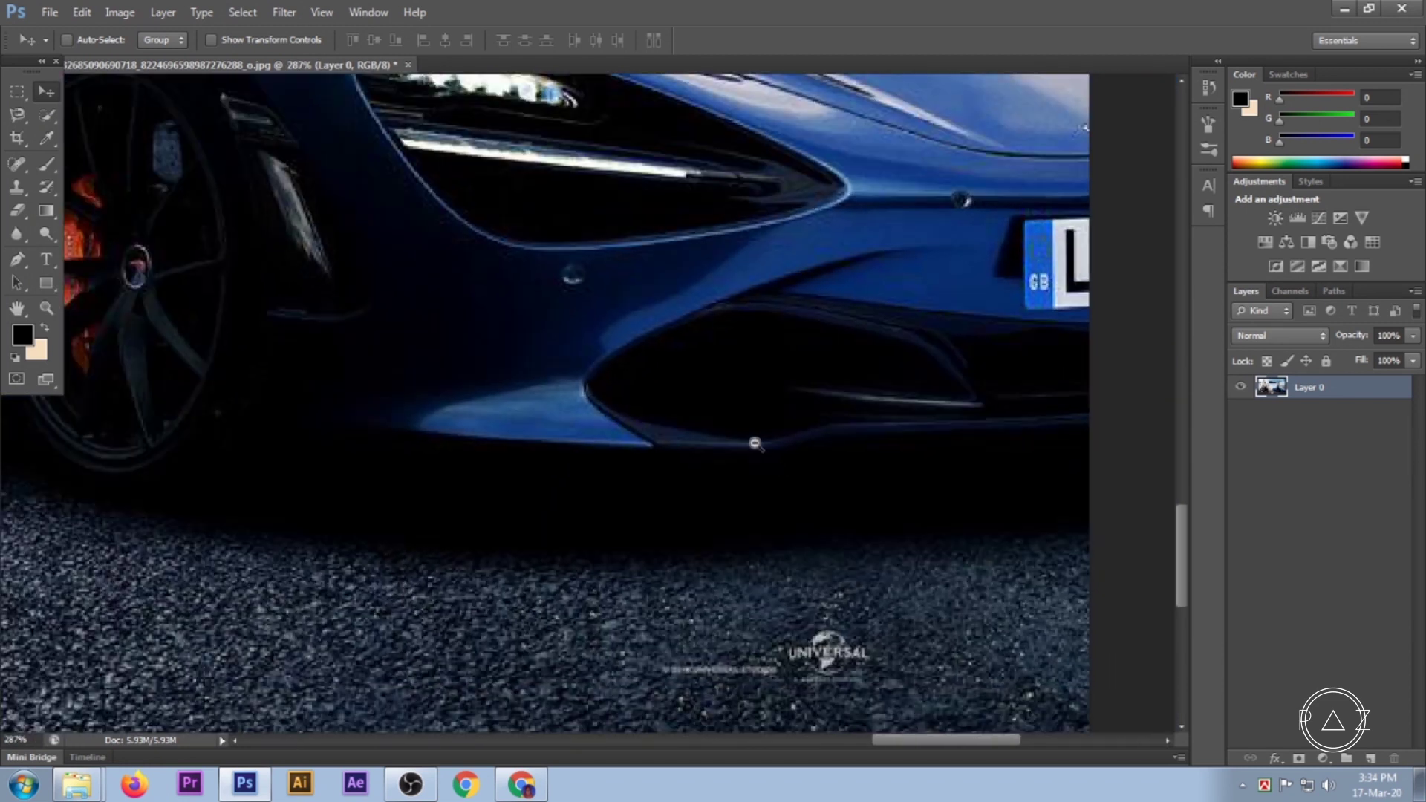
scroll(683, 446, down, 1)
scroll(639, 453, up, 2)
scroll(669, 472, down, 1)
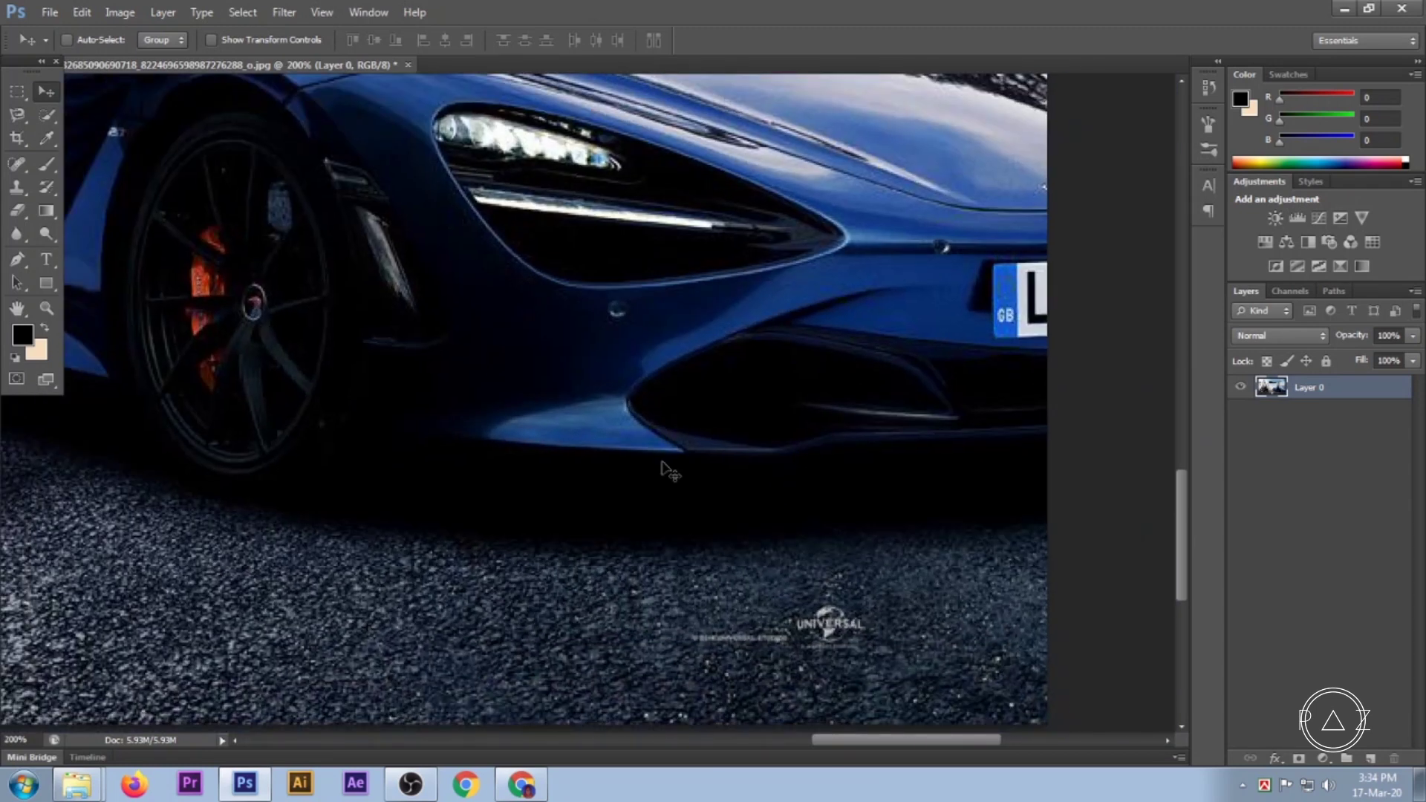
Start a Pen path at the car's lower front edge and curve it along the bumper.
click(17, 260)
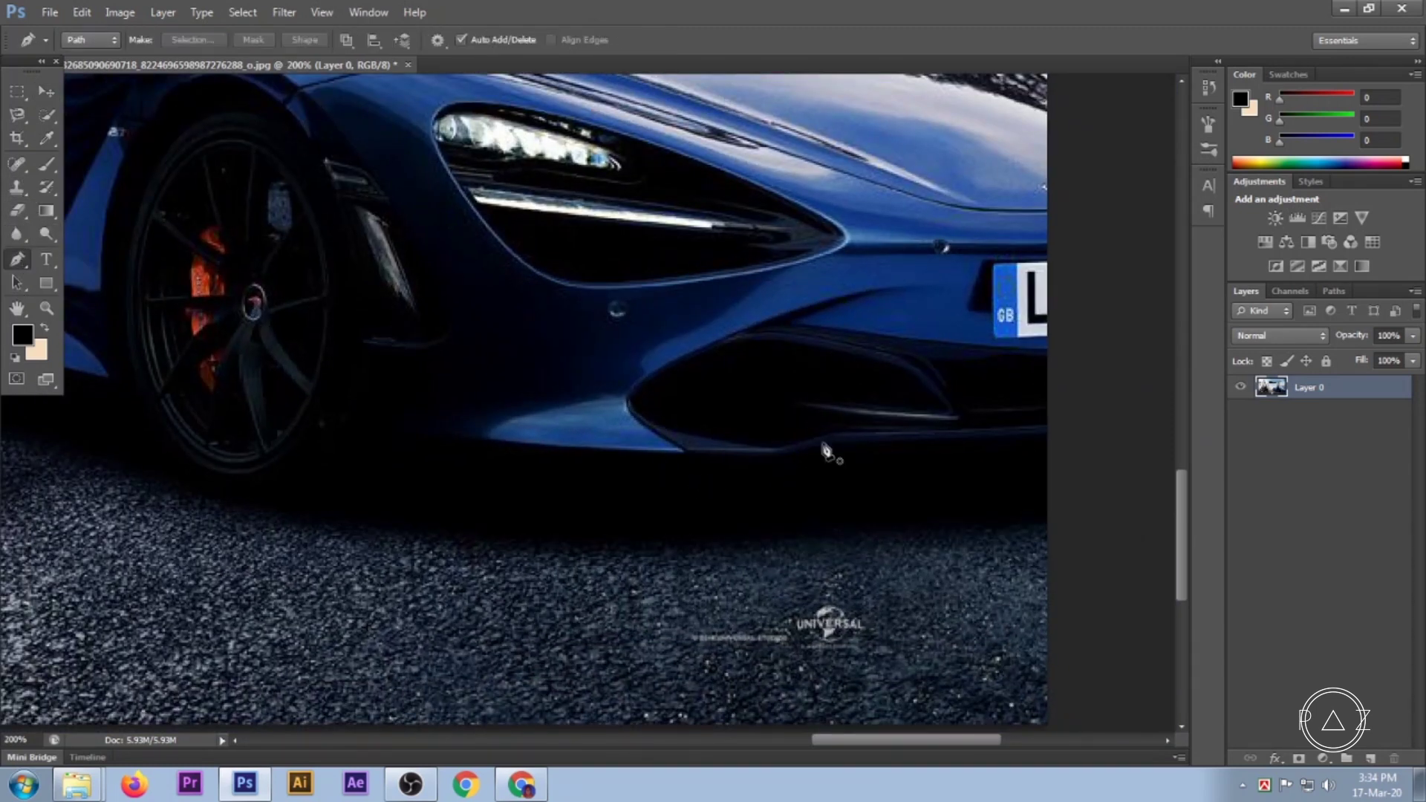
click(1049, 433)
drag(838, 447, 819, 449)
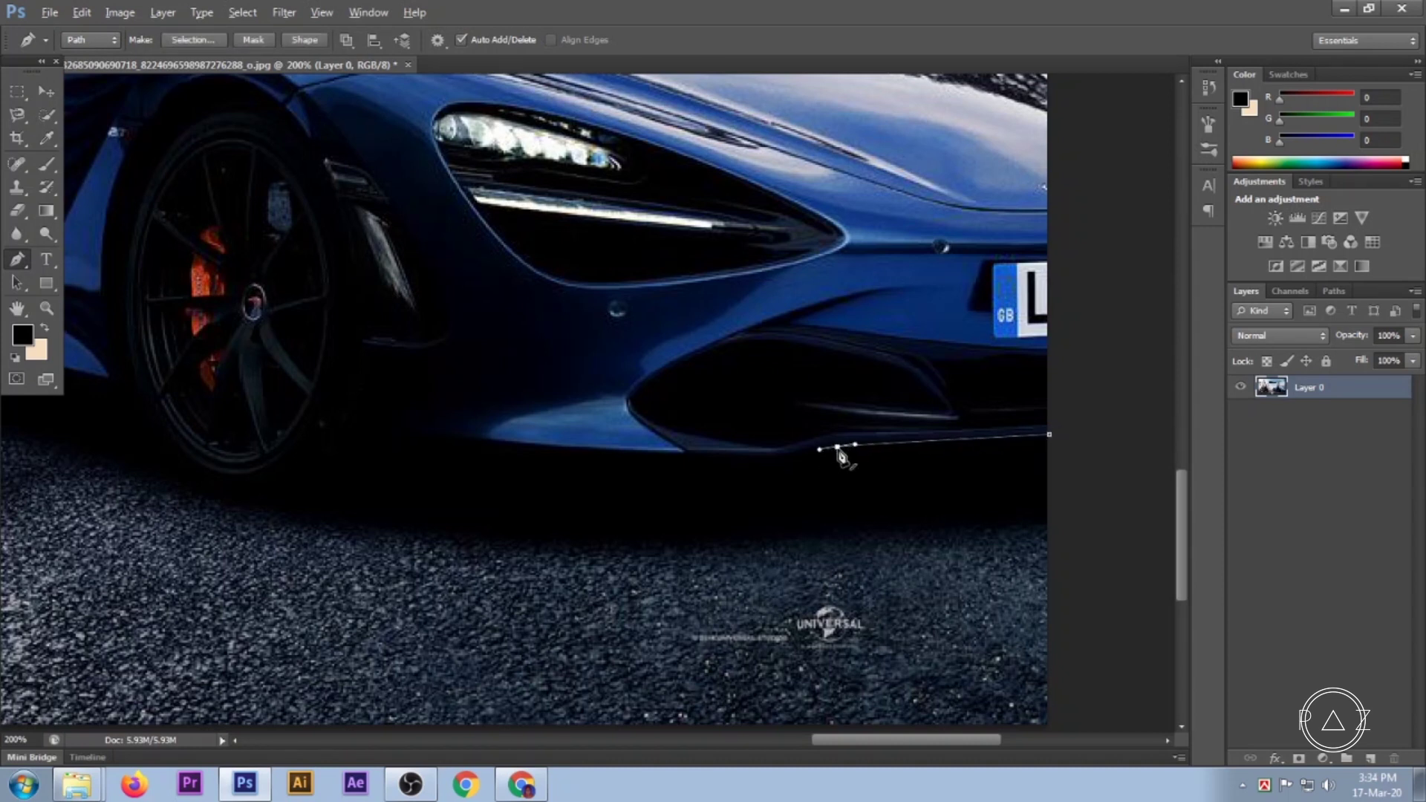
ctrl+click(691, 502)
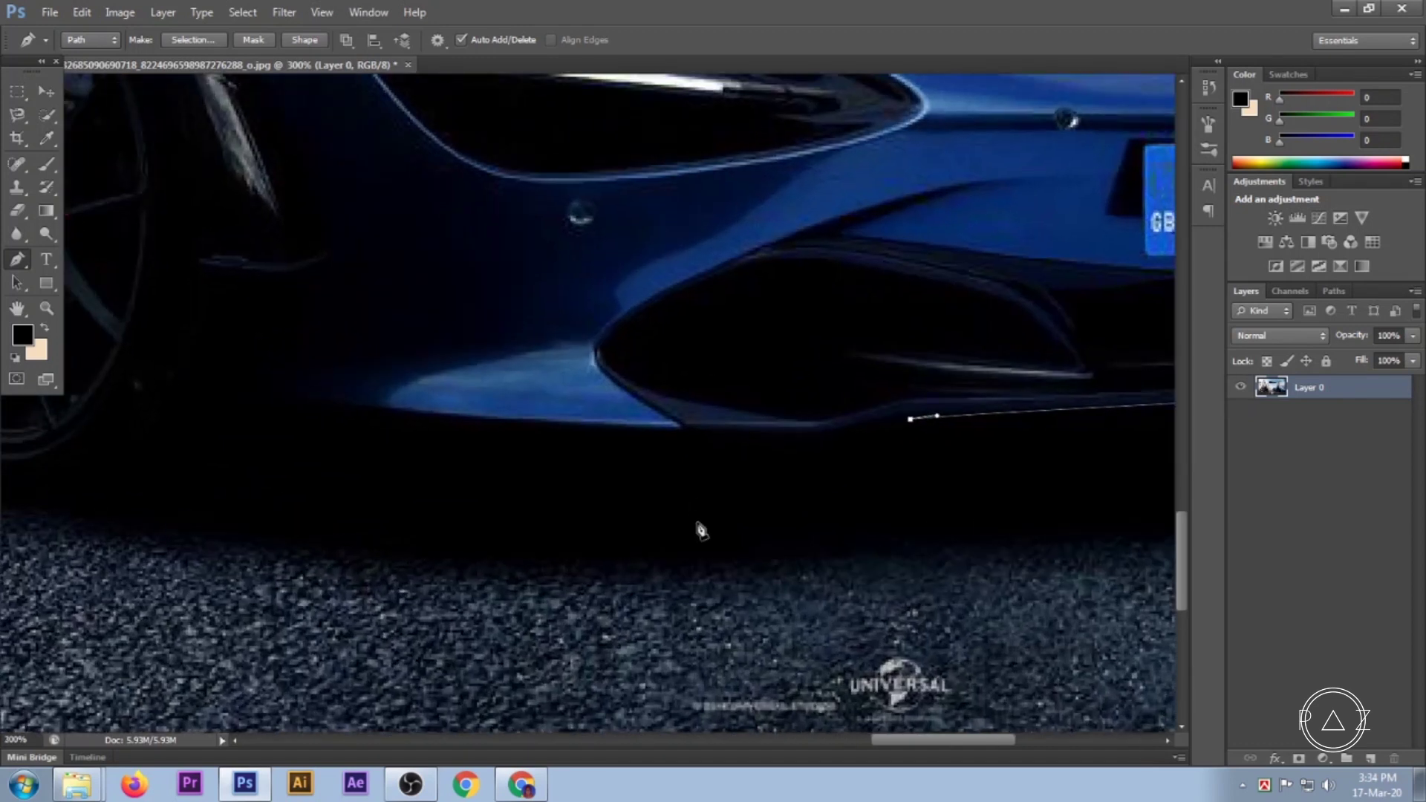
drag(782, 441, 773, 441)
scroll(814, 440, left, 6)
scroll(988, 516, left, 1)
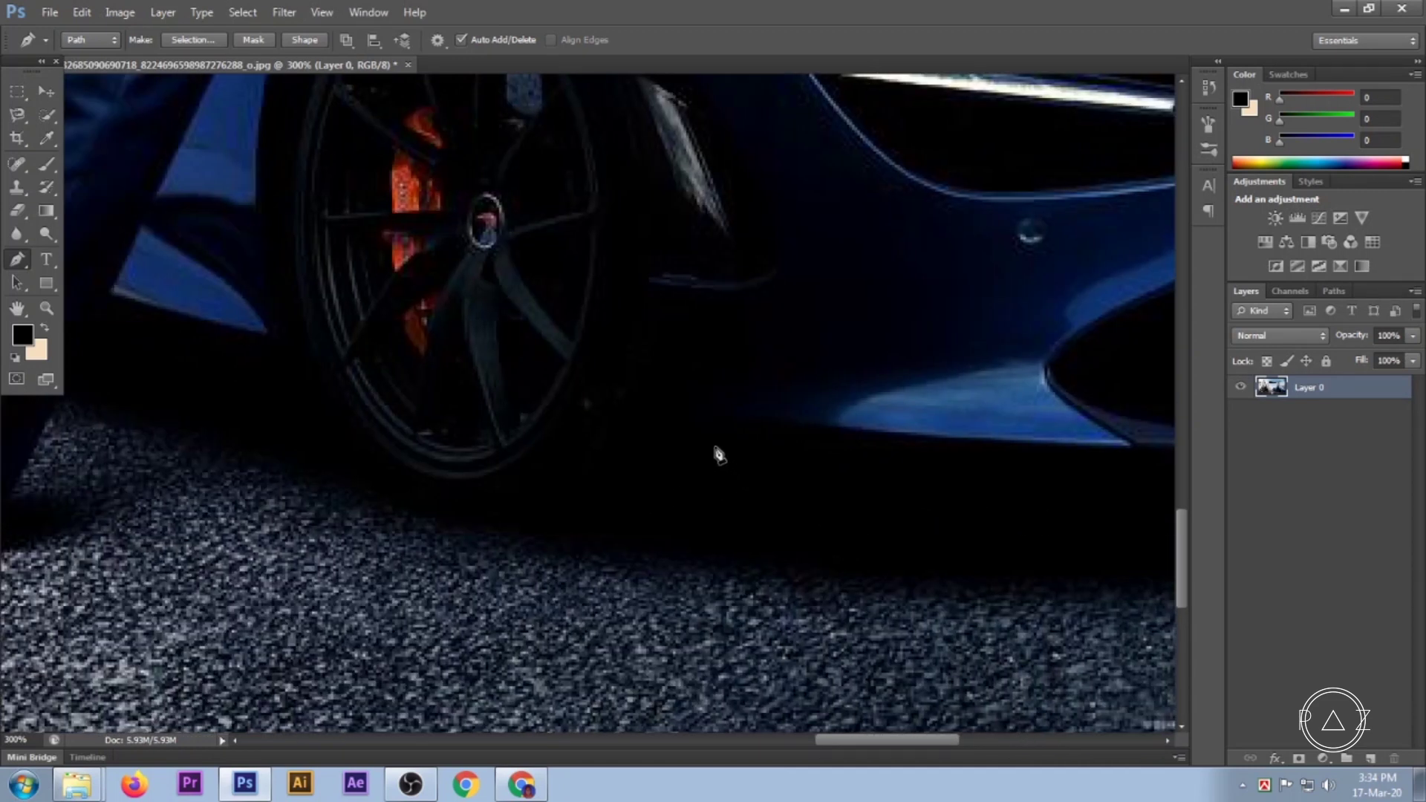
Trace the path around the bottom and rear of the front wheel with corner anchors.
drag(721, 414, 657, 399)
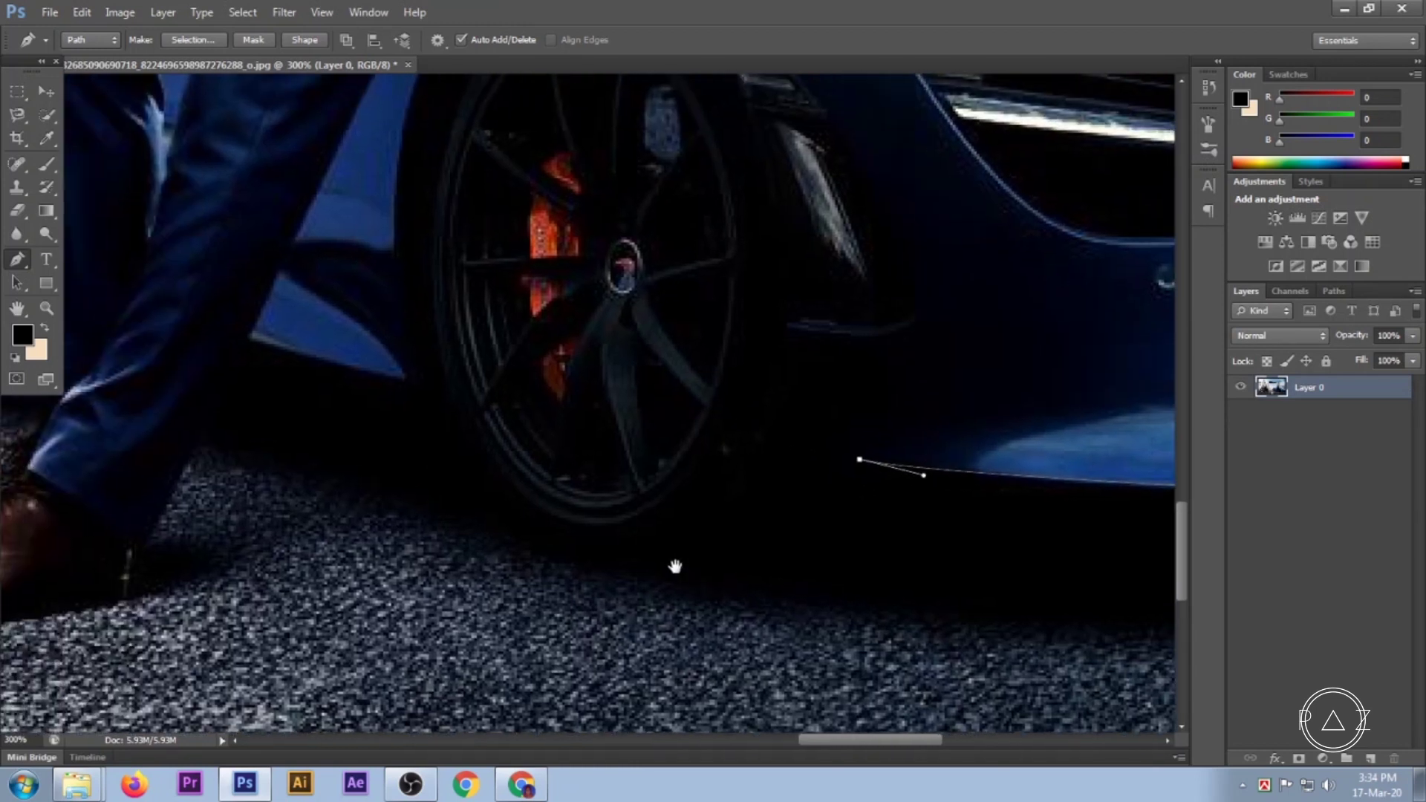
mouse_move(535, 520)
mouse_down()
mouse_move(675, 568)
mouse_move(476, 524)
mouse_up()
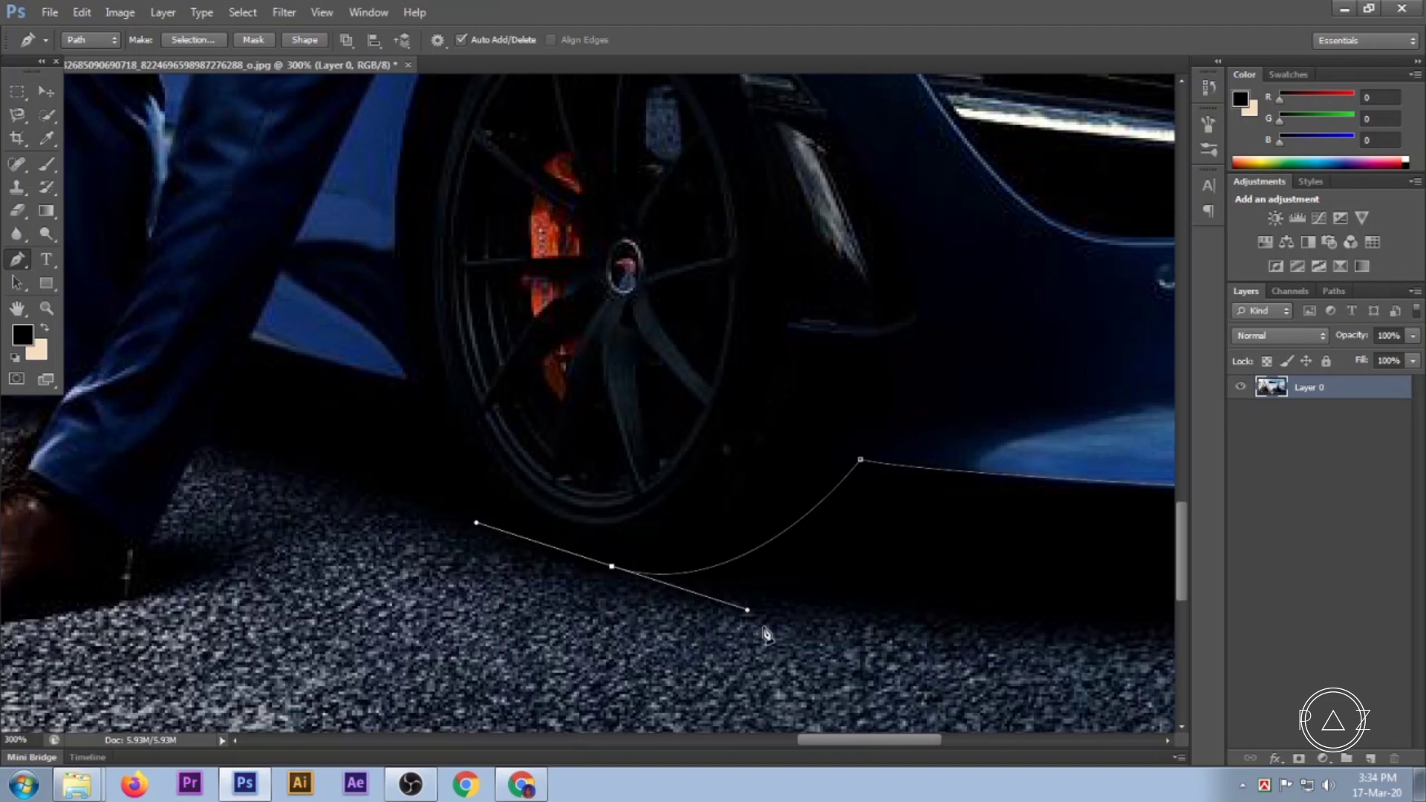
drag(748, 610, 776, 589)
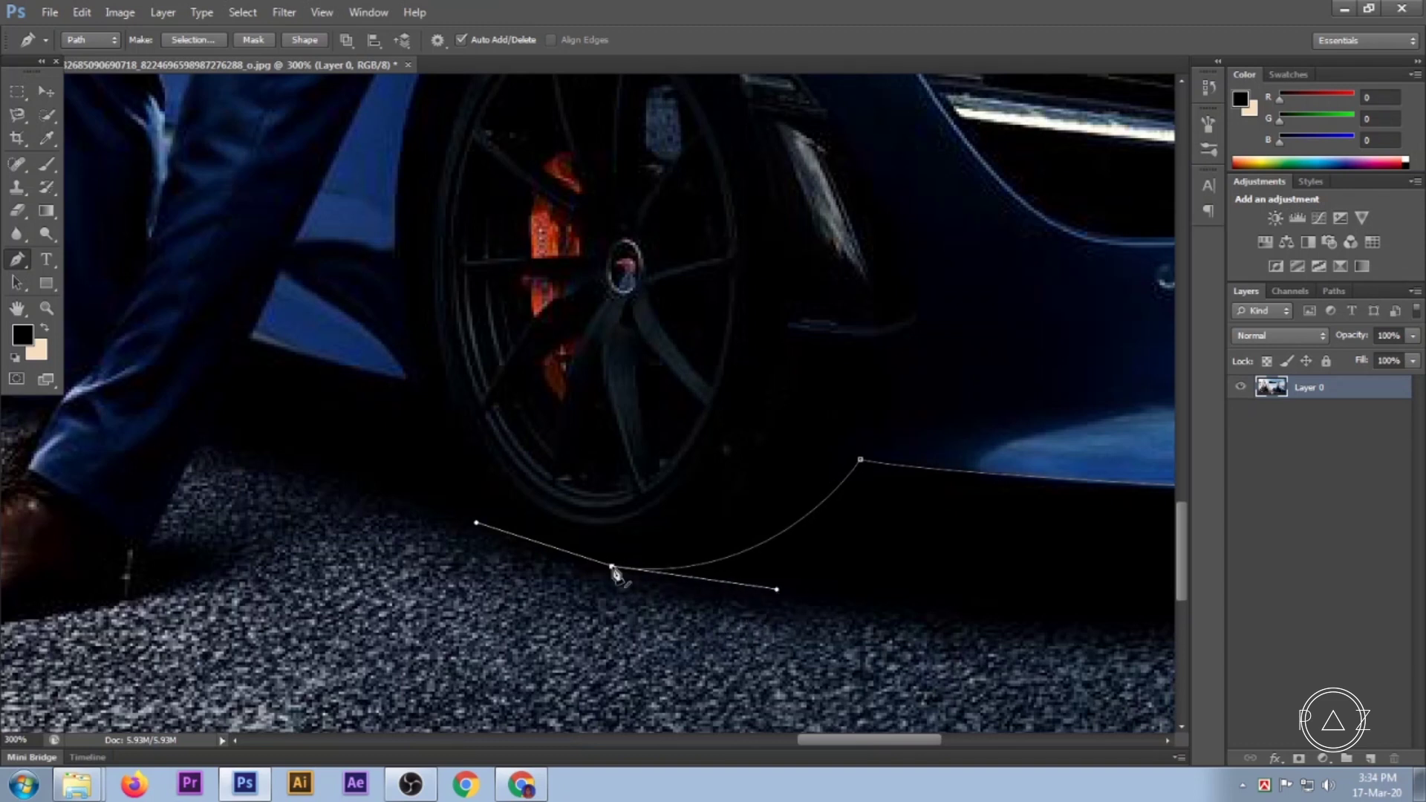
alt+click(612, 566)
drag(538, 578, 631, 637)
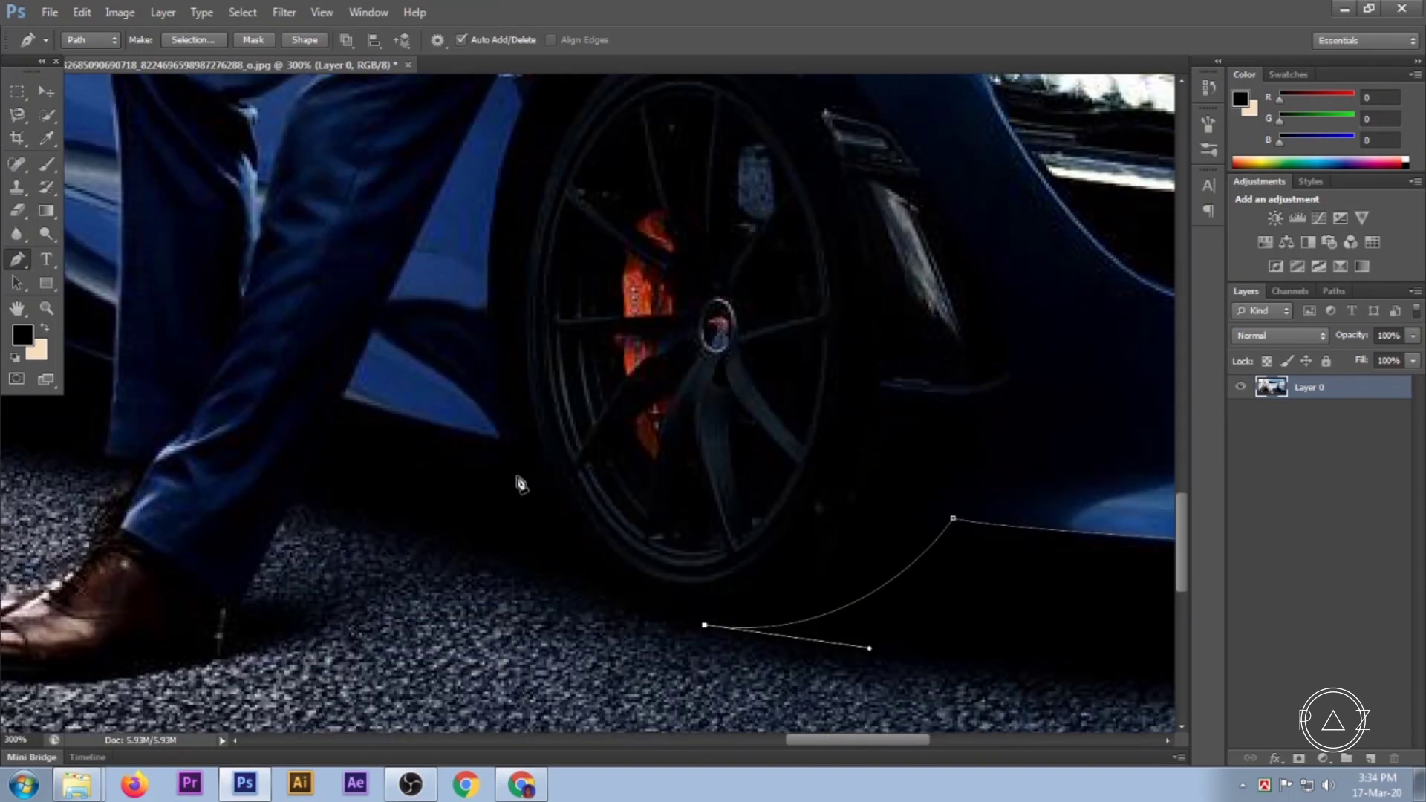
mouse_move(501, 441)
mouse_down()
mouse_move(467, 265)
mouse_move(453, 267)
mouse_up()
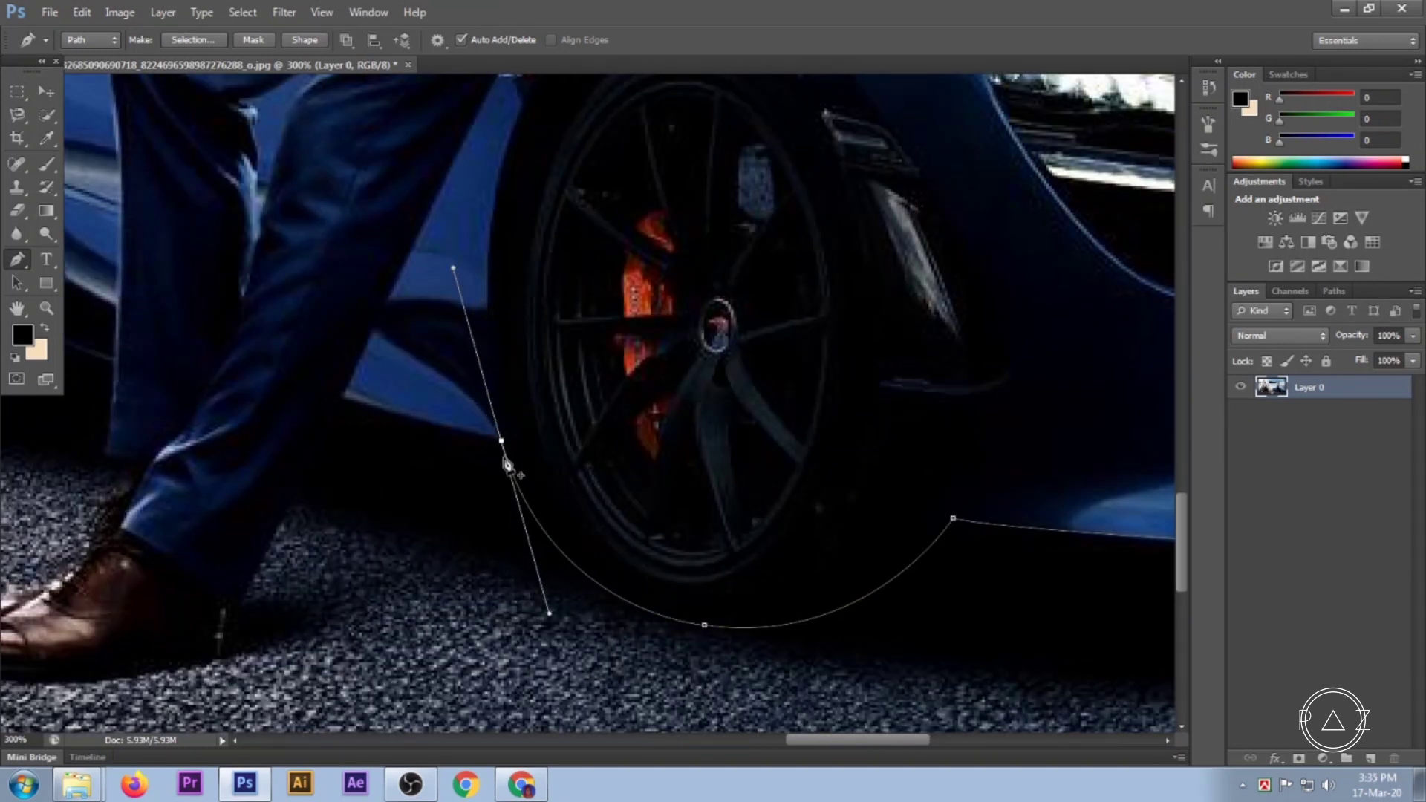
alt+click(503, 442)
mouse_move(503, 513)
mouse_down()
mouse_move(621, 566)
mouse_move(659, 524)
mouse_up()
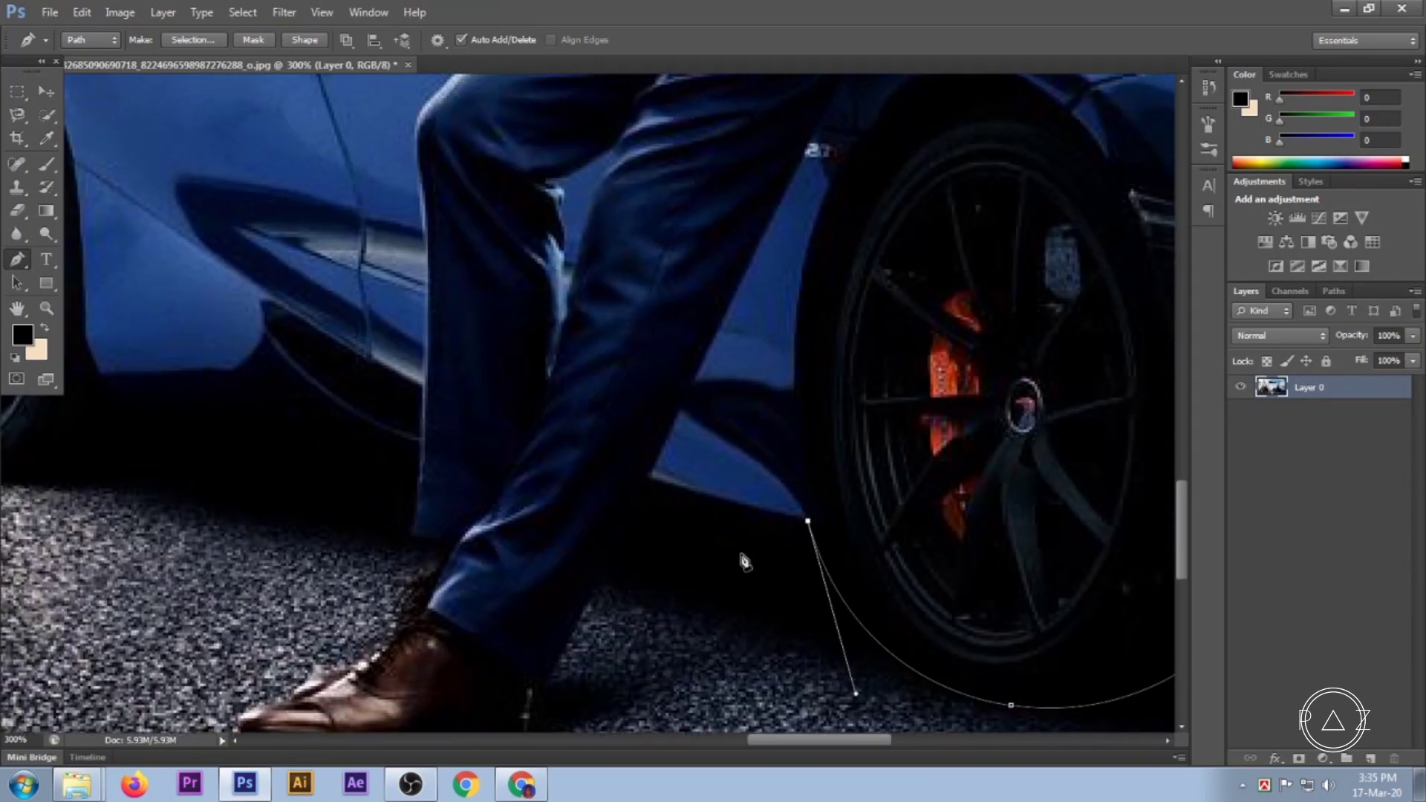
Extend the path along the side sill and down the trouser front to the shoe.
drag(653, 478, 659, 487)
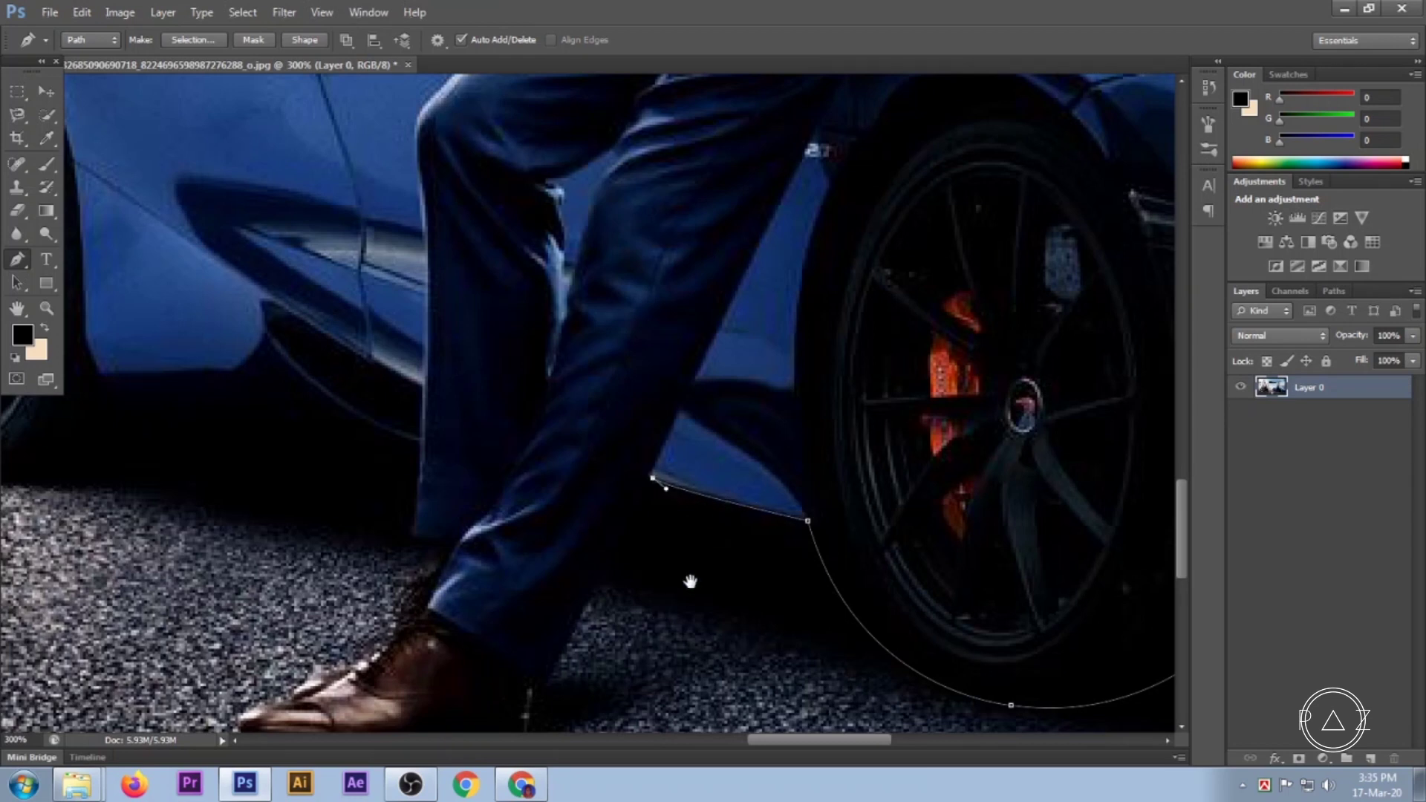
scroll(687, 580, down, 3)
scroll(688, 580, left, 3)
click(651, 551)
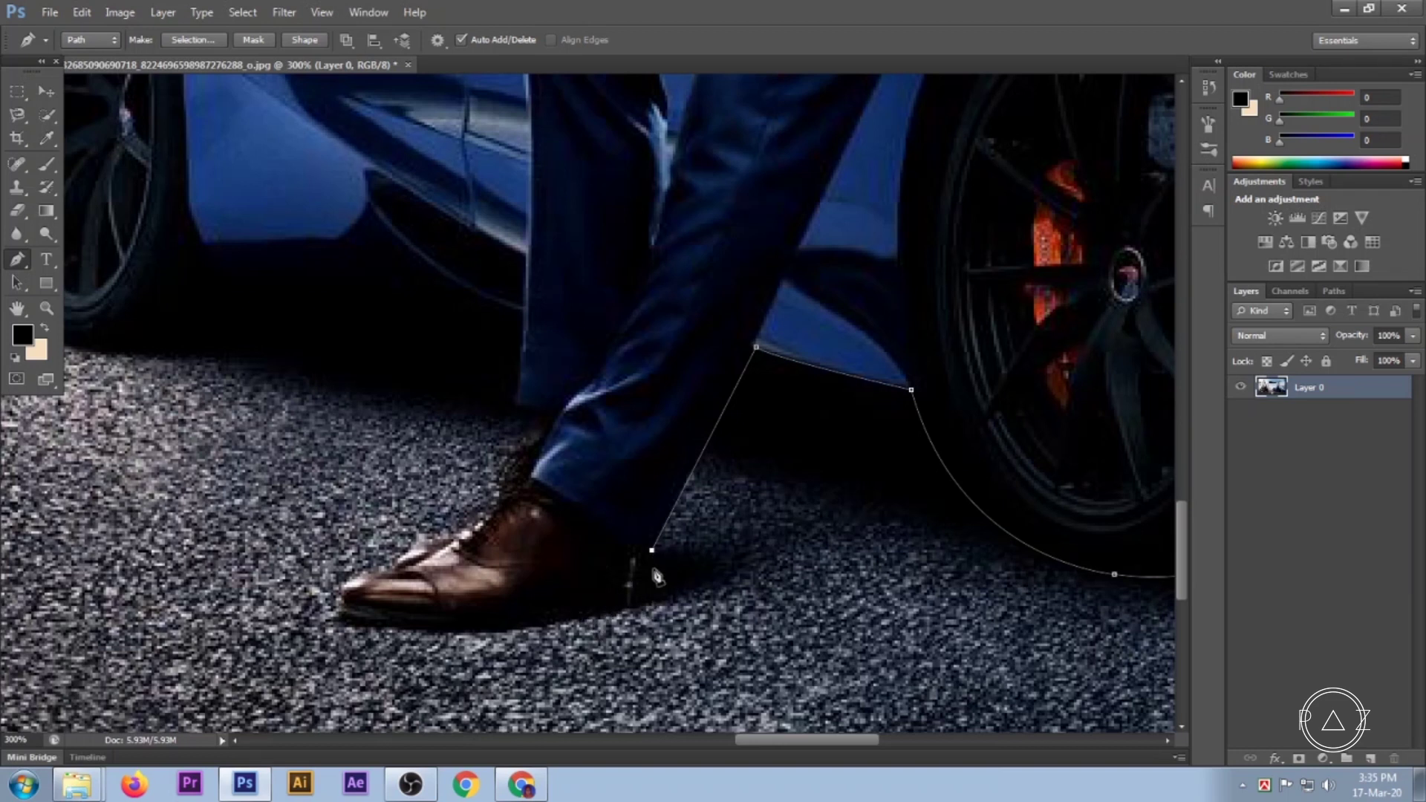
click(627, 540)
scroll(605, 594, up, 1)
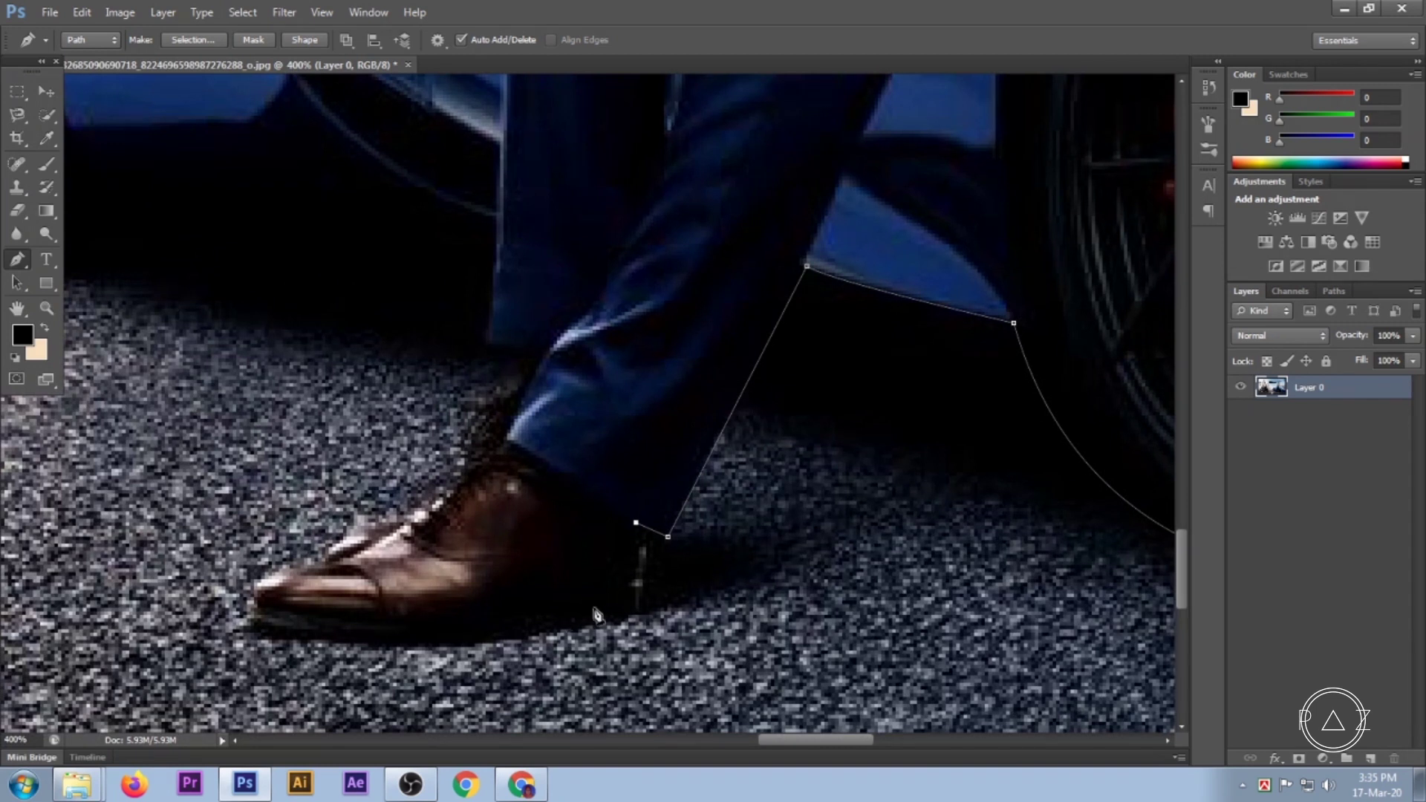
Trace the back of the shoe heel and along the sole to the toe.
click(600, 597)
click(594, 612)
click(544, 619)
click(430, 639)
click(318, 633)
click(265, 622)
Outline the top of the shoe up to the trouser hem.
click(276, 576)
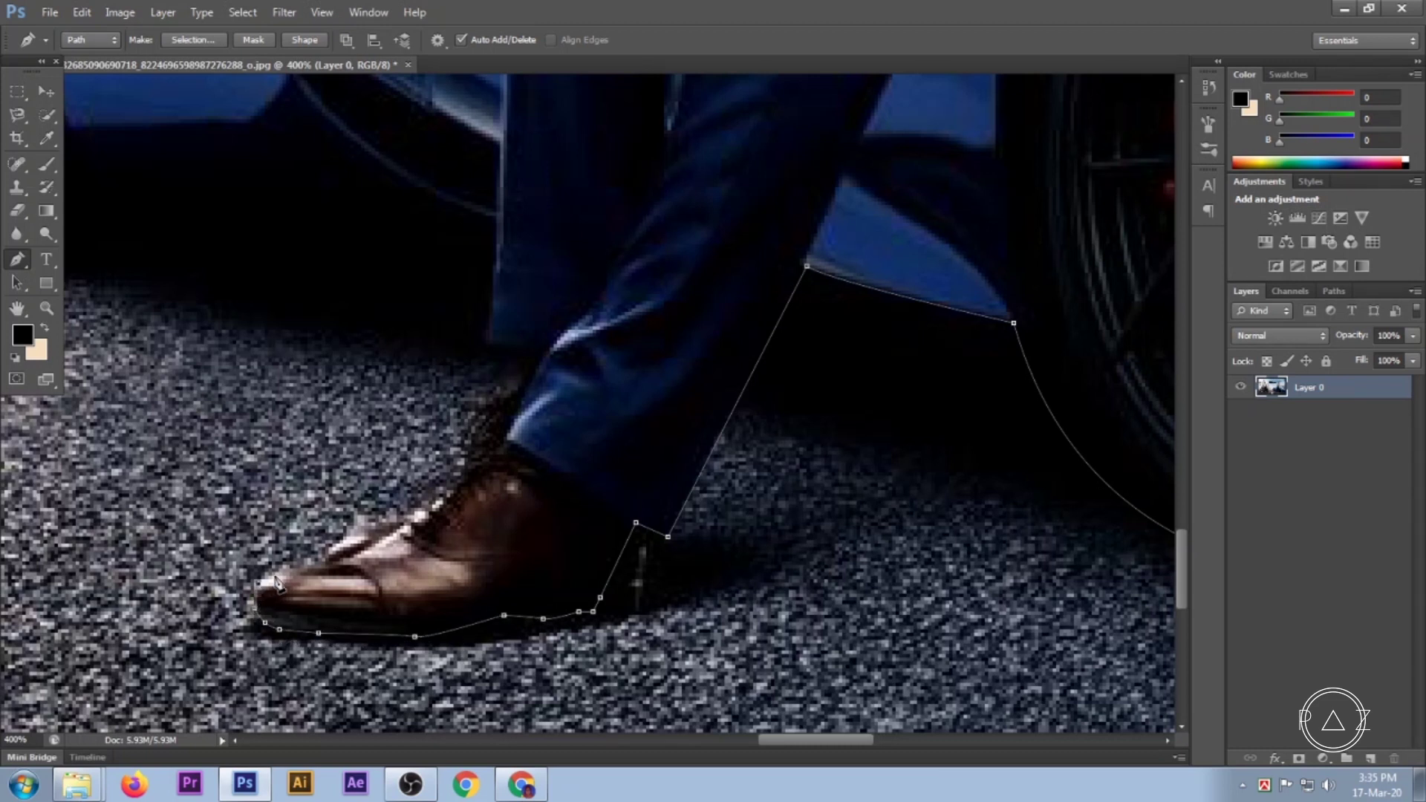
click(342, 550)
click(393, 526)
click(468, 469)
click(479, 432)
click(497, 395)
click(524, 375)
click(490, 348)
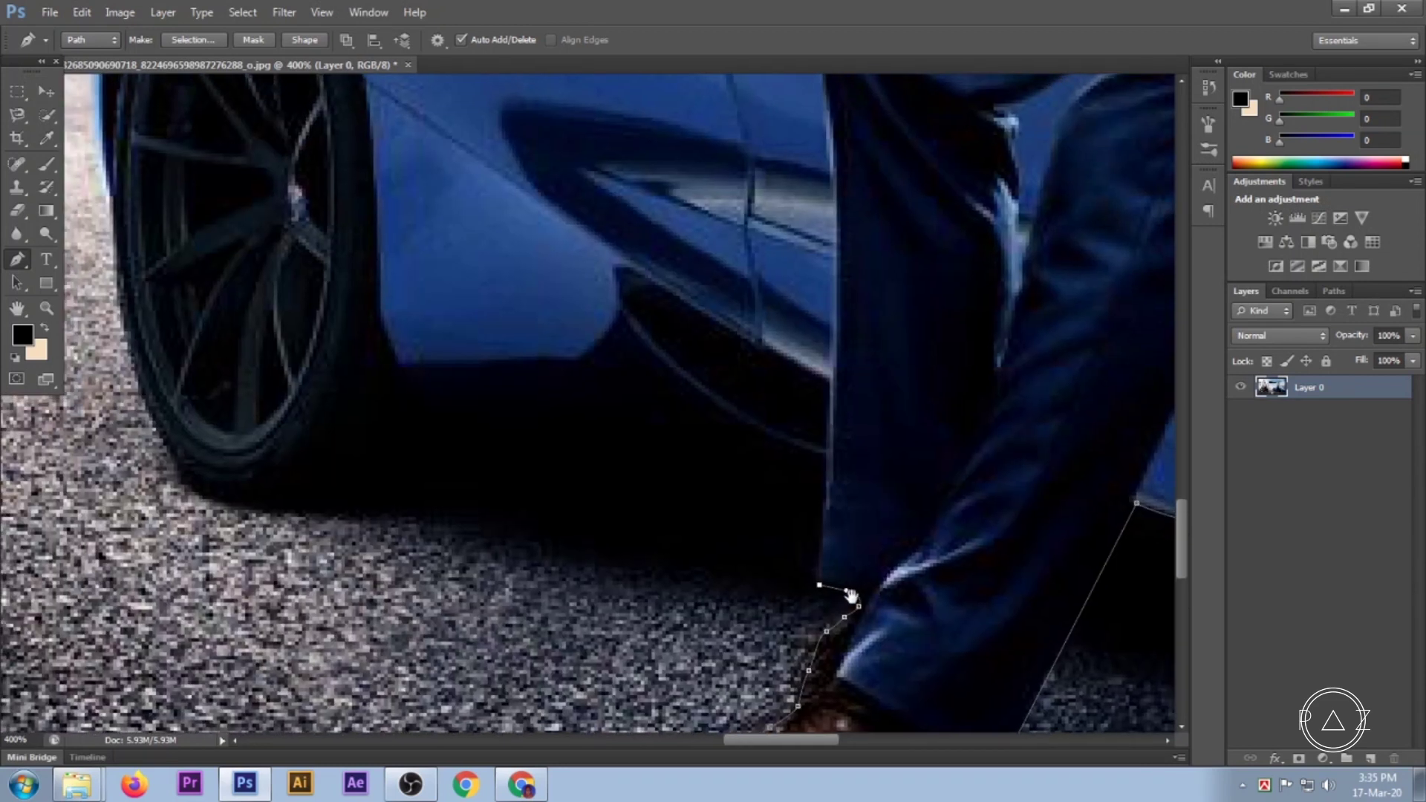
Anchor the path at the trouser's back edge and run it along the car sill with corners.
drag(514, 402, 855, 648)
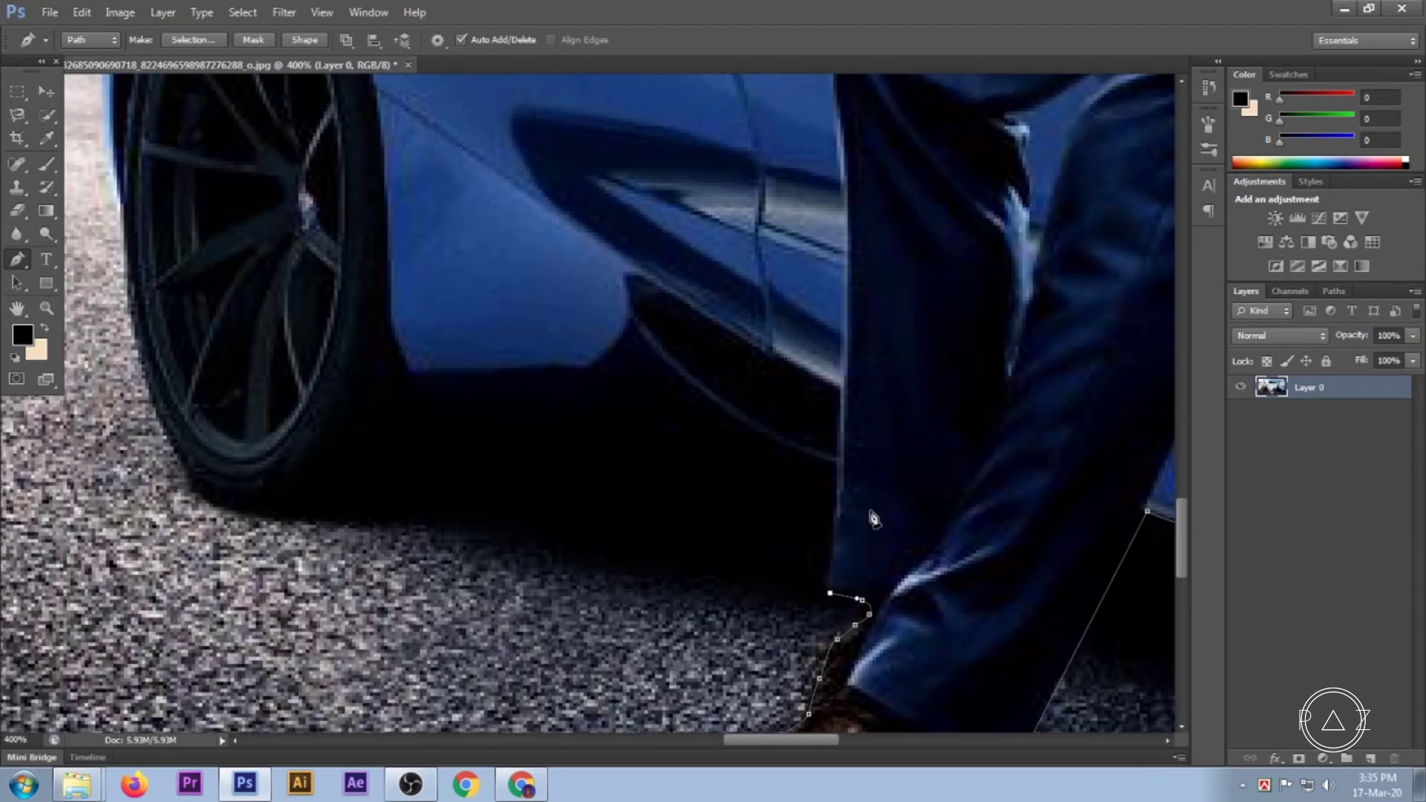
click(837, 480)
drag(634, 421, 566, 402)
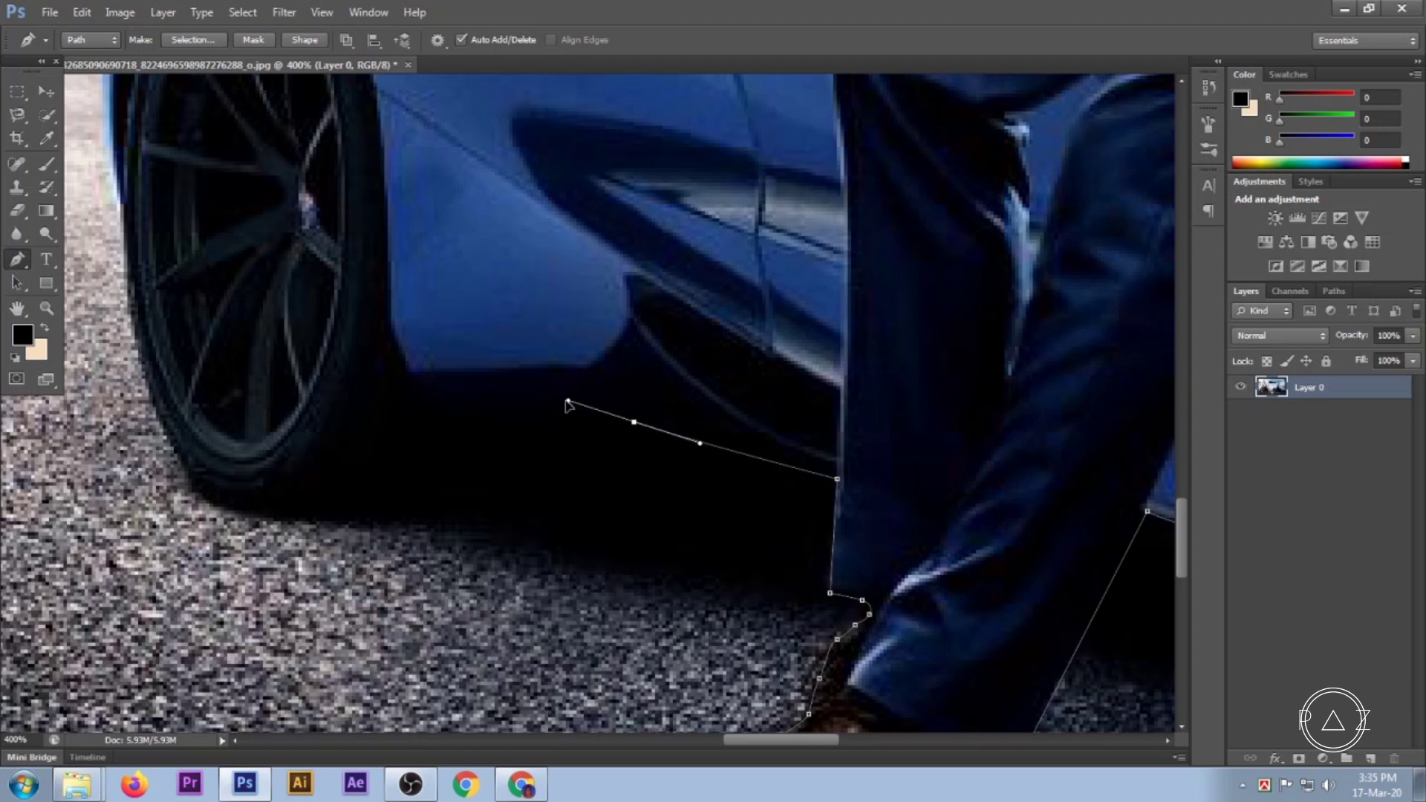
click(634, 422)
drag(449, 422, 477, 415)
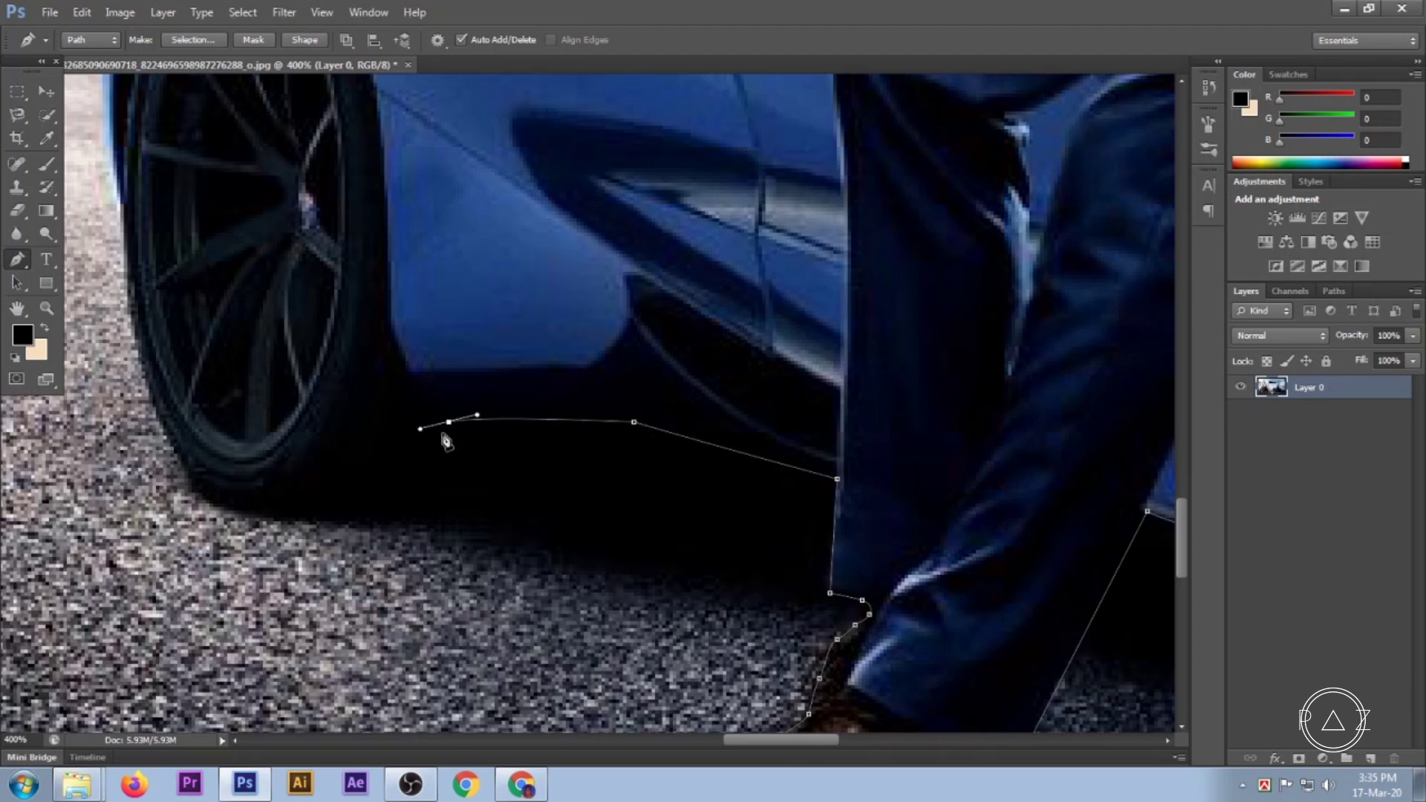
click(450, 422)
Curve the path under the rear wheel, up its outer edge and along the wheel arch.
drag(389, 553, 746, 617)
mouse_move(573, 567)
mouse_down()
mouse_move(502, 532)
mouse_move(448, 529)
mouse_up()
alt+click(577, 572)
drag(535, 583, 689, 706)
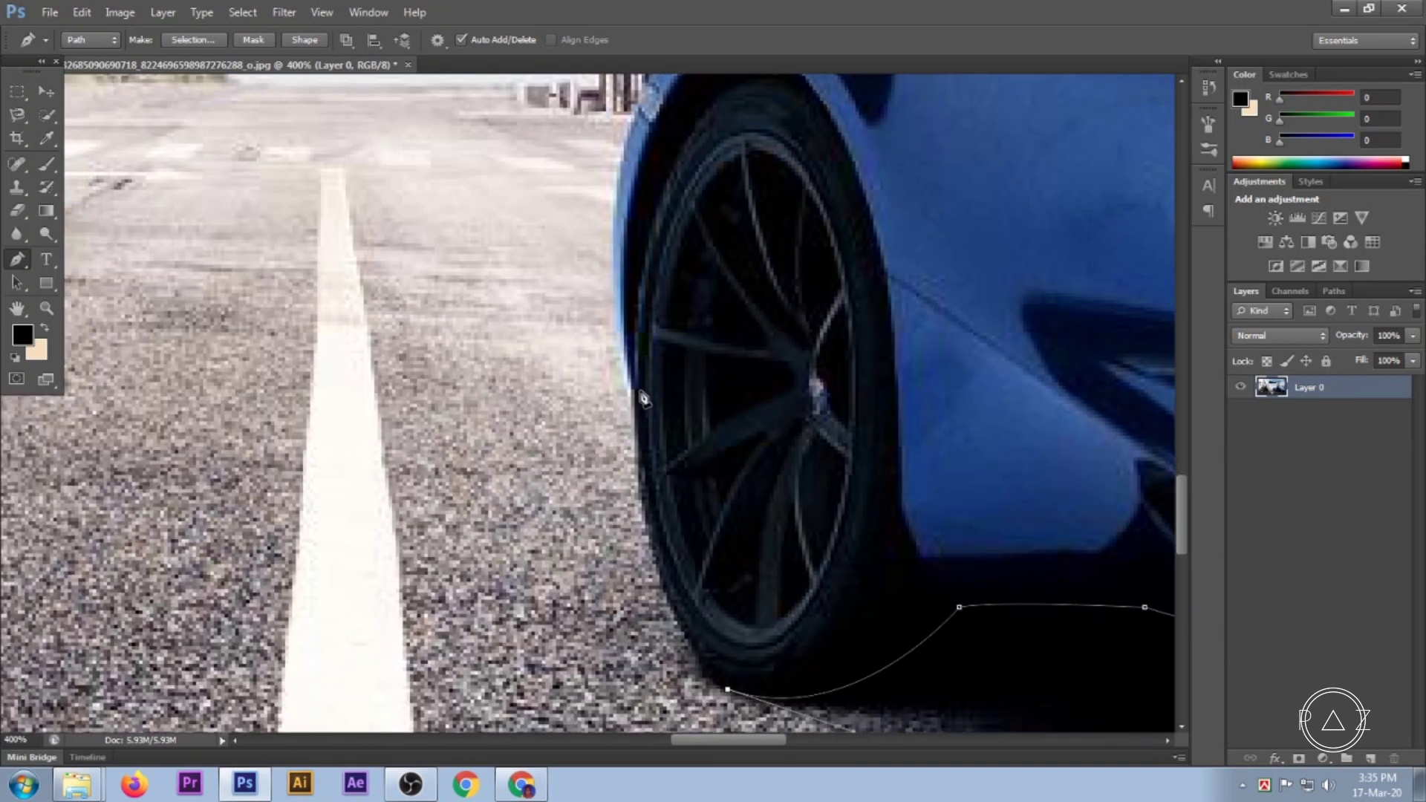
drag(635, 389, 650, 192)
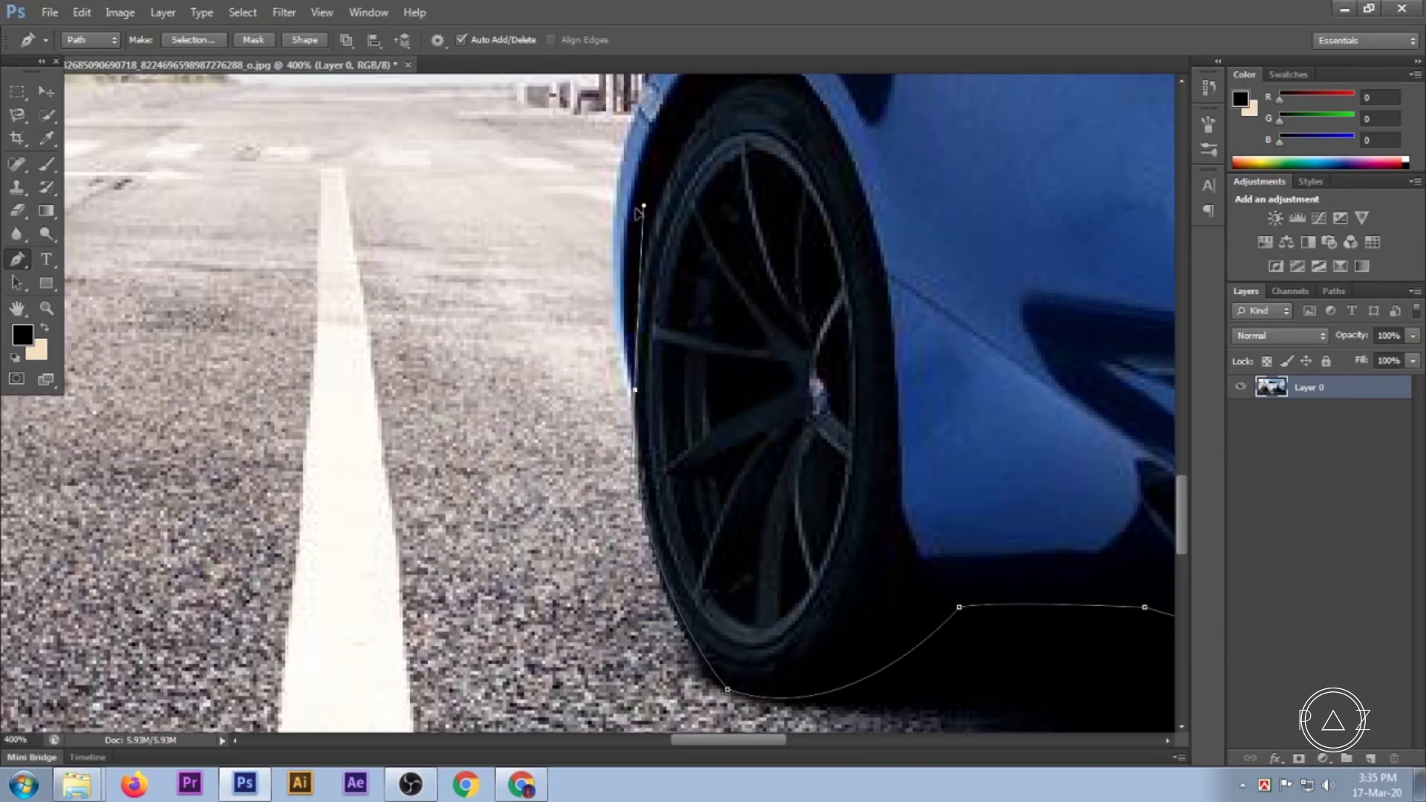
alt+click(636, 390)
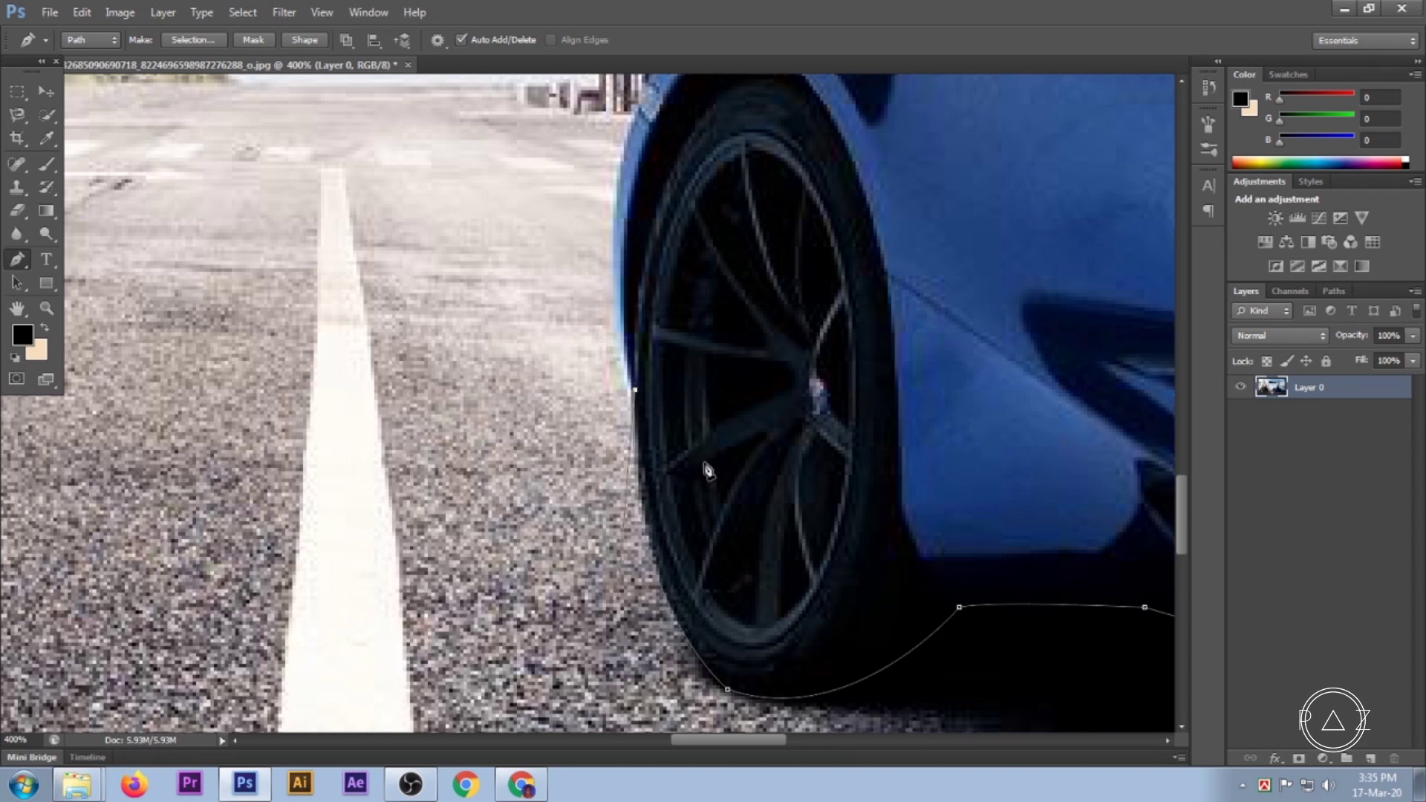
drag(686, 380, 765, 616)
drag(765, 261, 817, 242)
drag(698, 302, 641, 390)
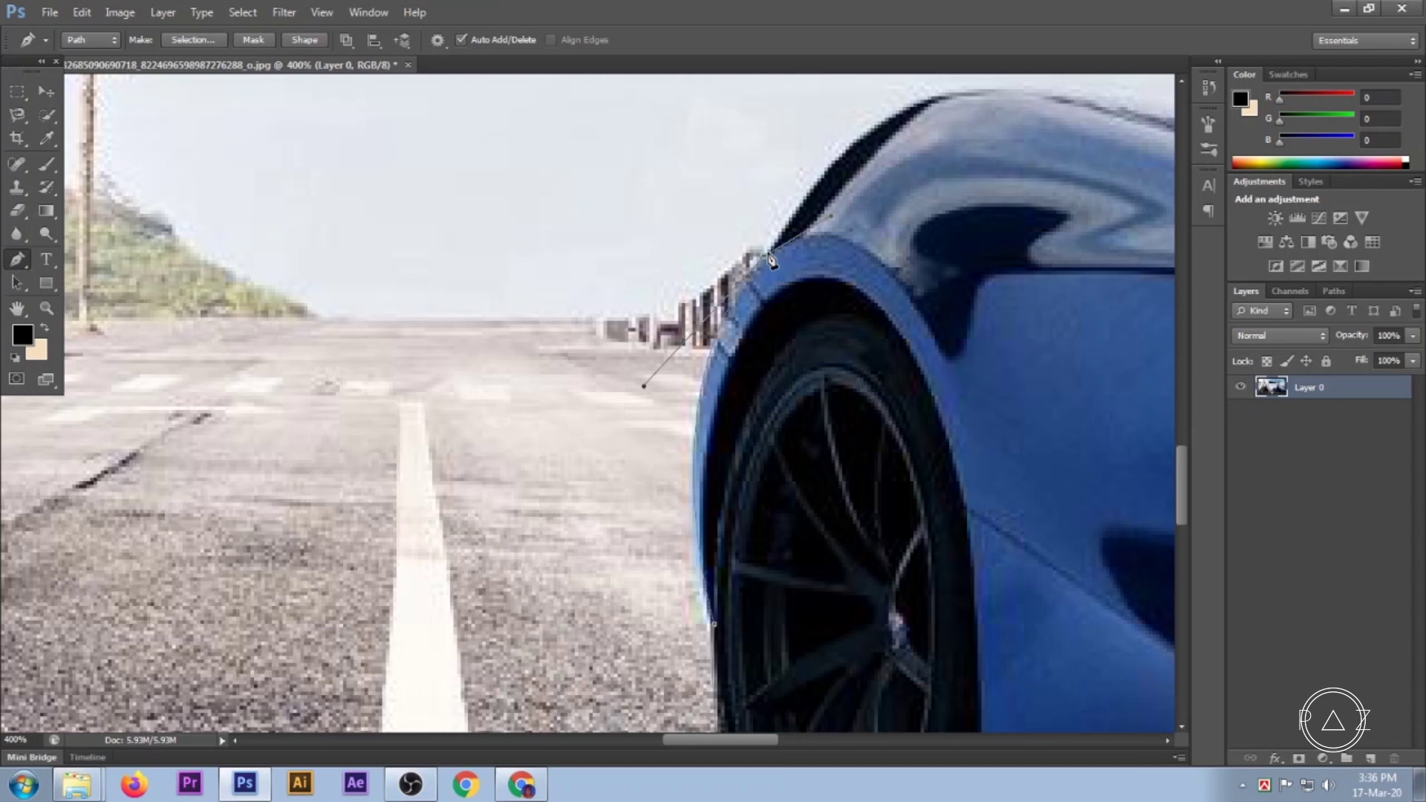
Trace the wheel arch and fender top at higher zoom, breaking handles into corners.
drag(891, 324, 766, 483)
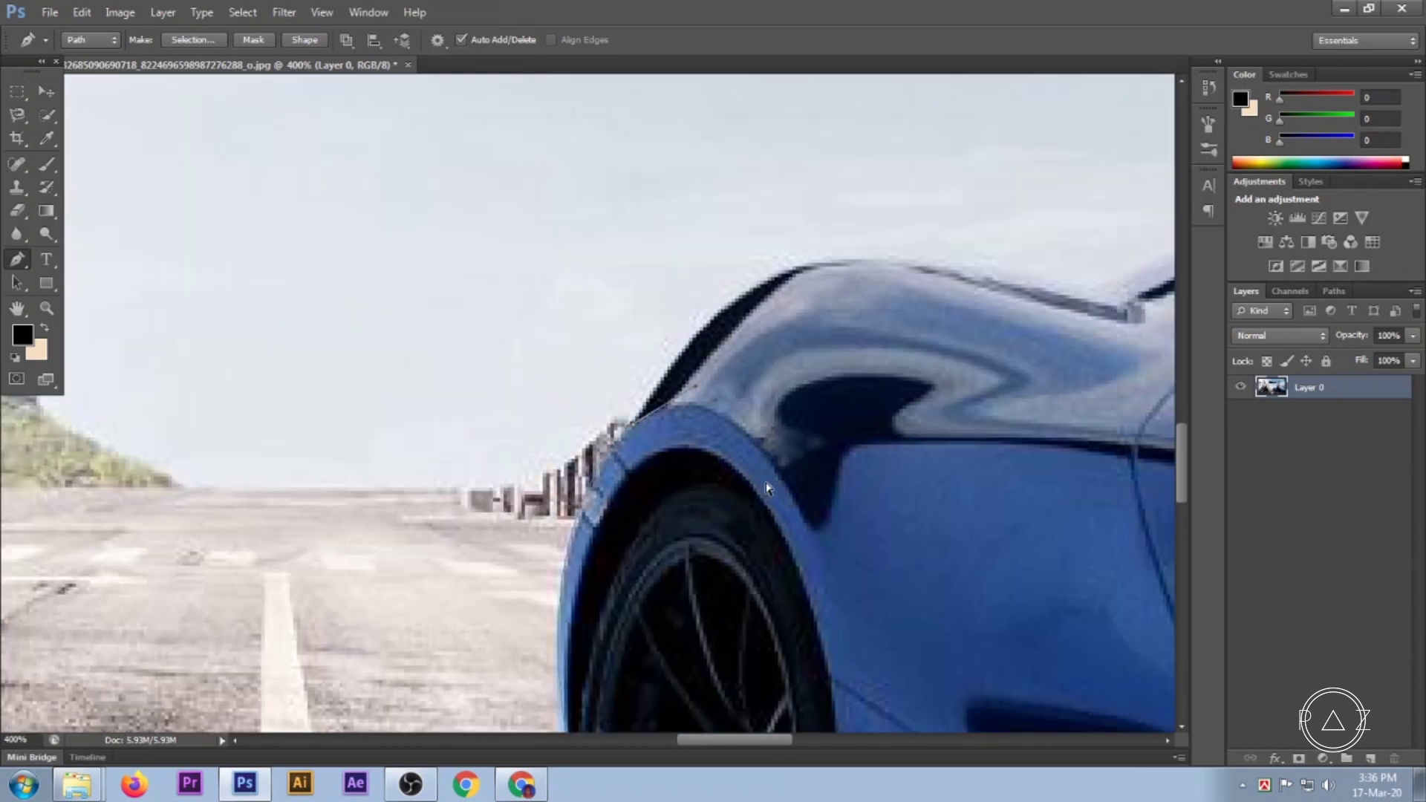
click(635, 426)
click(623, 431)
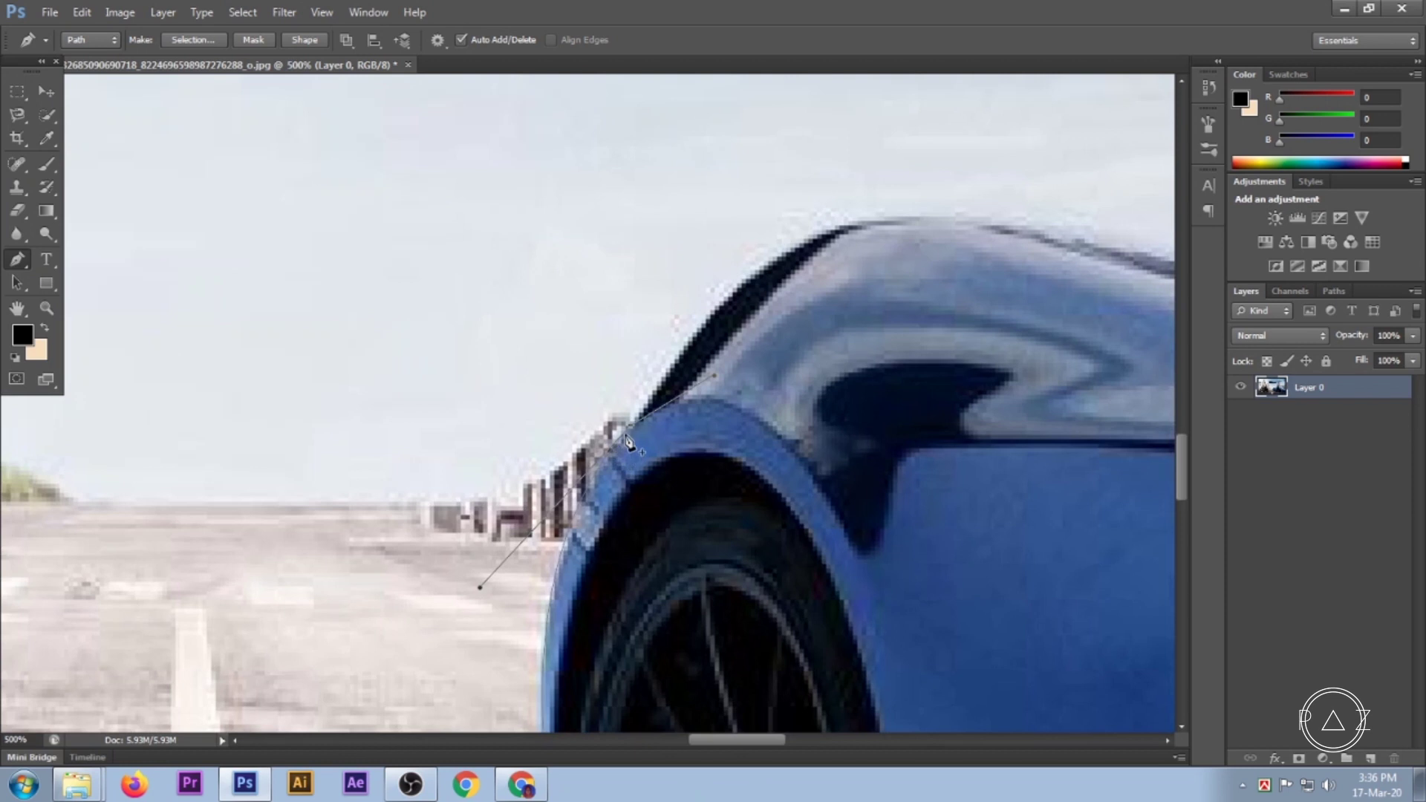
mouse_move(621, 454)
mouse_down()
mouse_move(613, 476)
mouse_move(636, 433)
mouse_up()
alt+click(635, 433)
drag(840, 222, 979, 167)
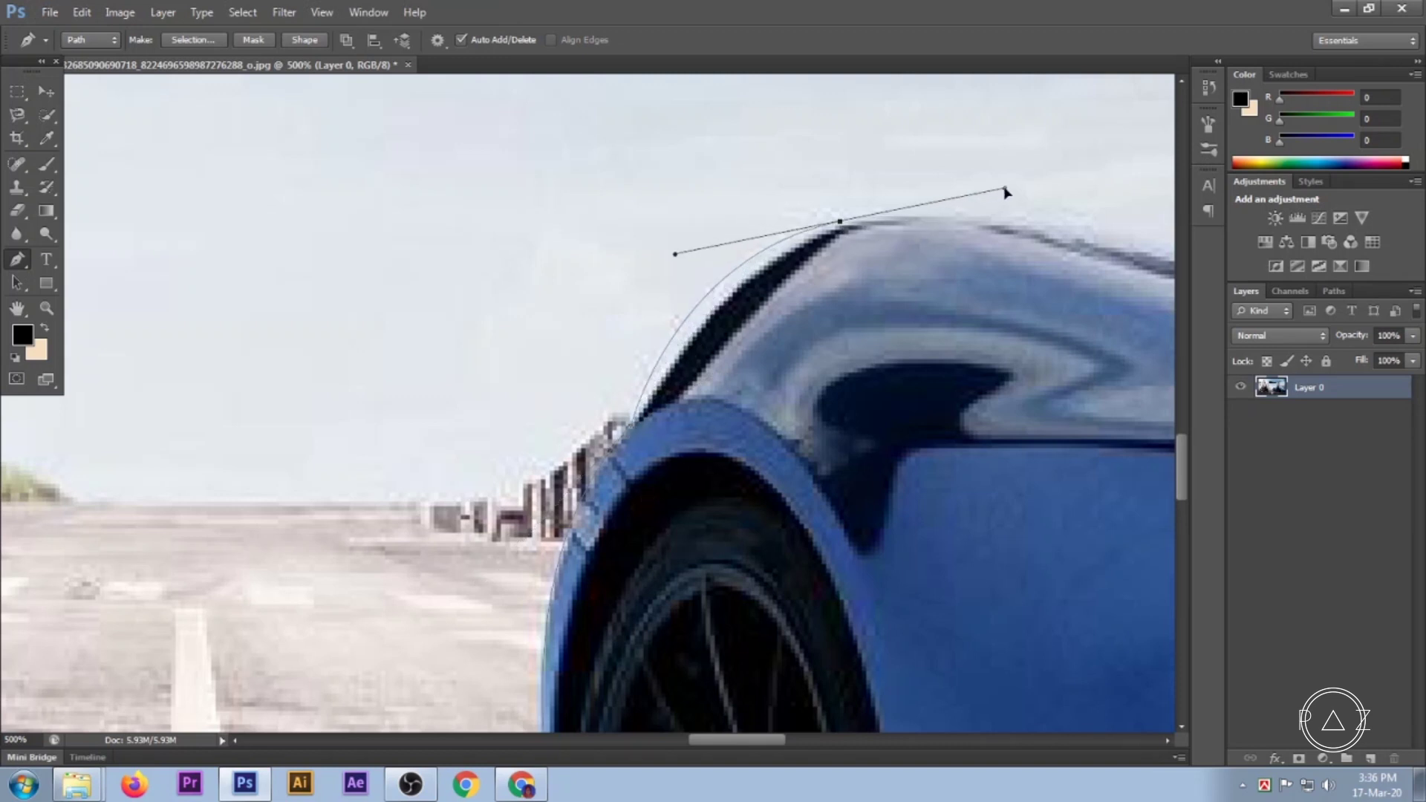
alt+click(842, 223)
Continue the path along the bonnet edge and up the windscreen frame to the jacket.
drag(1003, 335, 392, 500)
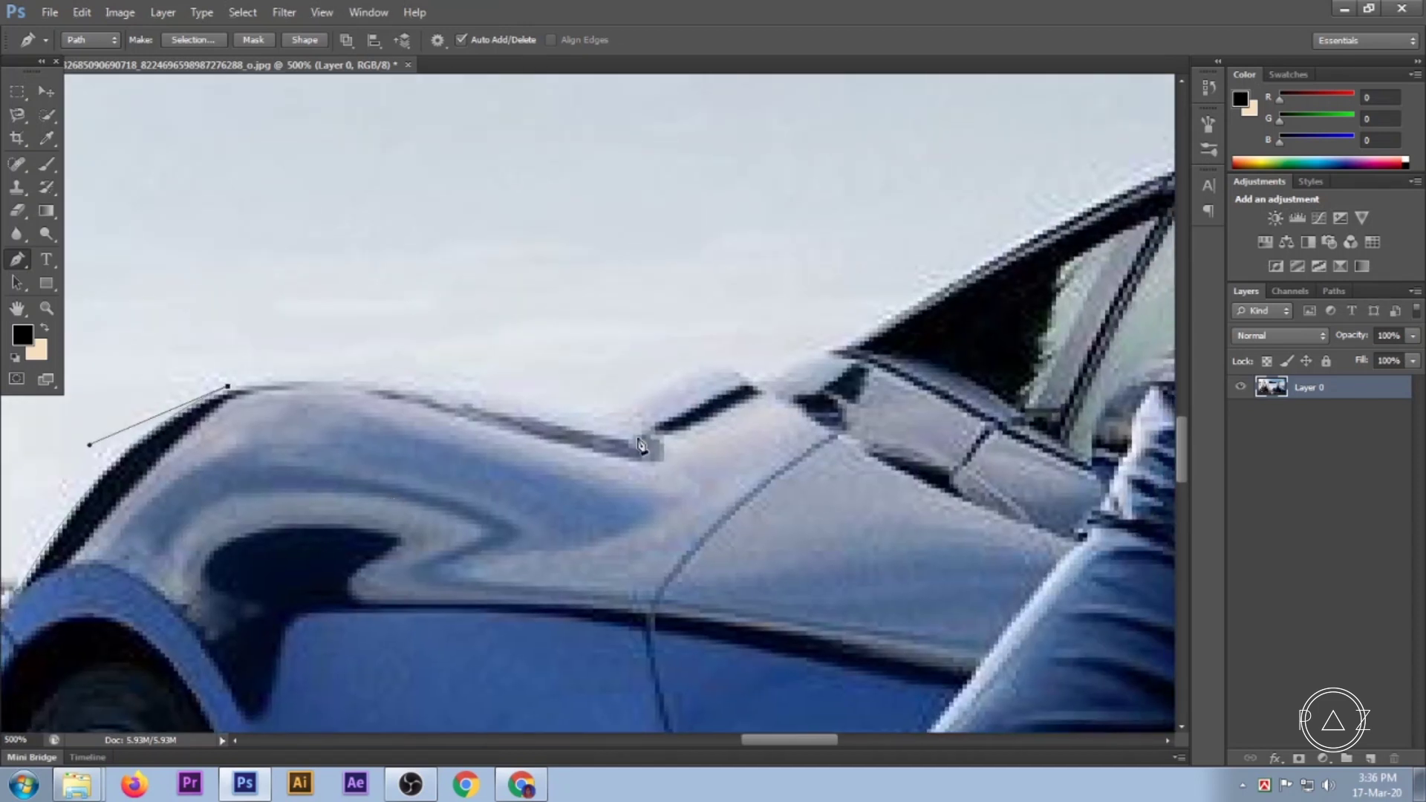
drag(611, 413, 807, 462)
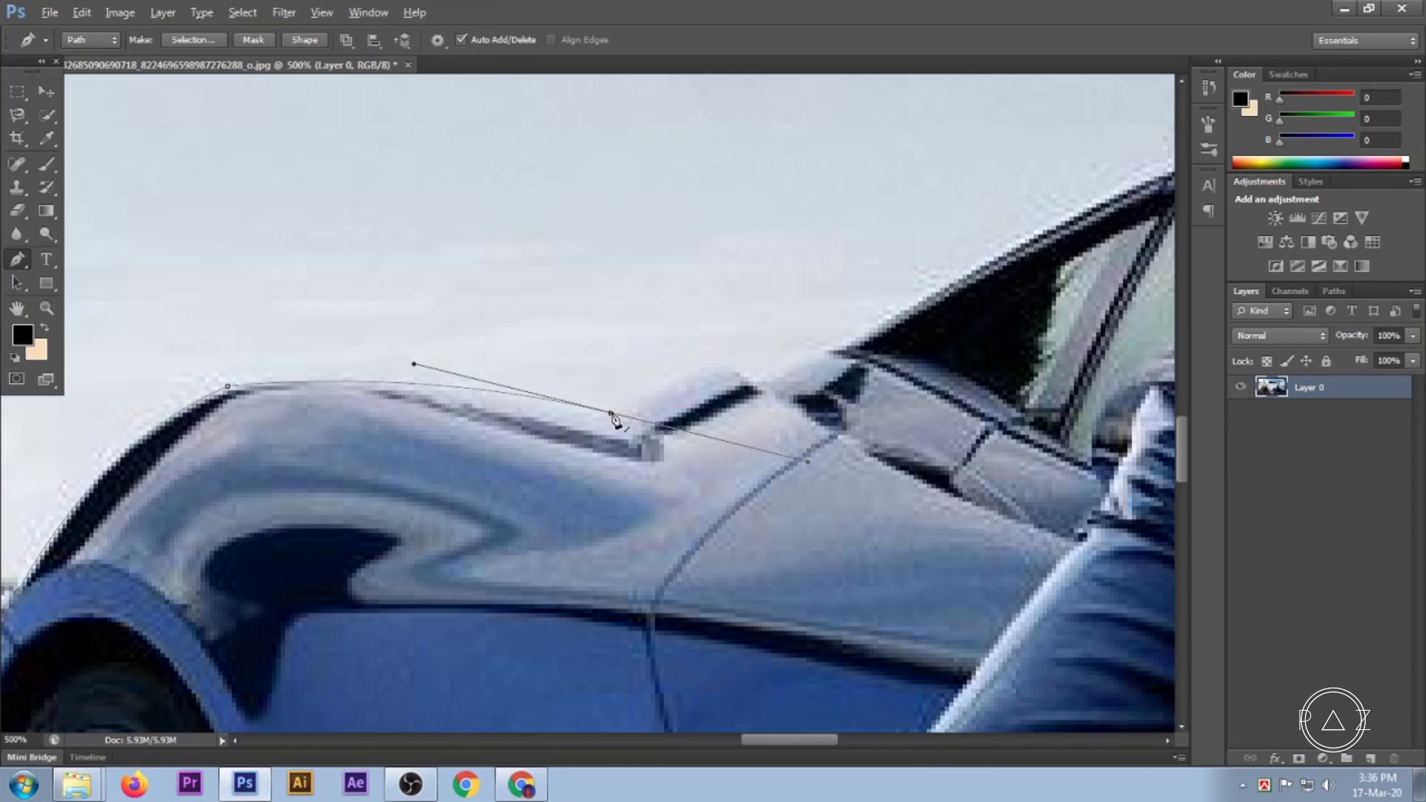
drag(765, 430, 596, 602)
drag(551, 543, 598, 524)
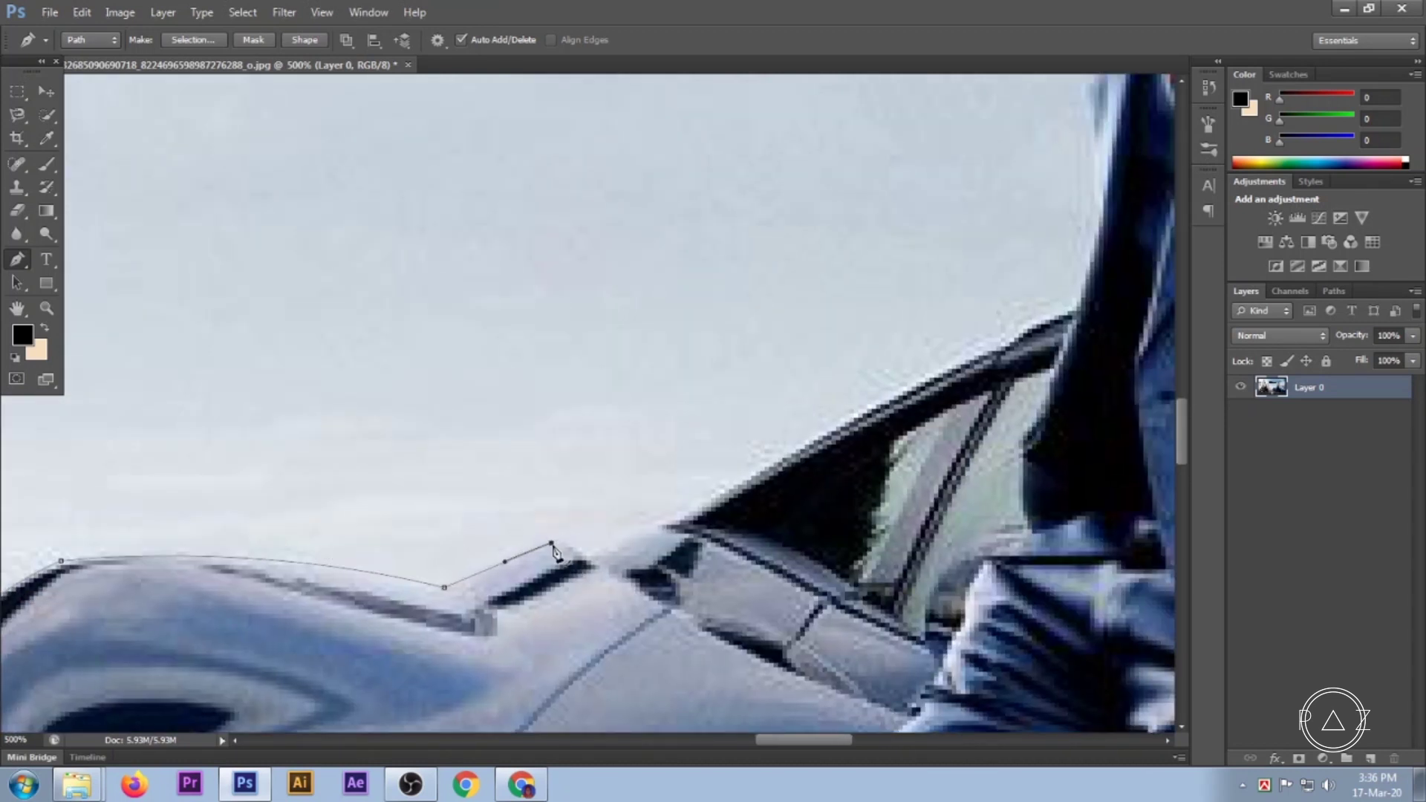
click(589, 558)
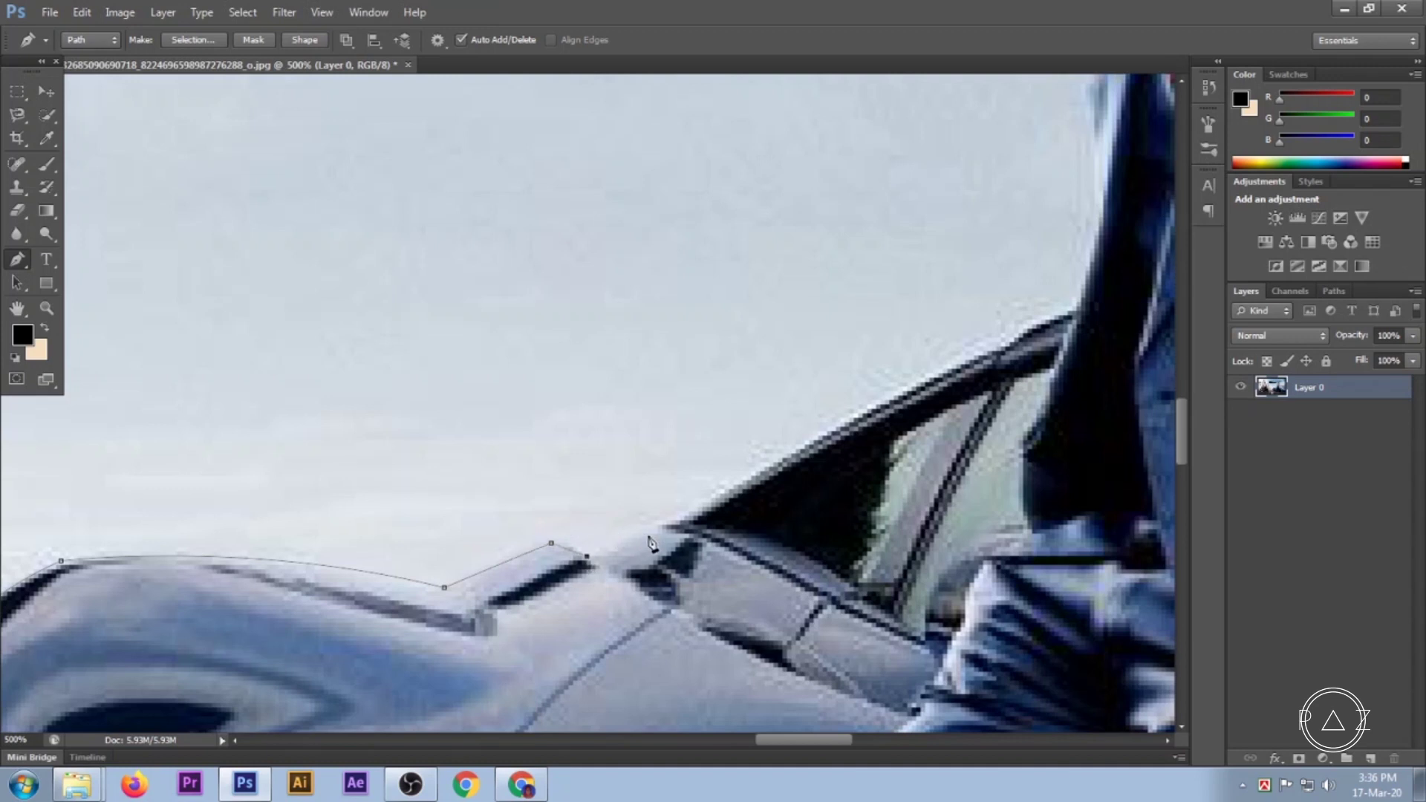
click(703, 499)
drag(861, 549, 543, 679)
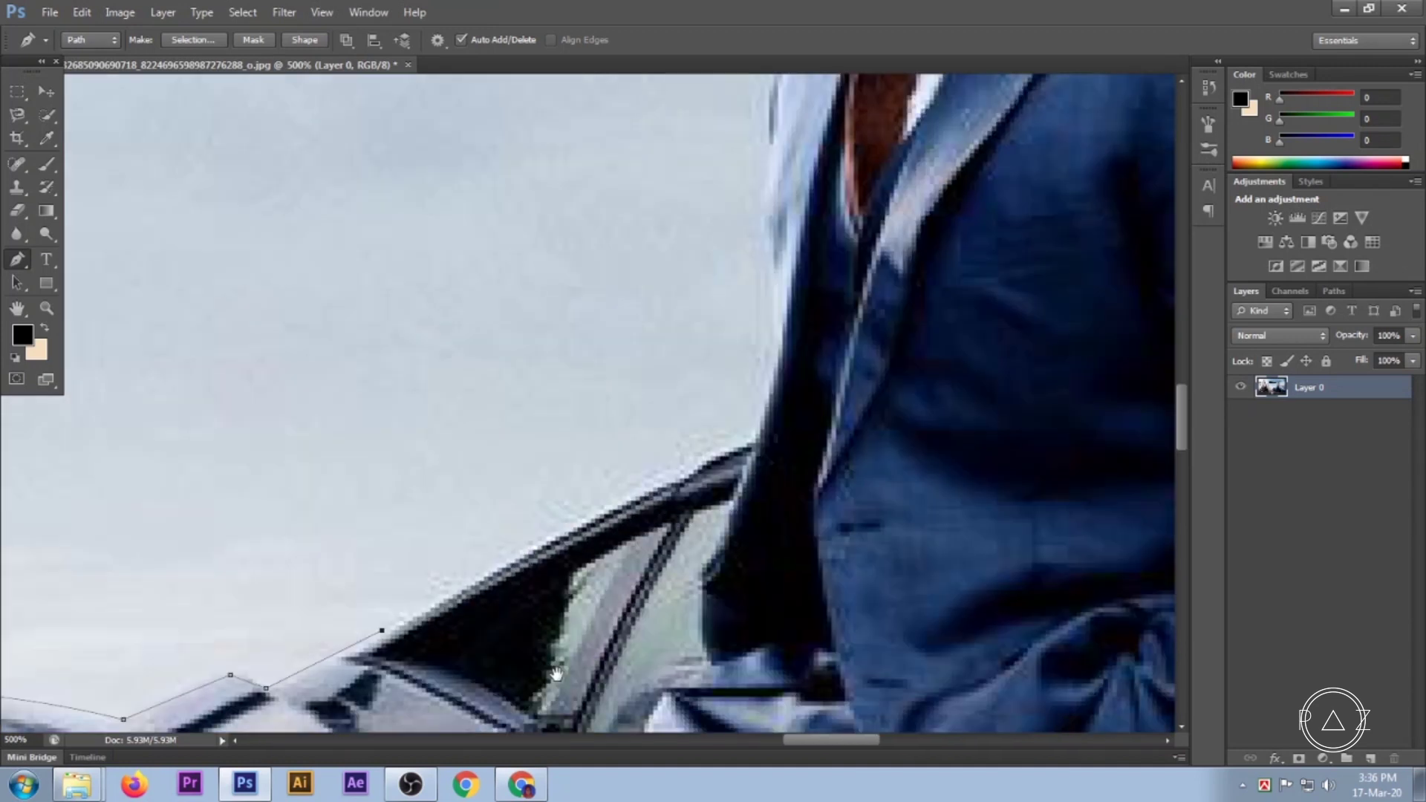
click(728, 448)
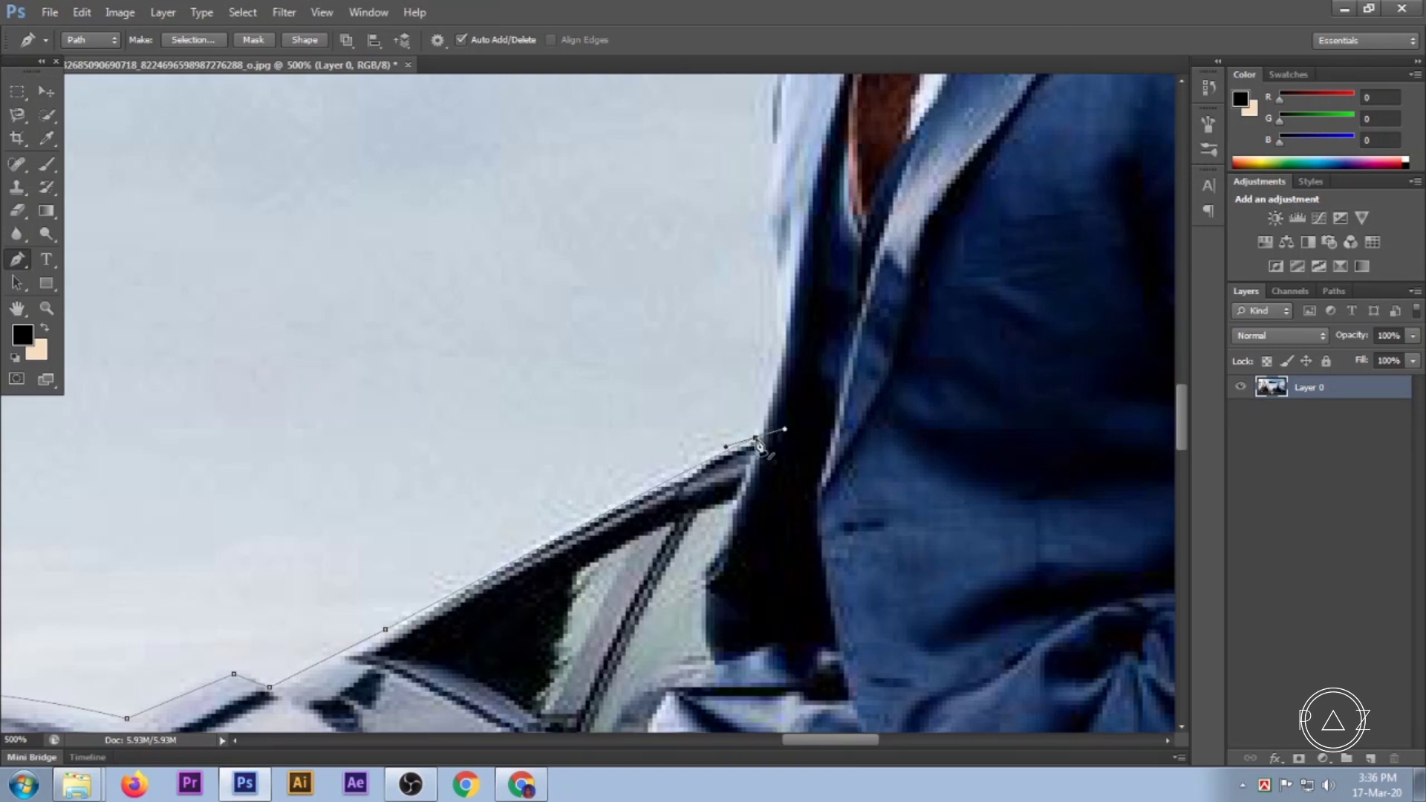
drag(758, 444, 843, 612)
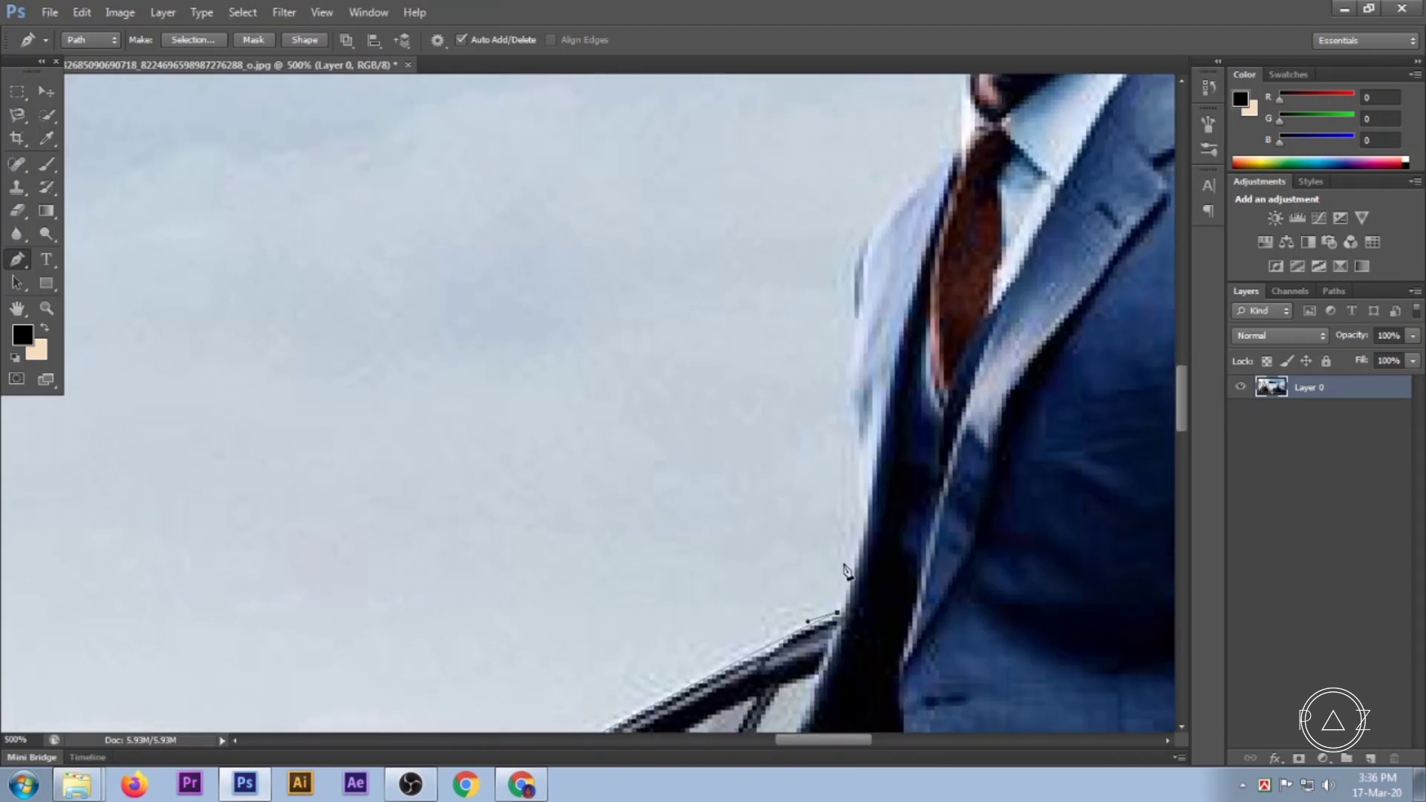
Trace the jacket edge upward and around the shoulder toward the collar.
click(846, 470)
click(850, 412)
click(850, 362)
click(851, 310)
click(846, 274)
click(873, 234)
click(887, 216)
click(908, 190)
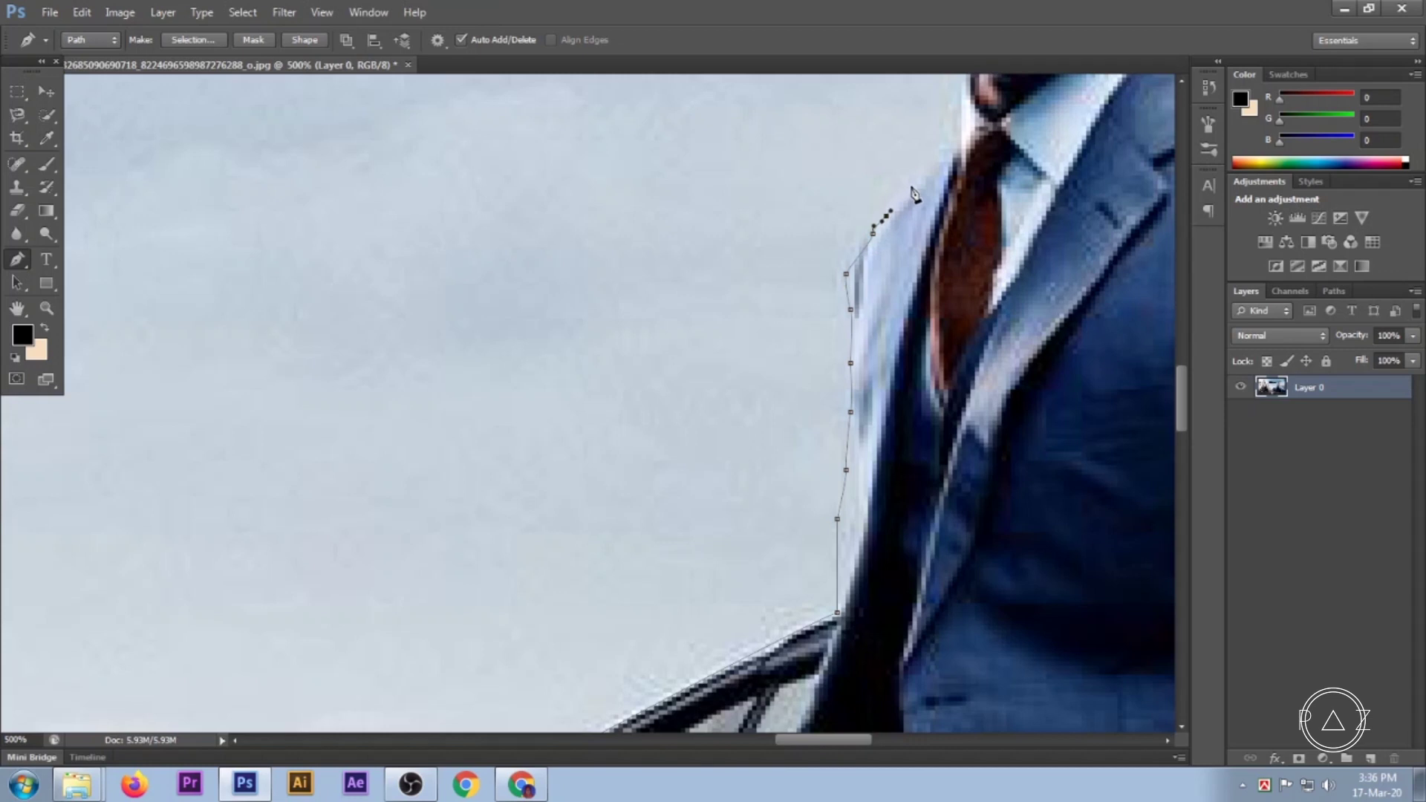
drag(942, 173, 892, 545)
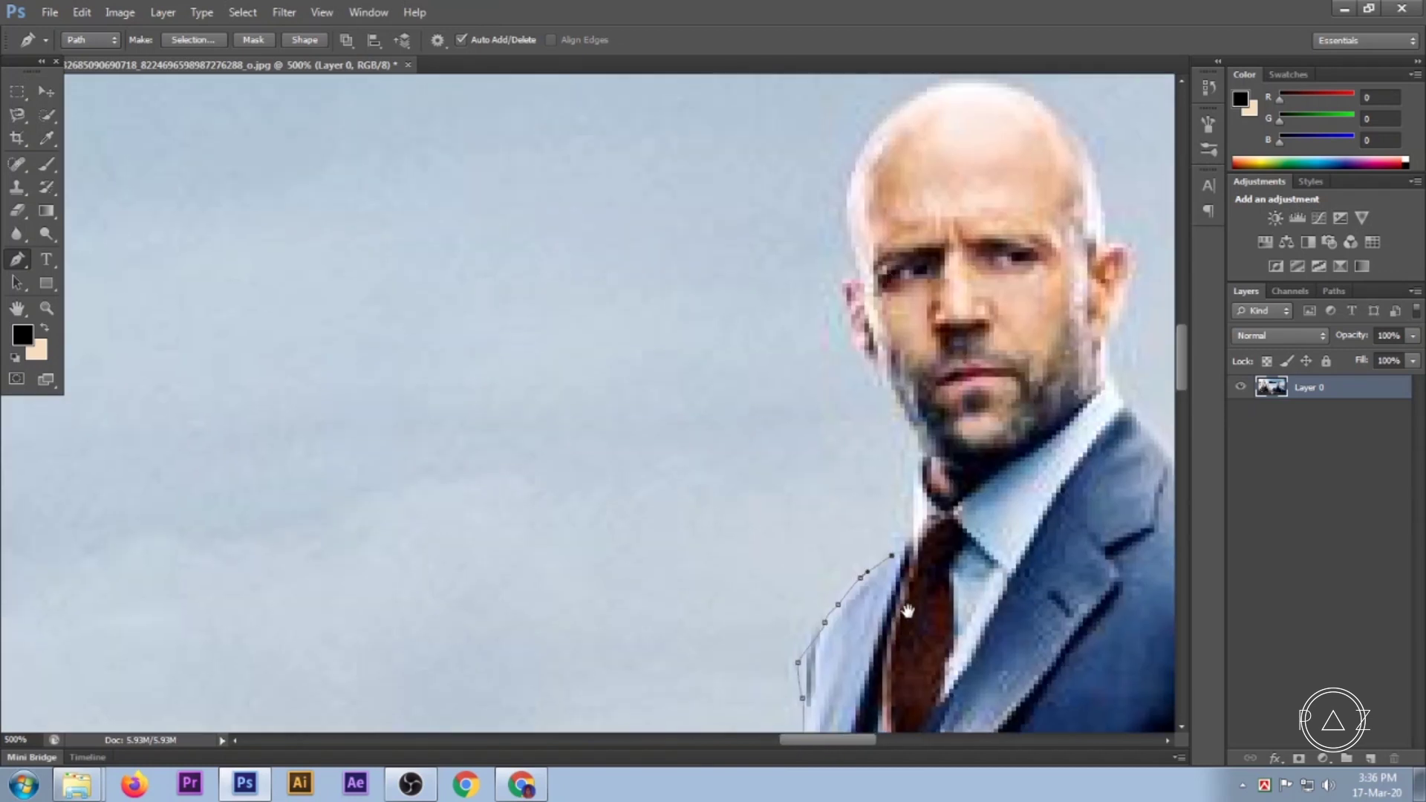
Outline the collar, jawline and near ear up to the top of the ear.
click(895, 533)
click(905, 489)
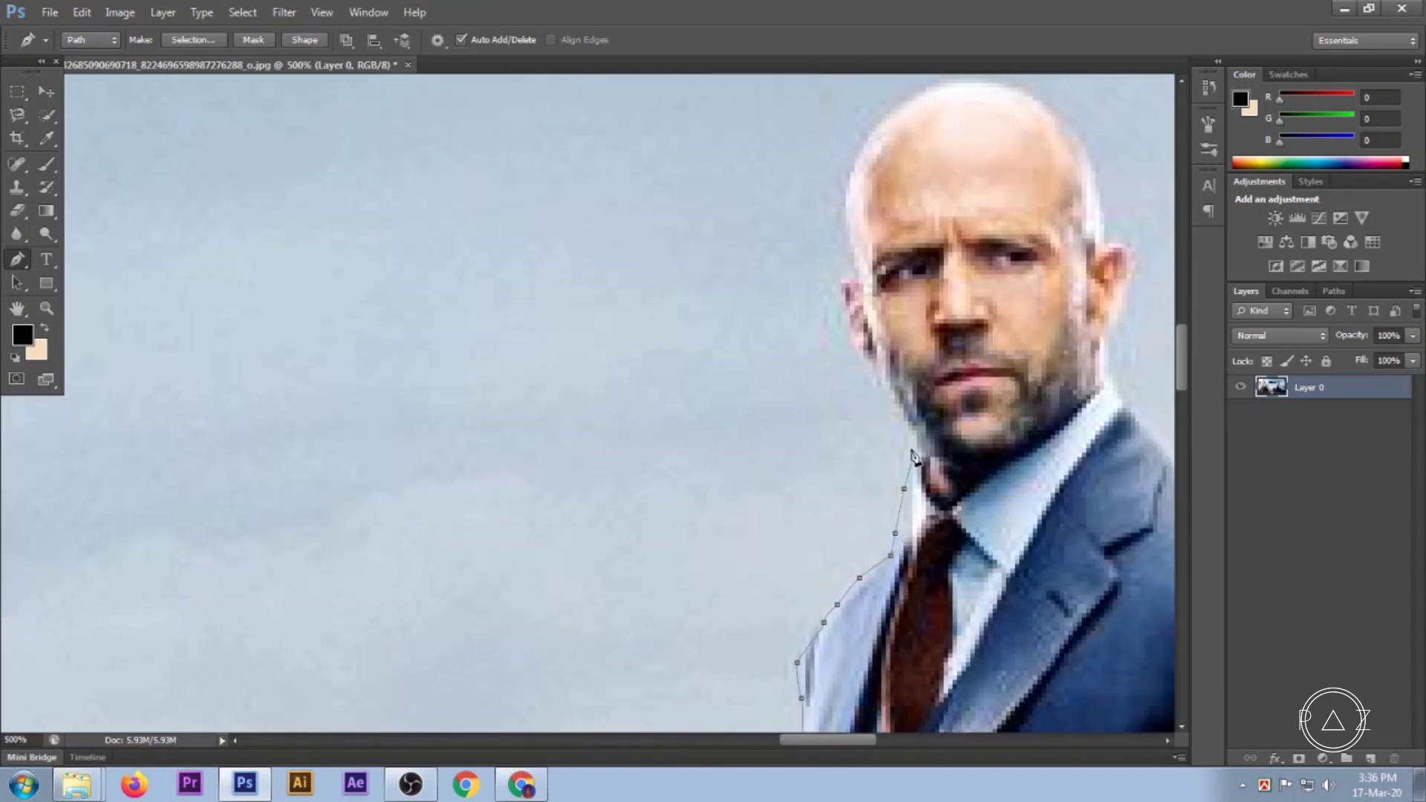
click(891, 402)
click(881, 383)
click(846, 324)
click(837, 297)
click(837, 285)
click(847, 216)
scroll(850, 211, up, 3)
Curve the path over the head and down its far side, redoing the far ear point.
drag(765, 364, 867, 321)
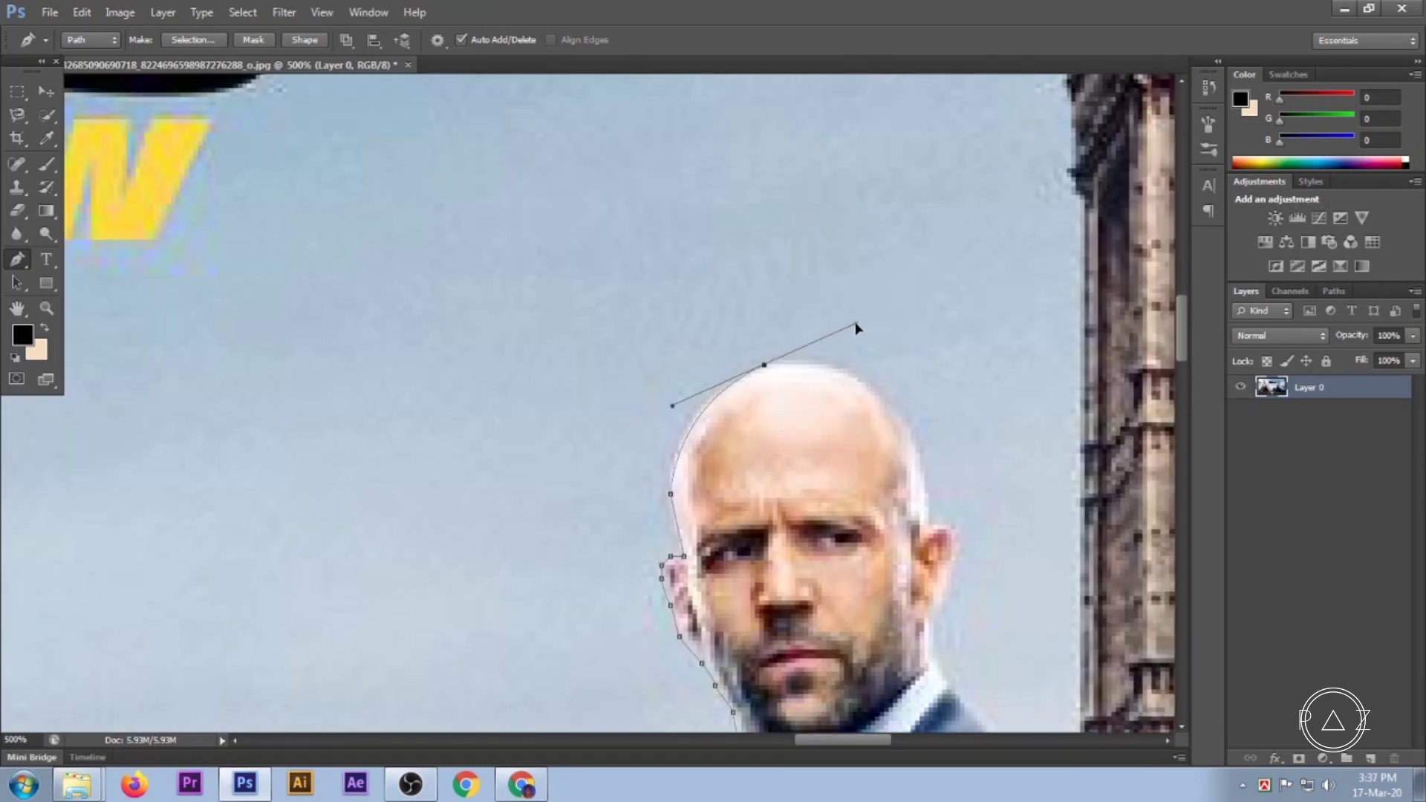
alt+click(765, 366)
drag(916, 440, 945, 546)
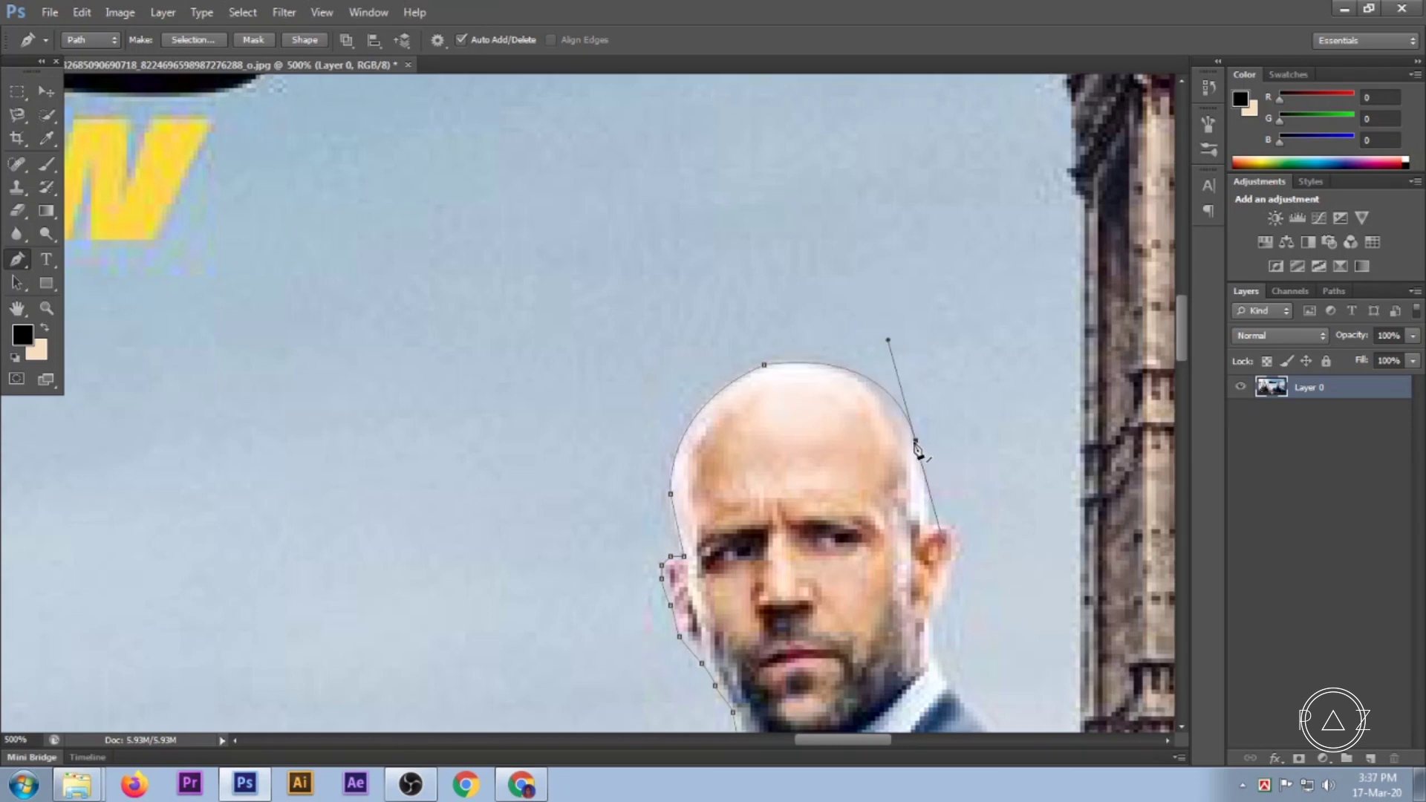
alt+click(916, 441)
click(929, 525)
key(ctrl+z)
drag(930, 525, 928, 541)
Trace down the far ear, jaw and neck, then curve onto the shoulder.
mouse_move(966, 583)
mouse_down()
mouse_move(866, 490)
mouse_move(848, 514)
mouse_up()
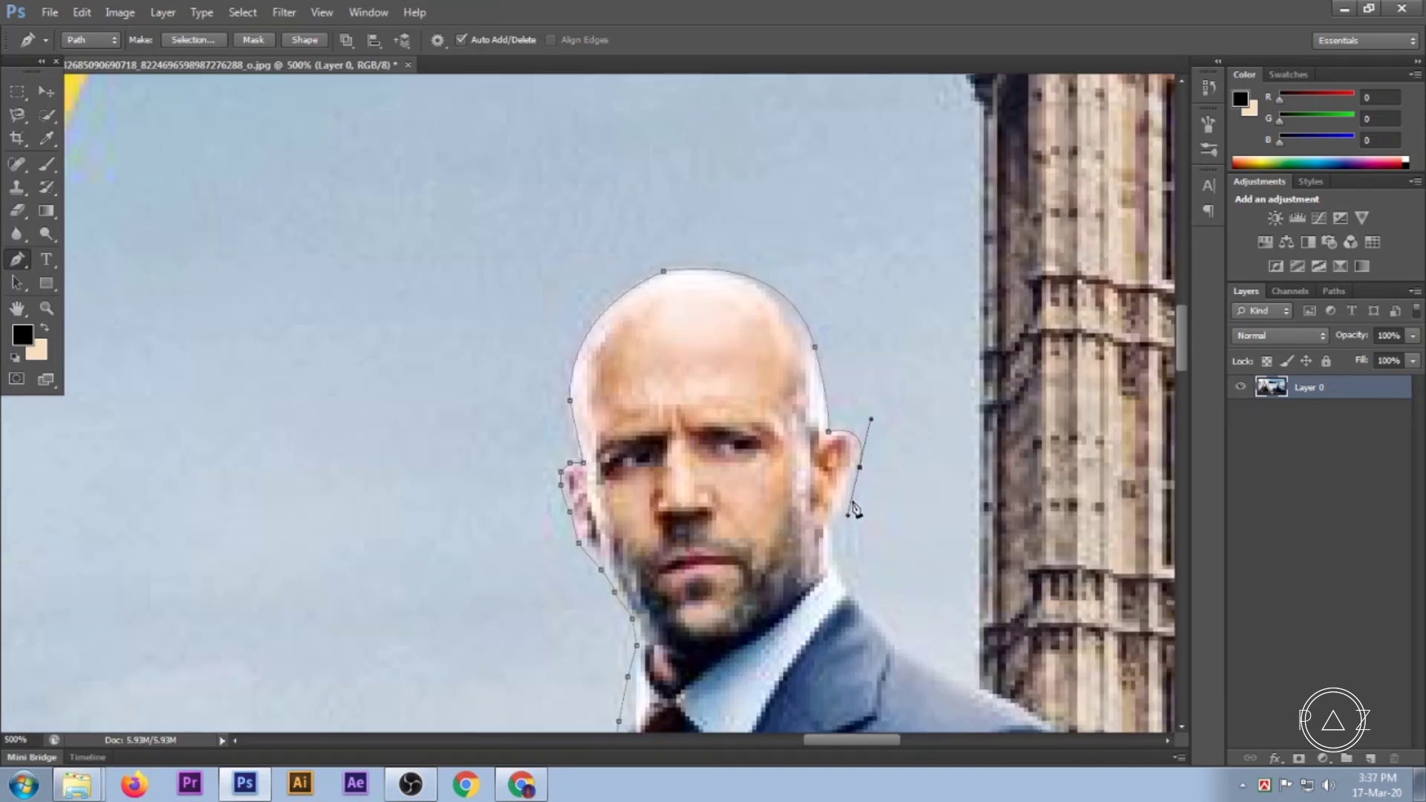
click(846, 498)
click(829, 538)
click(846, 582)
click(855, 600)
drag(936, 657, 755, 439)
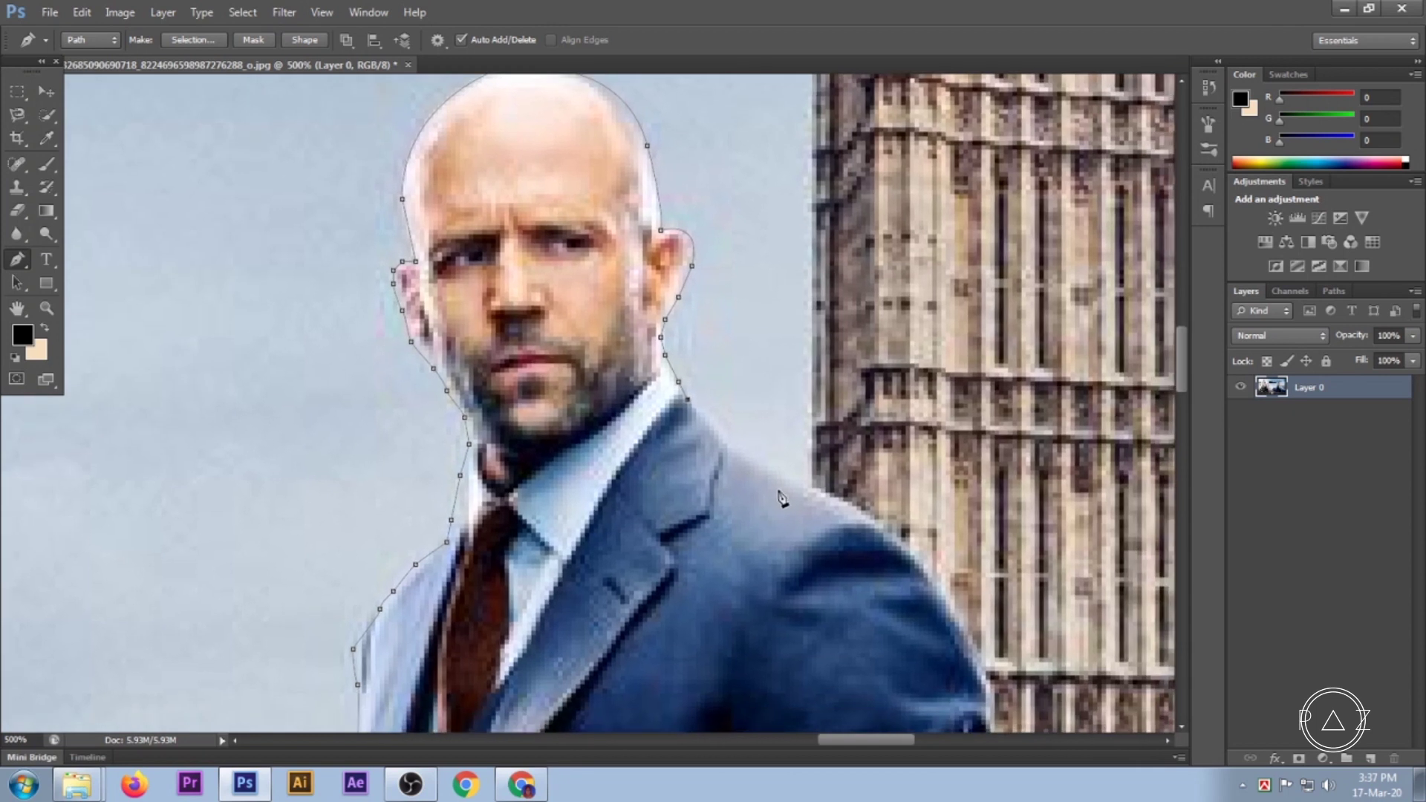
drag(817, 489, 898, 515)
Curve the path down the far shoulder and along the jacket sleeve edge.
drag(958, 604, 758, 438)
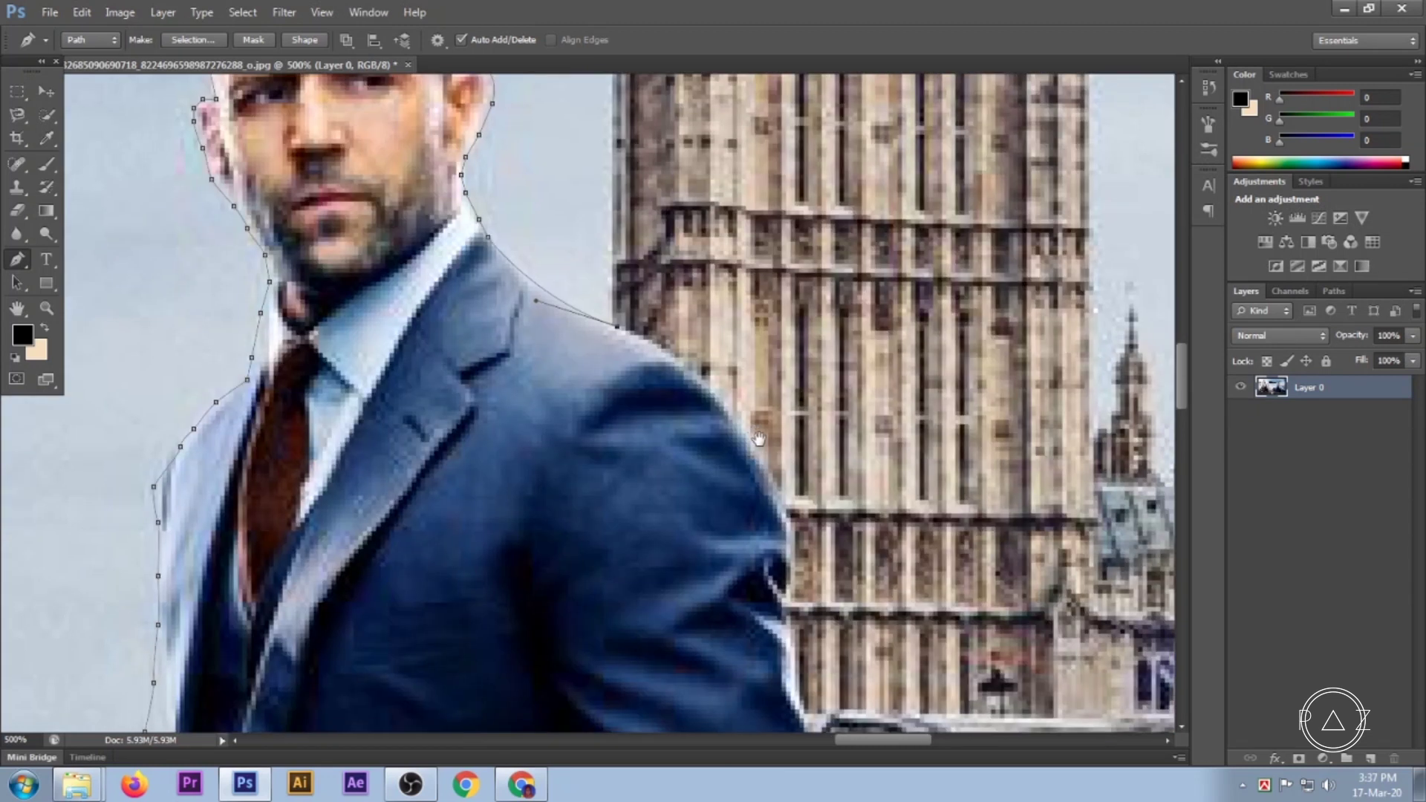
drag(729, 366, 800, 594)
drag(867, 645, 842, 429)
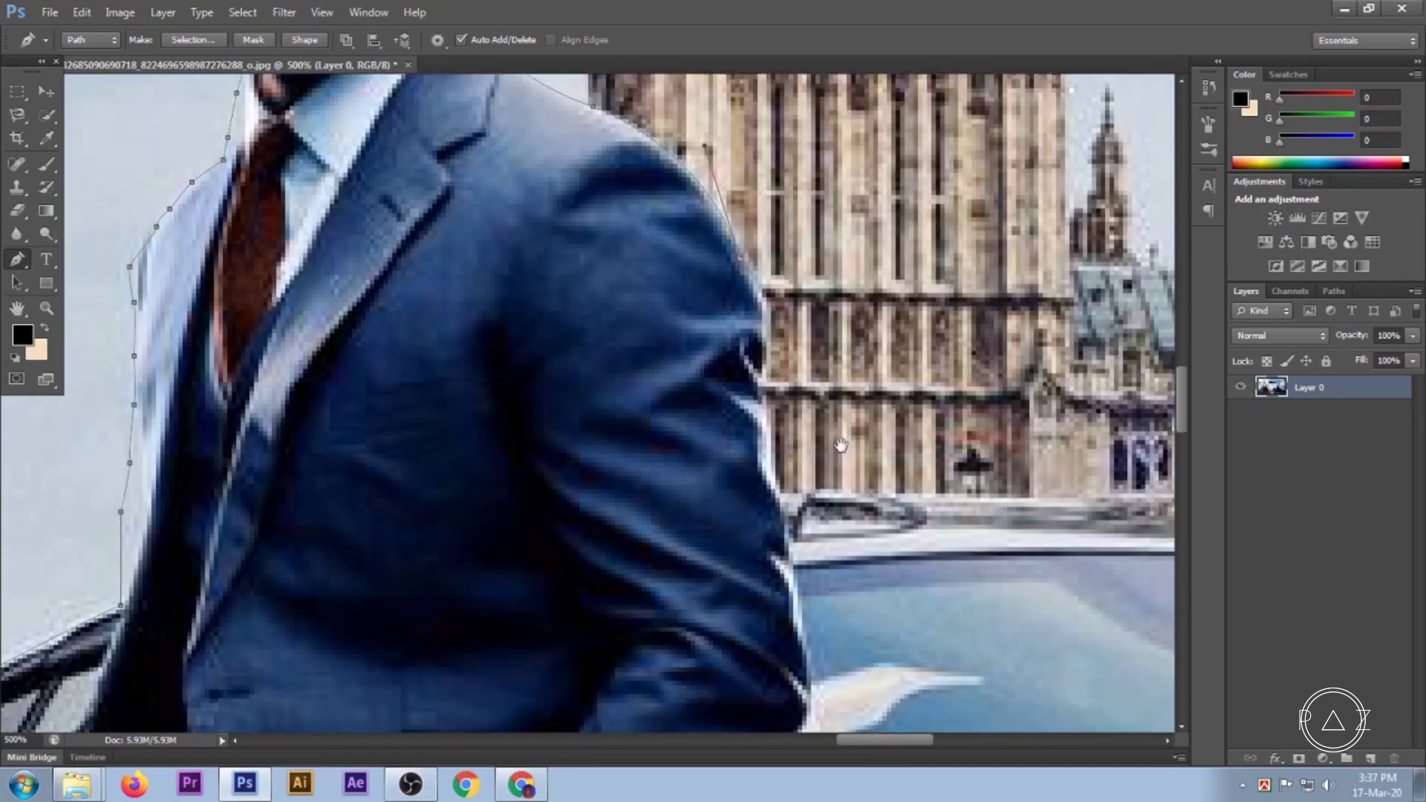
click(770, 376)
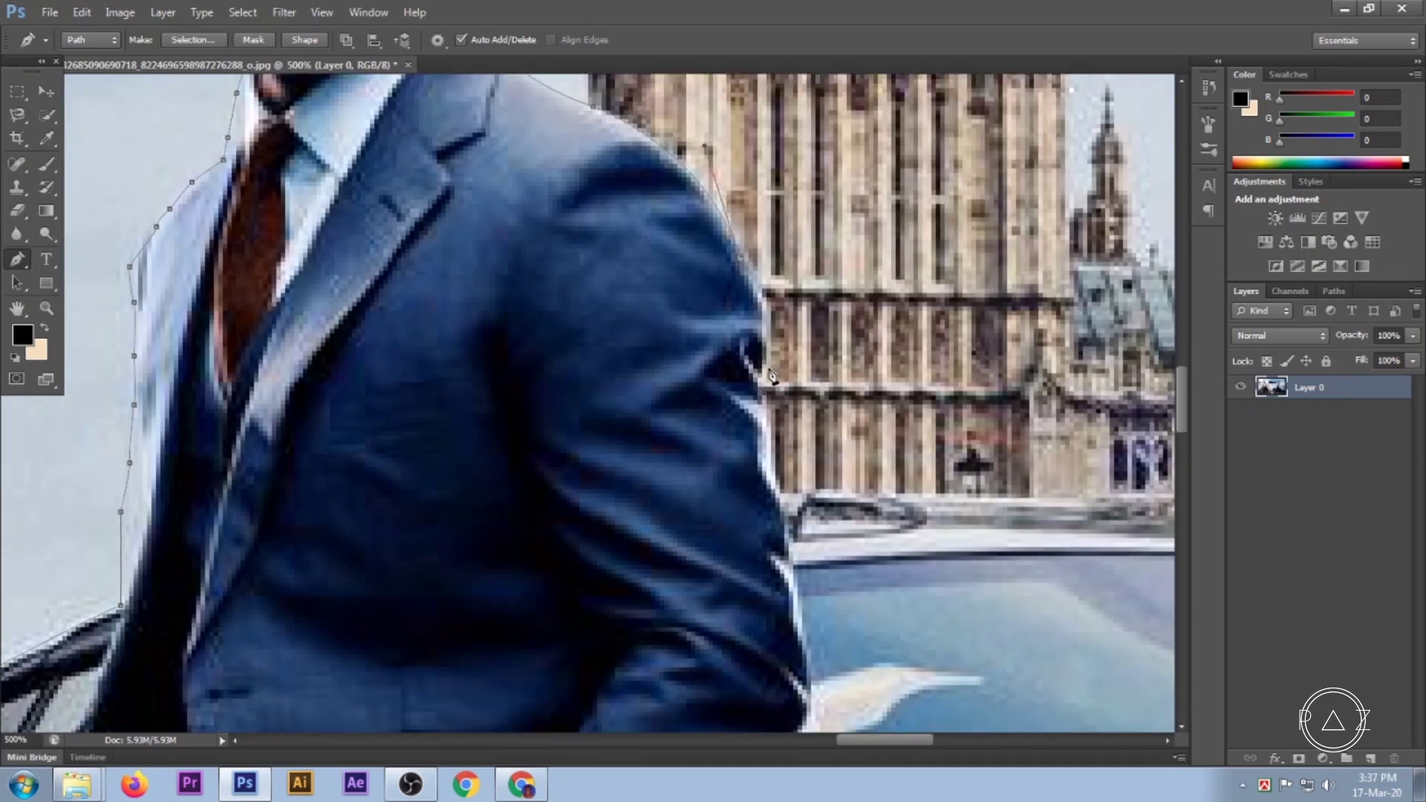
click(765, 456)
click(767, 472)
click(793, 565)
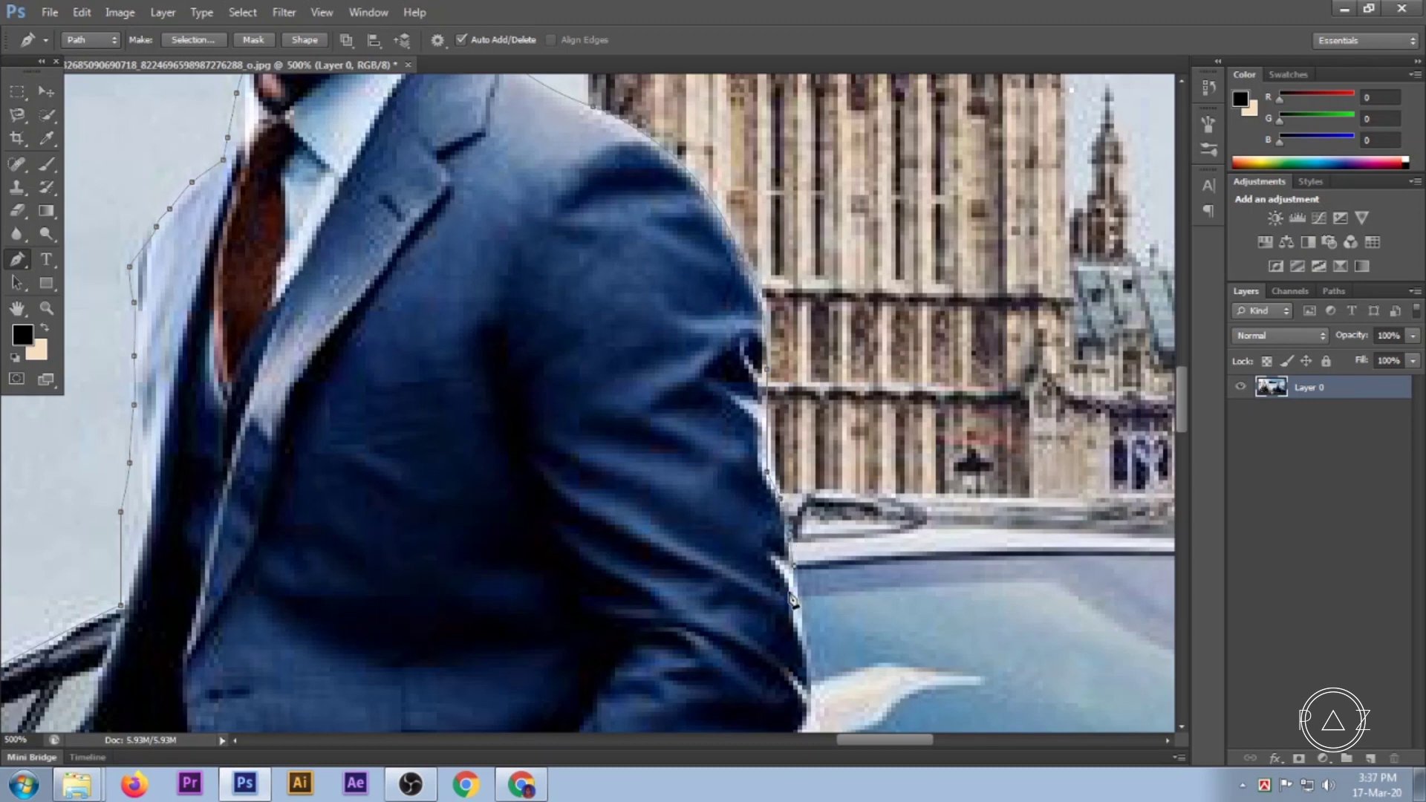
Undo the stray sleeve point and curve the path along the car's roof edge.
scroll(809, 564, down, 5)
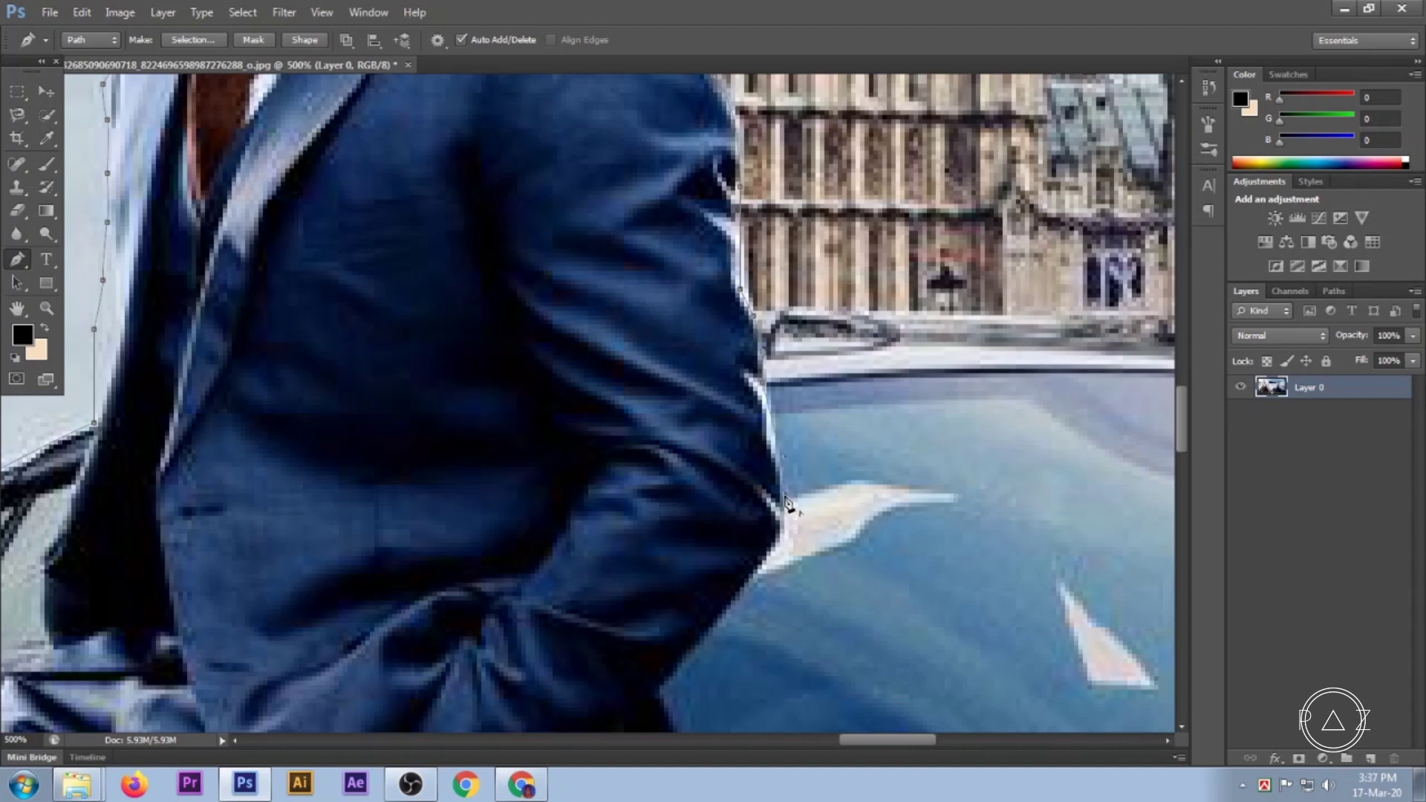
scroll(789, 505, down, 2)
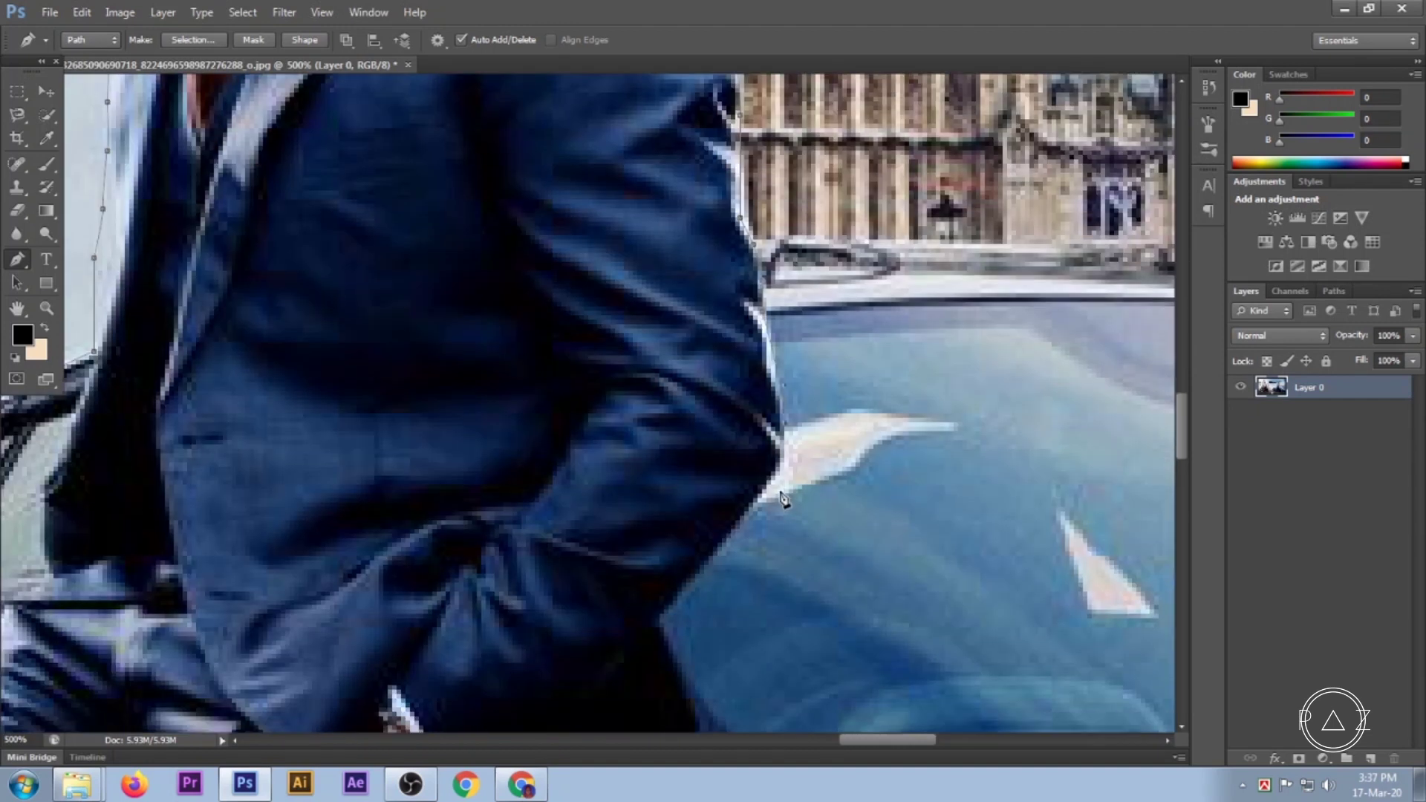
key(ctrl+z)
drag(907, 431, 621, 617)
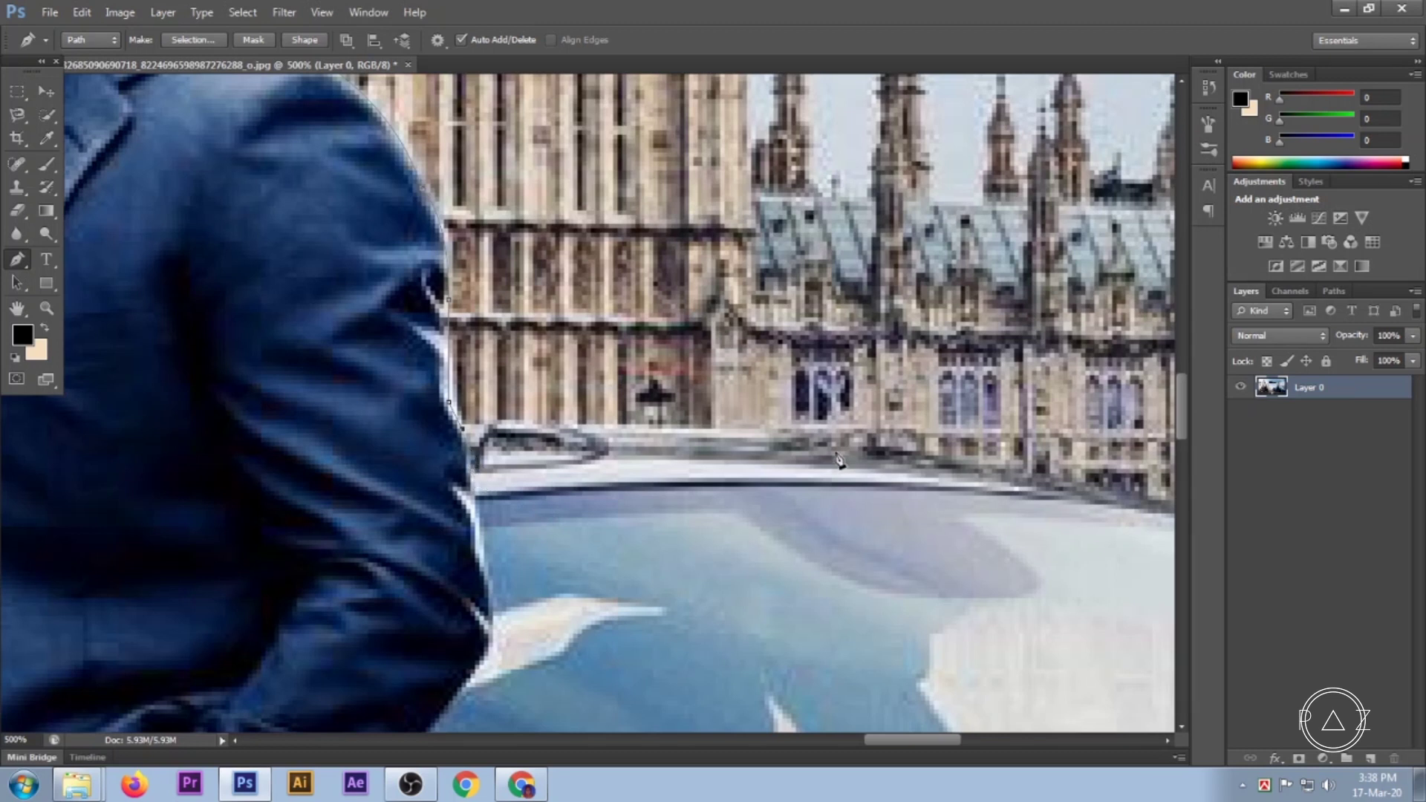
mouse_move(1014, 475)
mouse_down()
mouse_move(1125, 533)
mouse_move(1149, 518)
mouse_up()
drag(993, 500, 294, 471)
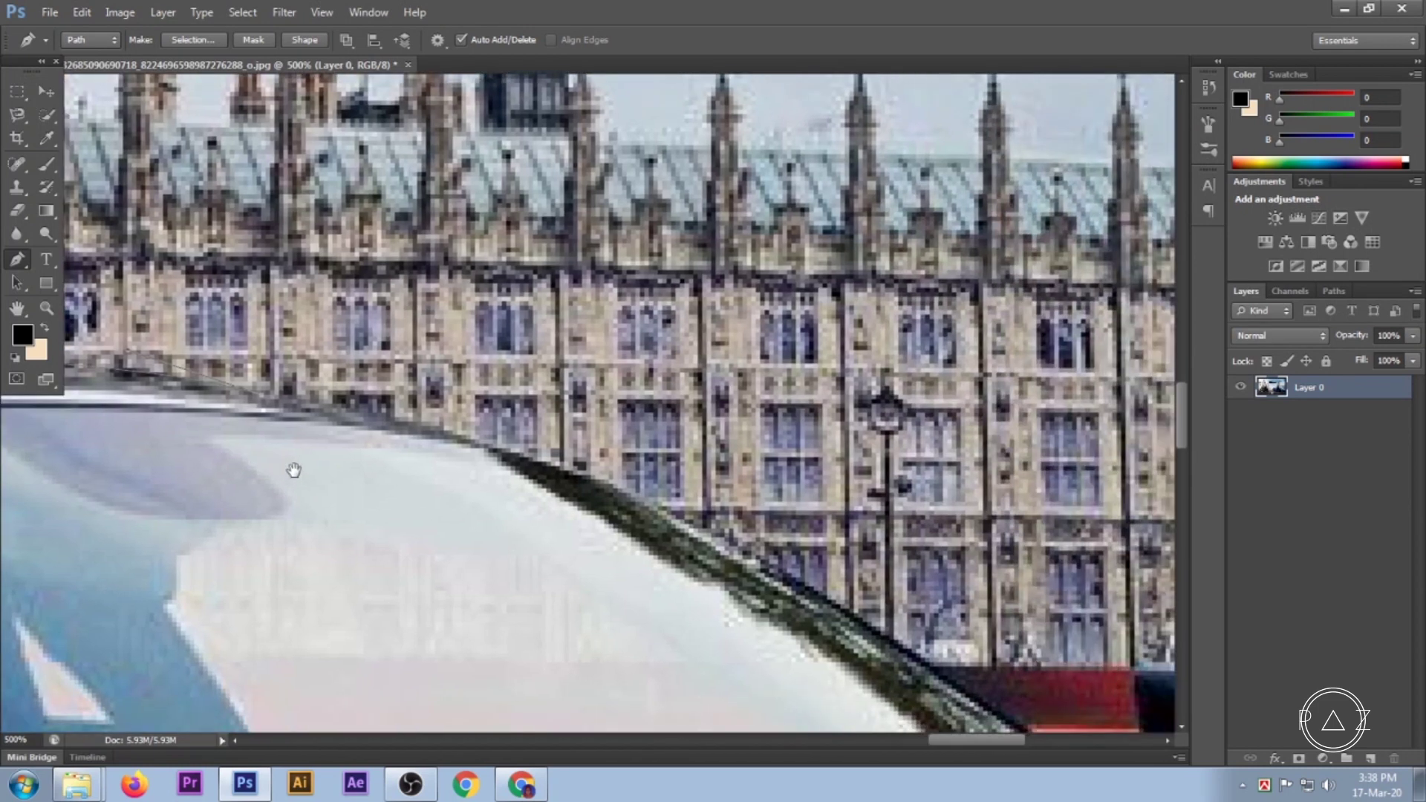
Curve the path along the car's roof and windscreen edge with curved anchor points.
drag(642, 500, 770, 574)
scroll(652, 537, up, 1)
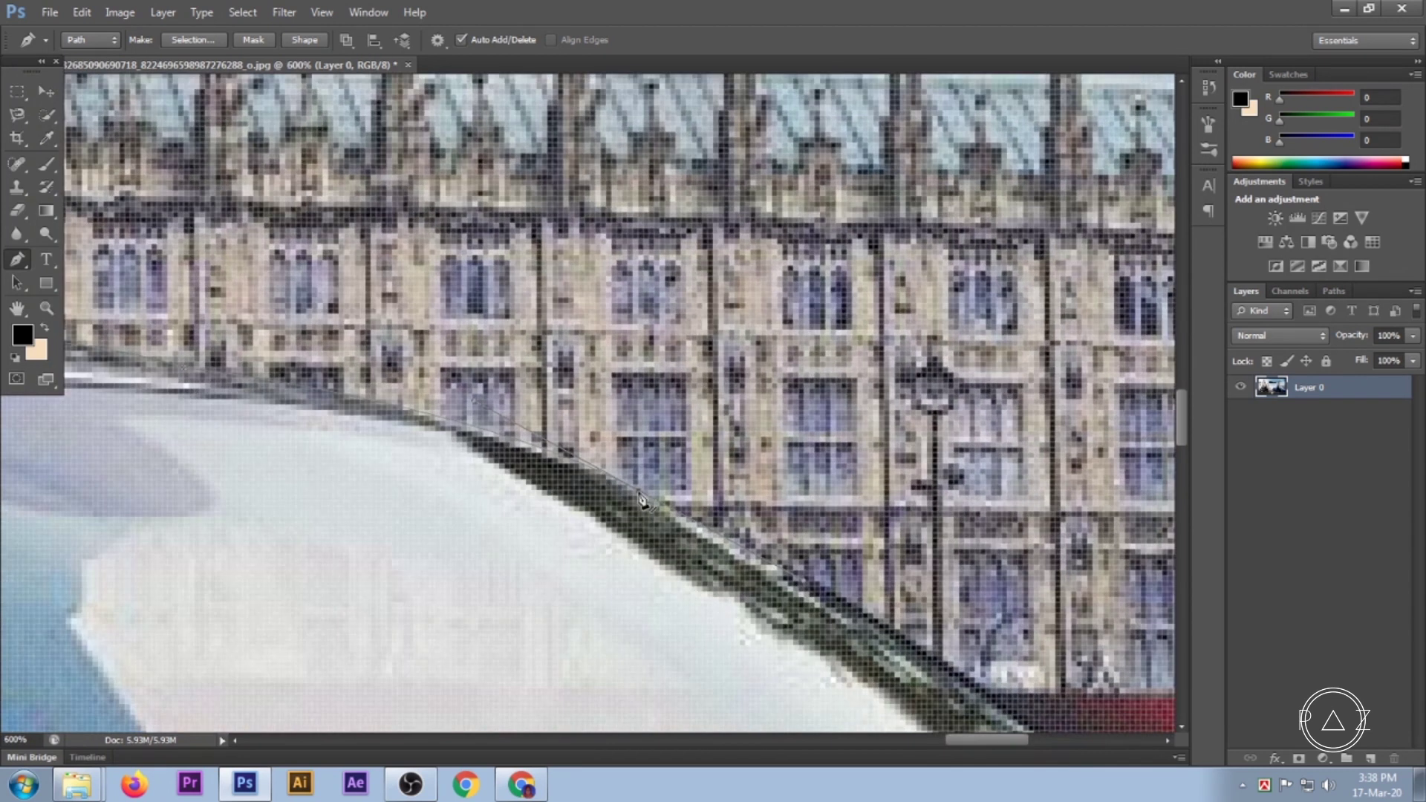
drag(643, 500, 422, 270)
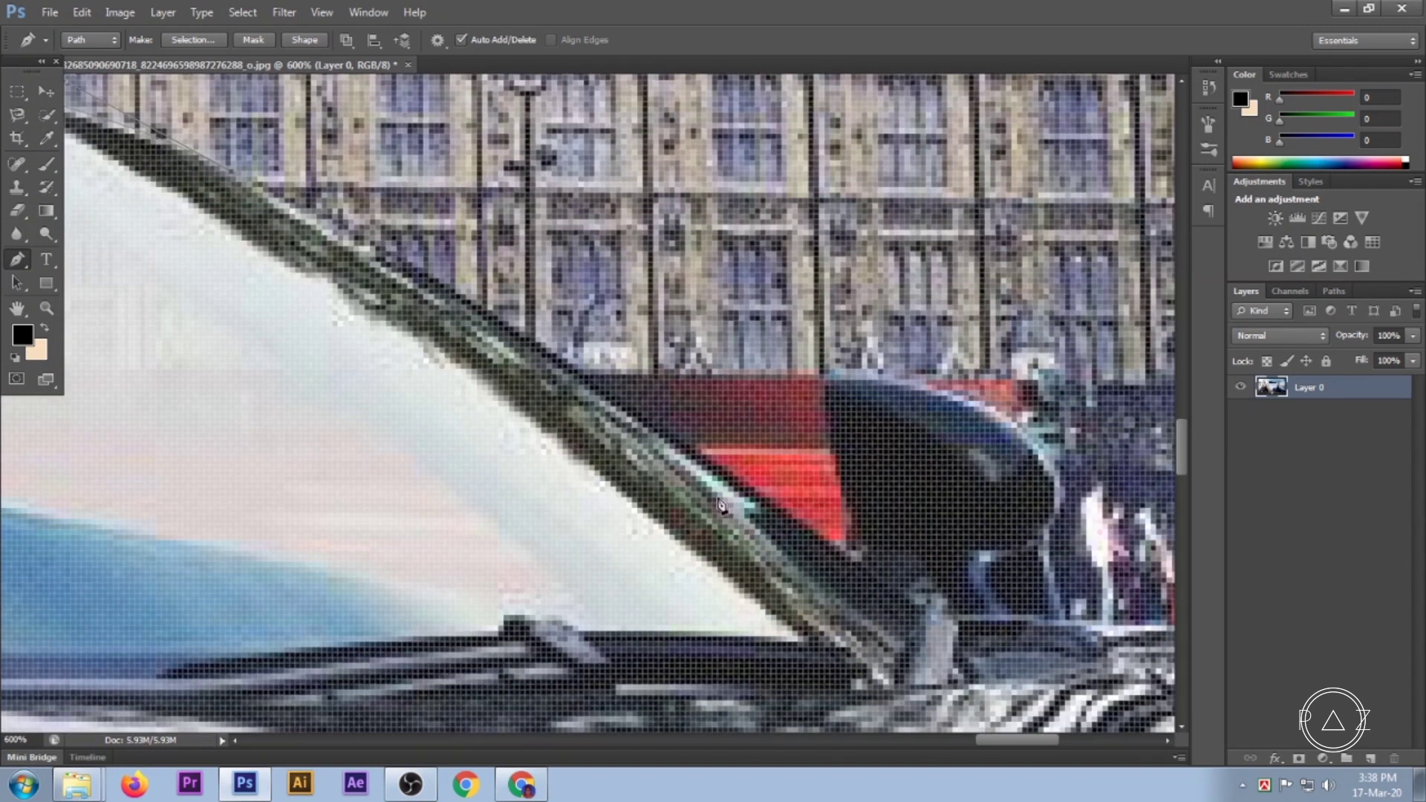
drag(787, 513, 880, 607)
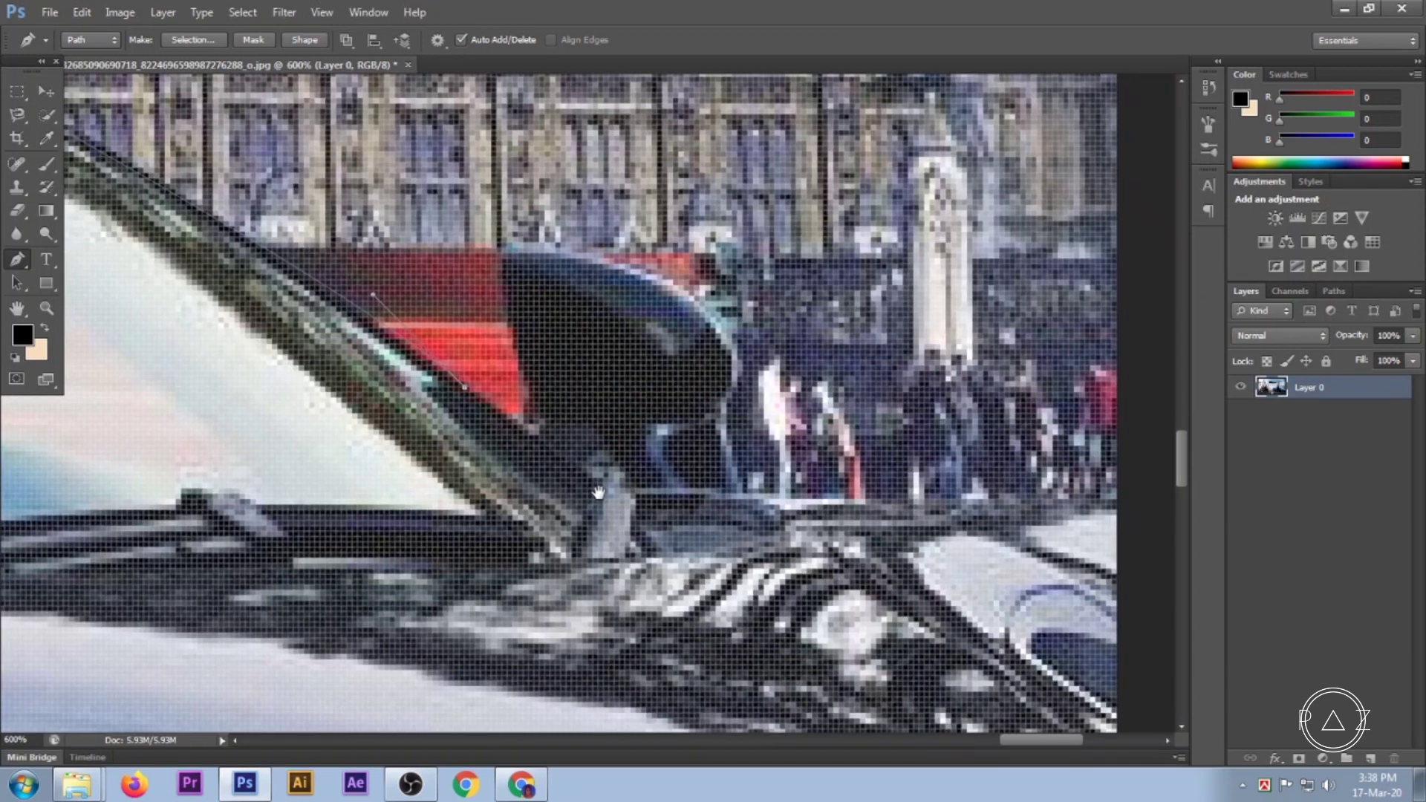
drag(791, 523, 499, 431)
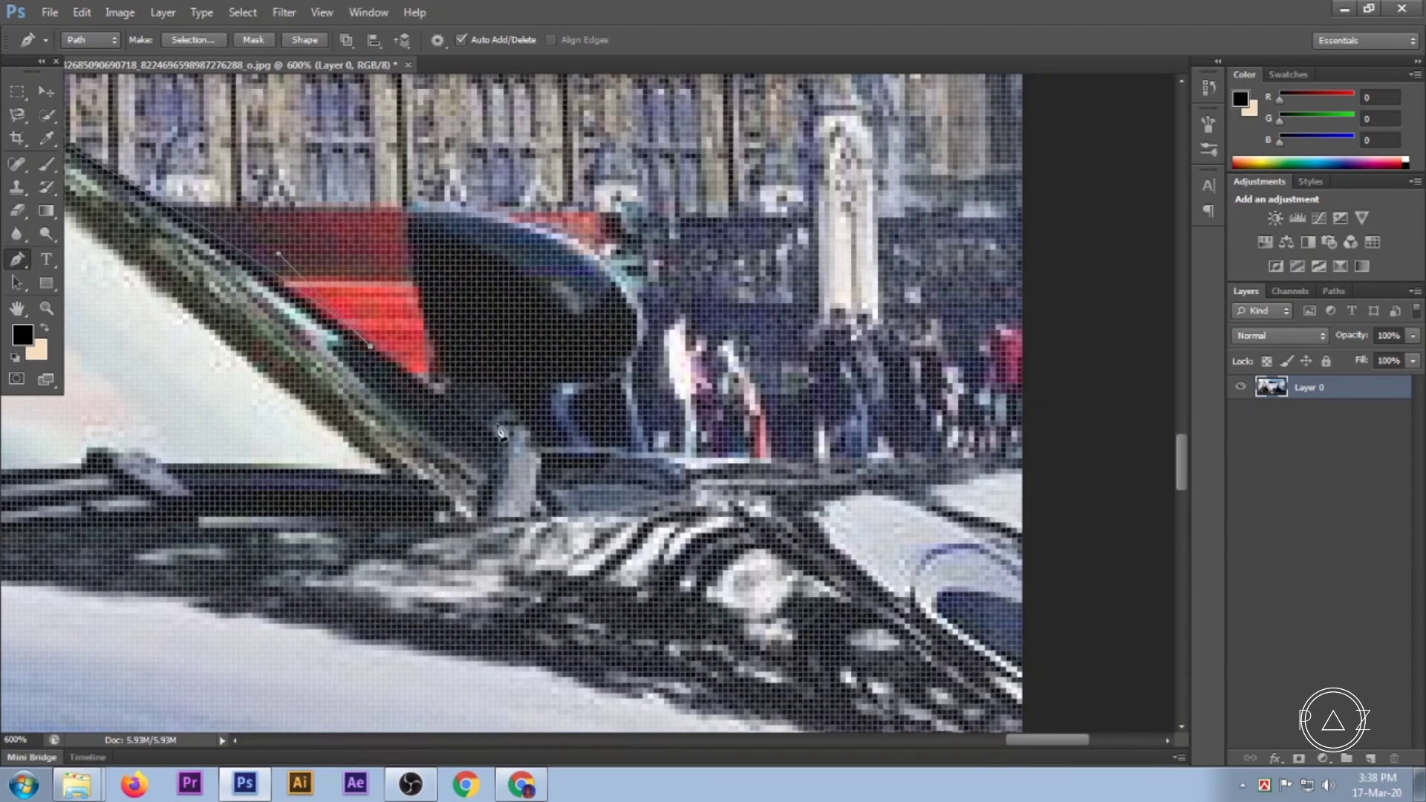
Trace up the edge beside the red area and around the side mirror.
click(439, 387)
click(434, 357)
click(425, 330)
click(419, 299)
click(409, 275)
click(408, 212)
click(446, 200)
click(536, 227)
click(642, 309)
click(644, 345)
click(625, 368)
click(567, 388)
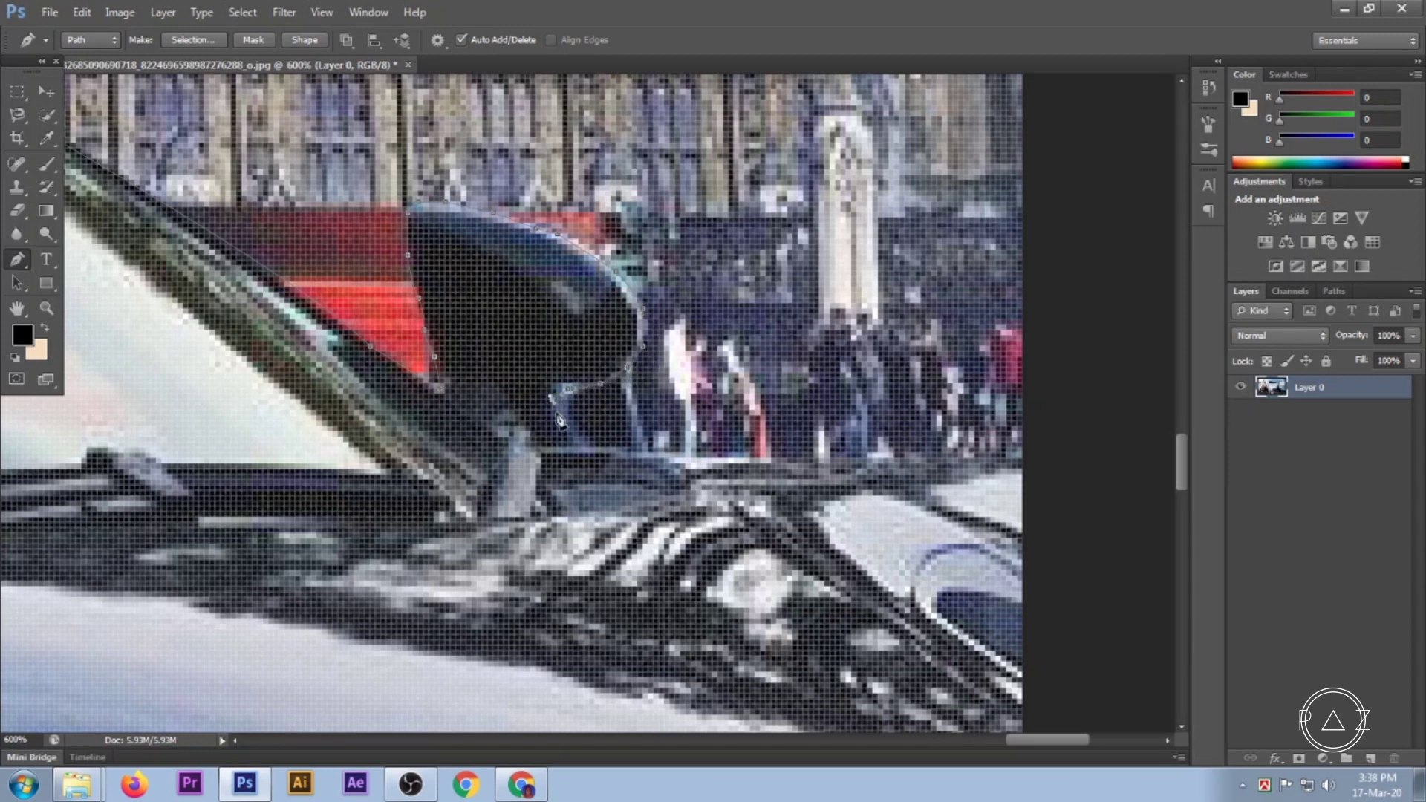
Add a sharp corner point at the image's right edge.
drag(580, 453, 391, 421)
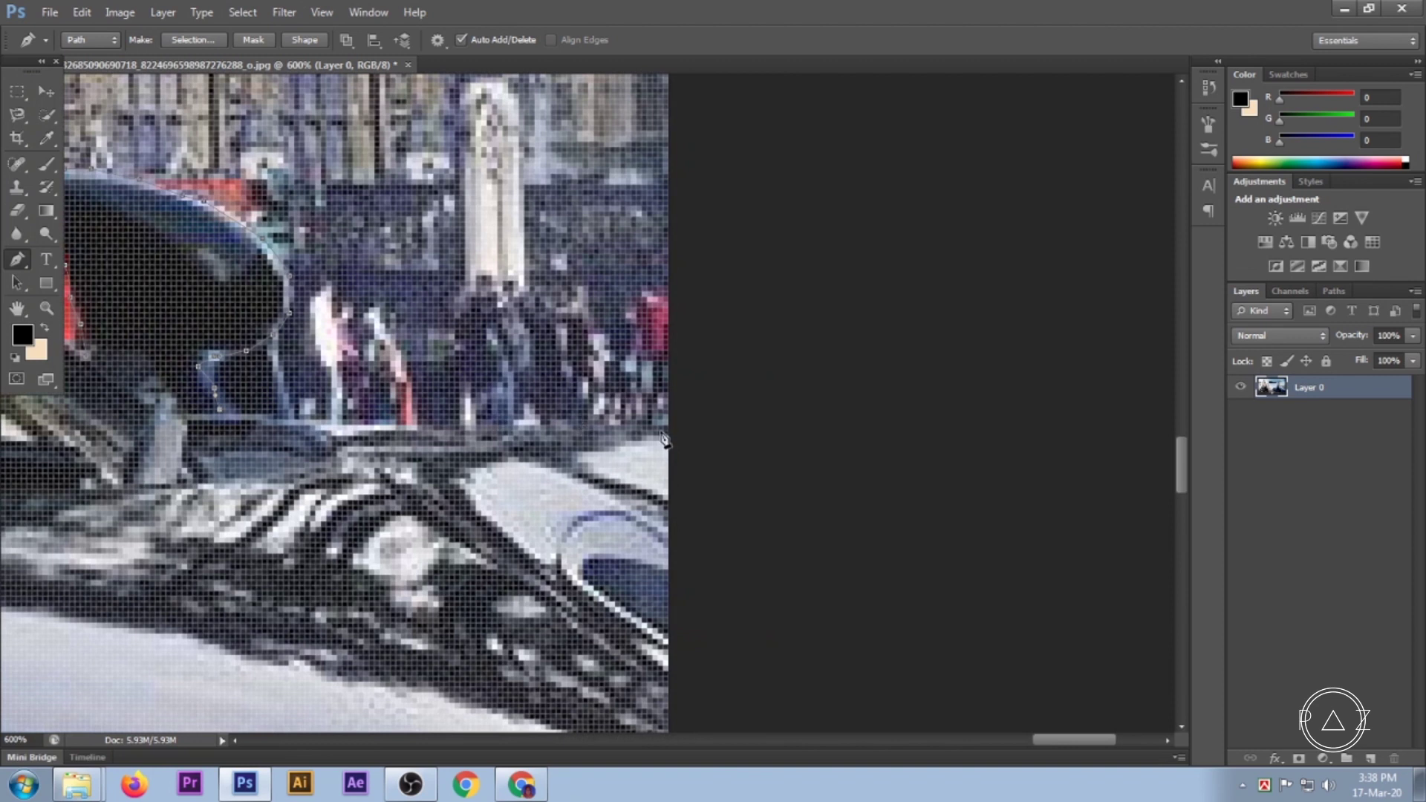
drag(664, 436, 763, 455)
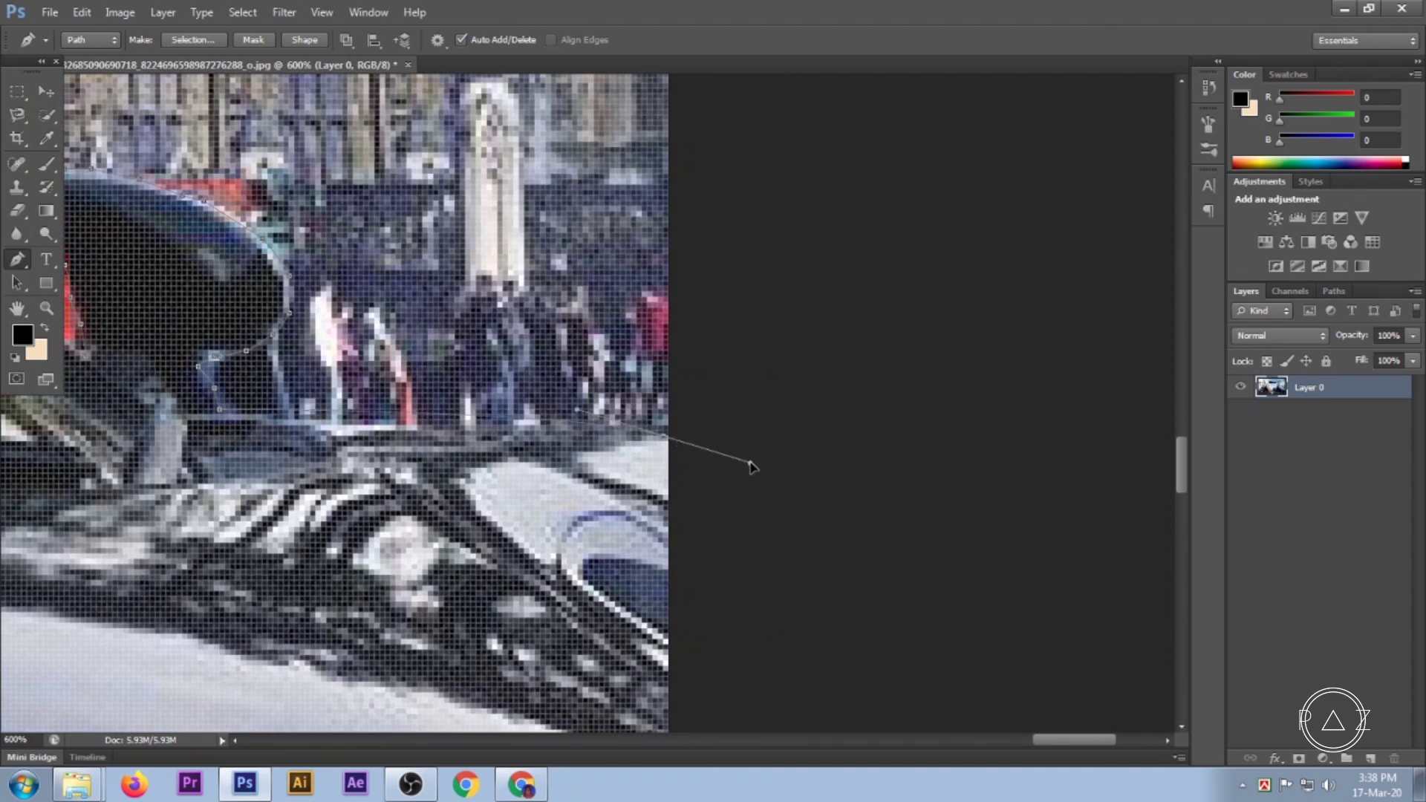
alt+click(665, 437)
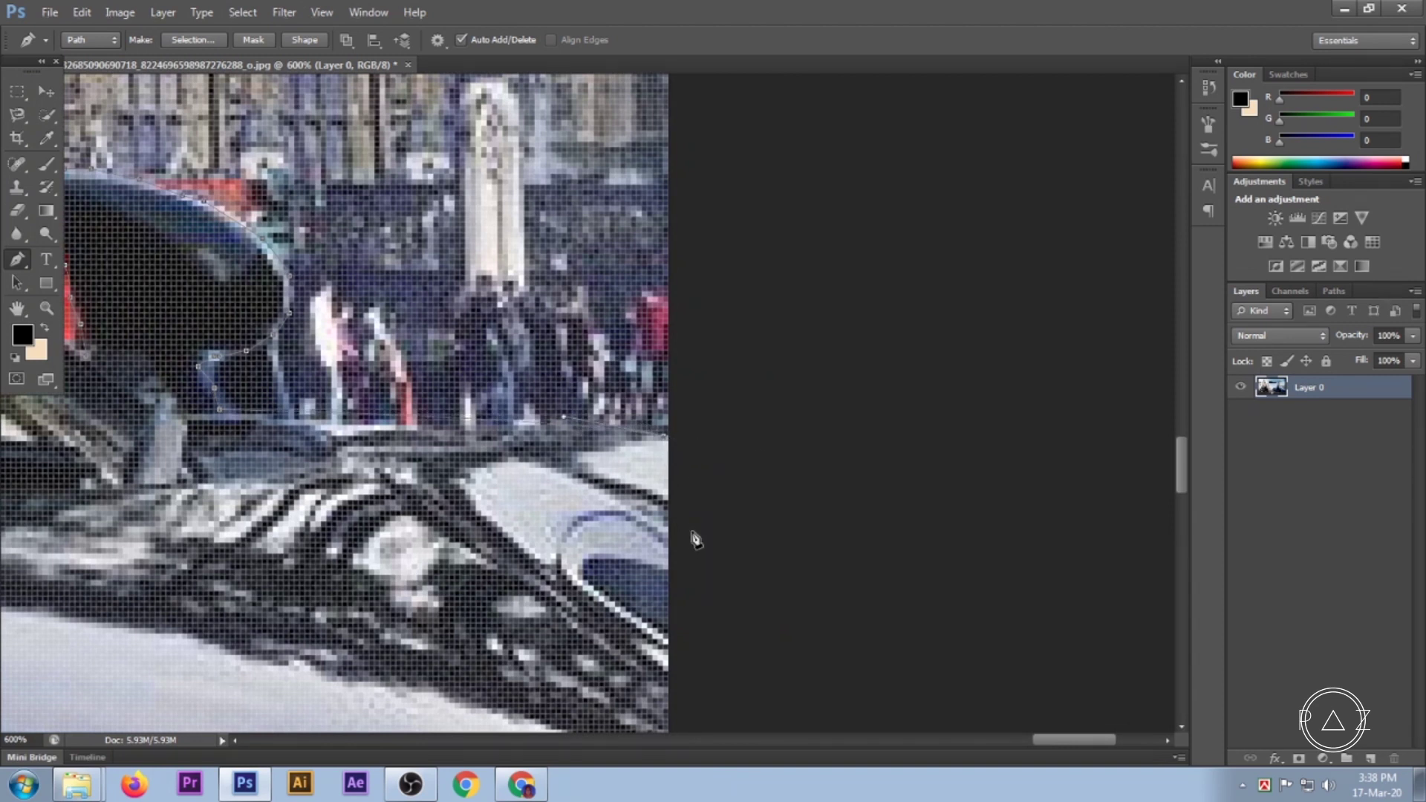
scroll(696, 538, down, 1)
scroll(706, 565, down, 5)
scroll(699, 580, down, 2)
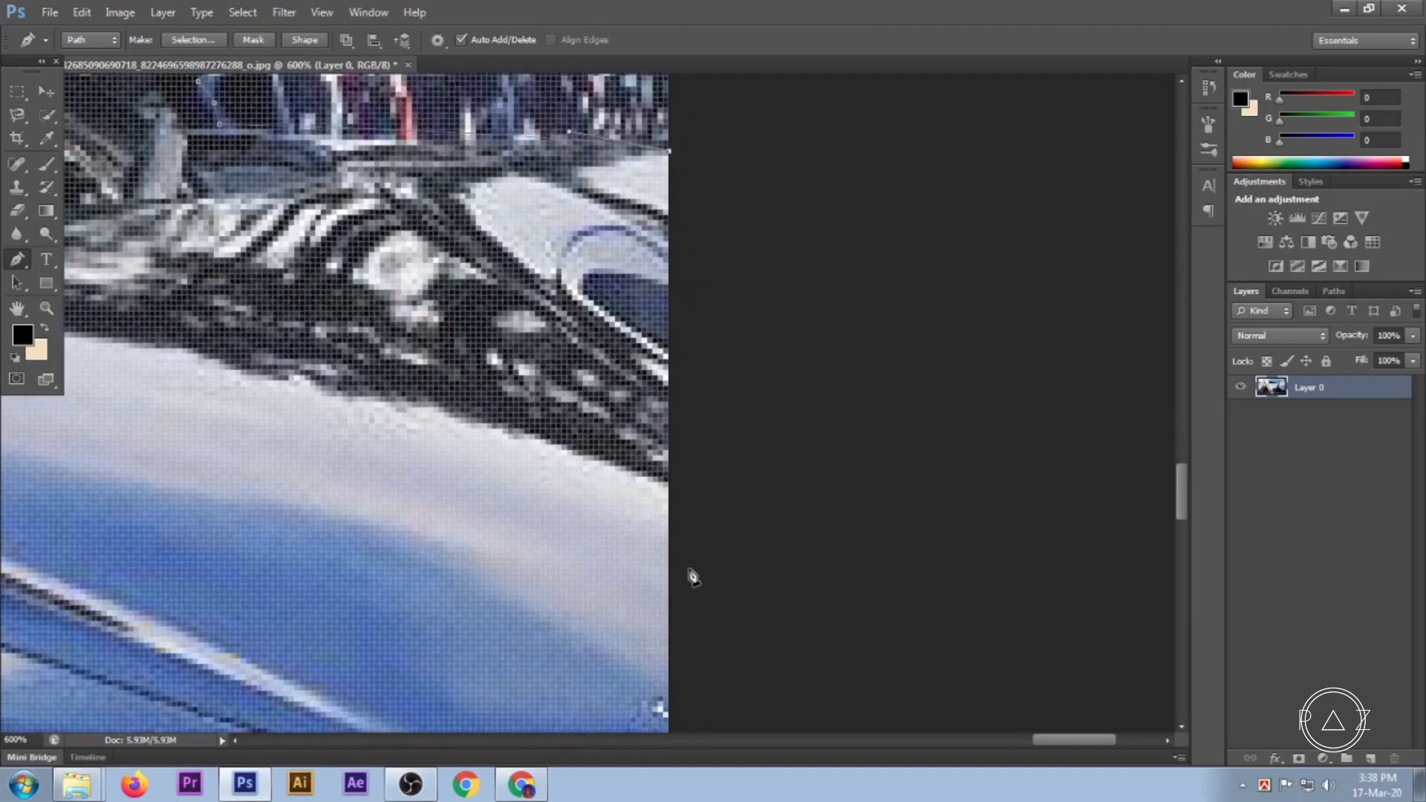
Run the outline down the right edge past the hood and number plate, then view the whole poster.
alt+click(651, 585)
alt+click(651, 584)
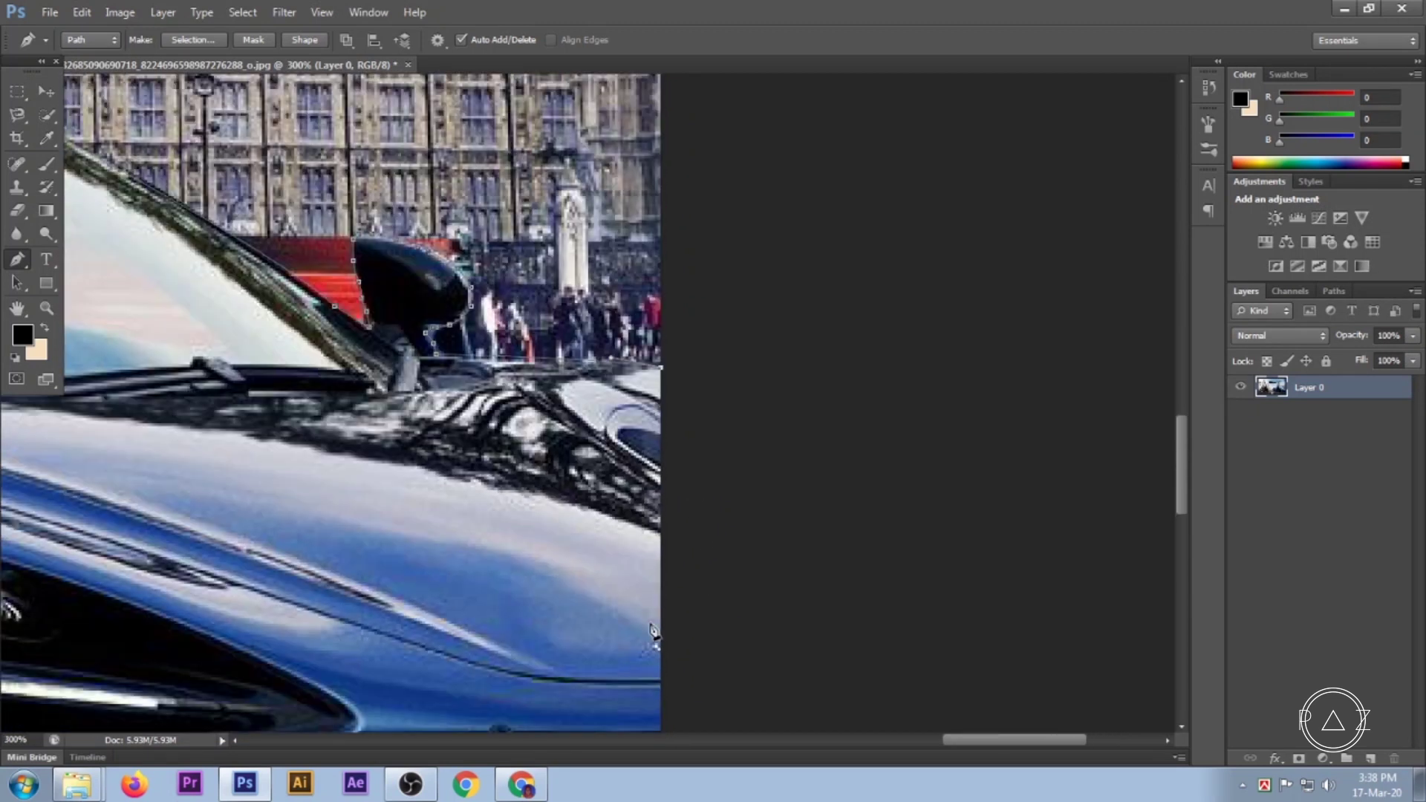
drag(653, 639, 694, 347)
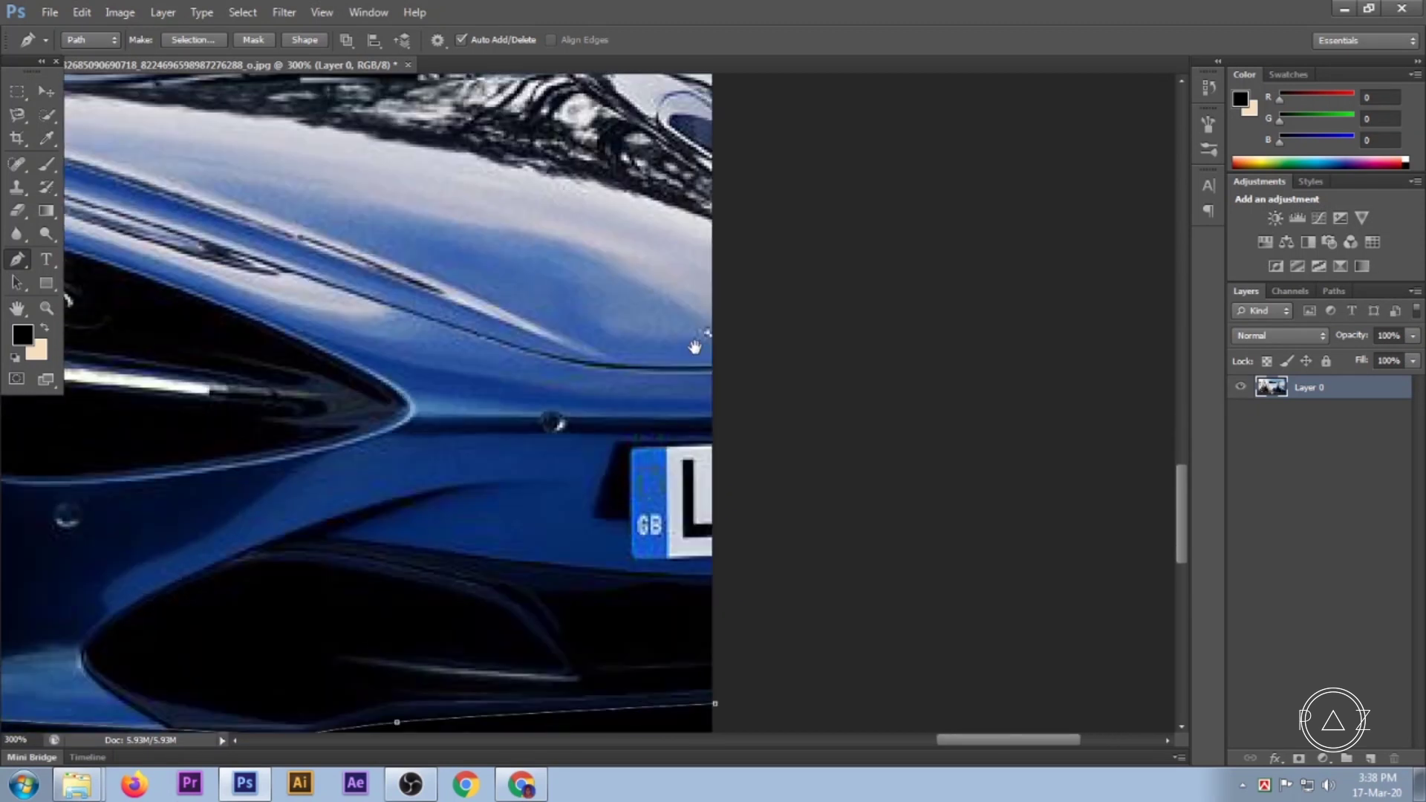
click(714, 705)
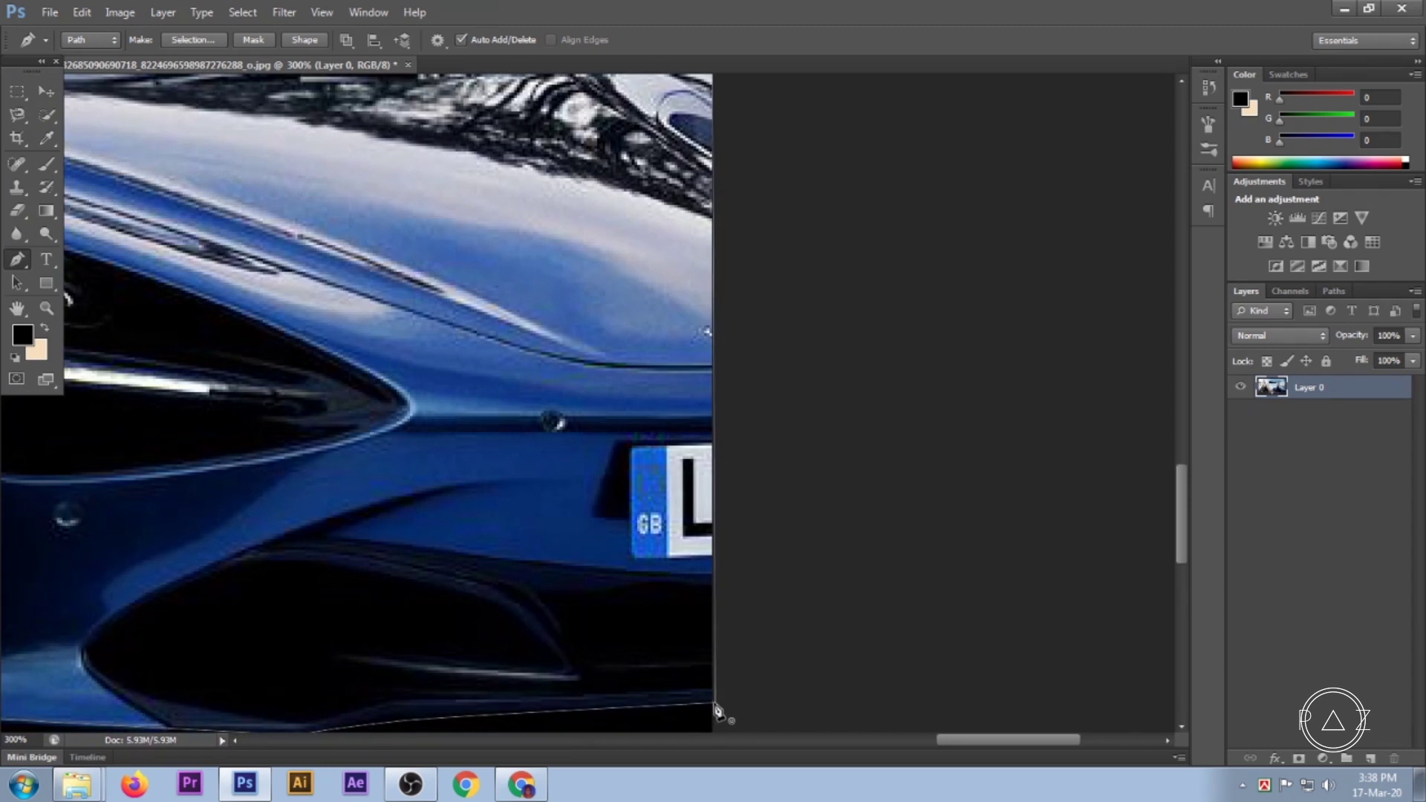
alt+click(595, 573)
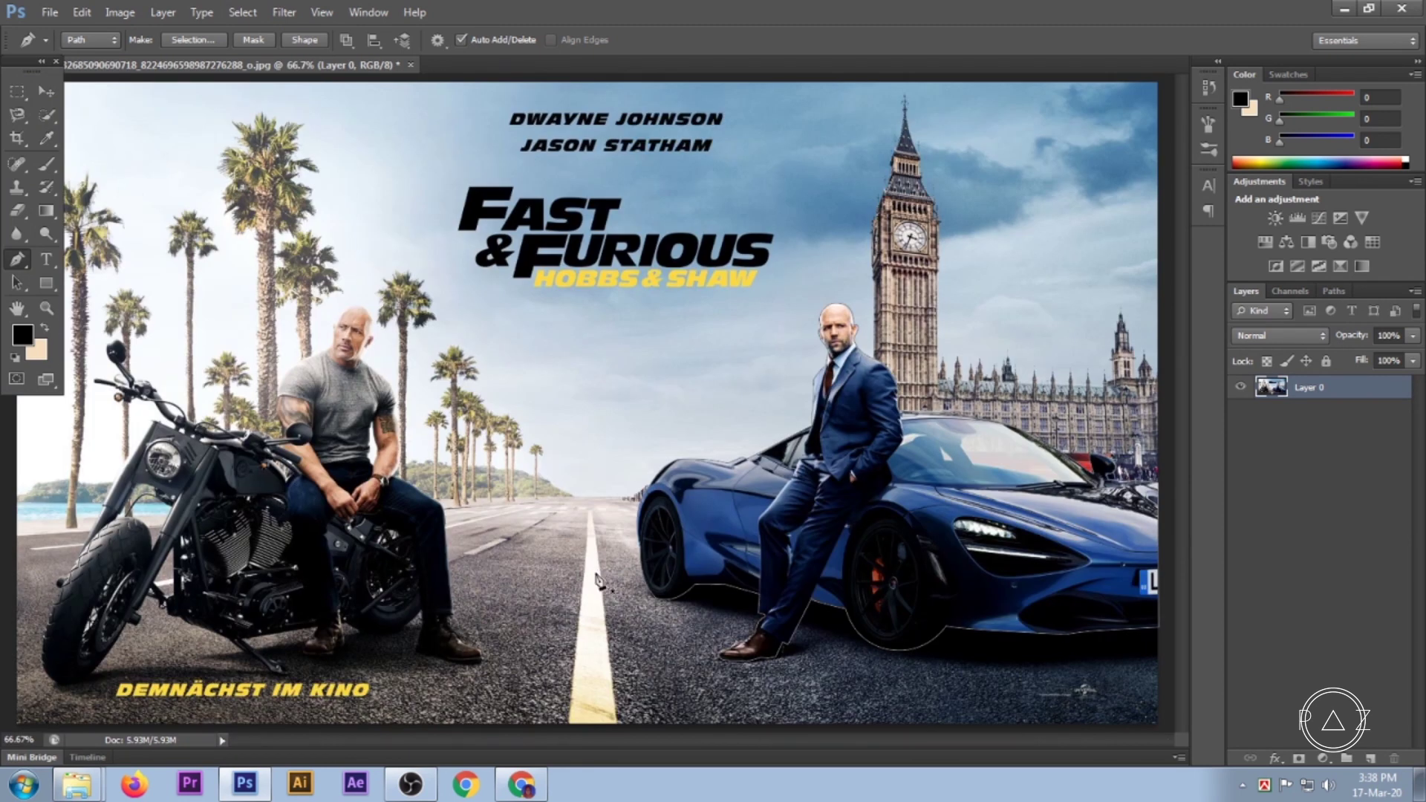
Turn the path into a selection, copy it to a new layer, and hide the original poster layer.
key(ctrl+Return)
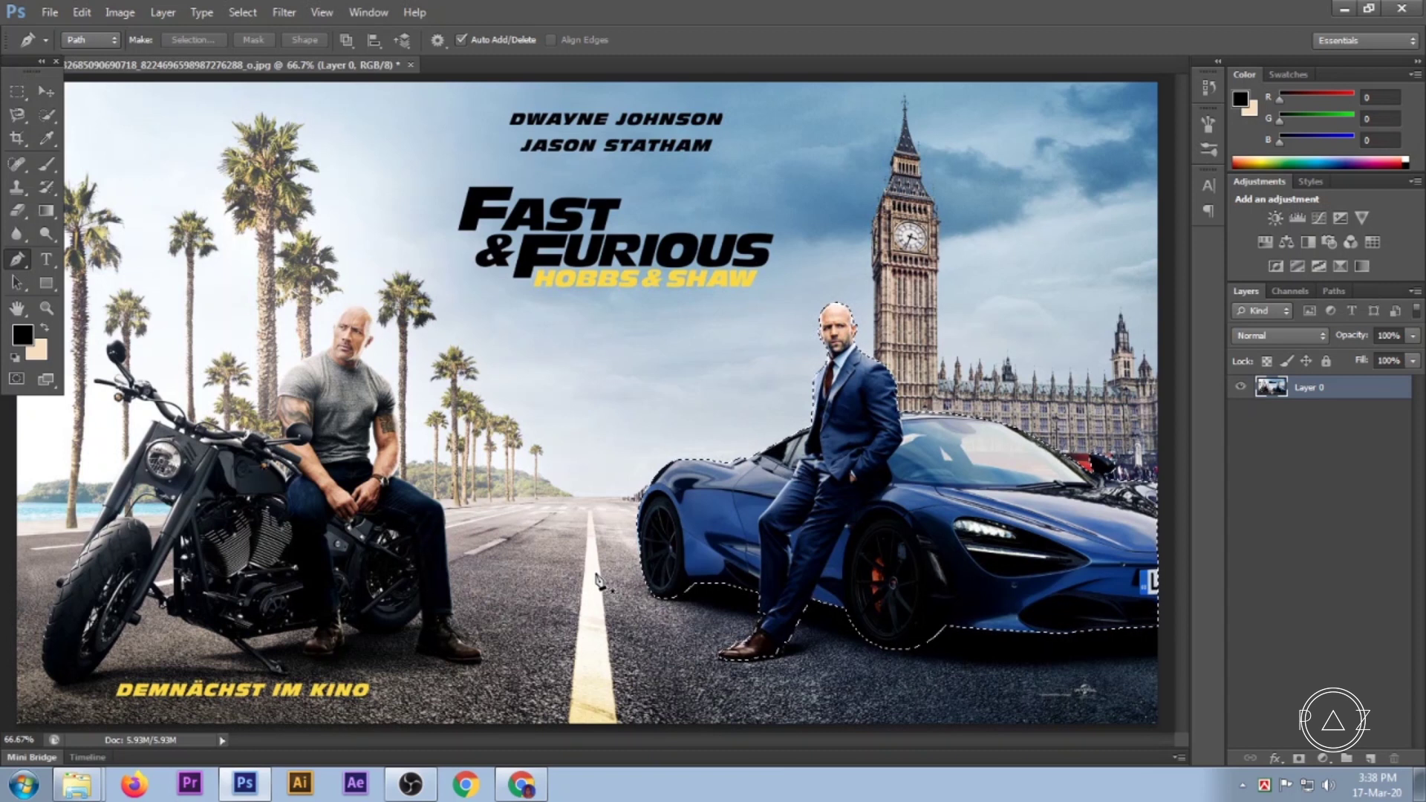
key(ctrl+j)
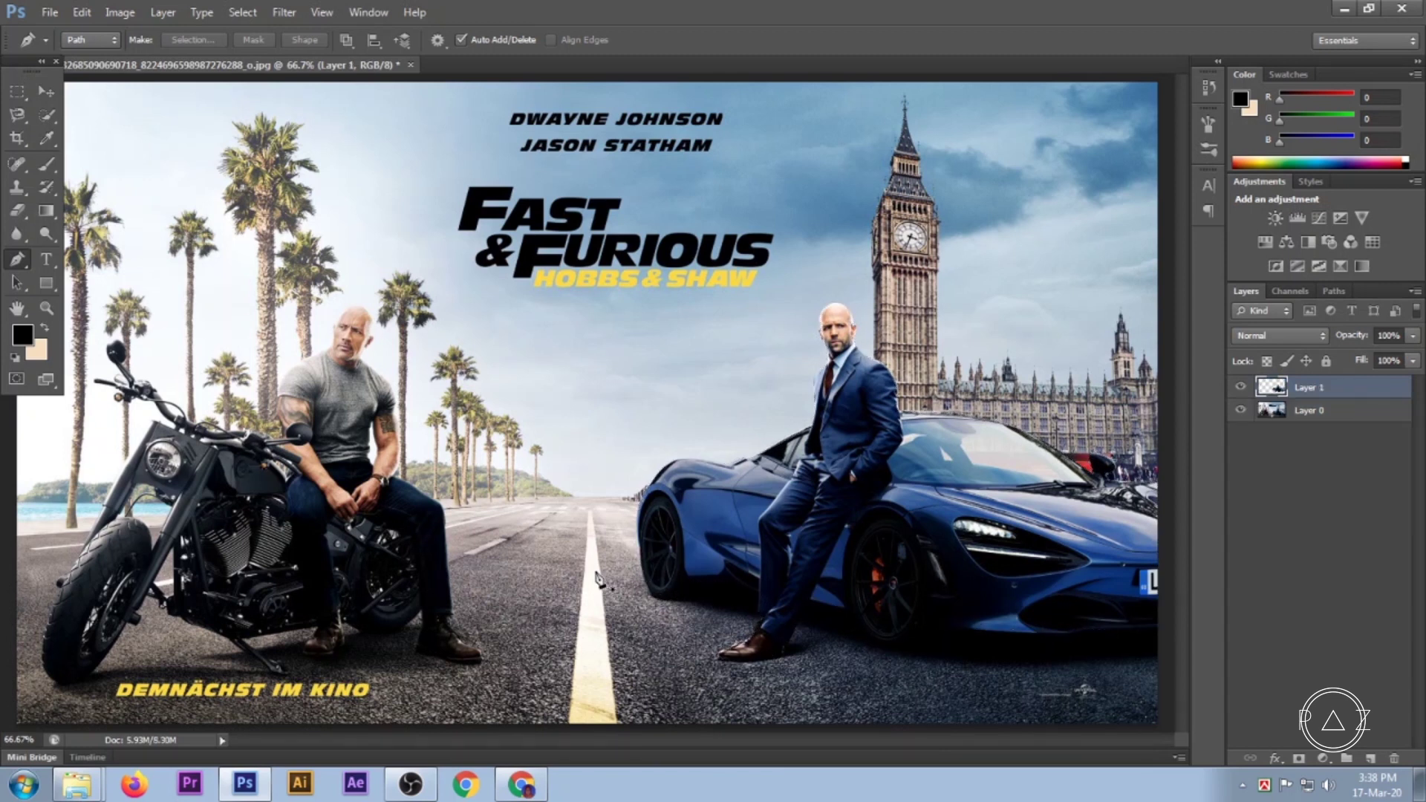
click(1241, 410)
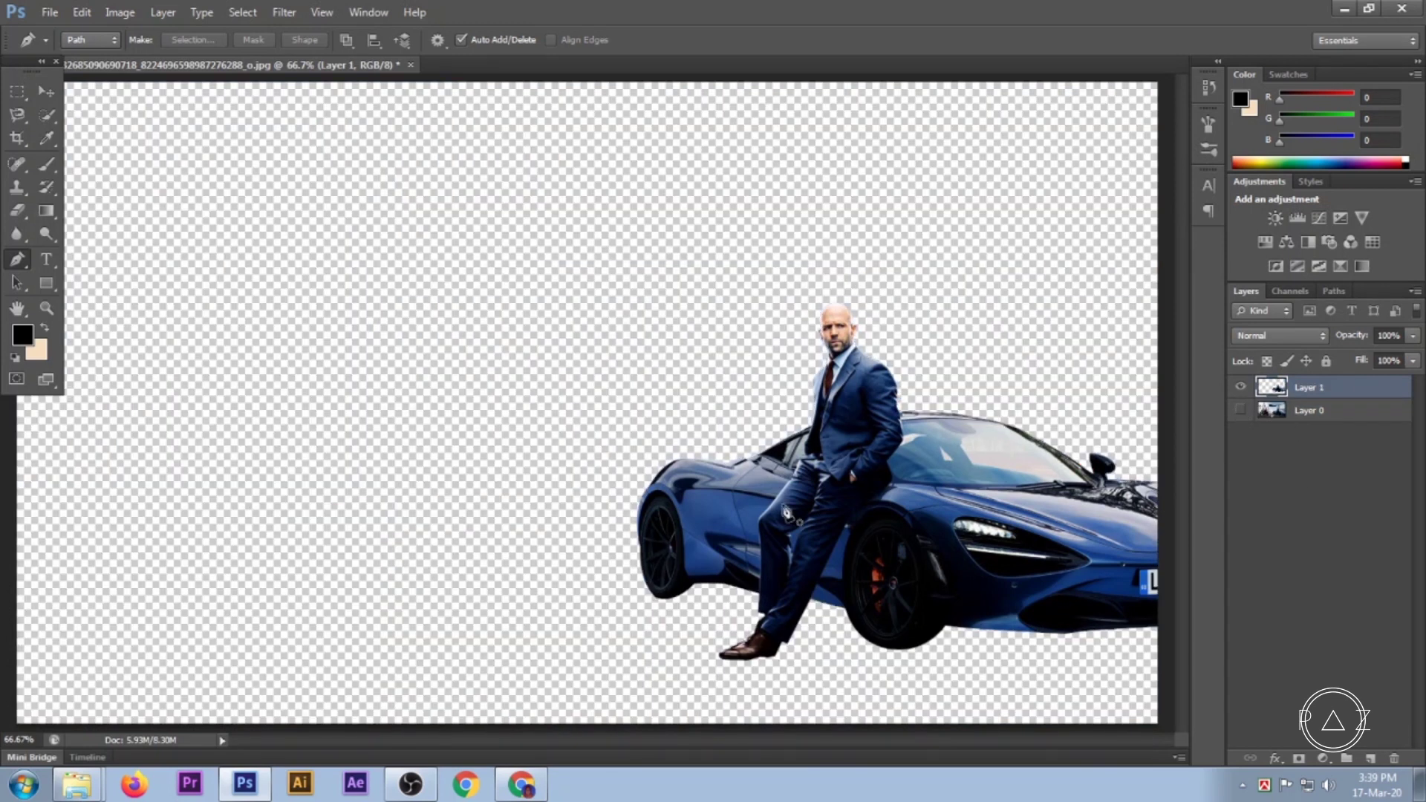
Hide the cutout layer, show the original poster again, make Layer 0 active, and zoom in.
scroll(884, 635, up, 1)
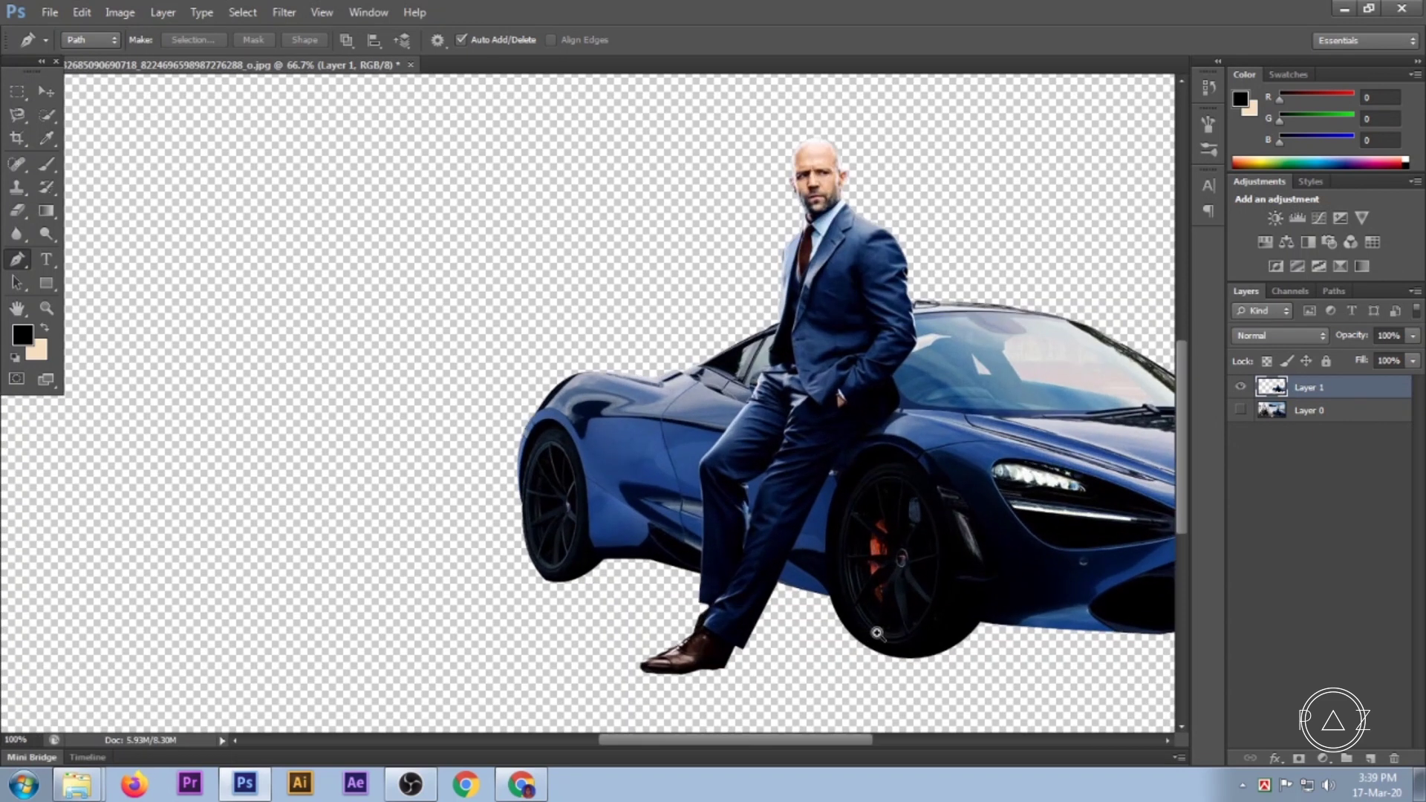
scroll(929, 546, up, 1)
scroll(935, 541, down, 1)
scroll(929, 540, down, 1)
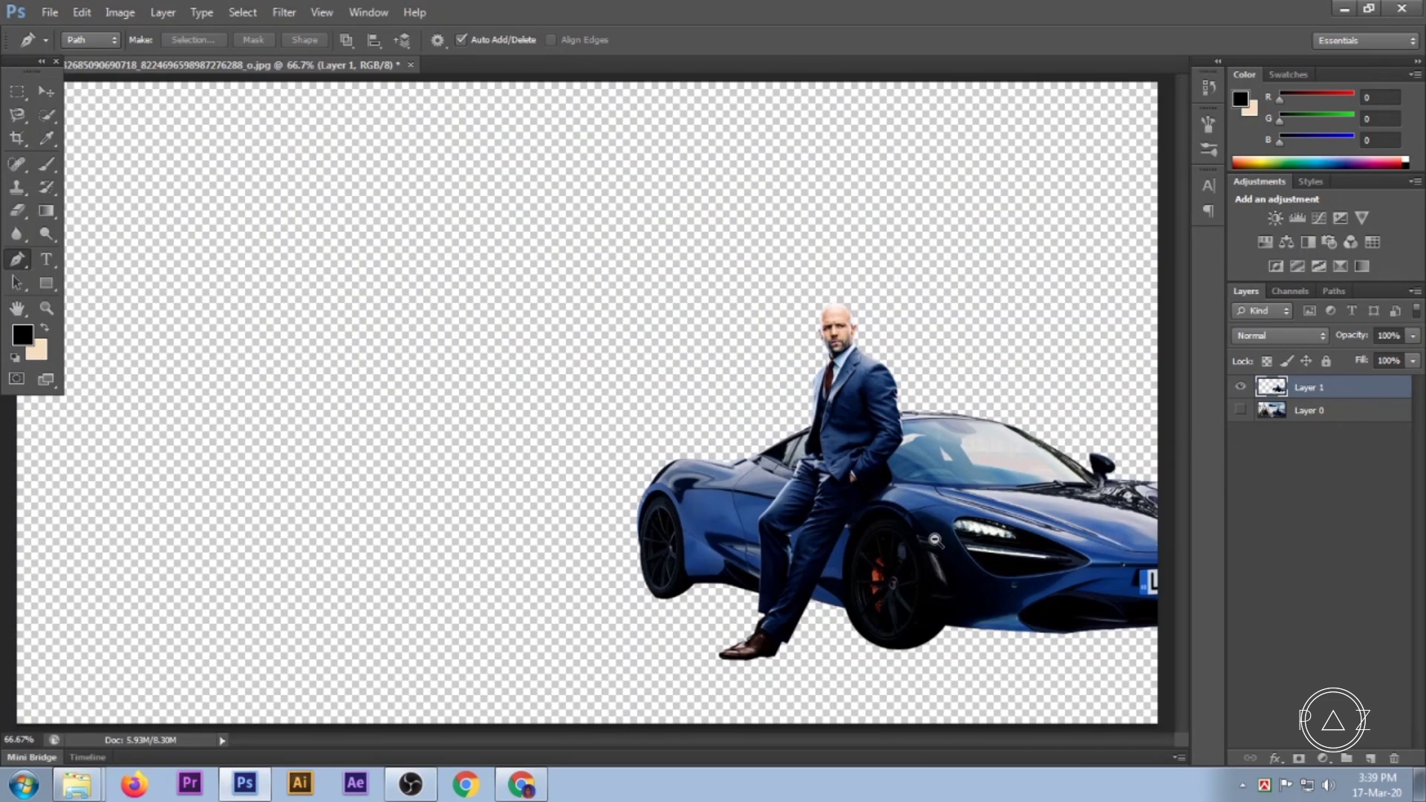
scroll(917, 539, down, 1)
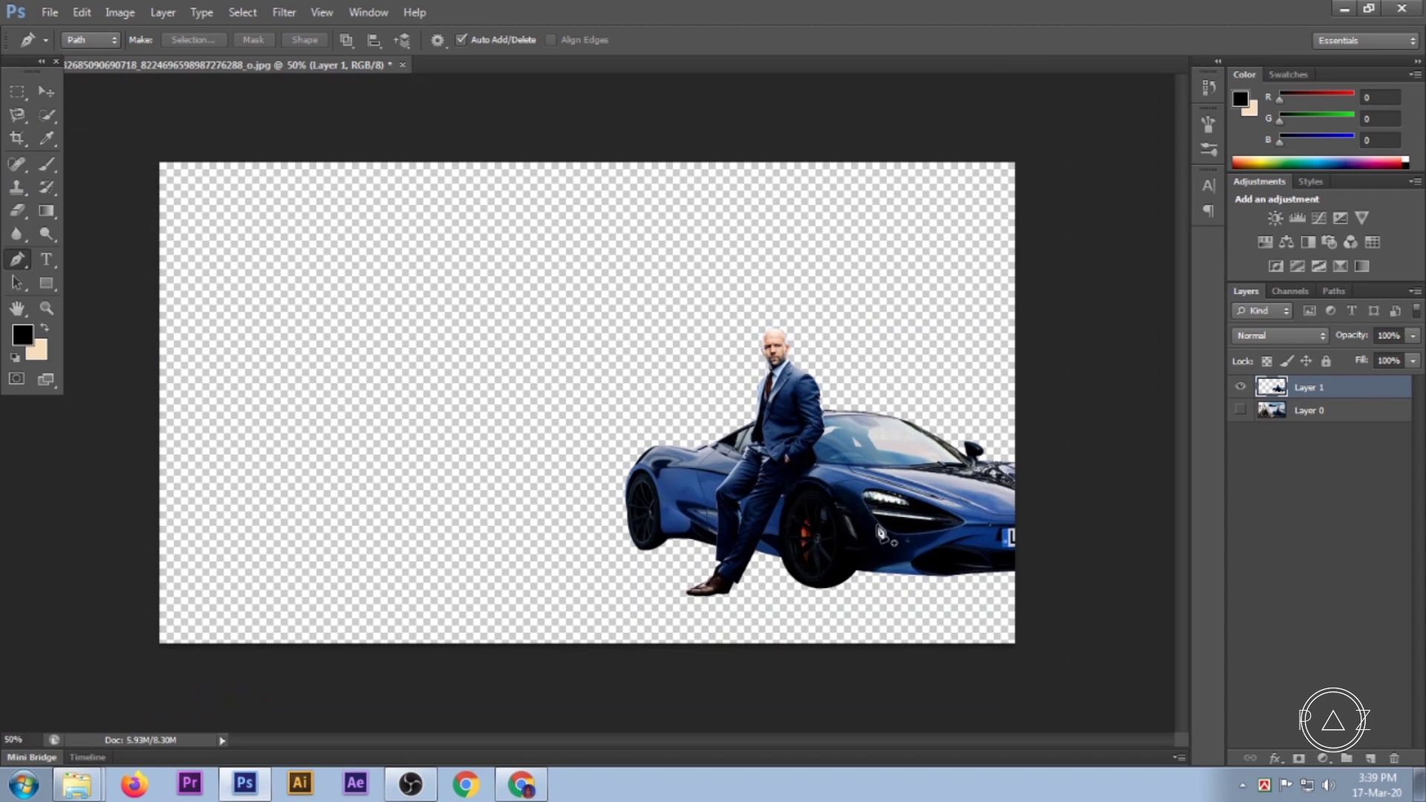
click(1240, 387)
click(1241, 410)
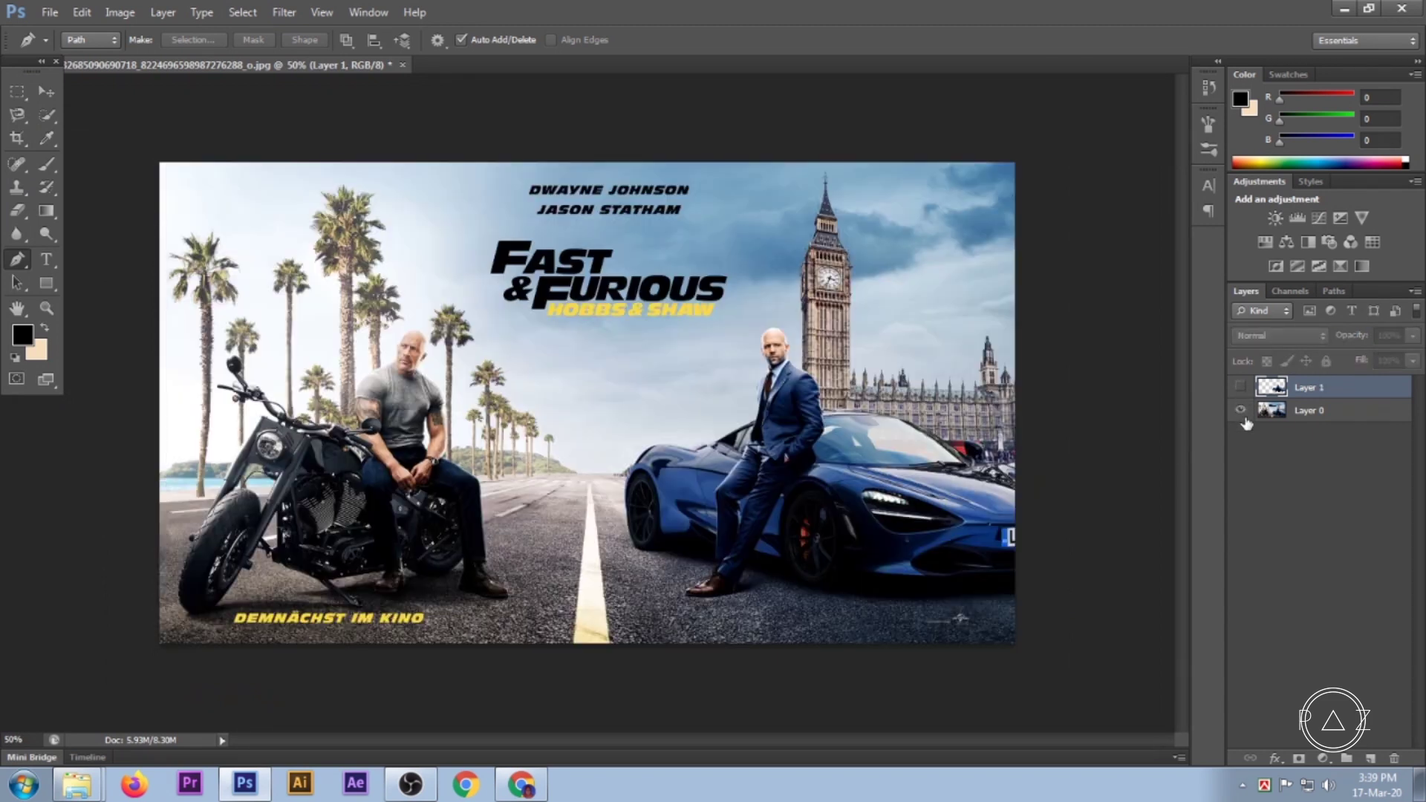
click(1291, 416)
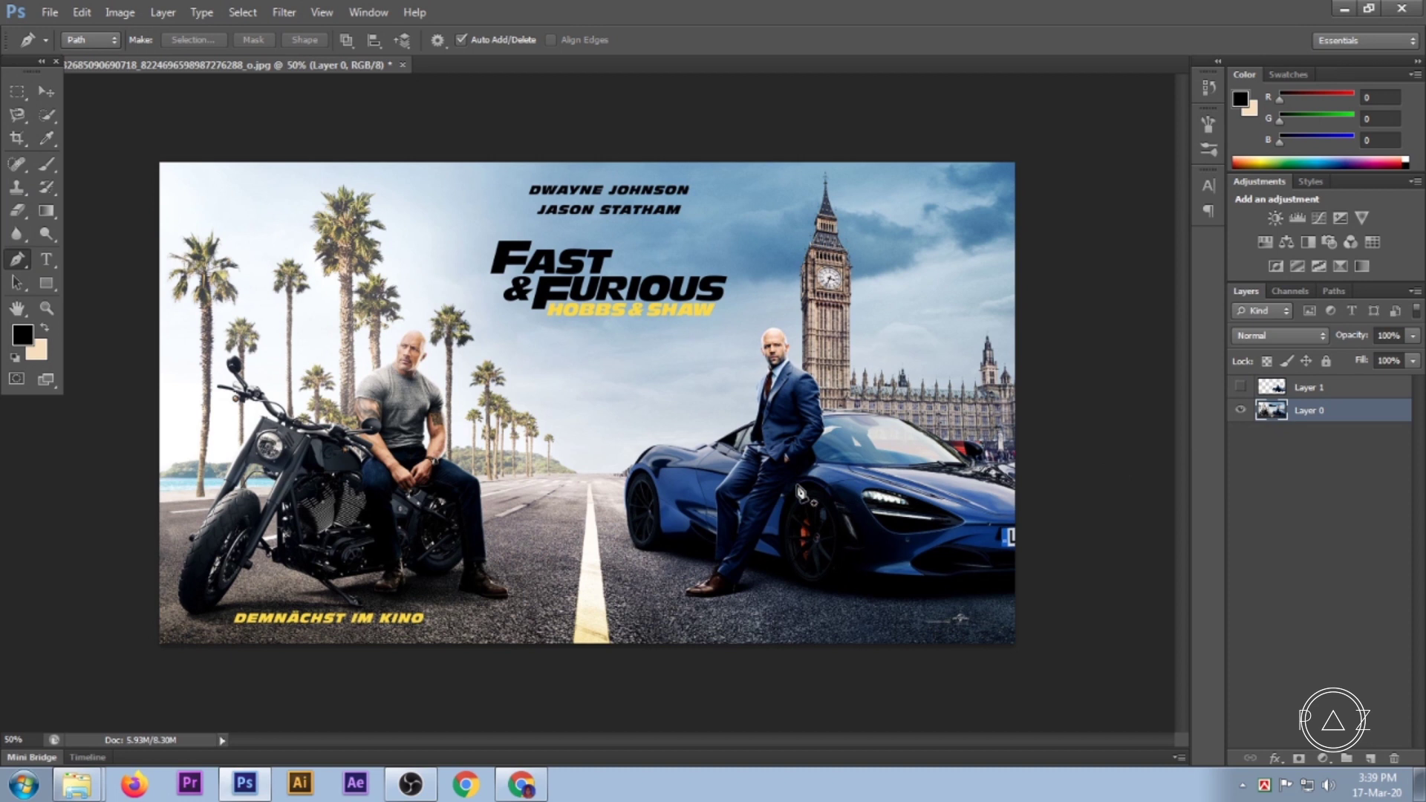
key(ctrl+plus)
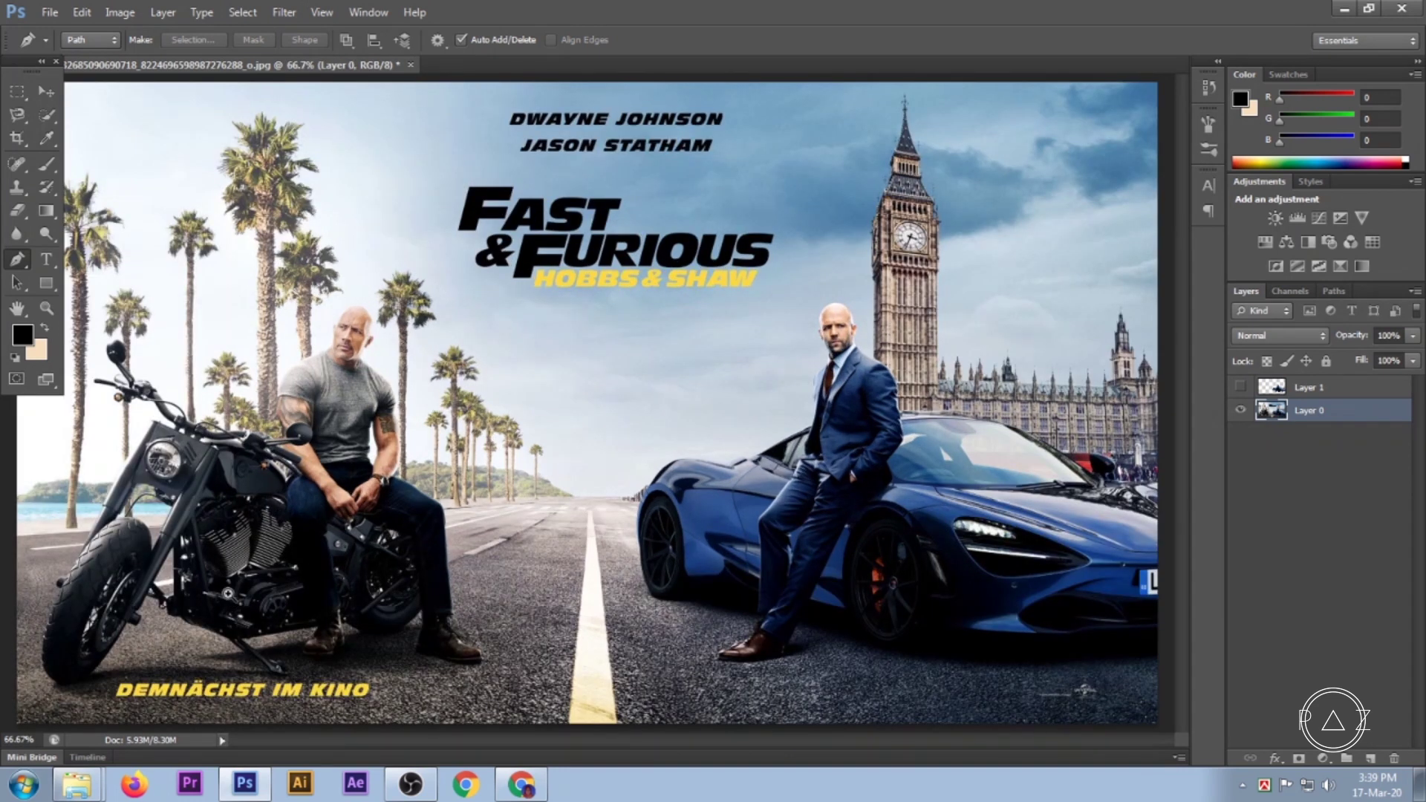
Start a new outline at the right boot's toe and trace its sole, heel and back up to the jeans hem.
scroll(238, 595, up, 1)
scroll(249, 549, up, 1)
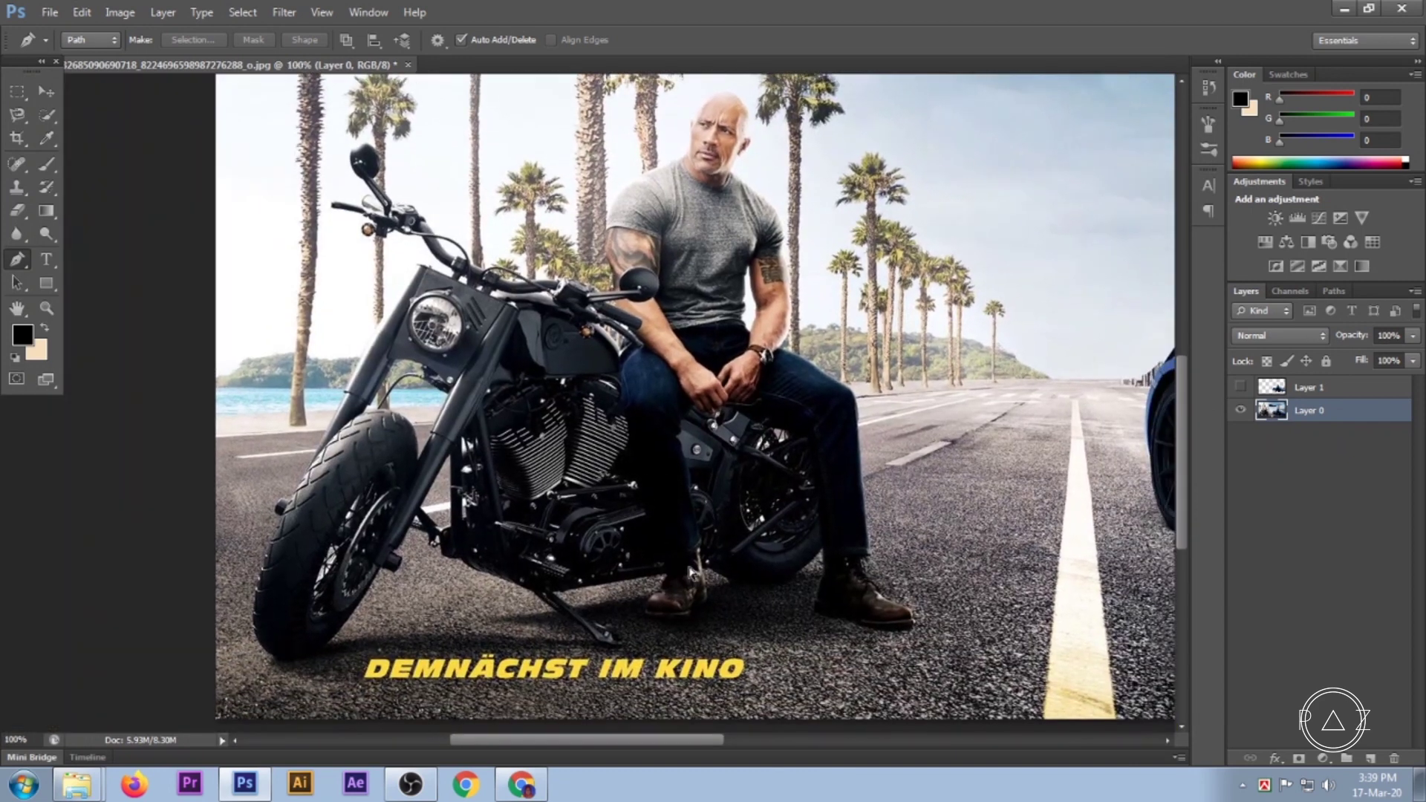
scroll(769, 576, up, 1)
scroll(768, 576, down, 1)
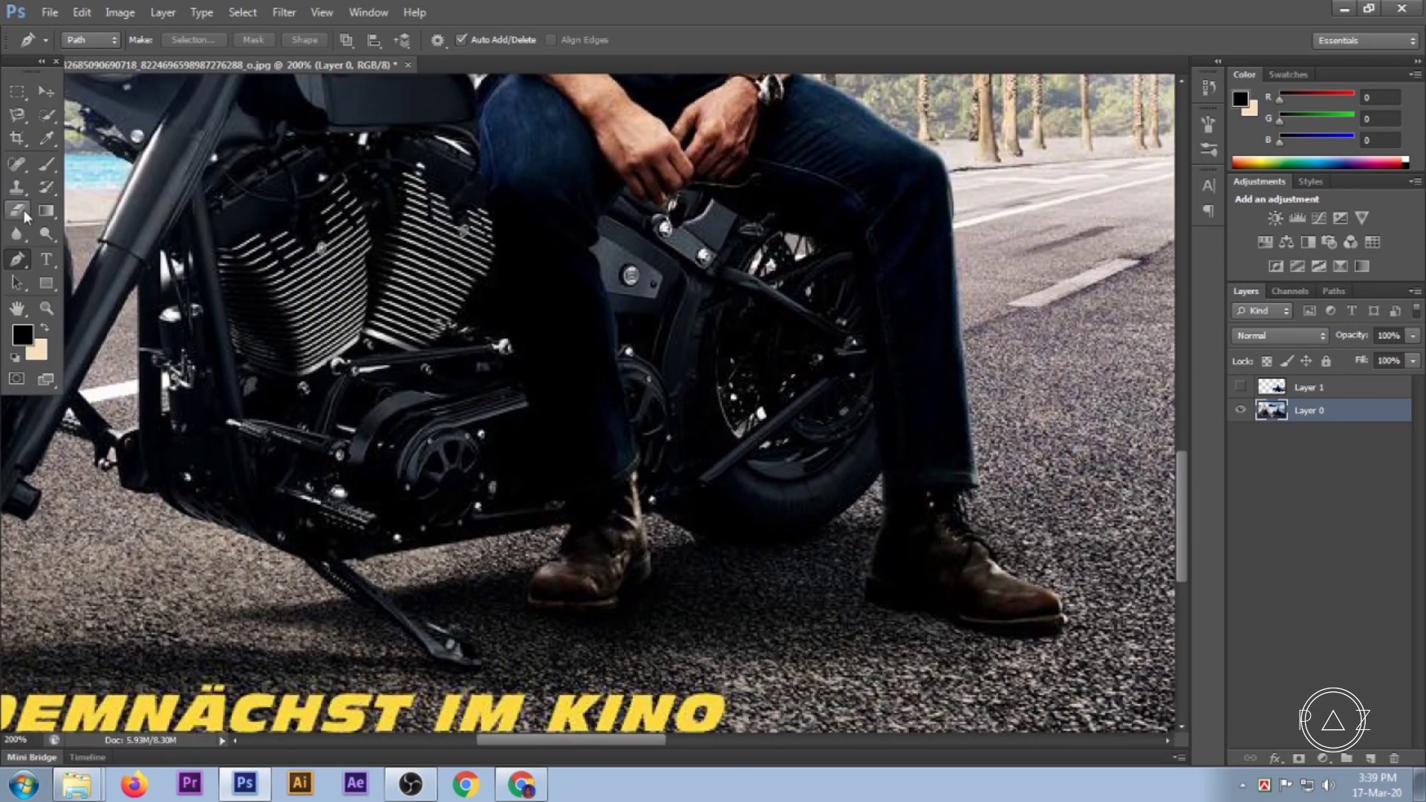
click(1064, 628)
click(1029, 640)
click(999, 638)
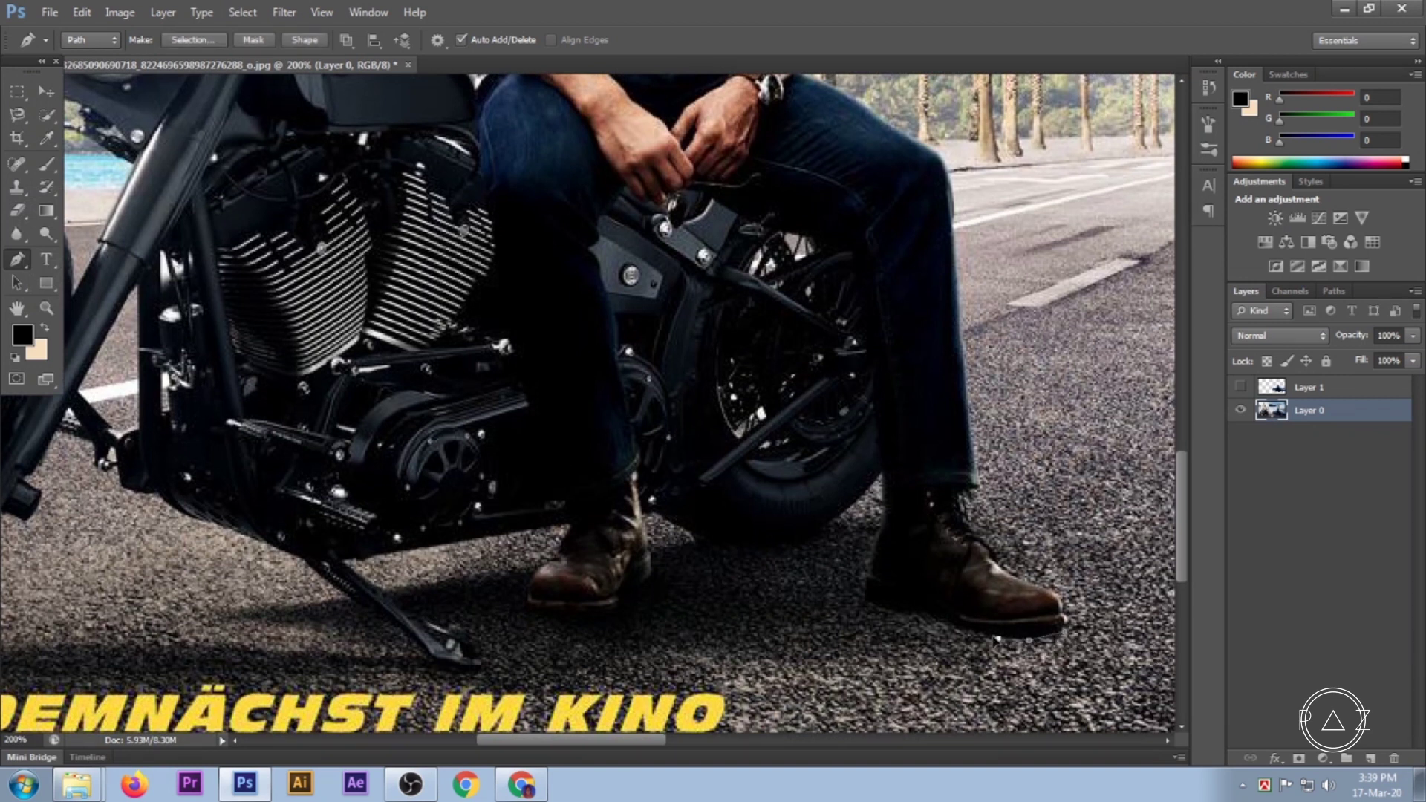
click(965, 628)
click(949, 622)
click(882, 608)
click(863, 596)
click(872, 561)
click(883, 523)
click(887, 498)
click(884, 477)
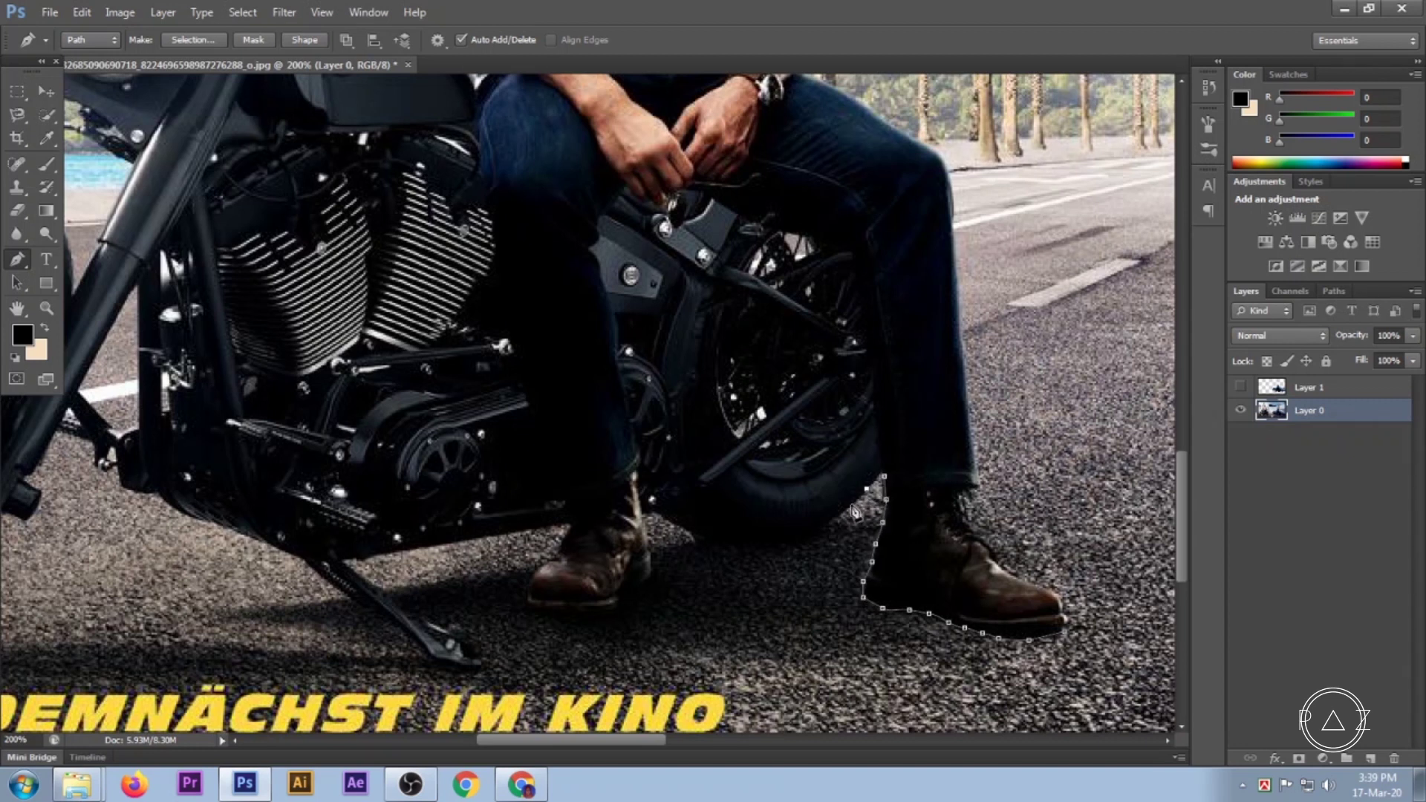
Curve the outline around the rear tyre, then trace down the back and along the bottom of the left boot.
scroll(709, 575, up, 1)
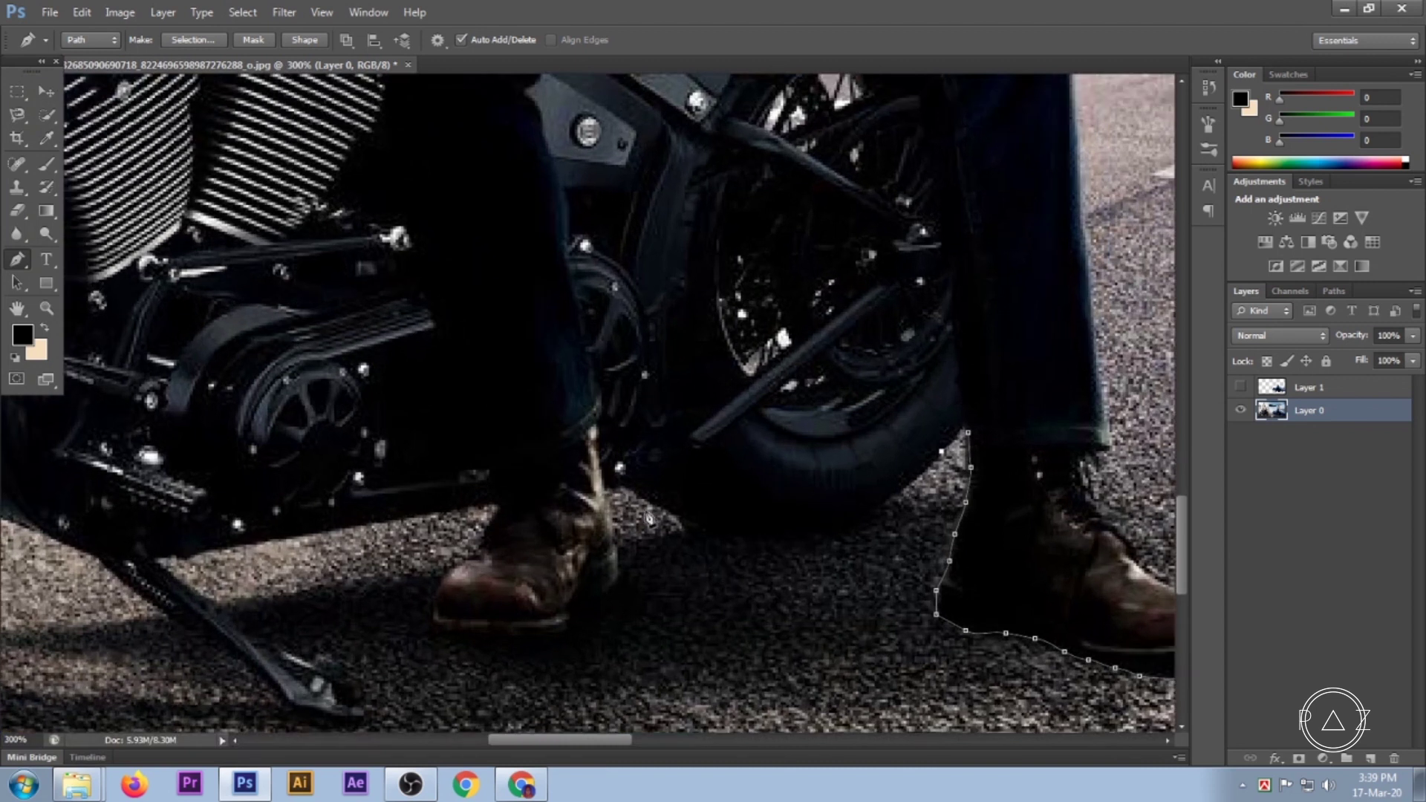
mouse_move(624, 490)
mouse_down()
mouse_move(392, 364)
mouse_move(410, 379)
mouse_up()
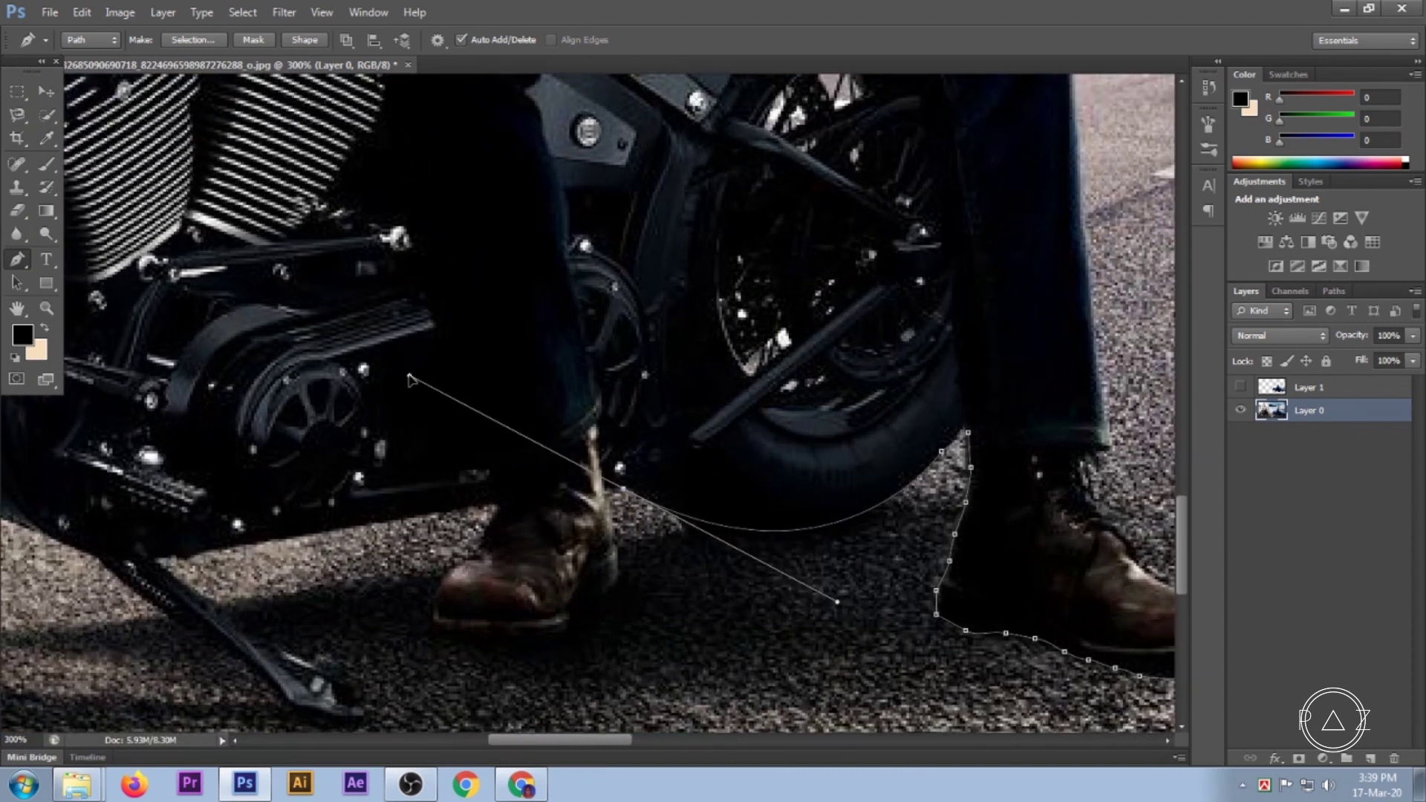
alt+click(624, 490)
click(618, 572)
click(586, 607)
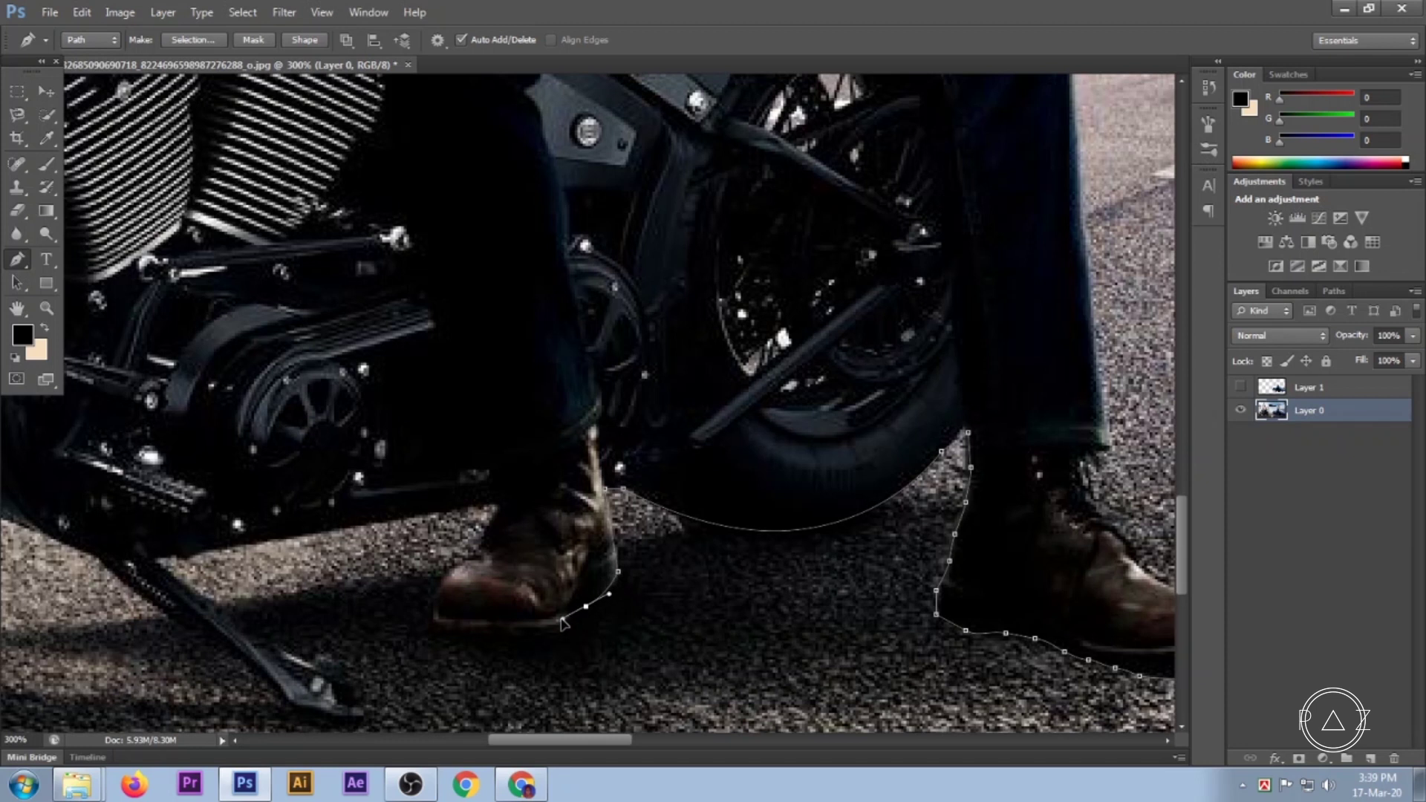
click(573, 629)
click(551, 635)
click(502, 638)
click(495, 638)
Trace around the left boot's toe and up its front to the top of the boot.
click(439, 634)
click(428, 603)
click(444, 574)
click(474, 552)
click(483, 539)
click(496, 511)
click(468, 505)
Extend the outline left and trace down the kickstand and around its tip.
click(385, 523)
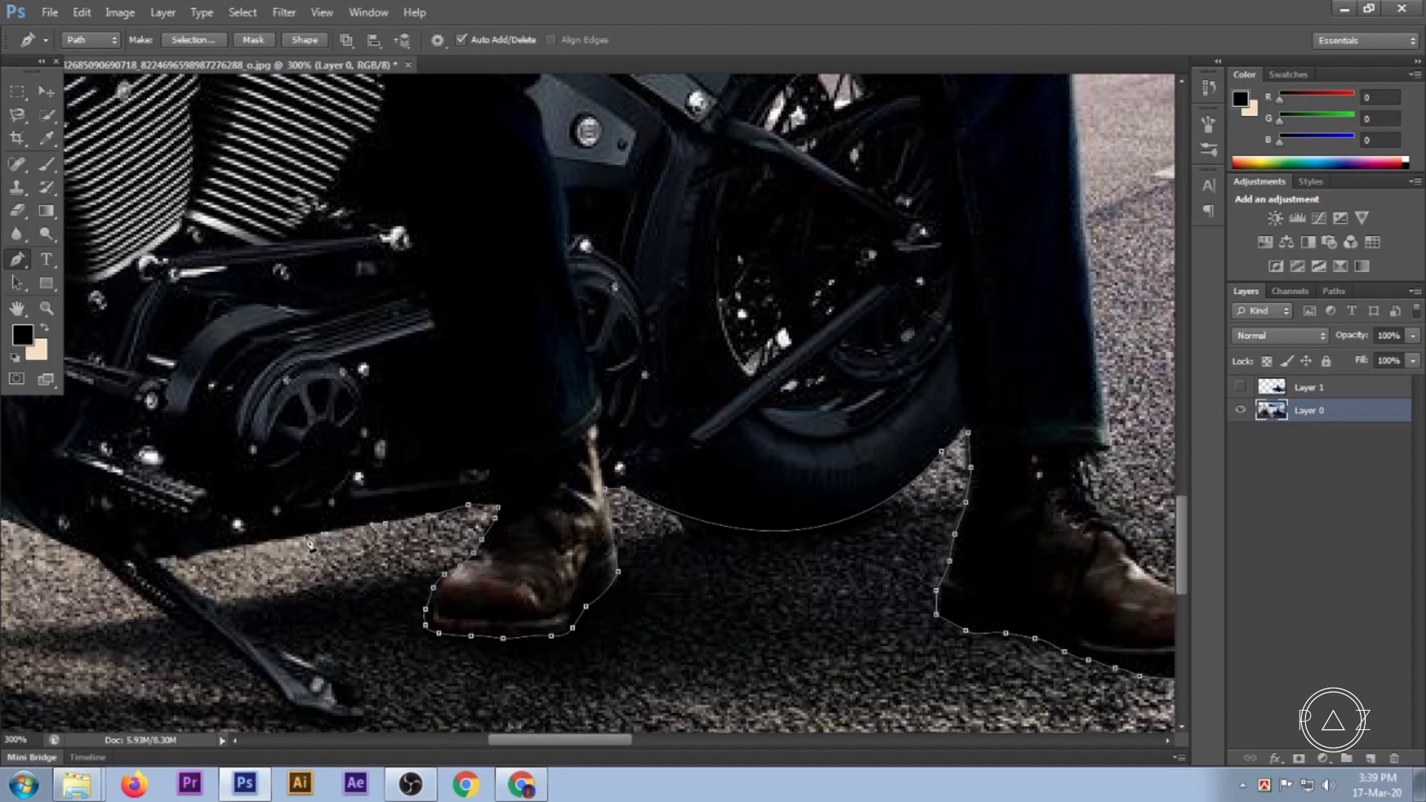
click(187, 556)
click(216, 607)
click(242, 636)
click(262, 646)
click(297, 659)
click(326, 657)
click(347, 679)
click(361, 705)
Trace back along the kickstand's lower edge up toward the bike.
click(329, 721)
click(294, 711)
click(280, 700)
click(246, 669)
click(225, 643)
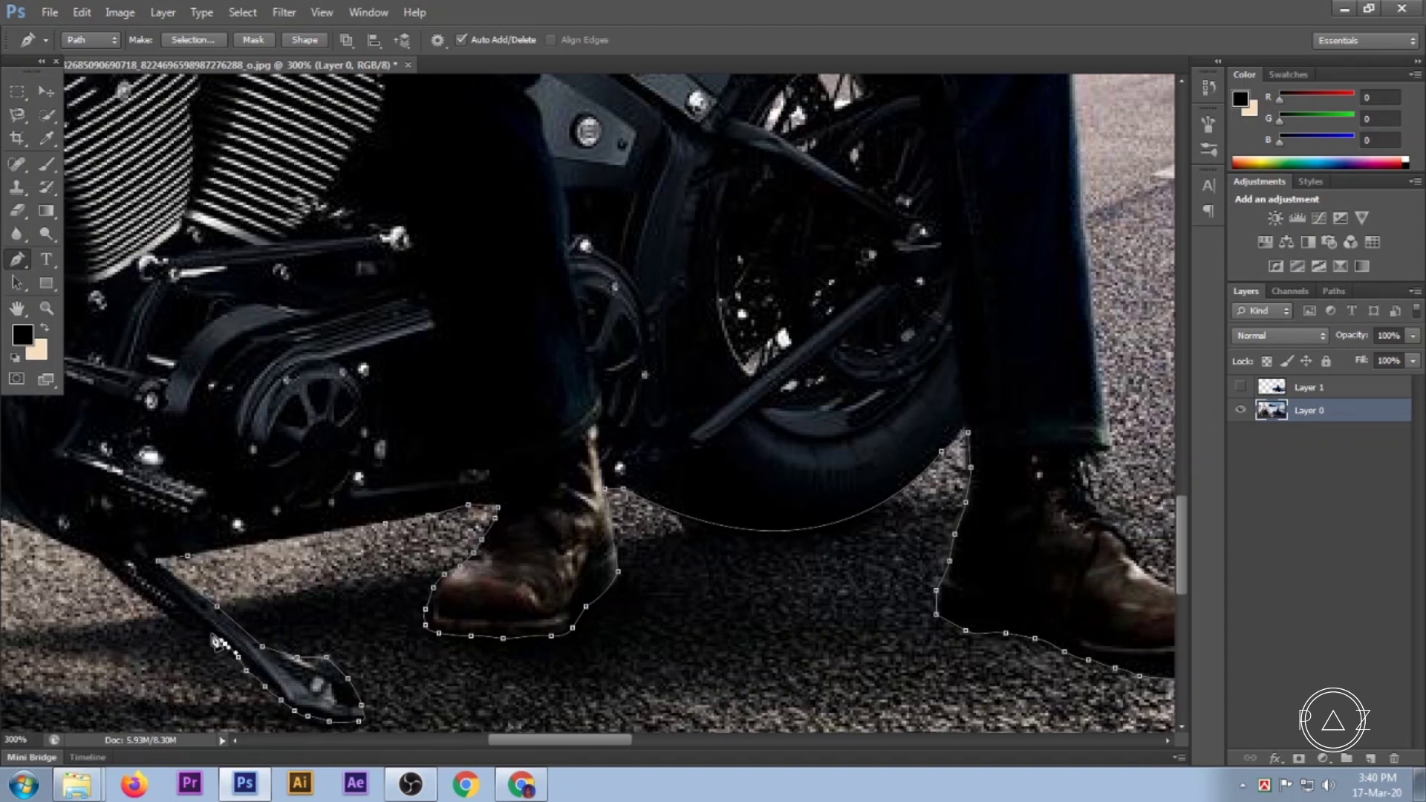
click(194, 628)
click(144, 600)
click(106, 567)
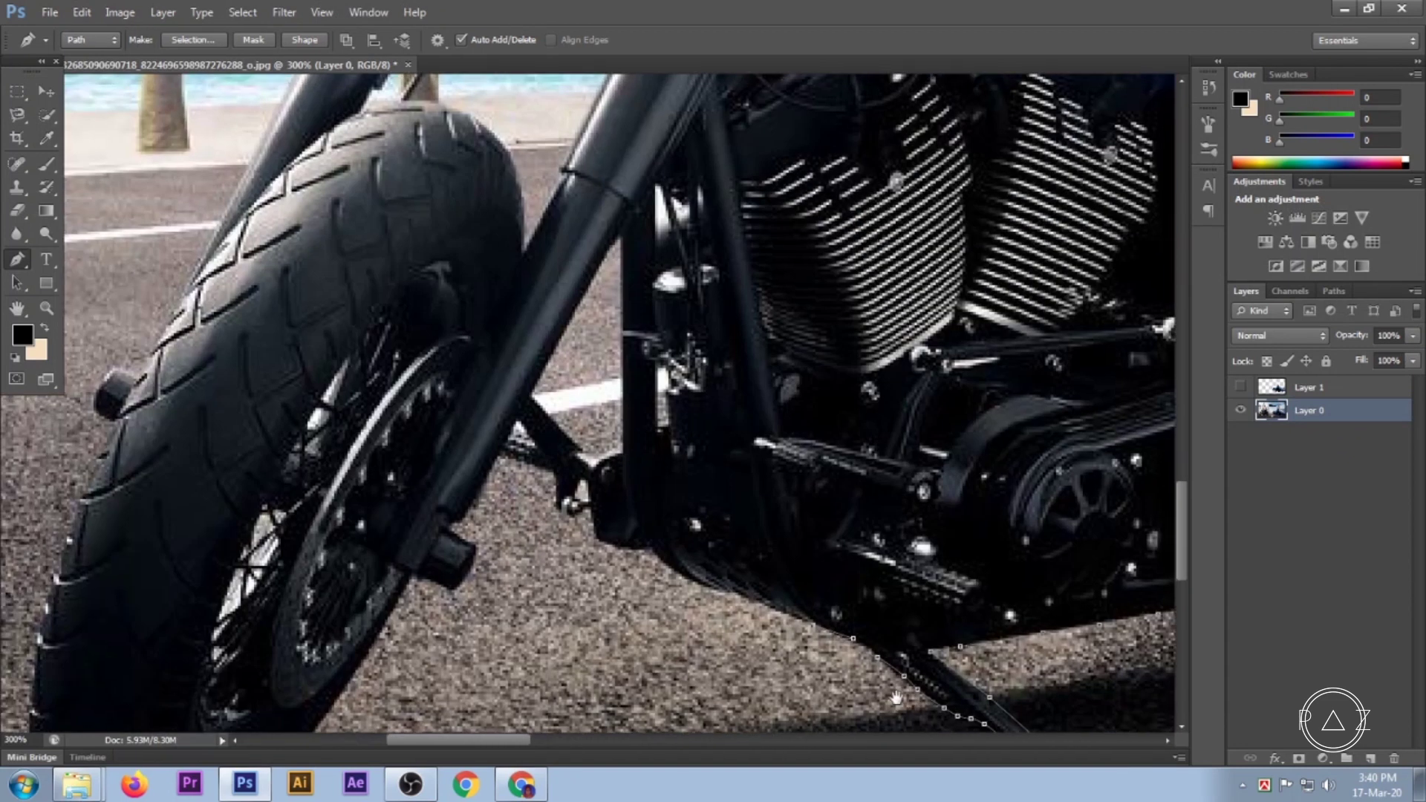
Trace along the motorcycle's underside toward the front wheel, then zoom out.
drag(114, 606, 912, 690)
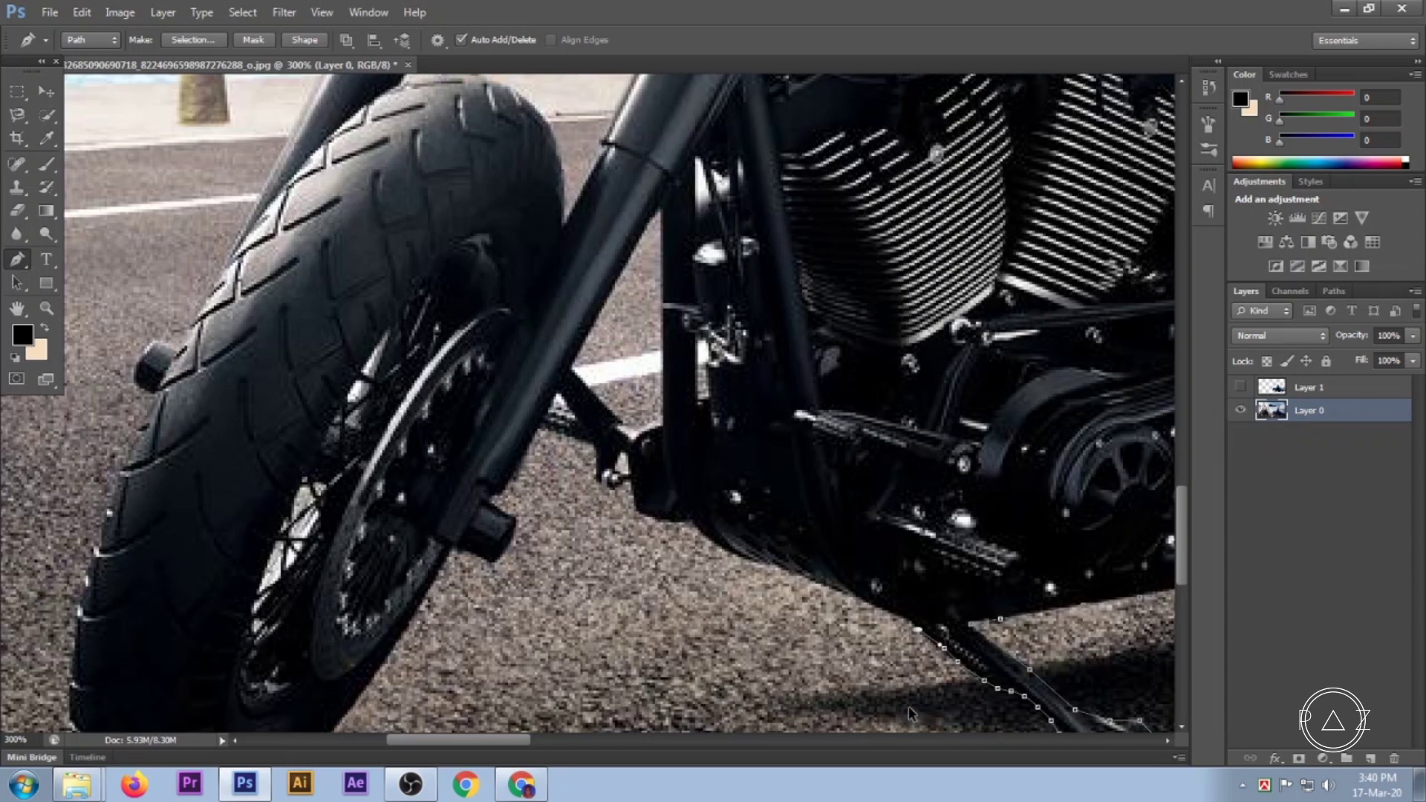
click(835, 590)
click(714, 540)
ctrl+alt+click(714, 611)
ctrl+alt+click(715, 611)
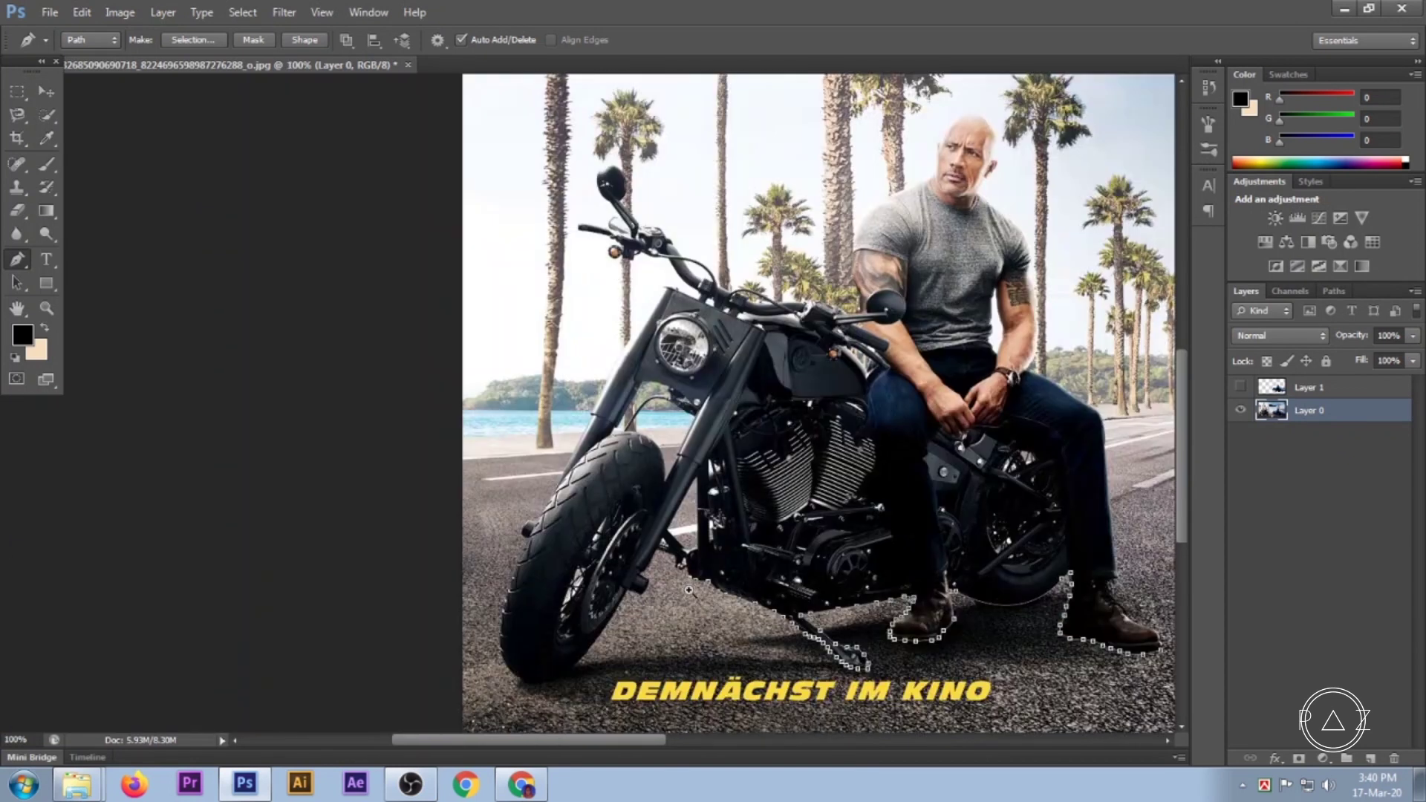
Extend the outline along the bike's underside, frame tube and fork edge around the black bracket.
scroll(689, 589, up, 1)
scroll(691, 587, up, 1)
scroll(709, 572, up, 1)
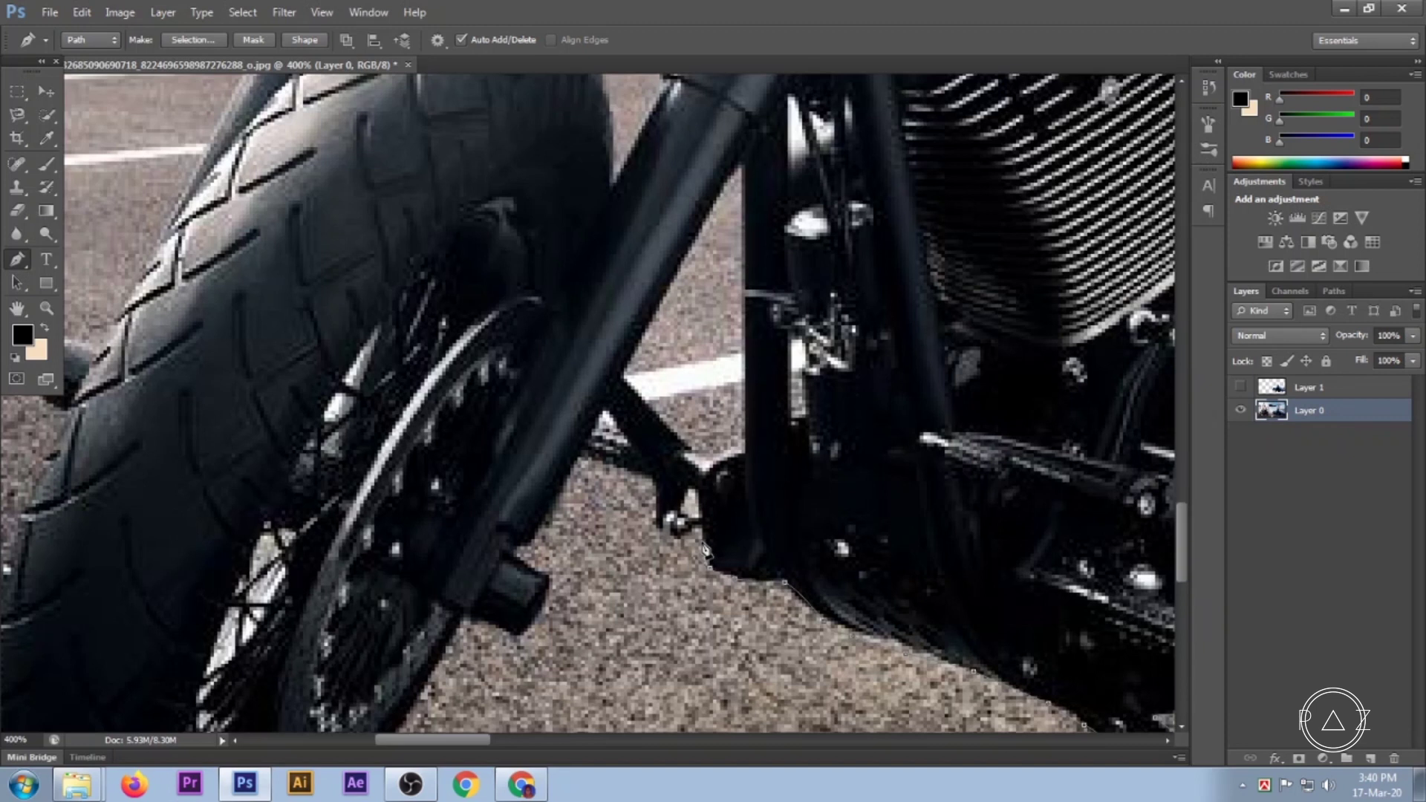
click(674, 531)
click(651, 481)
click(549, 511)
drag(532, 569, 554, 616)
click(520, 633)
Trace along the front wheel's lower edge.
drag(470, 659, 734, 412)
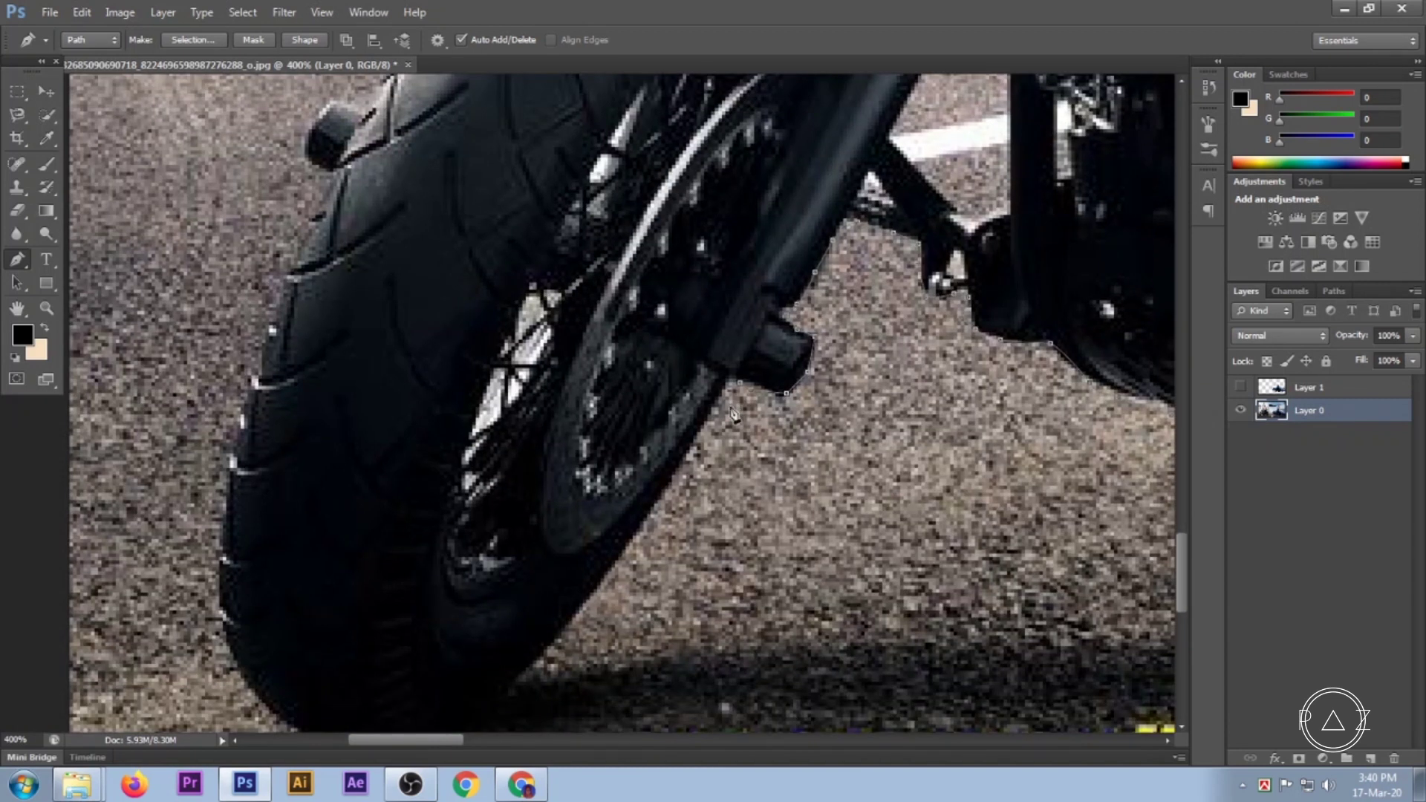
click(697, 432)
click(665, 491)
click(641, 533)
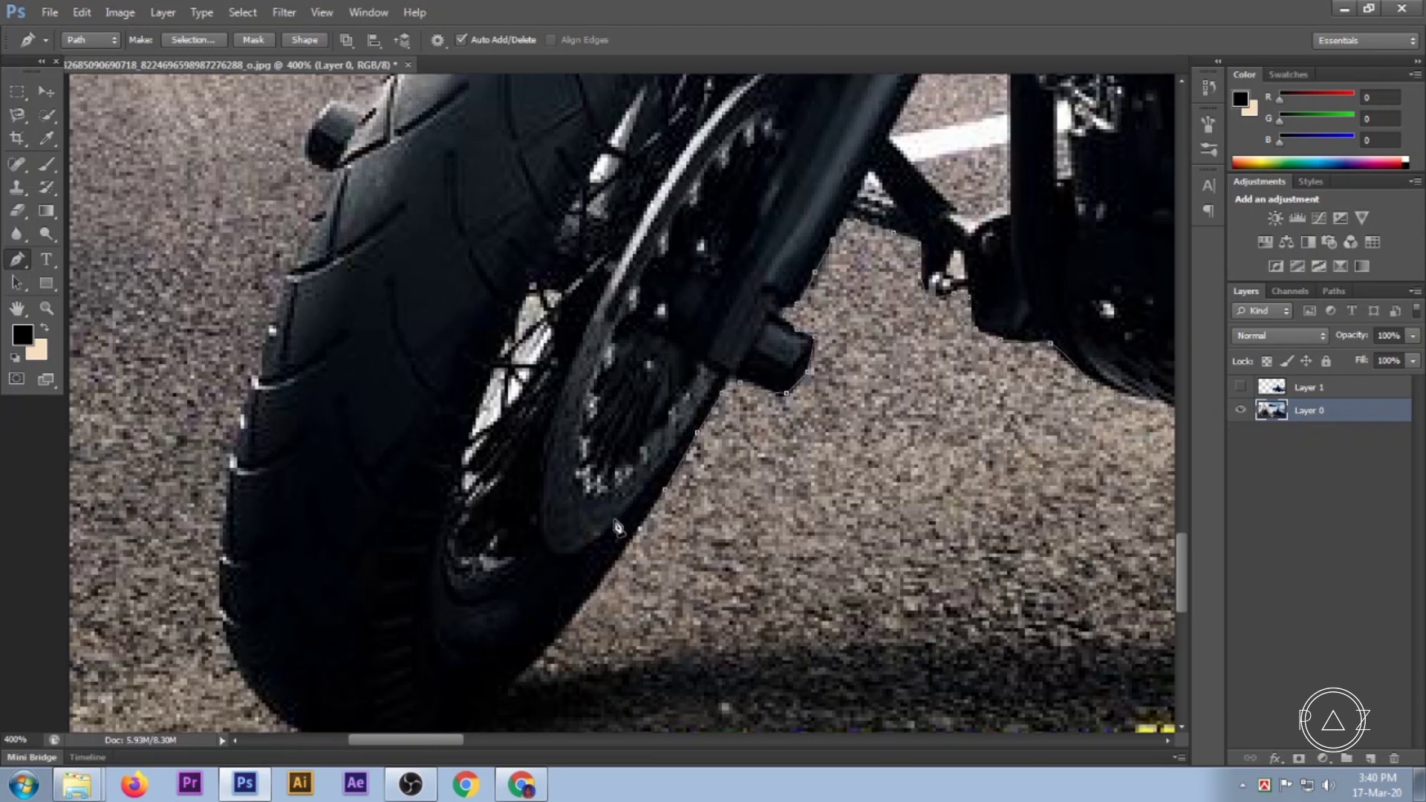
click(614, 567)
click(558, 640)
Trace along the bottom of the front tyre, undoing misplaced points.
drag(535, 666, 728, 473)
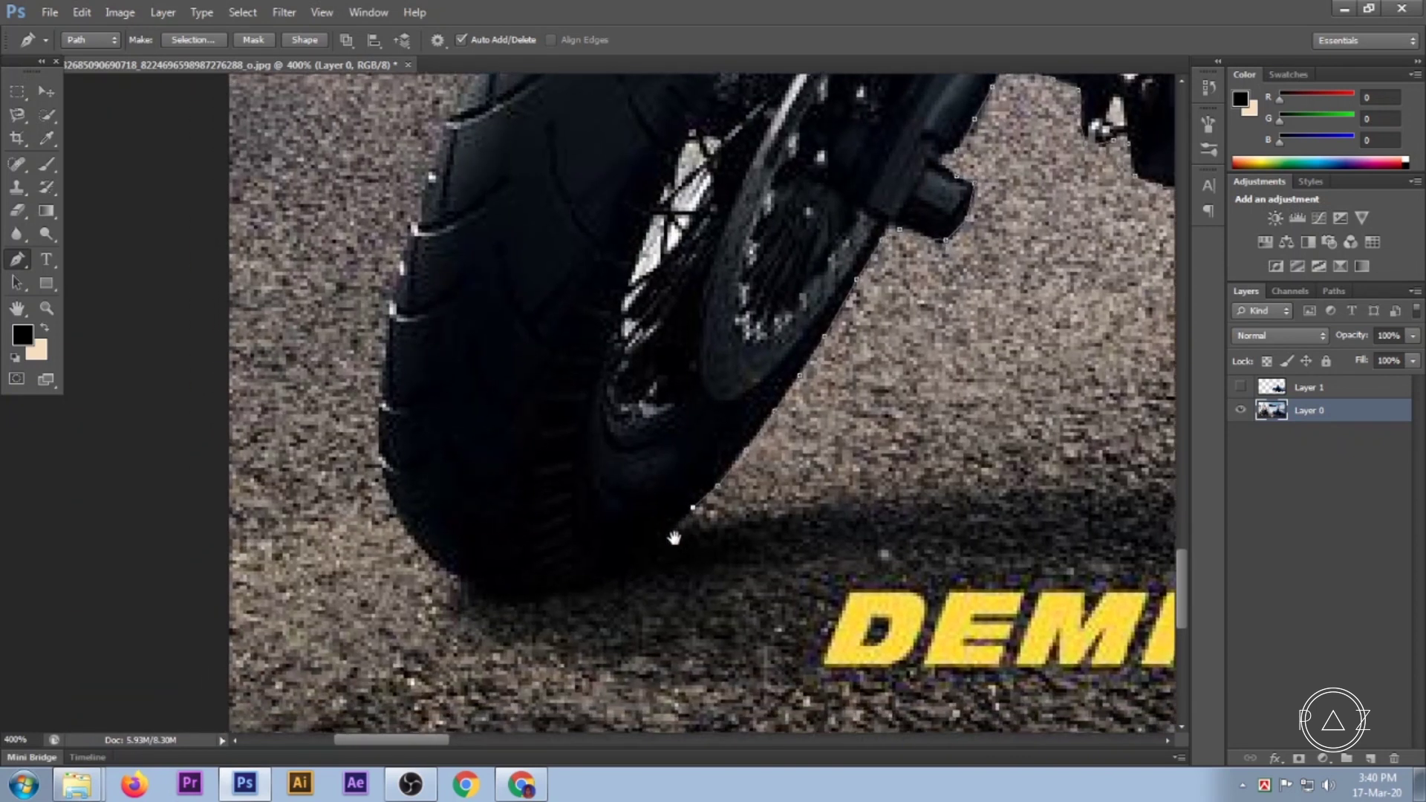
drag(673, 533, 644, 545)
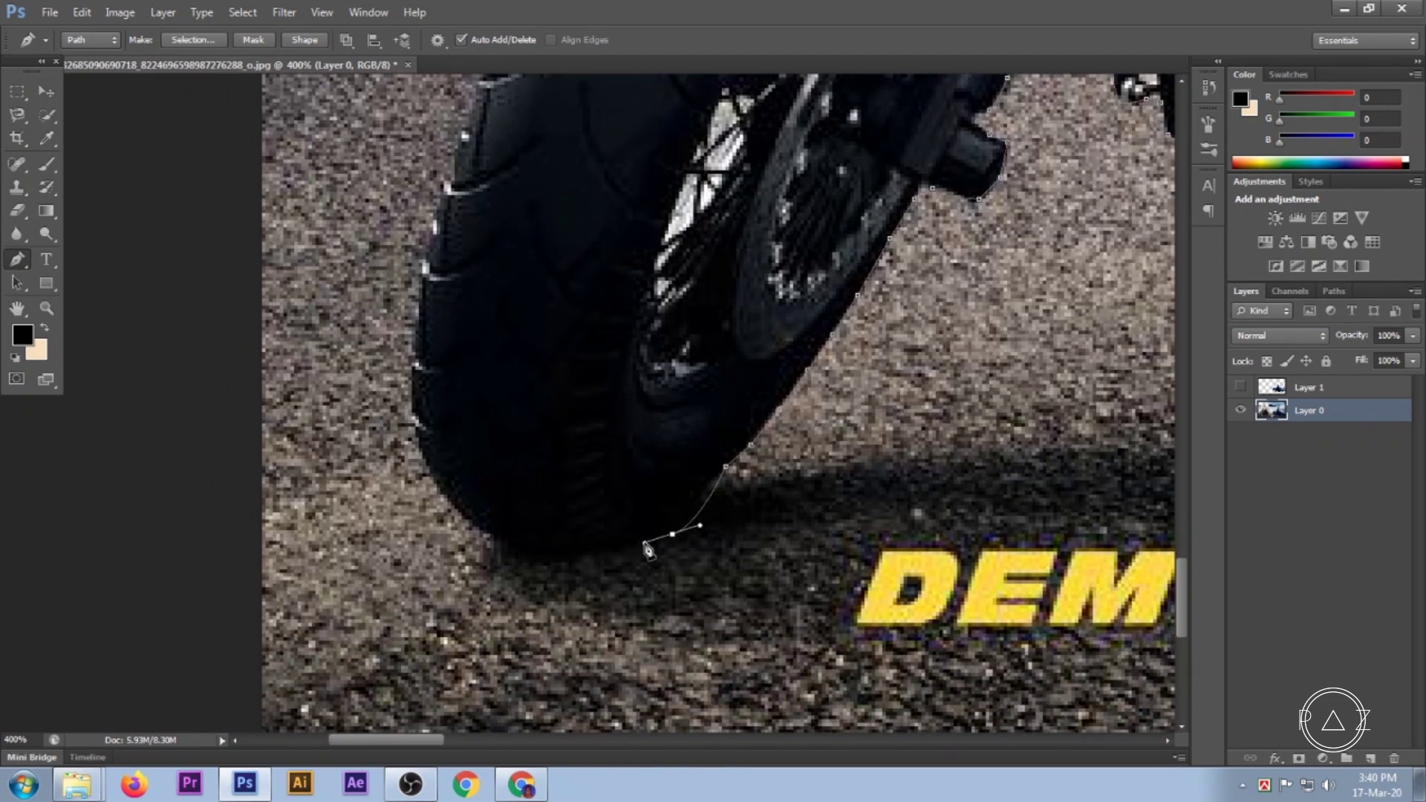
key(ctrl+z)
click(662, 530)
click(626, 546)
click(555, 552)
click(508, 546)
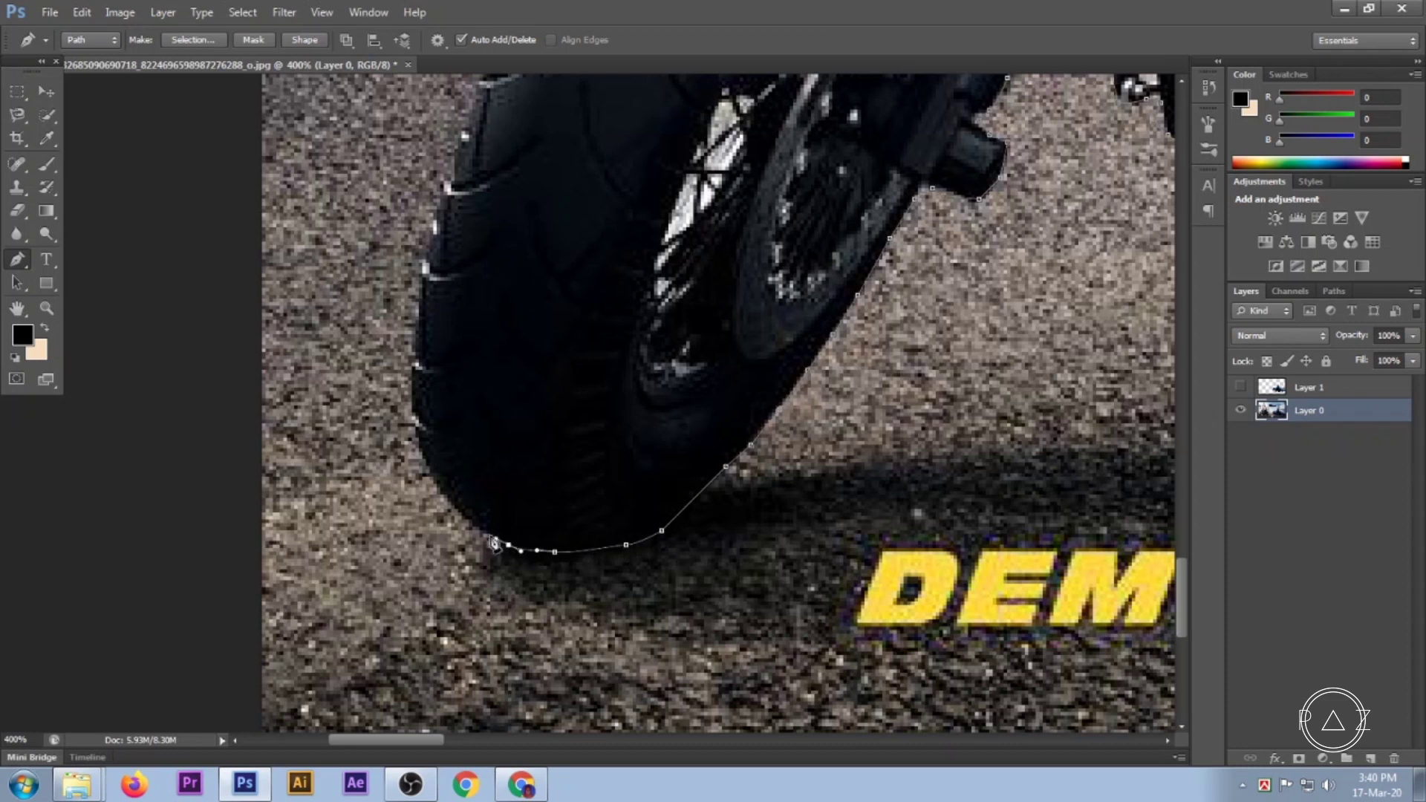
key(ctrl+z)
Curve the outline up the tyre's left edge and place a curved point on the fork.
scroll(419, 442, up, 3)
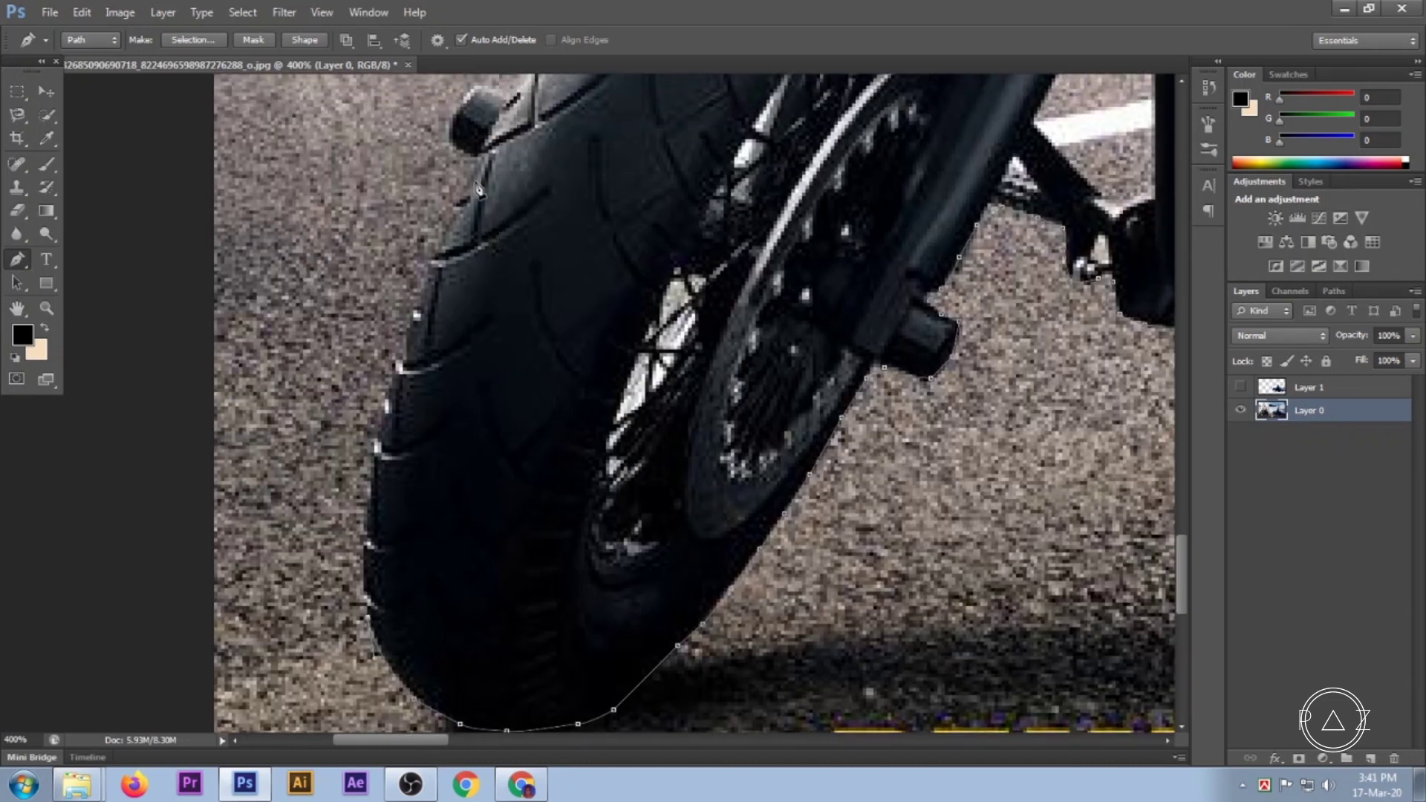
click(483, 156)
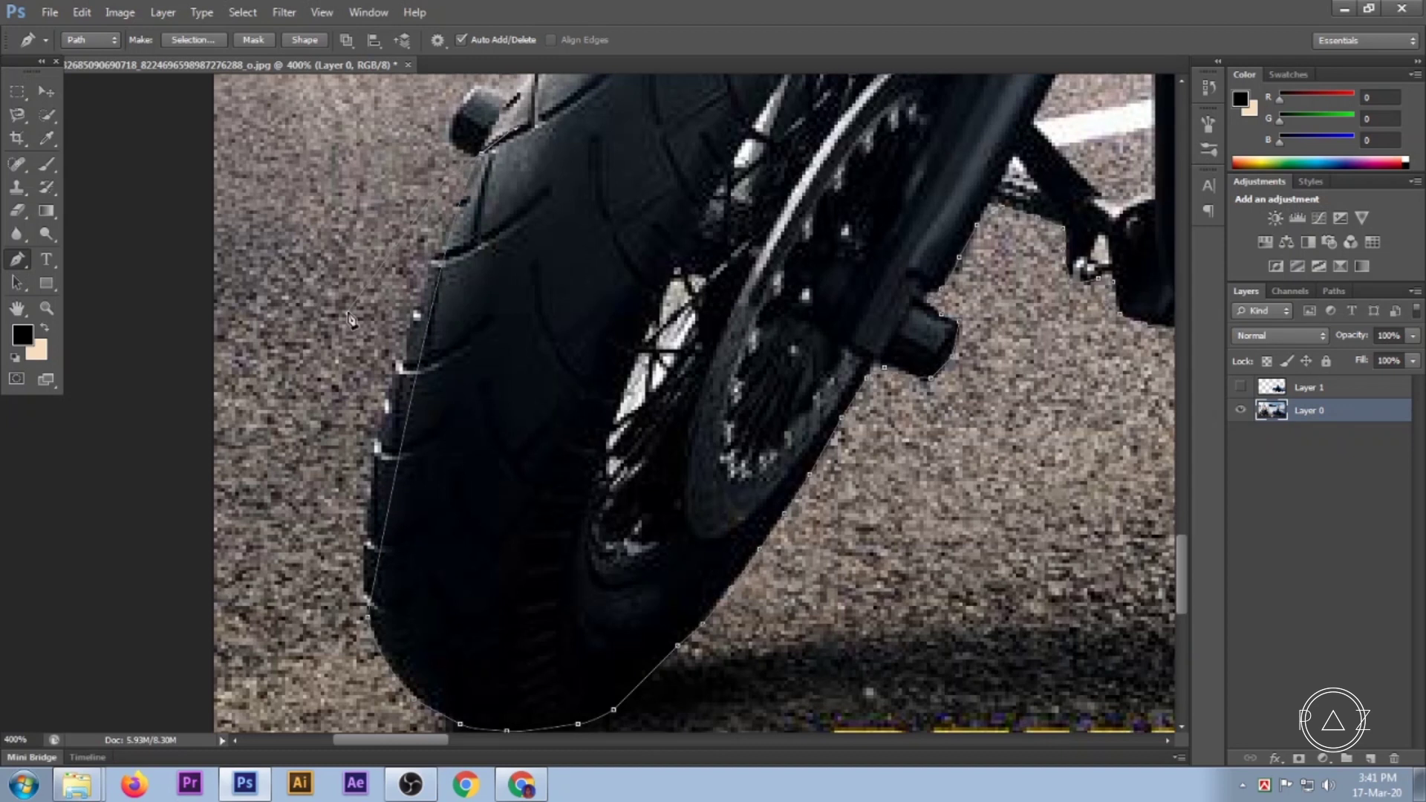
drag(446, 182, 332, 422)
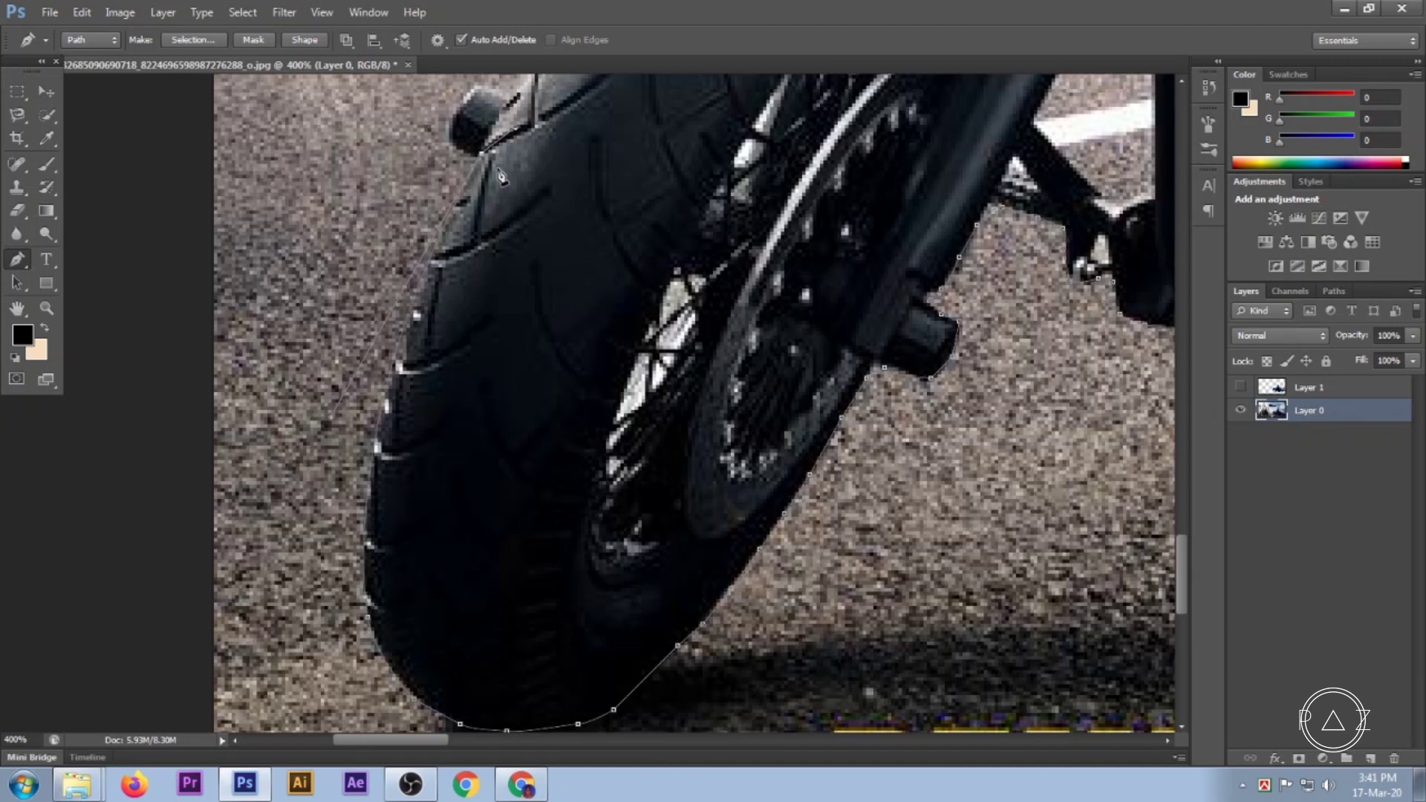
drag(488, 159, 543, 529)
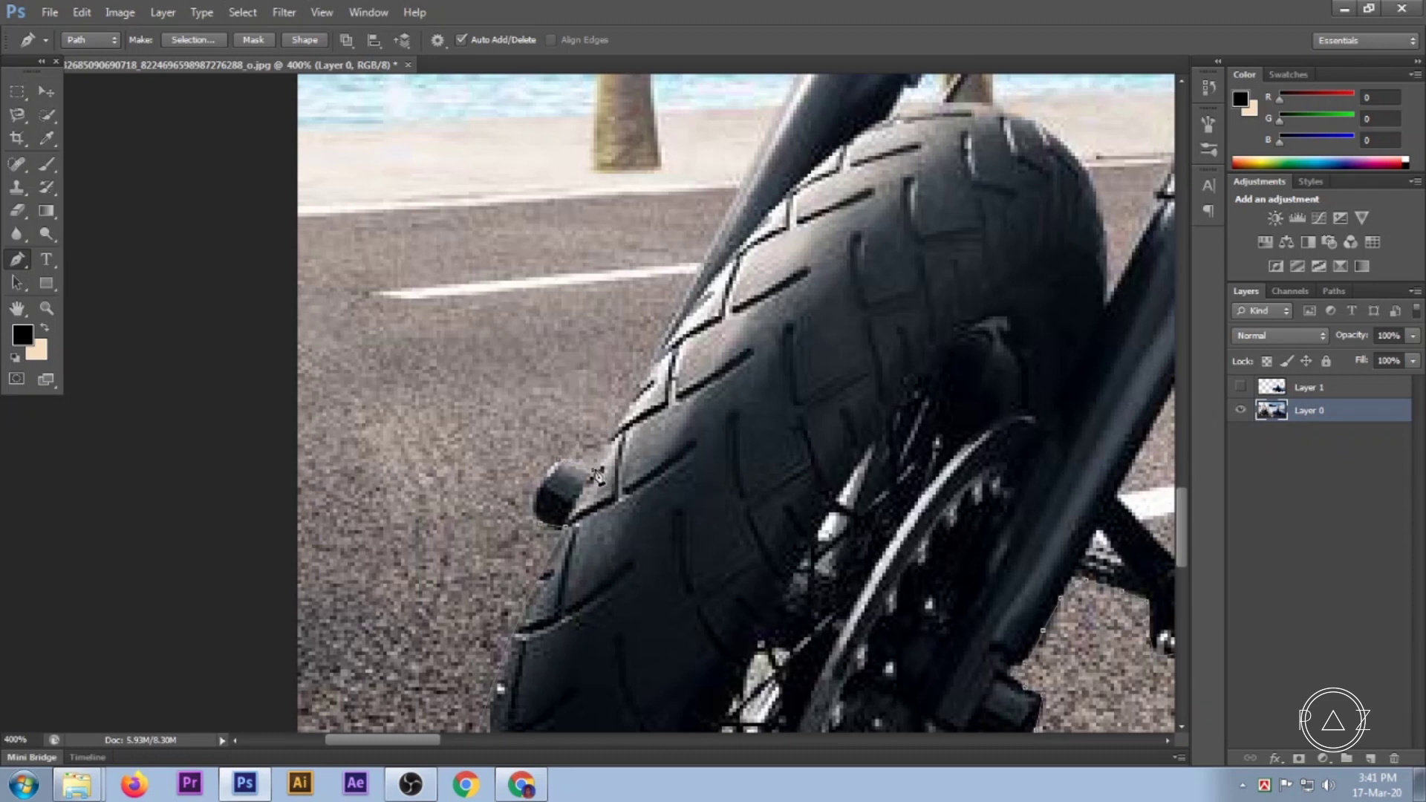
scroll(713, 483, up, 3)
click(808, 173)
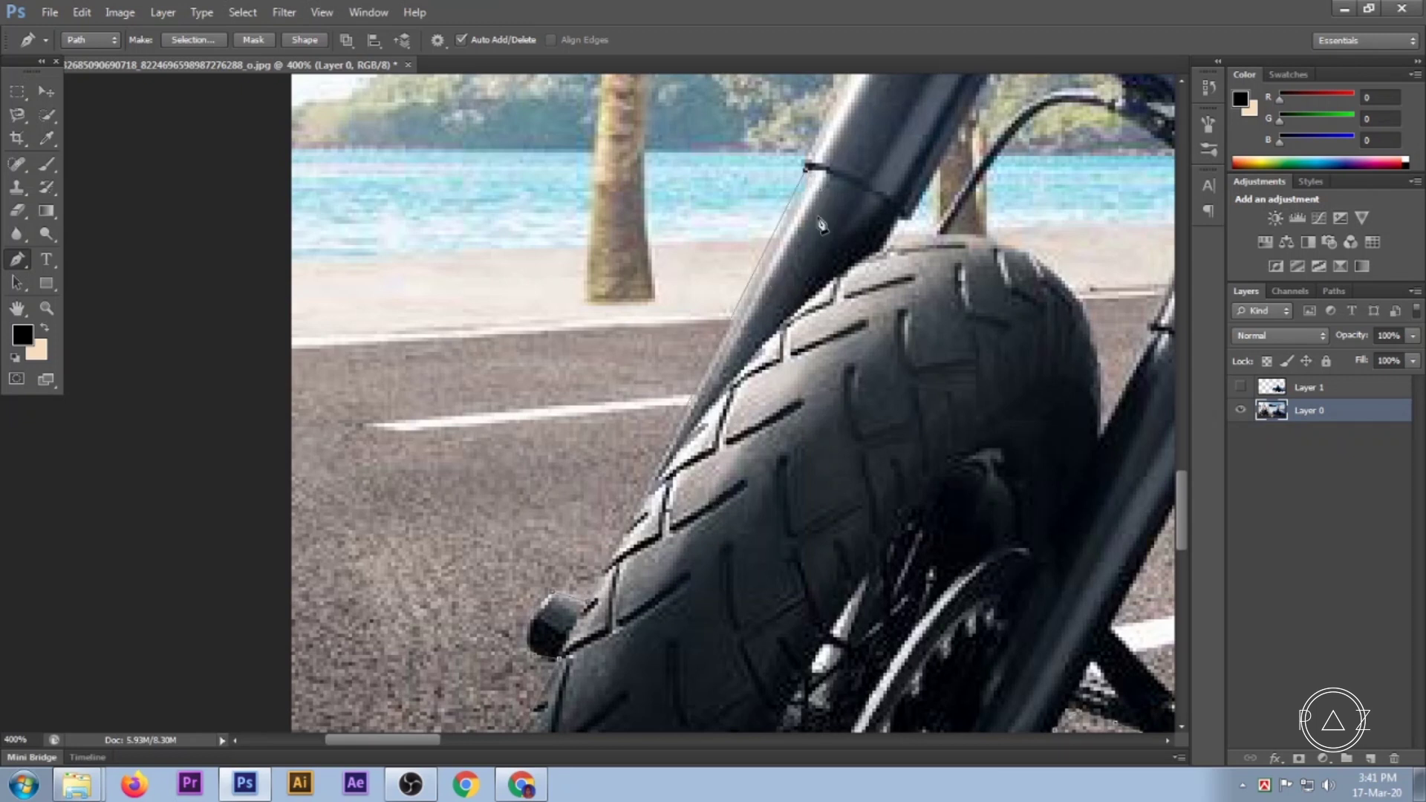
key(ctrl+z)
mouse_move(810, 176)
mouse_down()
mouse_move(819, 157)
mouse_move(670, 562)
mouse_up()
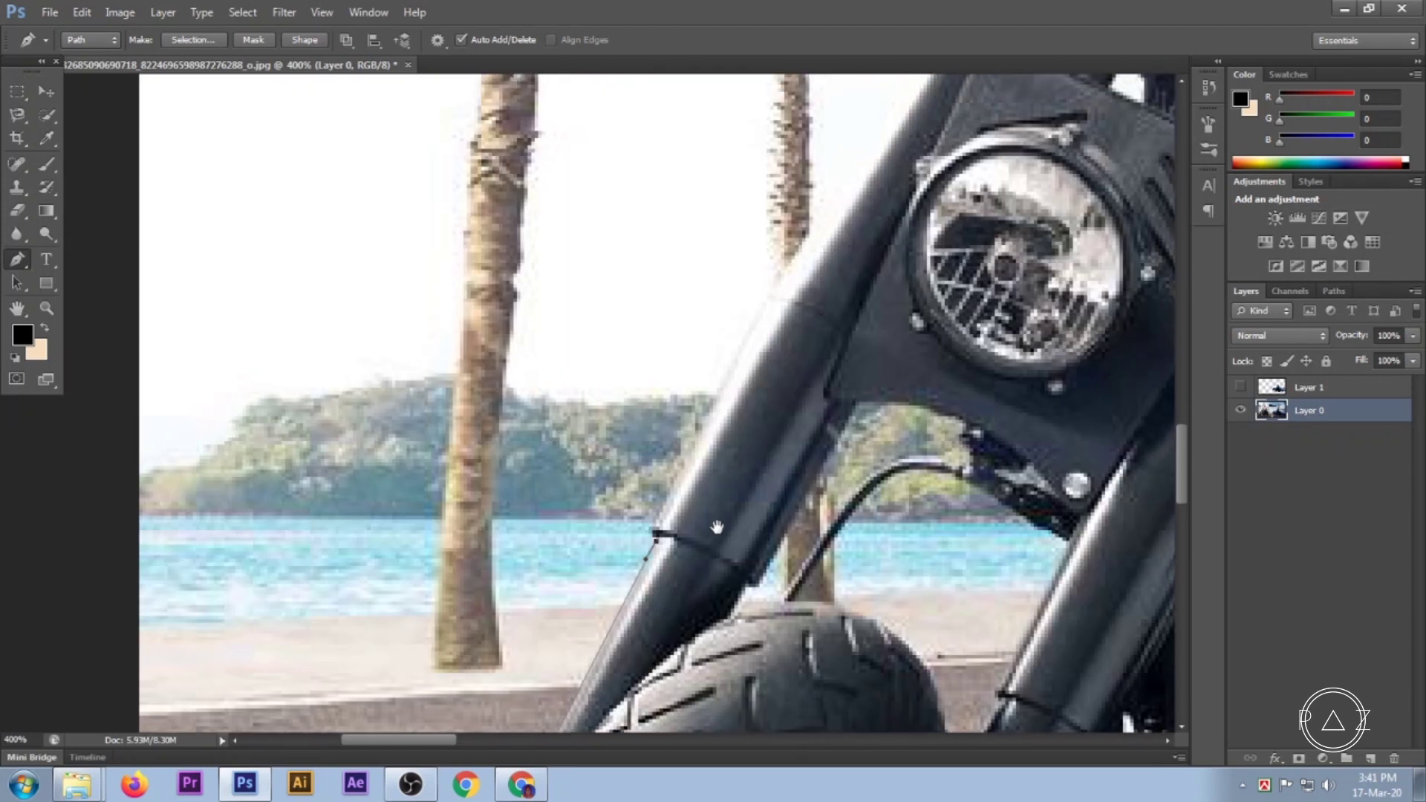
scroll(651, 536, up, 1)
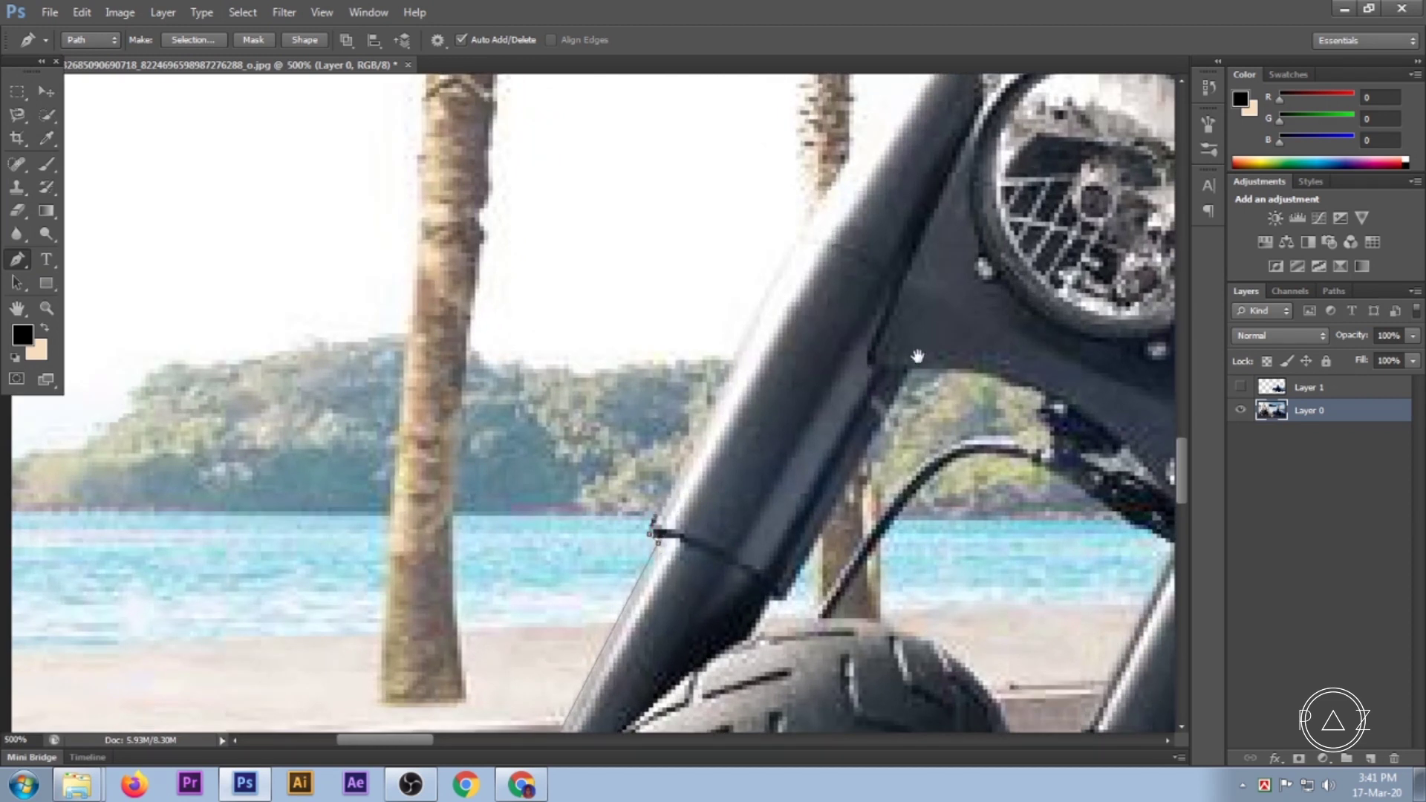
Continue the outline up the fork, ending in a sharp corner point.
drag(918, 357, 833, 580)
drag(931, 119, 973, 74)
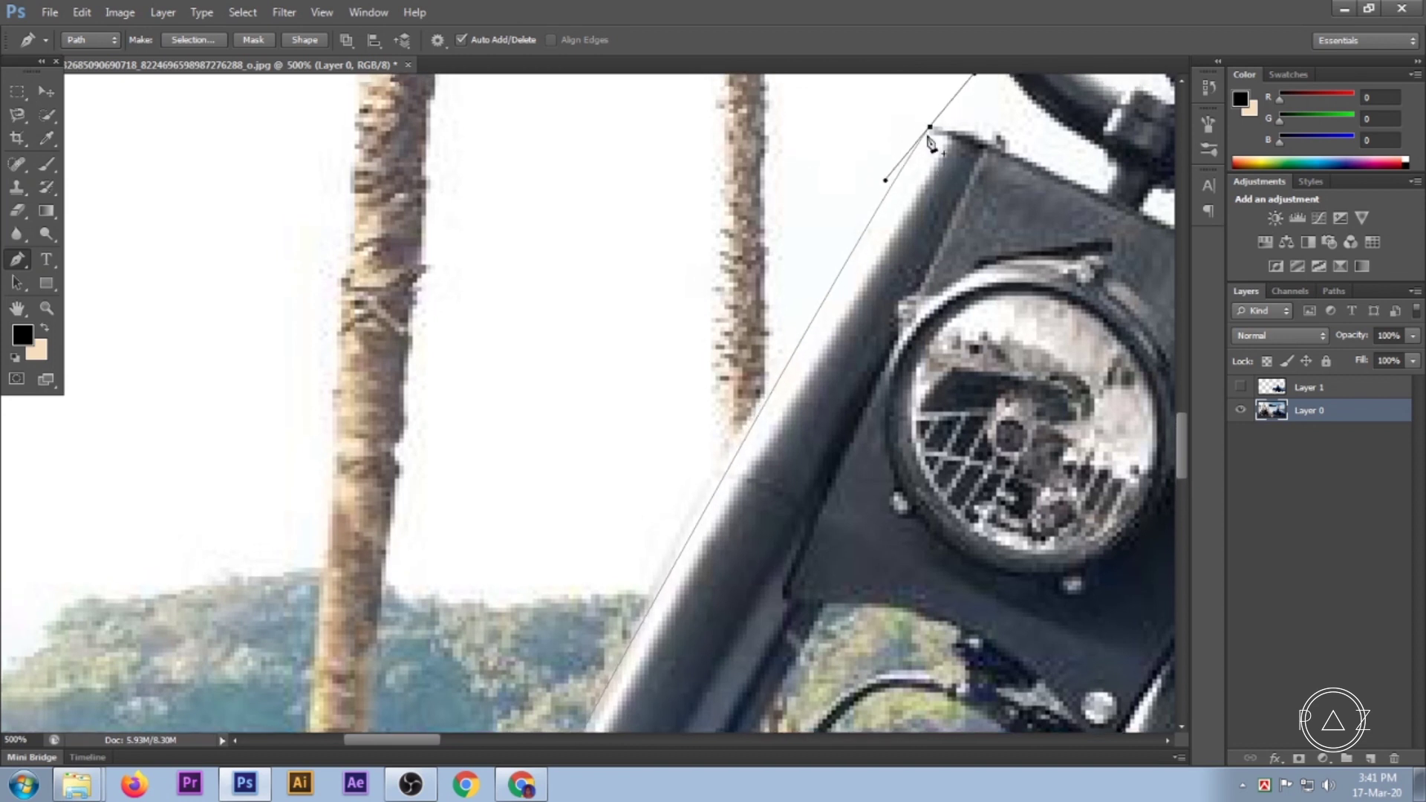
alt+click(930, 127)
mouse_move(1098, 197)
mouse_down()
mouse_move(834, 455)
mouse_move(891, 513)
mouse_move(908, 508)
mouse_up()
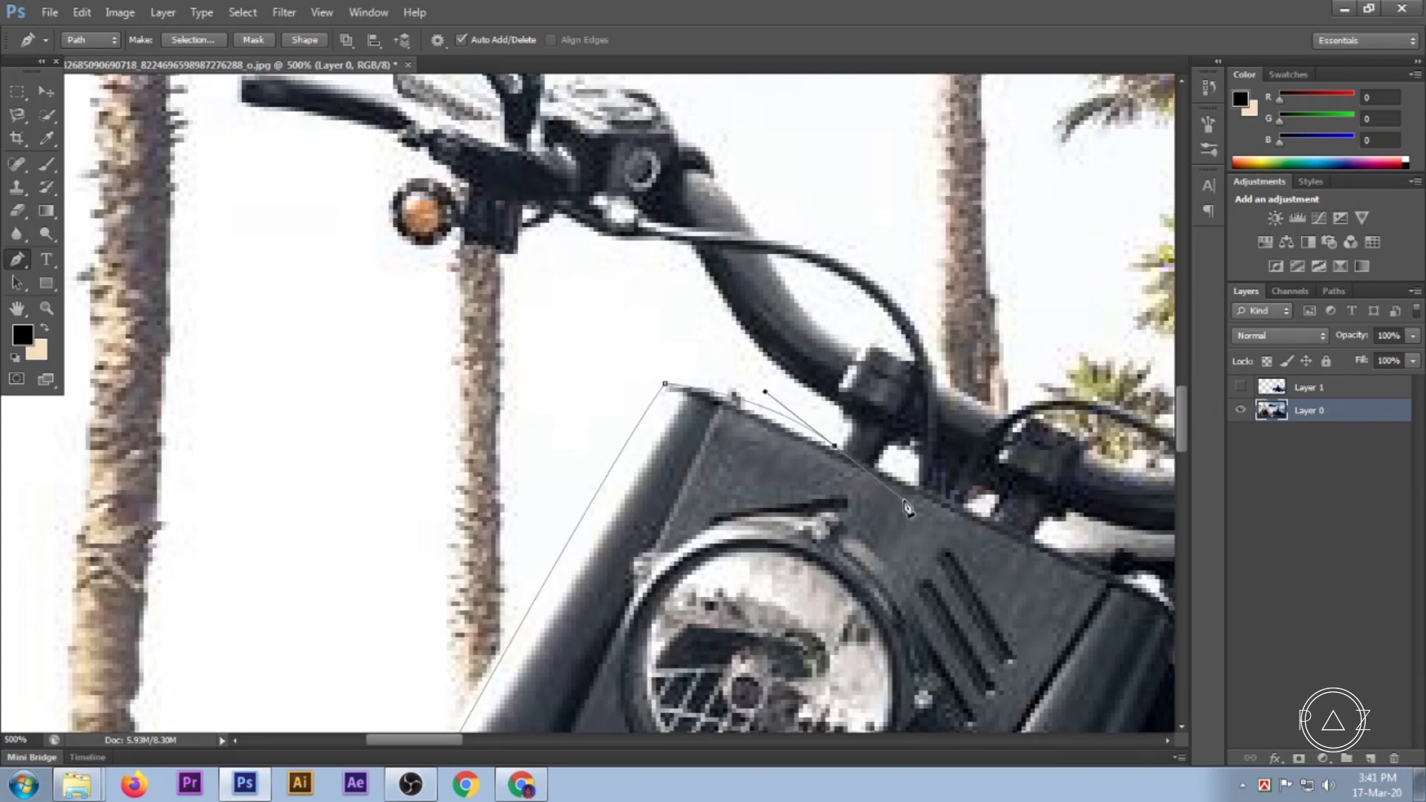
key(ctrl+z)
Curve along the headlight housing top and handlebar, then around the orange turn-signal lamp.
drag(838, 447, 808, 393)
mouse_move(809, 393)
mouse_down()
mouse_move(710, 278)
mouse_move(557, 225)
mouse_up()
click(518, 254)
click(454, 233)
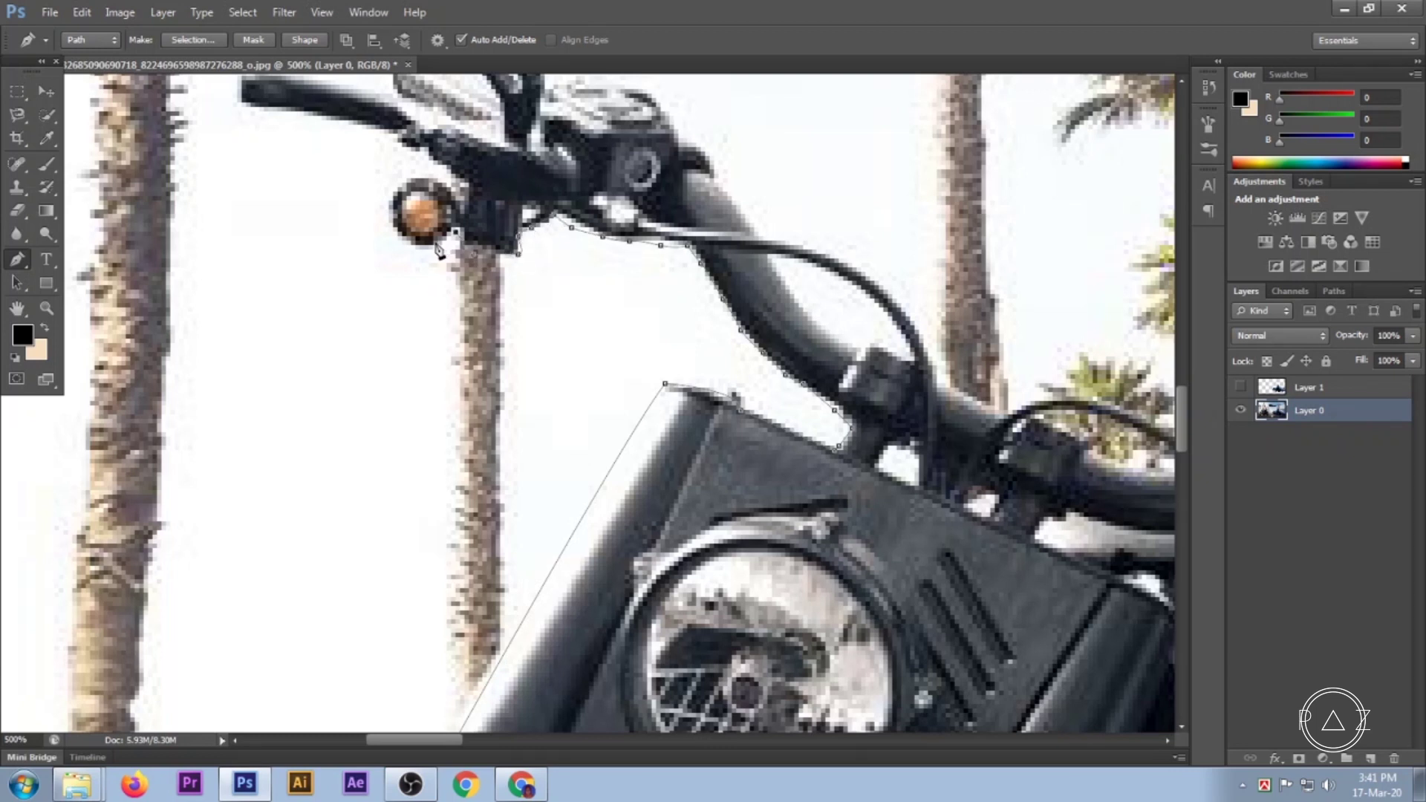
click(393, 231)
click(390, 192)
click(409, 181)
Trace the pen path under the left handlebar, around the grip end and back along its top.
drag(430, 211, 761, 385)
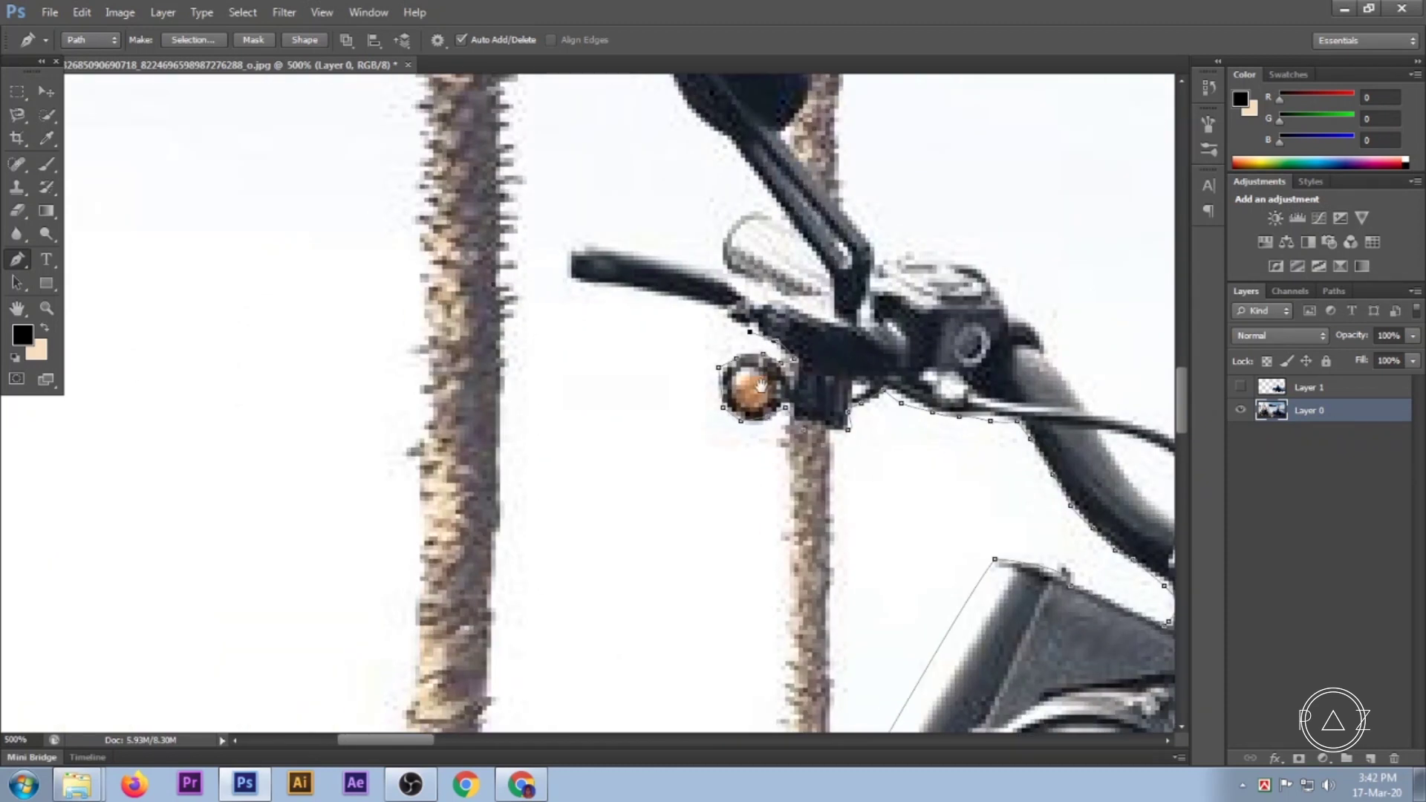
click(723, 314)
click(647, 292)
click(584, 284)
click(567, 246)
click(590, 242)
click(647, 256)
click(741, 286)
click(763, 296)
click(794, 296)
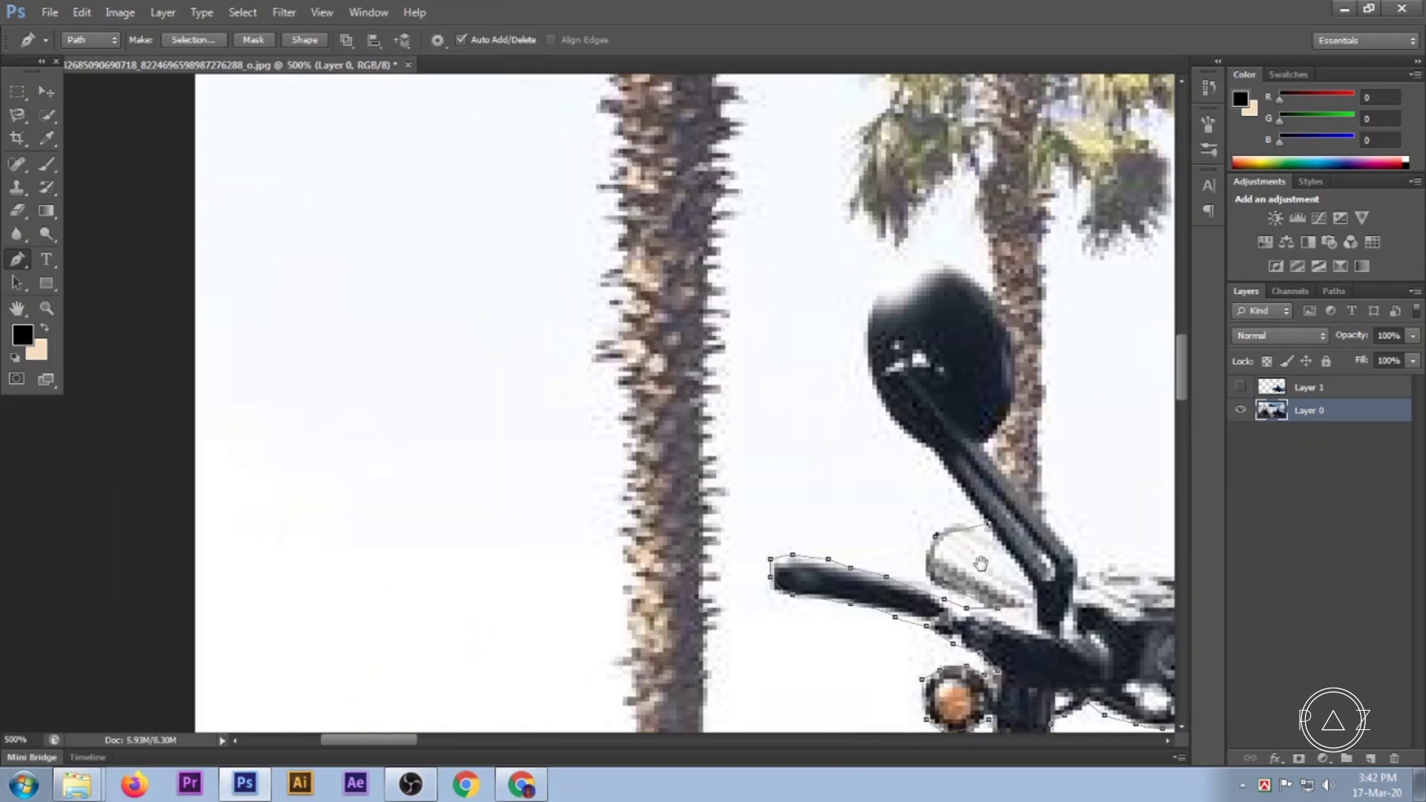
Outline the left mirror with curved anchors, converting the edge anchor to a corner, down to its stem.
drag(777, 252, 1003, 532)
mouse_move(874, 315)
mouse_down()
mouse_move(908, 226)
mouse_move(898, 245)
mouse_up()
alt+click(875, 315)
drag(953, 265, 992, 267)
click(1015, 358)
drag(986, 447, 936, 470)
click(1061, 553)
Trace the top and side edge of the handlebar clamp.
drag(1061, 553, 717, 412)
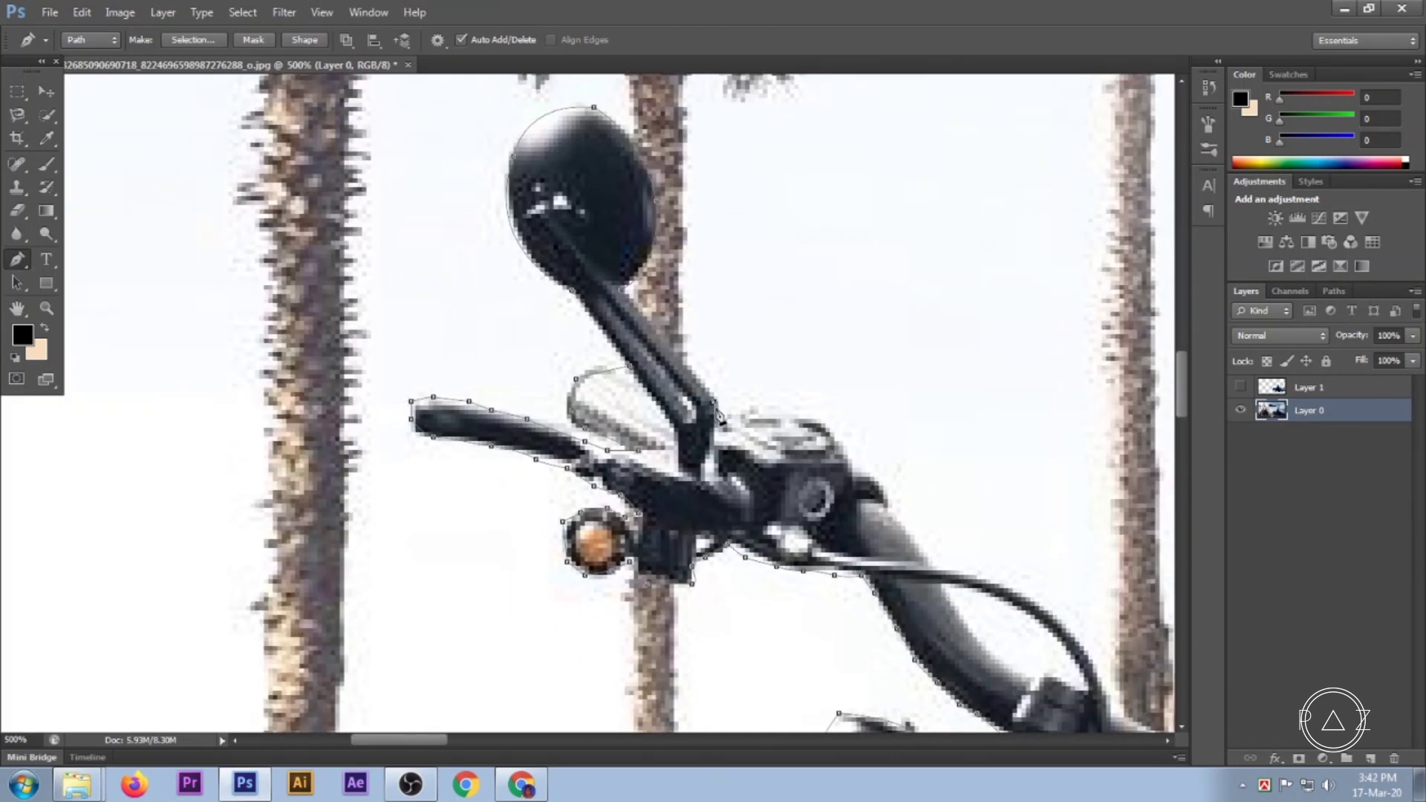
click(776, 410)
click(798, 414)
click(840, 442)
click(853, 468)
click(884, 486)
click(901, 517)
Continue the path along the handlebar top toward the right-side switch housing.
drag(985, 545, 716, 297)
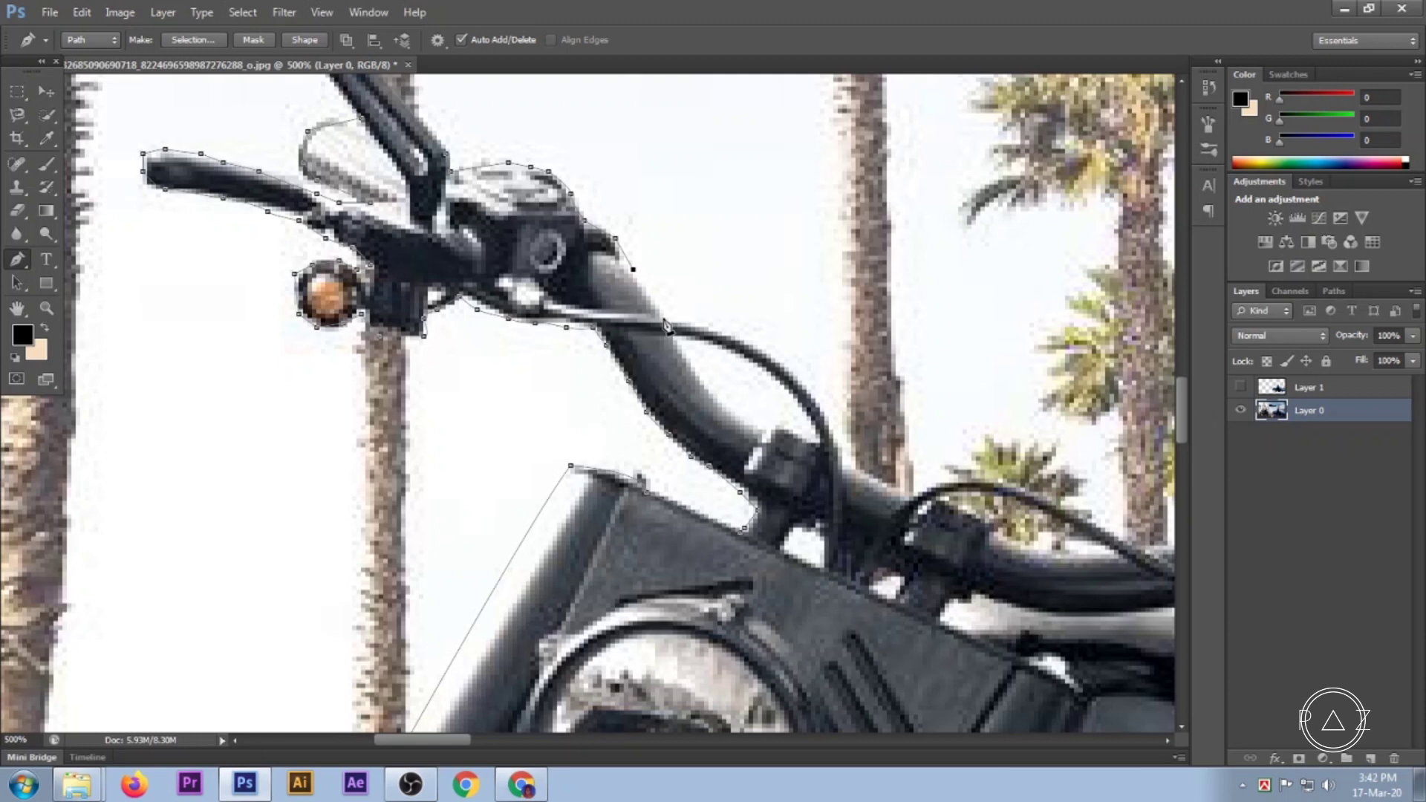
drag(842, 466, 869, 605)
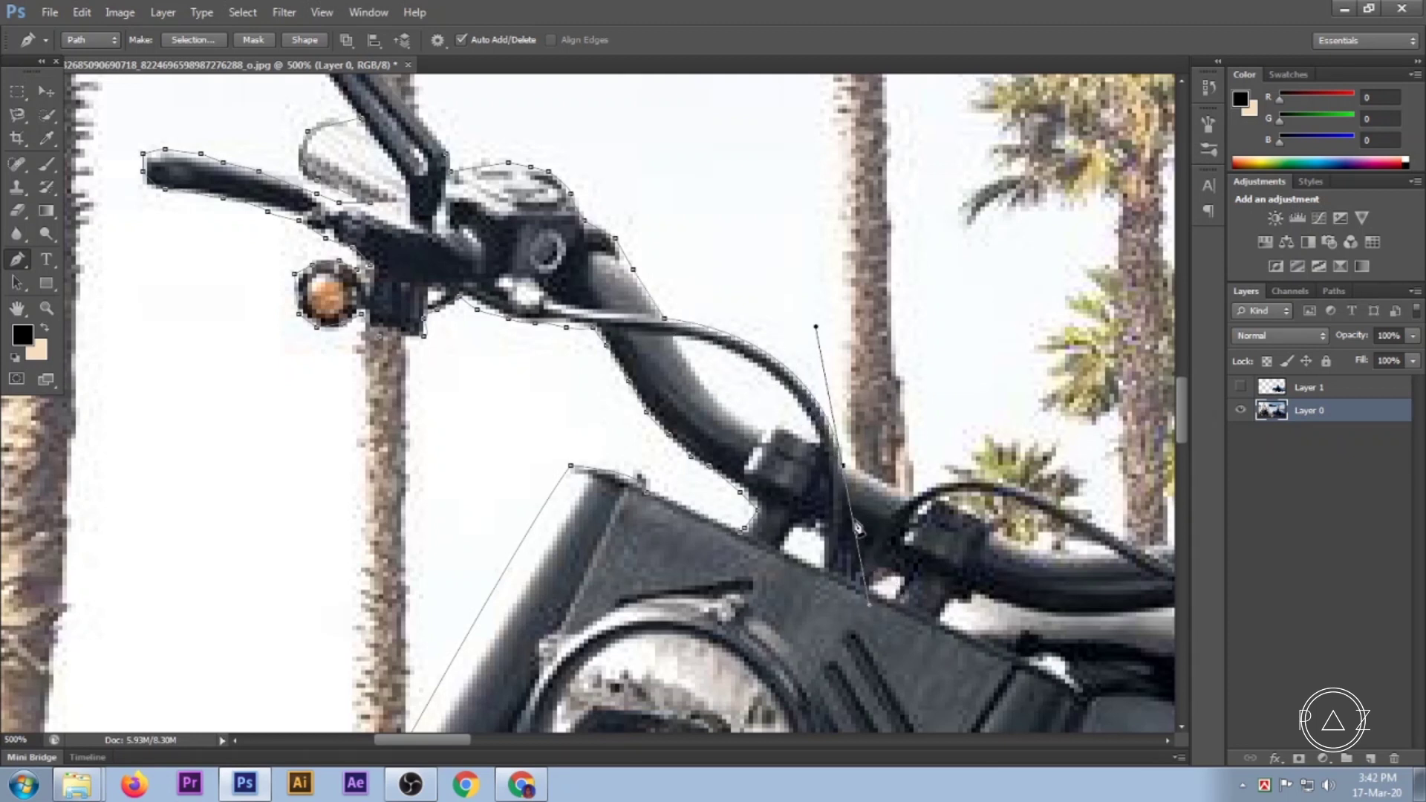
scroll(849, 475, right, 5)
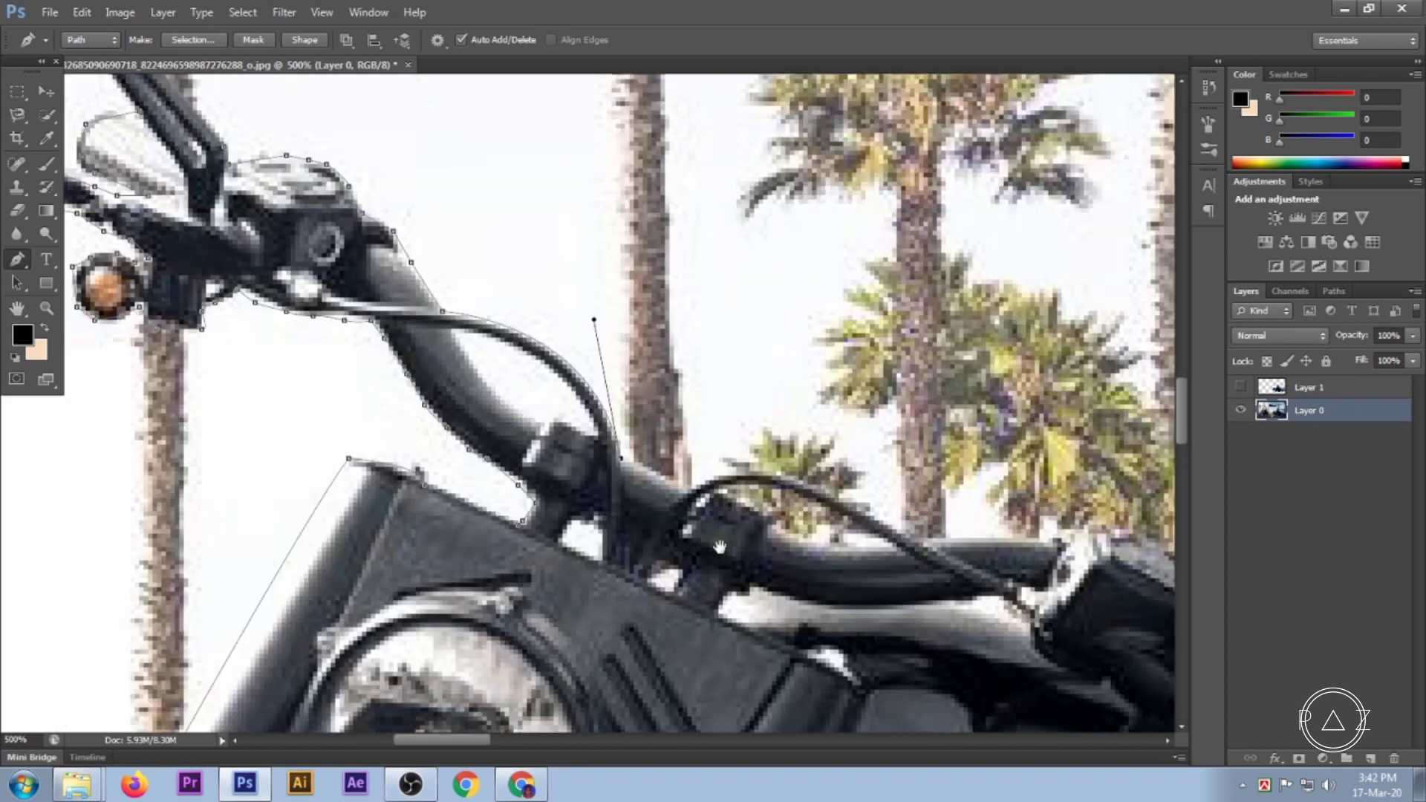
click(616, 494)
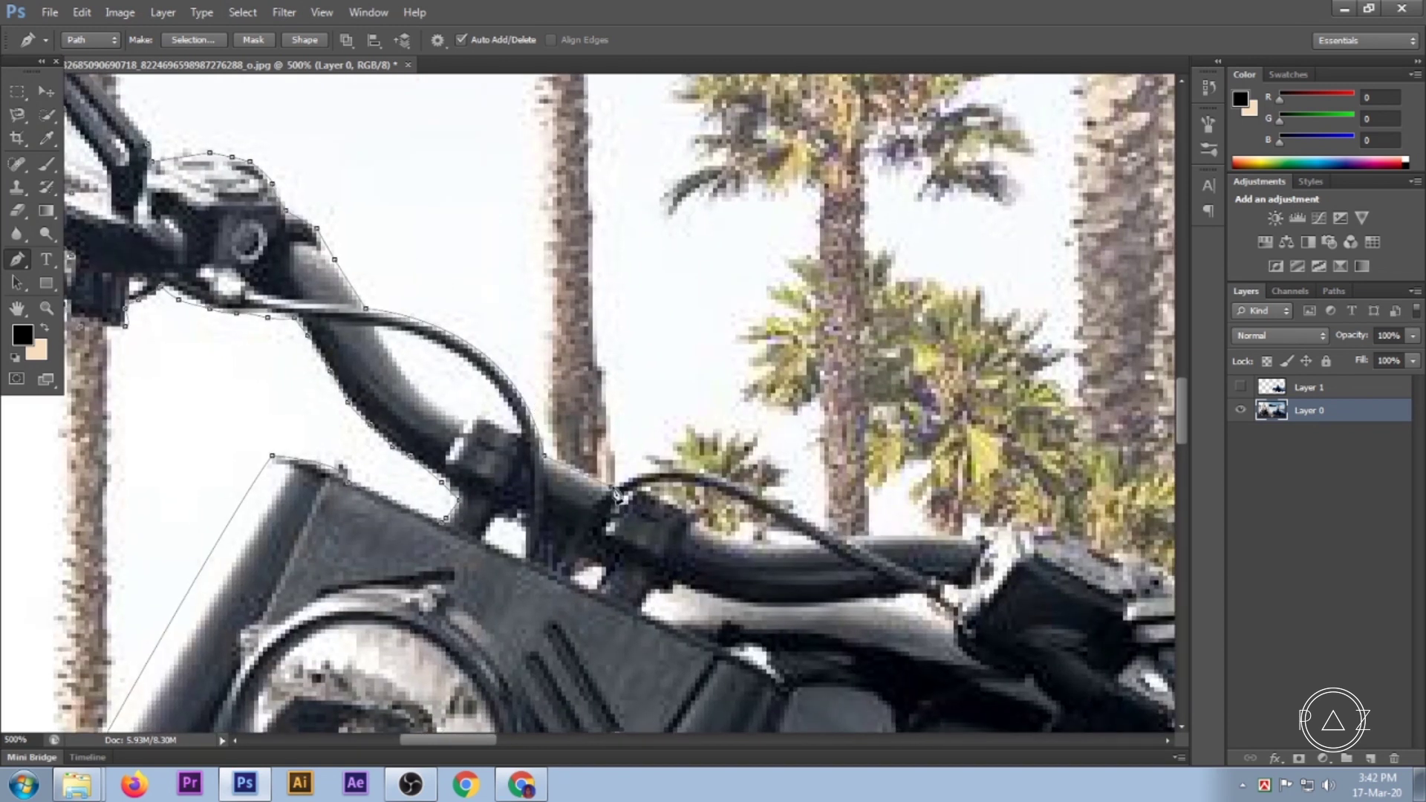
drag(813, 519, 937, 601)
click(905, 535)
click(966, 539)
click(994, 532)
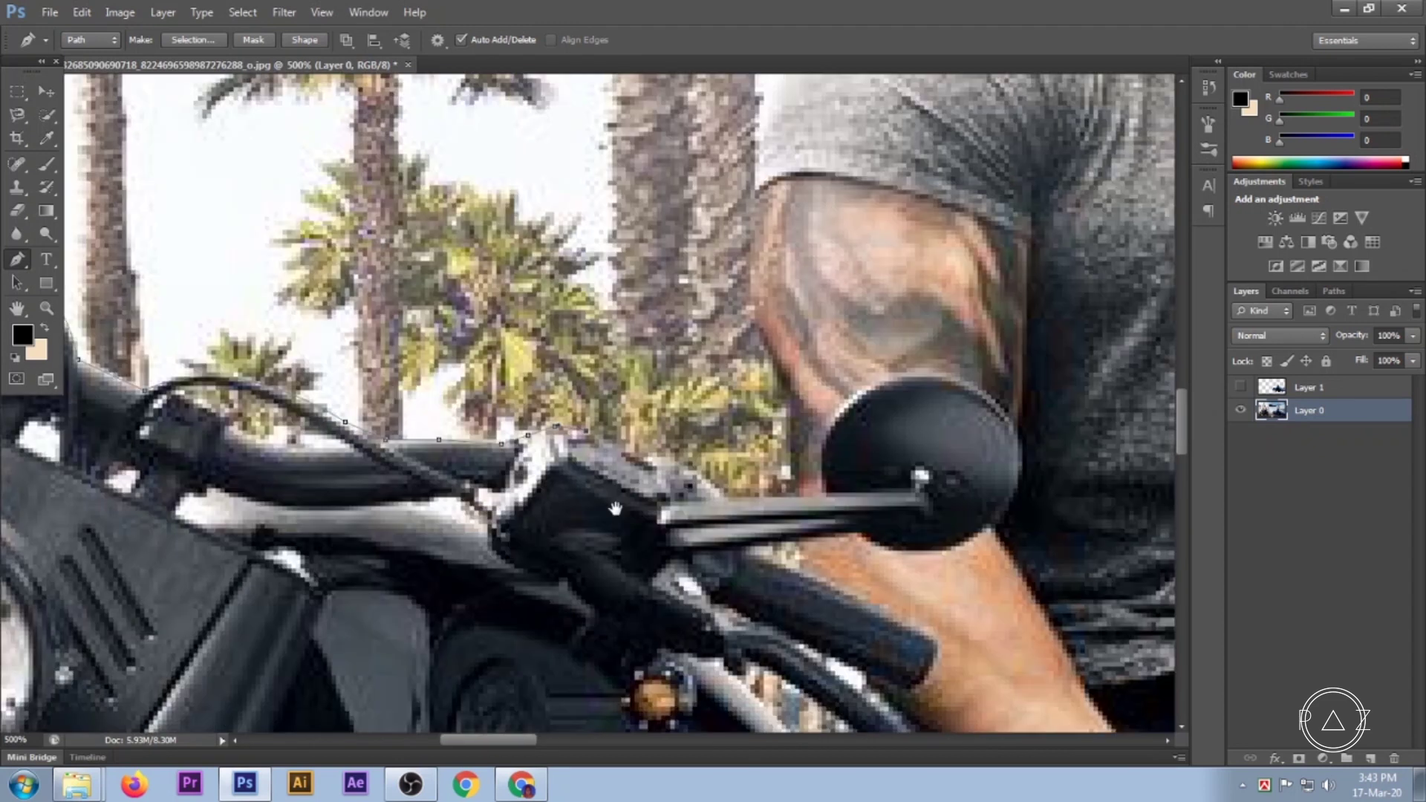
Extend the path up the rider's arm beside the palm trunk.
drag(1083, 611, 616, 511)
click(792, 407)
click(755, 291)
scroll(781, 284, up, 5)
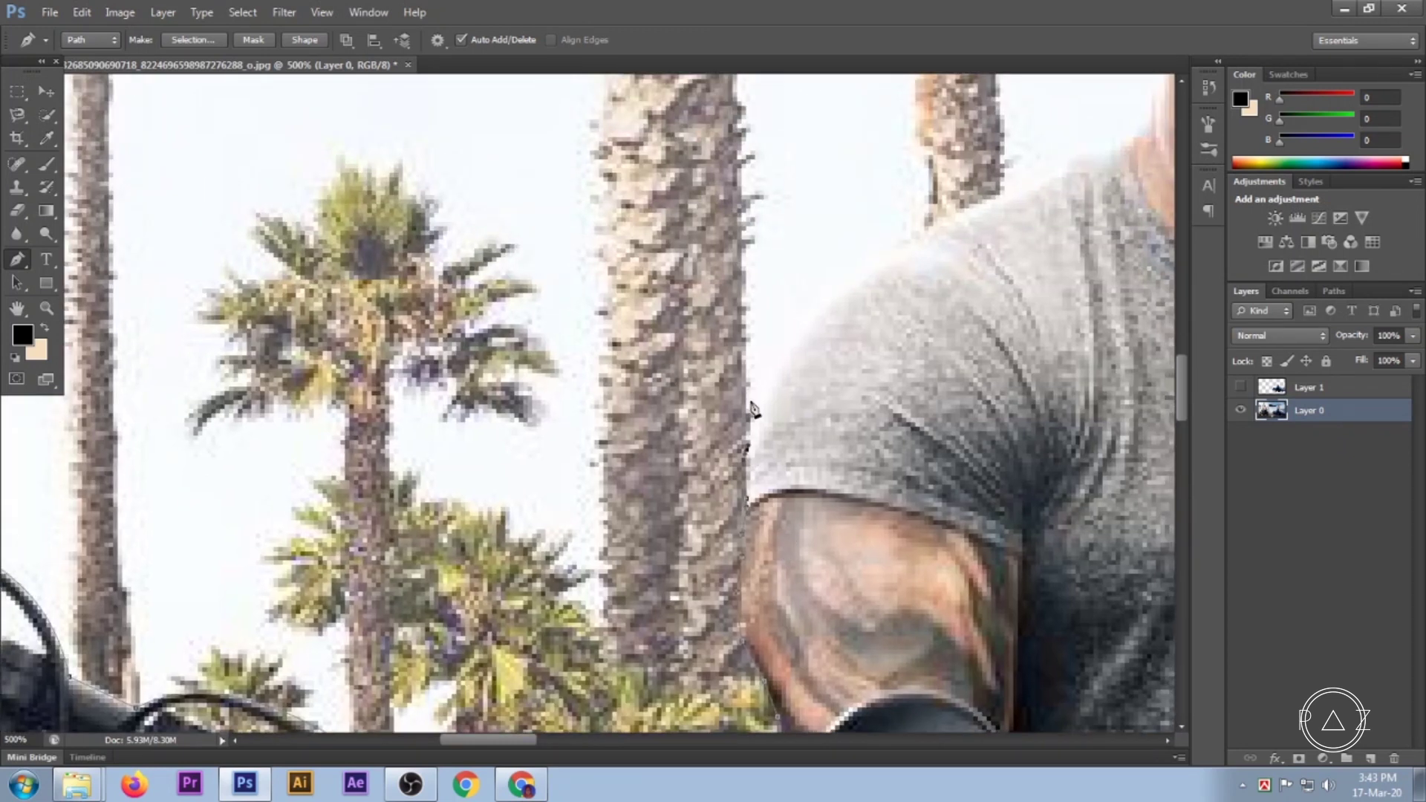
click(746, 325)
click(743, 231)
Curve the path over the rider's shoulder, making the shoulder anchor a corner.
drag(821, 309, 883, 626)
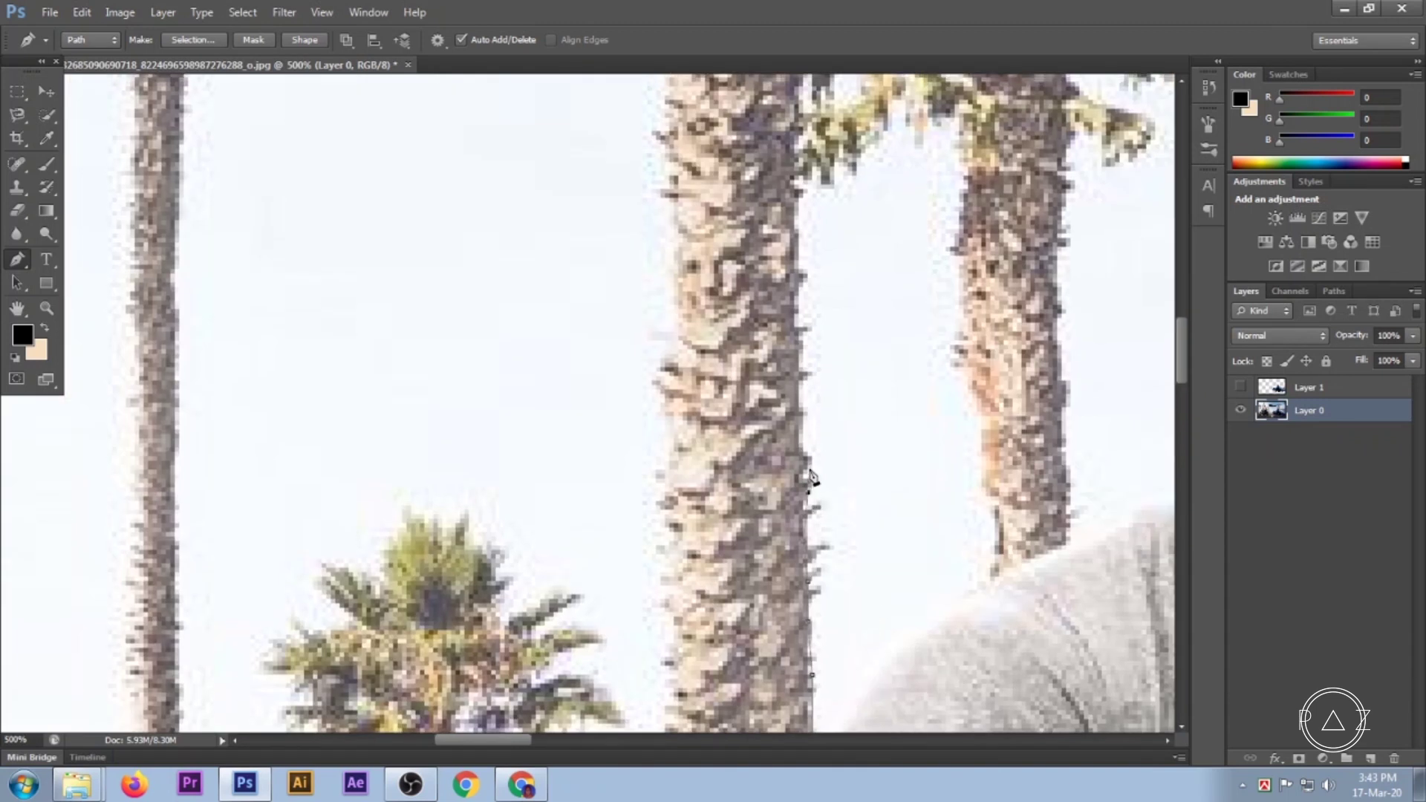
scroll(817, 480, down, 5)
scroll(827, 490, down, 1)
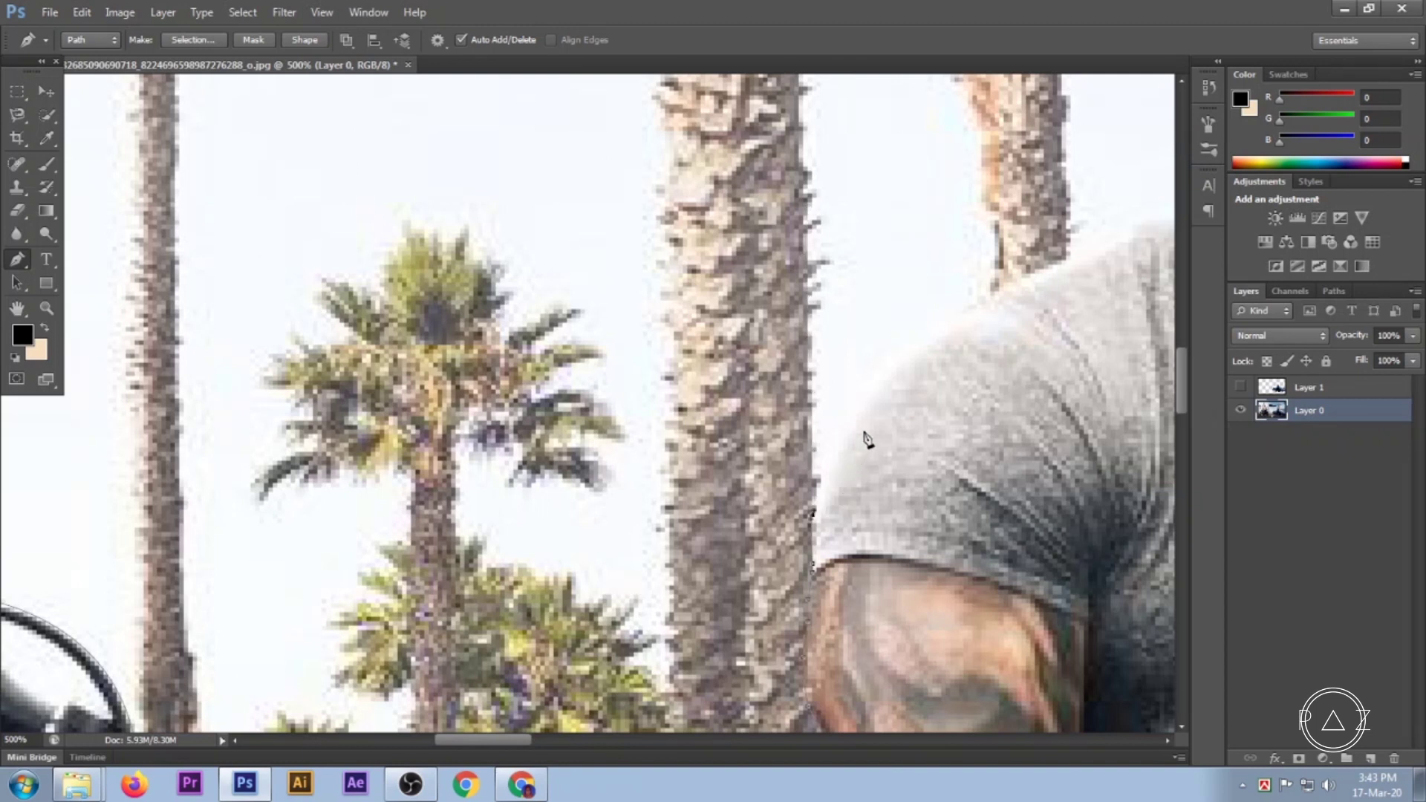
drag(956, 314, 1059, 276)
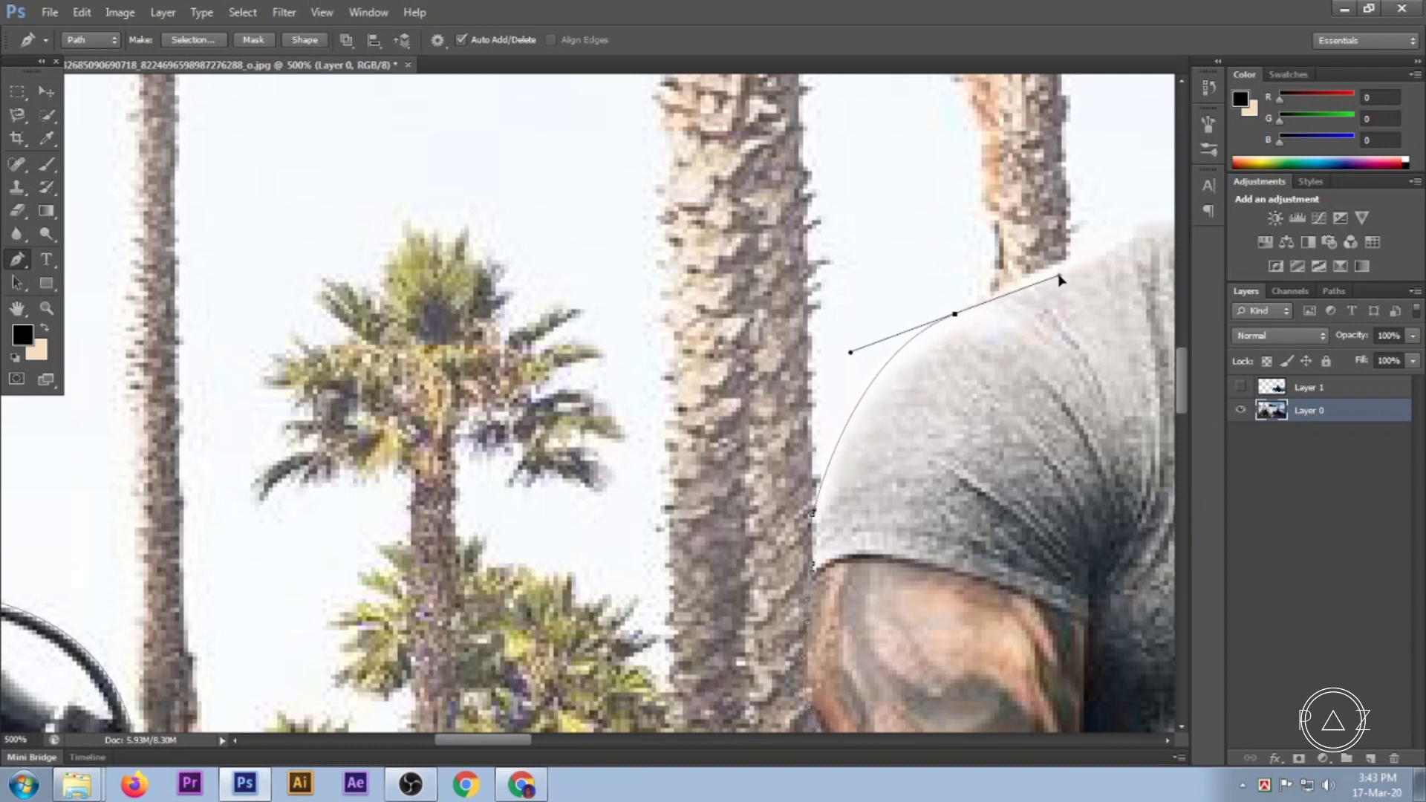
drag(851, 354, 841, 378)
alt+click(956, 316)
Trace the path up the side of the rider's neck.
drag(966, 342, 661, 468)
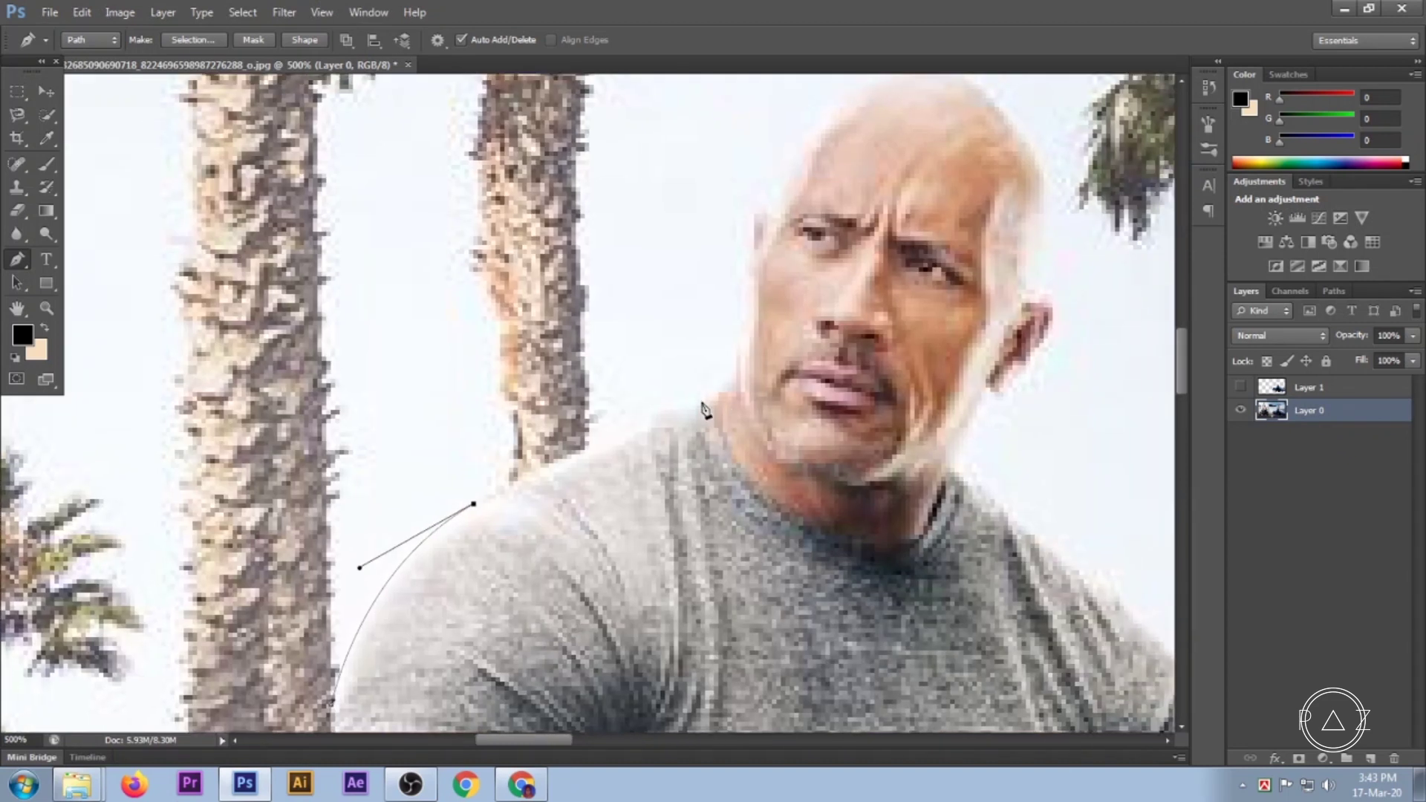
drag(694, 410, 765, 392)
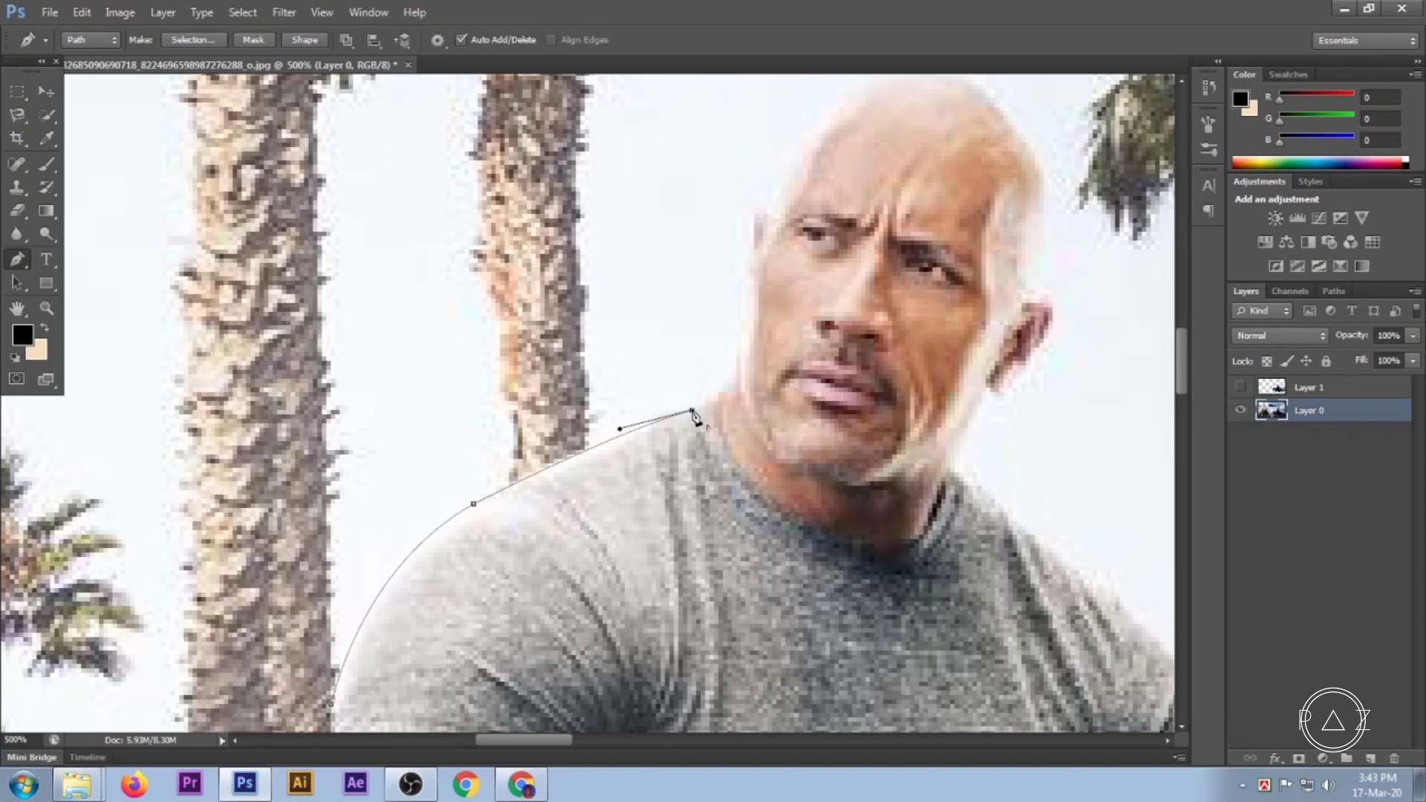
click(727, 375)
click(741, 334)
drag(743, 327, 740, 295)
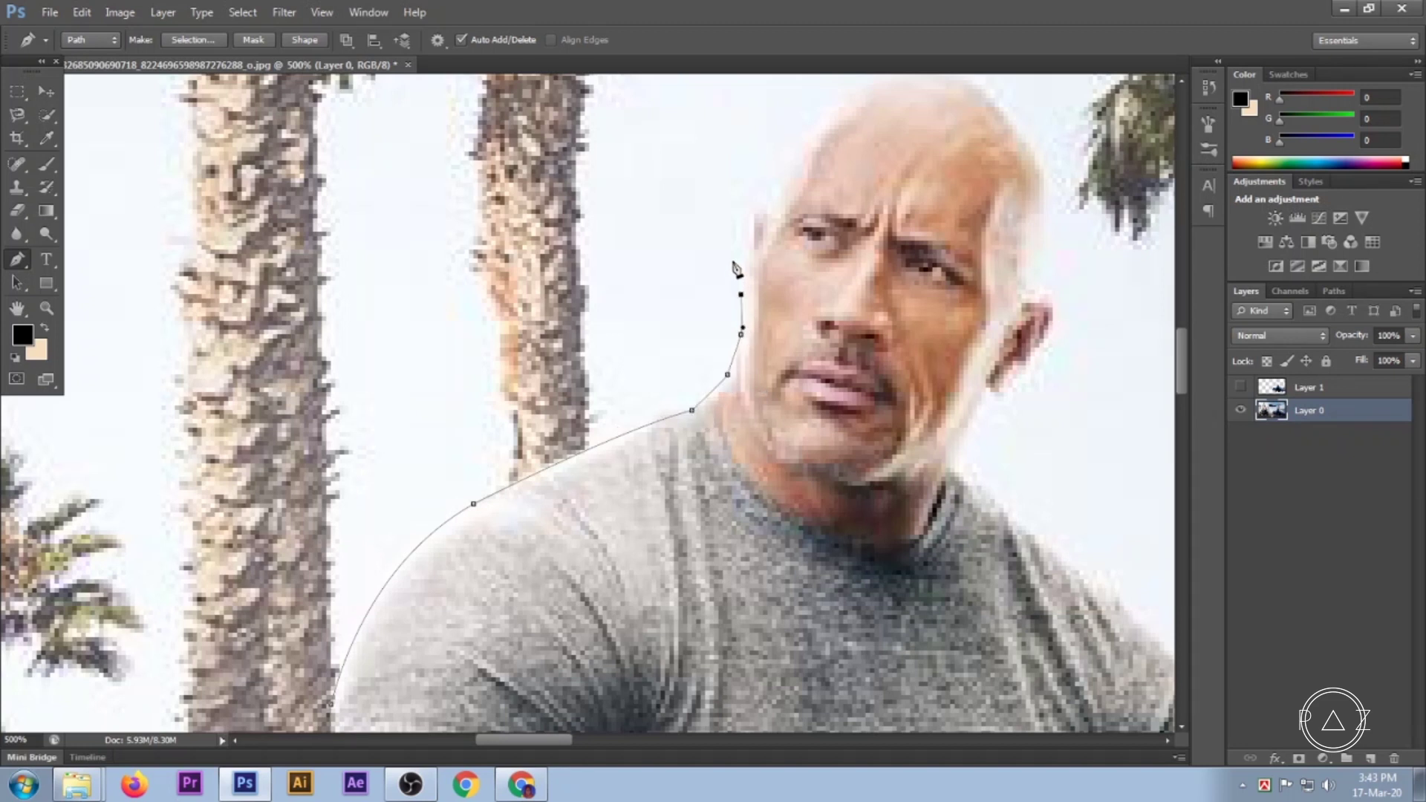
Trace up the side of the head and curve over its bald top, cornering the last anchor.
click(741, 245)
click(746, 211)
click(760, 206)
drag(883, 293, 766, 571)
drag(789, 339, 940, 310)
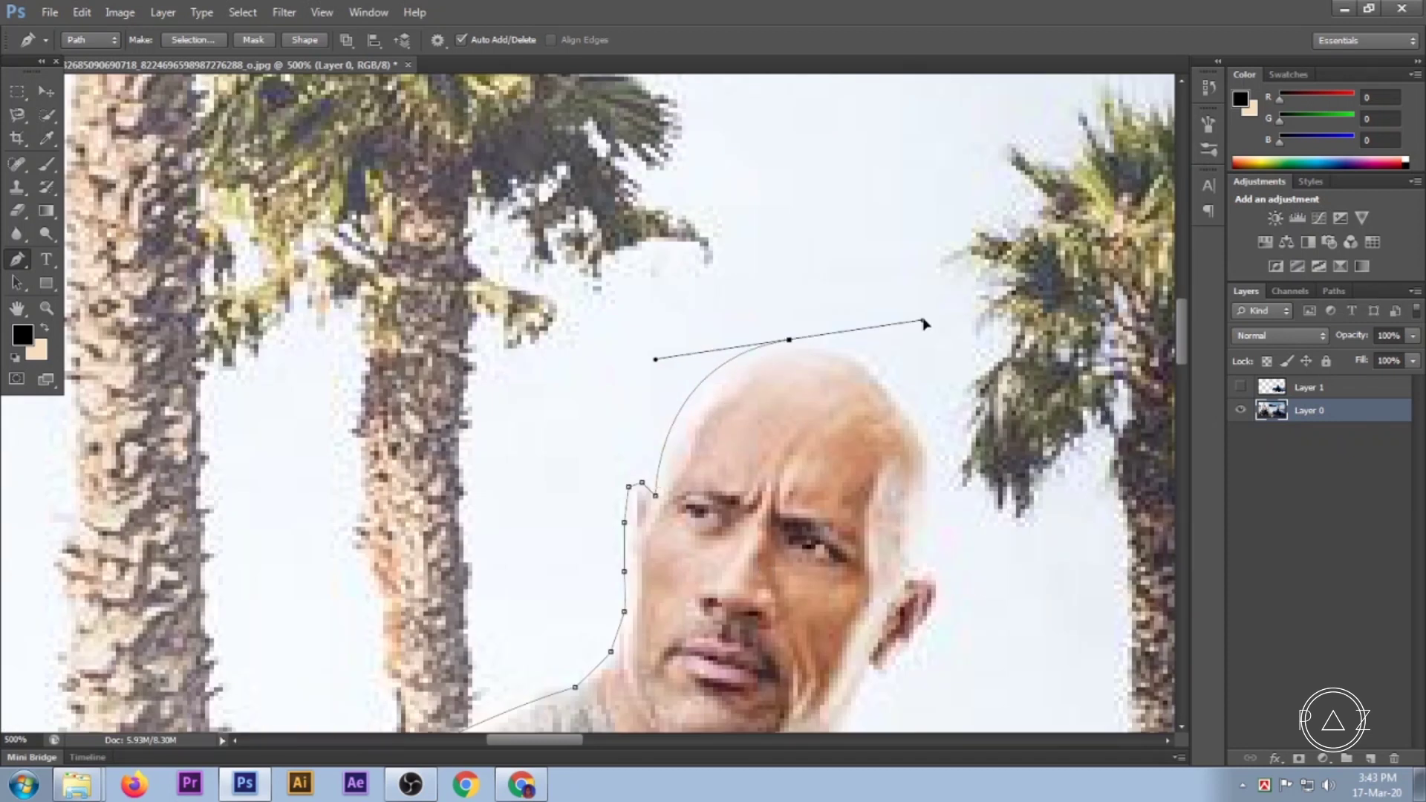
alt+click(790, 340)
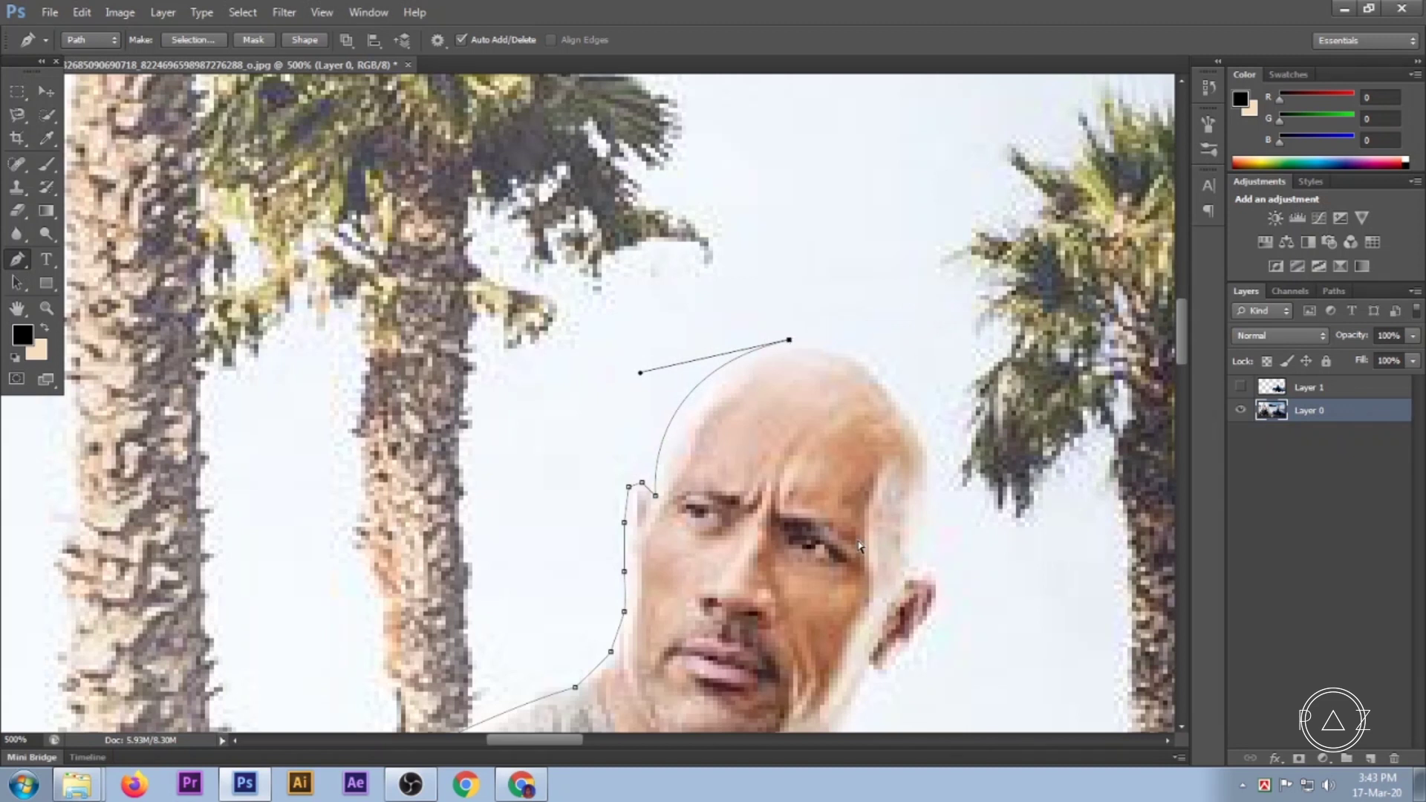
Curve the path down the far side of the head, cornering above the ear, and around the ear.
scroll(892, 580, down, 5)
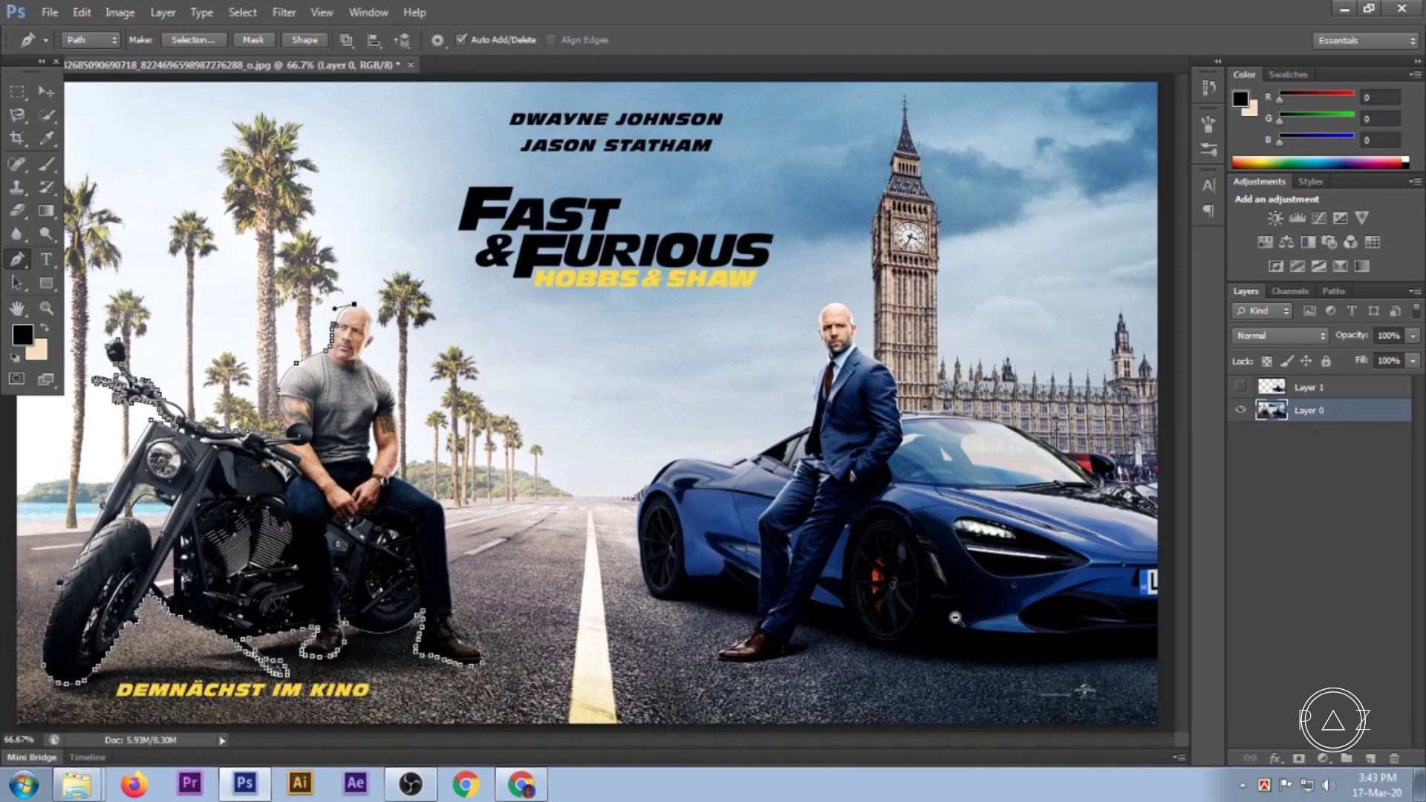
scroll(413, 316, up, 1)
scroll(384, 315, up, 4)
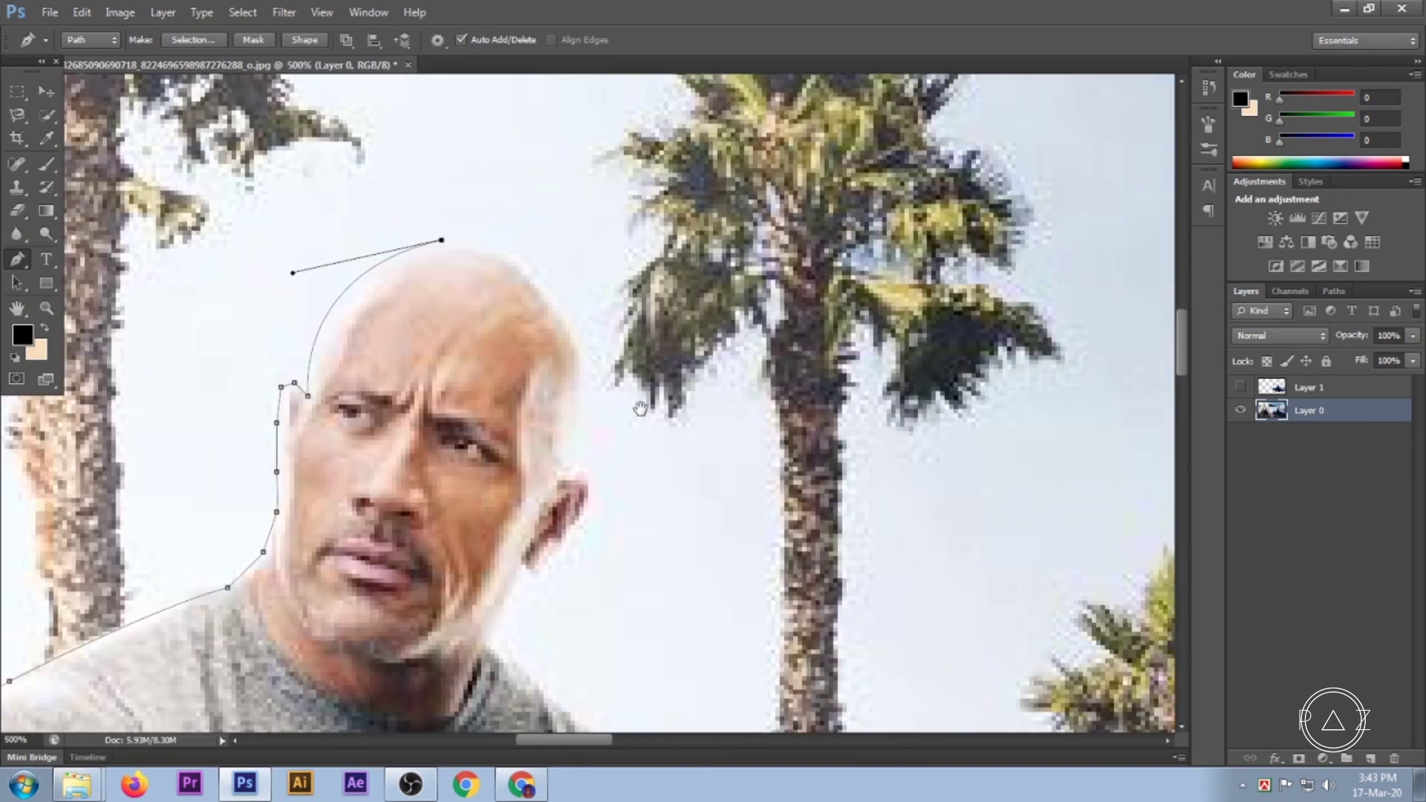
drag(641, 408, 690, 408)
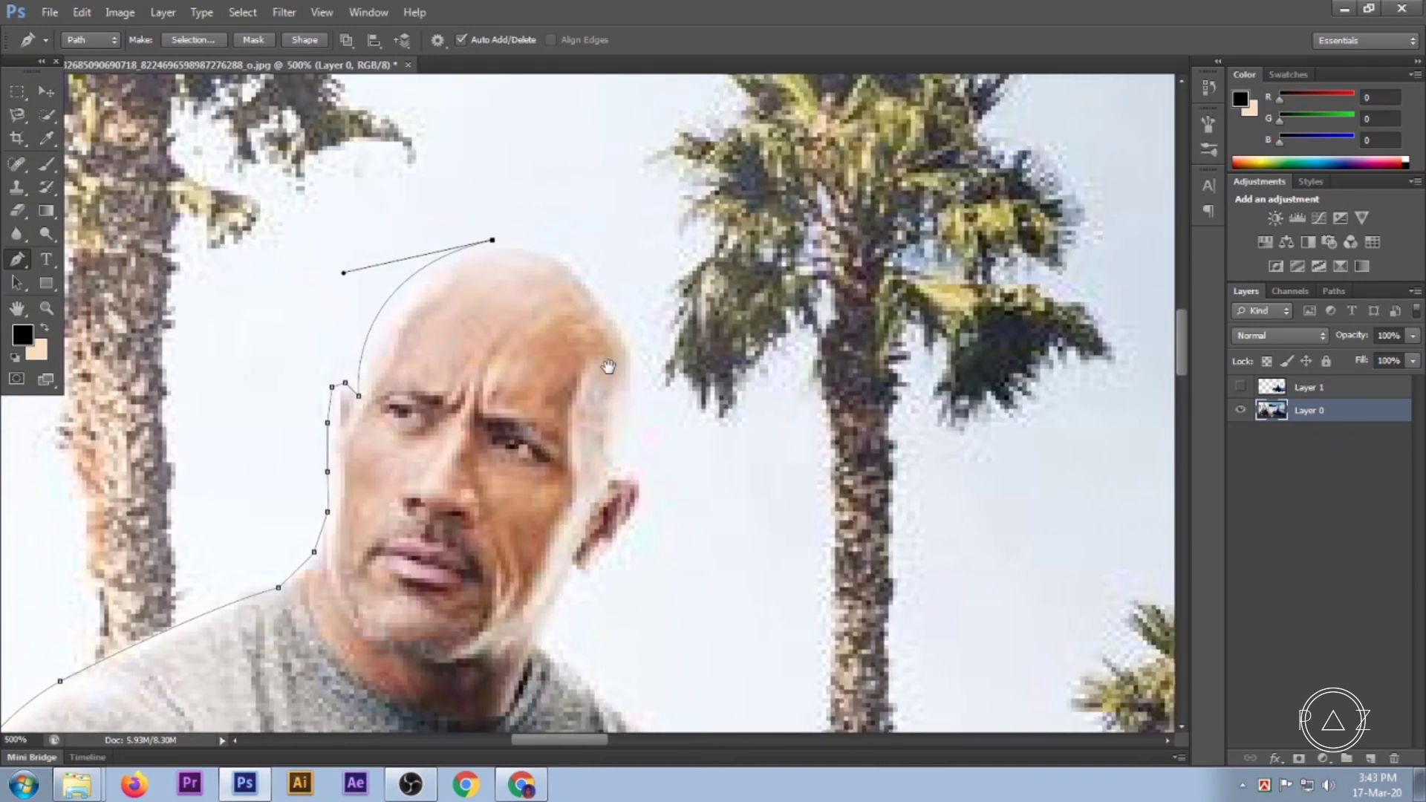
mouse_move(631, 356)
mouse_down()
mouse_move(637, 475)
mouse_move(688, 382)
mouse_move(626, 401)
mouse_up()
click(631, 356)
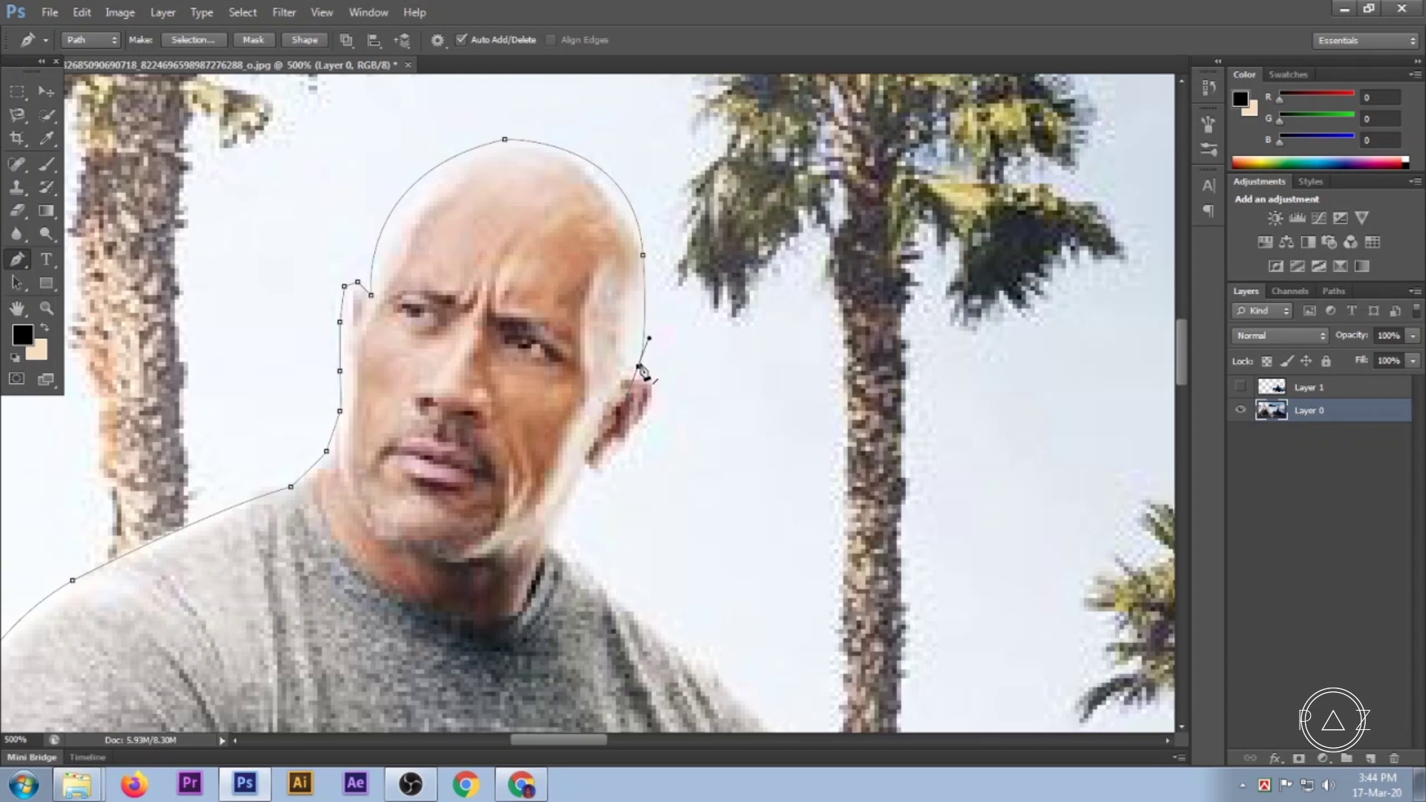
click(640, 368)
click(624, 375)
drag(656, 397, 637, 433)
Trace down the jaw and neck, then curve along the shoulder toward the upper arm.
click(643, 424)
click(621, 461)
click(603, 469)
click(571, 503)
click(554, 545)
click(573, 568)
drag(639, 592, 445, 245)
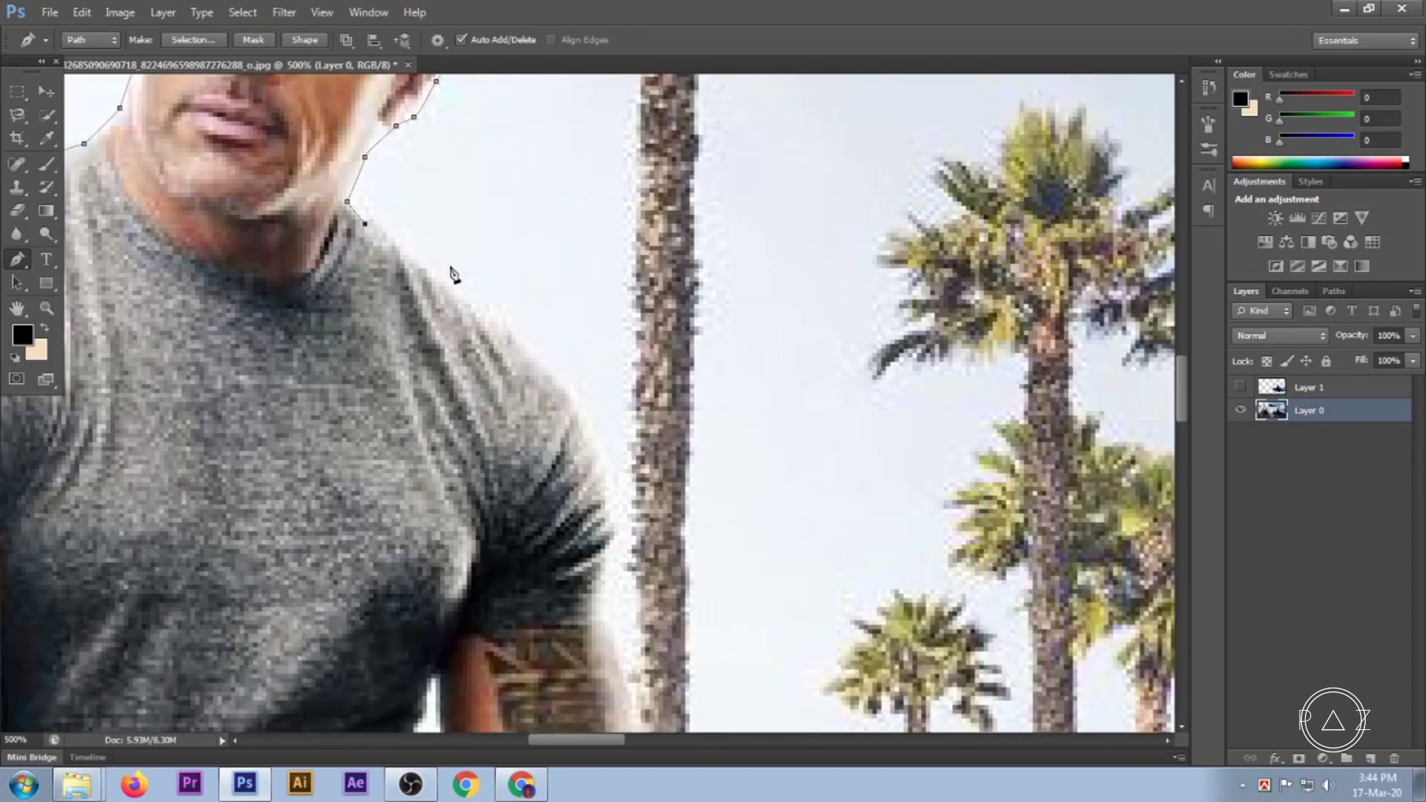
click(473, 305)
drag(614, 496, 639, 647)
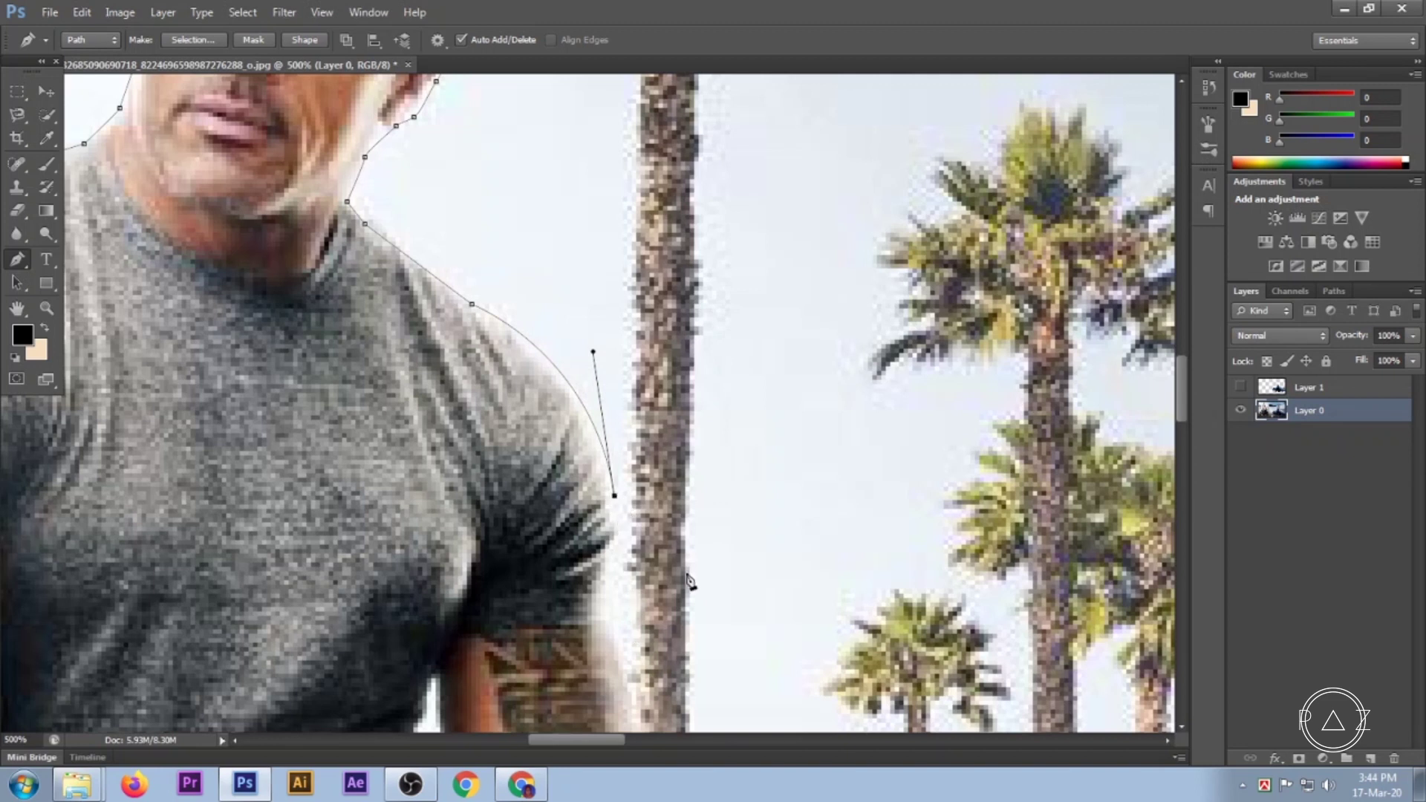
drag(708, 719, 594, 231)
Place anchors down the upper arm and along the forearm, cornering the arm anchor.
drag(523, 281, 518, 311)
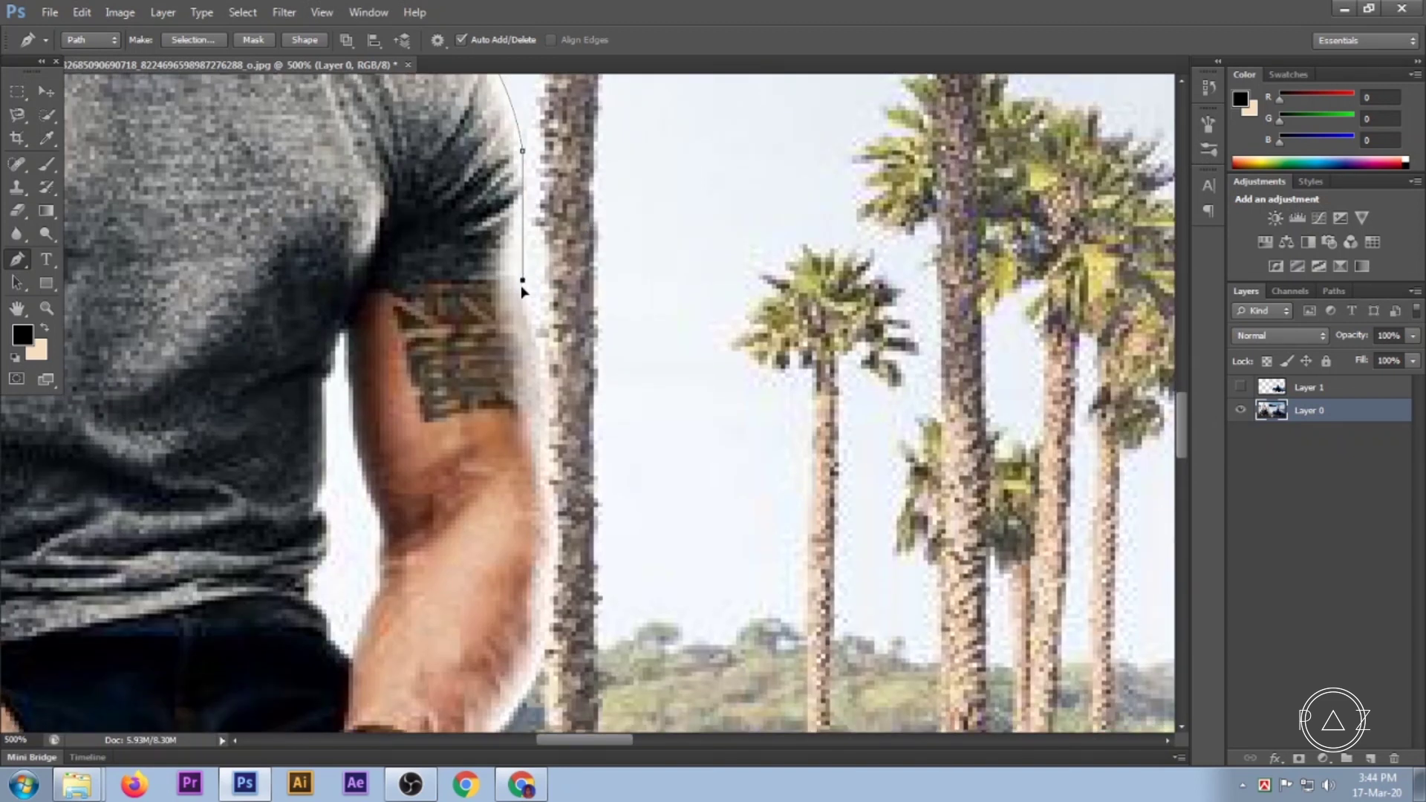
alt+click(523, 281)
click(556, 553)
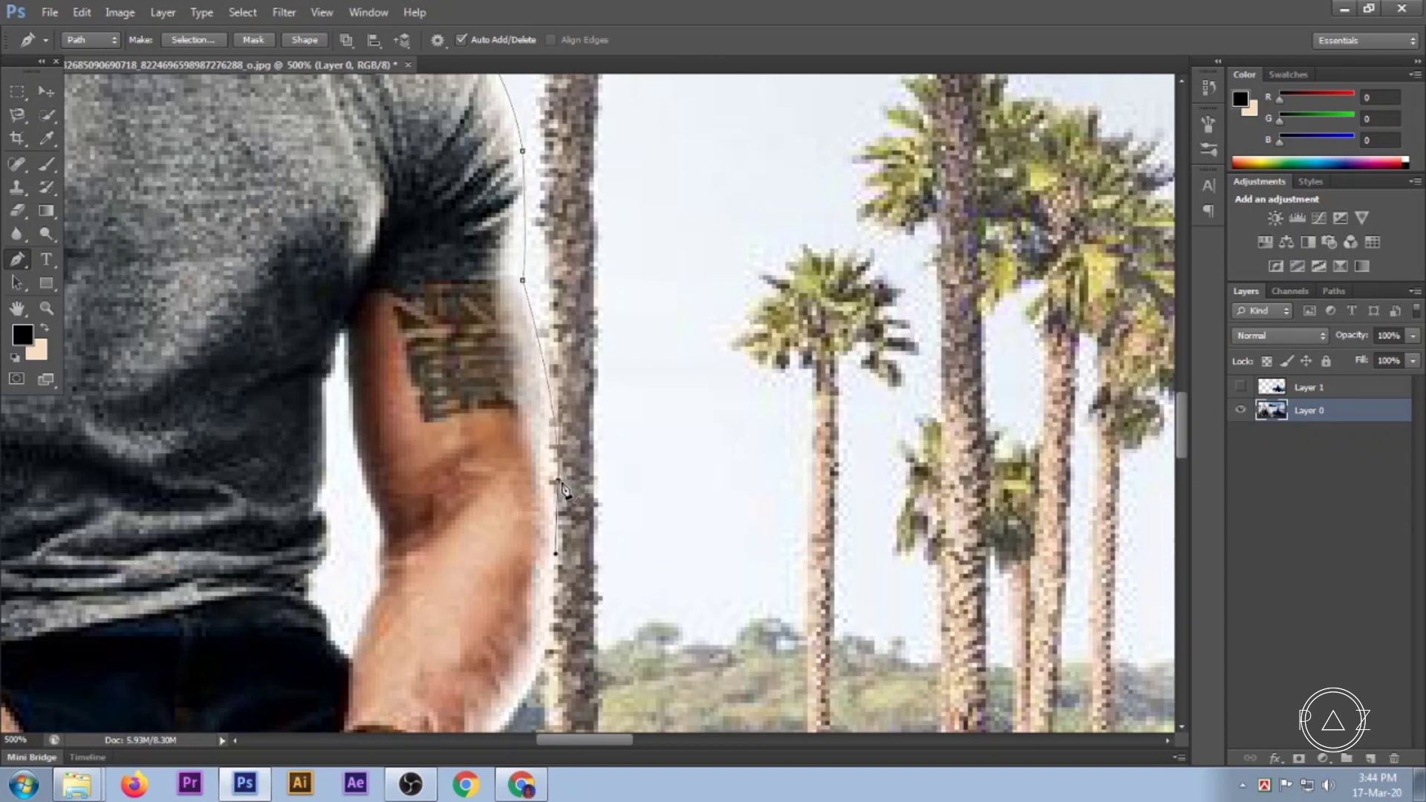
scroll(565, 490, down, 3)
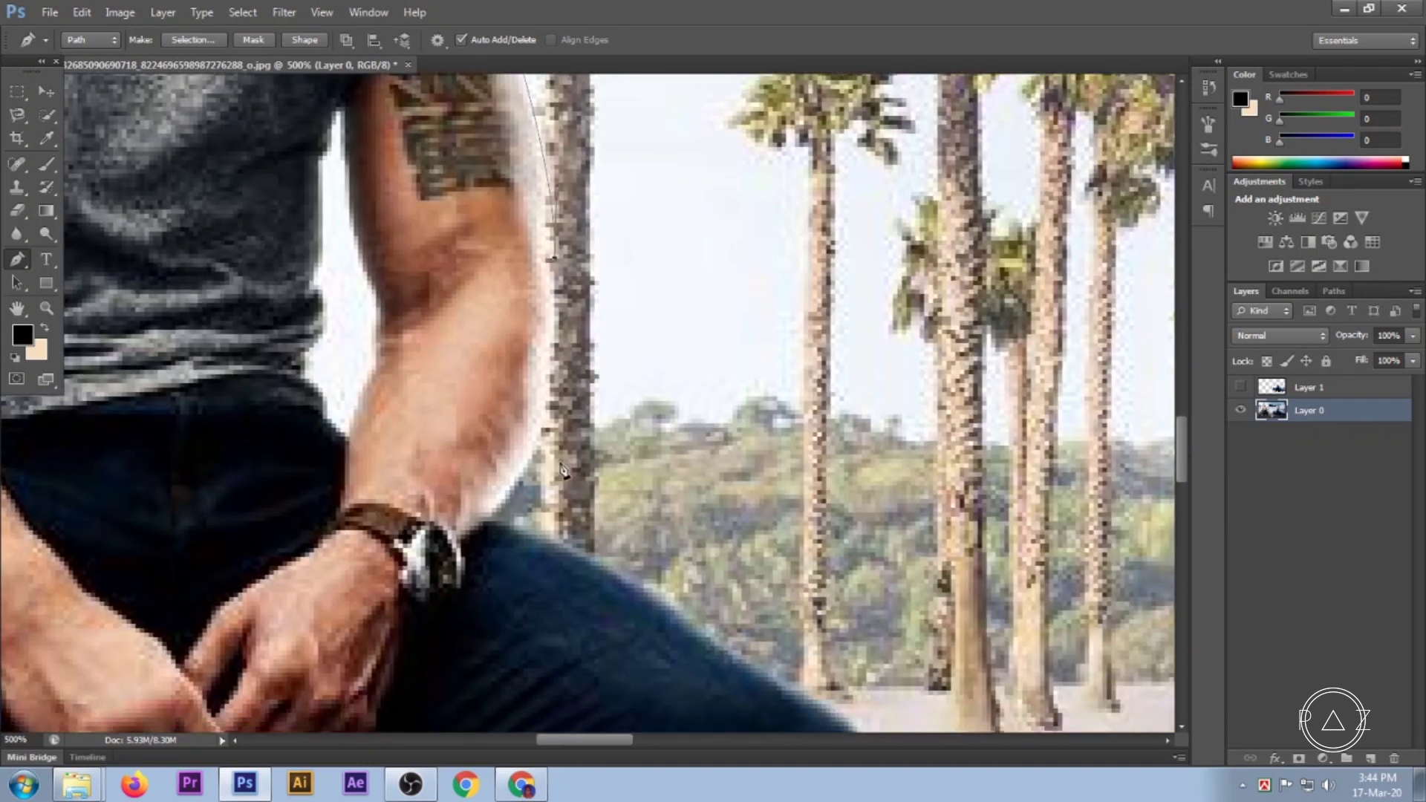
drag(463, 550, 513, 496)
Continue the path along the jeans edge to the lower leg, converting anchors to corners.
scroll(527, 505, down, 2)
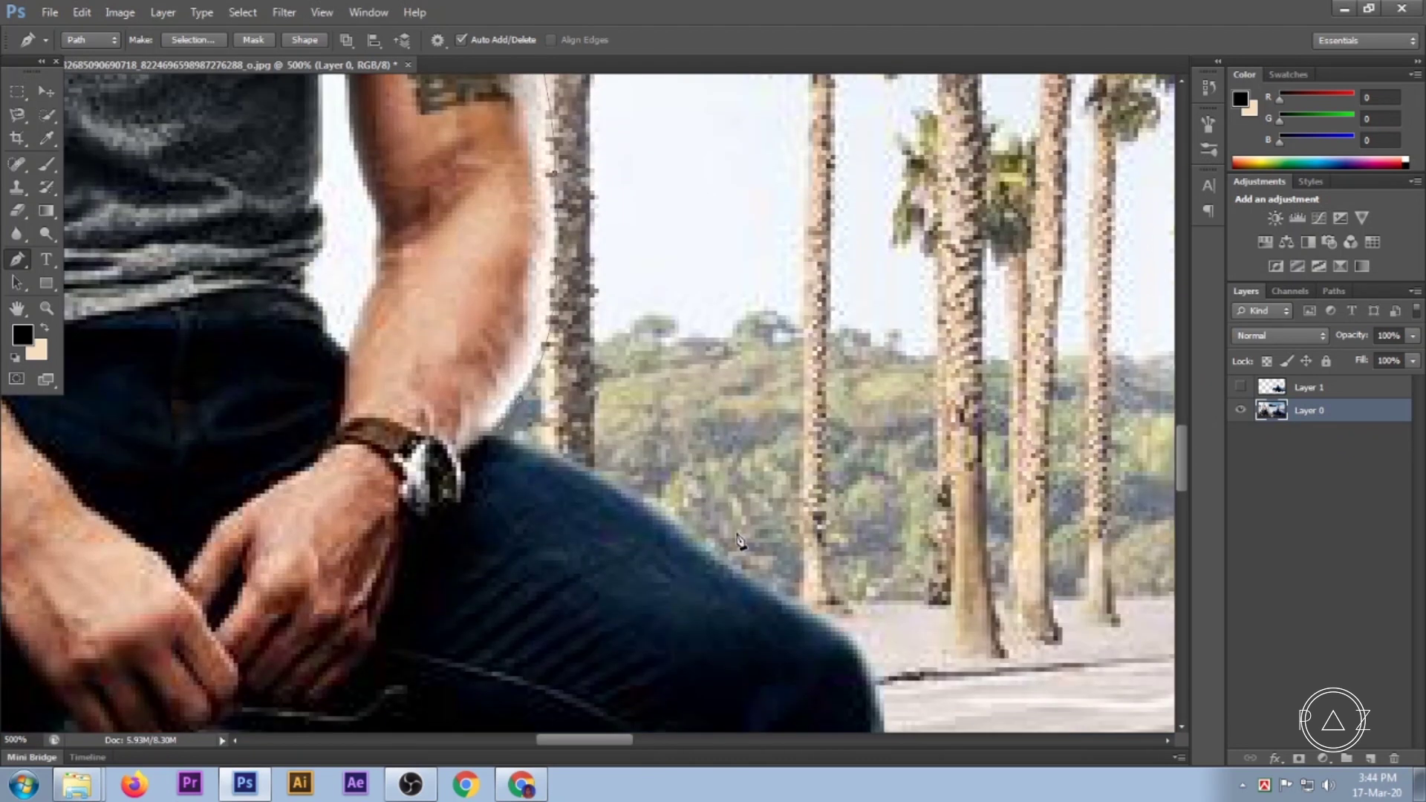
scroll(543, 461, down, 1)
scroll(542, 460, right, 2)
drag(552, 431, 596, 468)
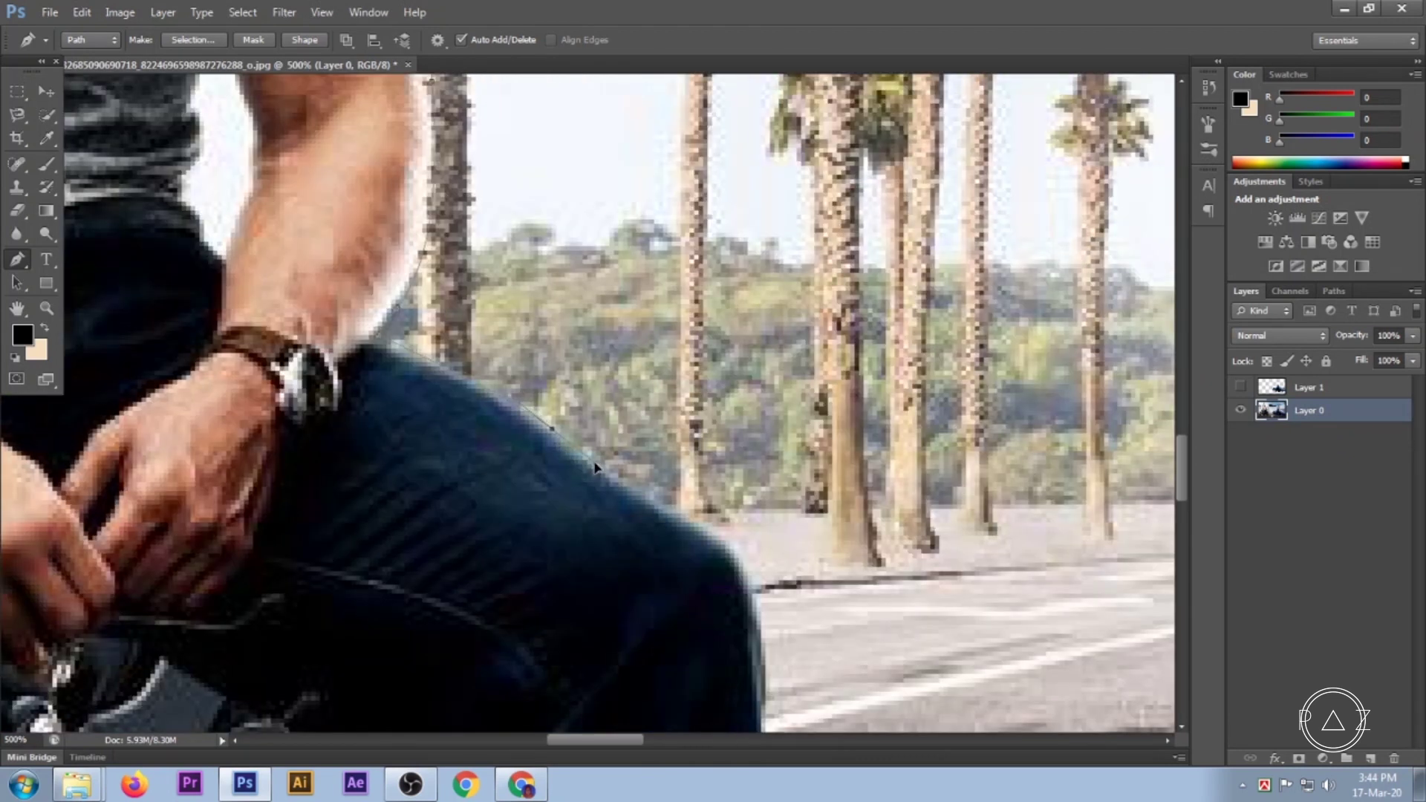
alt+click(556, 431)
scroll(666, 518, down, 4)
scroll(632, 408, right, 2)
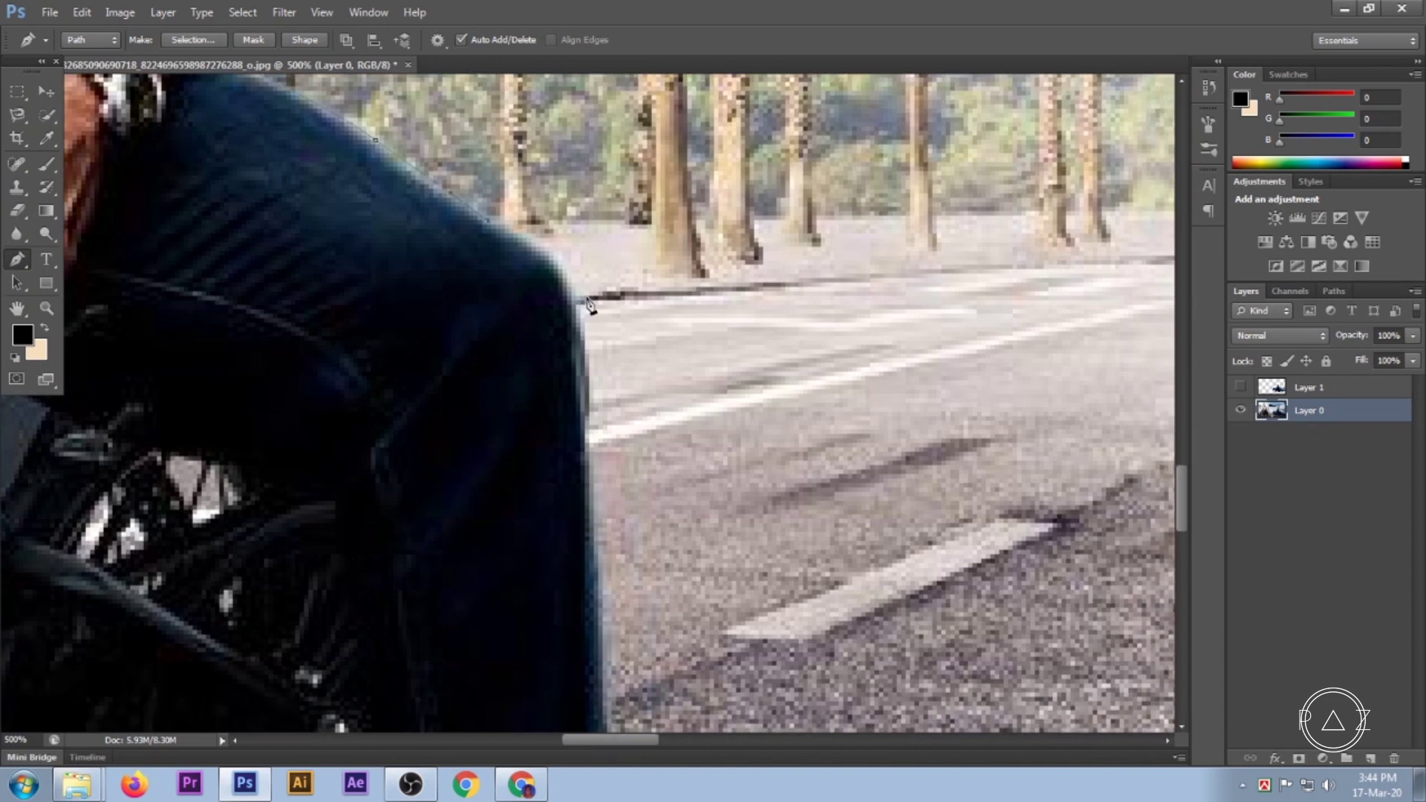
drag(573, 297, 571, 351)
mouse_move(652, 461)
mouse_down()
mouse_move(595, 349)
mouse_move(530, 403)
mouse_up()
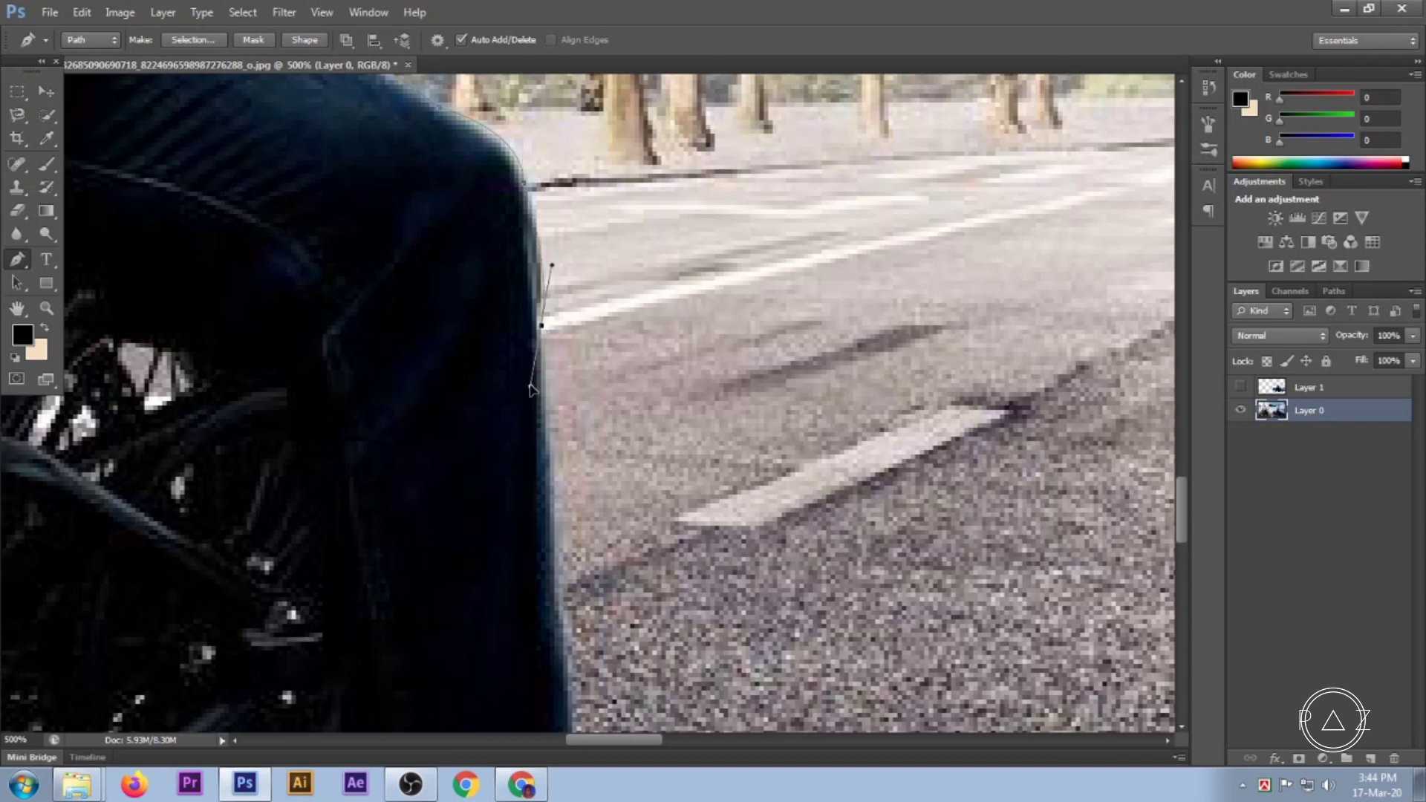
click(542, 327)
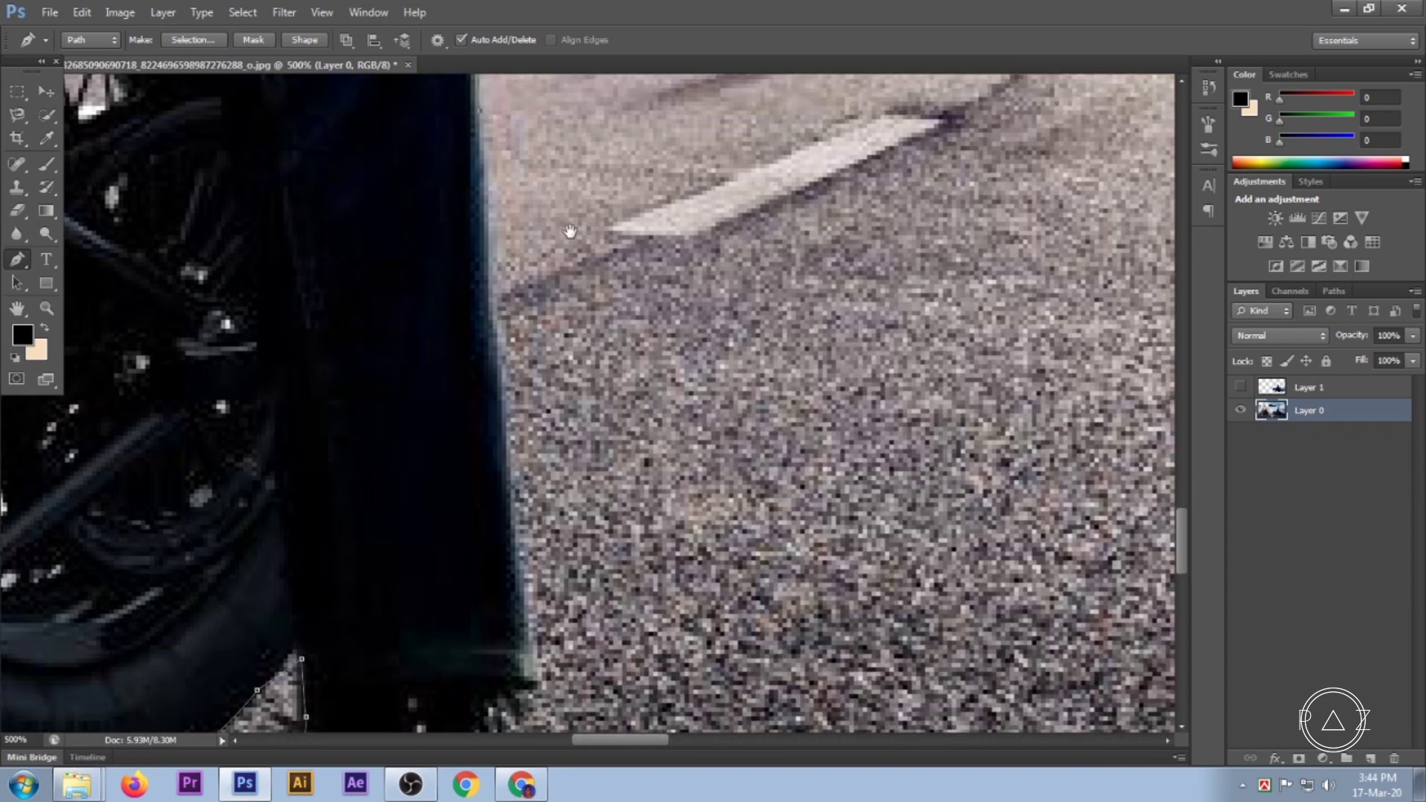
Trace the path around the top and down the edge of the boot.
drag(632, 511, 569, 231)
scroll(518, 499, down, 5)
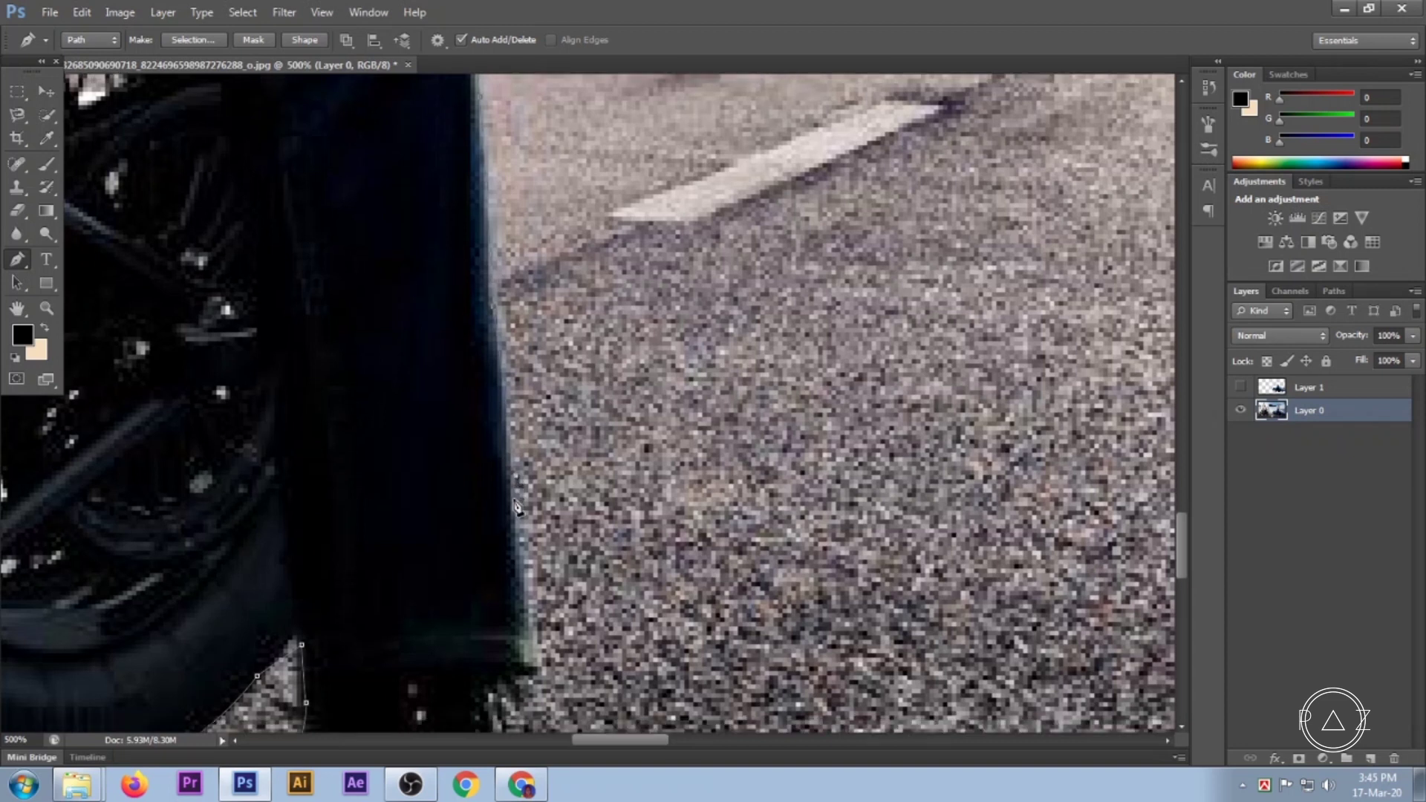
click(536, 526)
click(485, 547)
click(477, 563)
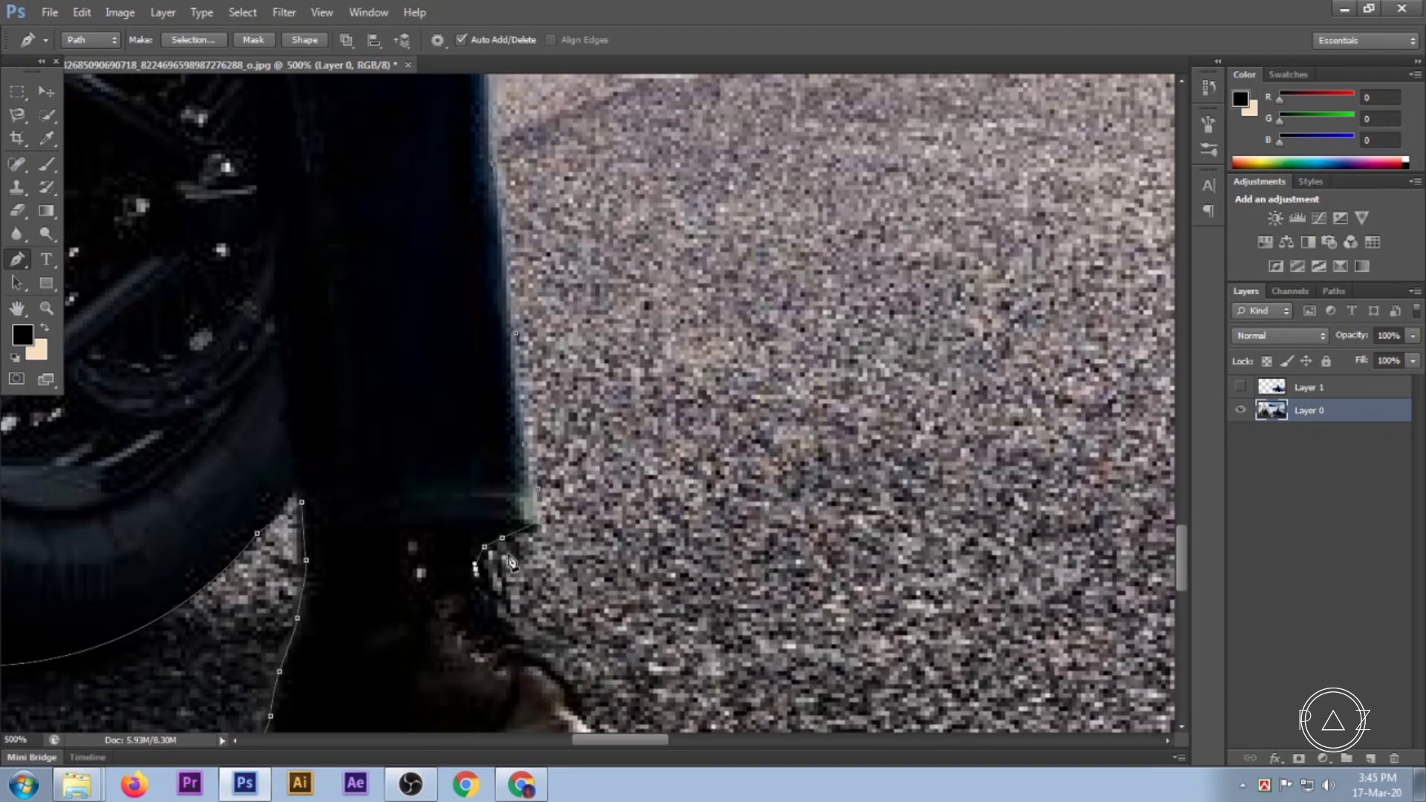
scroll(498, 542, down, 5)
click(524, 484)
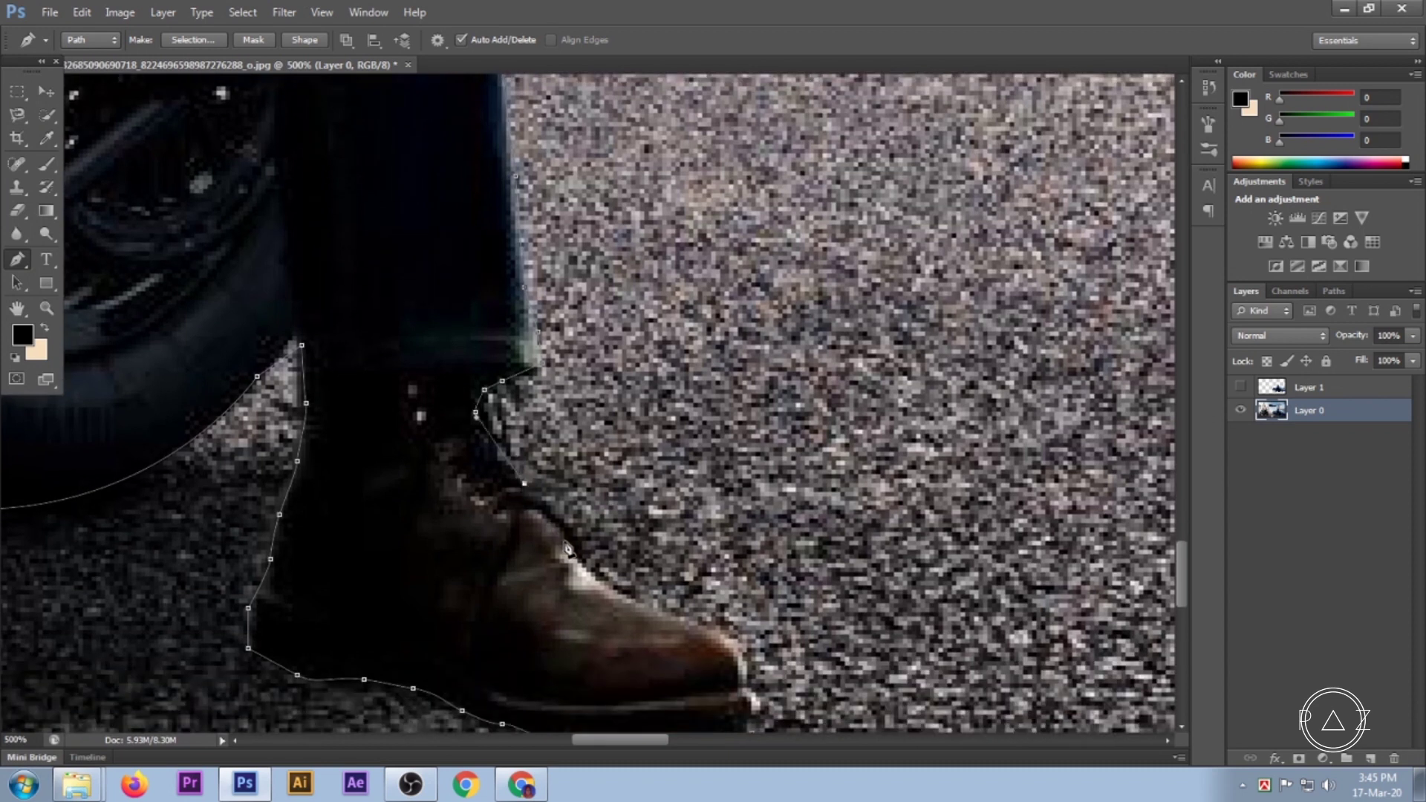
click(578, 536)
click(645, 592)
Reach the boot toe, close the path at its starting anchor, and zoom out to the whole poster.
scroll(648, 598, down, 5)
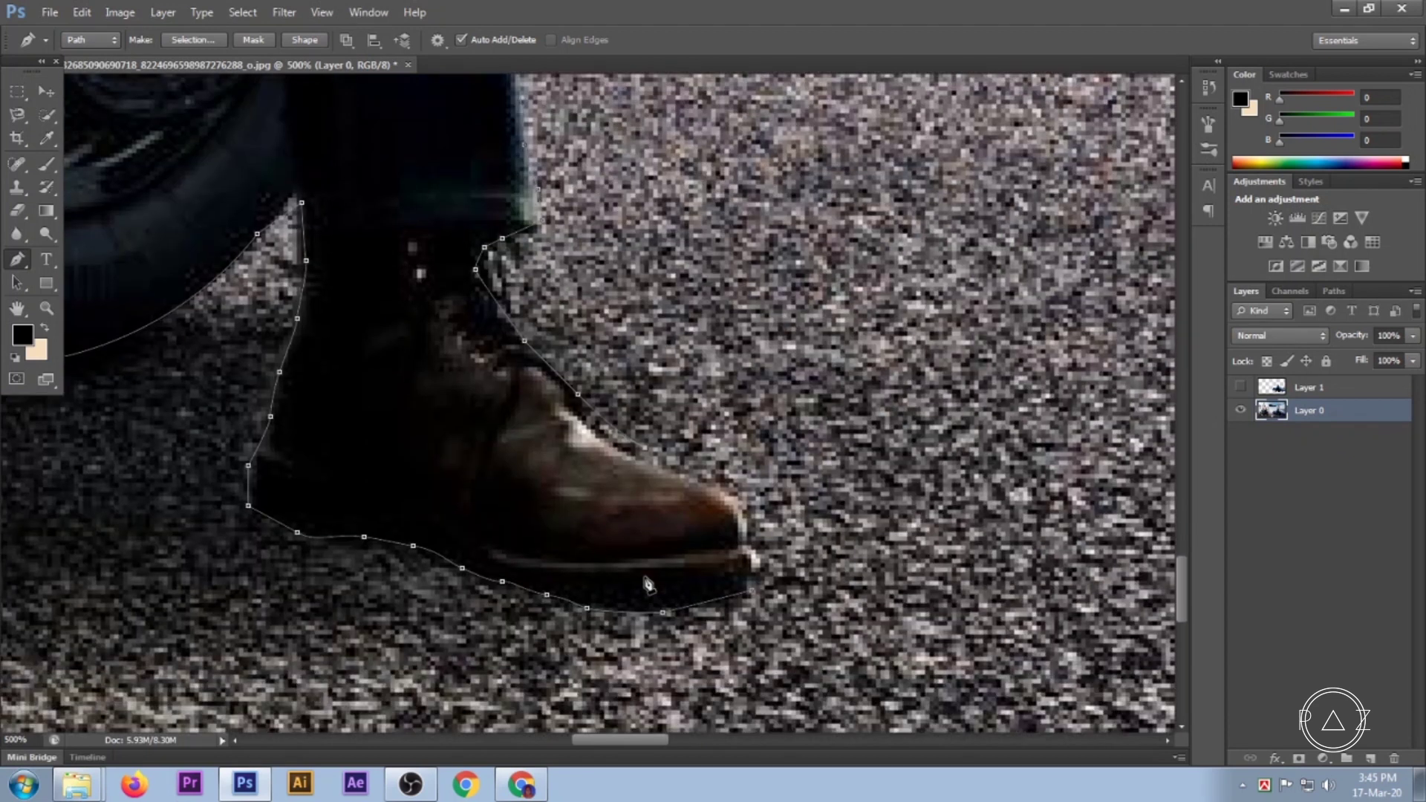
click(751, 540)
click(752, 564)
click(752, 598)
alt+click(503, 438)
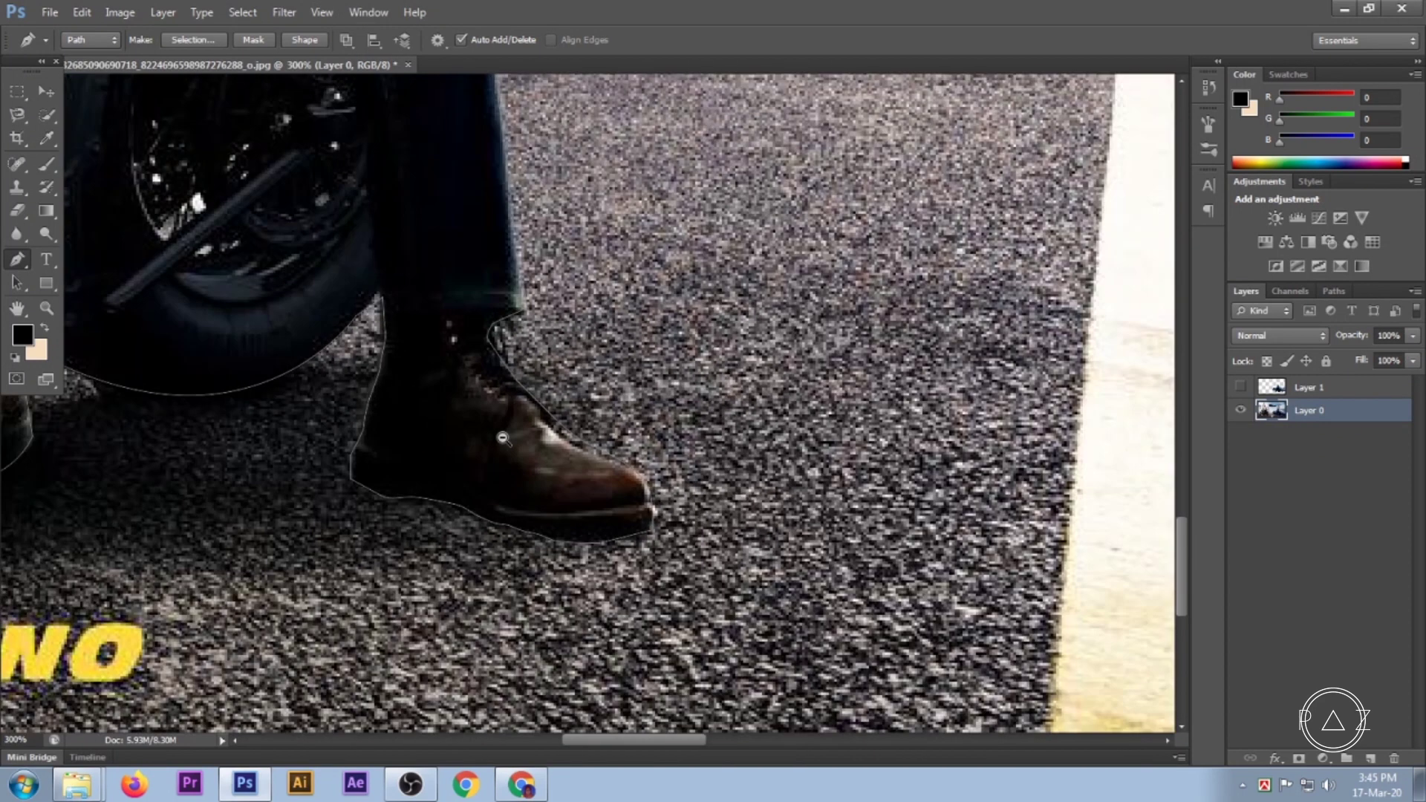
alt+click(503, 438)
alt+click(440, 466)
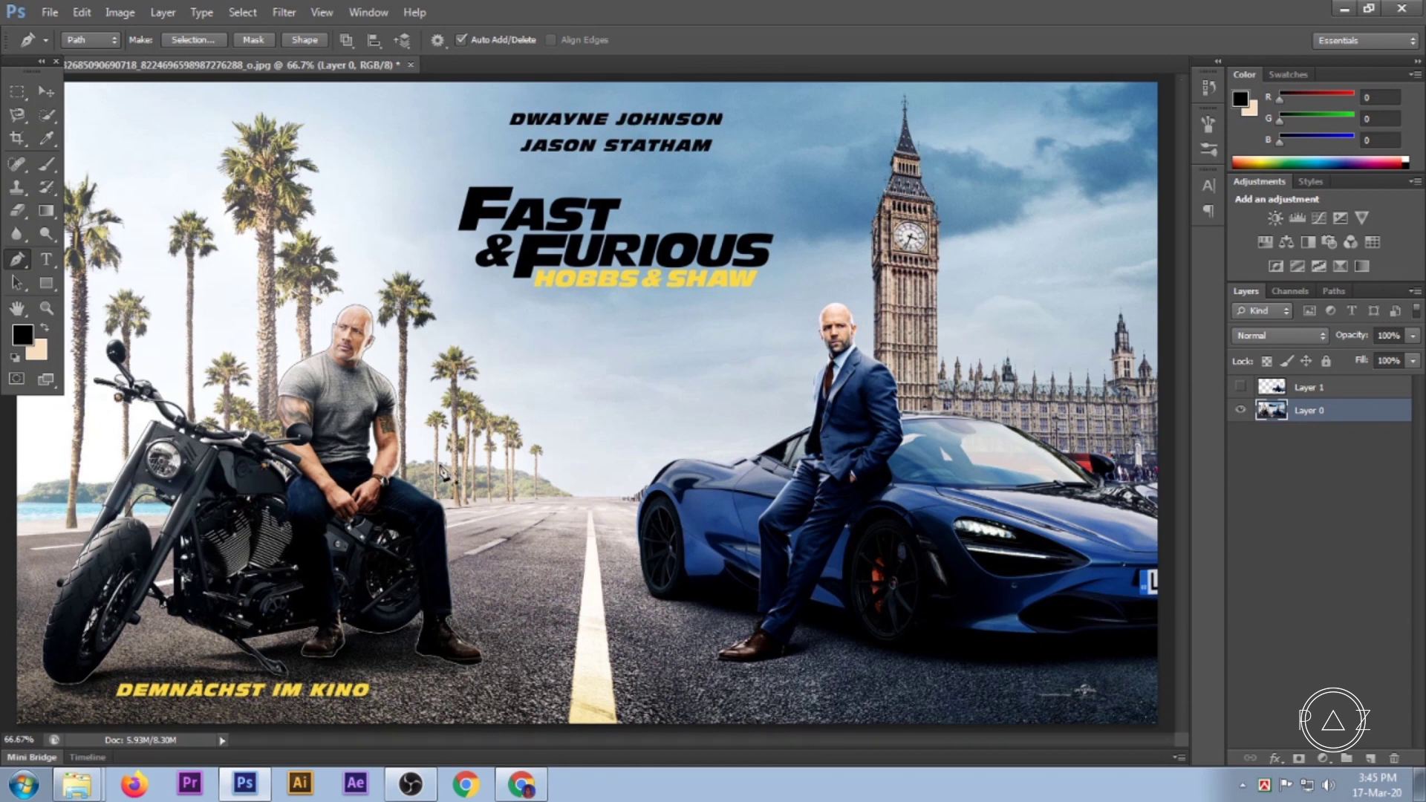
Load the path as a selection, invert it, delete the background, and deselect.
key(ctrl+Return)
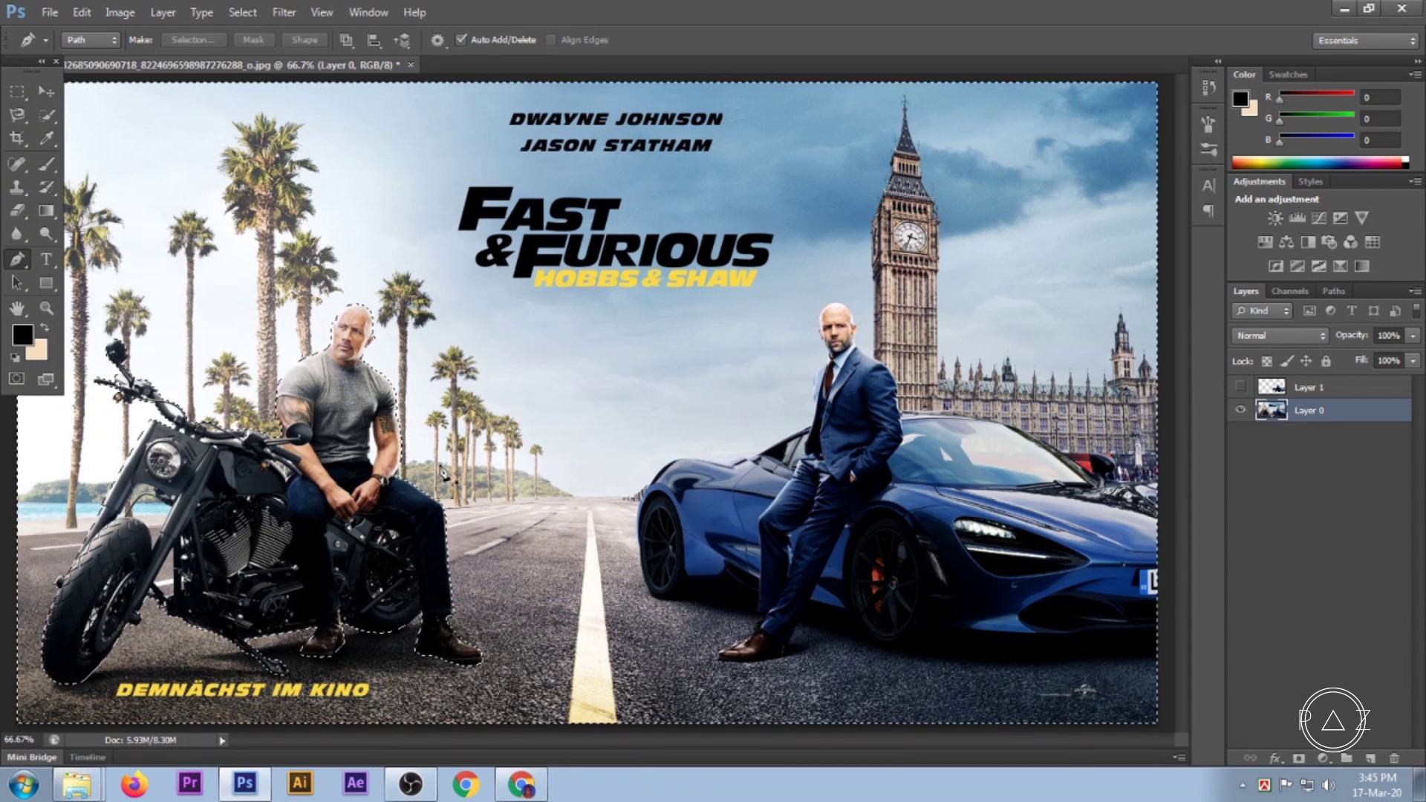
key(ctrl+shift+i)
key(Delete)
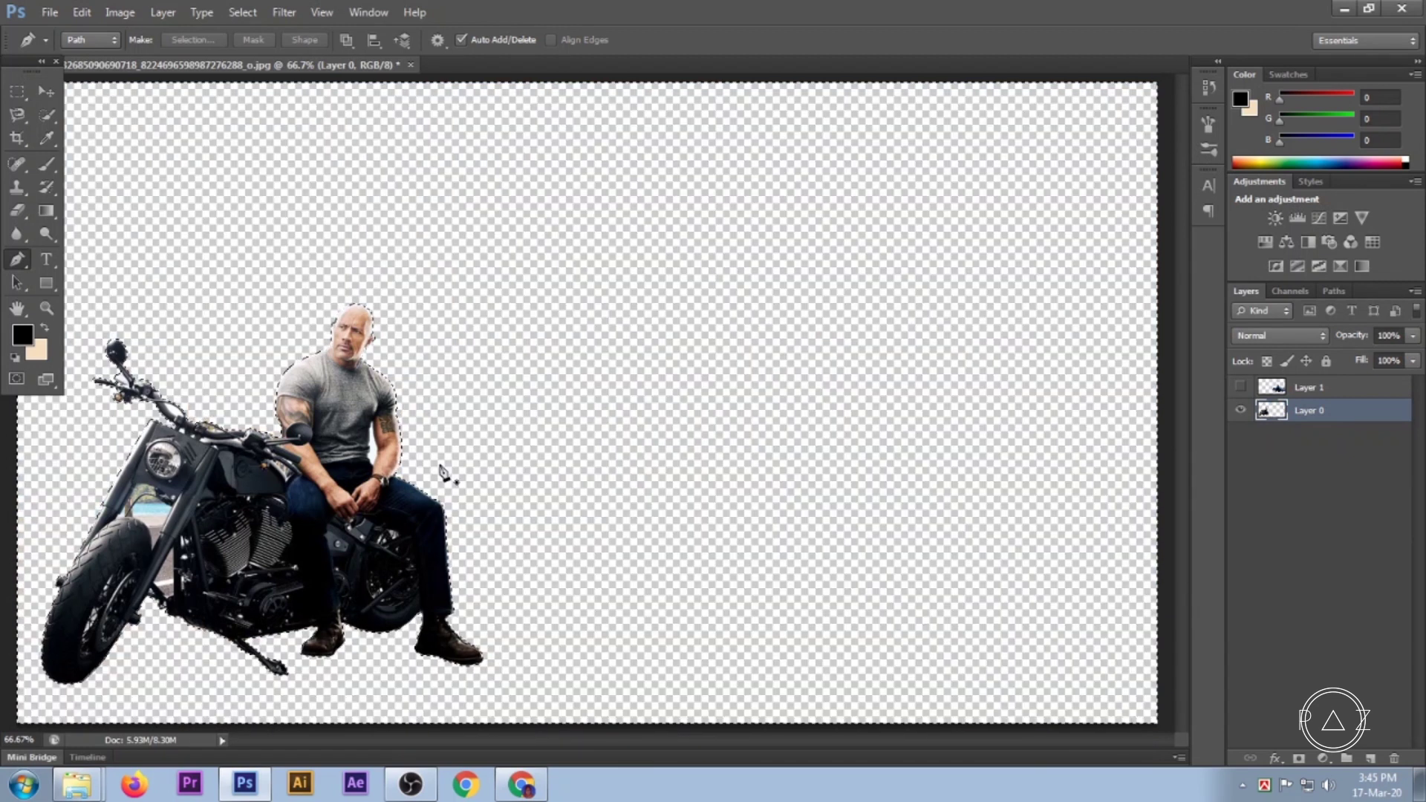
key(ctrl+d)
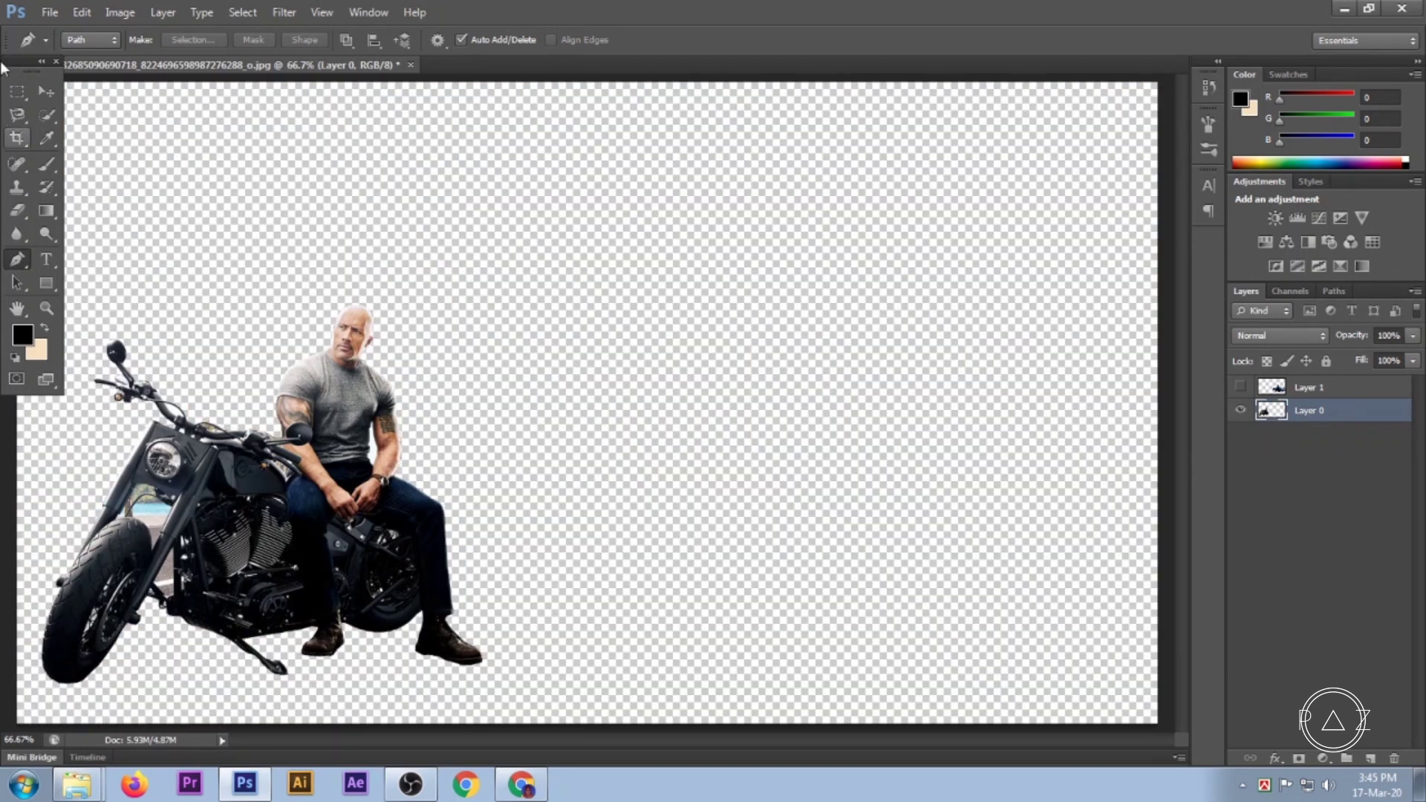
Show Layer 1 with the man and blue car beside the selected motorcycle cutout layer, enlarging the view.
click(46, 91)
alt+click(684, 413)
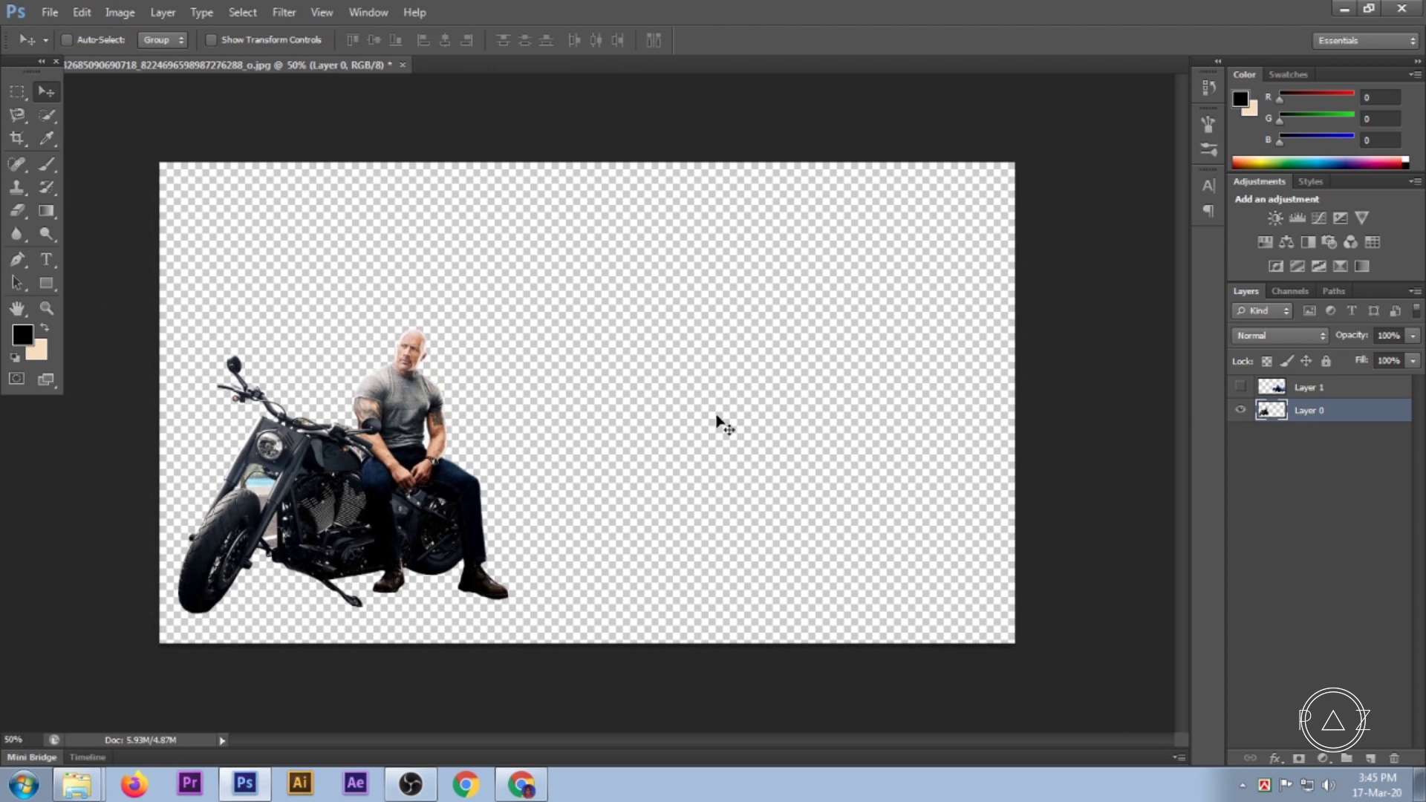
click(1241, 387)
click(1296, 396)
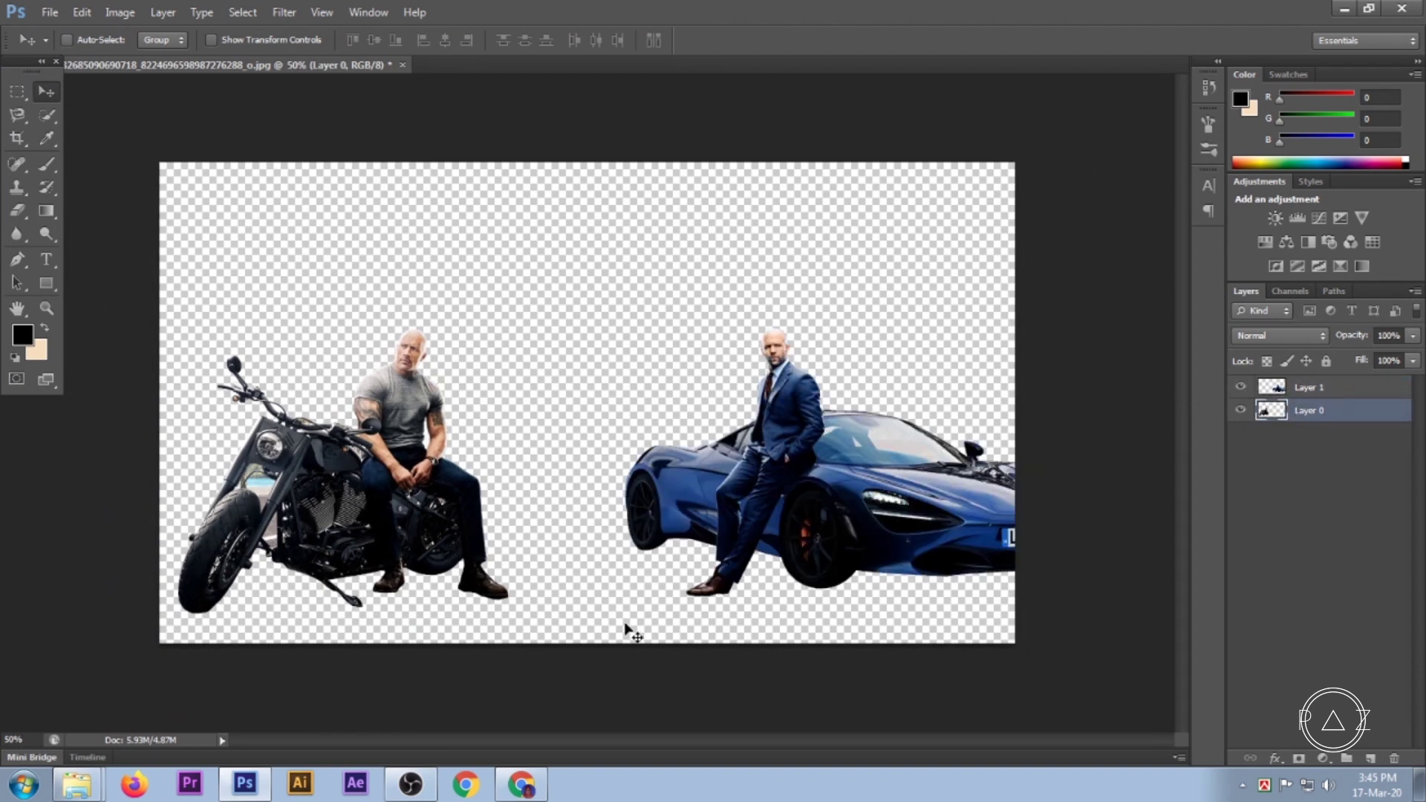
key(ctrl+plus)
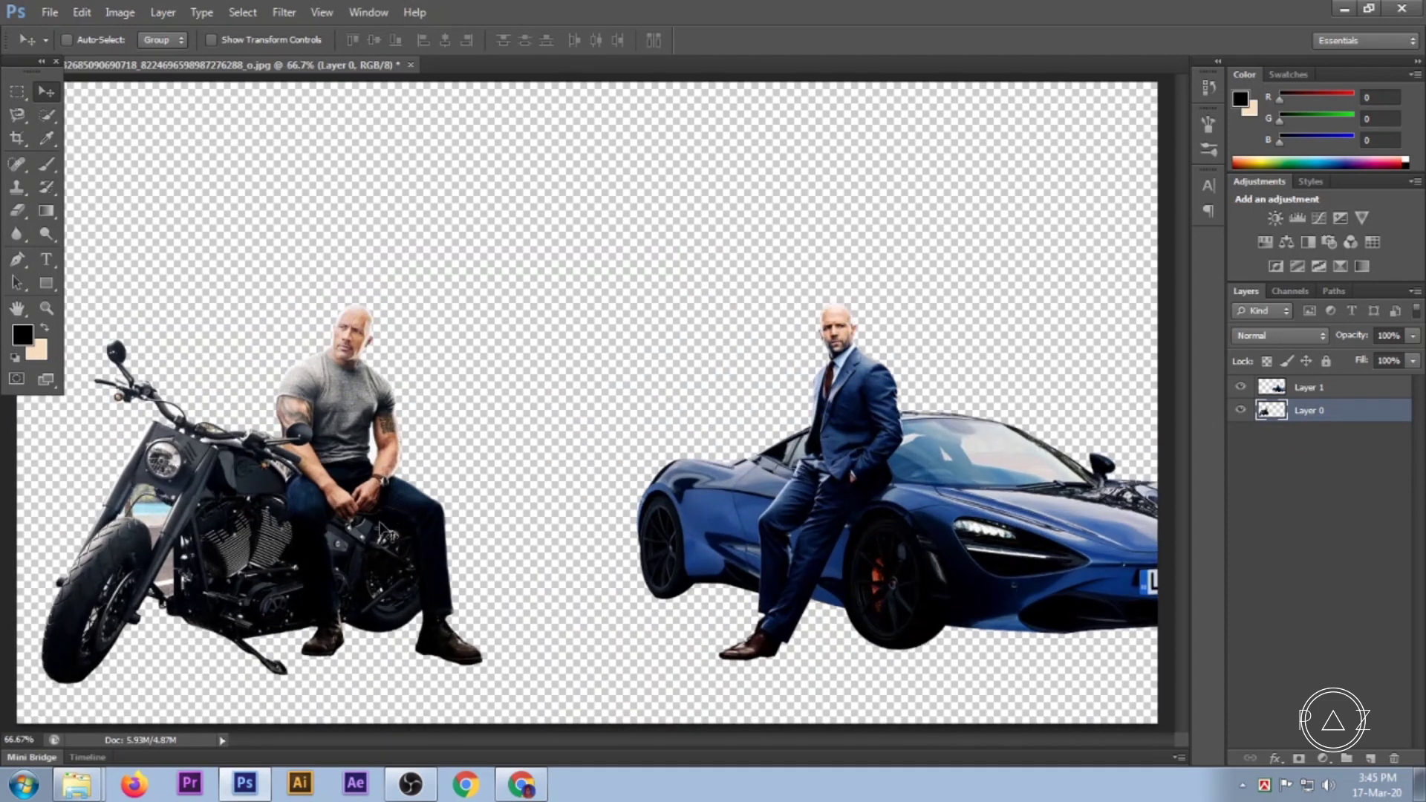
Zoom in on the rider's torso and forearm and check the cutout against transparency.
scroll(353, 565, up, 1)
scroll(344, 548, up, 1)
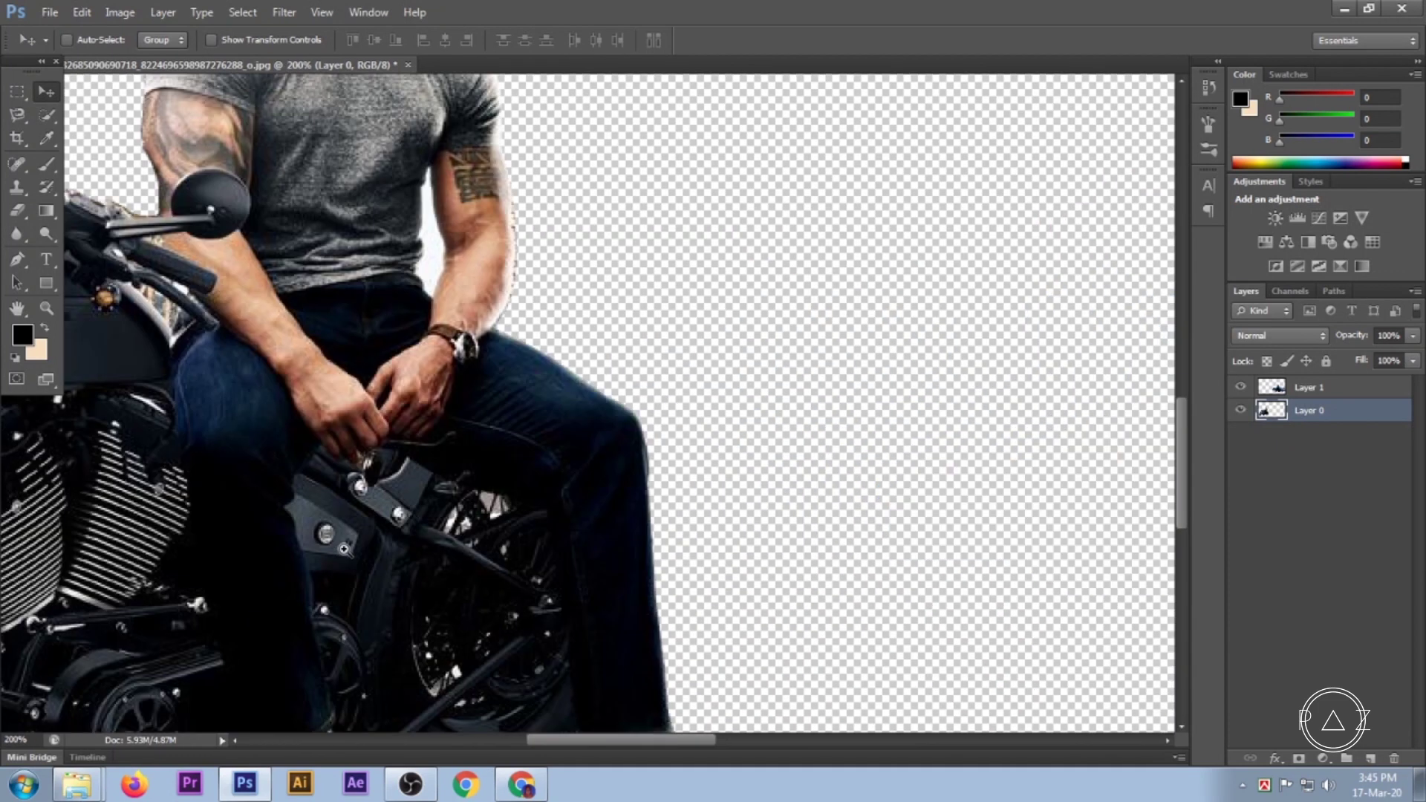
drag(344, 548, 821, 476)
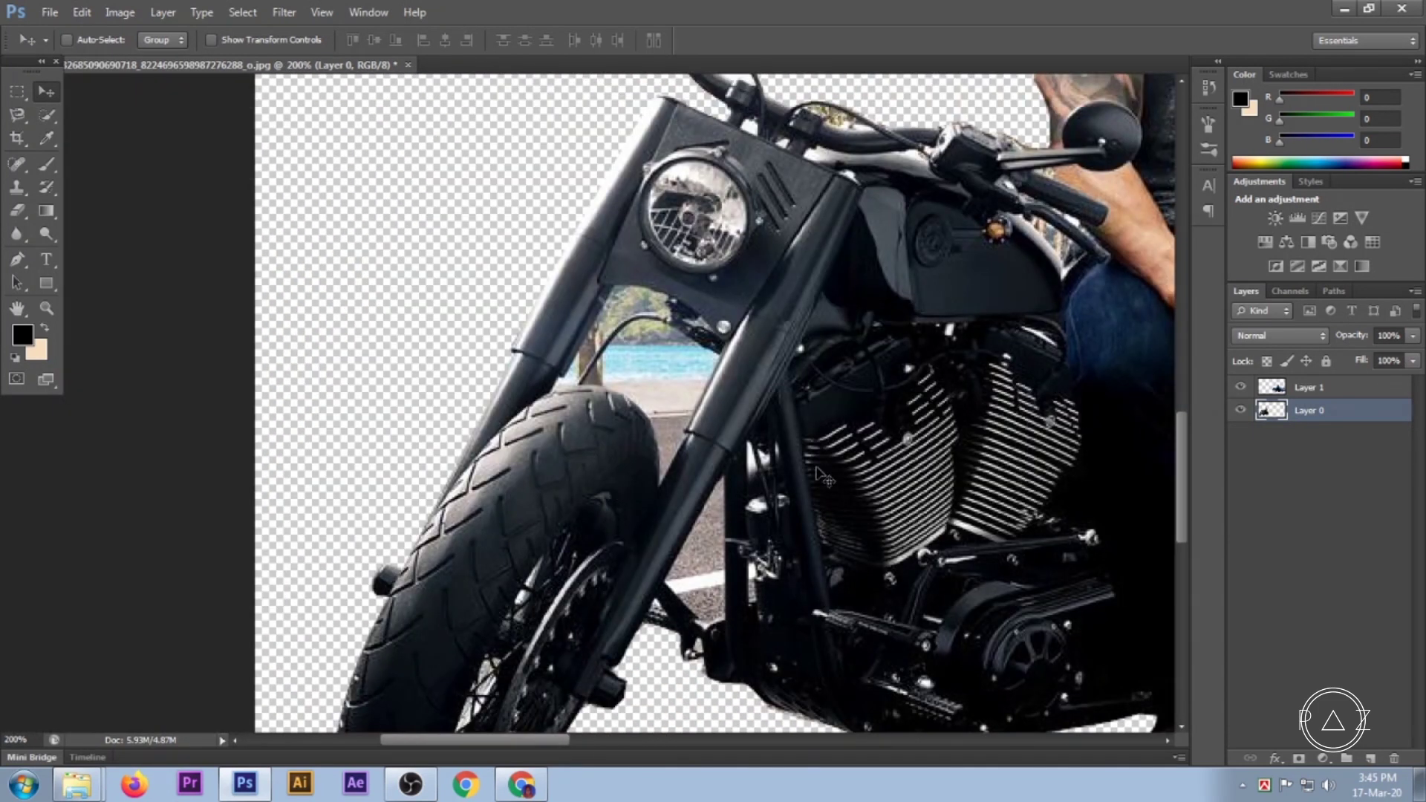
scroll(846, 442, down, 1)
scroll(841, 434, down, 1)
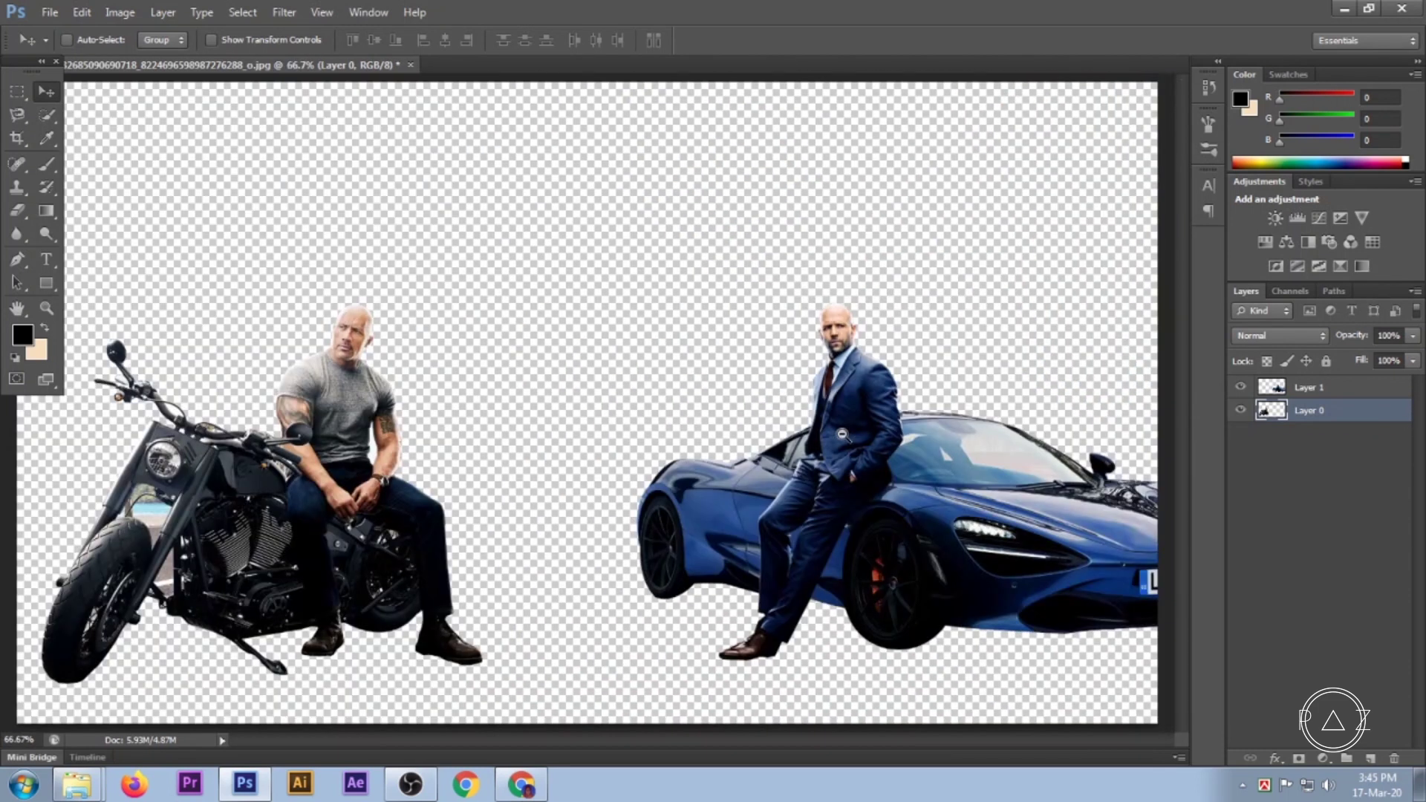
click(349, 446)
click(438, 438)
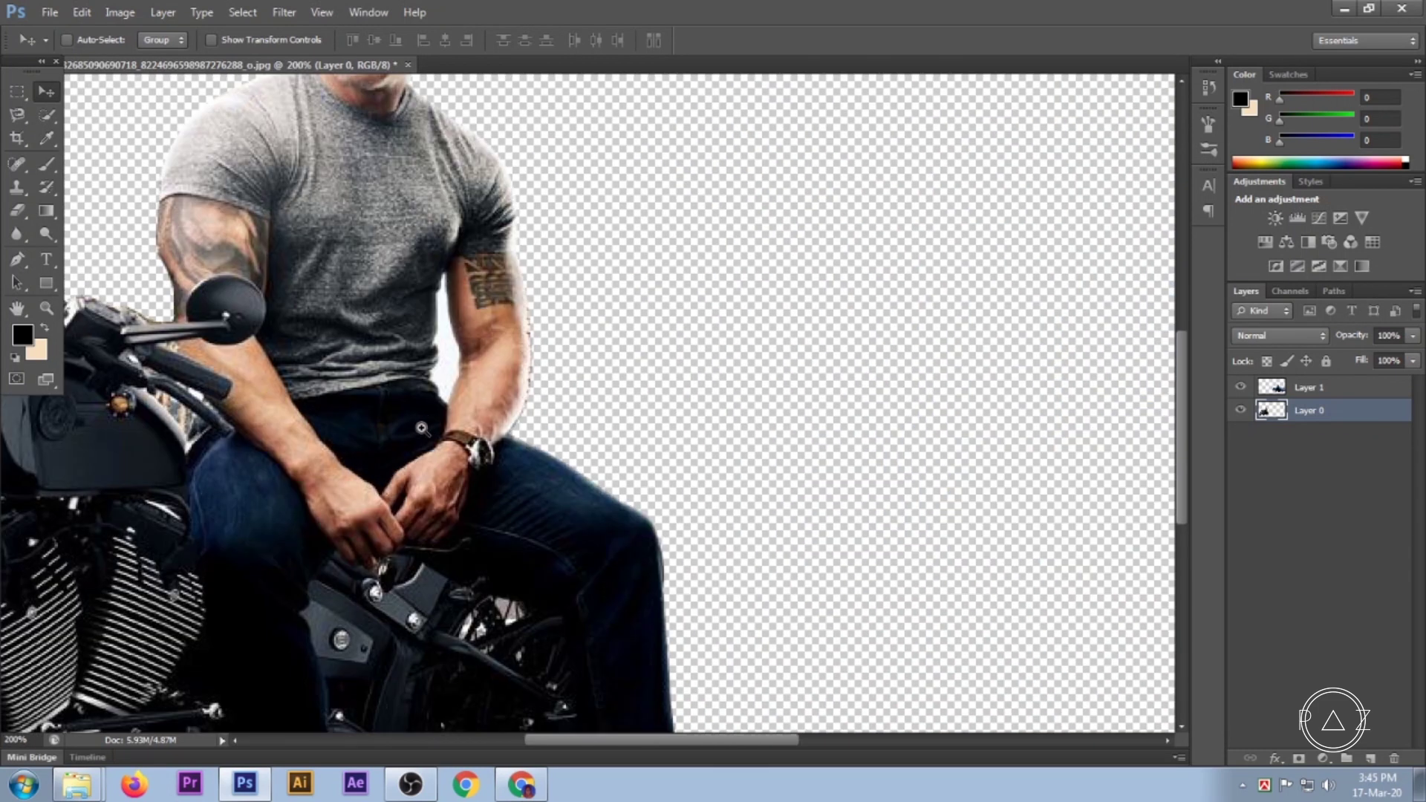
click(440, 385)
click(417, 362)
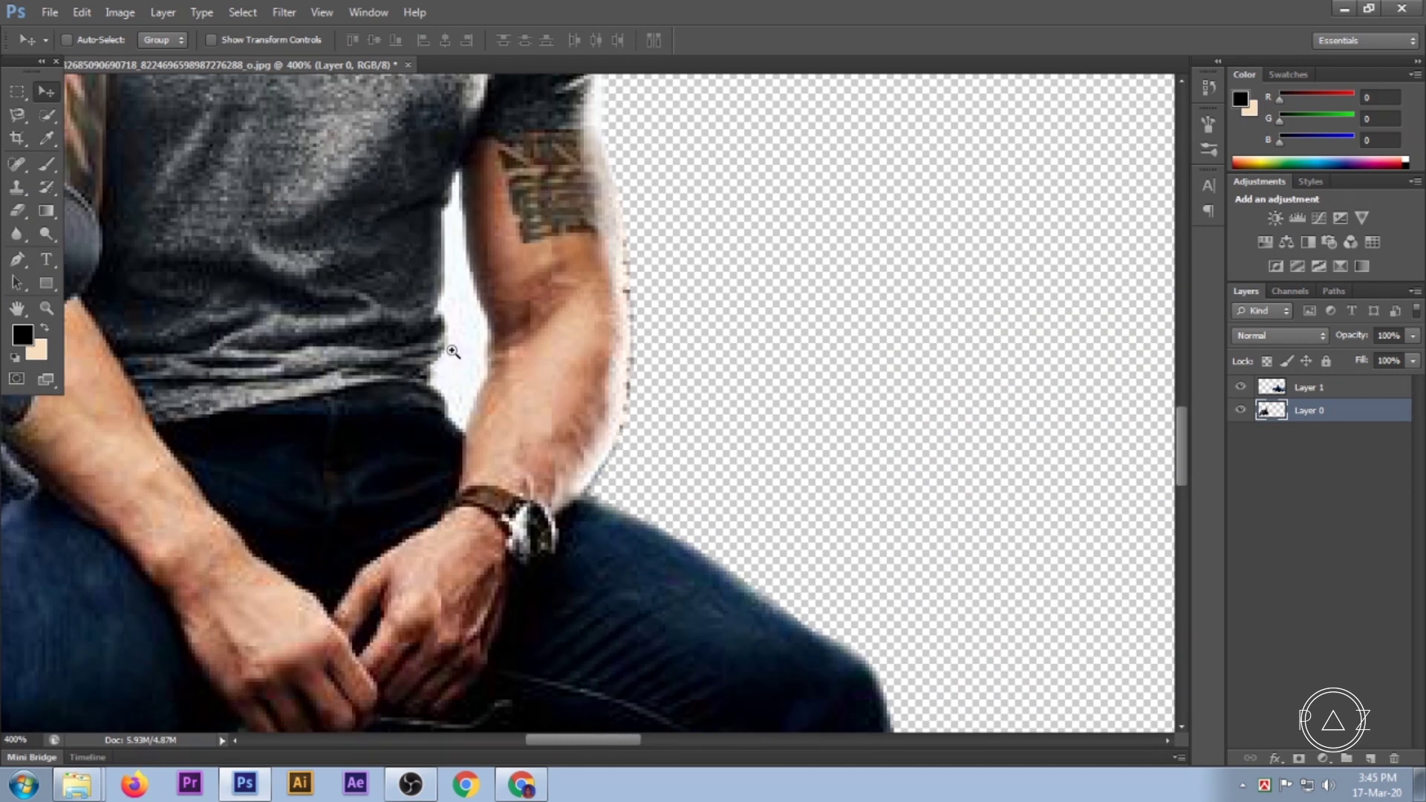
click(452, 350)
scroll(468, 380, up, 1)
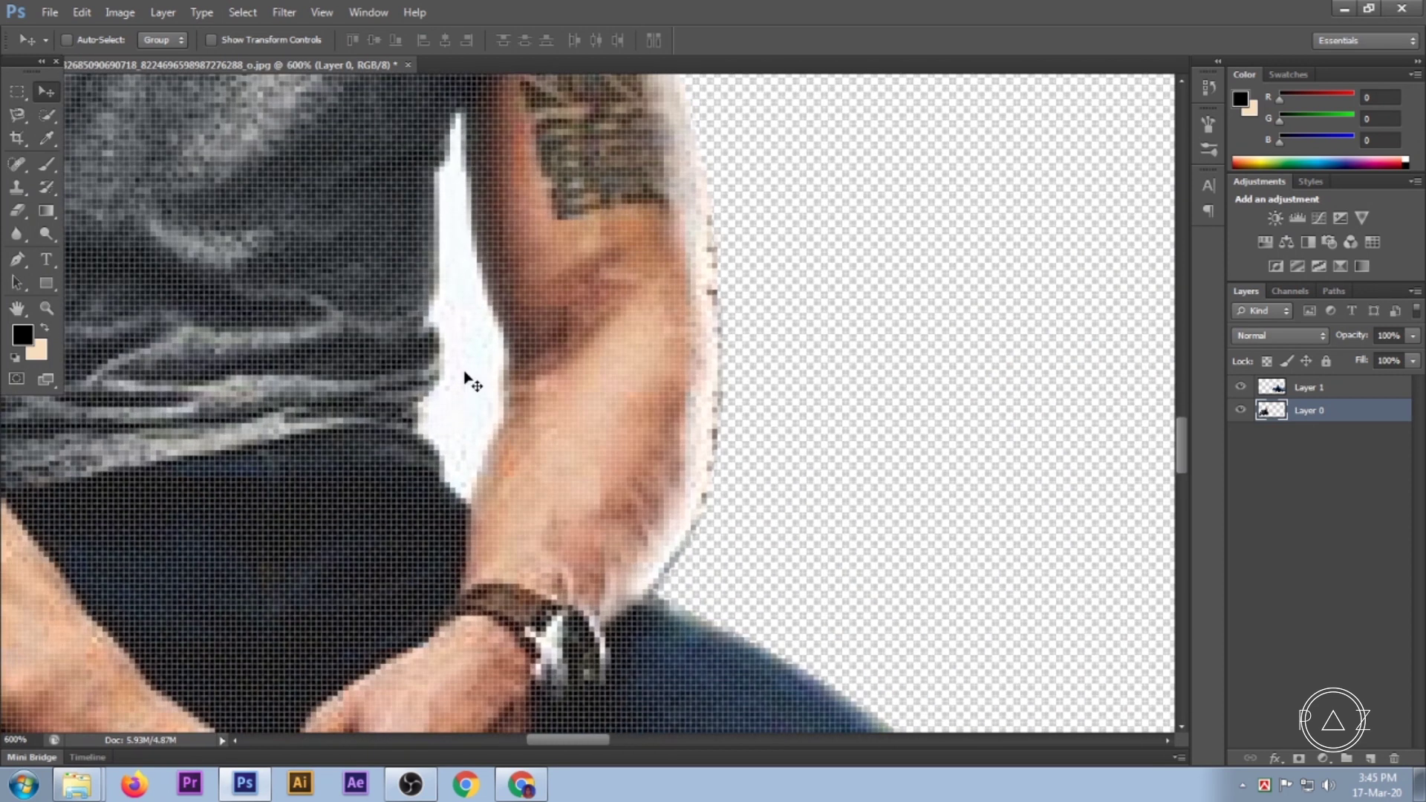
scroll(468, 377, up, 1)
scroll(476, 371, up, 2)
scroll(479, 368, up, 1)
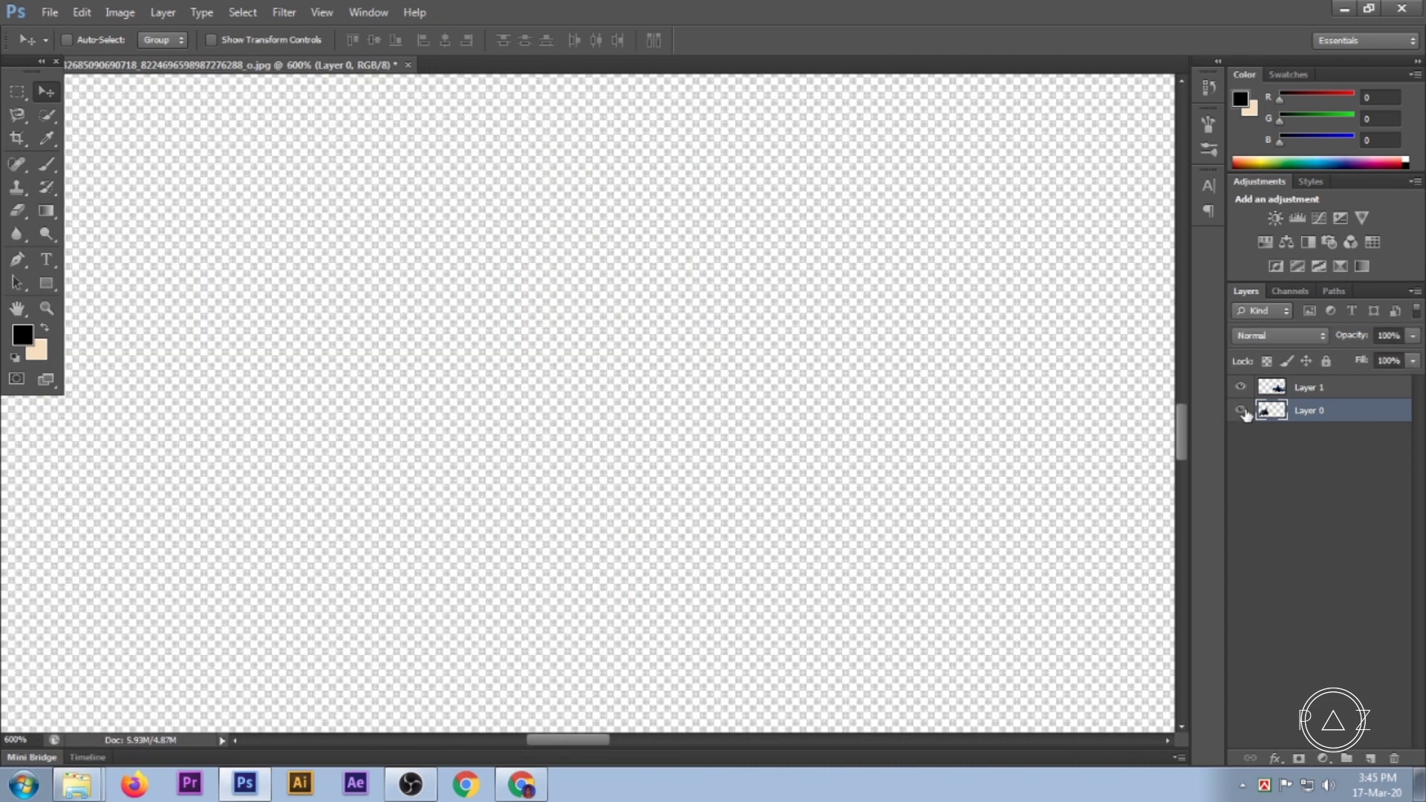
click(1241, 410)
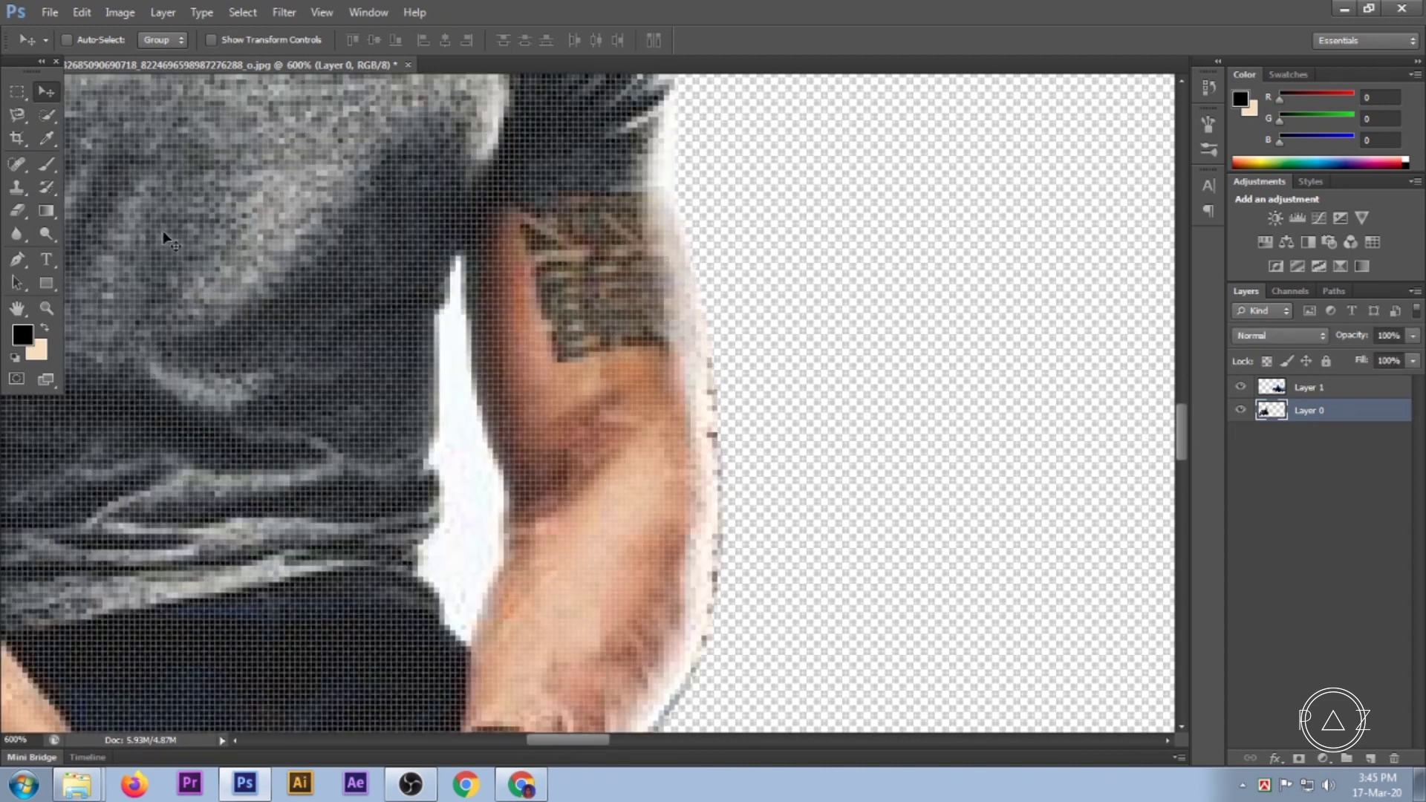
click(5, 270)
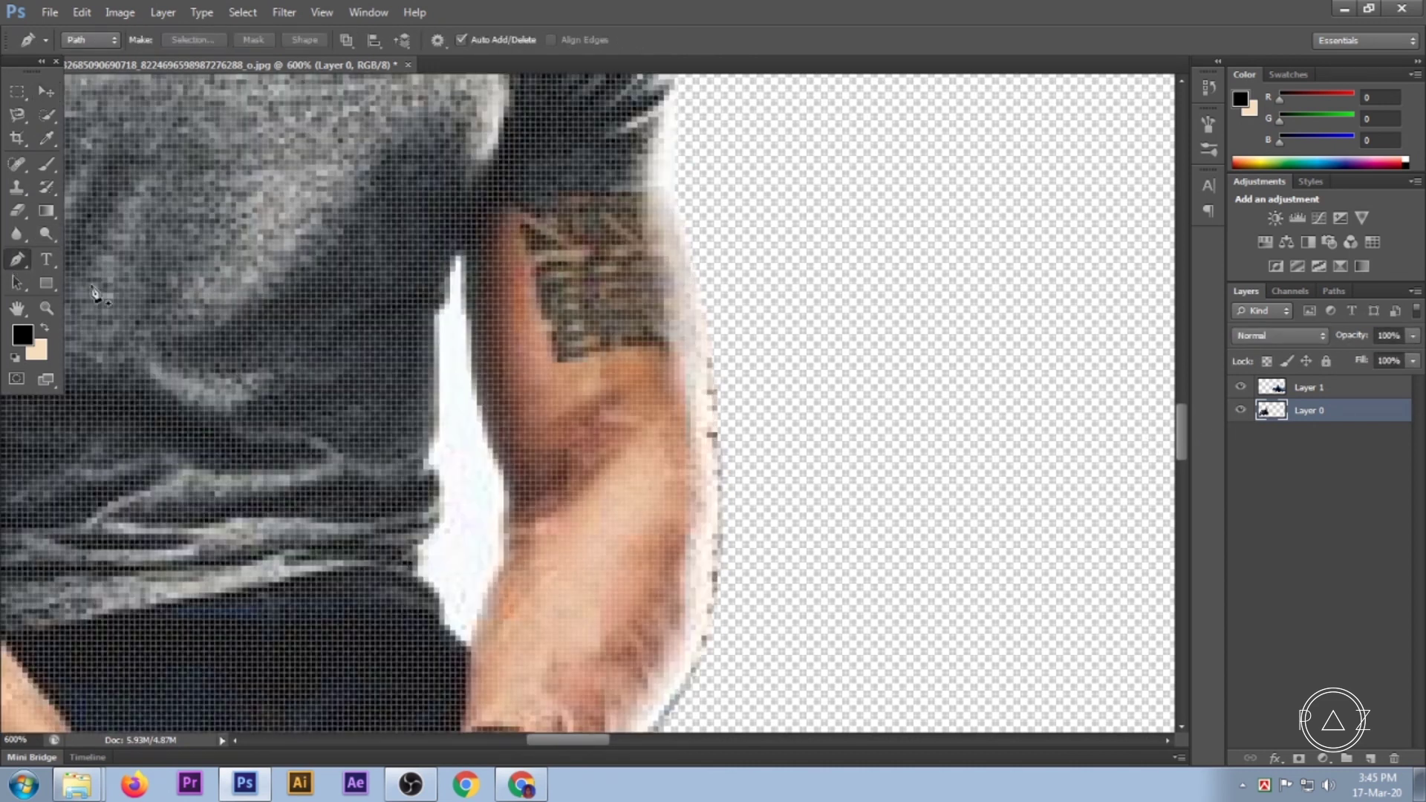
Pen-trace the white gap down along the edge of the rider's right arm.
click(459, 262)
click(460, 320)
click(467, 357)
click(488, 453)
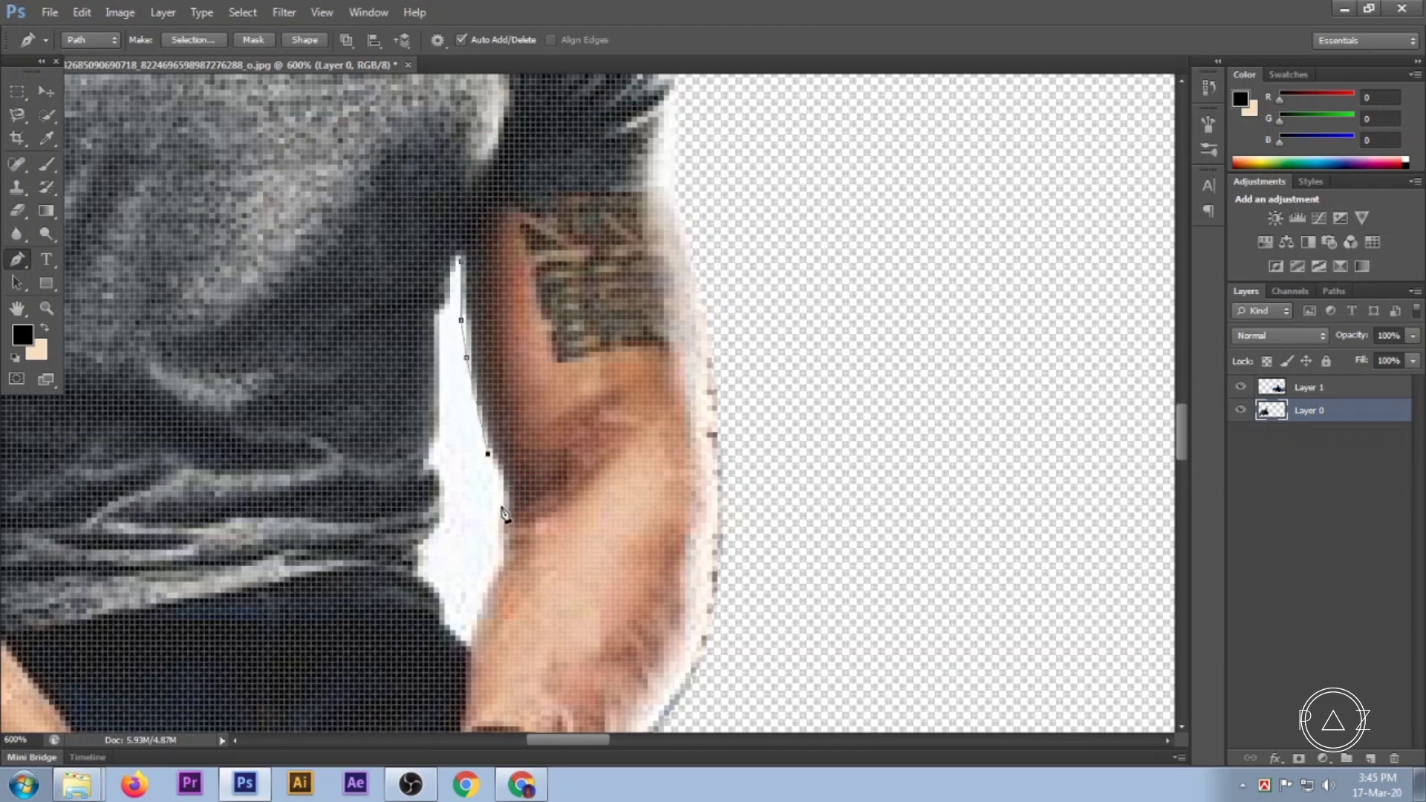
click(505, 509)
scroll(500, 505, down, 3)
click(494, 458)
click(483, 485)
click(471, 517)
Close the outline up the shirt edge, delete the white gap to transparency, and deselect.
click(446, 499)
click(423, 451)
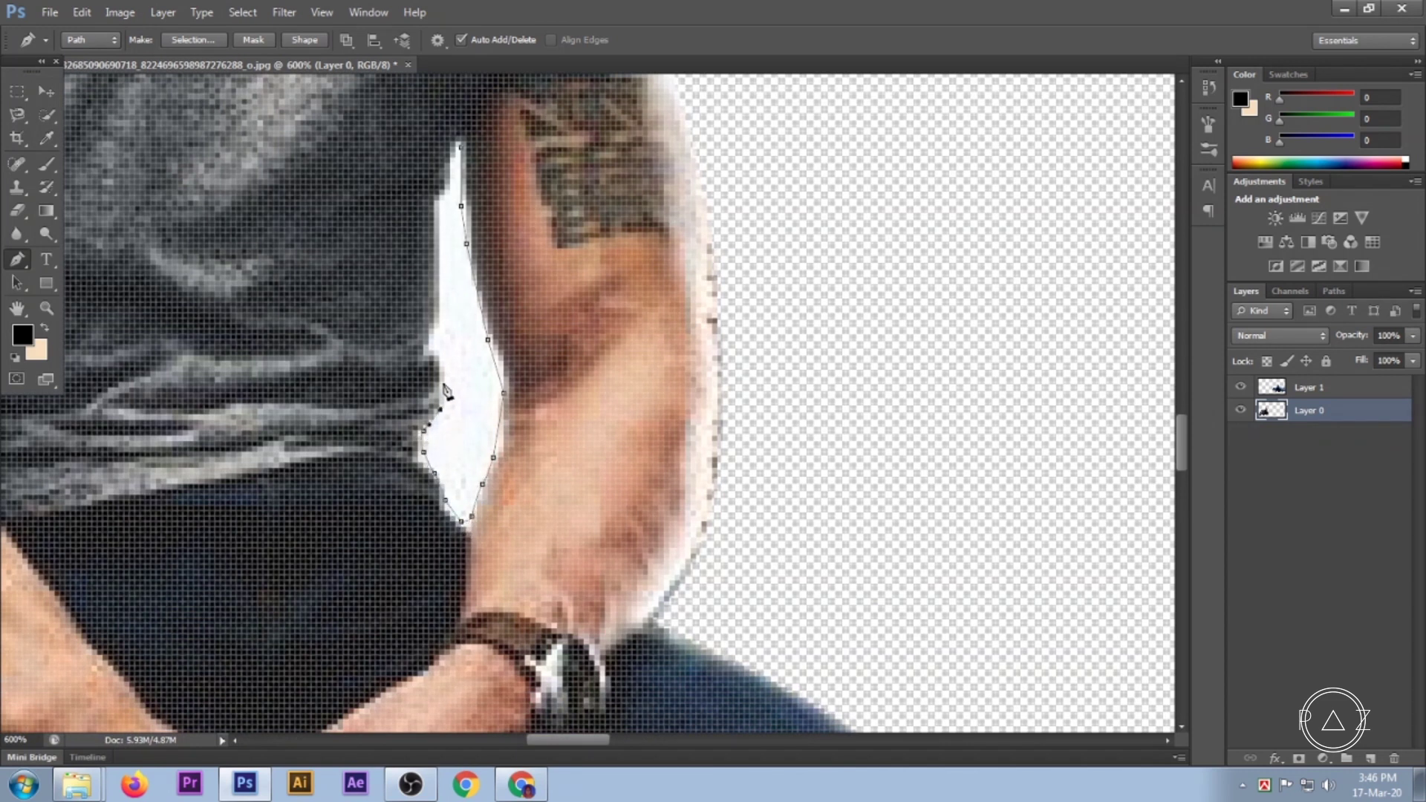
click(429, 343)
click(445, 280)
click(441, 217)
click(456, 165)
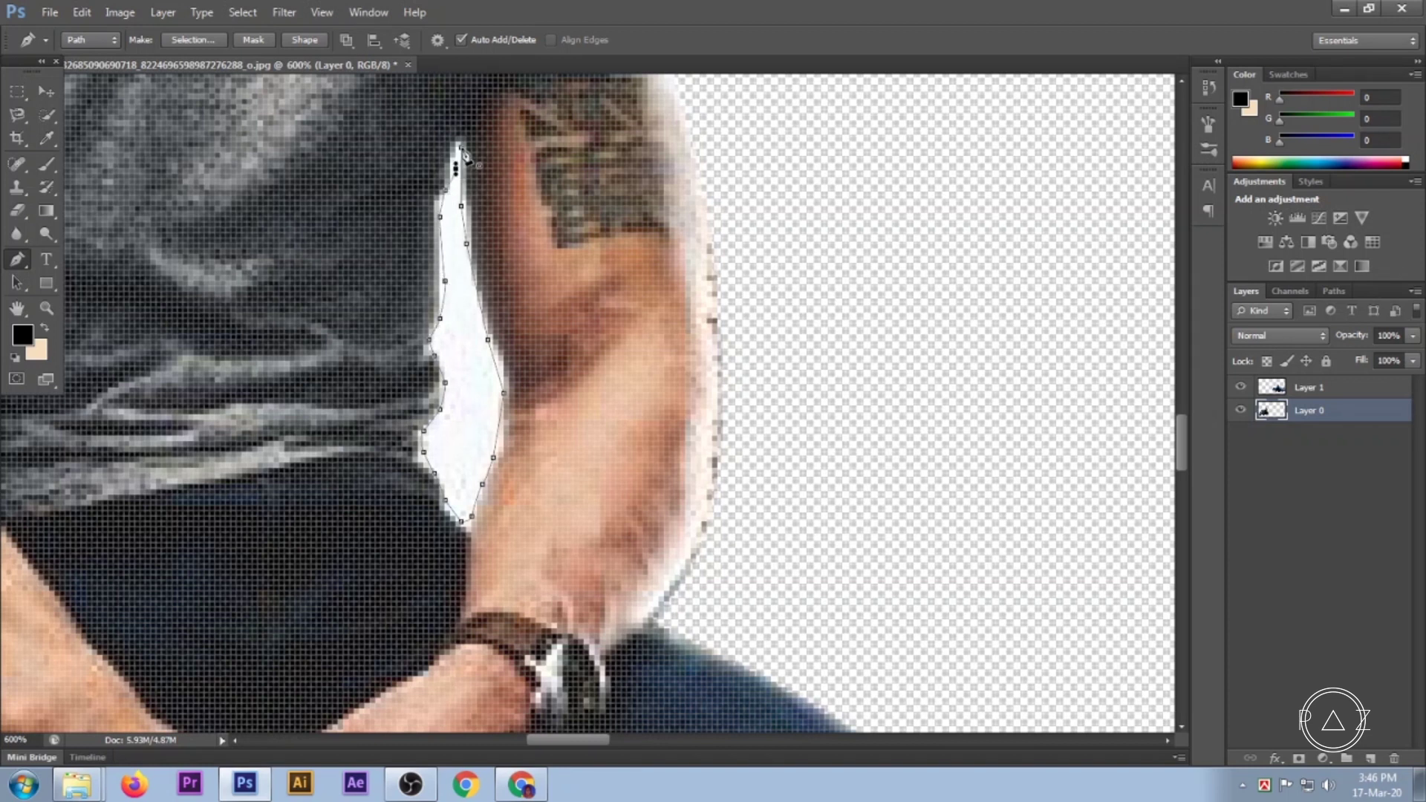
key(ctrl+Return)
key(Delete)
key(ctrl+d)
alt+scroll(309, 506, down, 5)
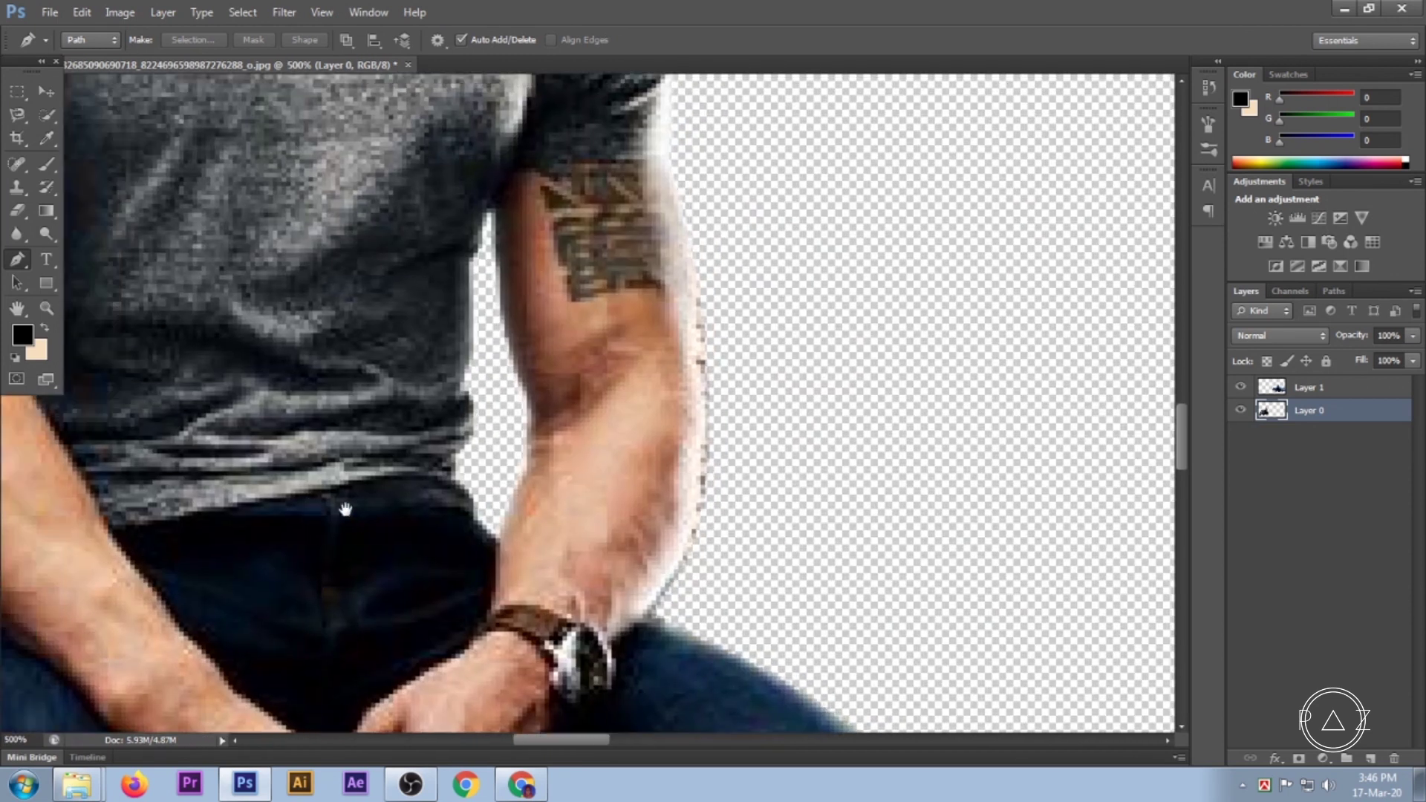
Pen-trace the leftover background patch by the handlebar and mirror and delete it.
drag(335, 510, 630, 487)
alt+scroll(630, 487, up, 4)
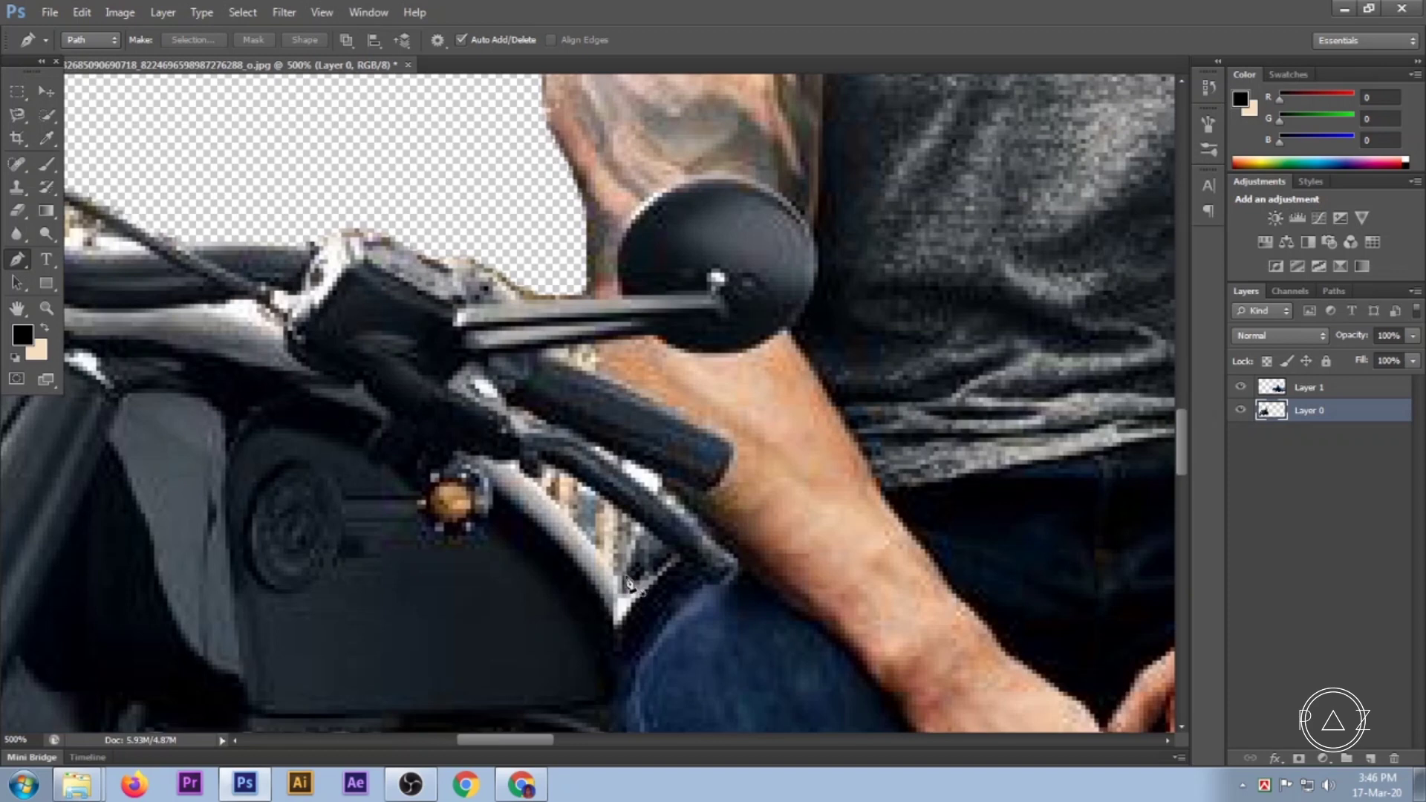
alt+scroll(625, 610, down, 2)
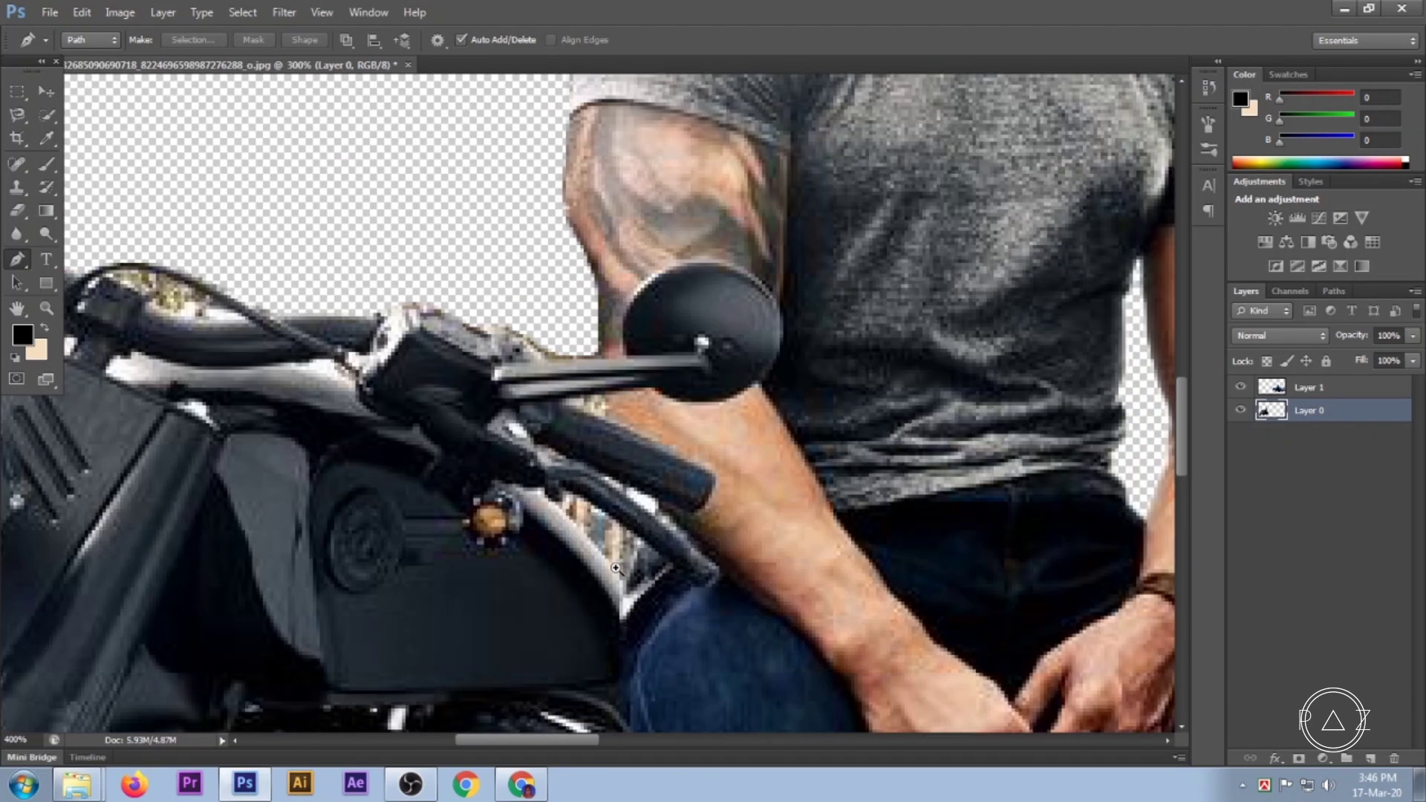
alt+scroll(616, 599, up, 1)
alt+scroll(632, 591, up, 1)
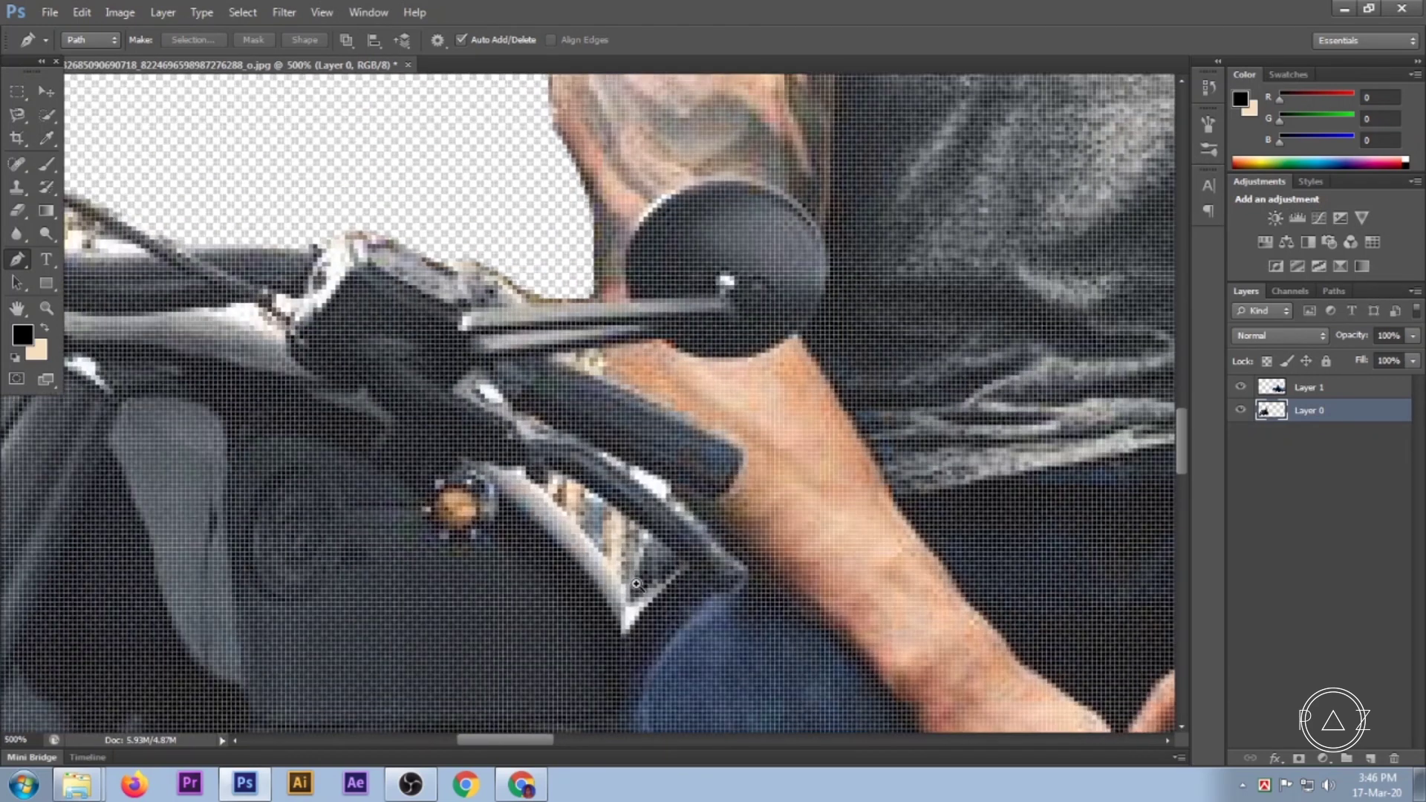
alt+scroll(639, 590, up, 1)
click(629, 626)
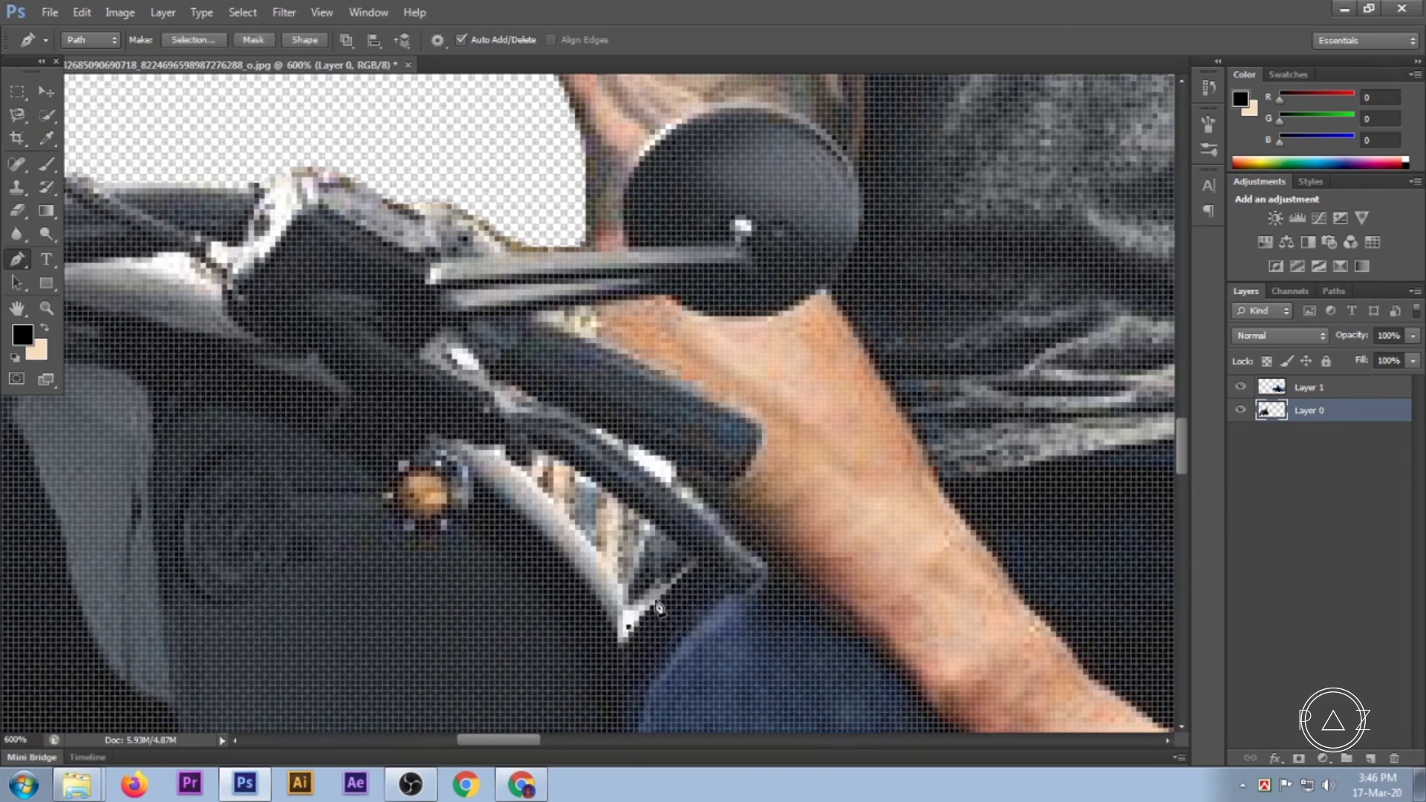
click(683, 553)
click(655, 520)
click(586, 477)
click(613, 573)
click(628, 626)
key(ctrl+Return)
key(Delete)
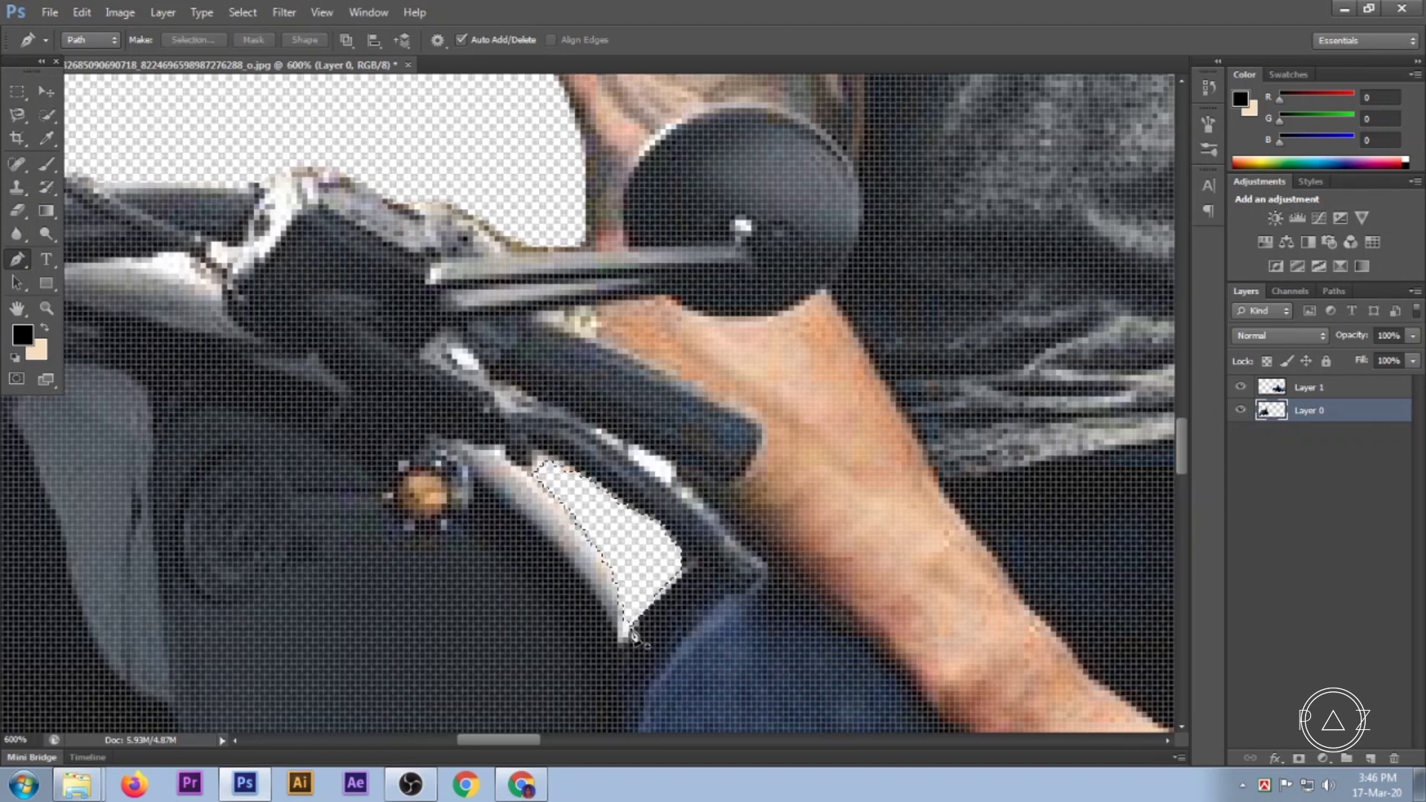
Outline the leftover background bits above the fuel tank and delete them.
alt+click(672, 544)
mouse_move(195, 394)
mouse_down()
mouse_move(564, 489)
mouse_move(703, 450)
mouse_up()
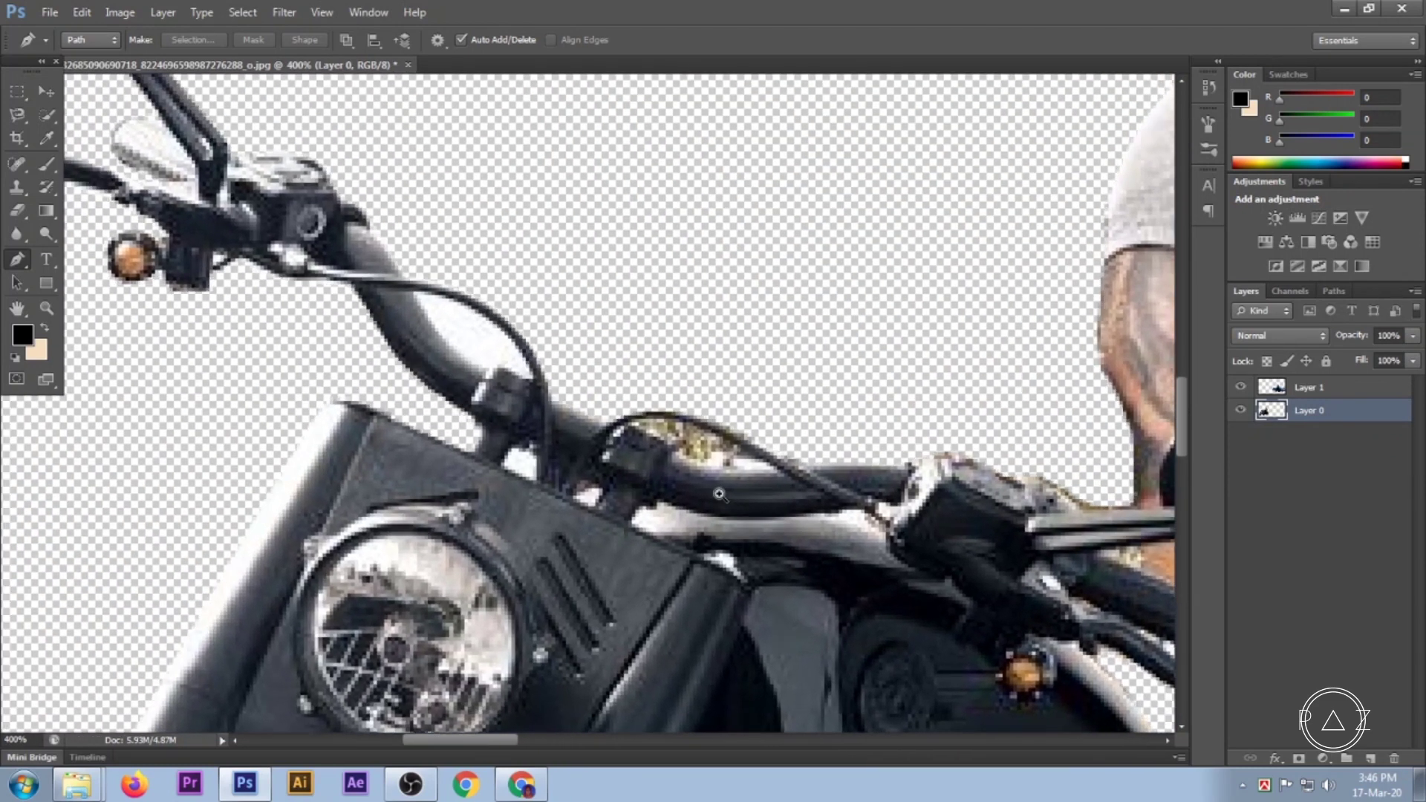
scroll(666, 426, up, 1)
click(617, 408)
click(666, 402)
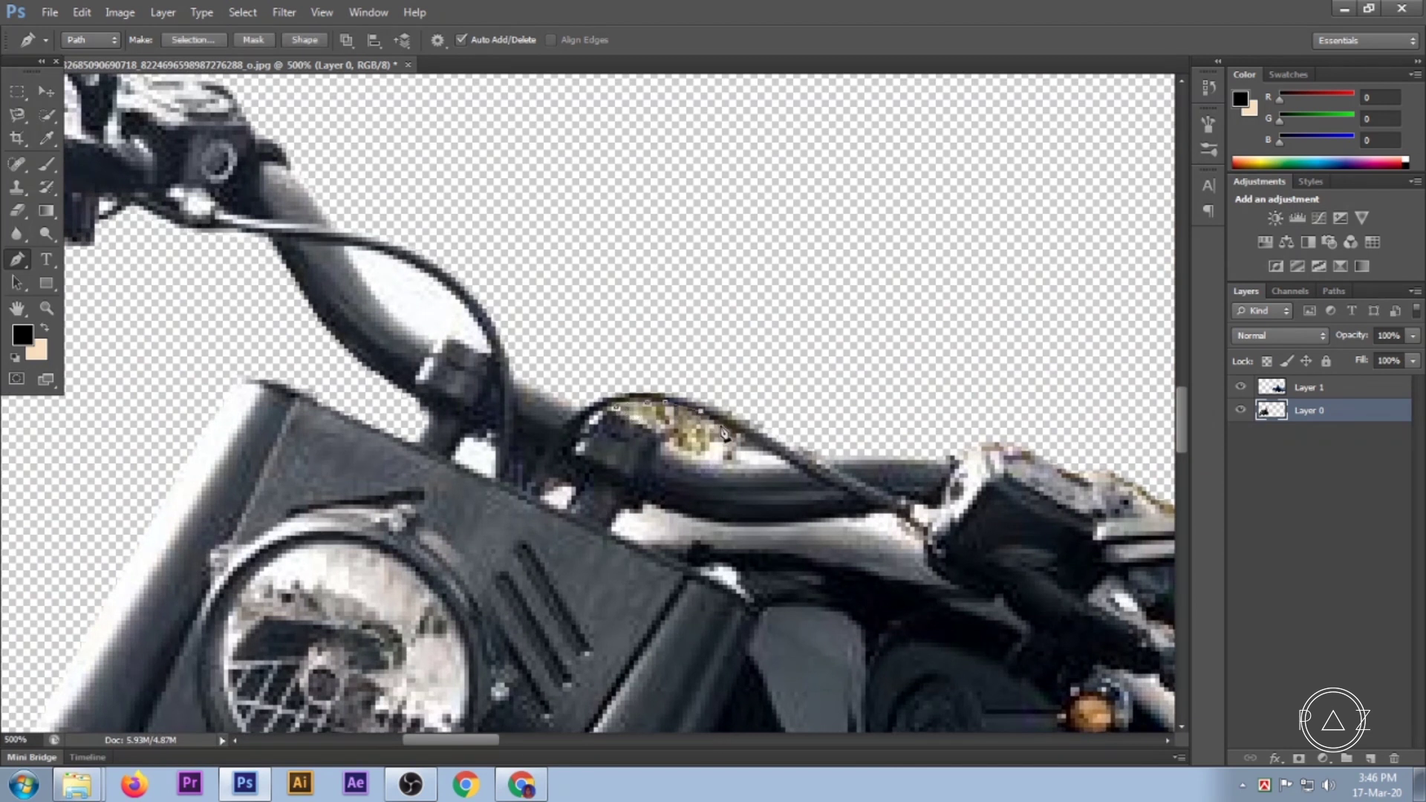
click(729, 428)
click(773, 451)
click(735, 459)
click(704, 455)
click(637, 426)
click(617, 414)
key(ctrl+Return)
key(Delete)
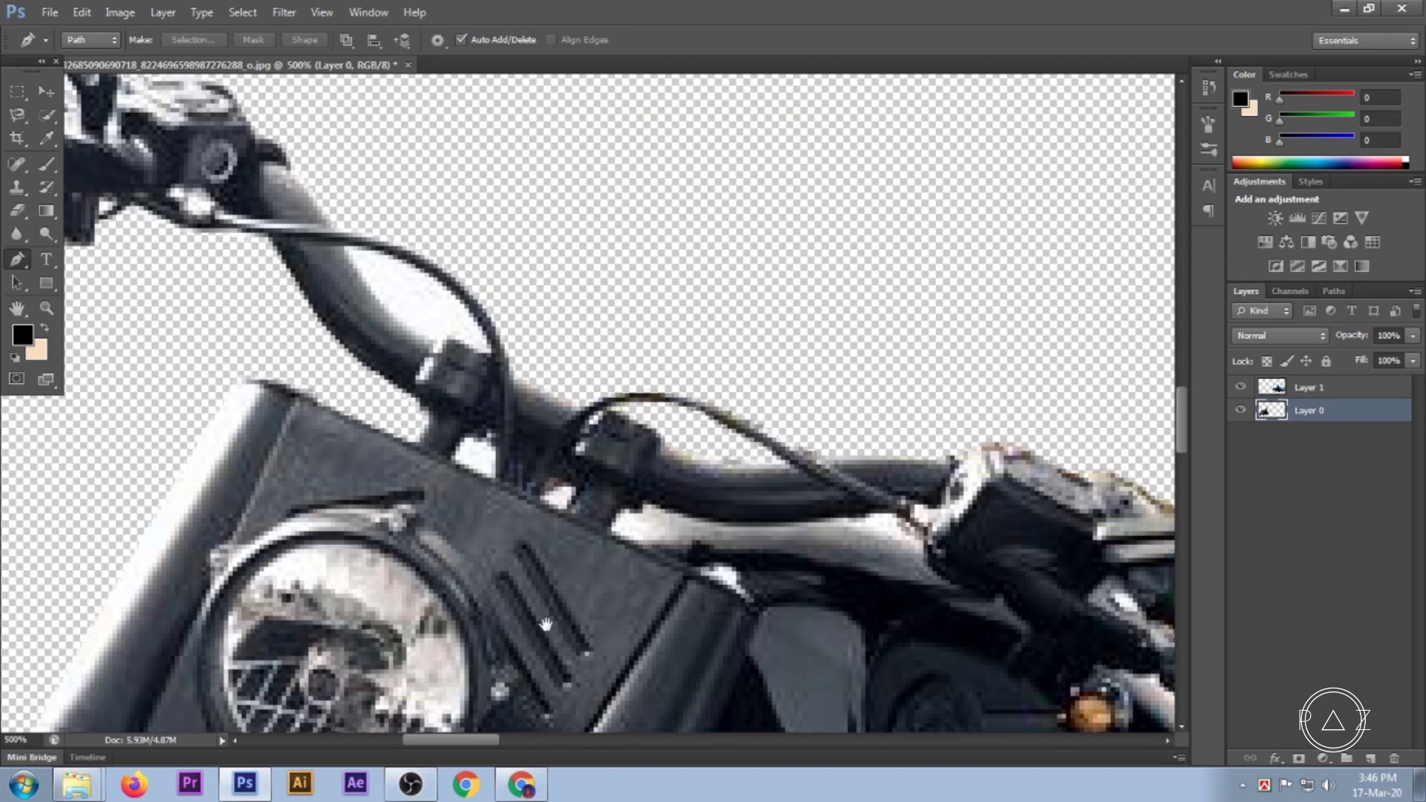
Pan to bring the headlight and the beach gap above the front tyre into view.
drag(549, 609, 629, 321)
drag(550, 519, 649, 324)
drag(364, 541, 559, 357)
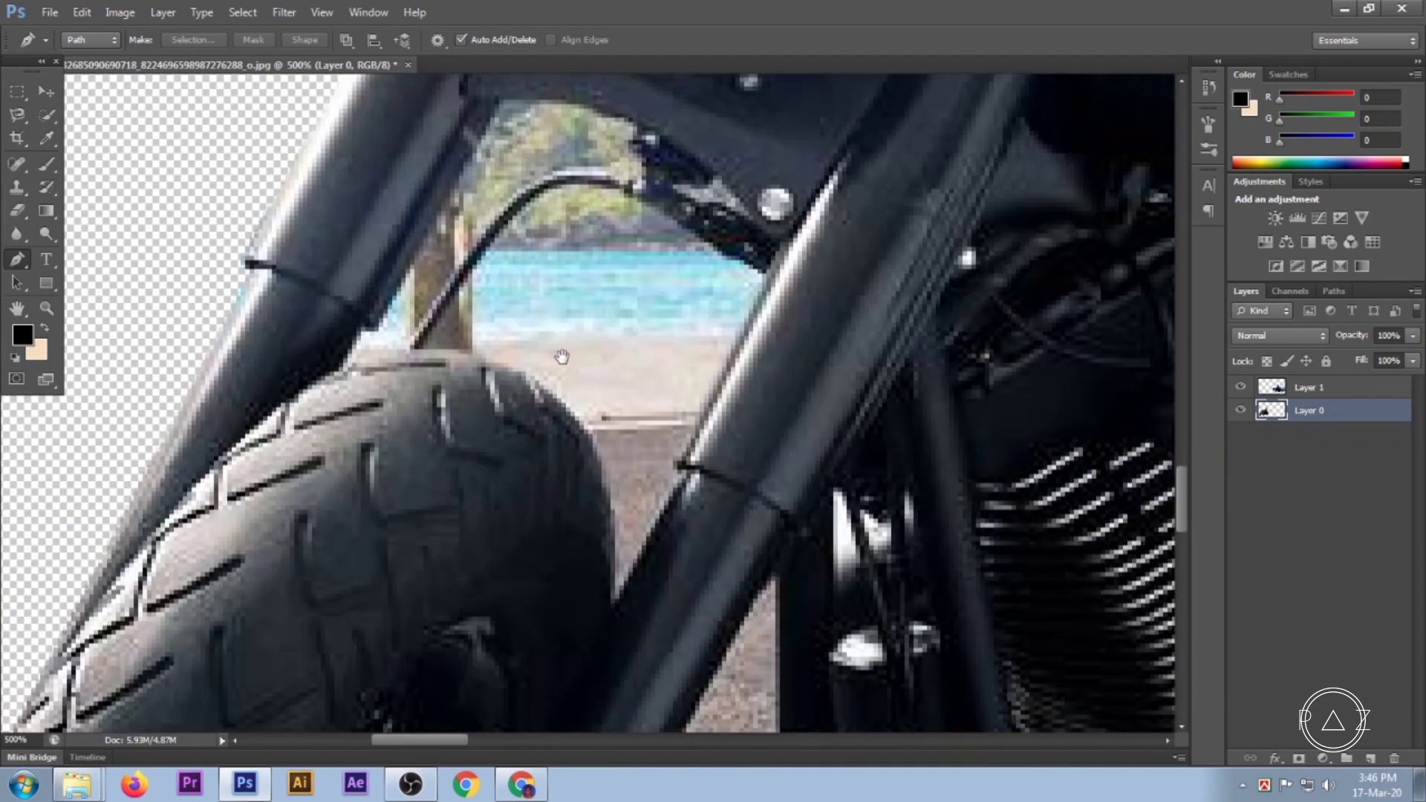
Outline the beach scenery between the front forks above the tyre and delete it.
click(418, 347)
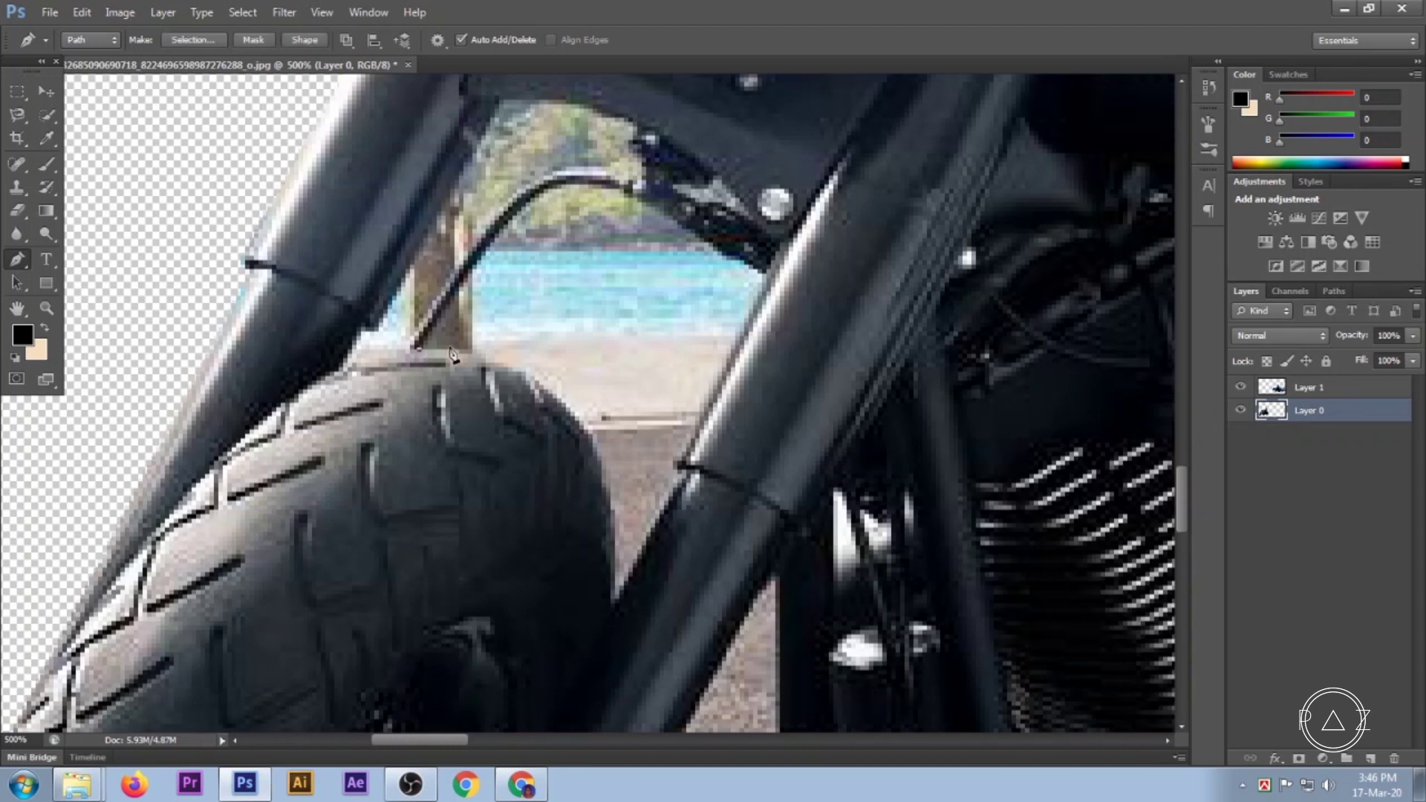
drag(584, 422, 606, 465)
alt+click(585, 422)
click(614, 535)
click(726, 344)
click(763, 278)
click(713, 242)
click(601, 194)
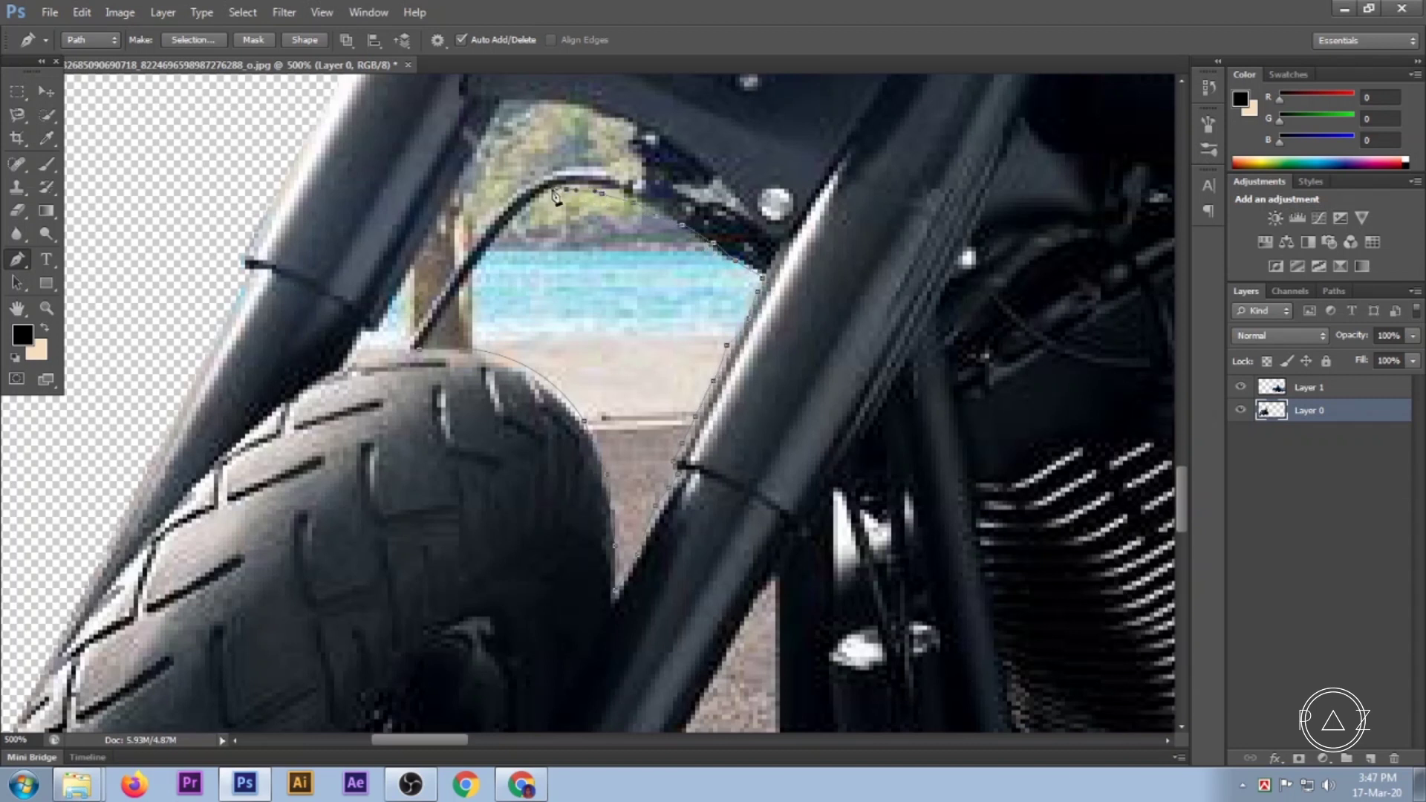
click(473, 262)
click(425, 355)
key(ctrl+Return)
key(Delete)
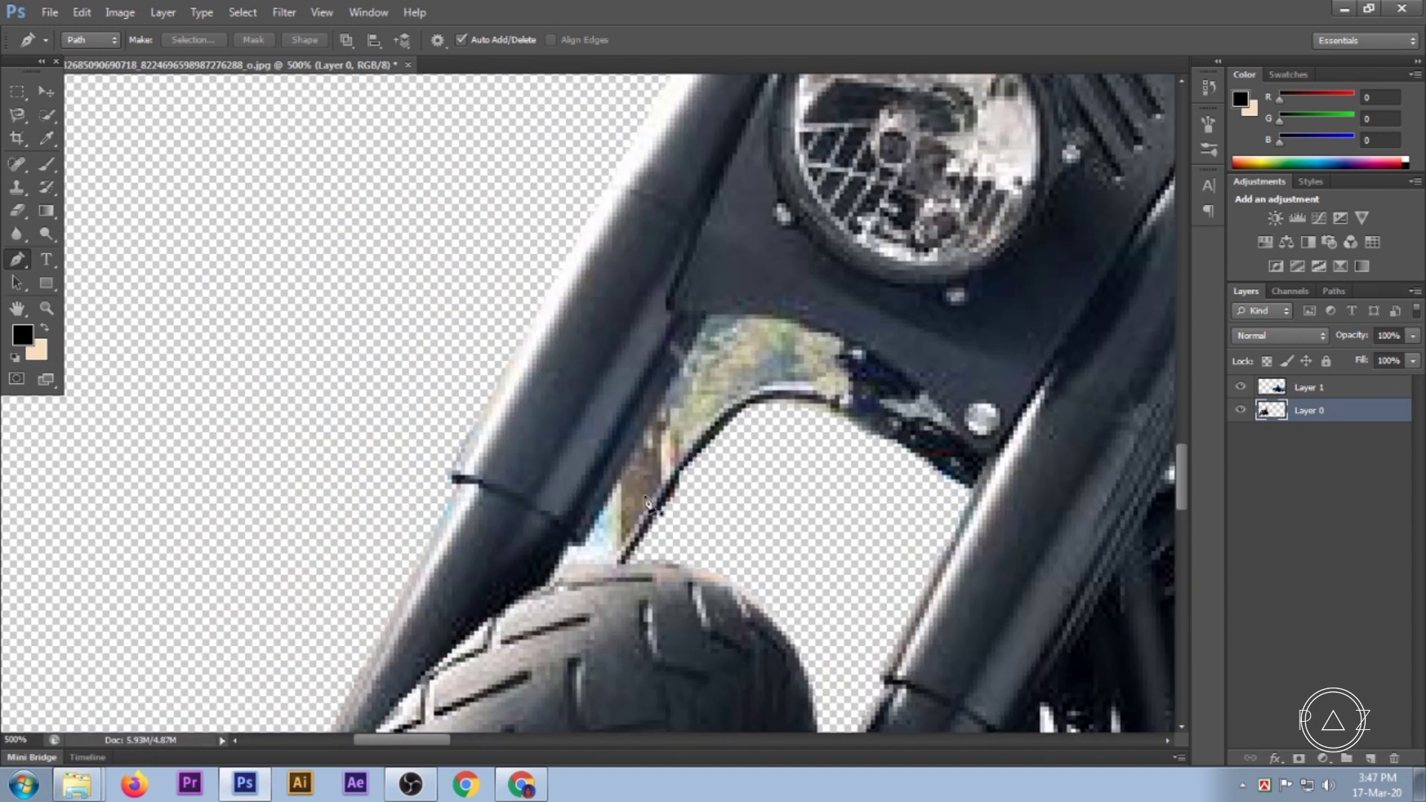
Outline the remaining gap below the headlight along its right and top edges.
click(562, 577)
click(609, 556)
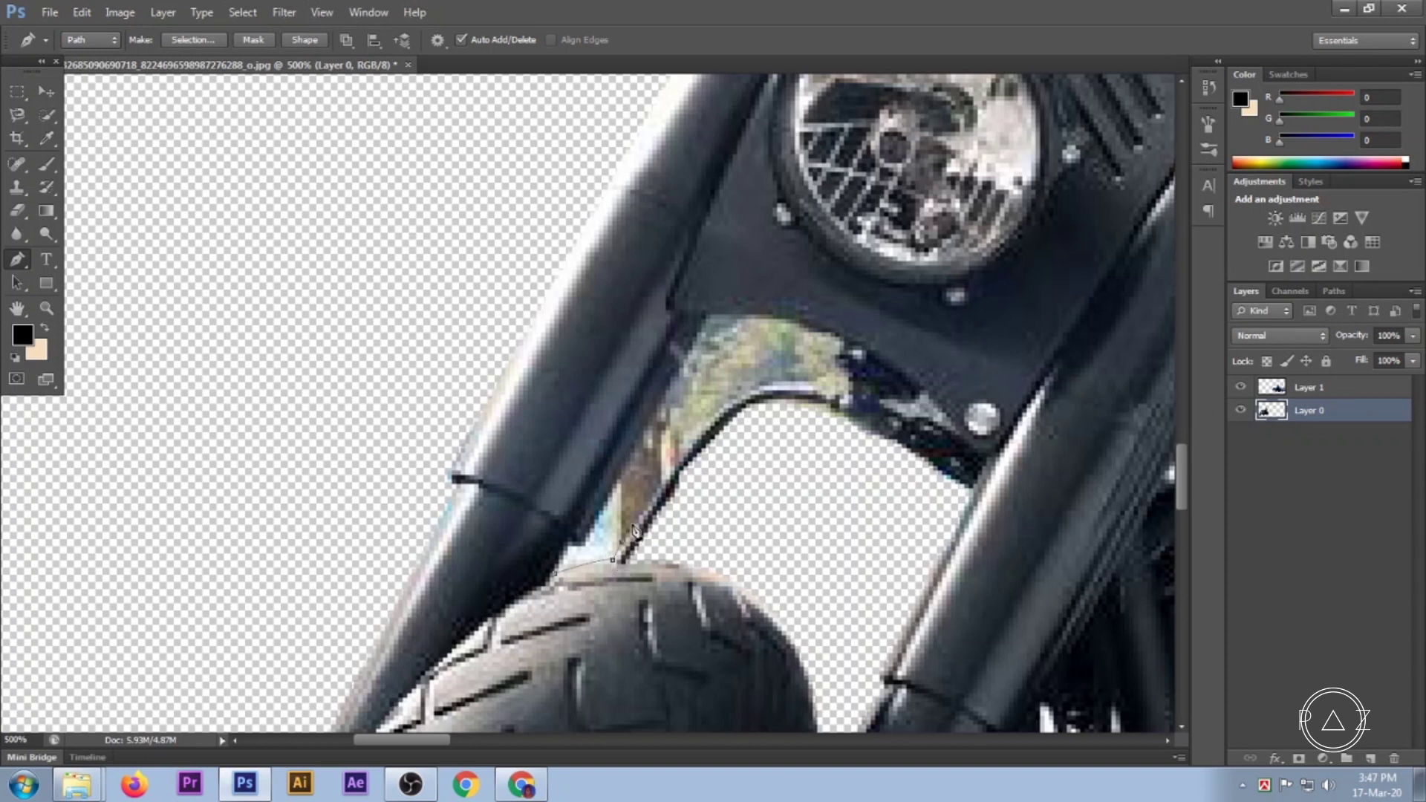
click(705, 422)
click(752, 390)
click(822, 381)
click(844, 389)
click(837, 346)
click(735, 318)
Close that outline down the left edge, delete the gap, deselect, and zoom out.
click(679, 364)
click(661, 398)
click(630, 449)
click(608, 492)
click(587, 542)
click(556, 580)
key(ctrl+Return)
key(Delete)
key(ctrl+d)
key(ctrl+minus)
key(ctrl+minus)
key(ctrl+minus)
key(ctrl+minus)
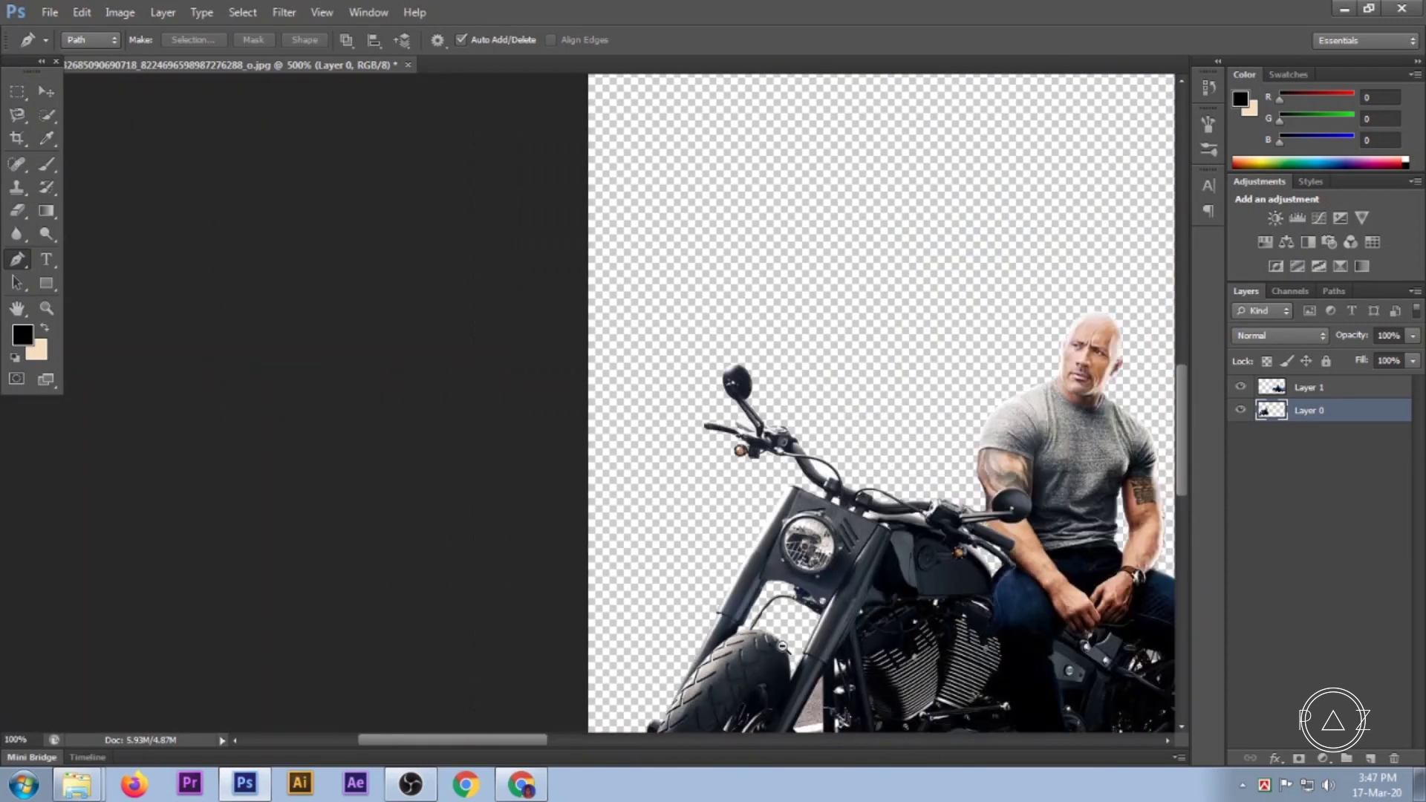
key(ctrl+minus)
Place the sunset road image from the source folder into the composition.
click(46, 90)
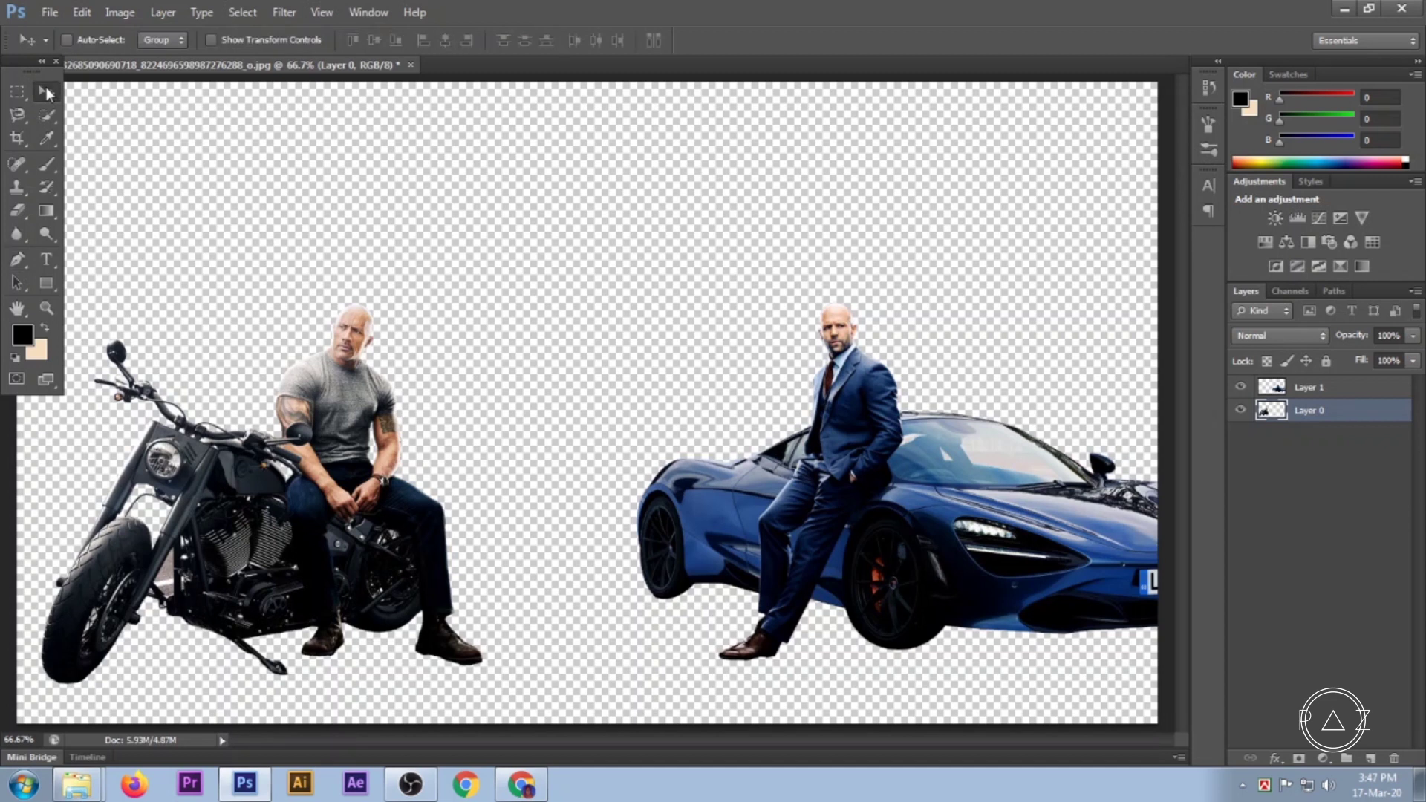
alt+click(687, 470)
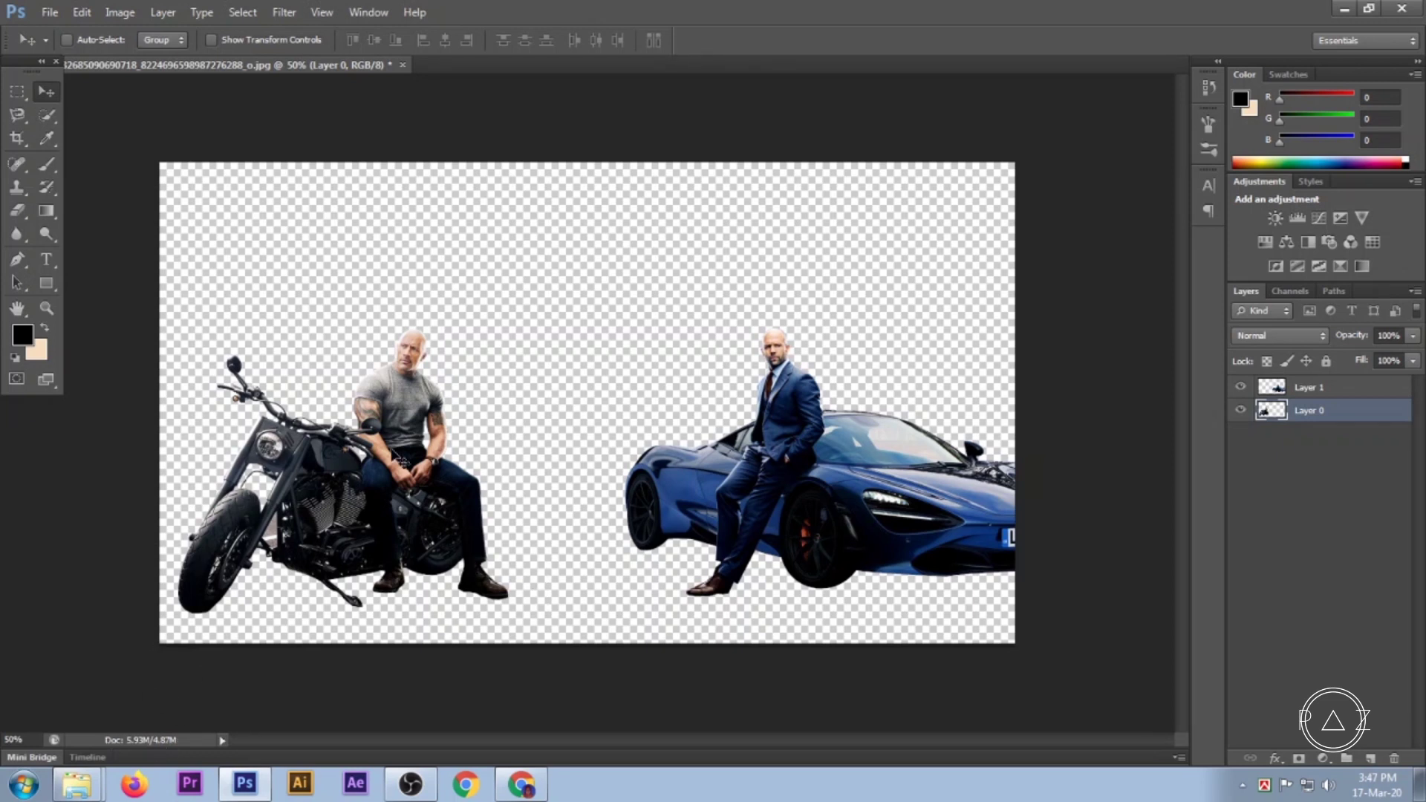
click(1333, 449)
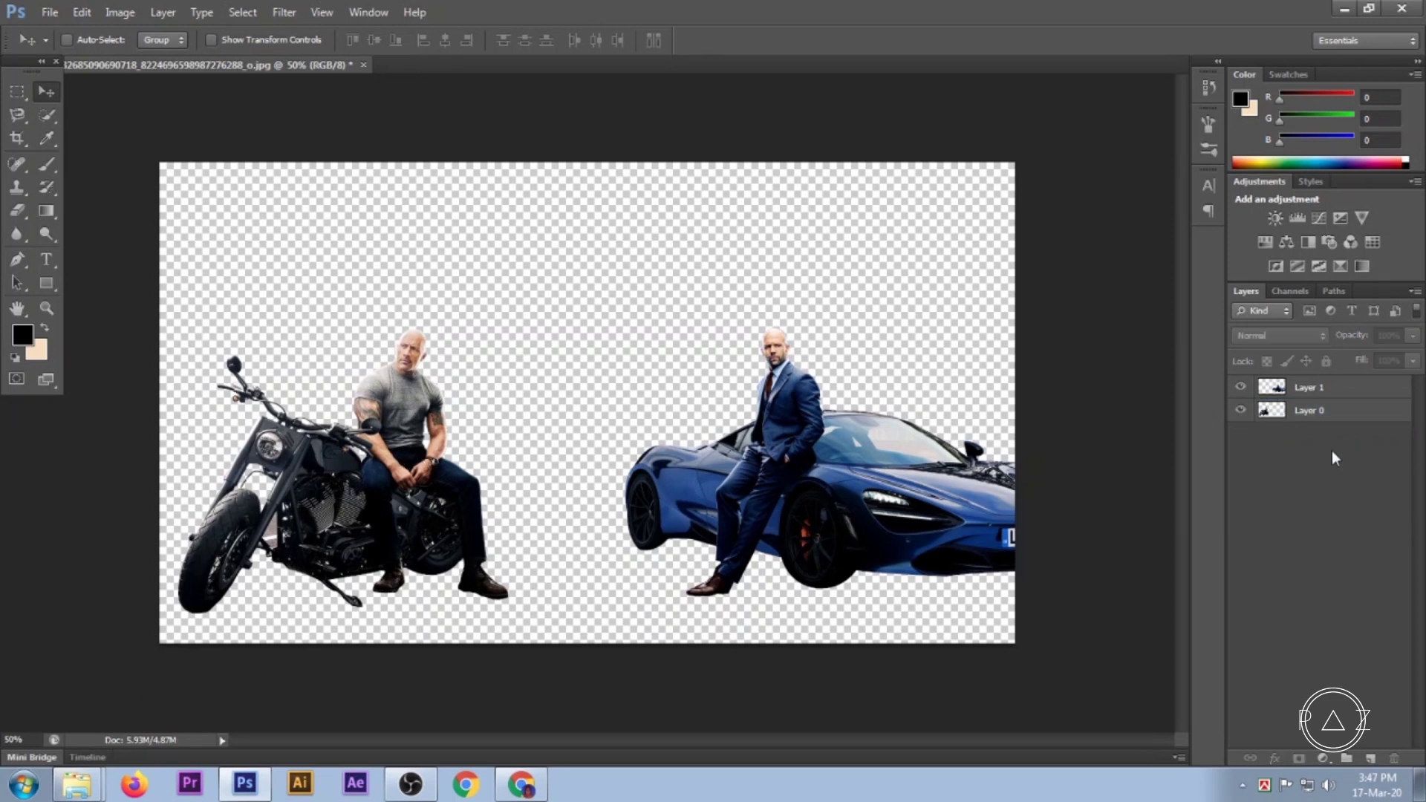
click(76, 784)
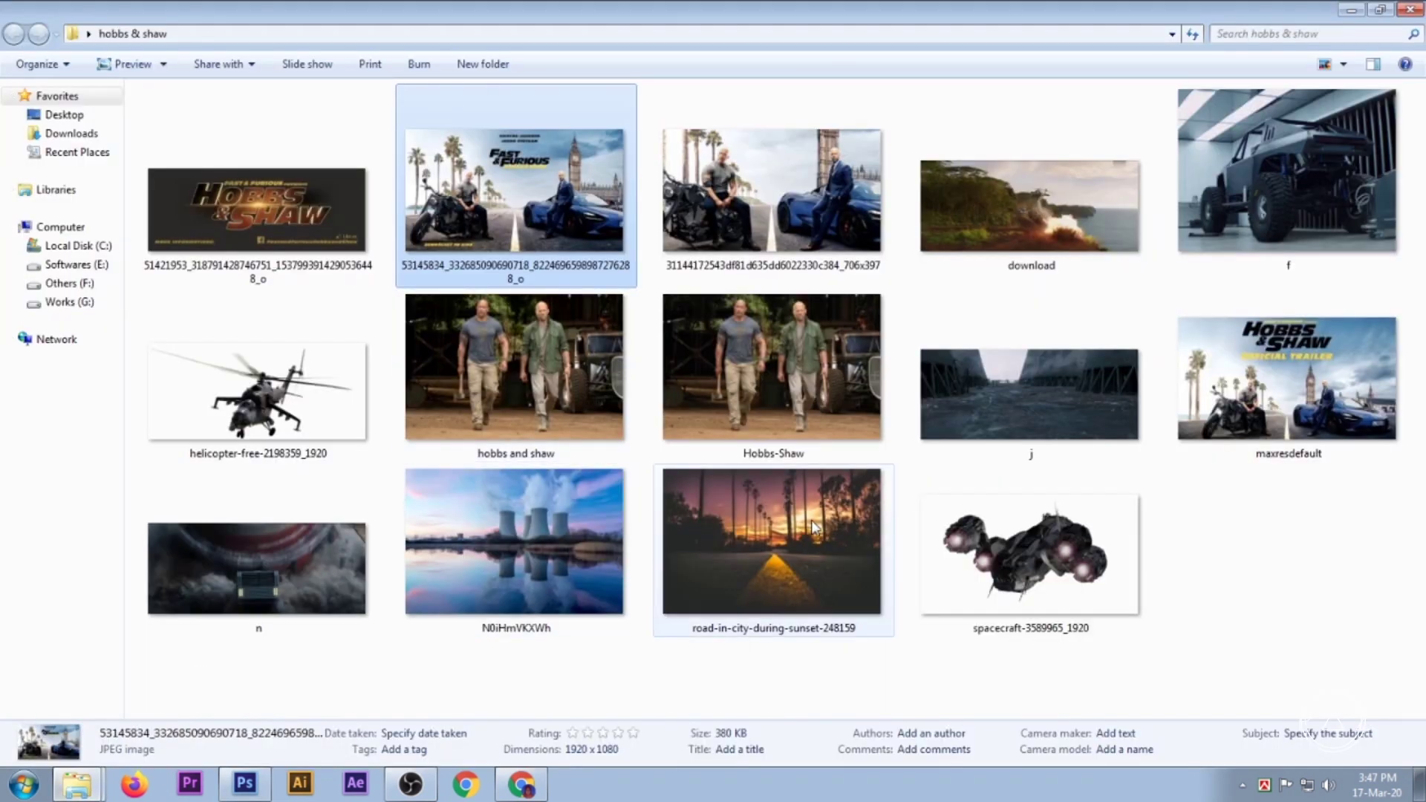
click(789, 520)
mouse_move(789, 520)
mouse_down()
mouse_move(667, 610)
mouse_move(742, 587)
mouse_up()
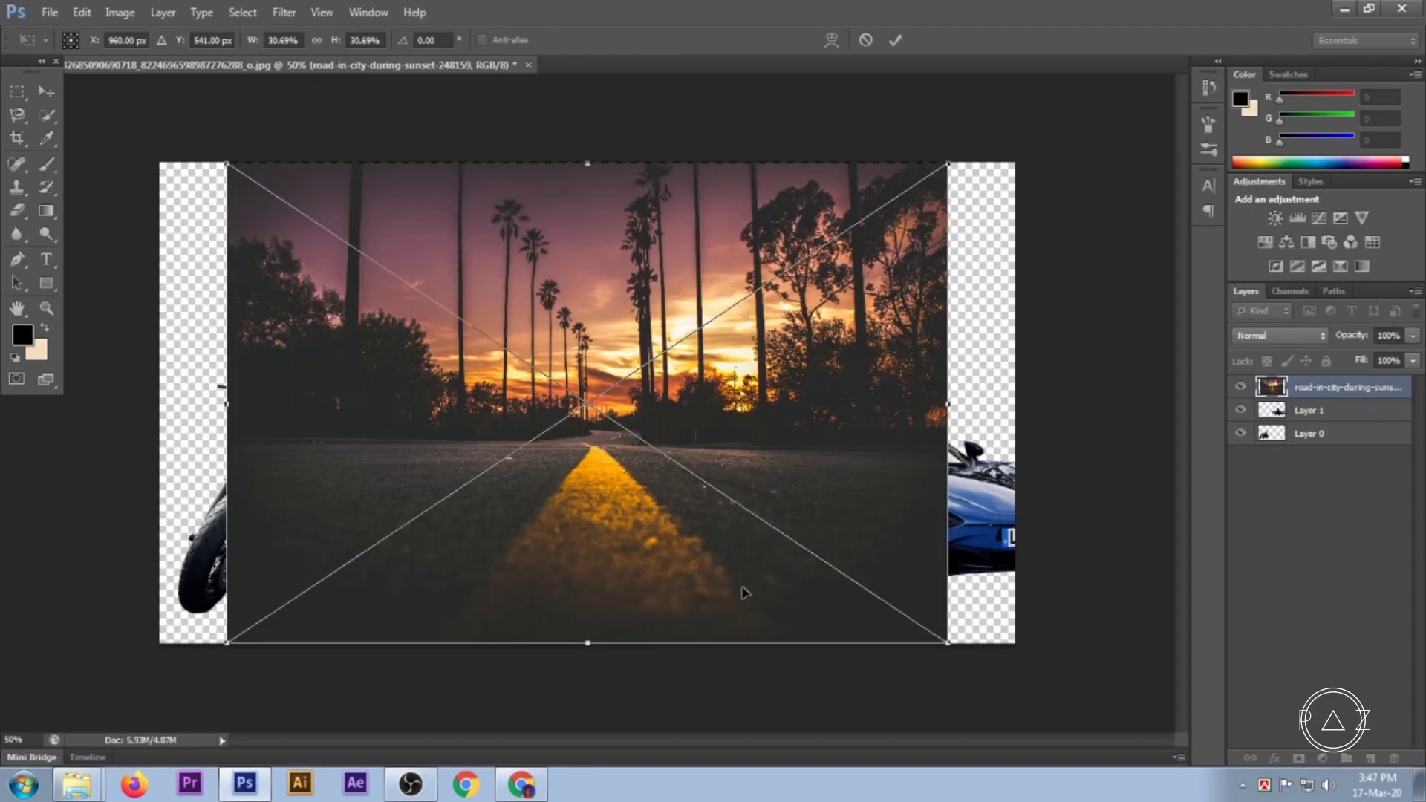
click(894, 43)
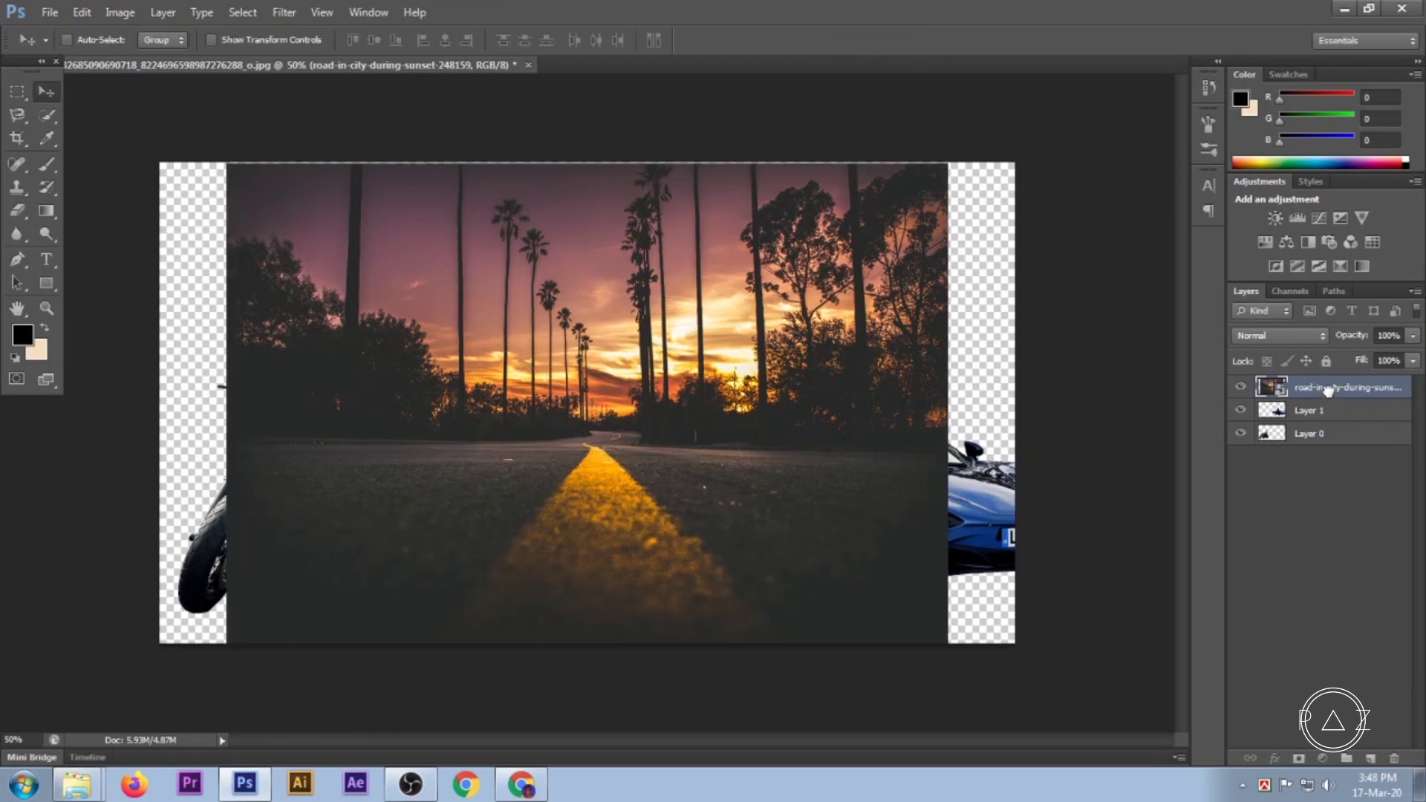
Move the road layer beneath both cutouts and rasterize it.
drag(1330, 387, 1334, 445)
double_click(1327, 434)
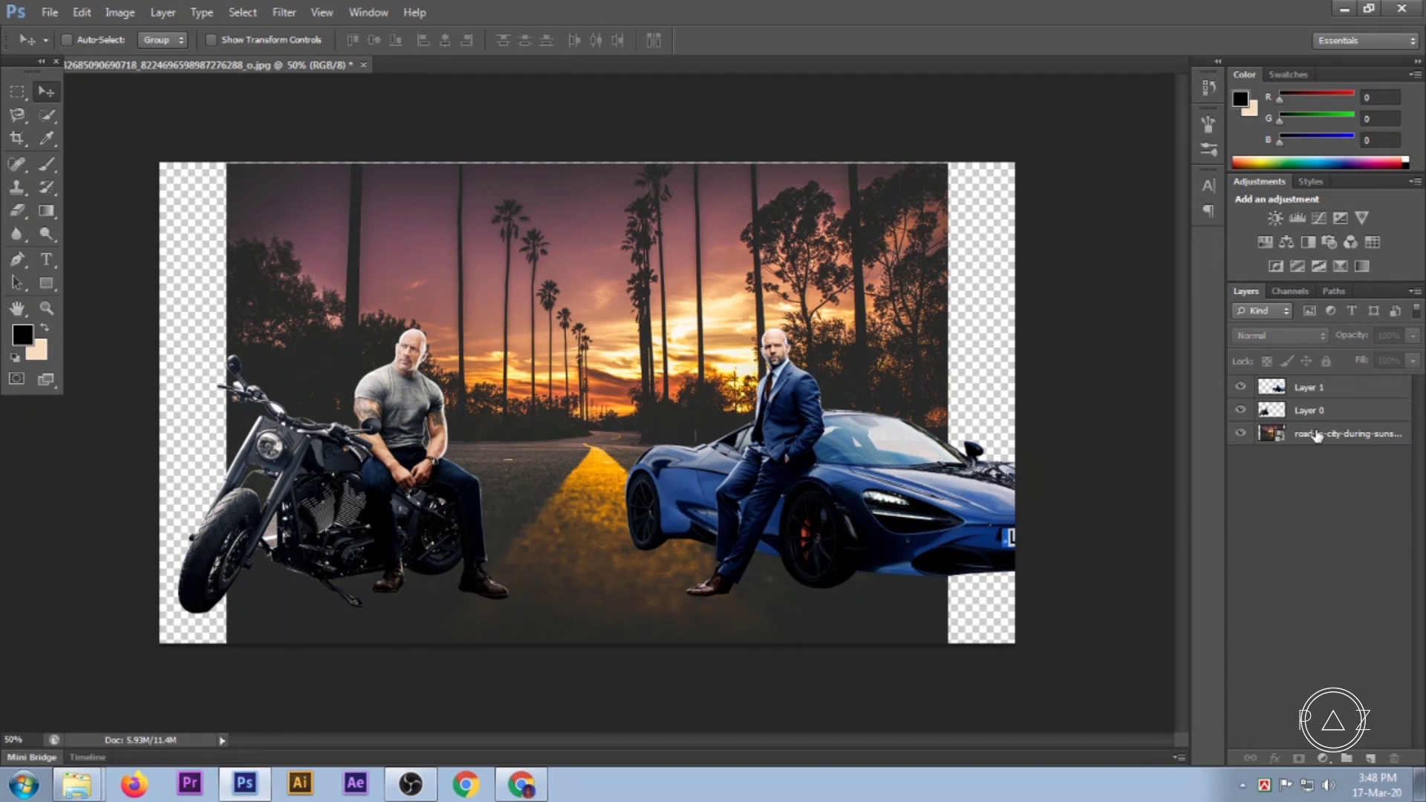
right_click(1314, 434)
click(1151, 327)
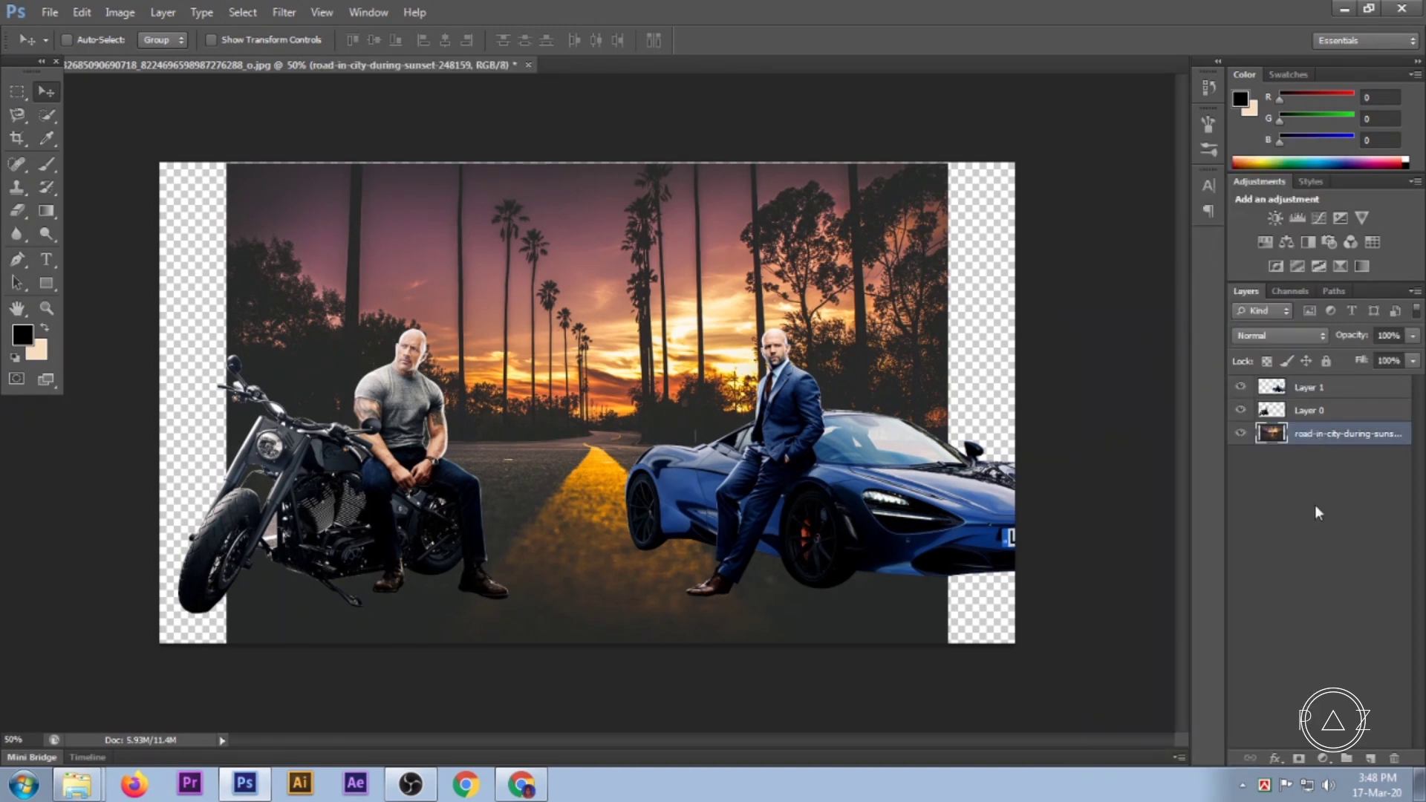
Rename the road layer to background.
double_click(1326, 434)
text(background)
key(Return)
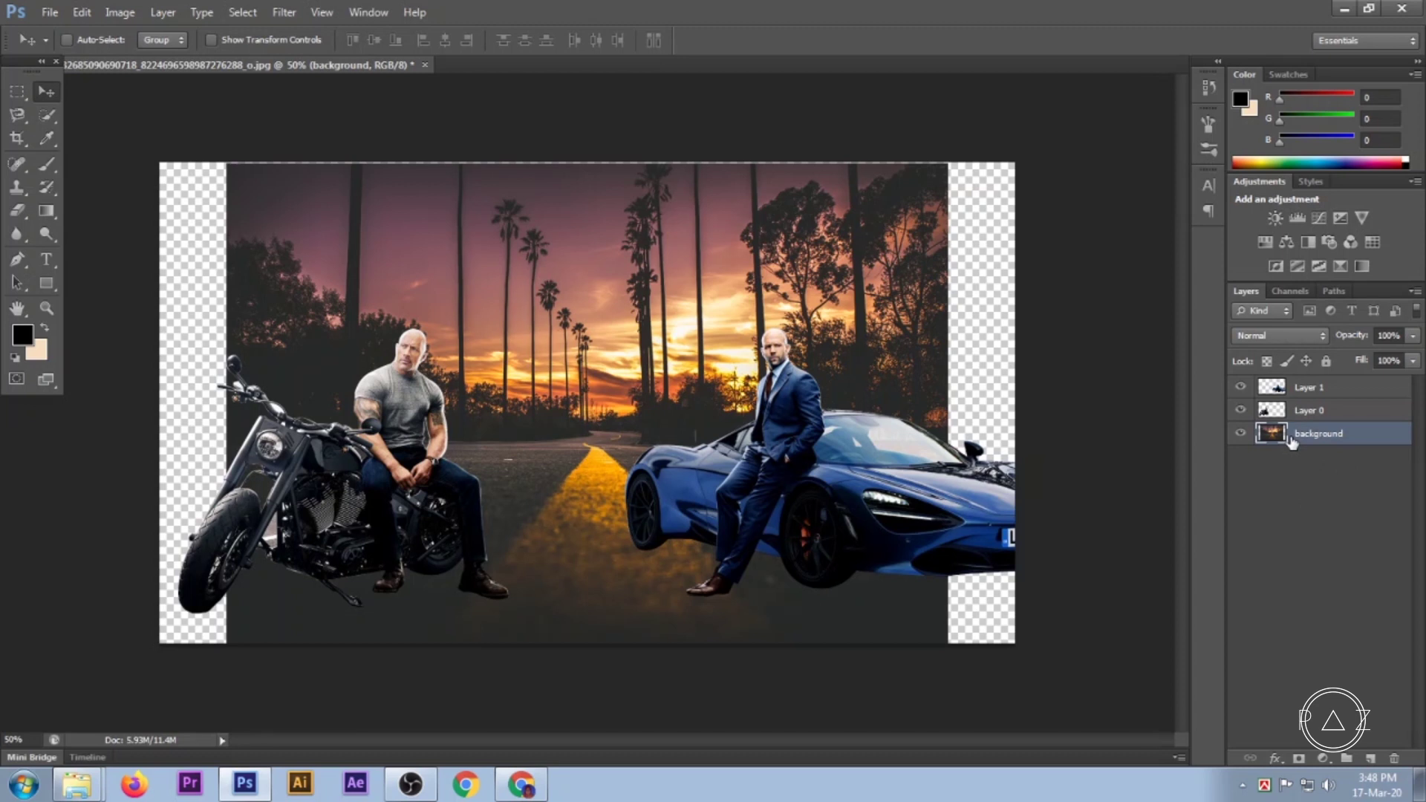
Free-transform the road image larger so it fills the whole canvas.
key(ctrl+t)
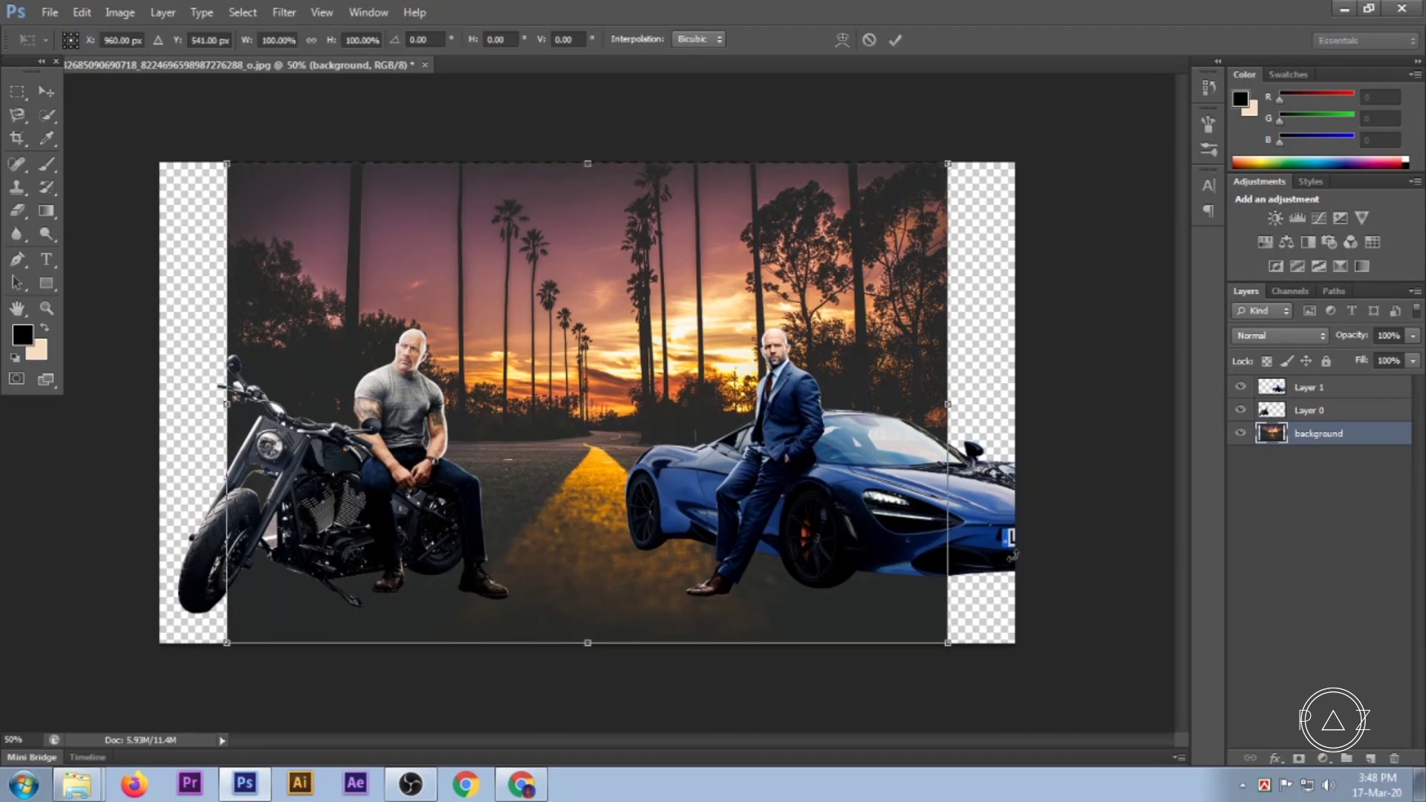
drag(951, 647, 1025, 693)
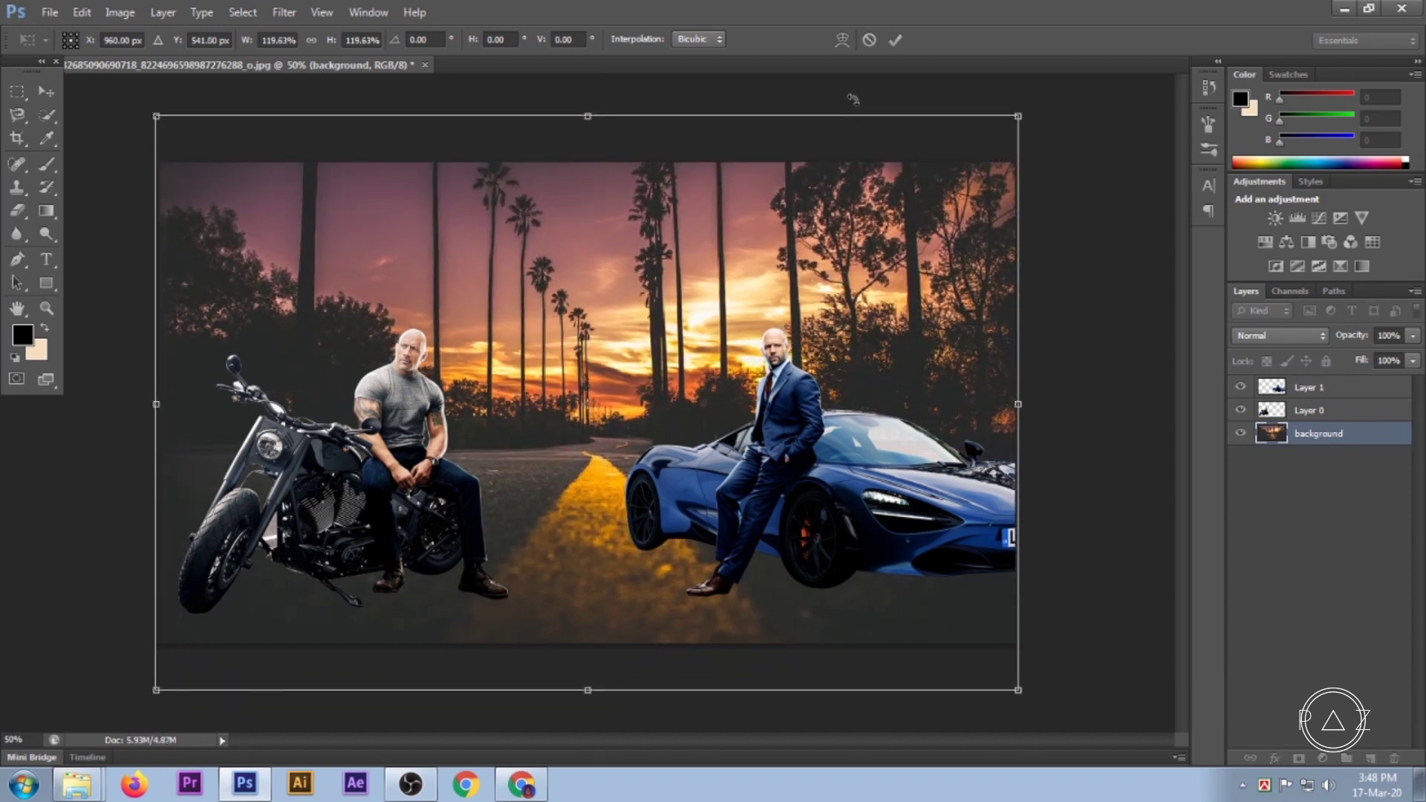
click(895, 40)
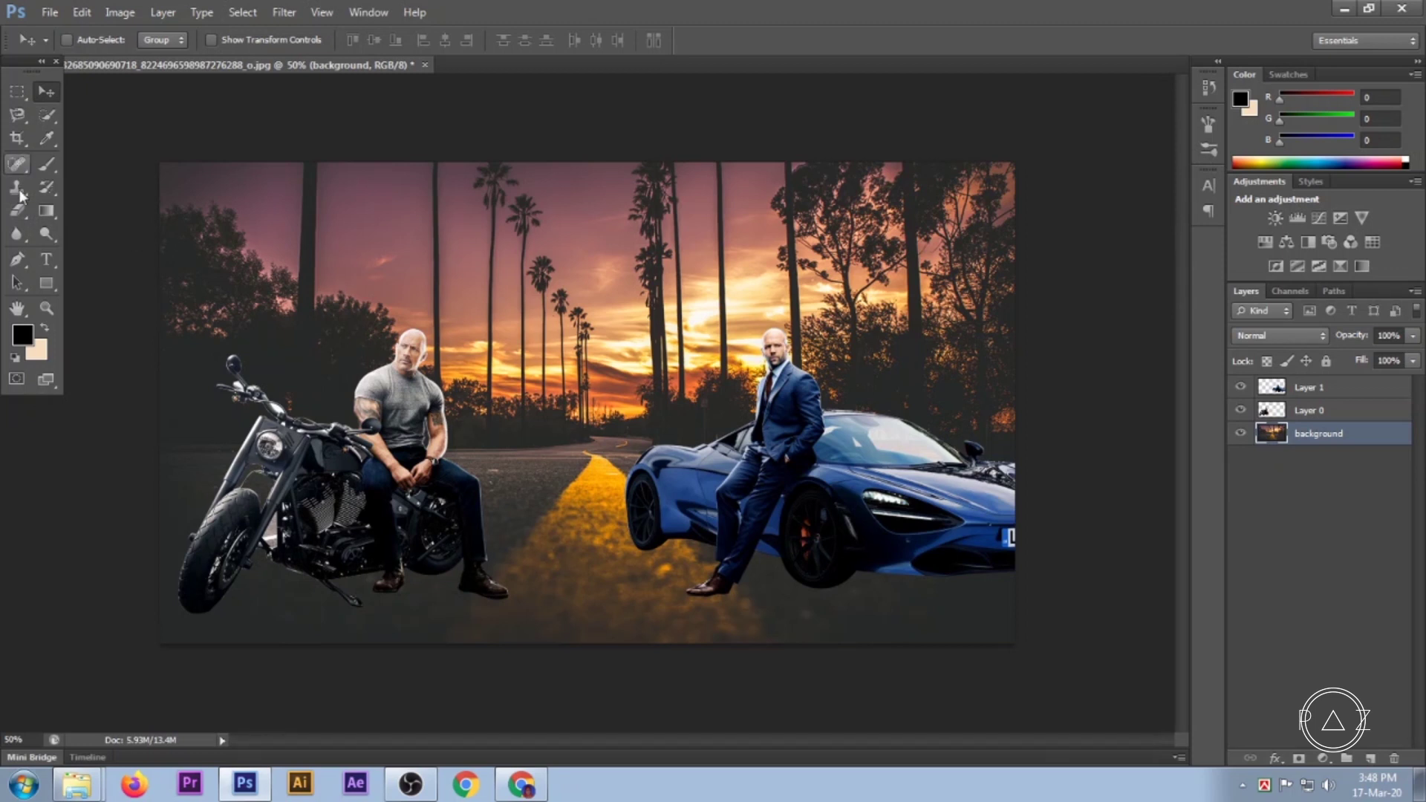
Crop outward to add canvas space above and below the sunset road photo.
click(16, 138)
drag(595, 165, 604, 141)
click(899, 38)
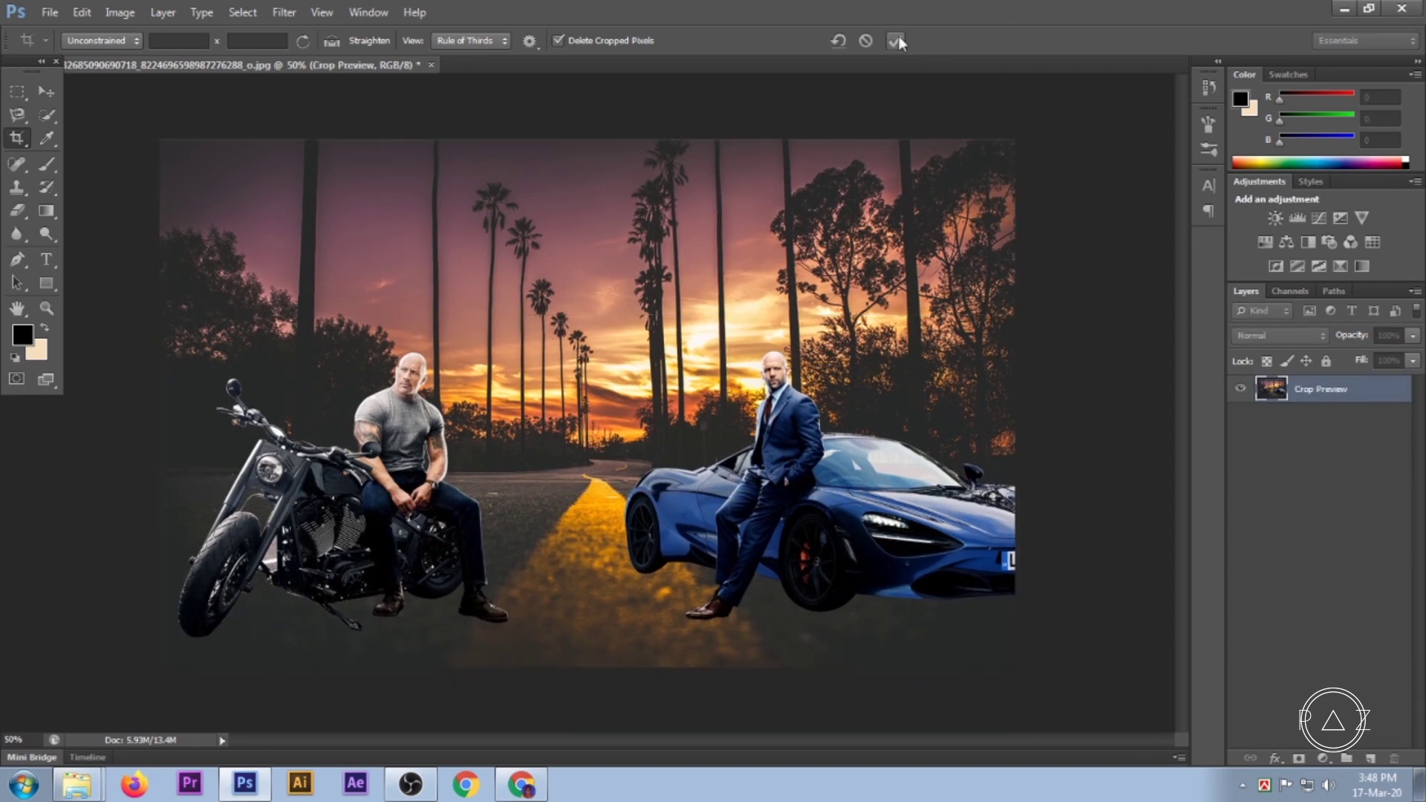
click(46, 92)
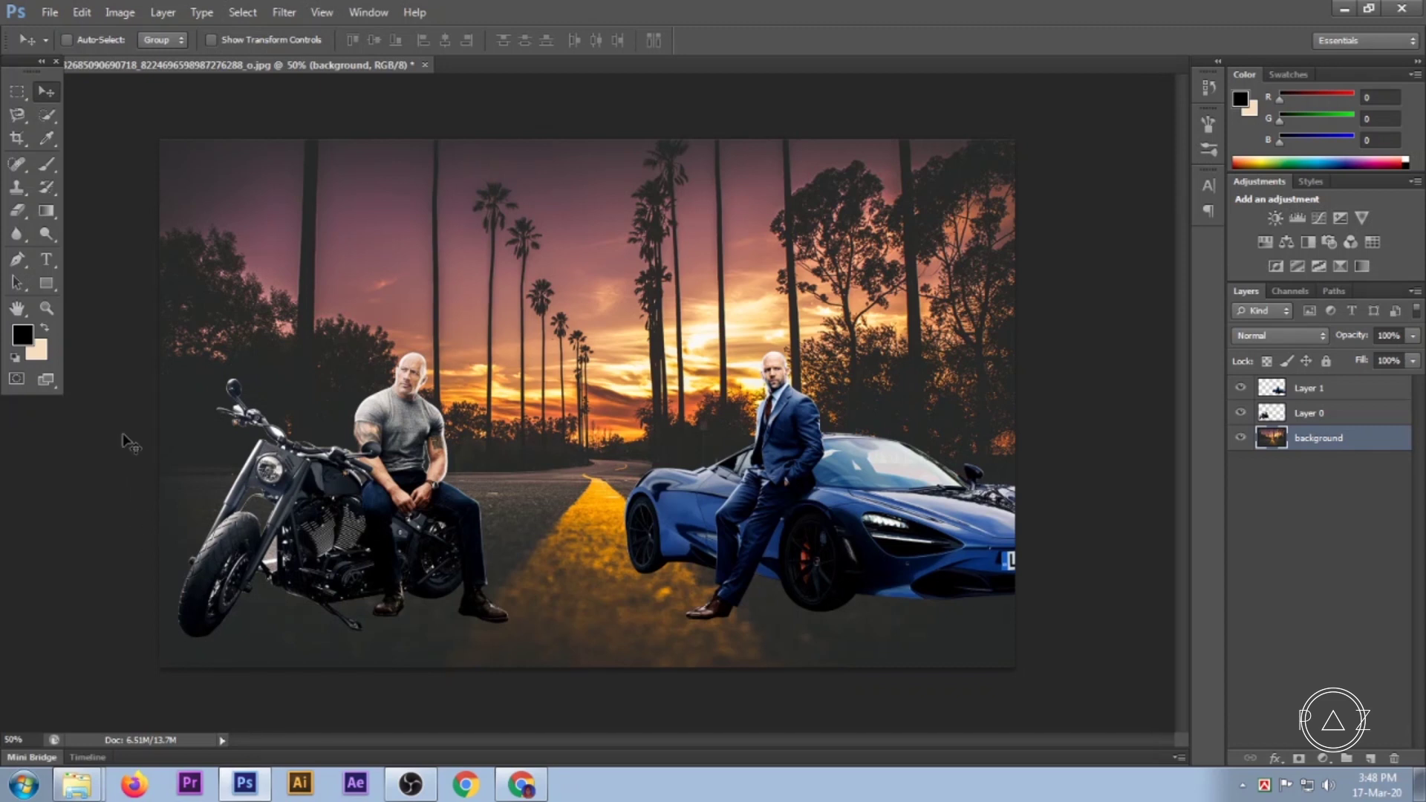
click(18, 139)
mouse_move(588, 666)
mouse_down()
mouse_move(590, 702)
mouse_move(594, 667)
mouse_up()
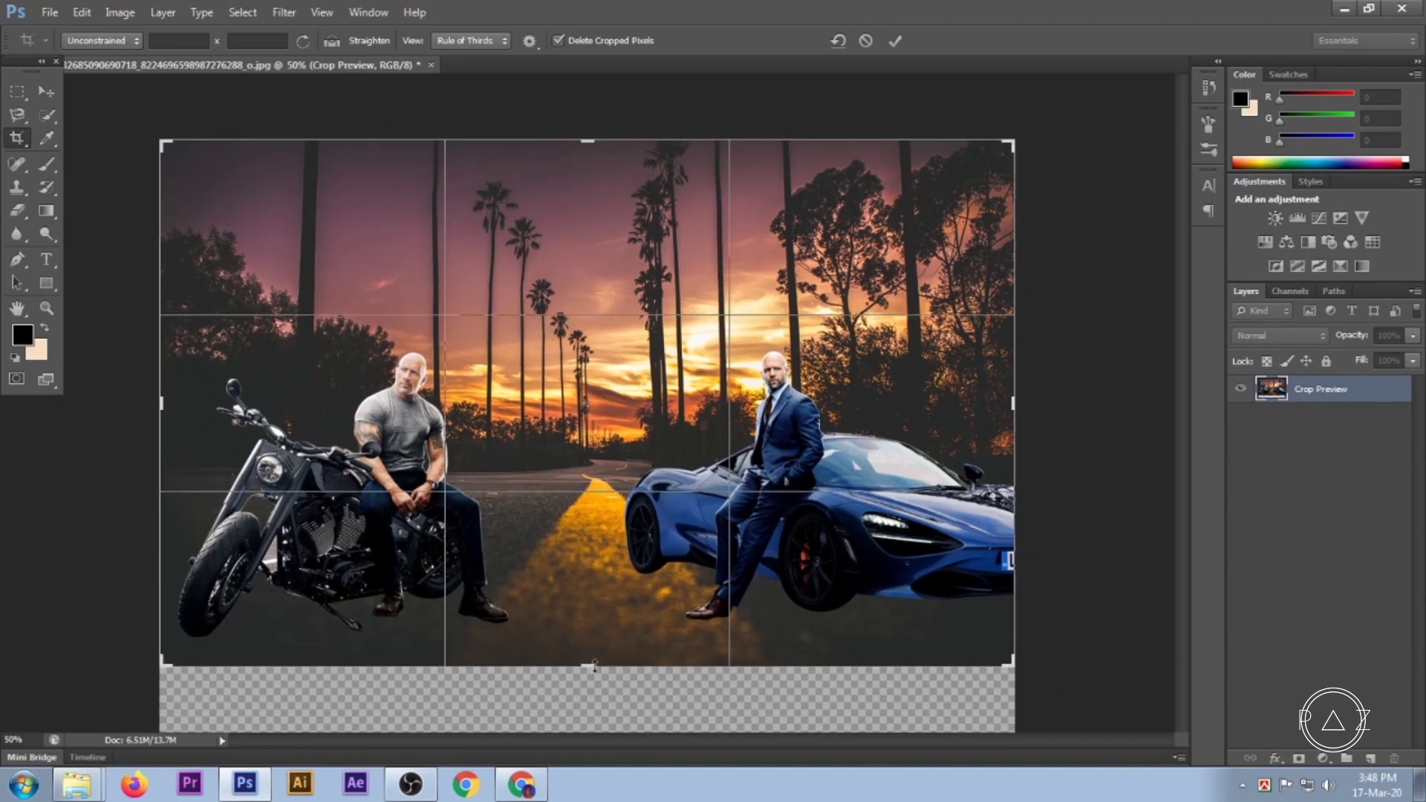
click(895, 40)
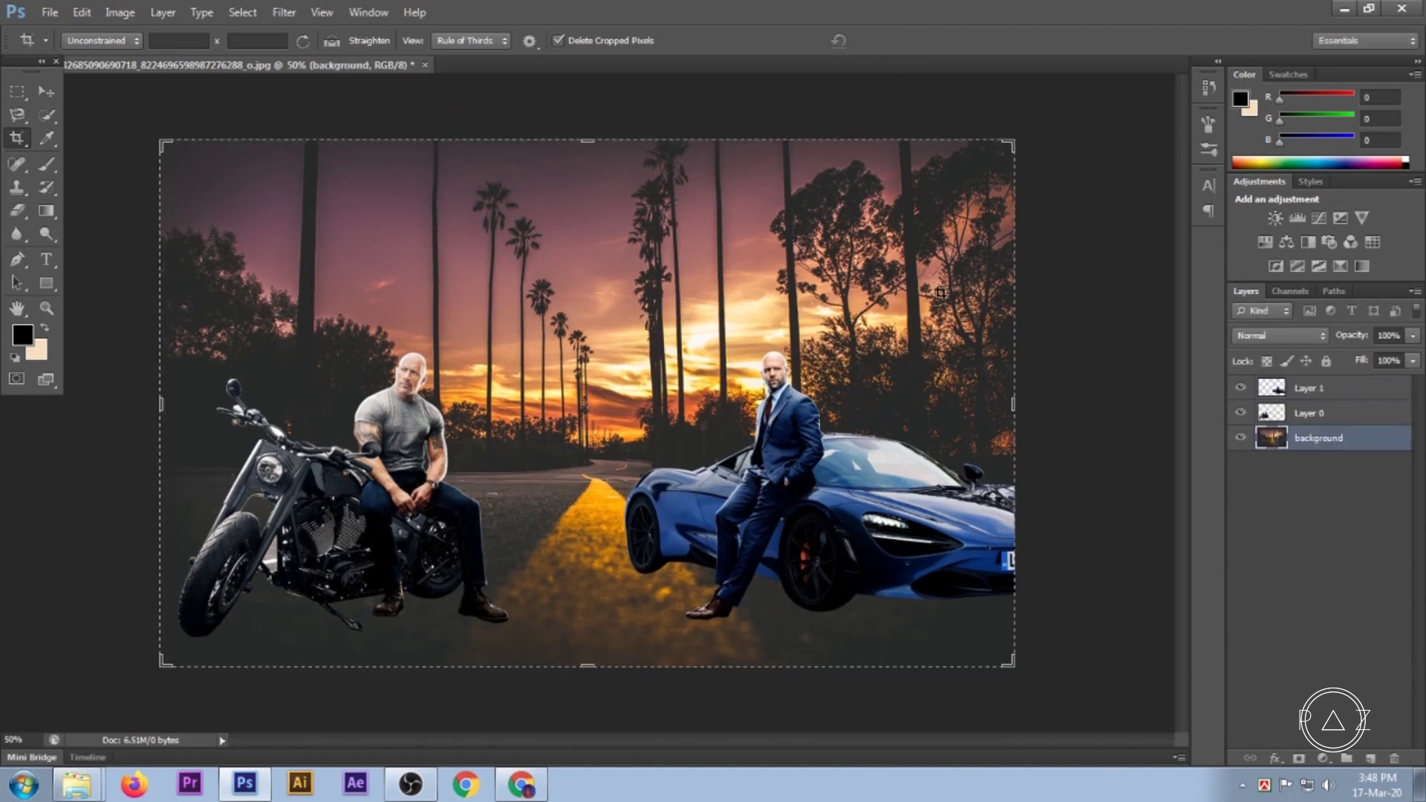
Select the background layer, re-adjust the crop box and confirm the crop.
click(1304, 417)
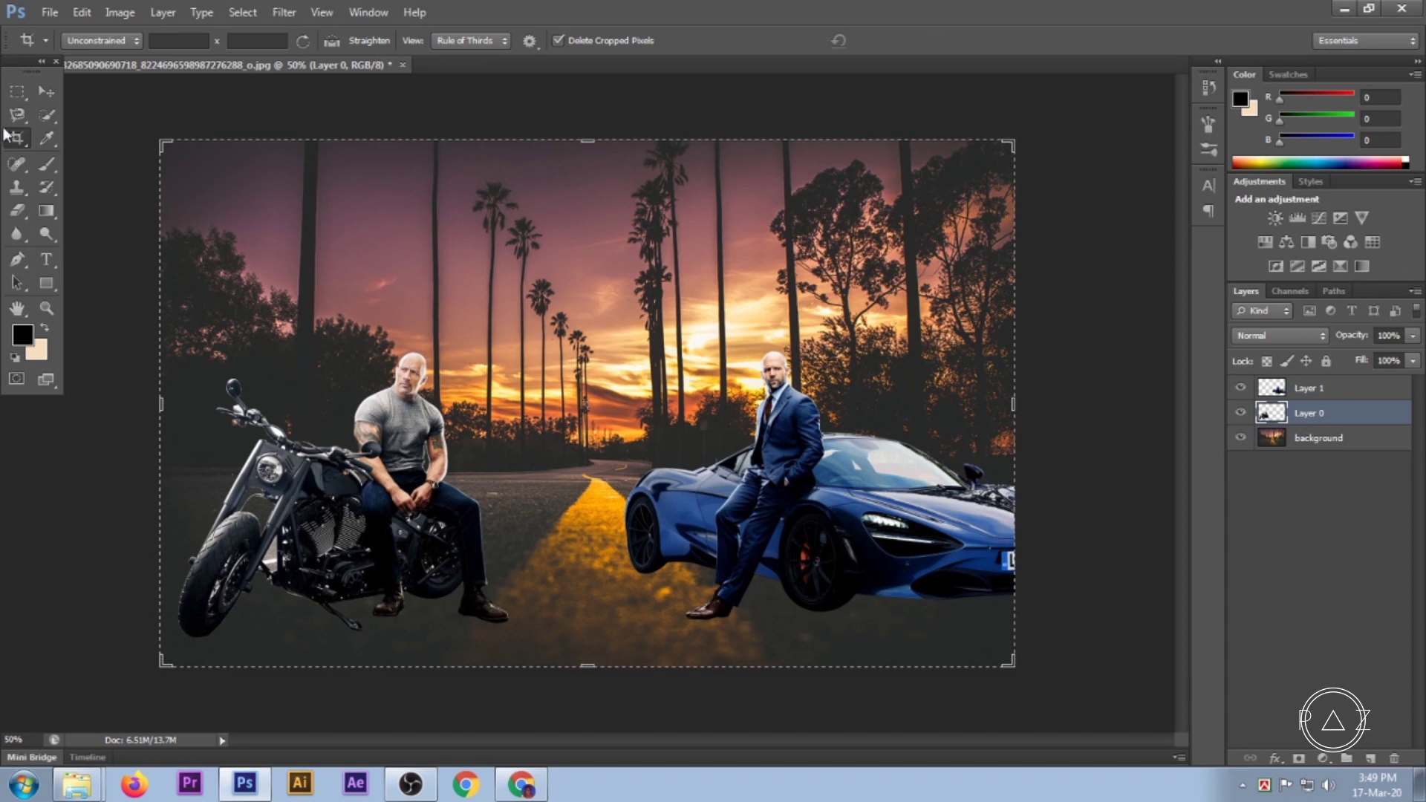
click(41, 89)
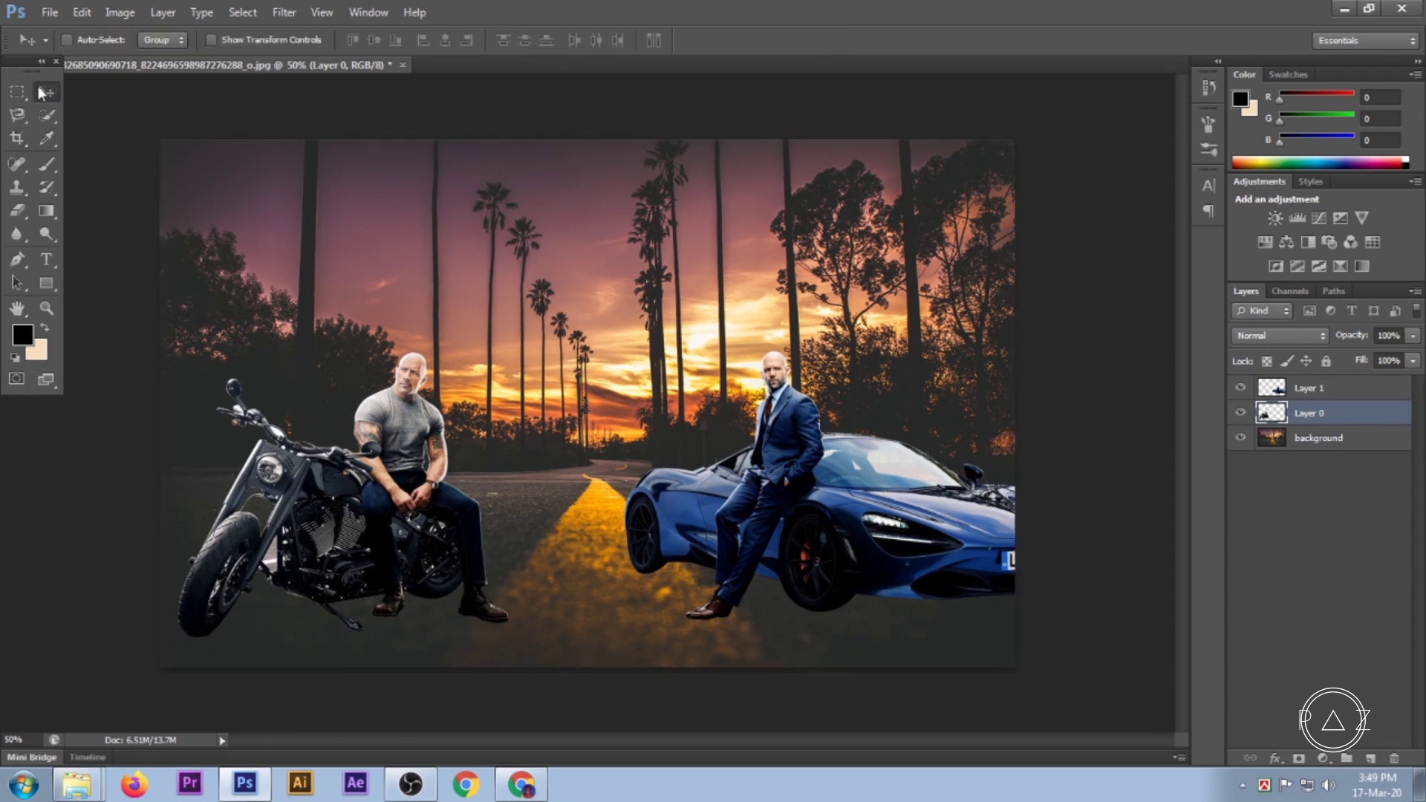
click(1321, 442)
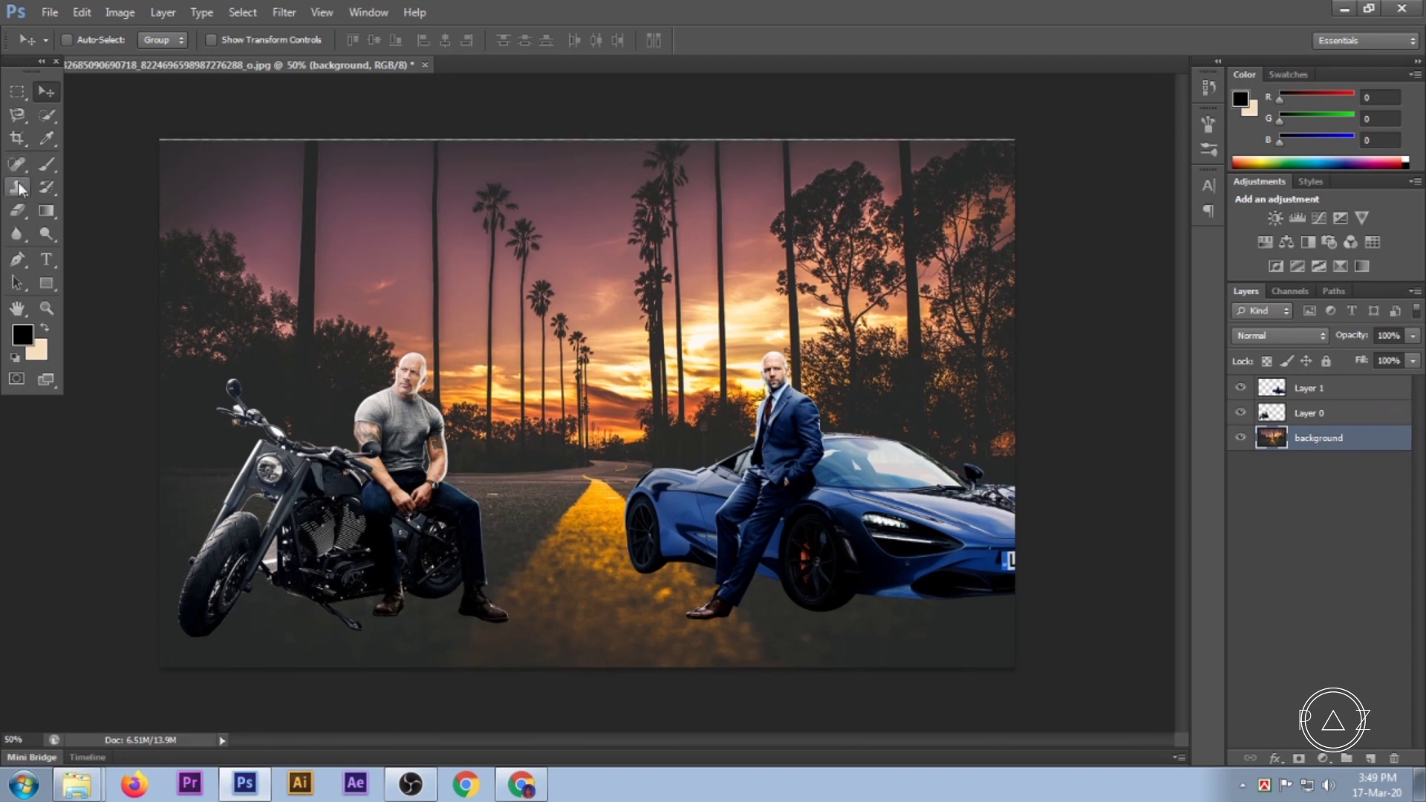
click(17, 138)
click(587, 140)
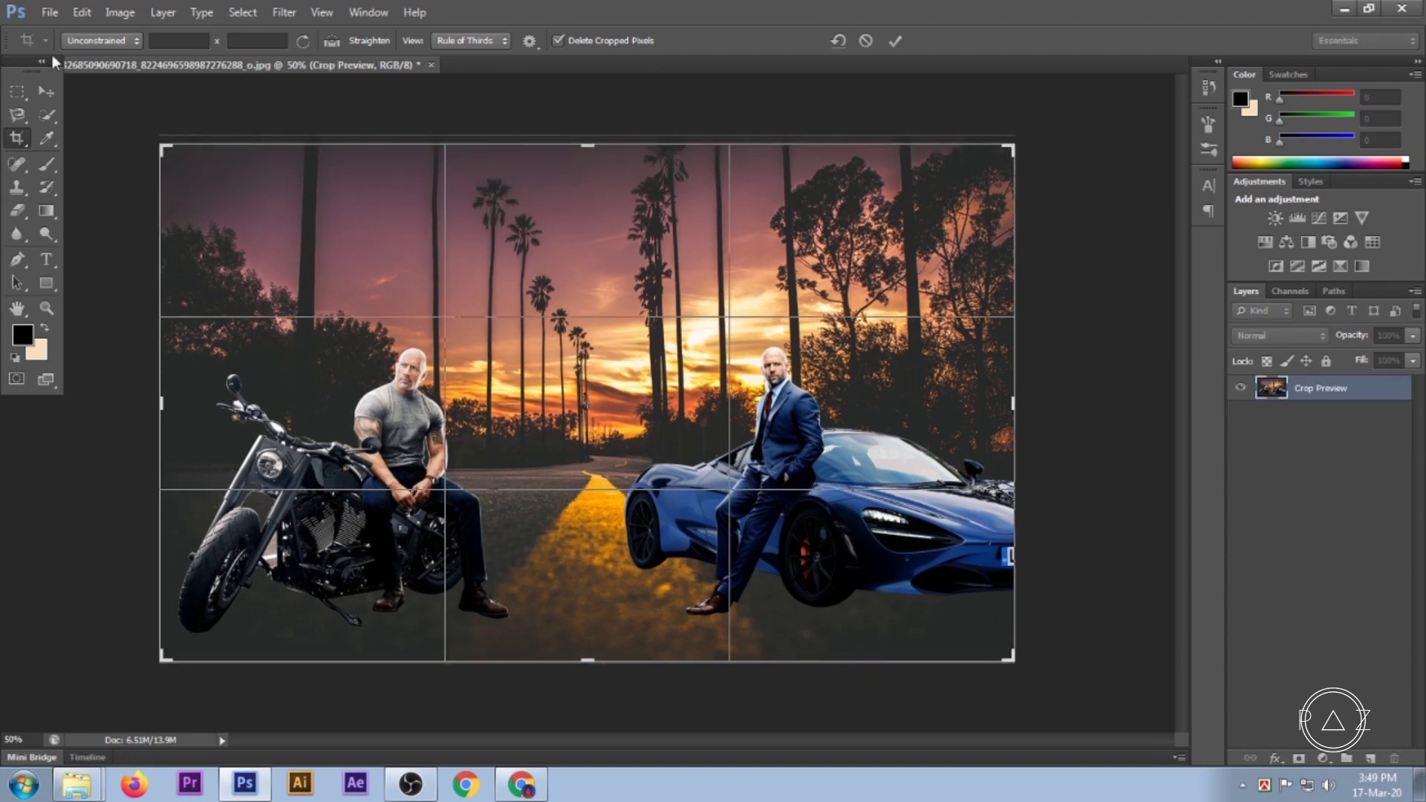
click(41, 85)
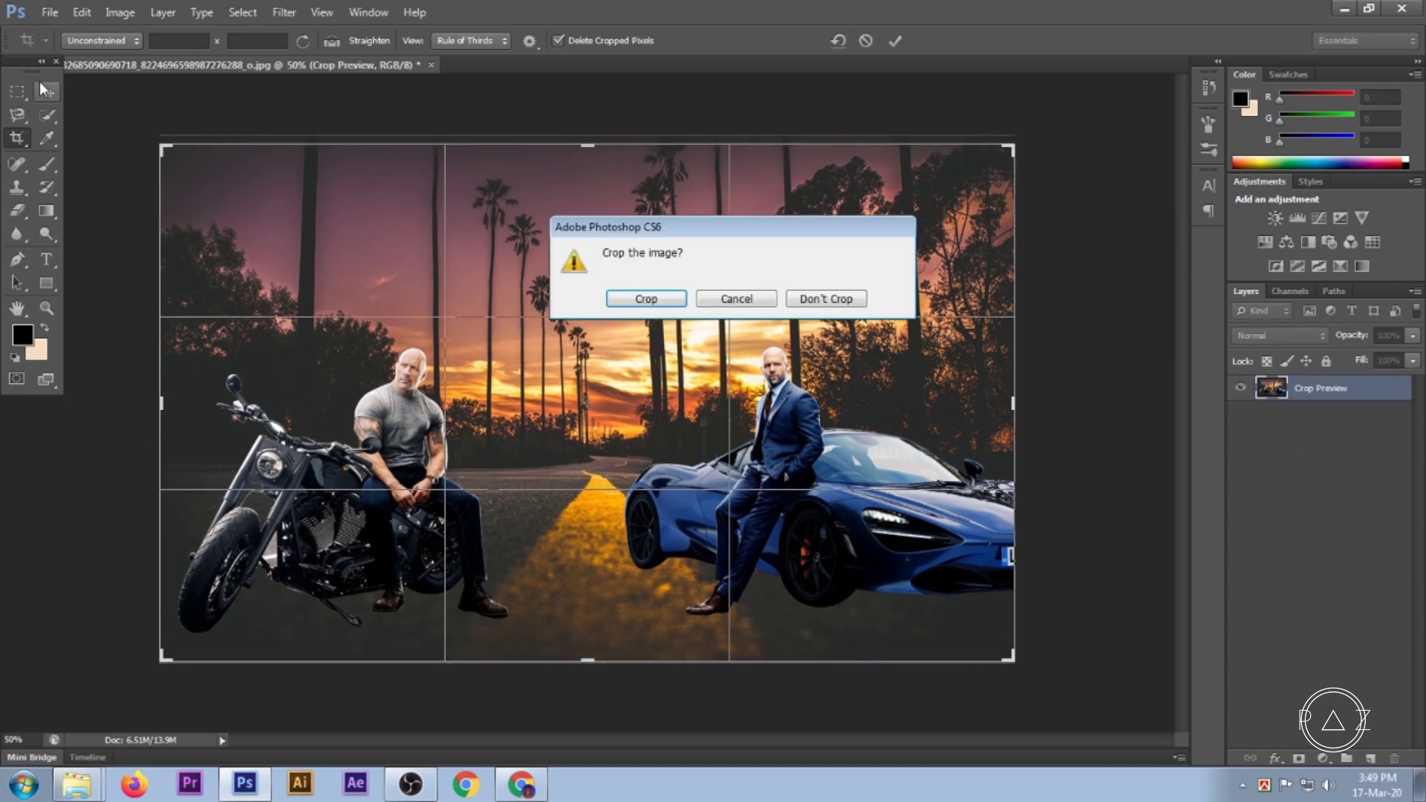
click(676, 299)
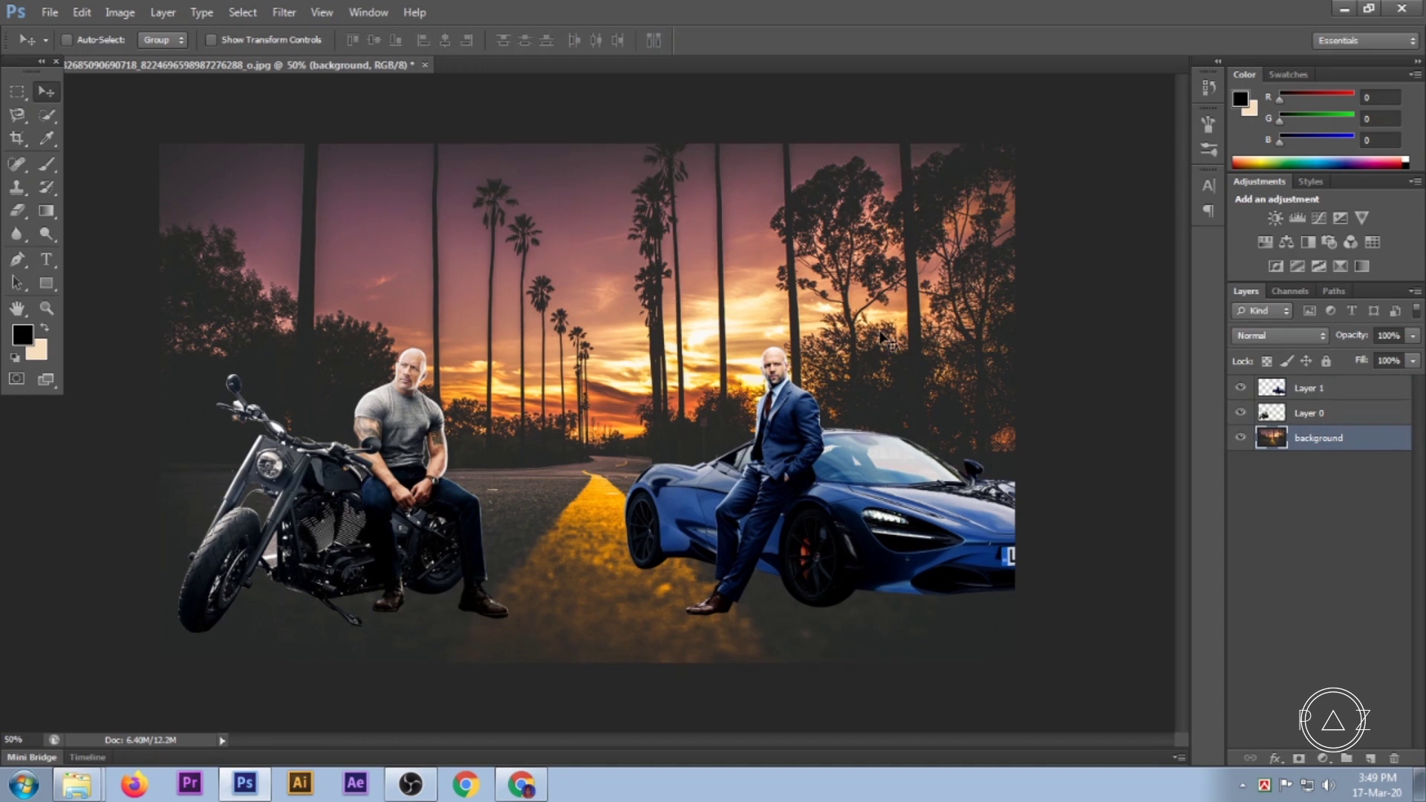
Select the background layer and try scaling it to about 128%, then cancel the transform.
click(1347, 408)
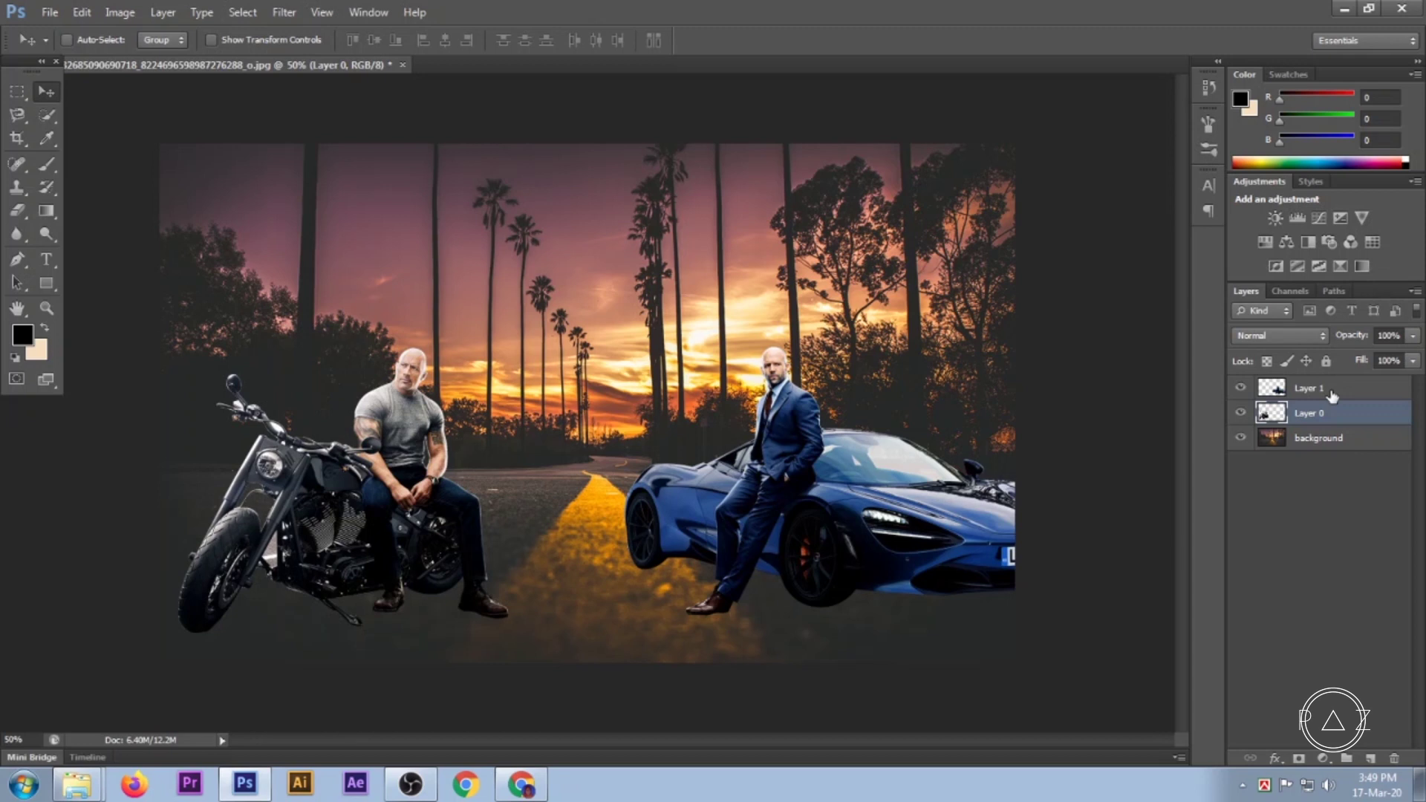
click(1315, 442)
key(ctrl+t)
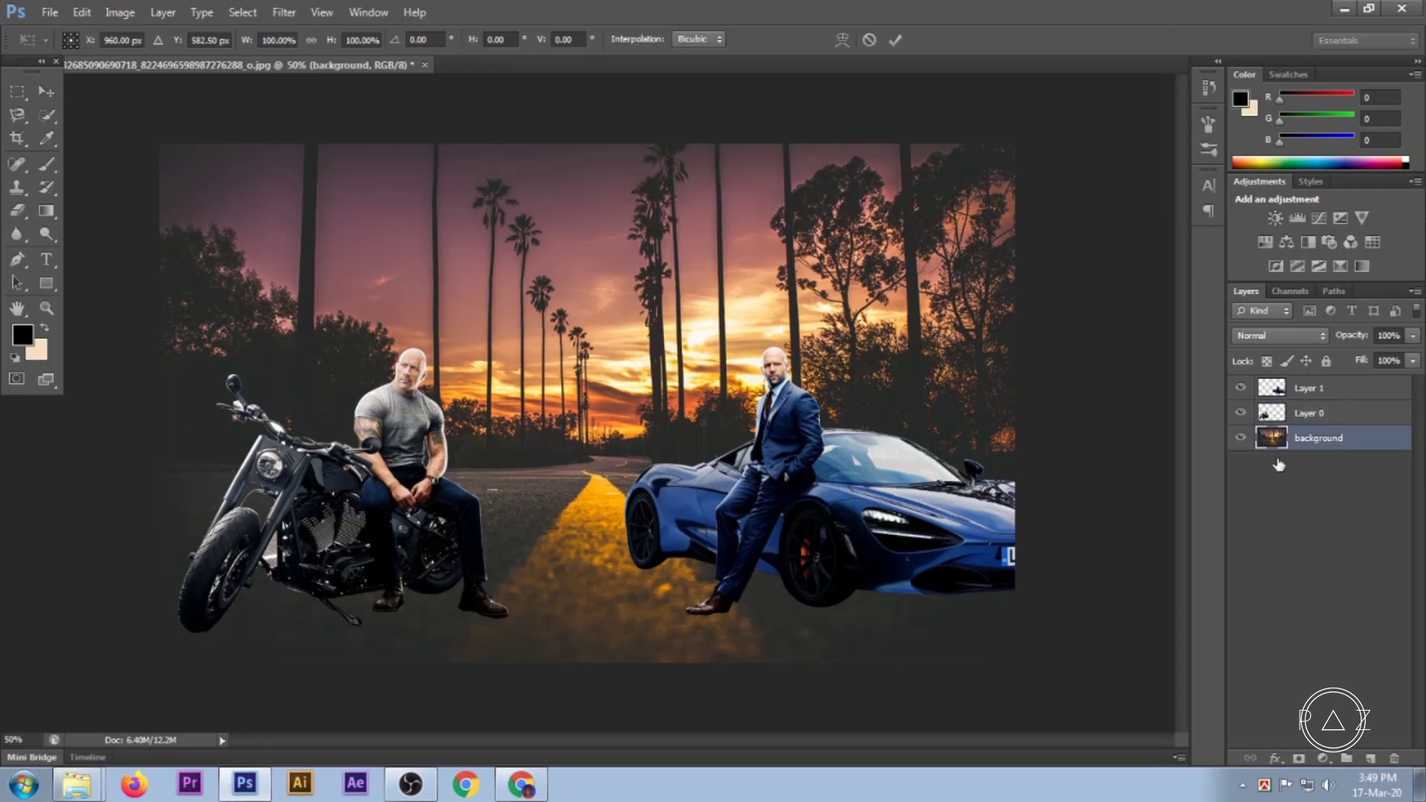
drag(1019, 667, 1106, 710)
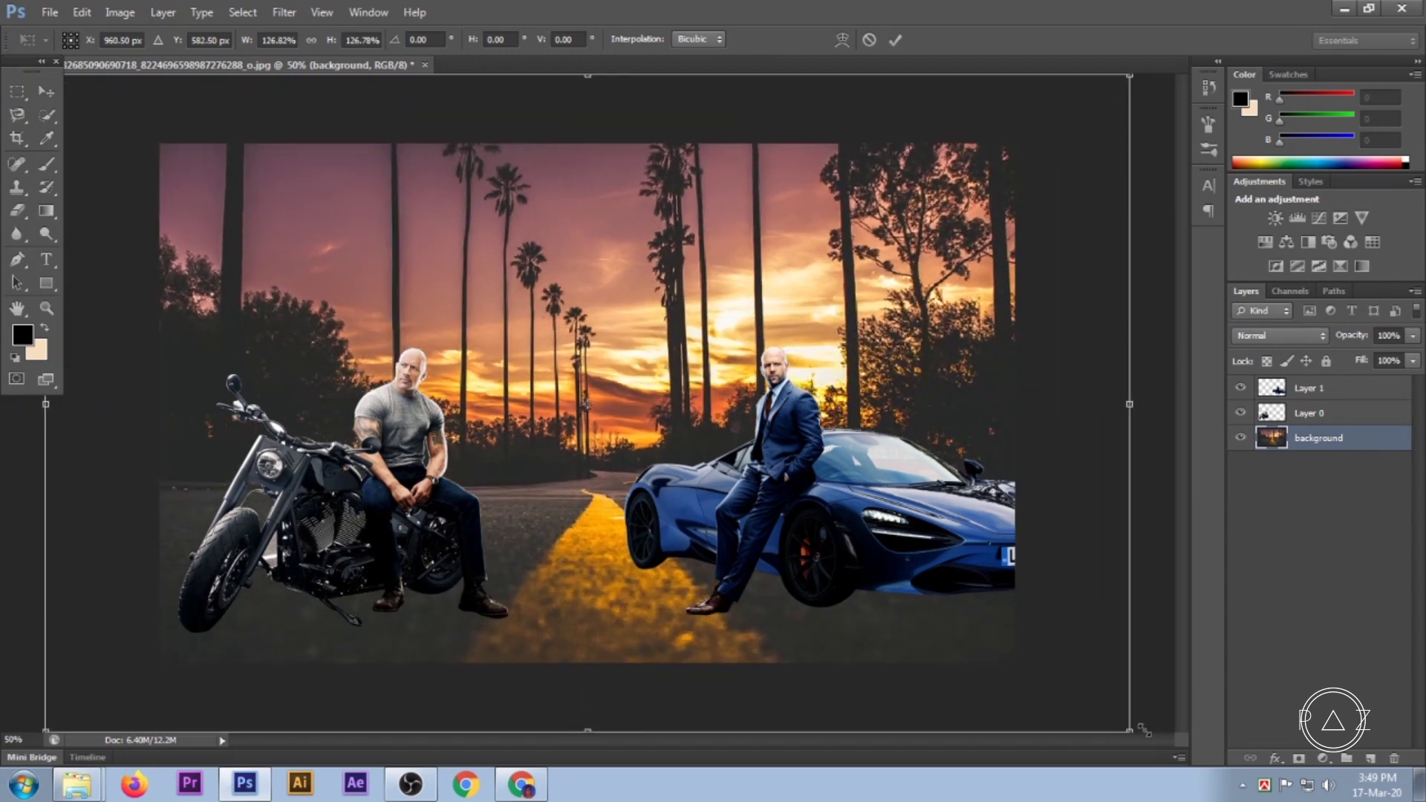
mouse_move(915, 616)
mouse_down()
mouse_move(929, 675)
mouse_move(894, 661)
mouse_up()
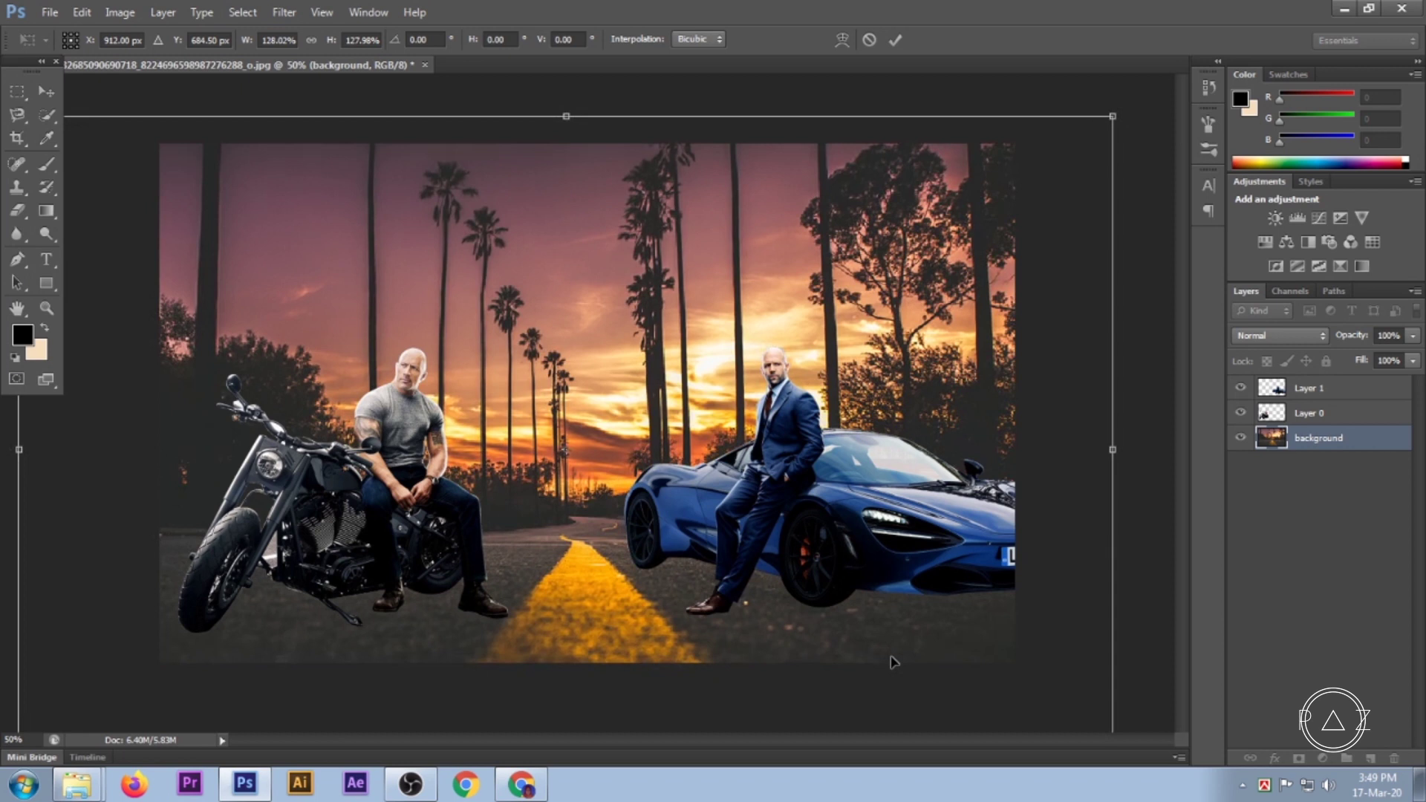
click(870, 39)
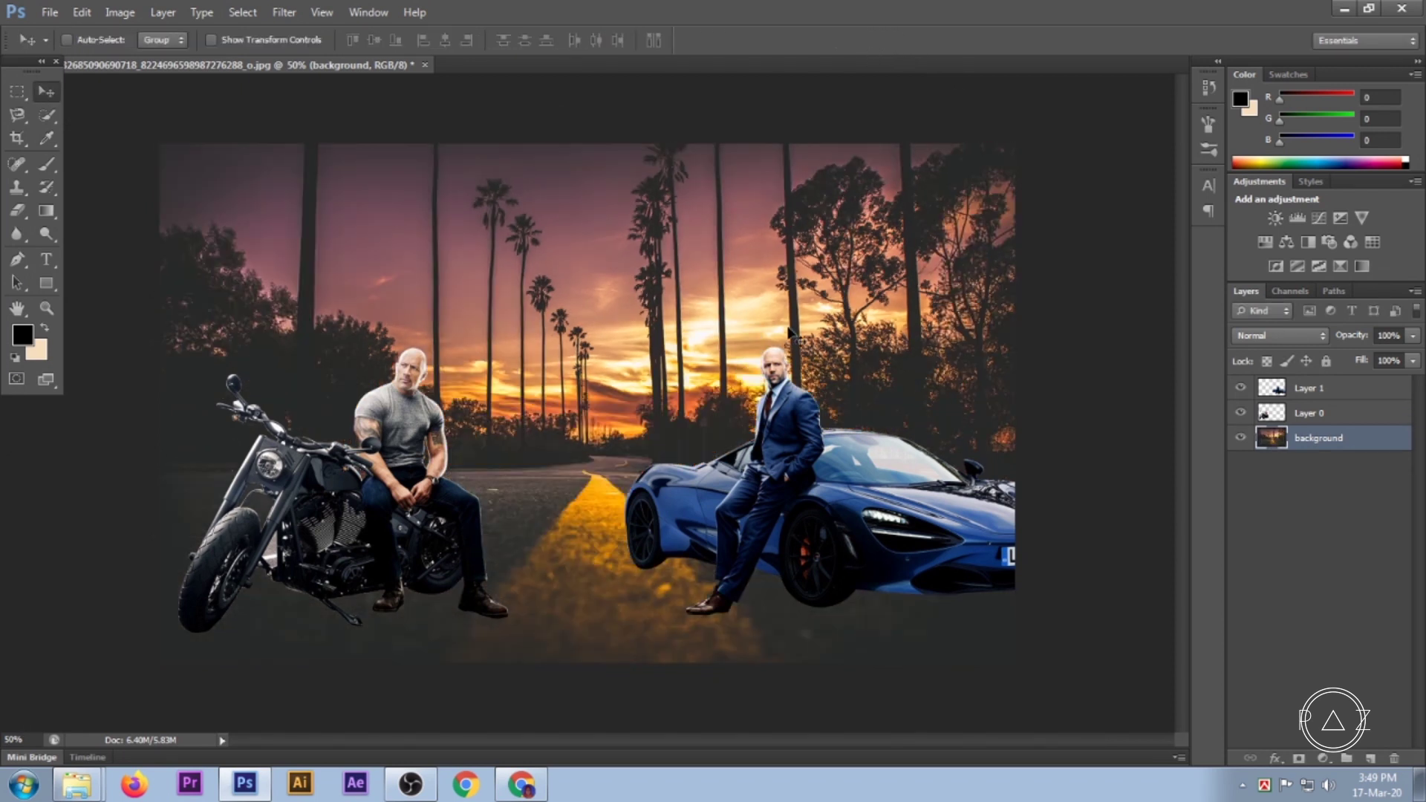
Rescale the sunset background to about 121% and nudge it down and left.
key(ctrl+t)
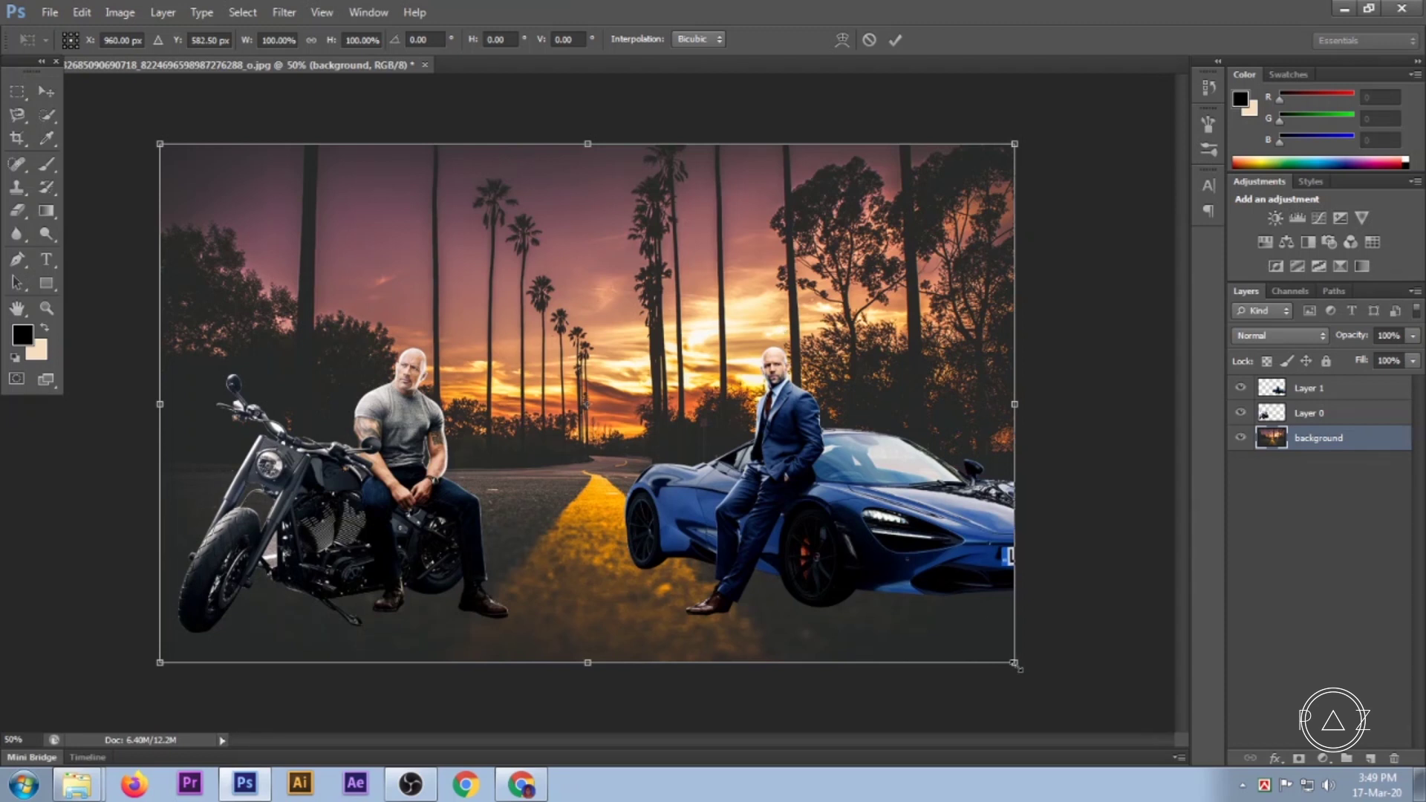
drag(1016, 665, 1083, 711)
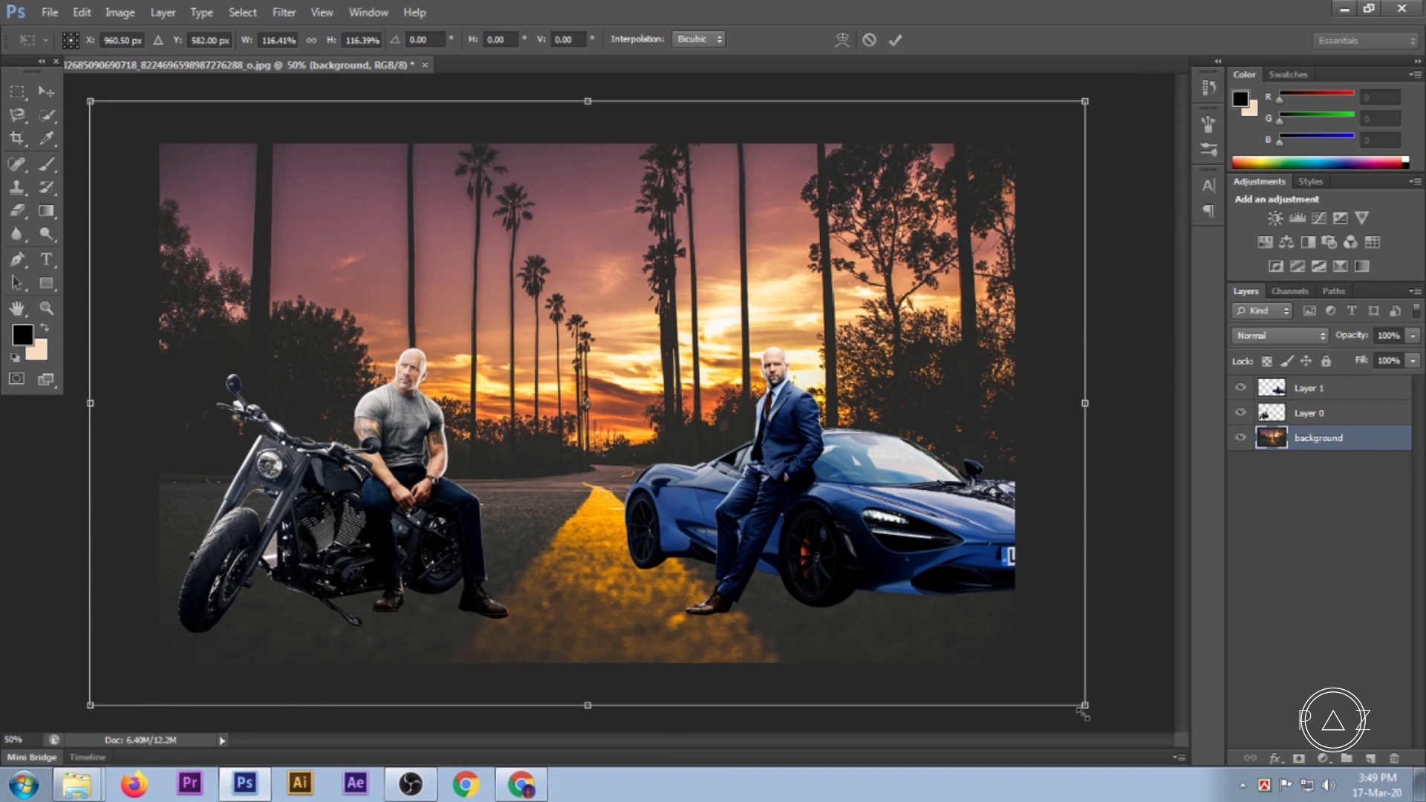
drag(1085, 713, 1104, 719)
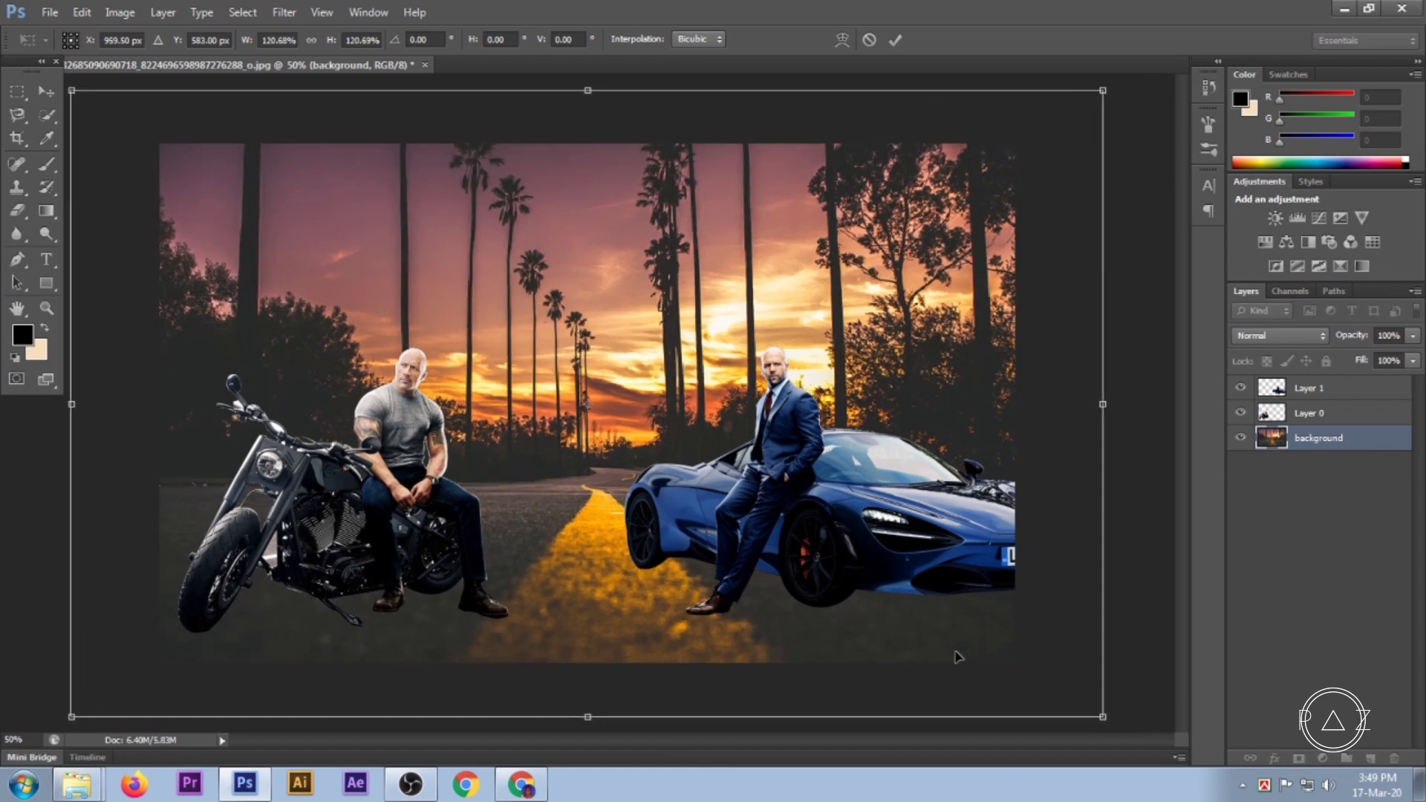
key(shift+Down)
key(shift+Down)
key(shift+Down)
key(Down)
key(Down)
key(shift+Down)
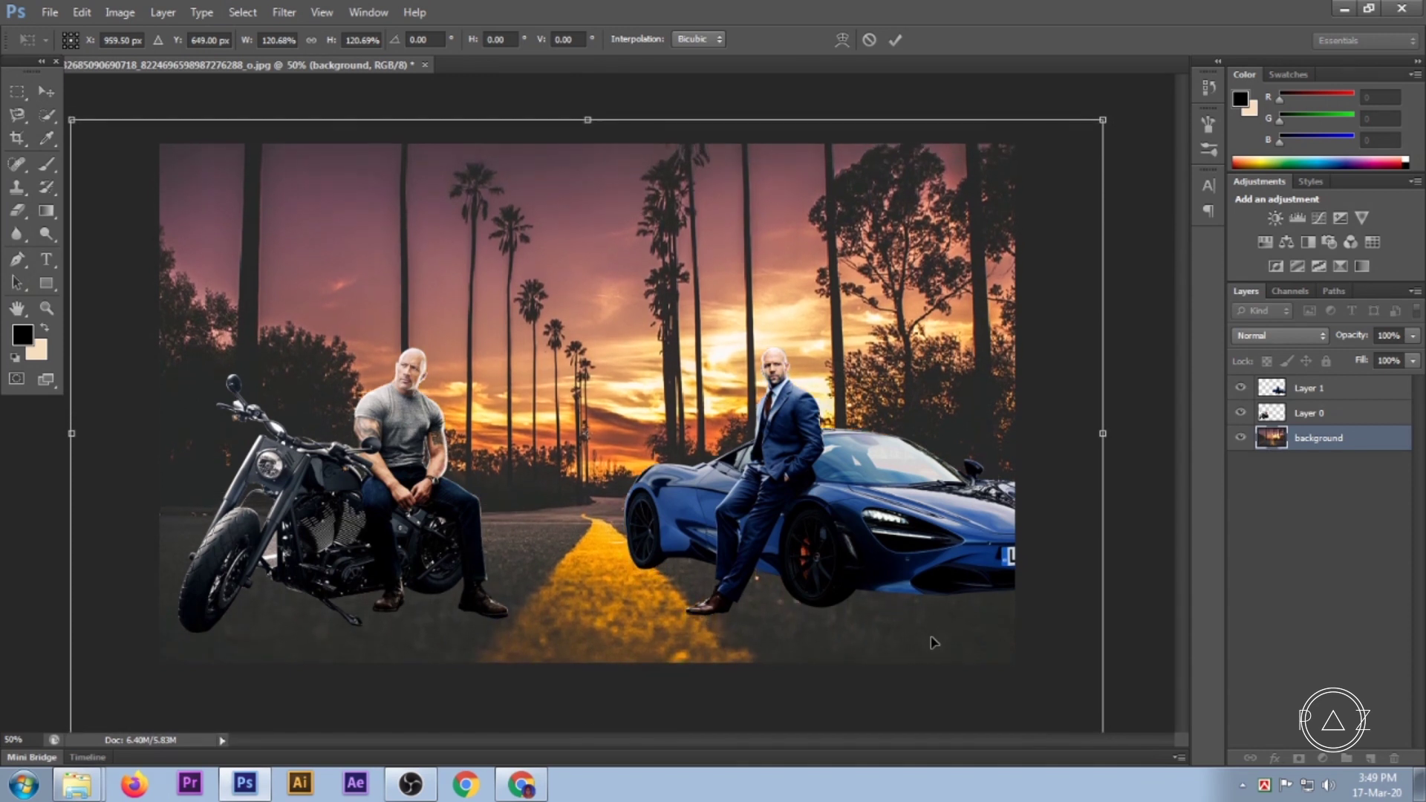
key(shift+Down)
key(shift+Down)
key(shift+Down)
key(shift+Down)
key(Down)
key(Down)
key(Down)
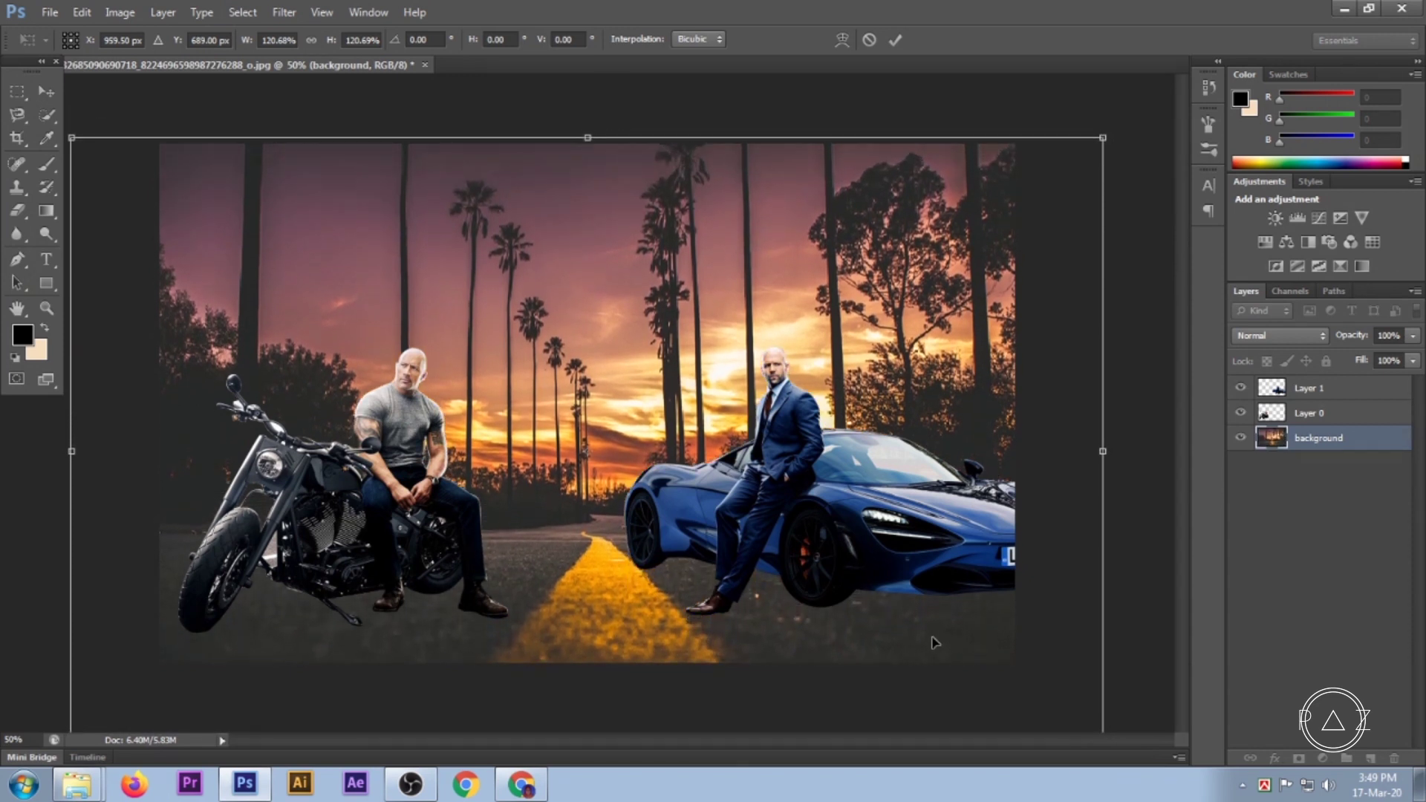
key(Right)
key(Right)
key(Right)
key(shift+Left)
key(shift+Left)
key(shift+Left)
key(shift+Left)
key(Left)
key(Left)
key(Left)
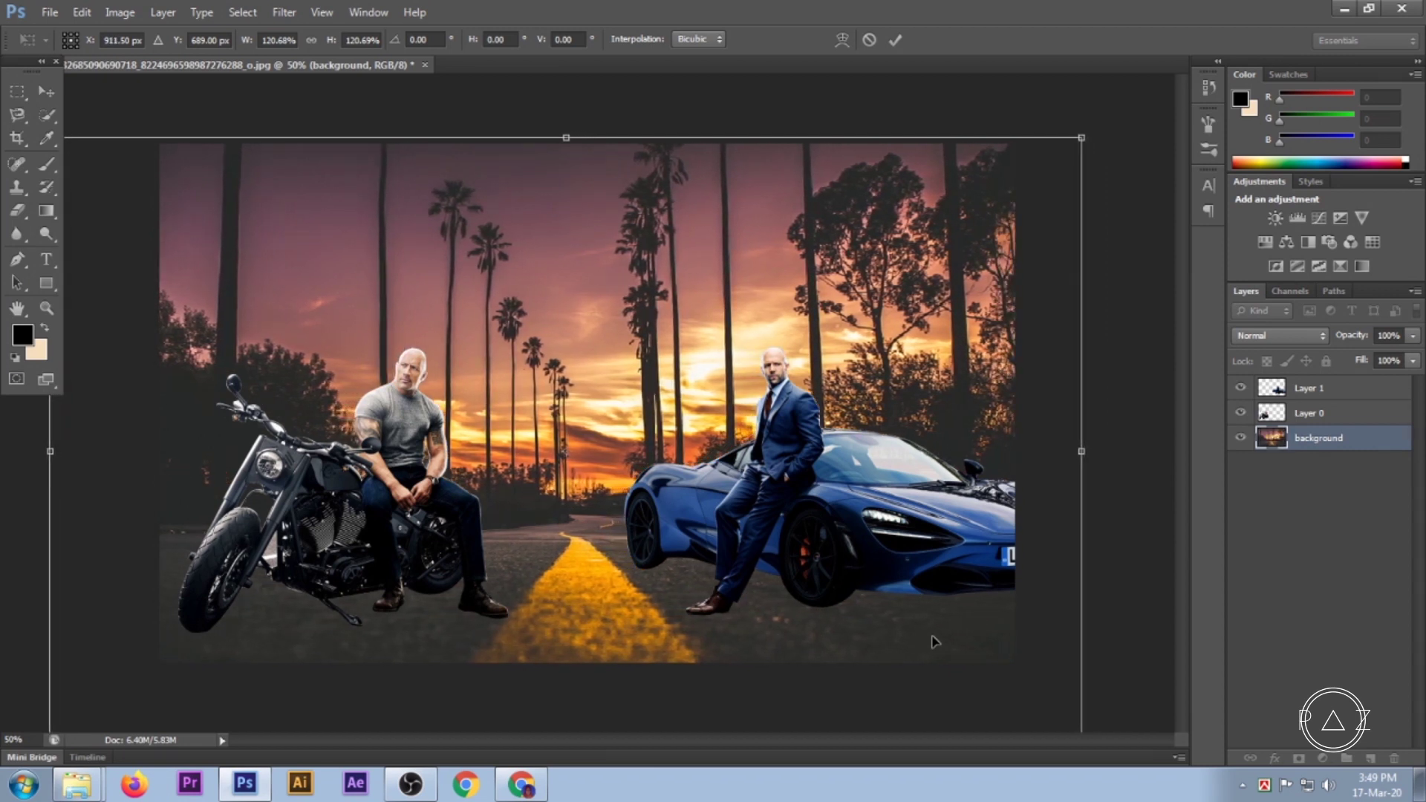
key(Down)
key(Down)
key(Down)
key(Down)
key(Down)
key(Down)
key(Down)
key(Down)
key(Down)
key(Down)
Apply the enlarged background transform and check the car's front wheel up close.
click(894, 40)
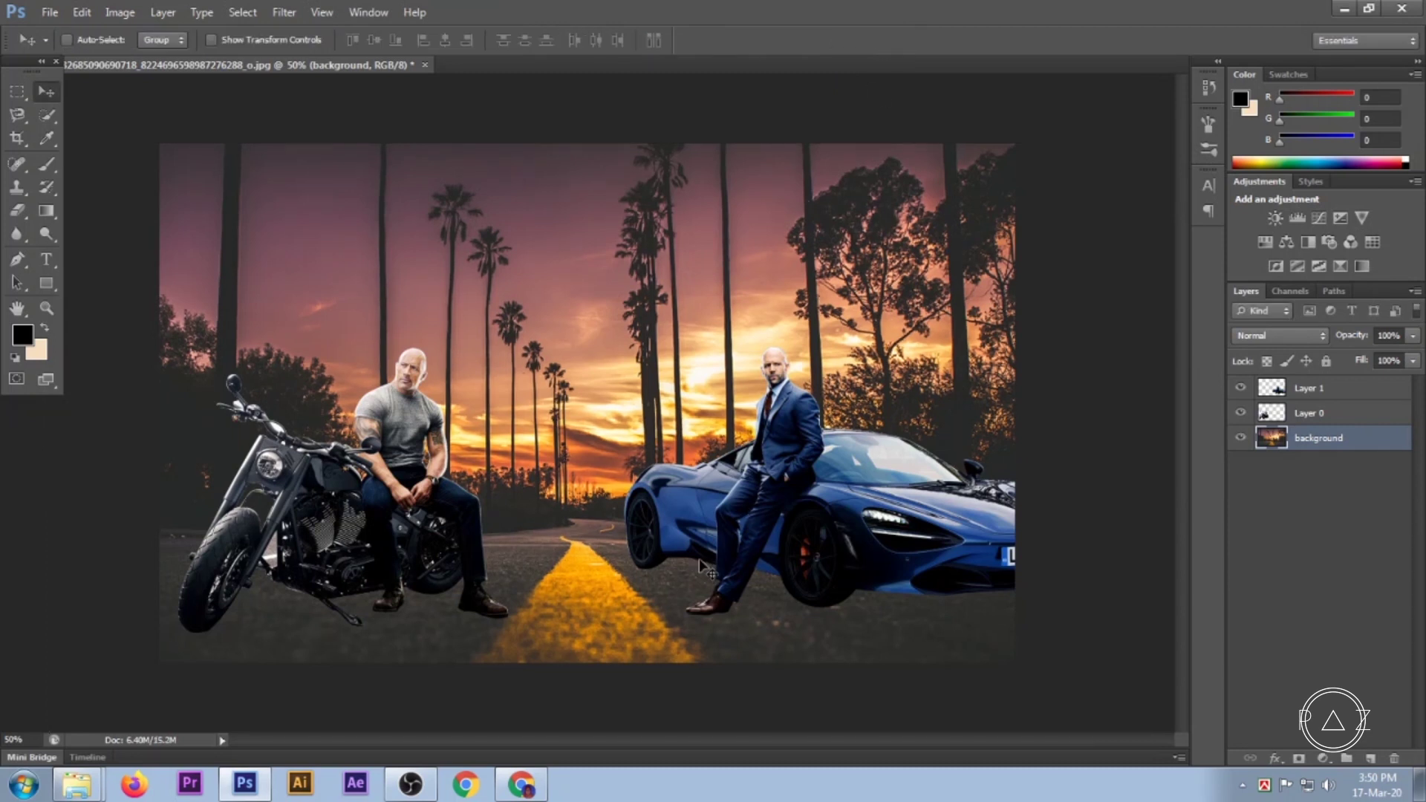
ctrl+space+click(671, 525)
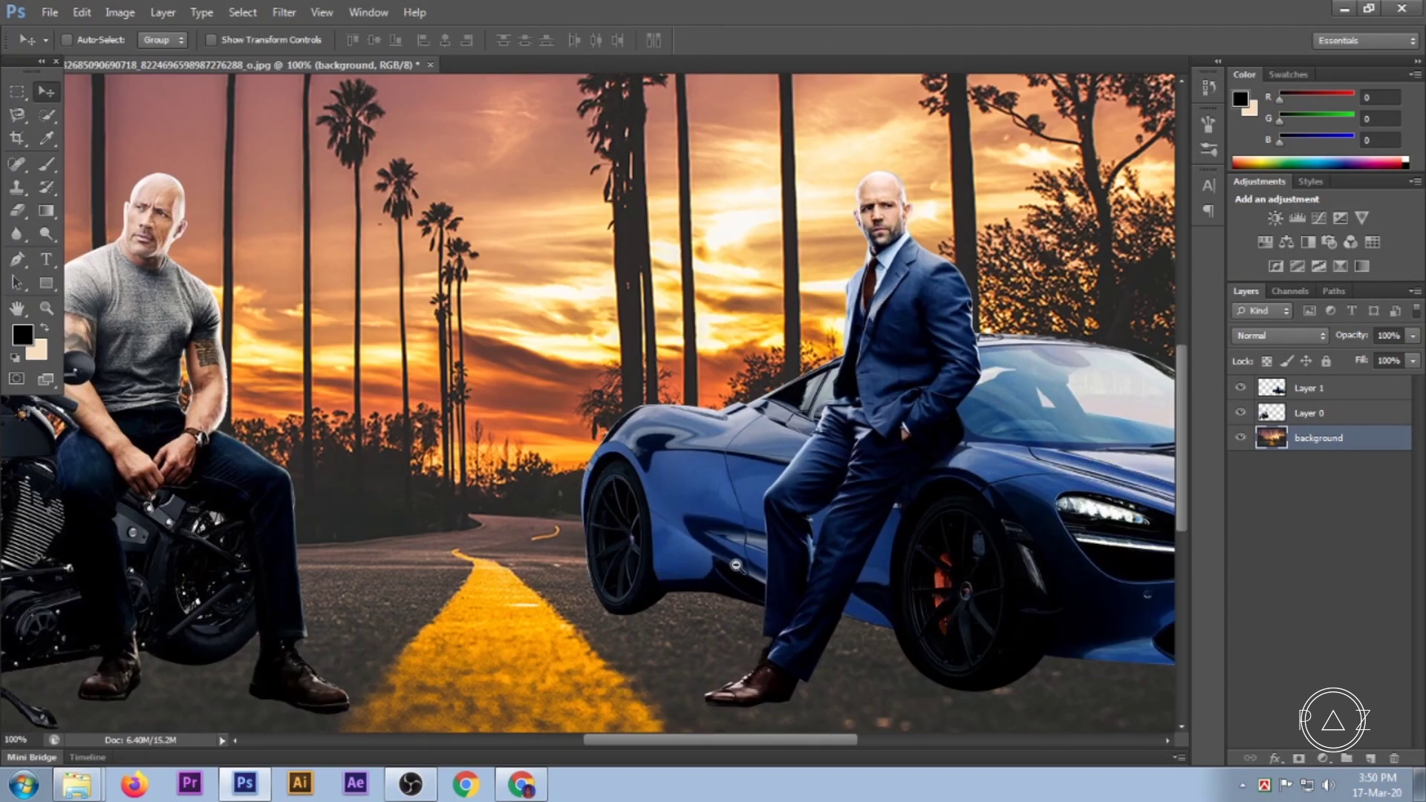
key(ctrl+minus)
key(ctrl+minus)
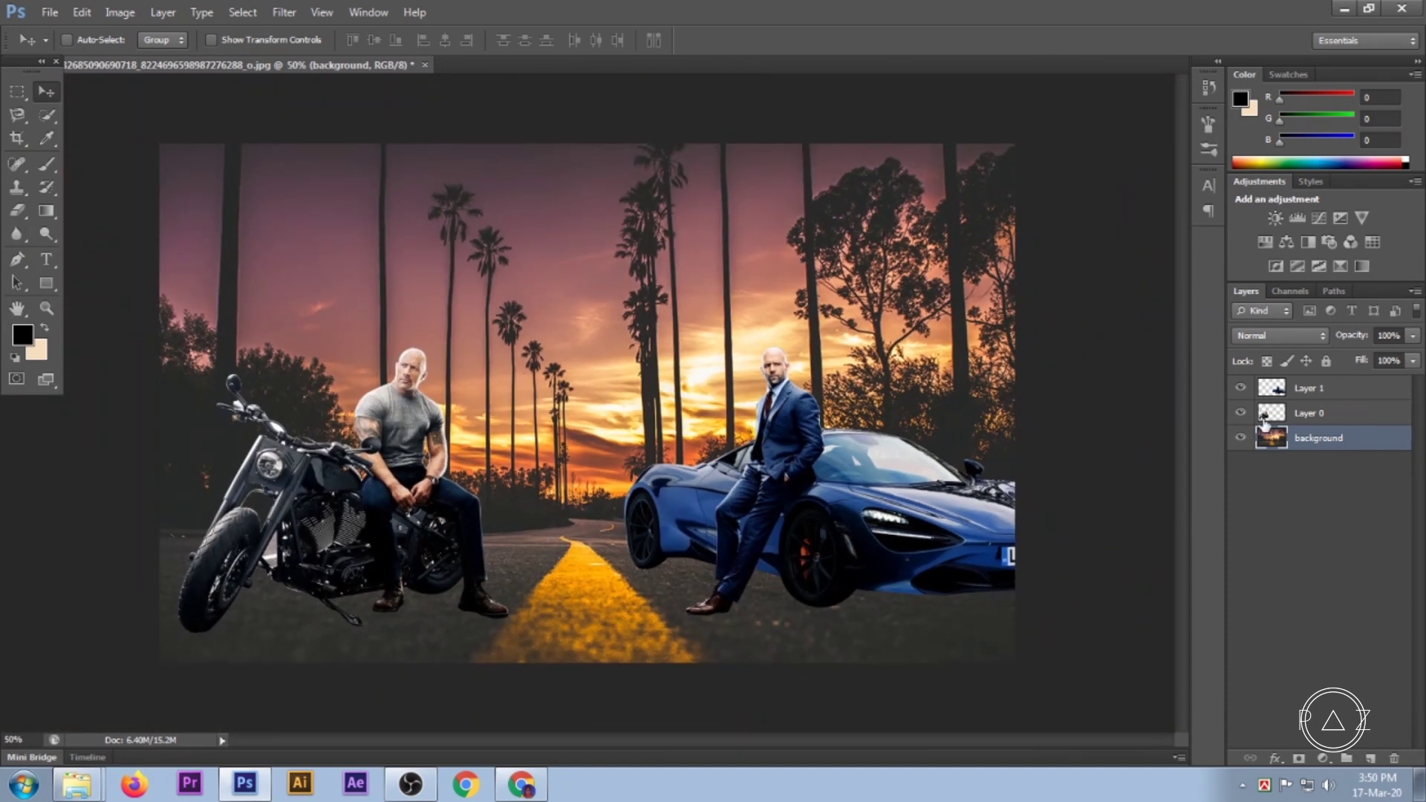
Switch between Layer 0 and Layer 1, ending on Layer 0, with the motorcycle in view.
click(1341, 410)
click(1328, 392)
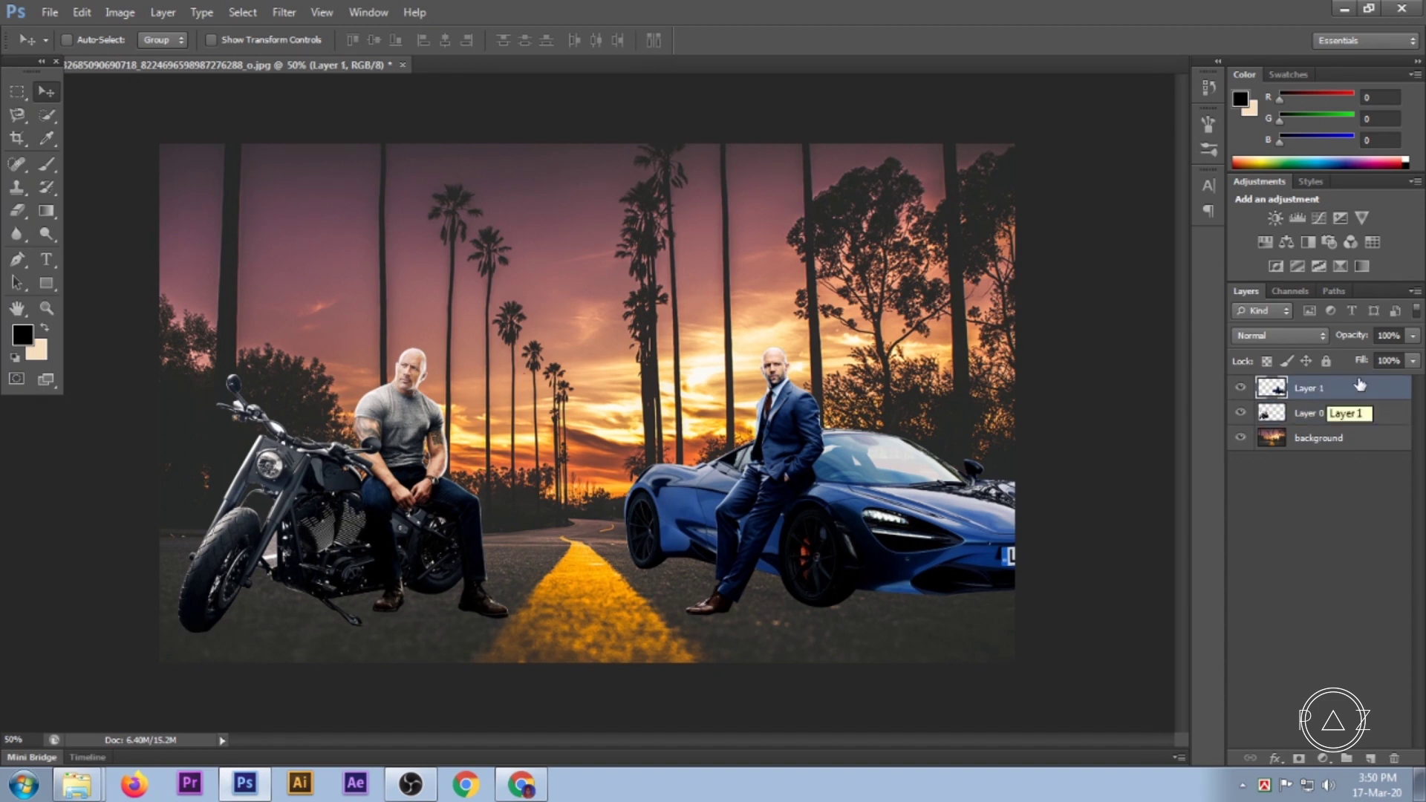
click(1293, 442)
click(1295, 421)
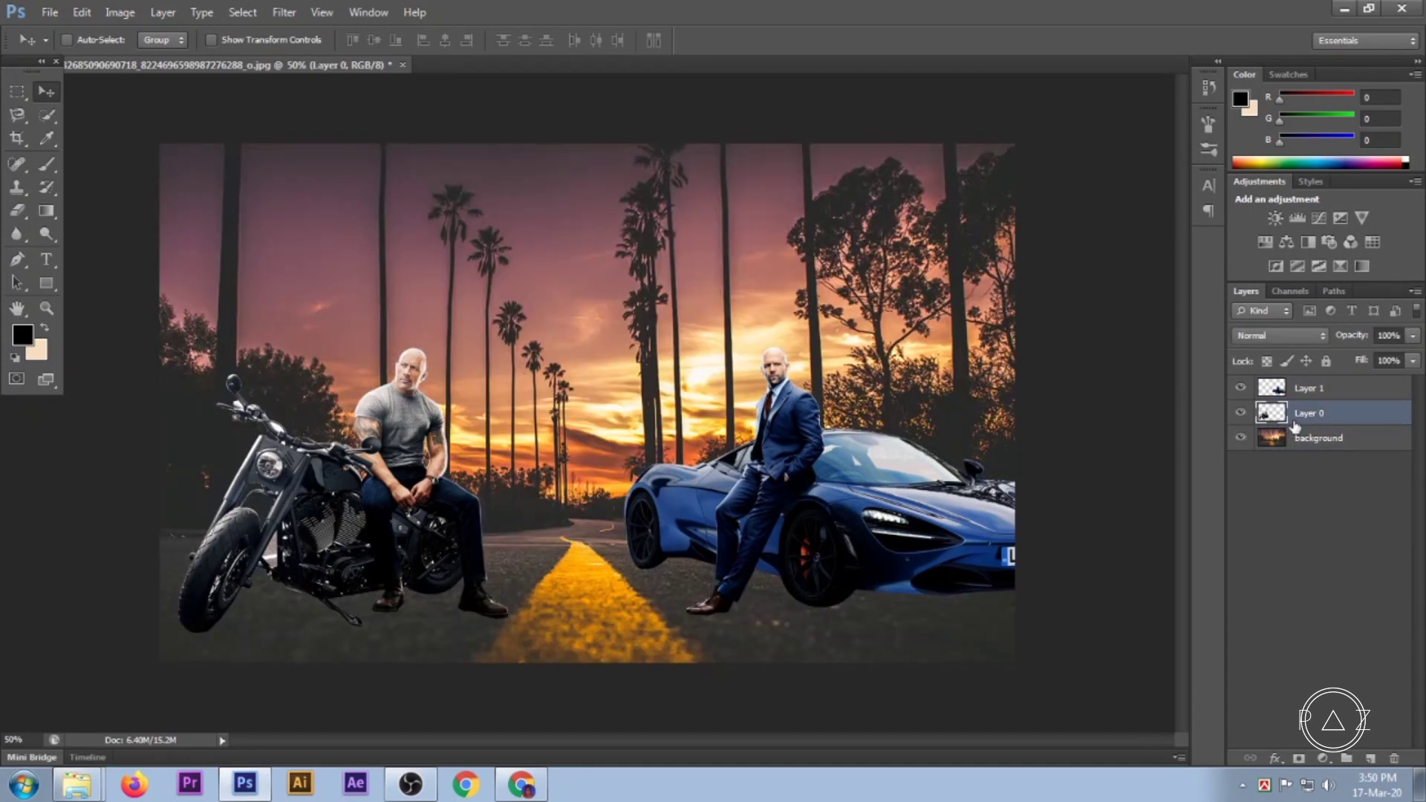
click(1302, 389)
click(1240, 388)
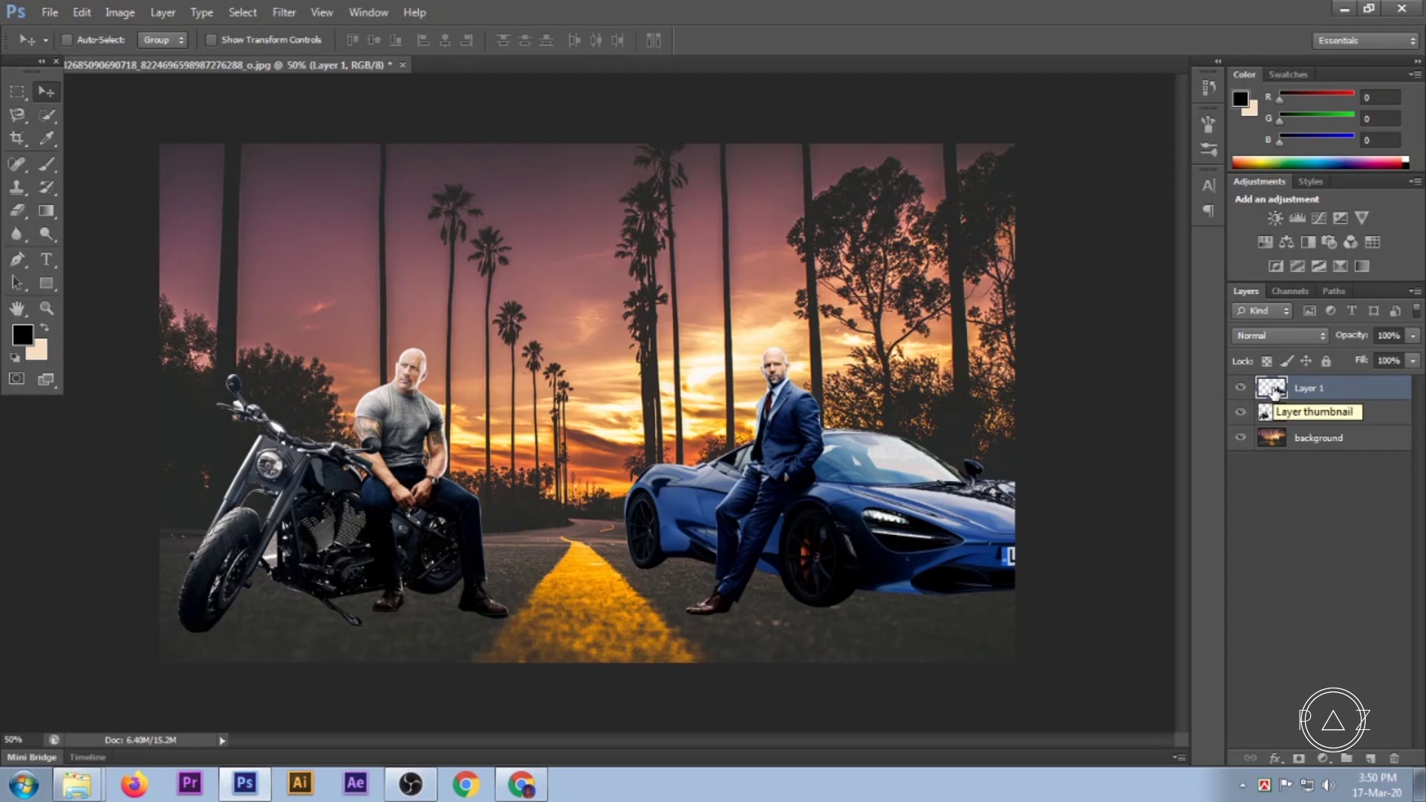
click(1321, 412)
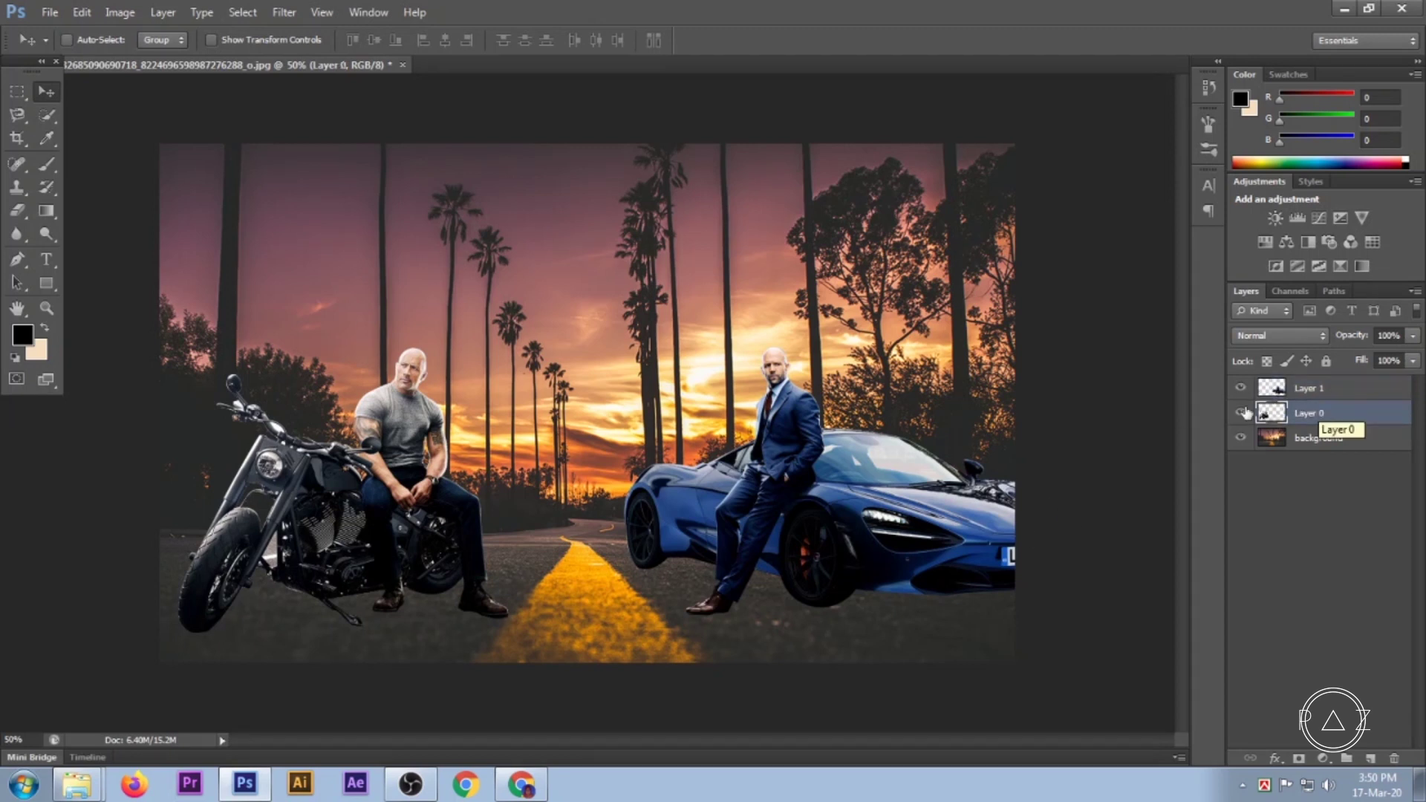
scroll(777, 481, up, 2)
scroll(778, 482, up, 1)
click(1304, 399)
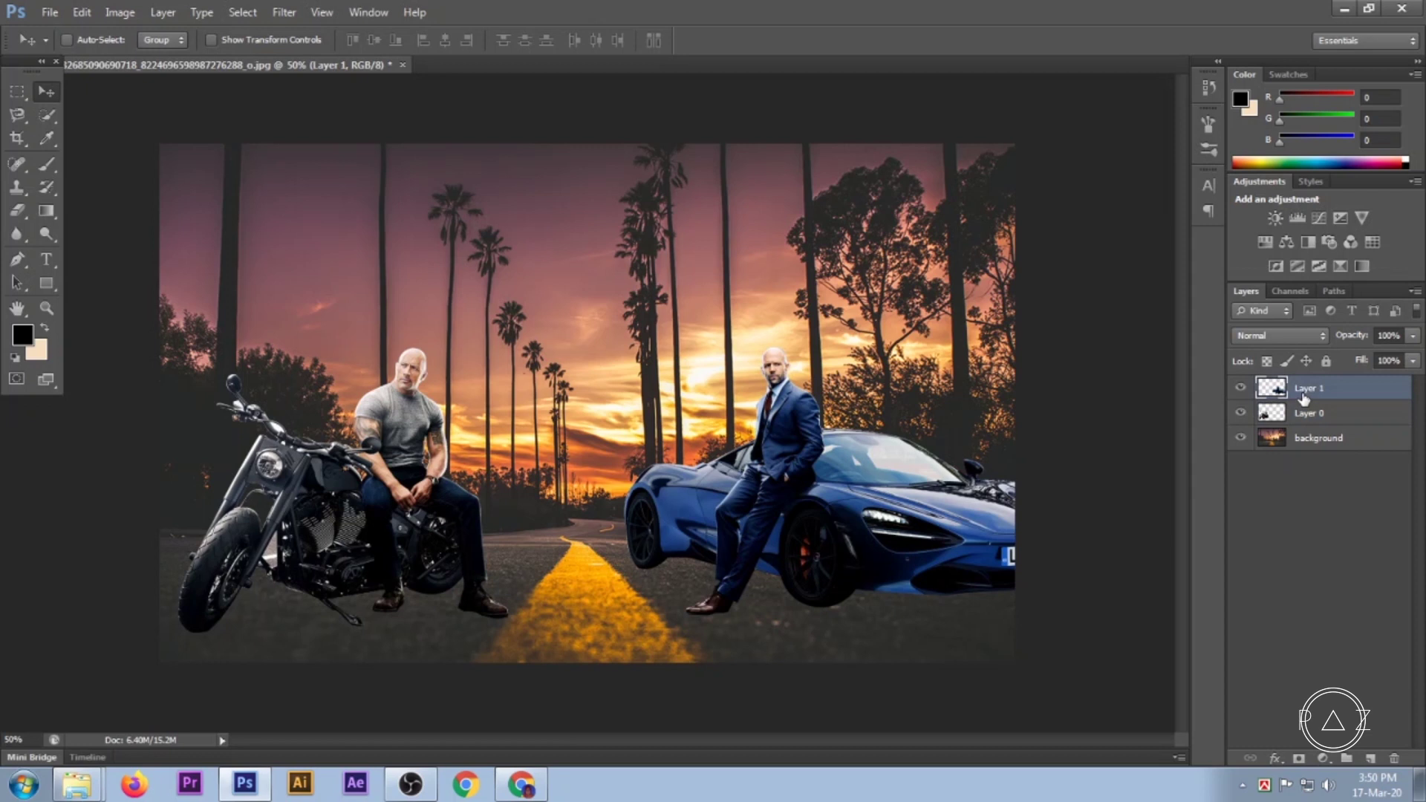
click(1306, 421)
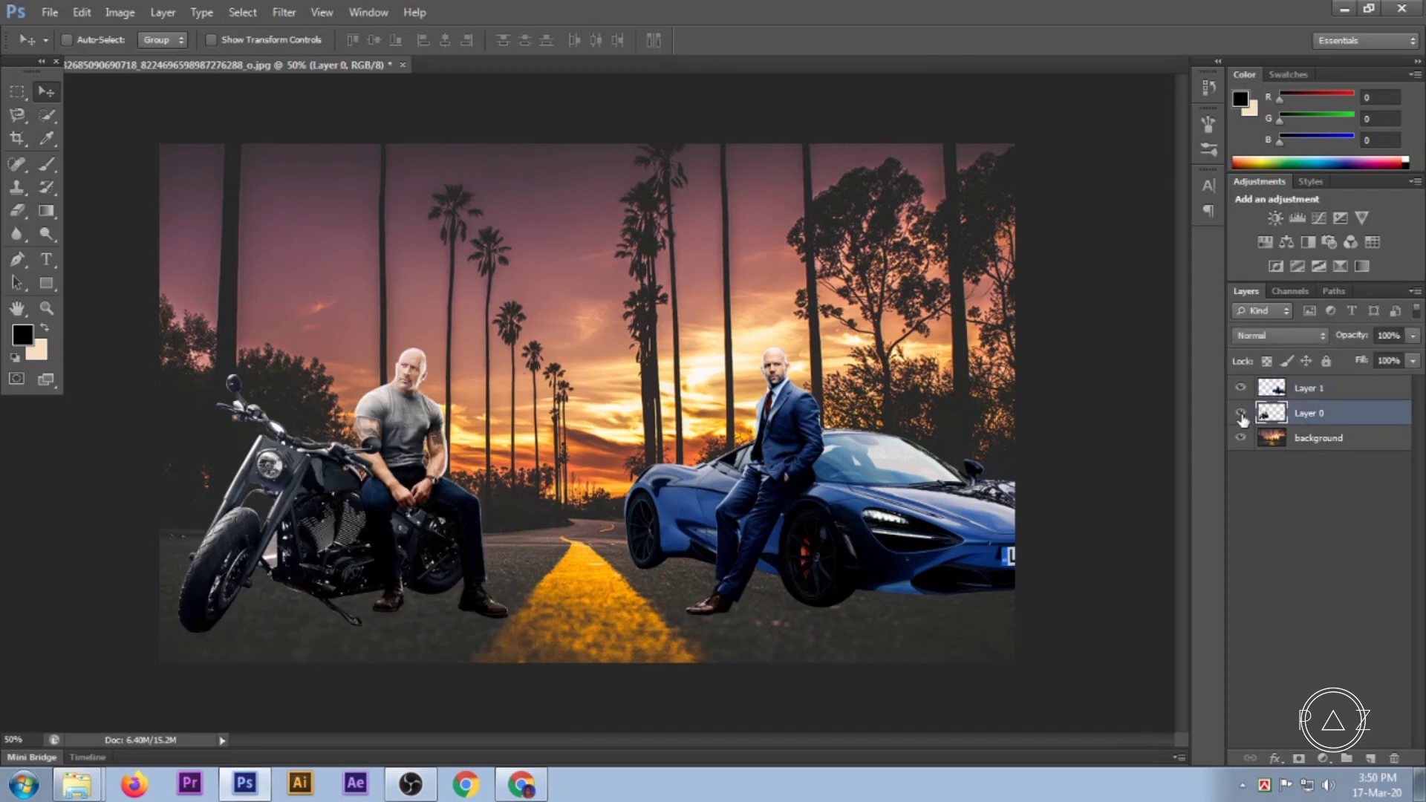
drag(456, 637, 739, 548)
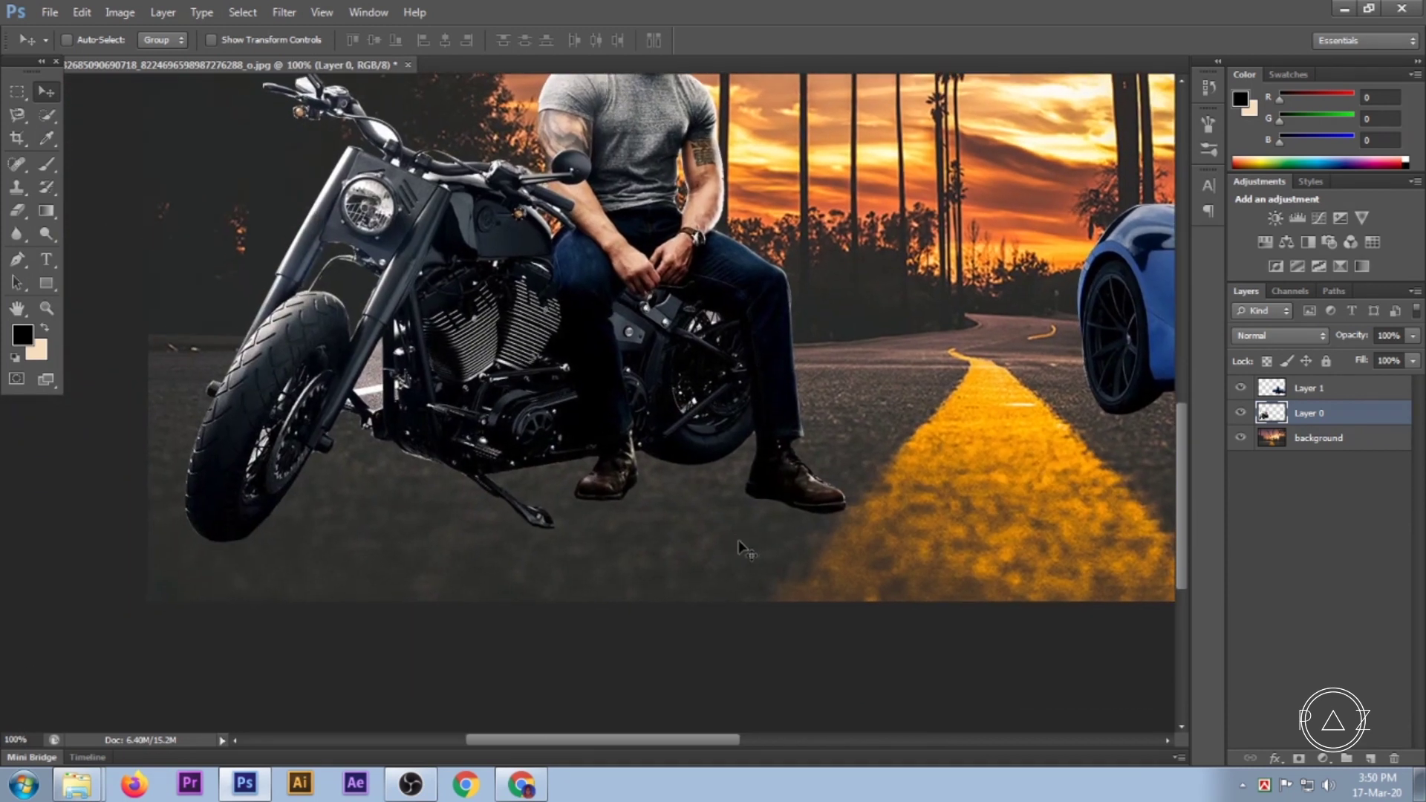
Add a new layer above the background and paint a 150 px black shadow under the right boot.
click(1335, 445)
click(1372, 758)
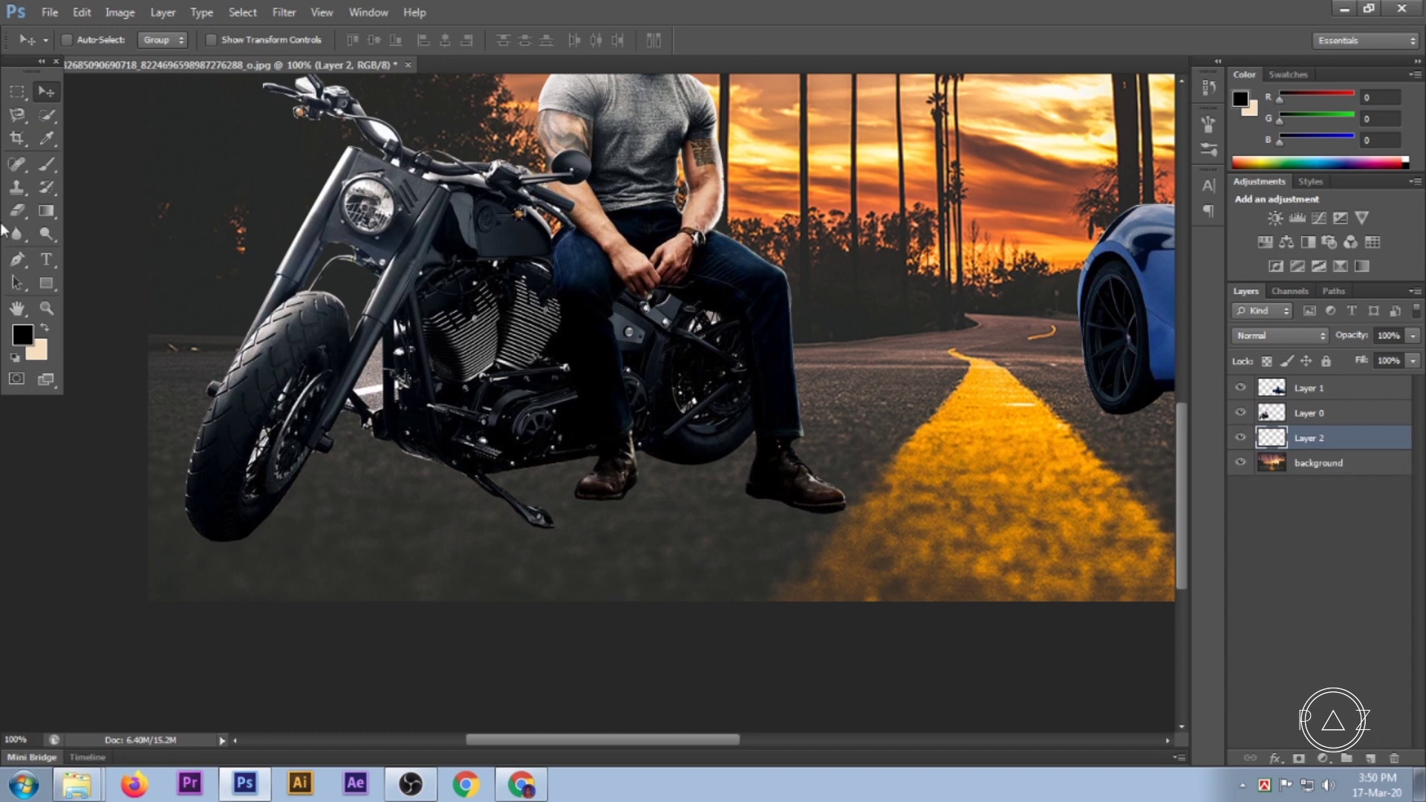
click(49, 168)
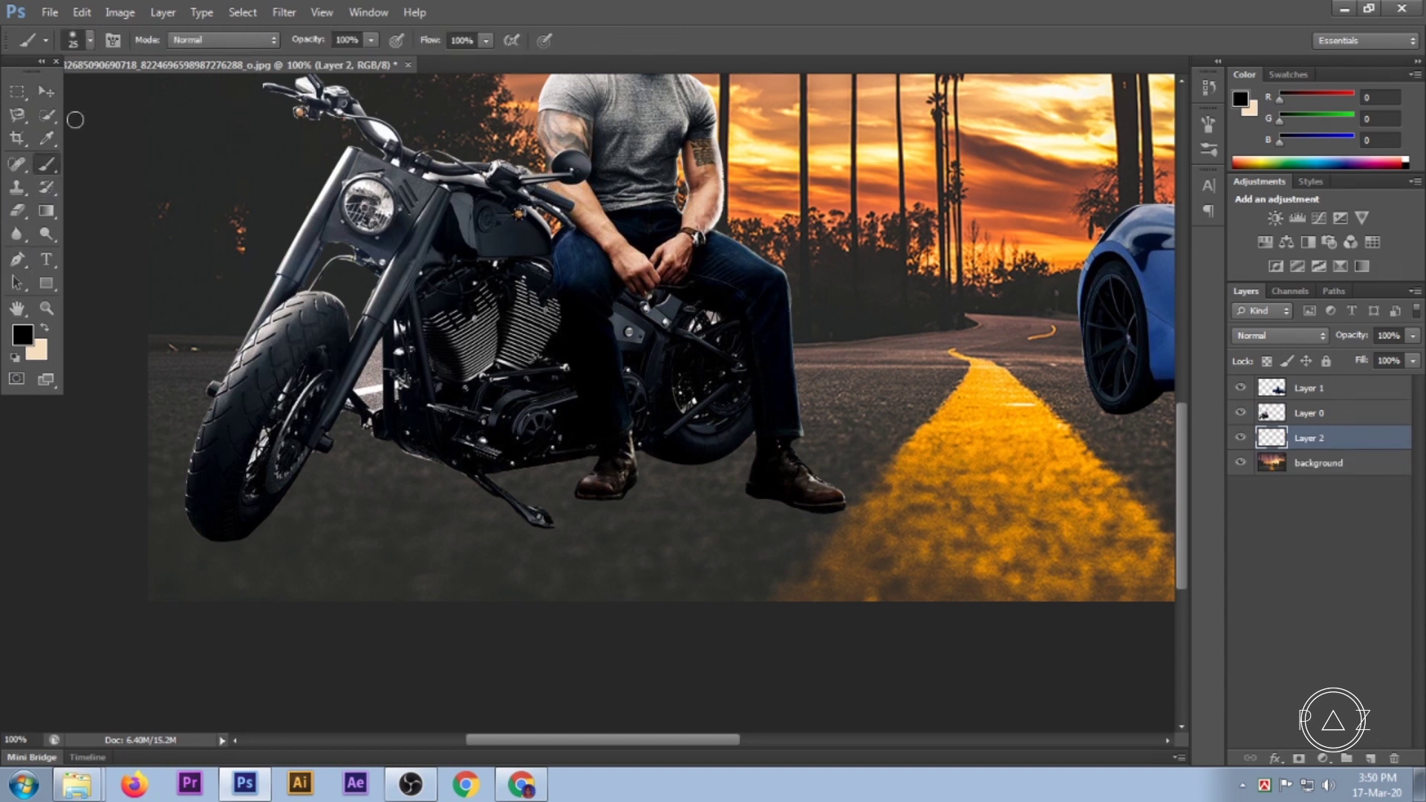
scroll(766, 512, up, 1)
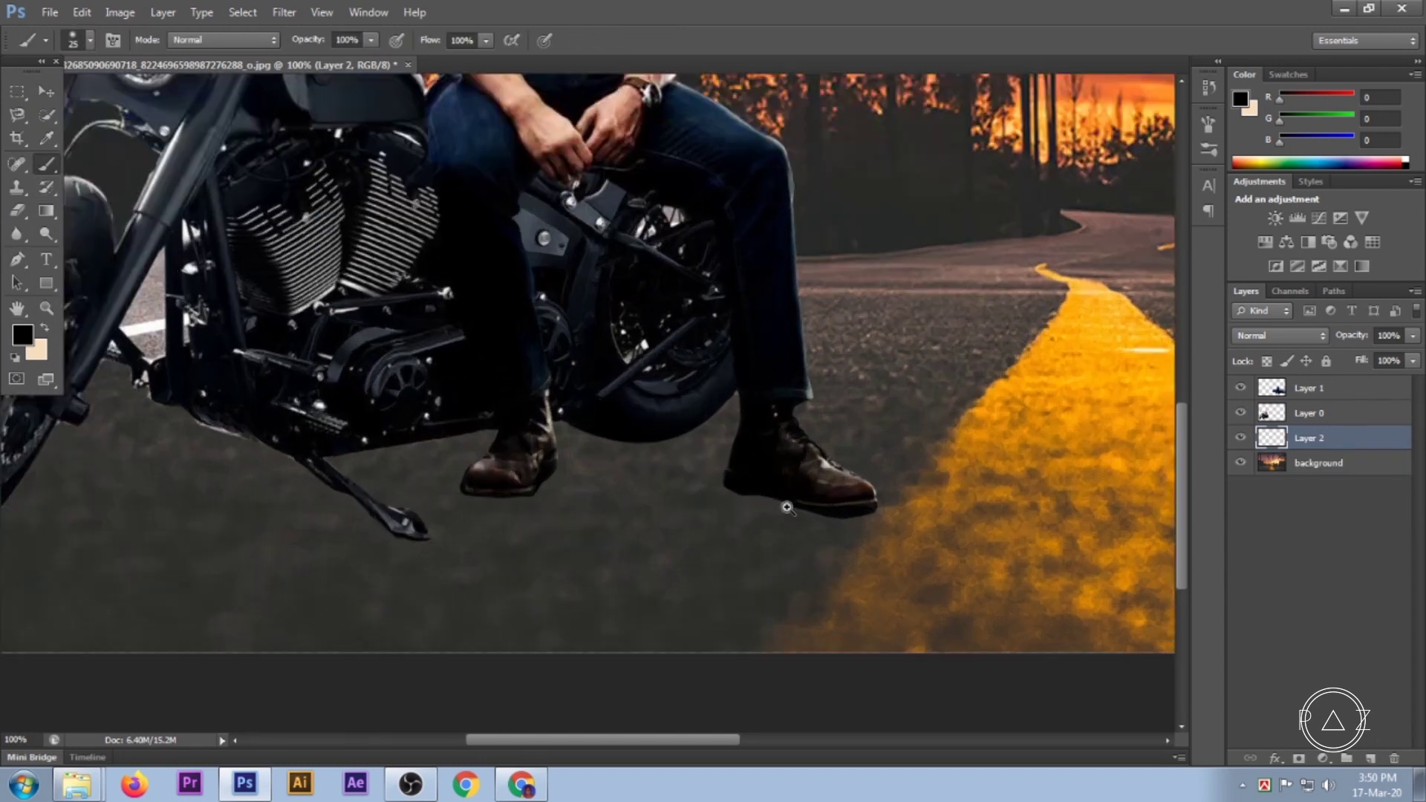
key(bracketright)
key(bracketright)
key(bracketright)
key(bracketright)
key(bracketright)
key(bracketright)
key(bracketright)
key(bracketright)
key(bracketright)
key(bracketright)
click(796, 499)
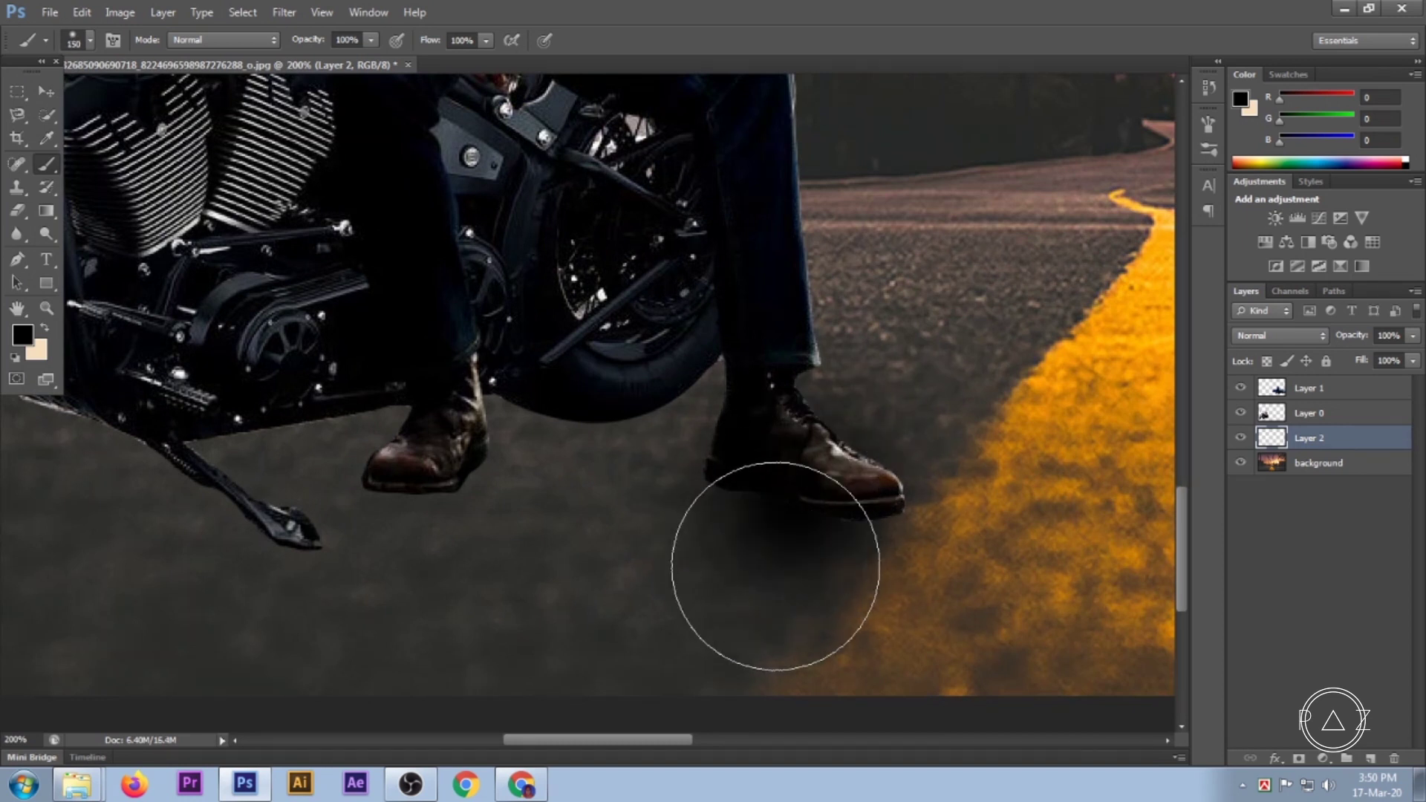
Squash the shadow into a thin, slightly wider strip under the boot.
click(47, 91)
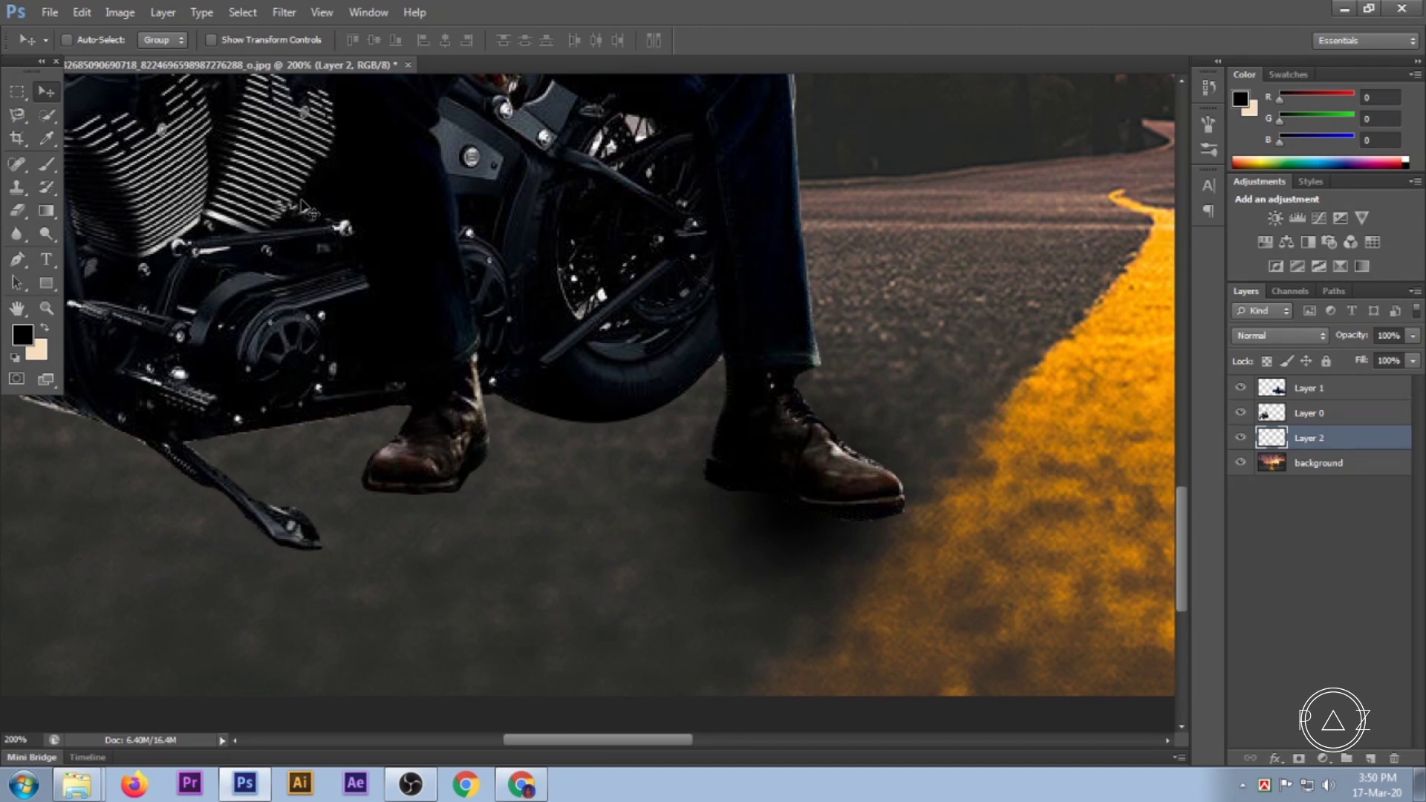
key(ctrl+t)
drag(795, 696, 795, 564)
mouse_move(796, 280)
mouse_down()
mouse_move(796, 525)
mouse_move(795, 502)
mouse_up()
drag(1024, 549, 1026, 583)
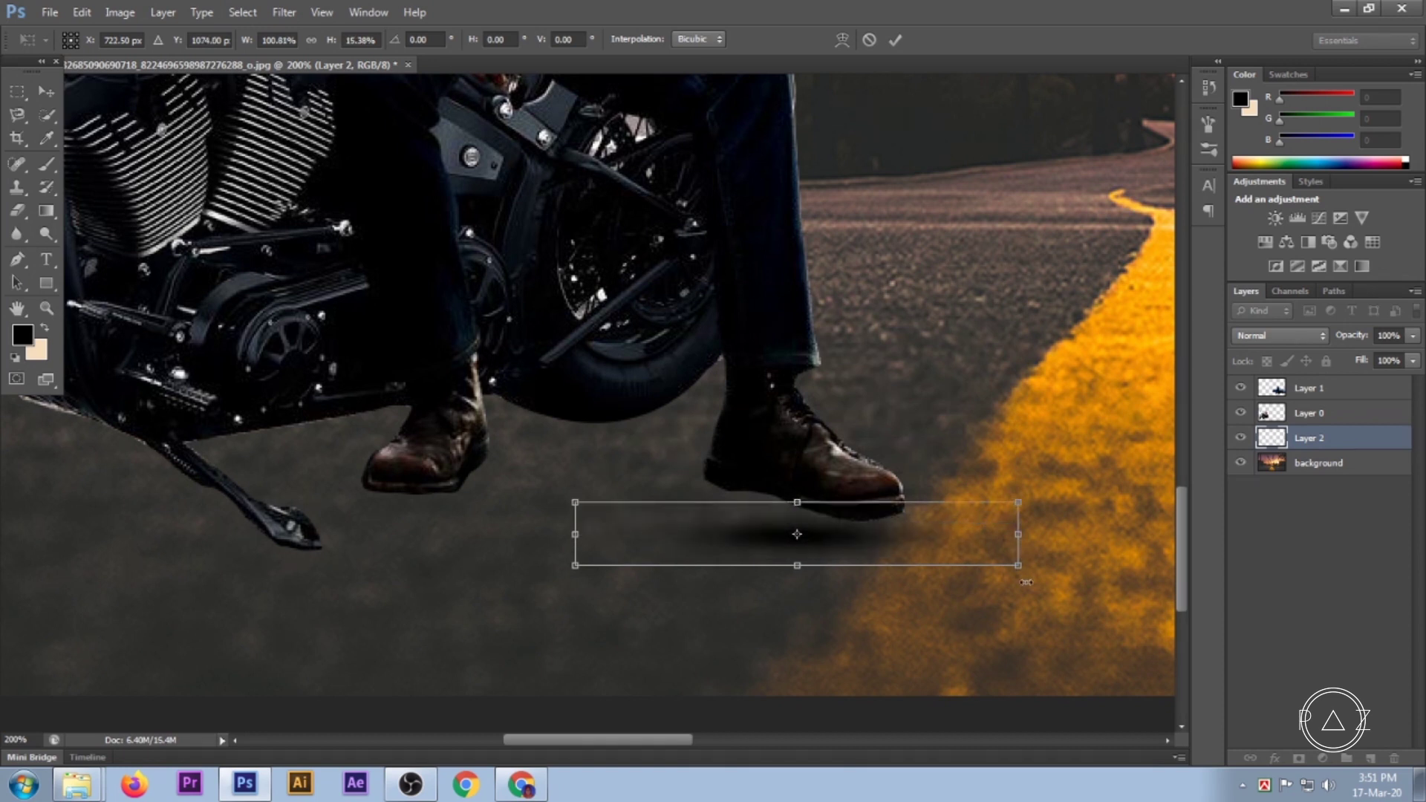
mouse_move(860, 541)
mouse_down()
mouse_move(820, 515)
mouse_move(823, 491)
mouse_up()
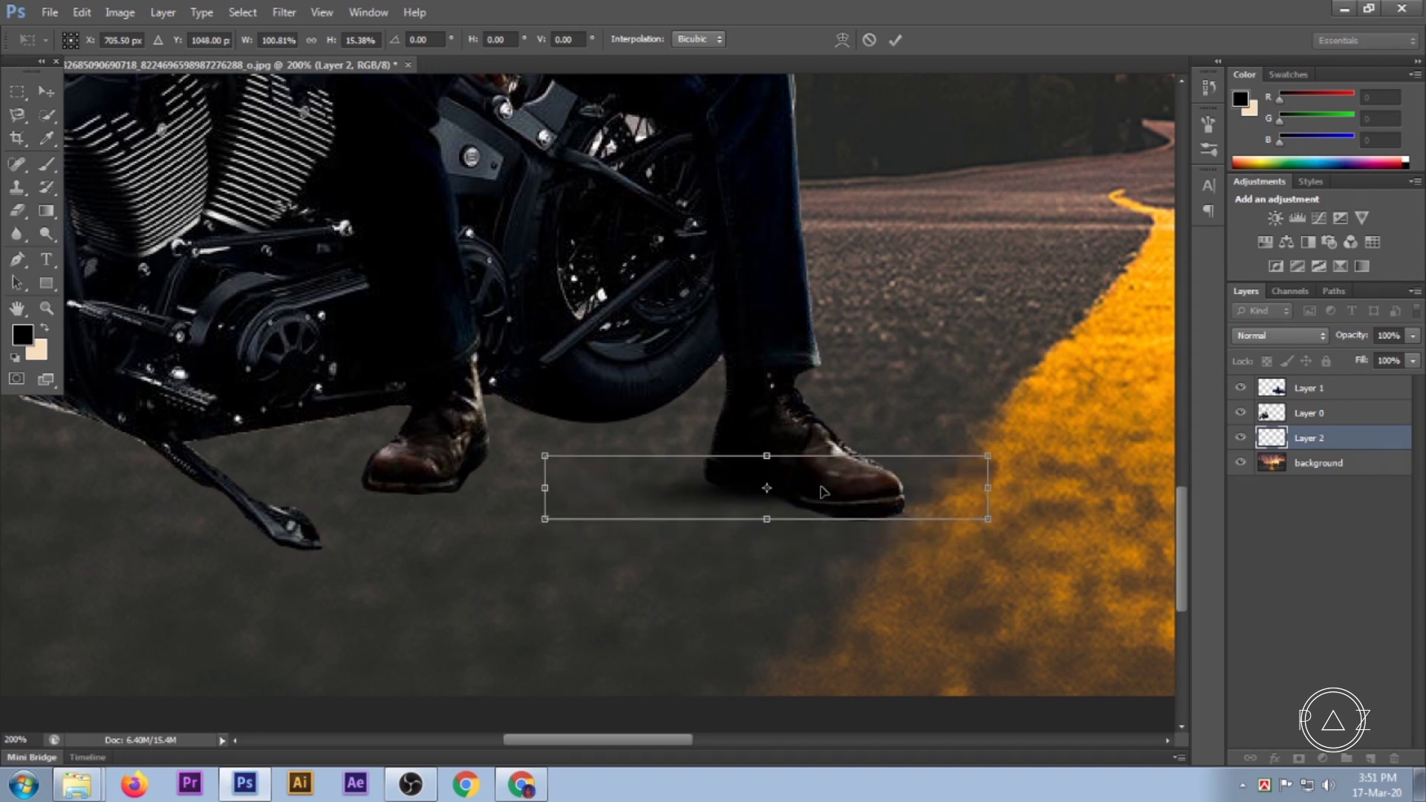
click(895, 39)
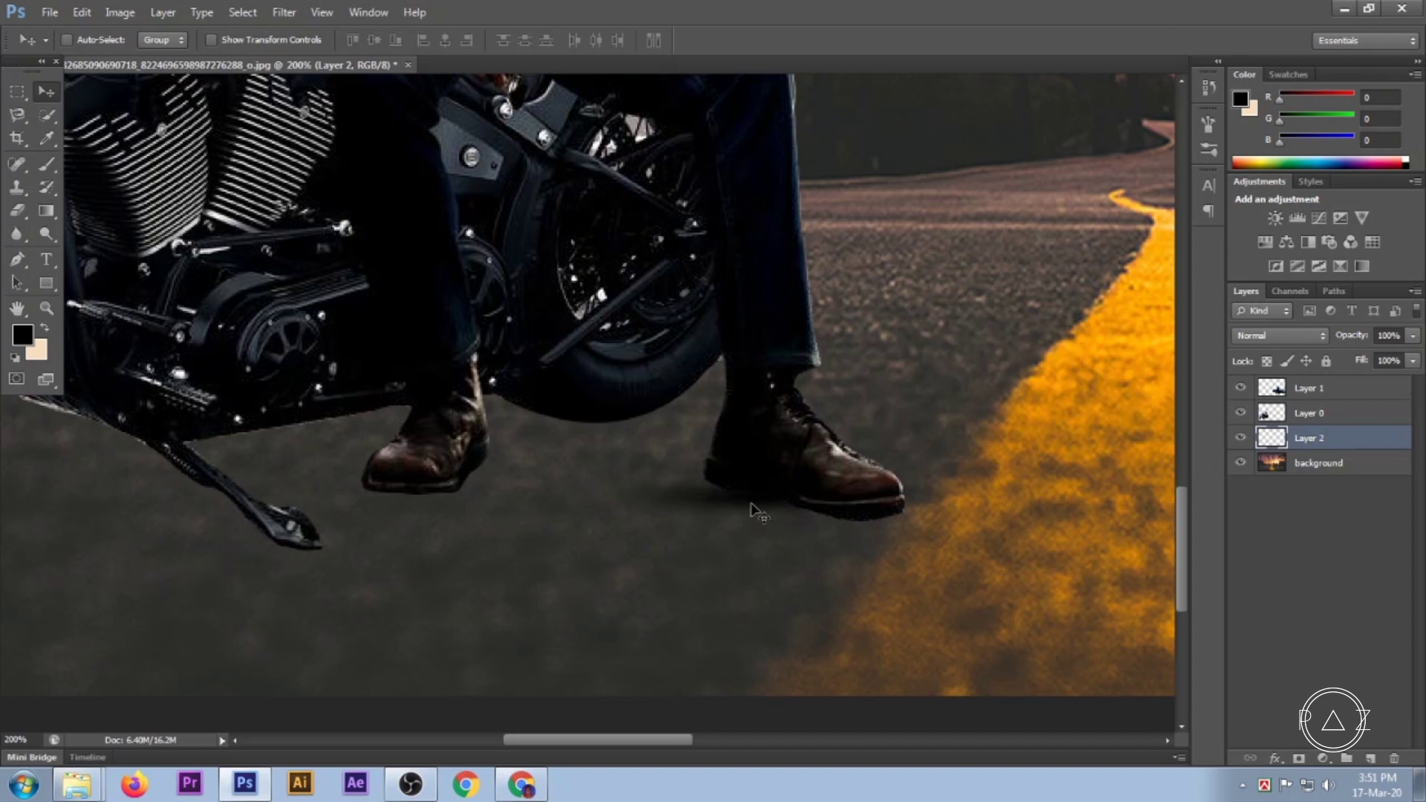
Rotate and stretch the shadow to follow the boot, then duplicate the shadow layer.
key(ctrl+t)
drag(1040, 523, 1031, 586)
drag(882, 532, 902, 537)
drag(788, 529, 835, 546)
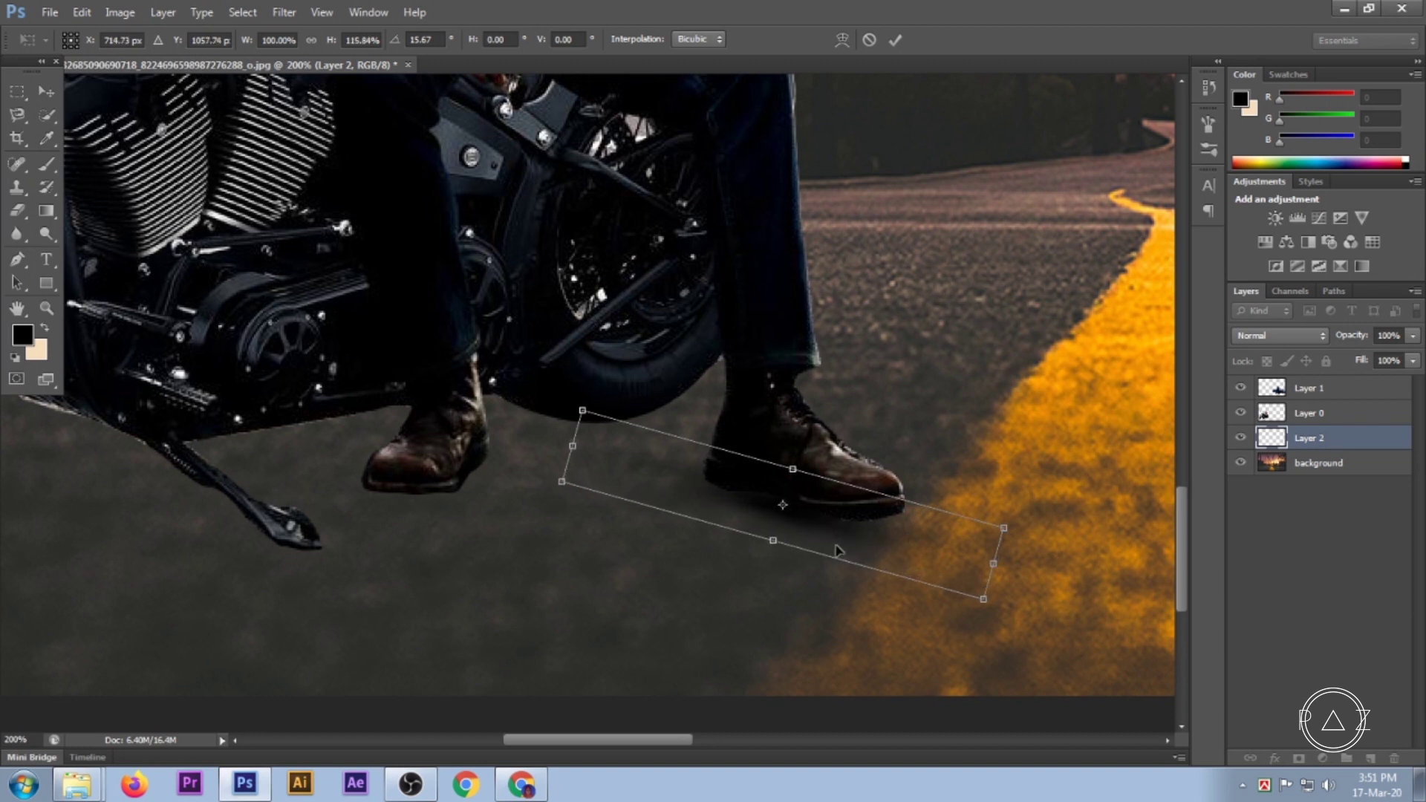
drag(800, 465, 810, 463)
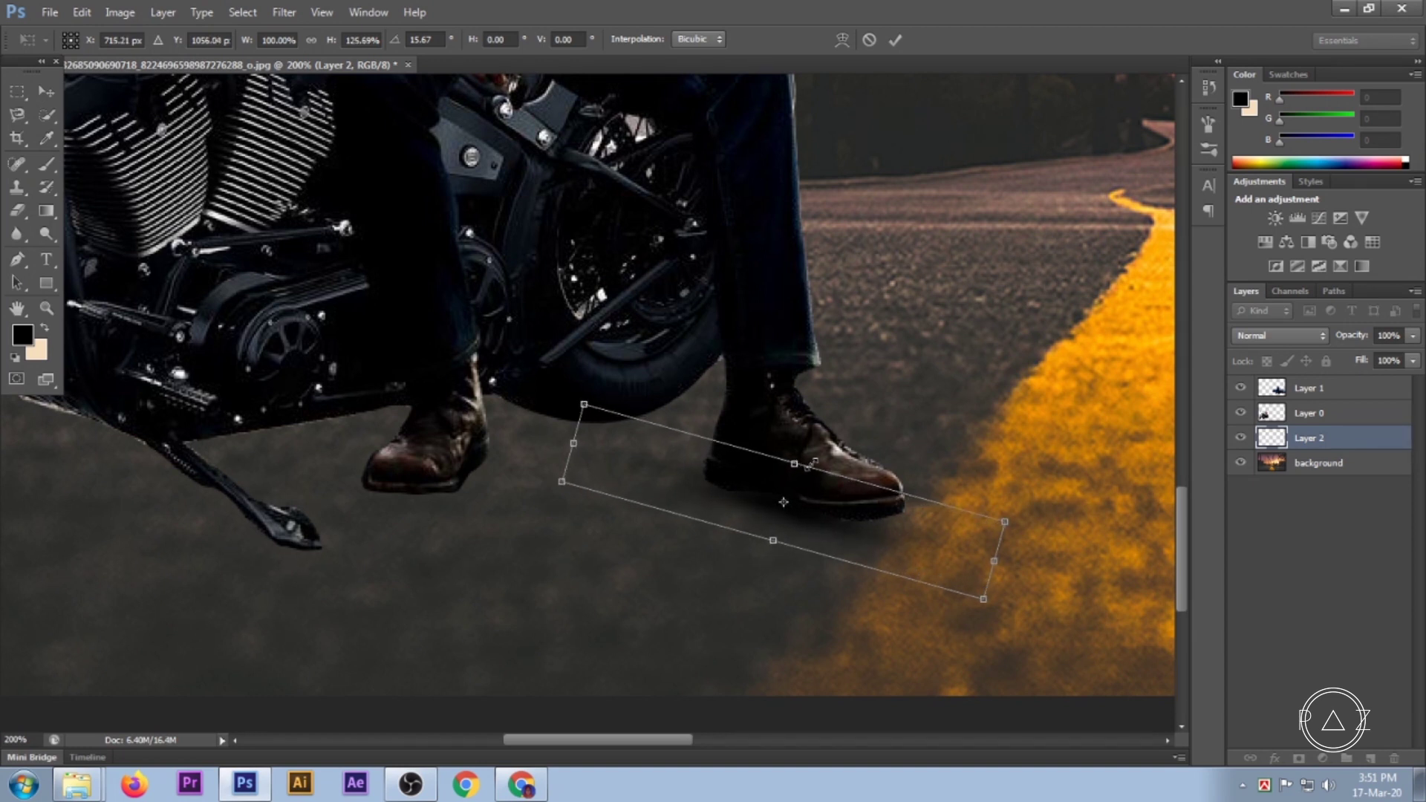
click(895, 39)
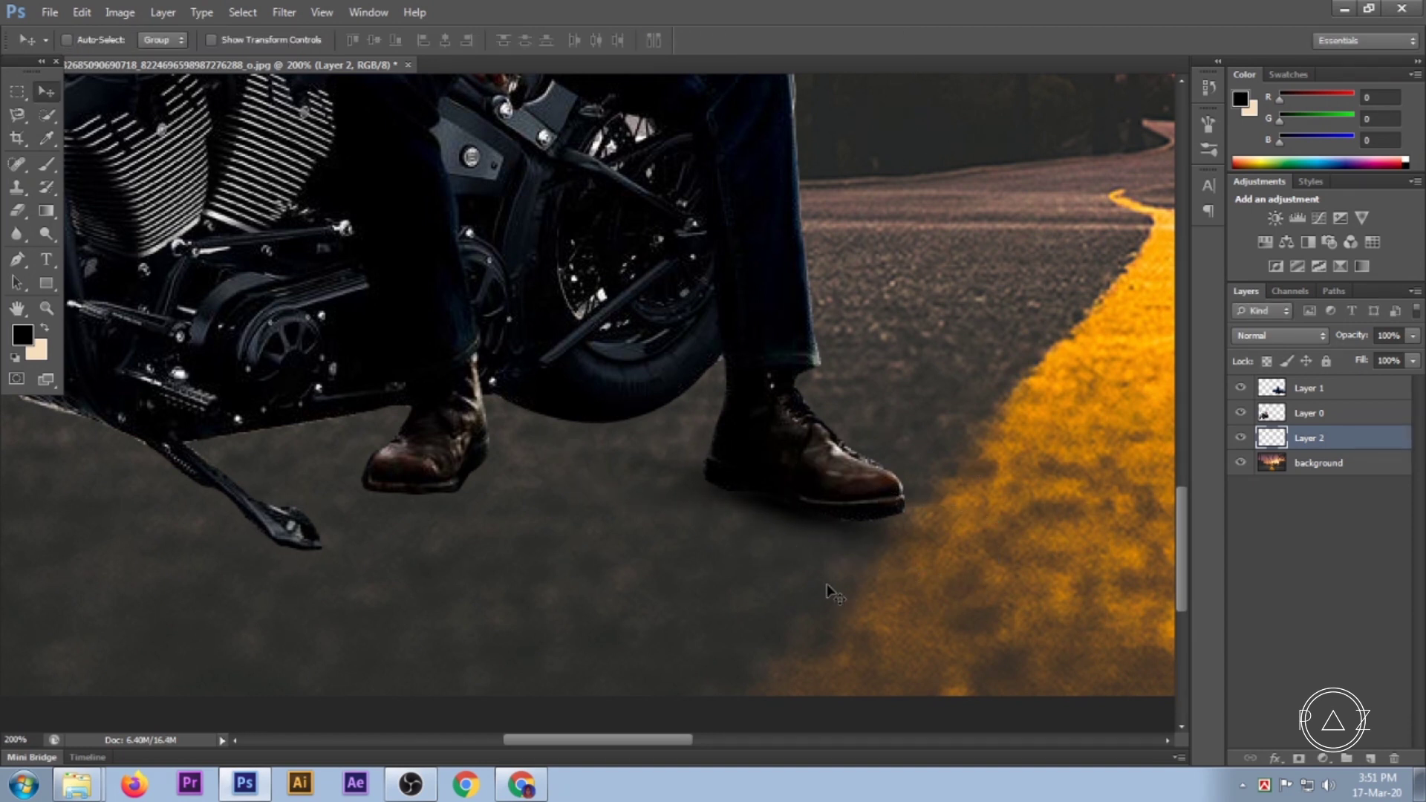
ctrl+alt+click(826, 586)
ctrl+click(828, 586)
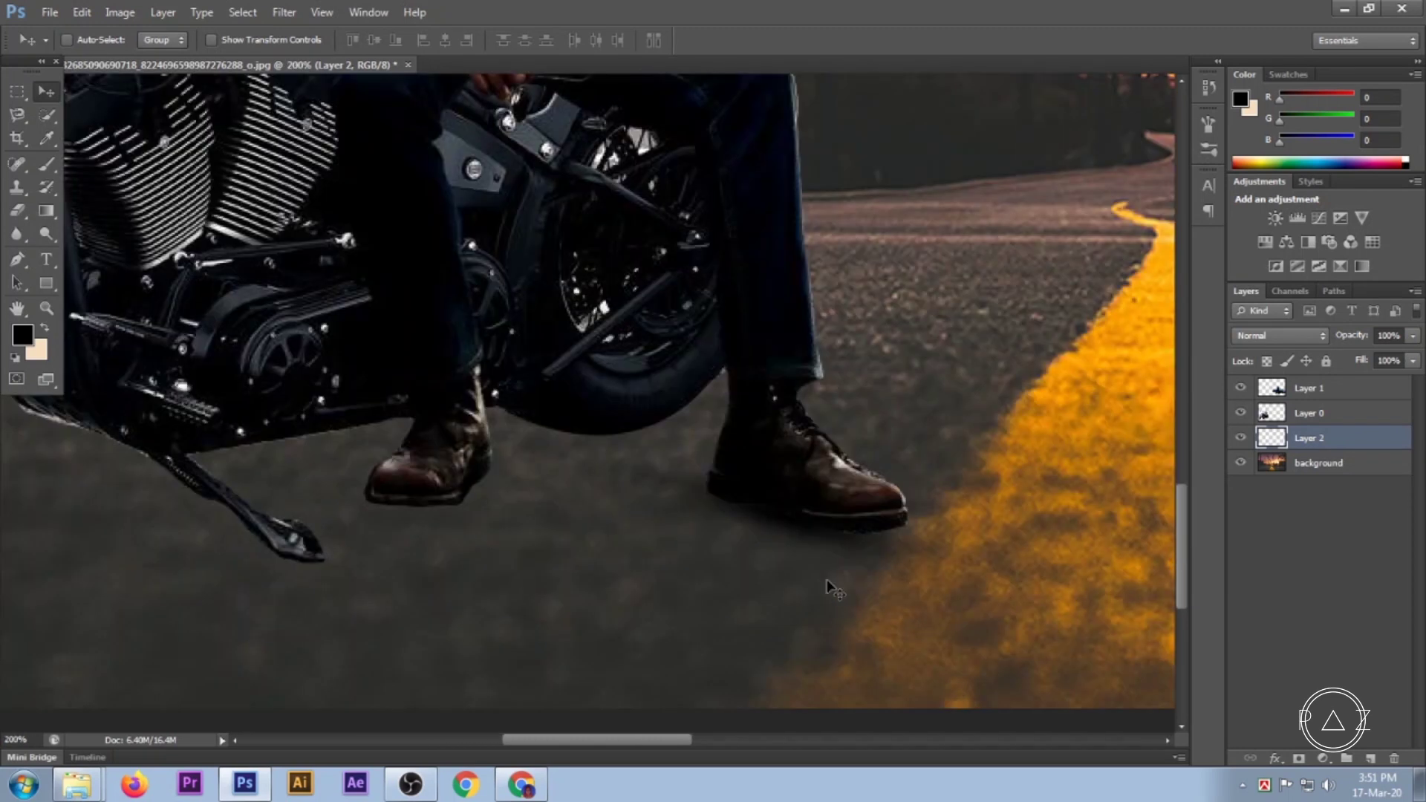
key(ctrl+j)
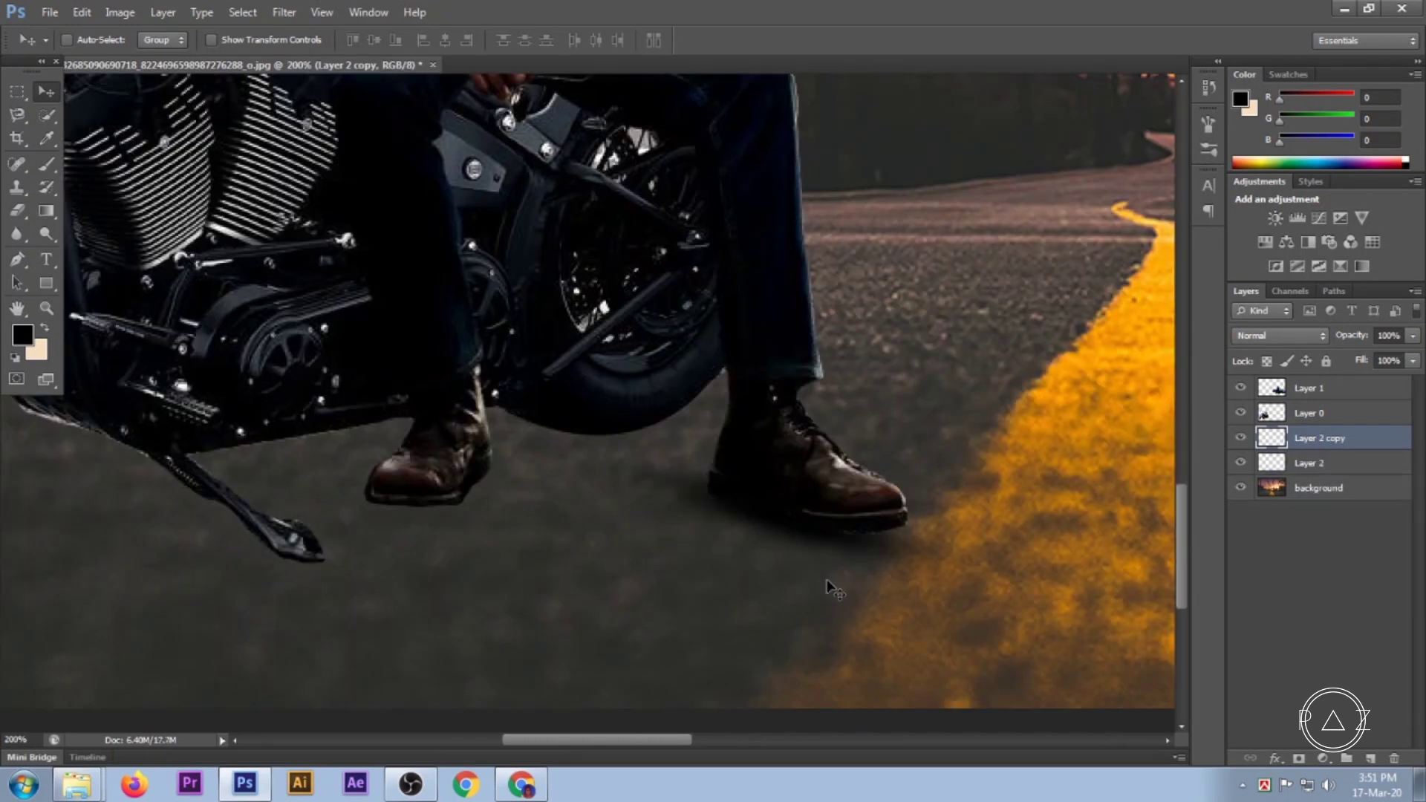
scroll(827, 587, down, 1)
scroll(827, 587, down, 2)
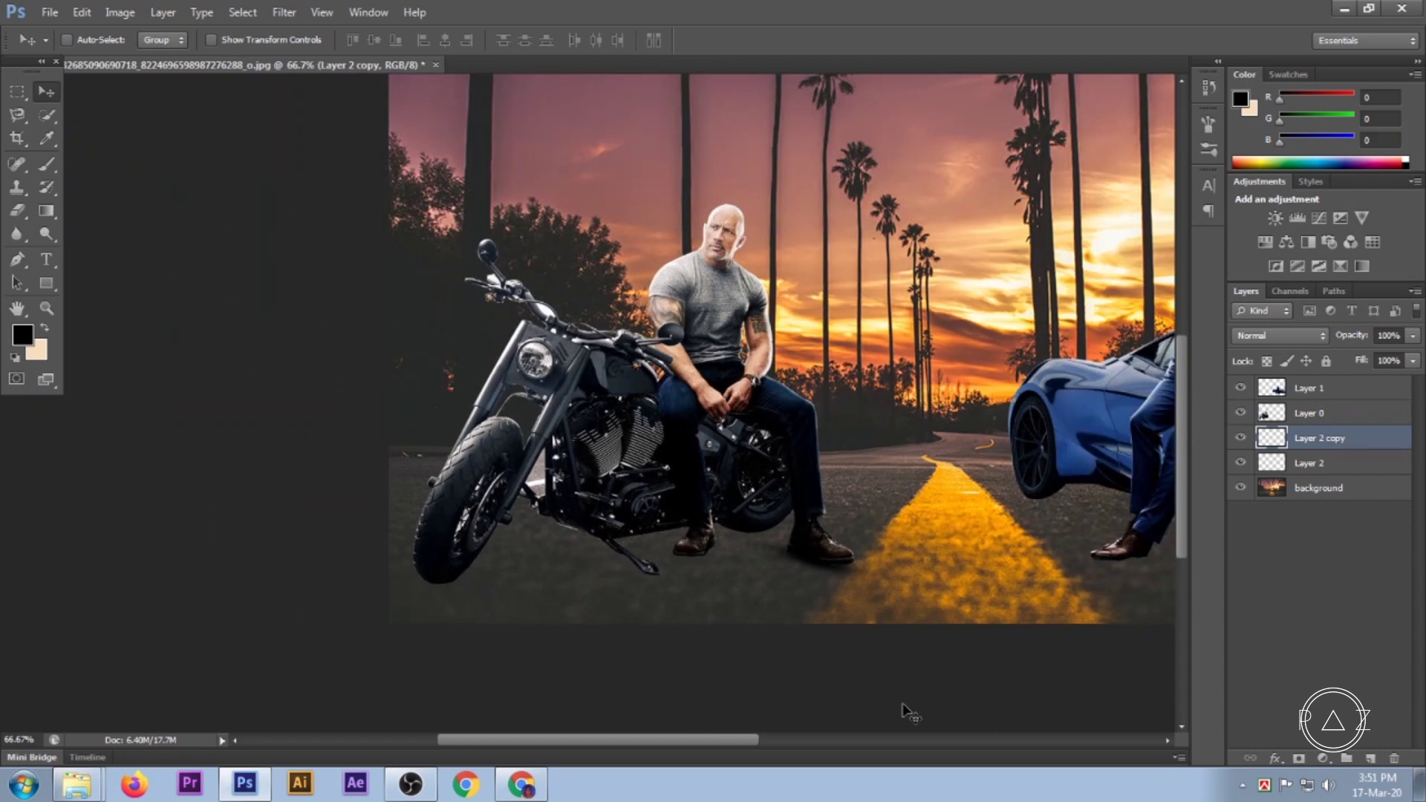
Merge Layer 2 and its copy into one shadow, tilted slightly under the right boot.
scroll(854, 590, up, 1)
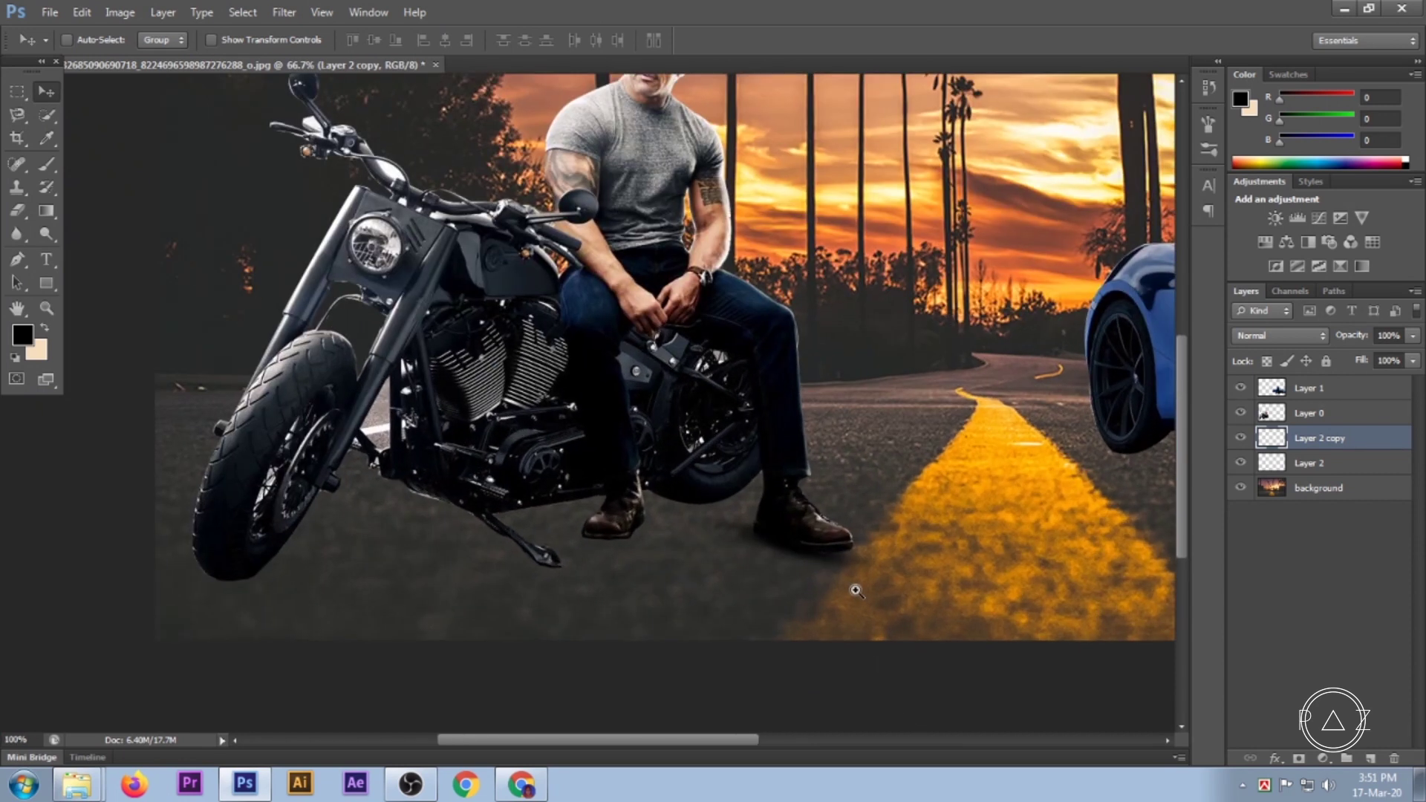
ctrl+click(1312, 455)
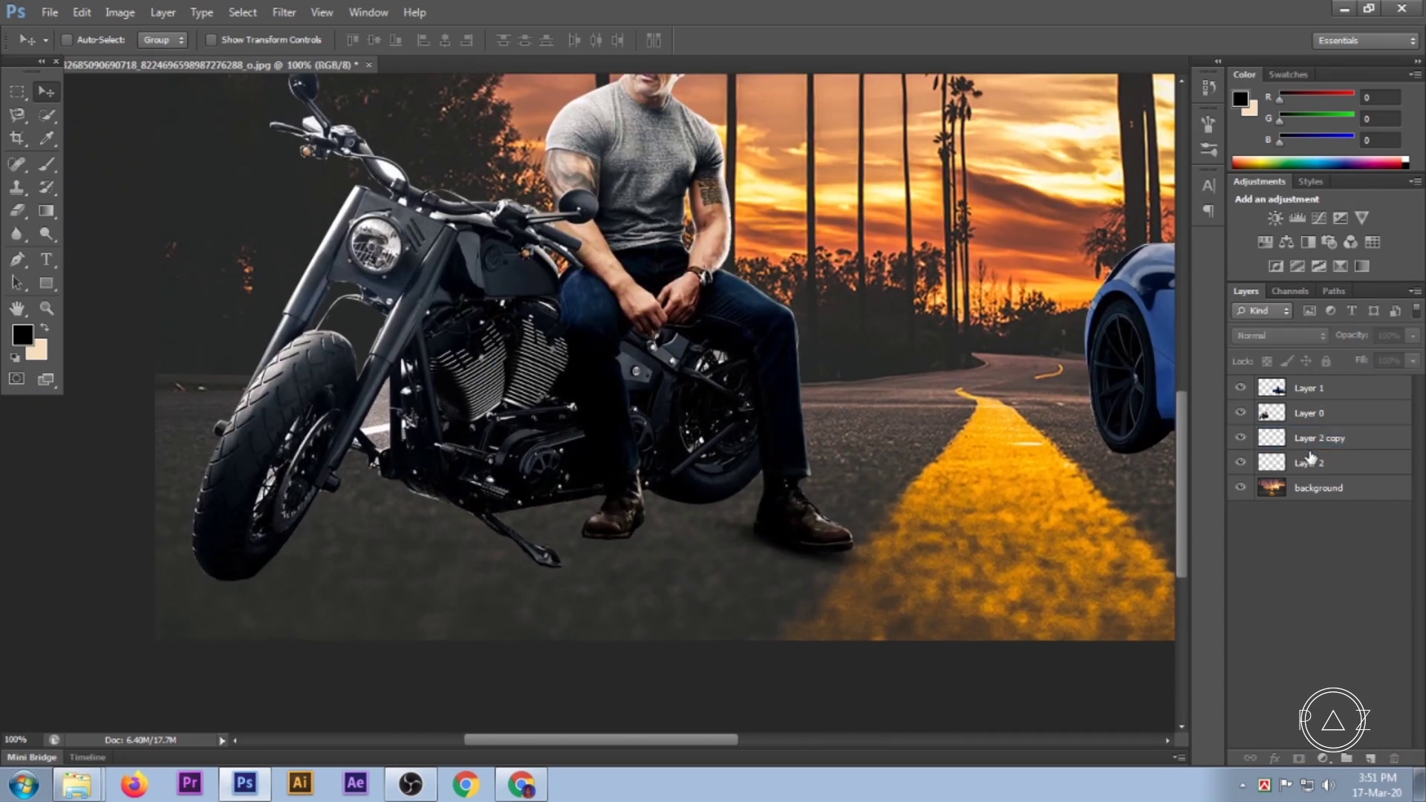
right_click(1312, 456)
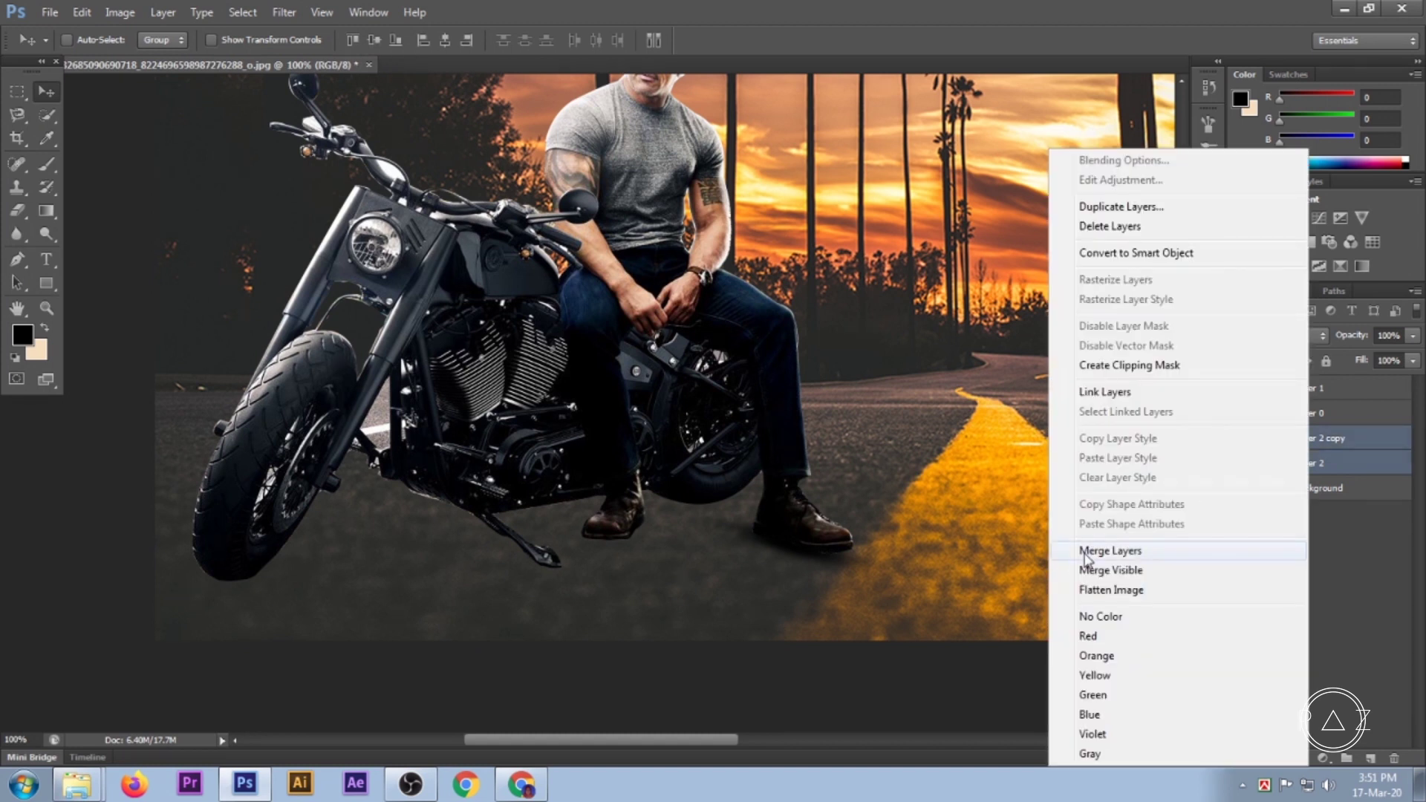
click(1099, 551)
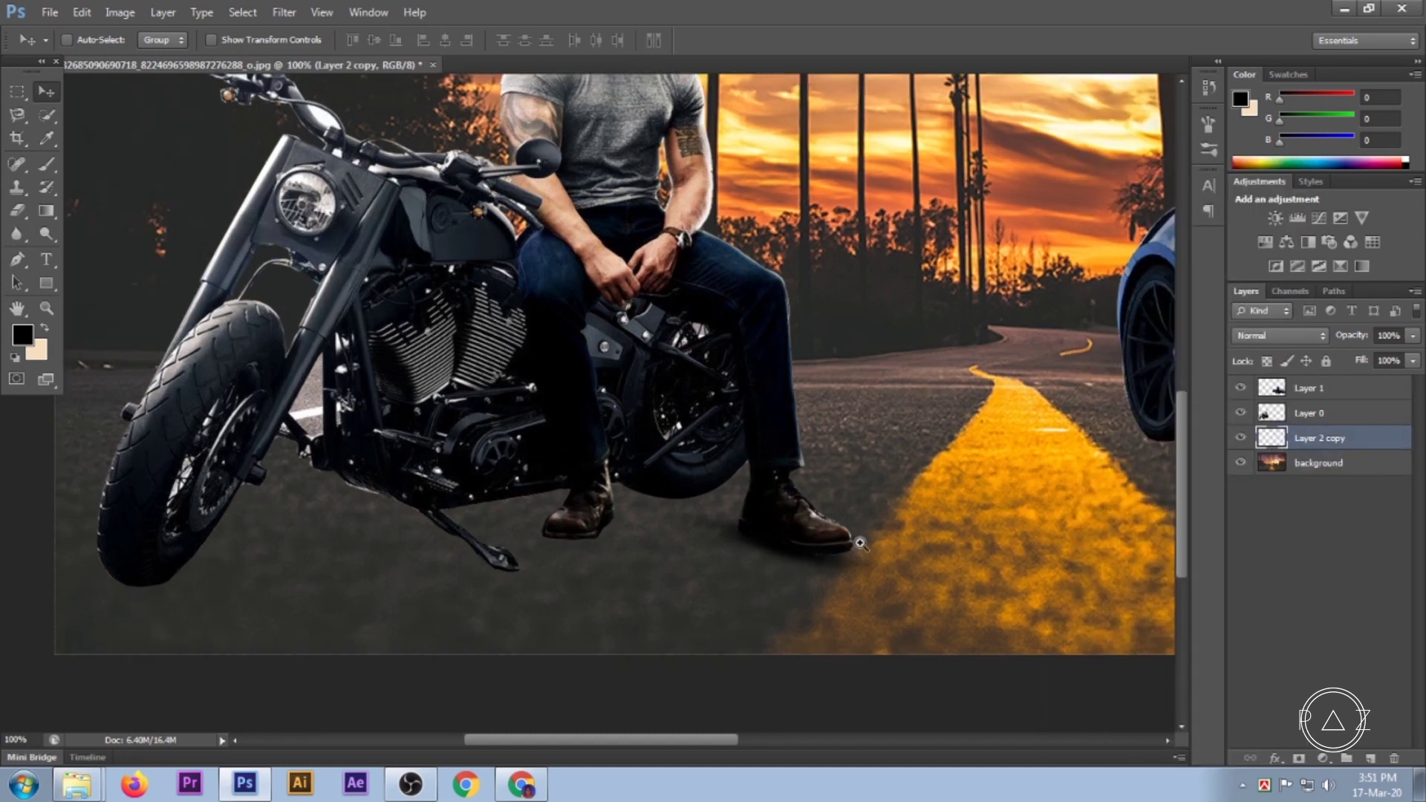
scroll(861, 543, up, 1)
key(ctrl+t)
drag(1011, 597, 1024, 569)
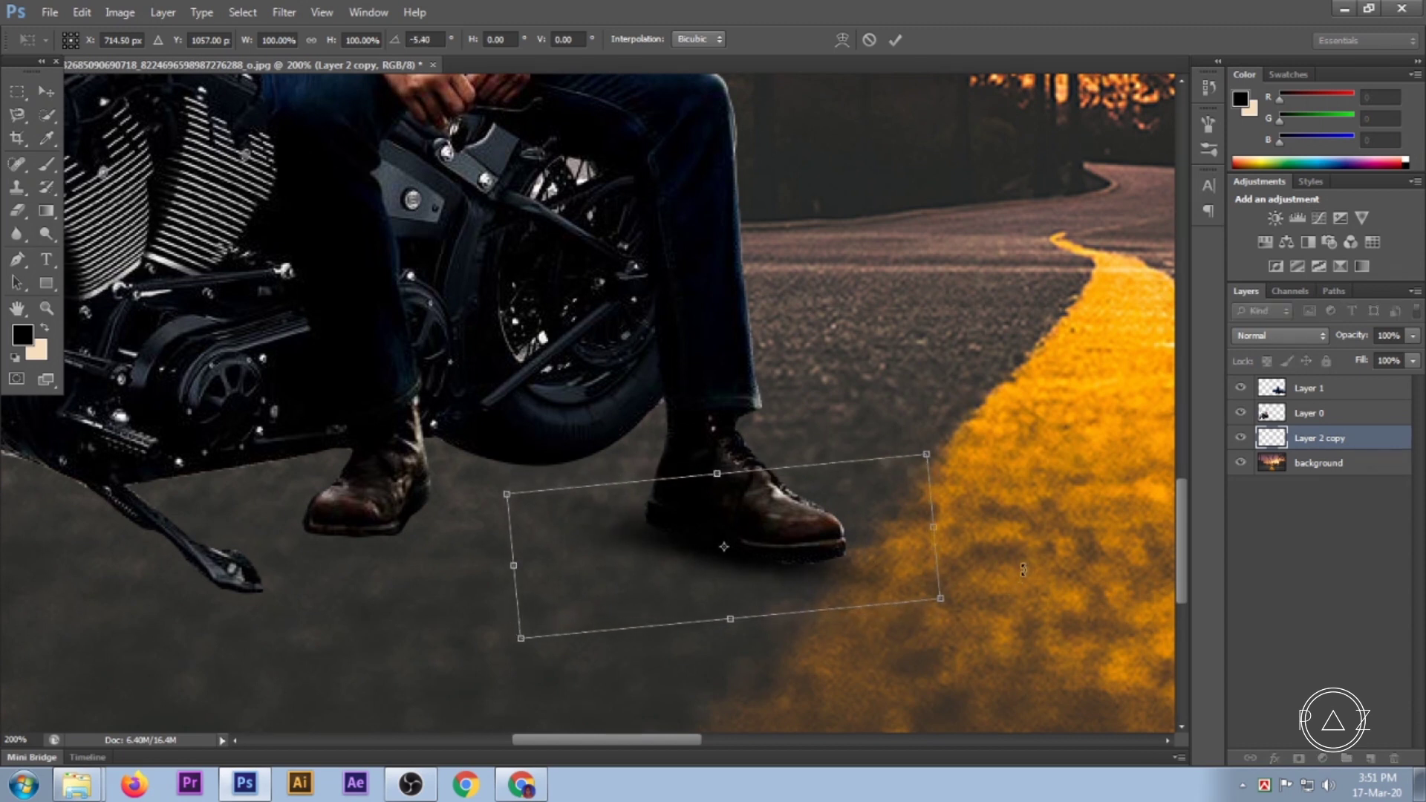
click(896, 40)
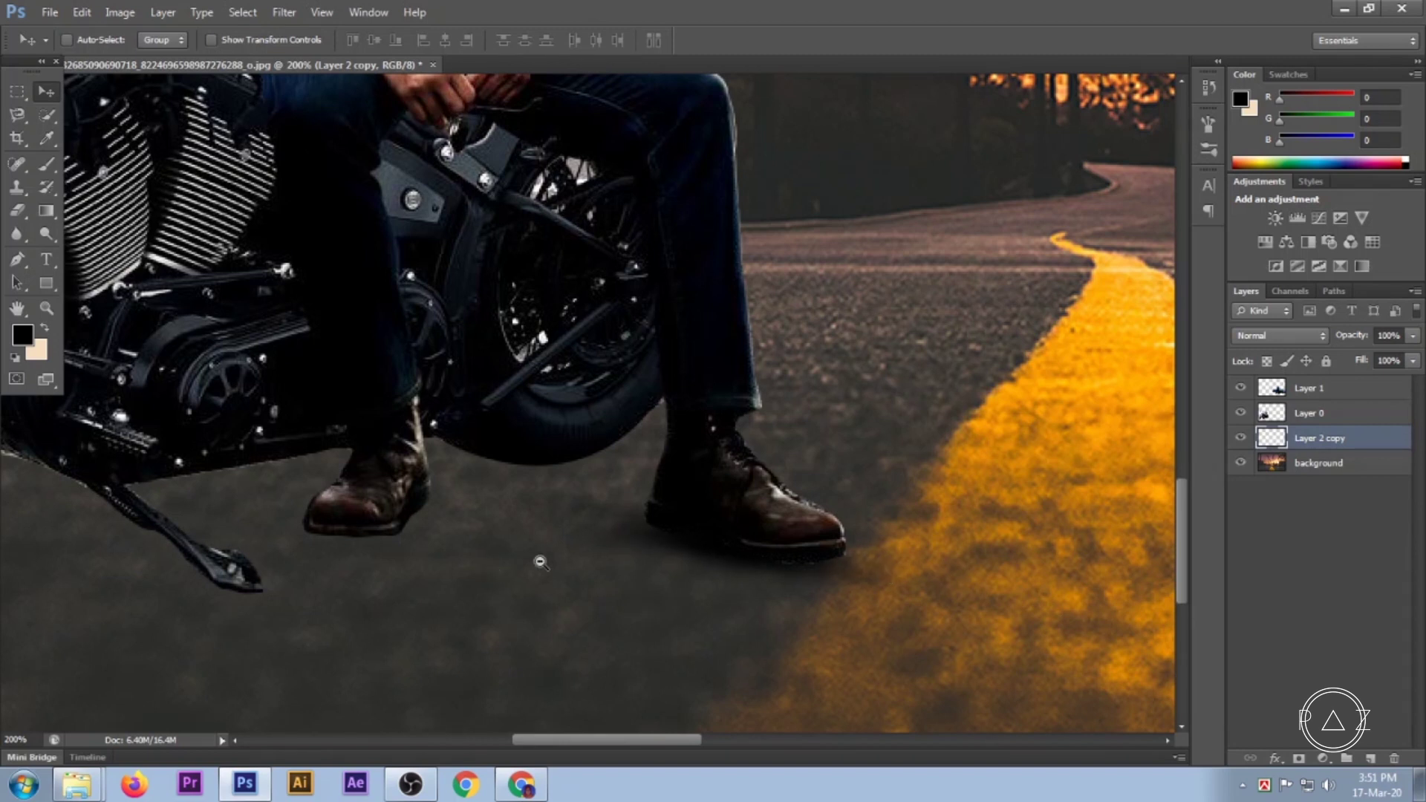
scroll(535, 566, down, 1)
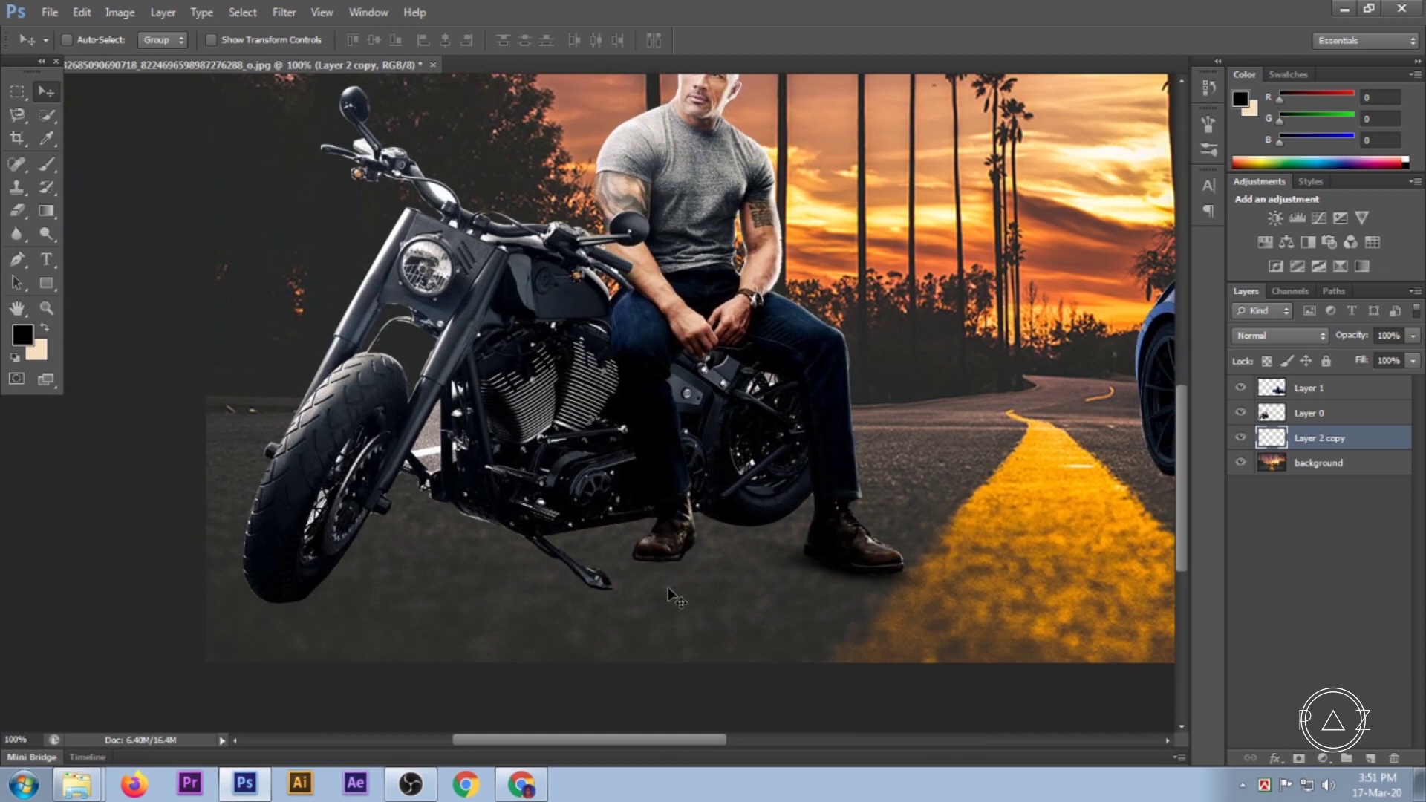
scroll(651, 566, up, 1)
scroll(651, 566, up, 1)
scroll(693, 582, down, 1)
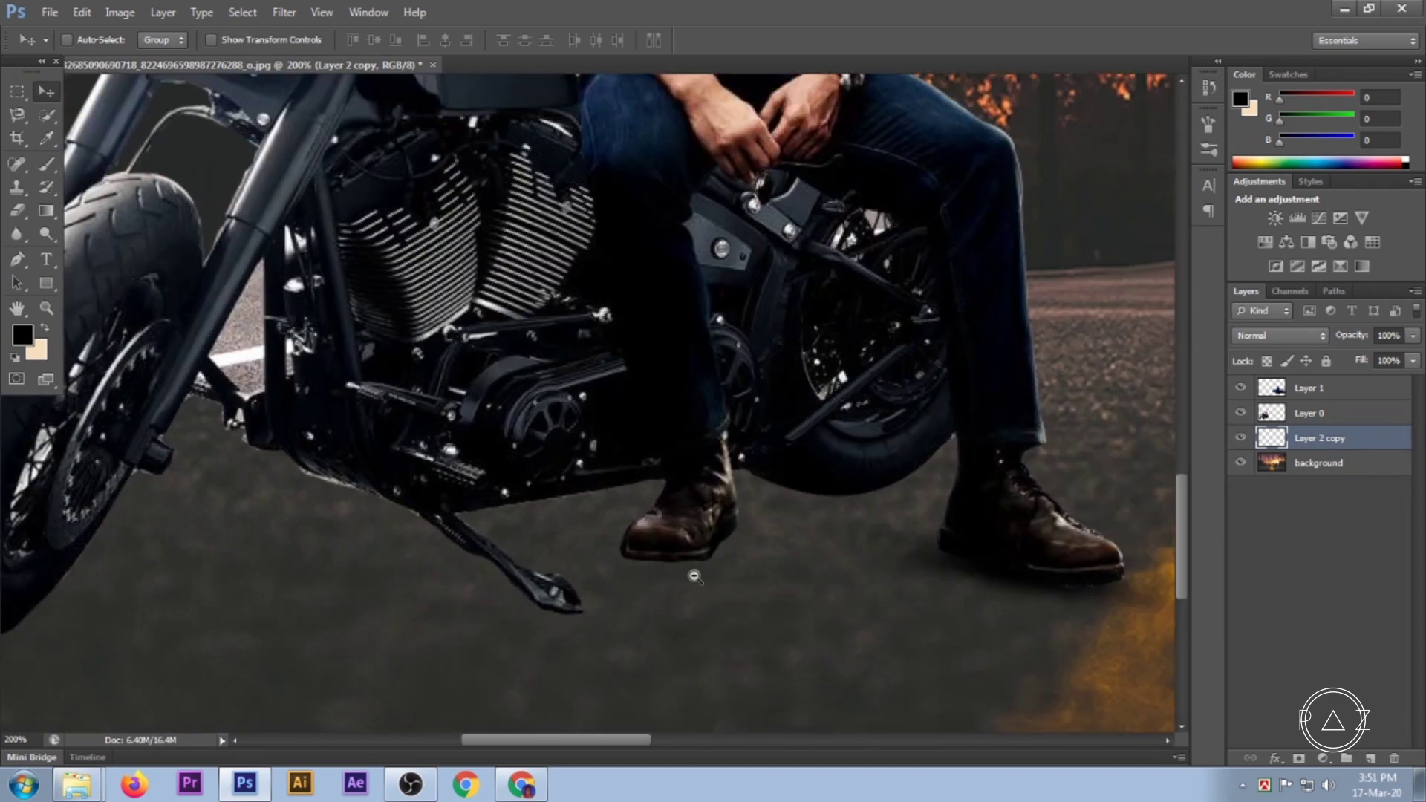
Duplicate the merged shadow, move the copy left and rotate it toward the left boot.
key(ctrl+j)
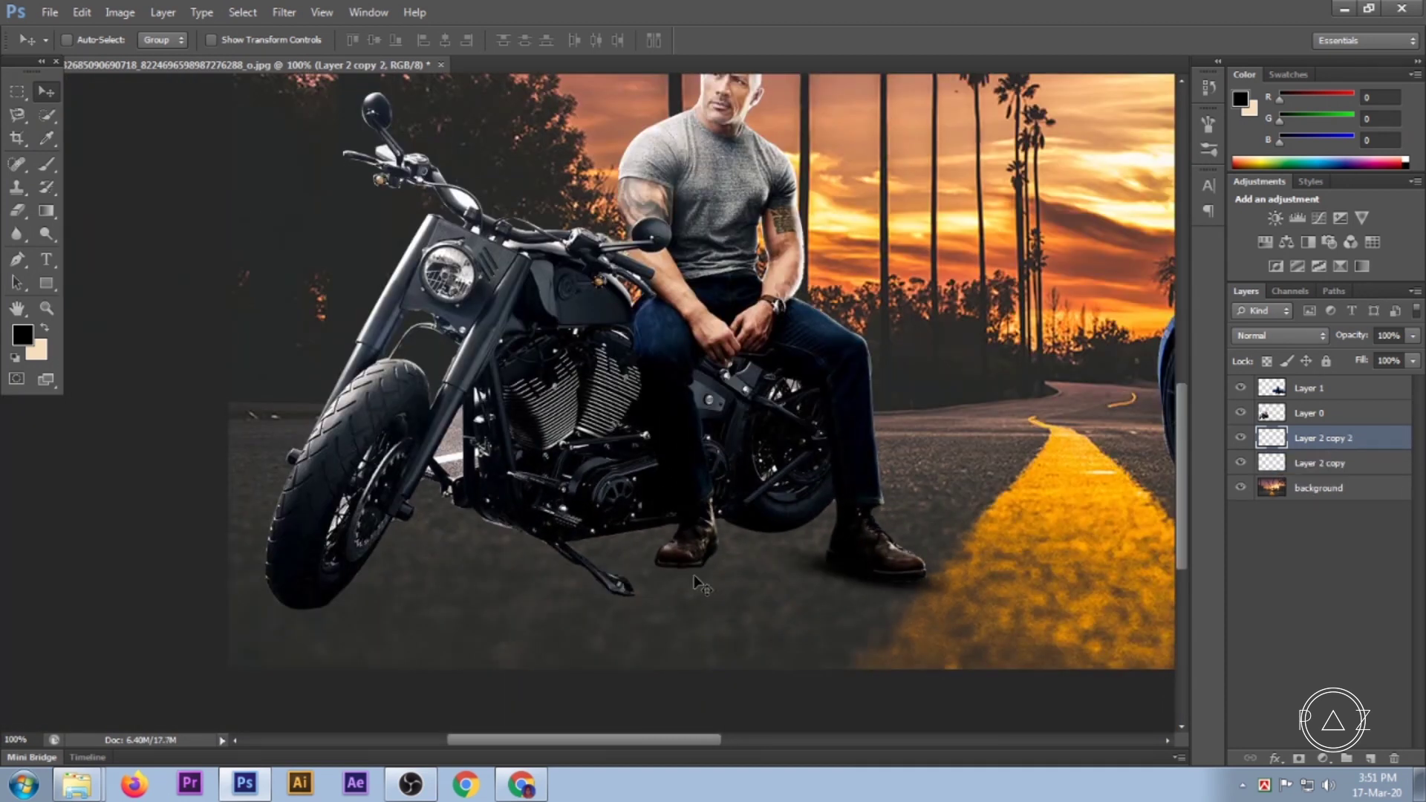
key(ctrl+t)
drag(889, 582, 737, 582)
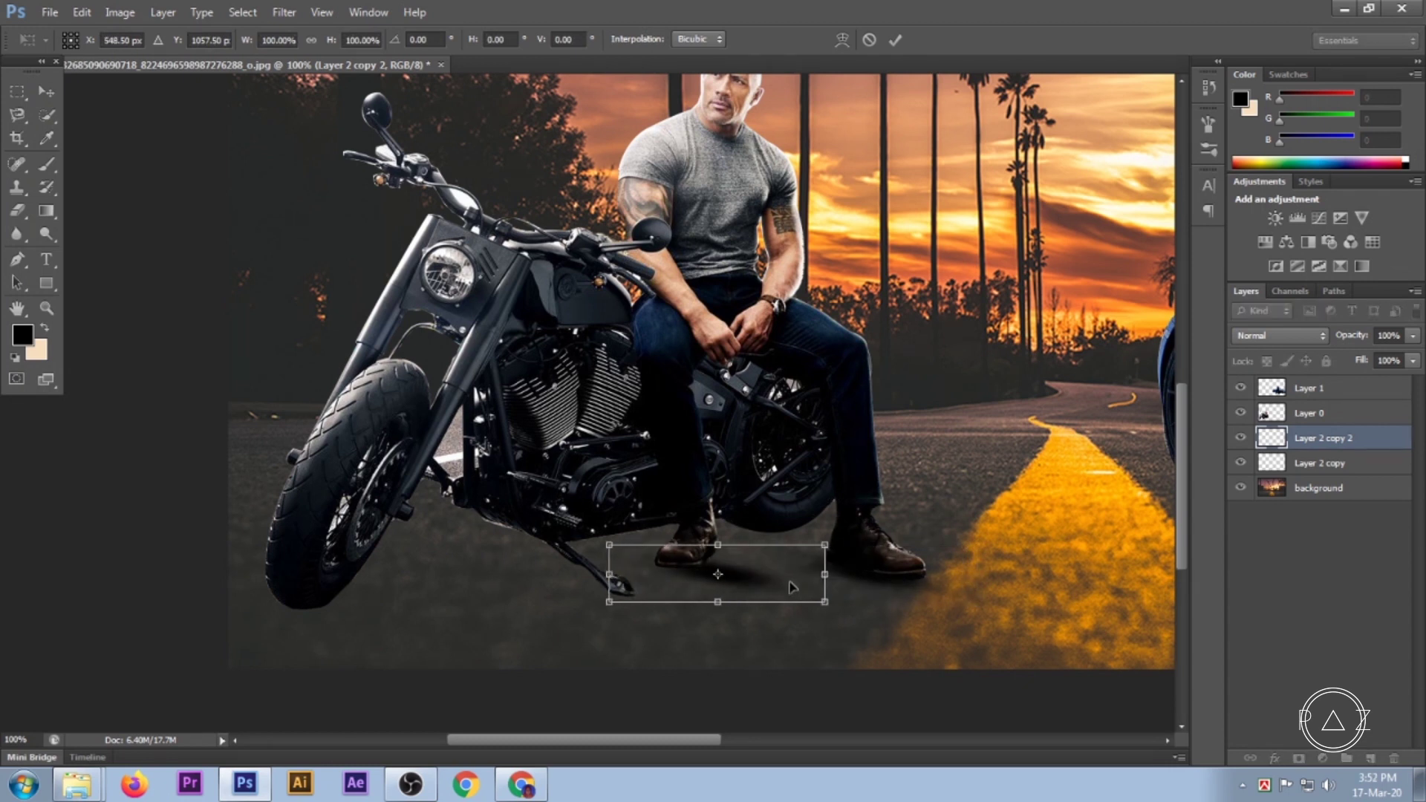
drag(836, 606, 839, 564)
drag(738, 565, 728, 556)
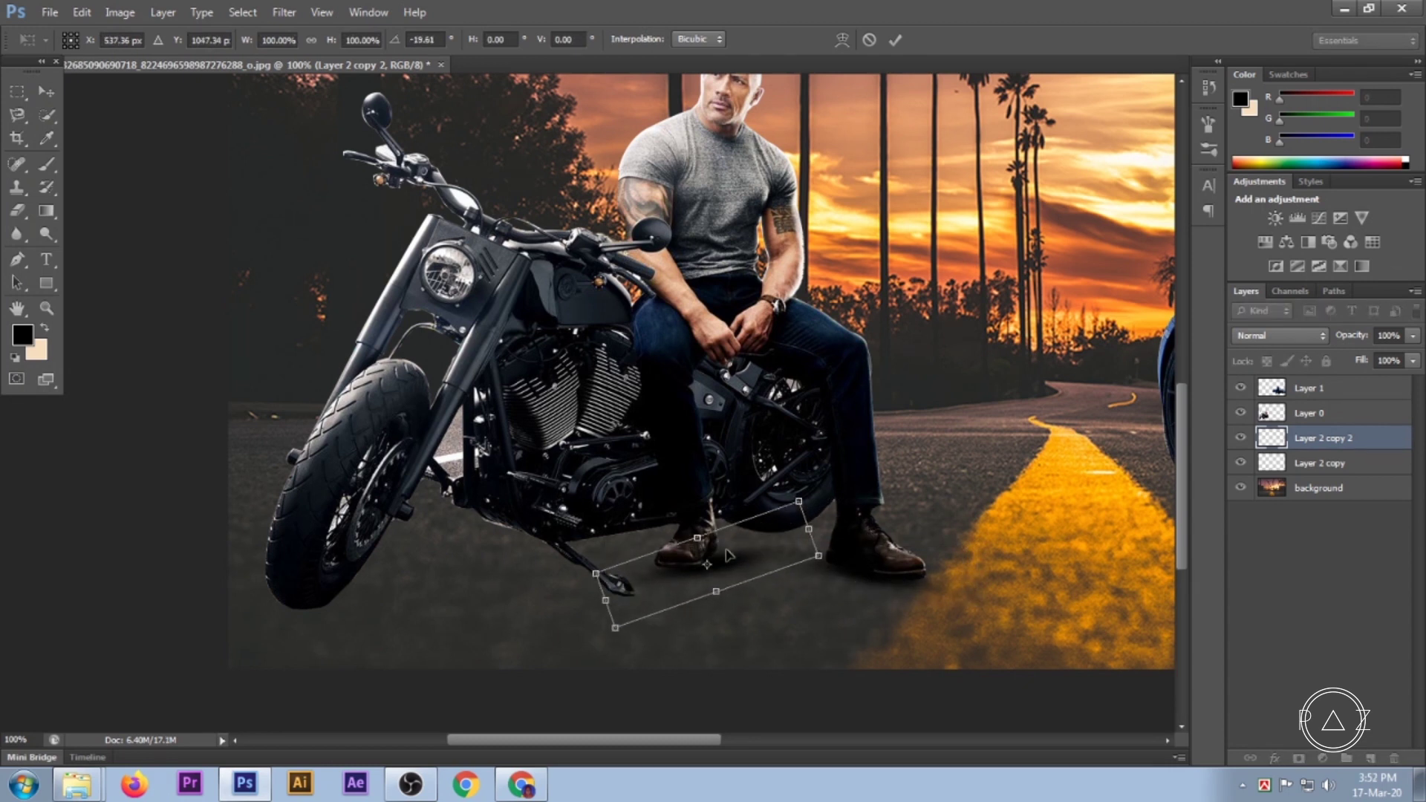
mouse_move(812, 582)
mouse_down()
mouse_move(823, 603)
mouse_move(825, 591)
mouse_up()
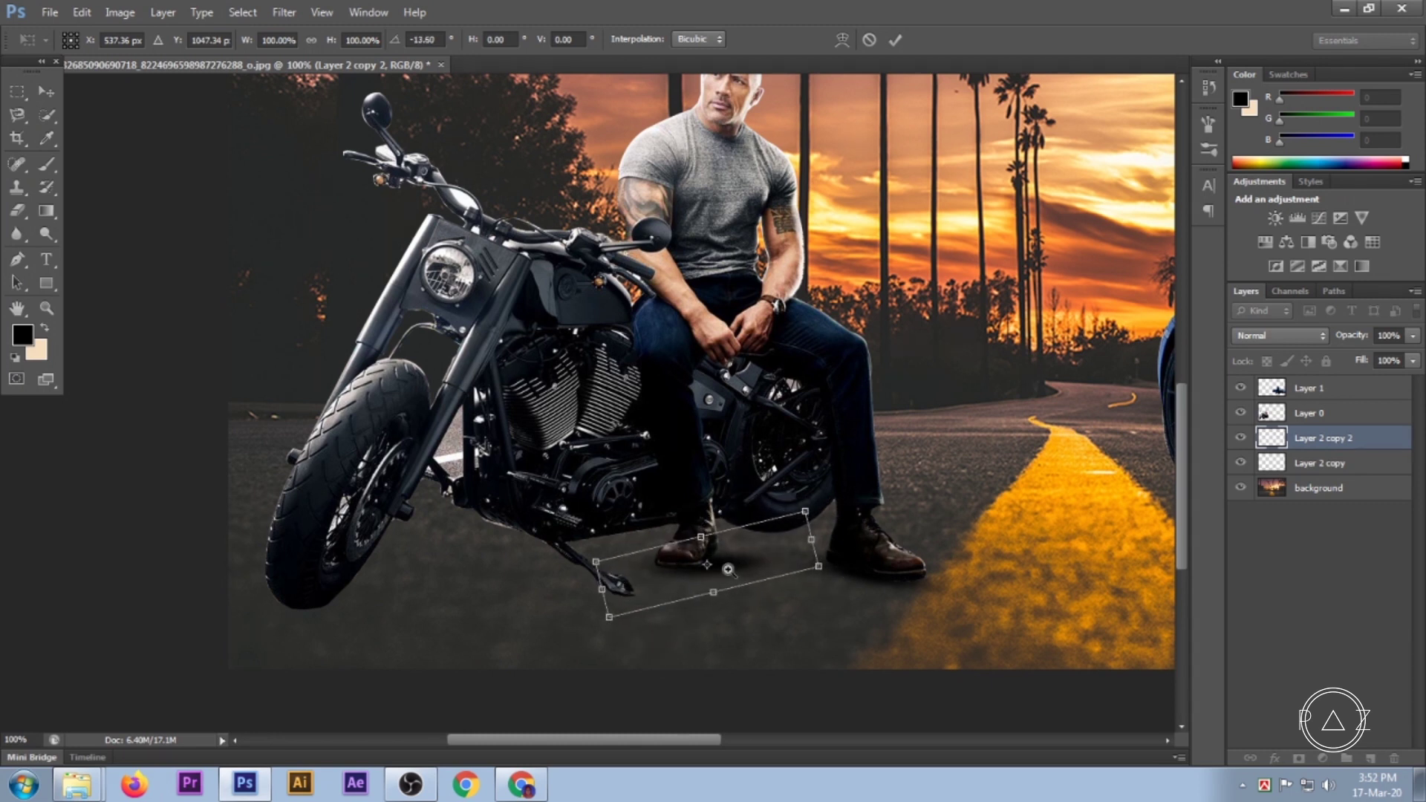
click(728, 569)
Narrow, stretch and re-angle the shadow copy to fit under the left boot.
drag(892, 512, 834, 525)
drag(643, 510, 634, 479)
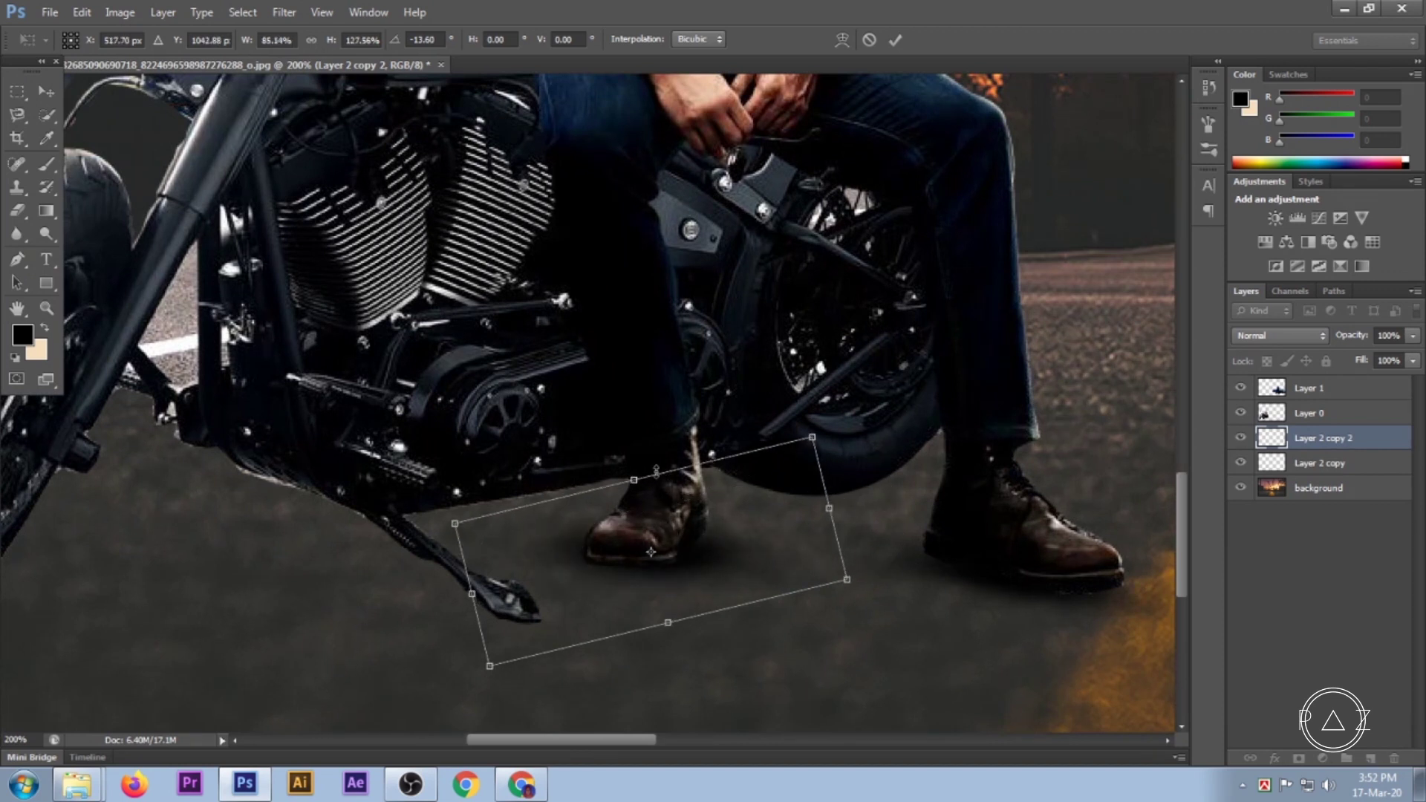
drag(472, 592, 500, 587)
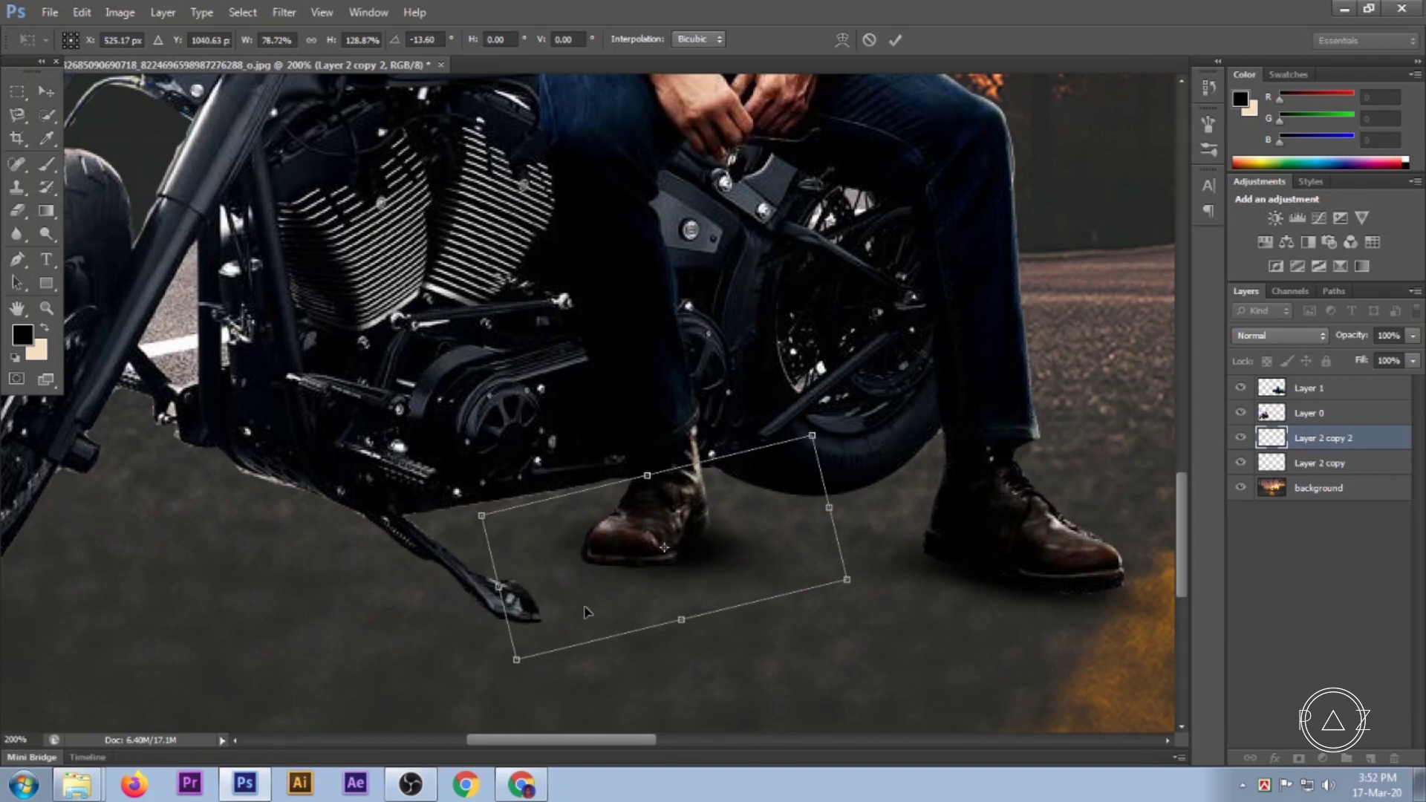
drag(881, 617, 851, 419)
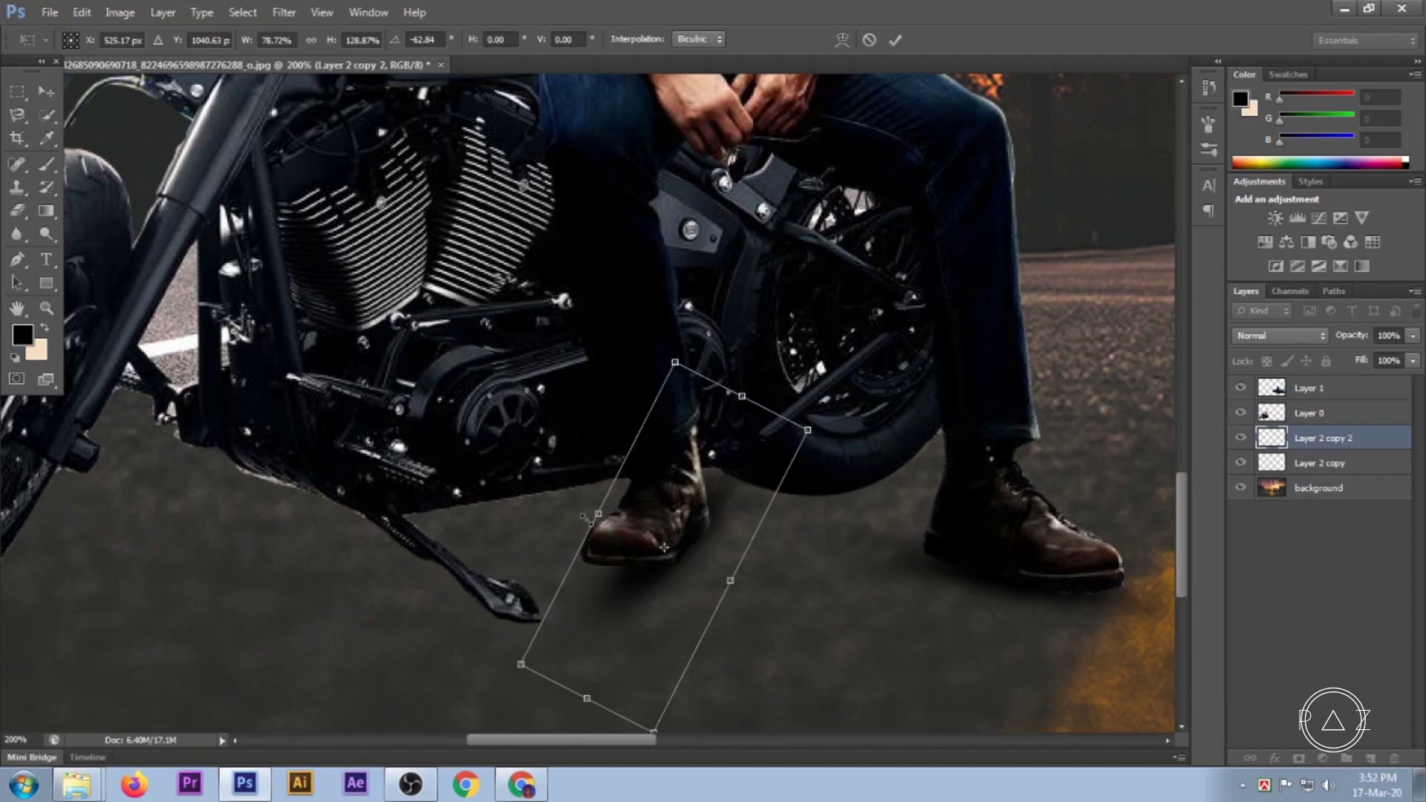
drag(599, 513, 590, 508)
mouse_move(584, 698)
mouse_down()
mouse_move(599, 660)
mouse_move(569, 704)
mouse_up()
mouse_move(772, 644)
mouse_down()
mouse_move(756, 666)
mouse_move(752, 604)
mouse_up()
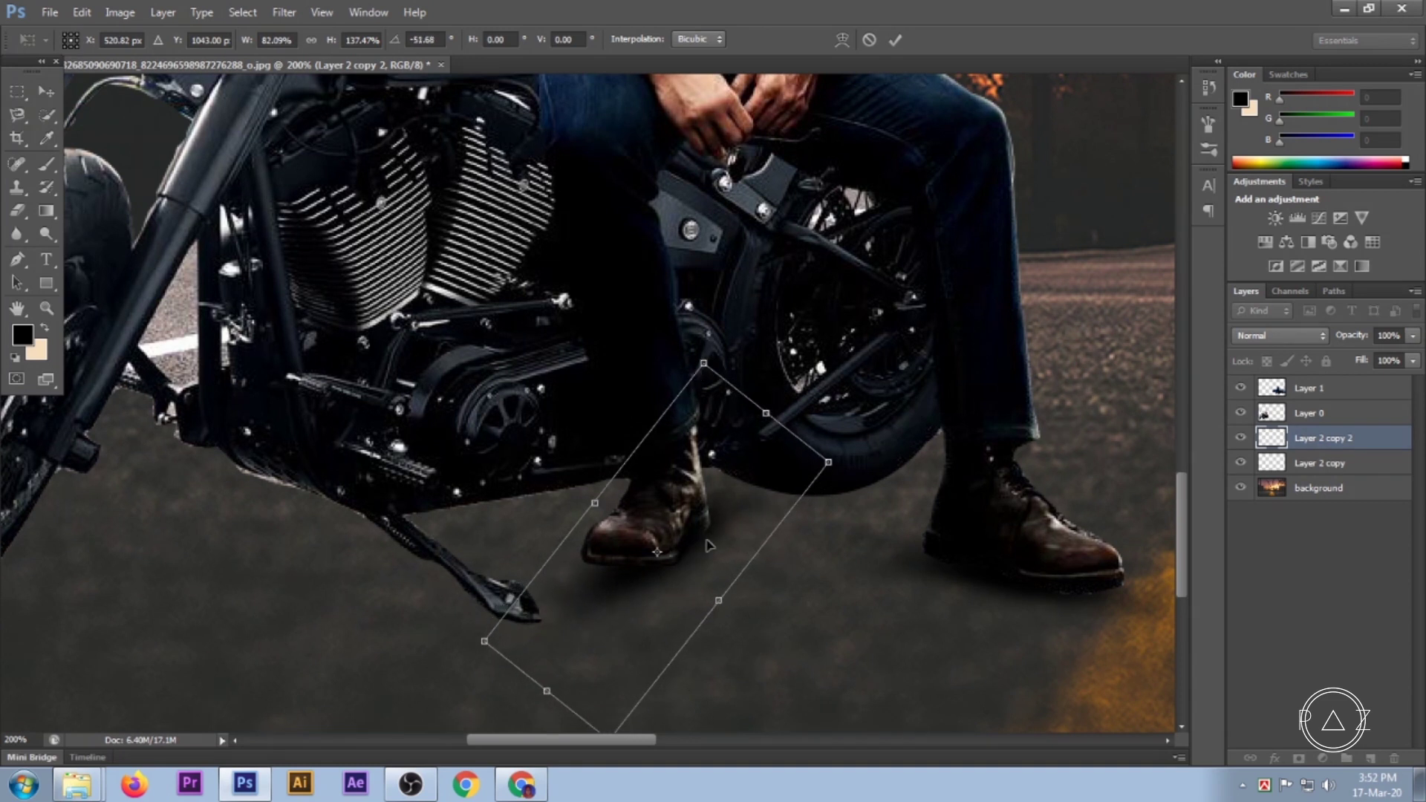
drag(708, 546, 704, 556)
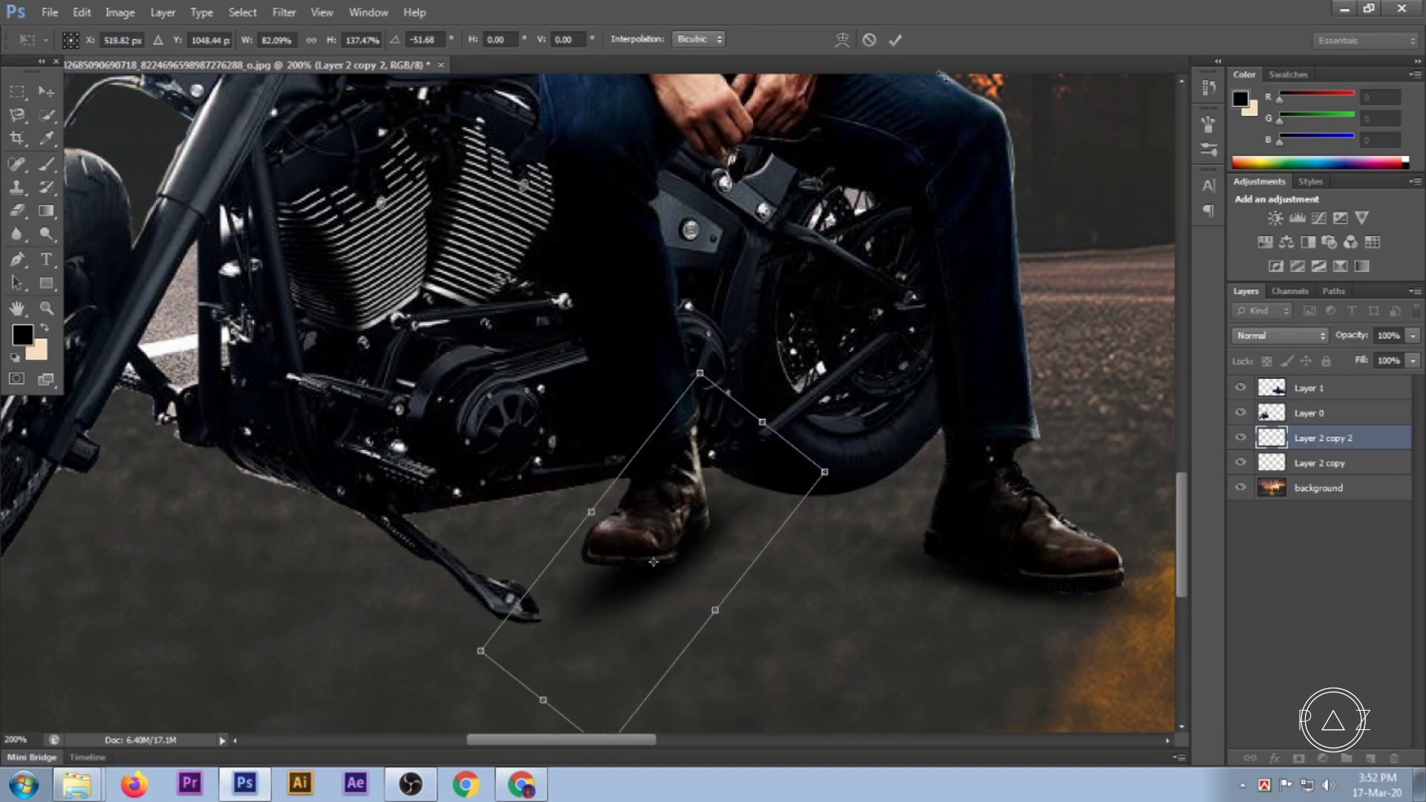
click(895, 40)
alt+click(1017, 623)
alt+click(834, 640)
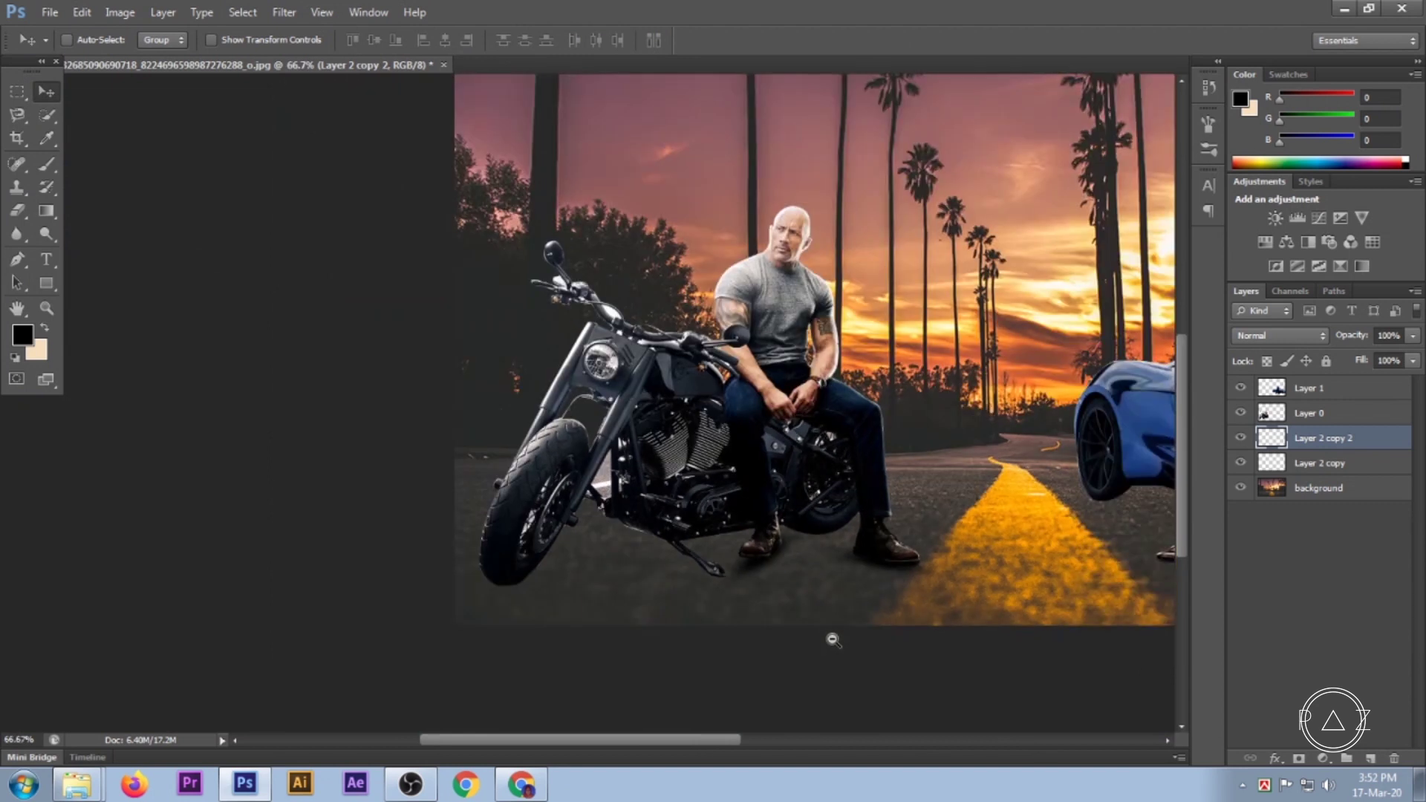
scroll(808, 580, up, 1)
Shift the left-boot shadow, tilt it slightly and nudge it into place.
scroll(809, 579, up, 1)
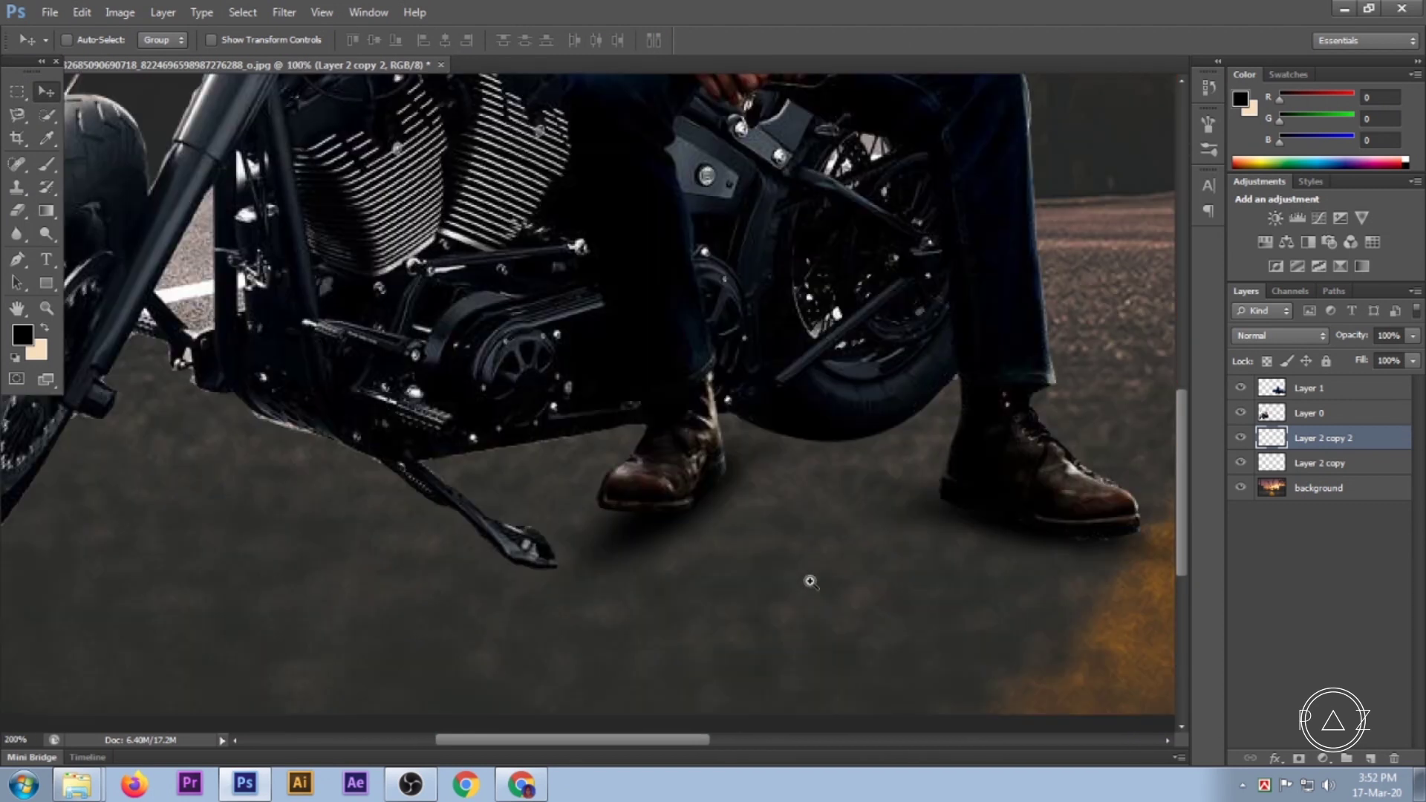
drag(770, 557, 783, 557)
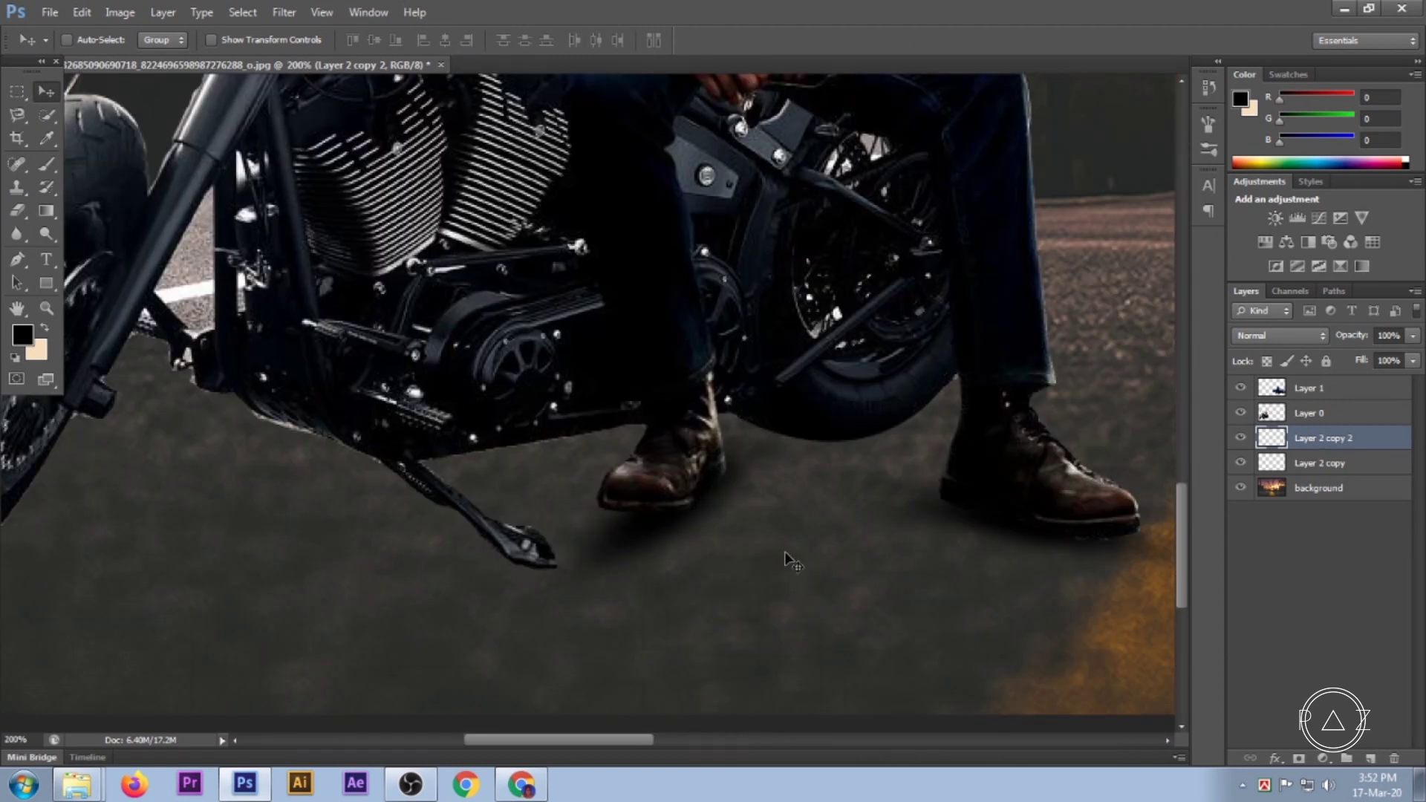
key(ctrl+t)
drag(884, 558, 877, 583)
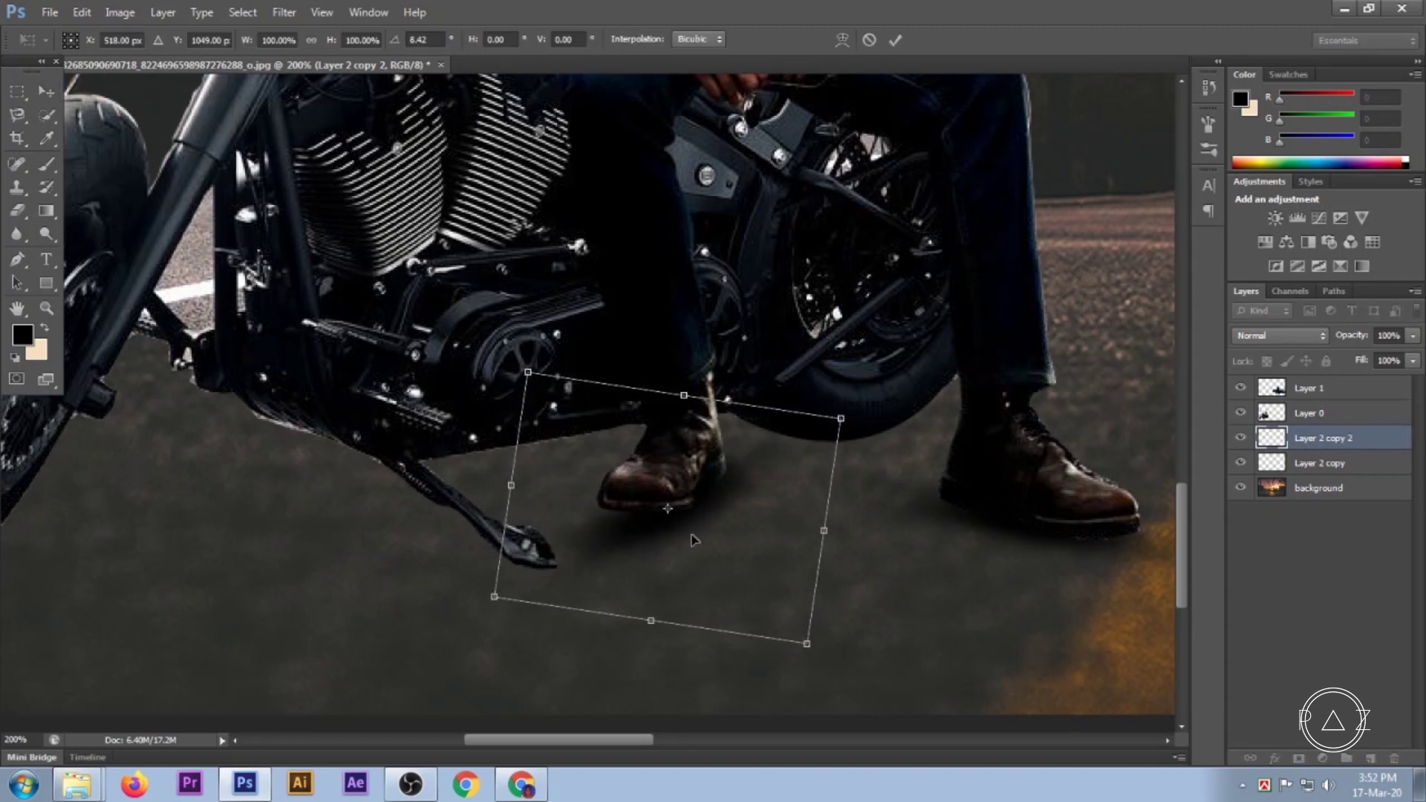
drag(688, 533, 672, 523)
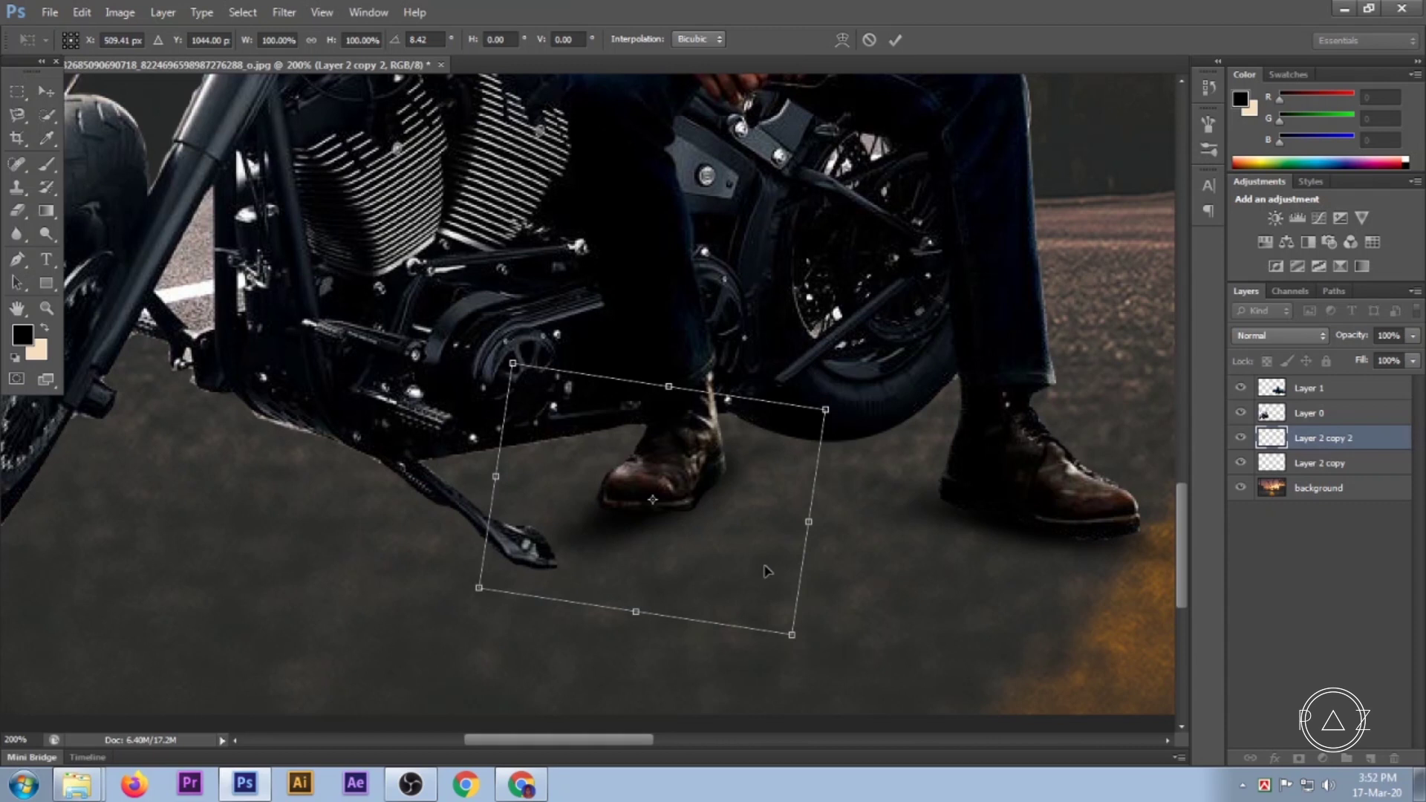
key(Down)
key(Down)
key(Down)
key(Down)
key(Down)
key(Down)
key(Down)
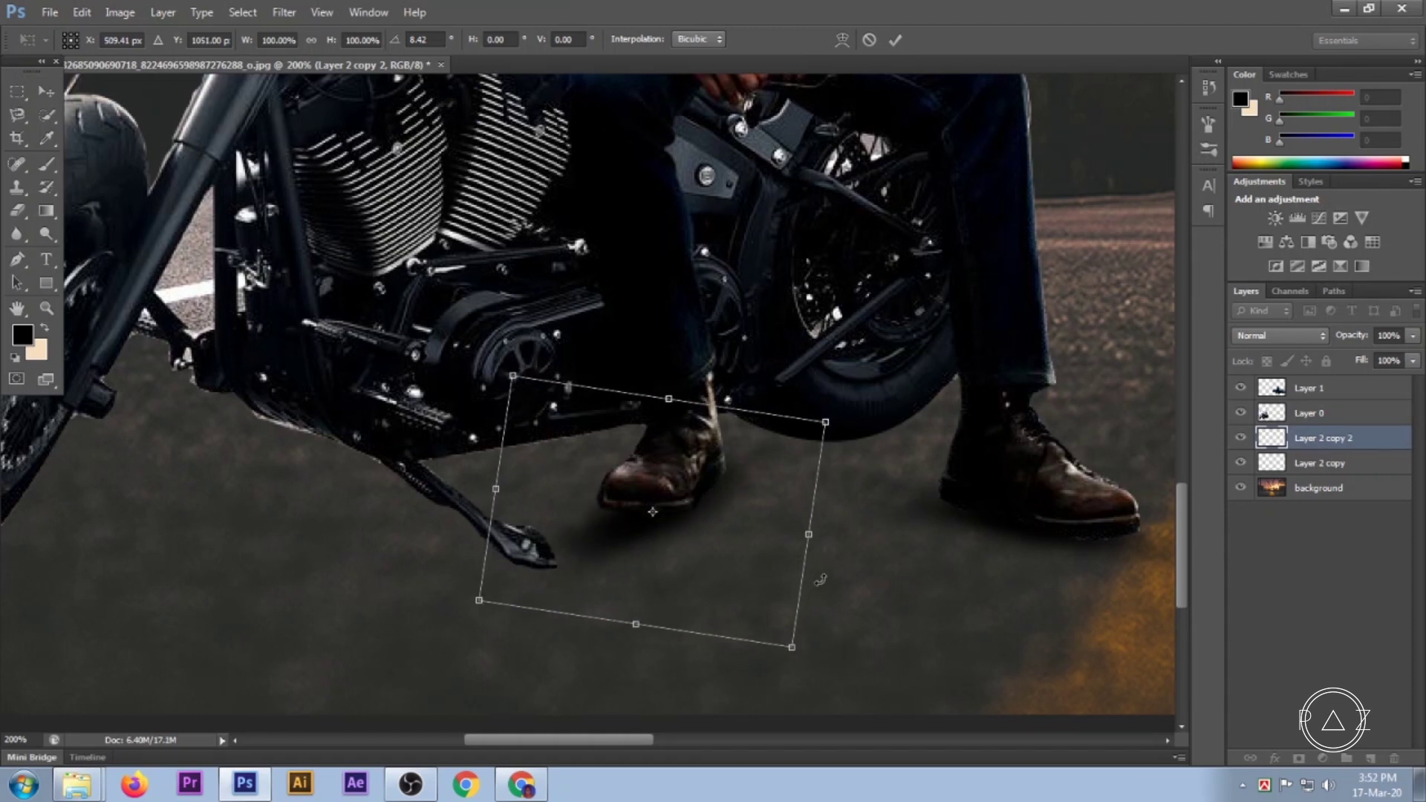
click(895, 41)
alt+click(733, 516)
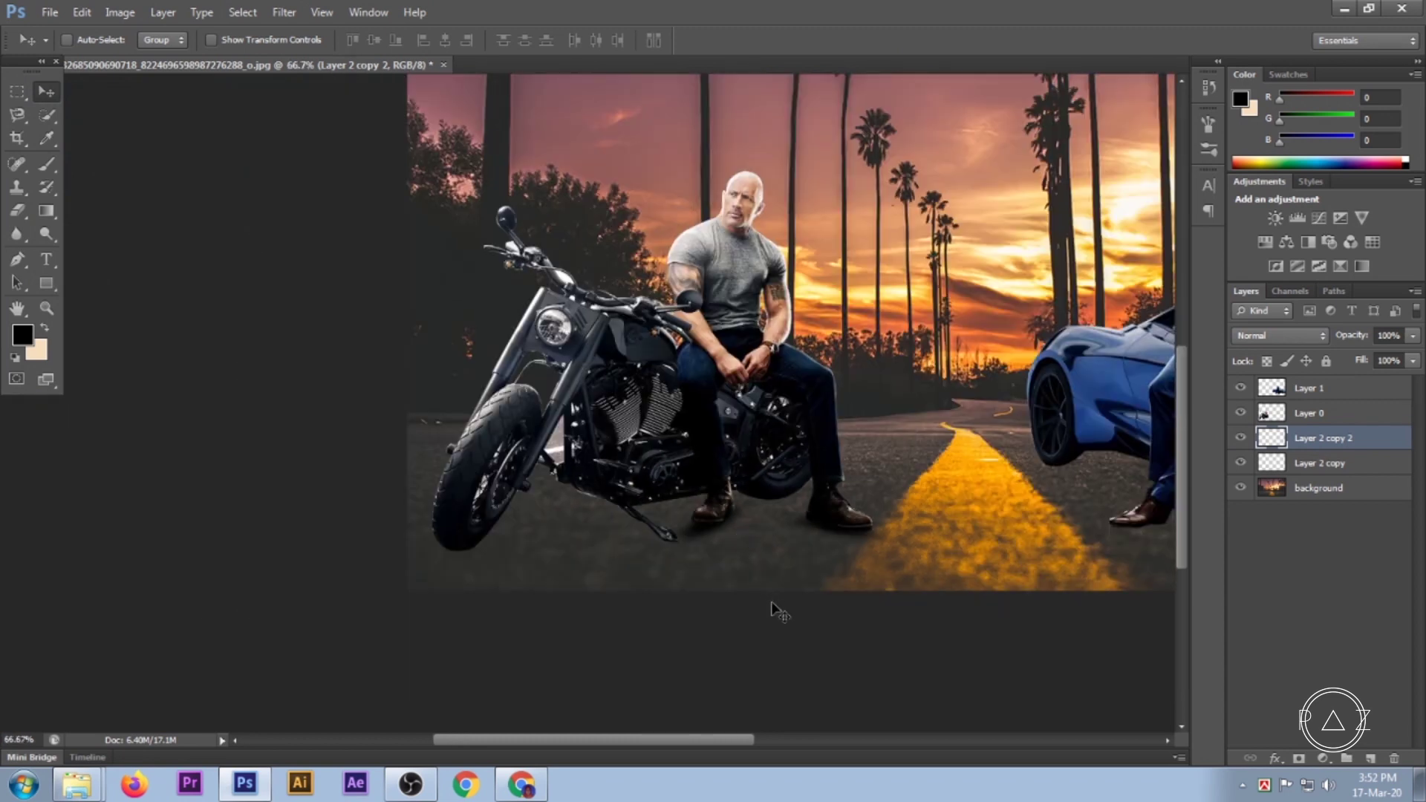
key(ctrl+minus)
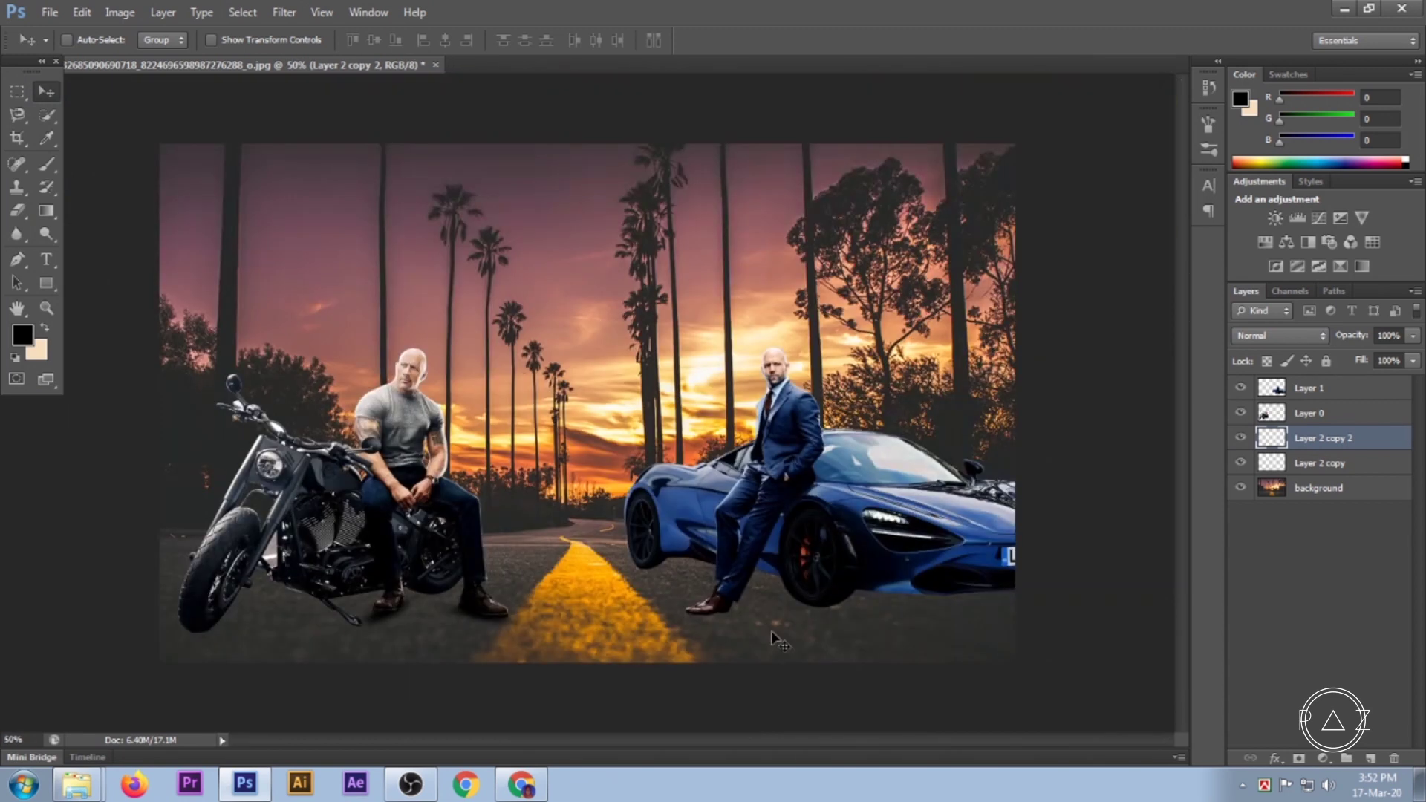
Shrink the left-boot shadow to about 89% width and 86% height.
click(392, 626)
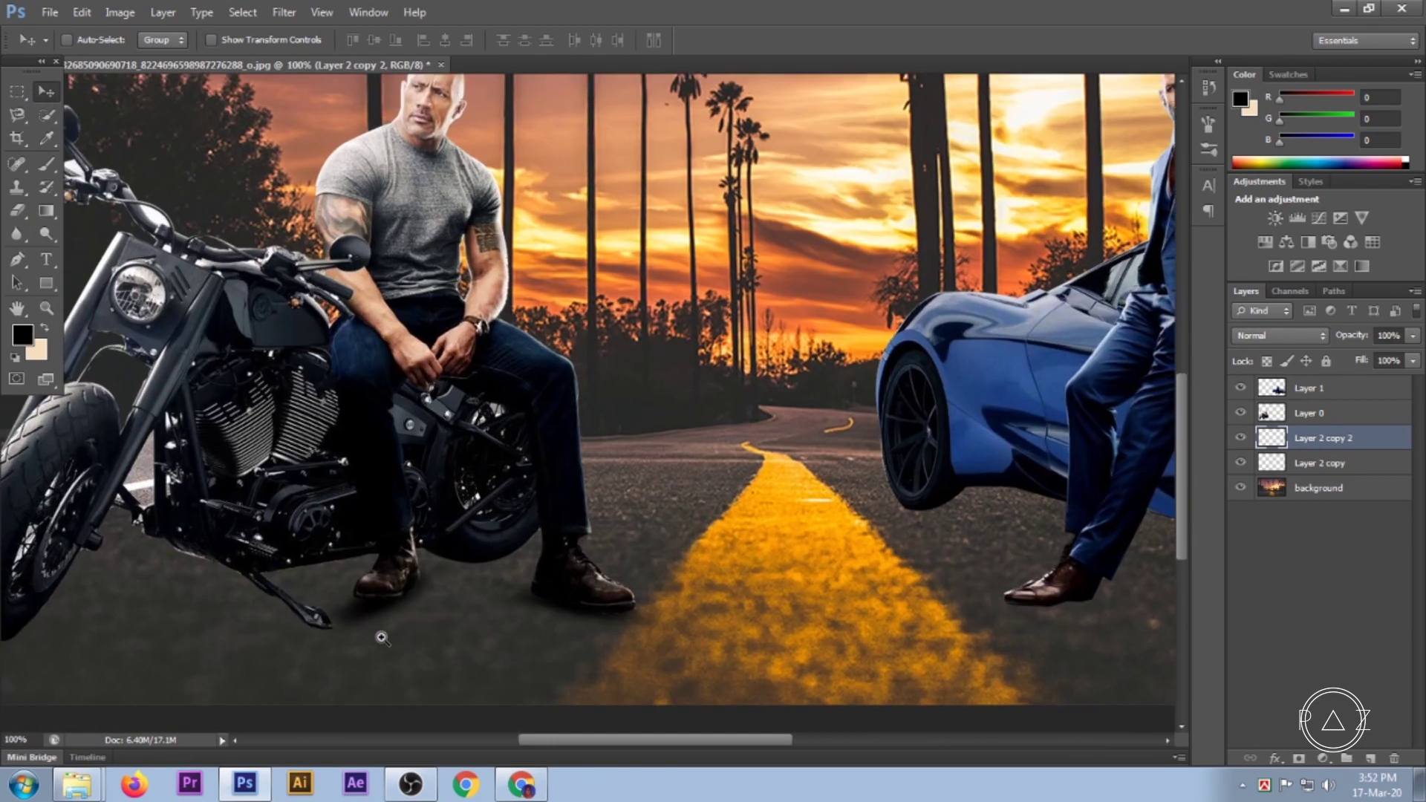
click(388, 626)
key(ctrl+t)
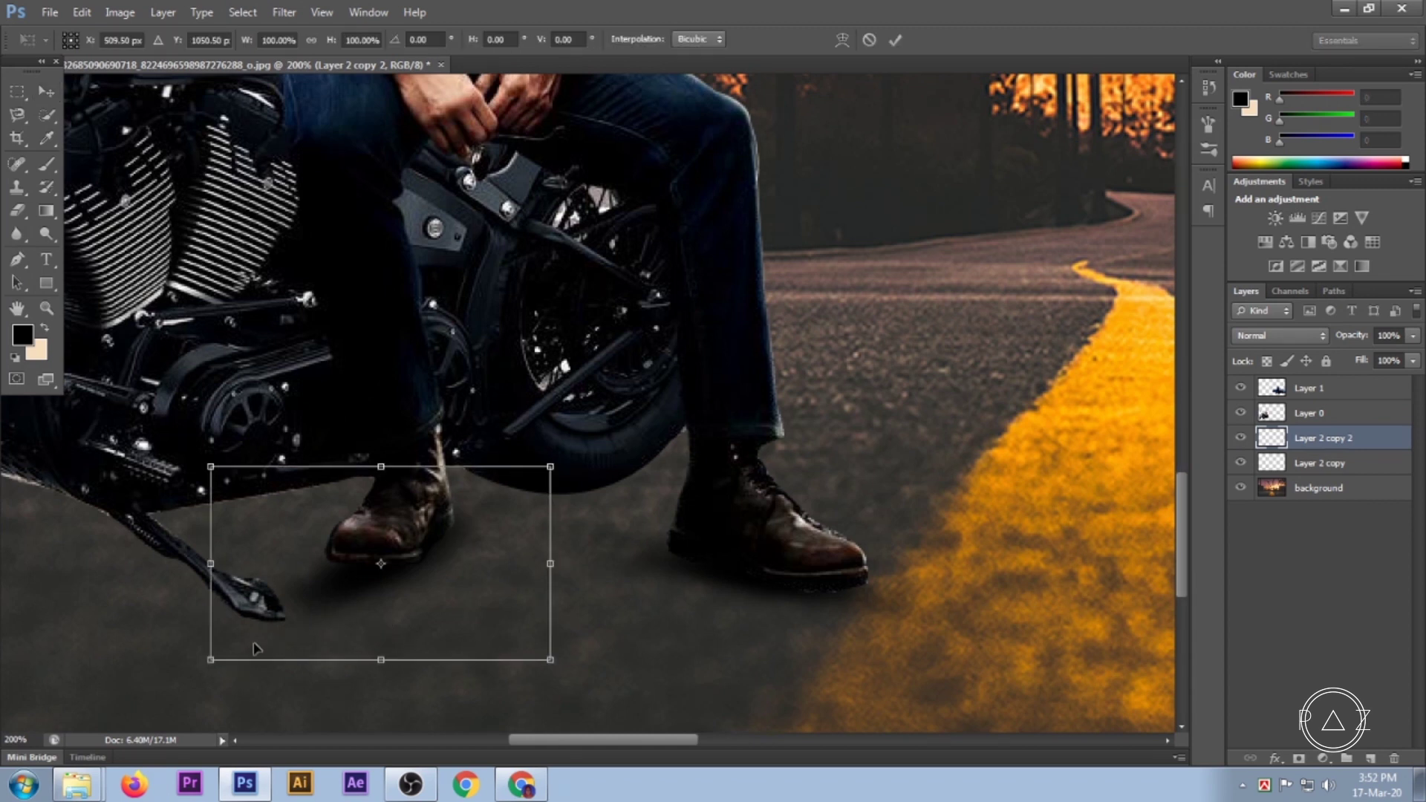
drag(209, 659, 243, 635)
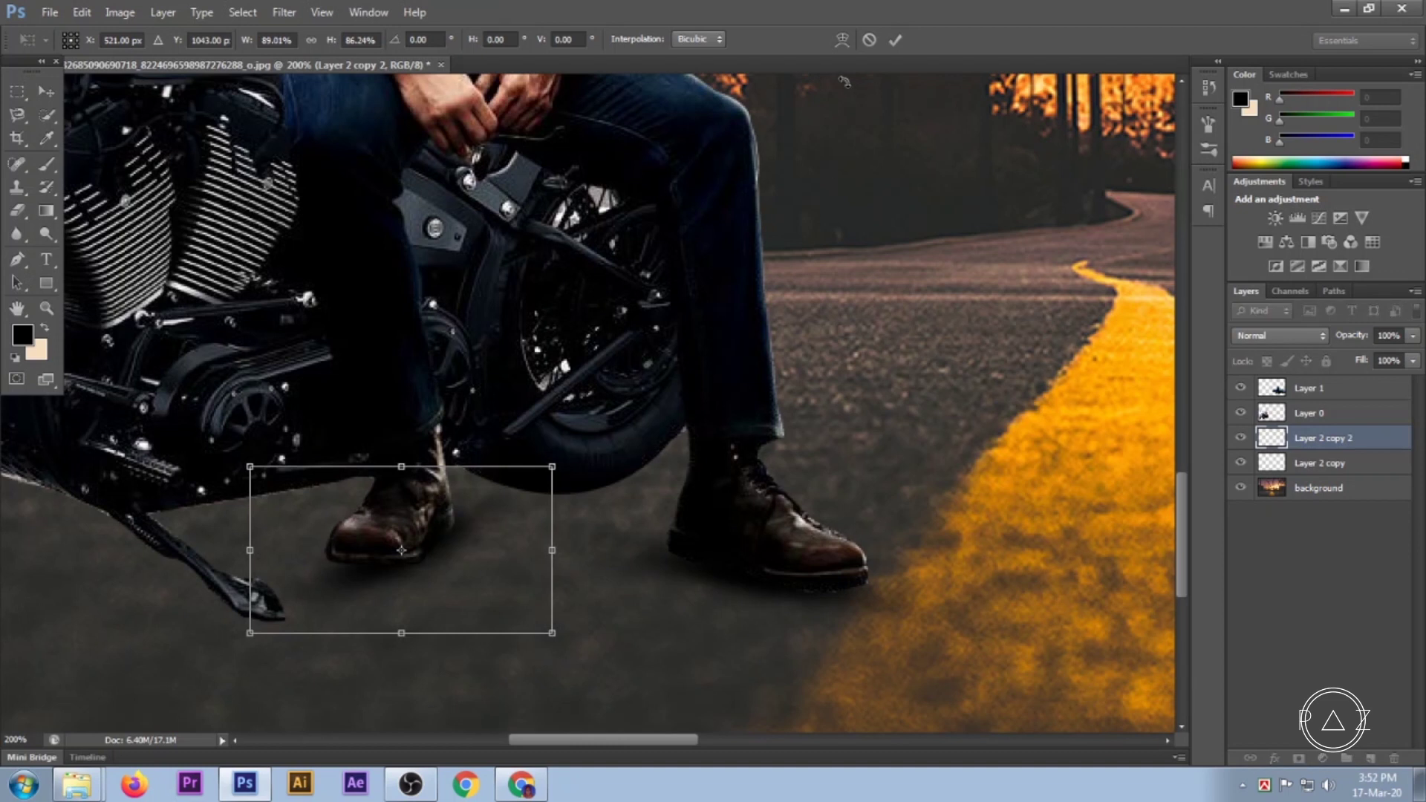
click(896, 41)
drag(407, 565, 741, 519)
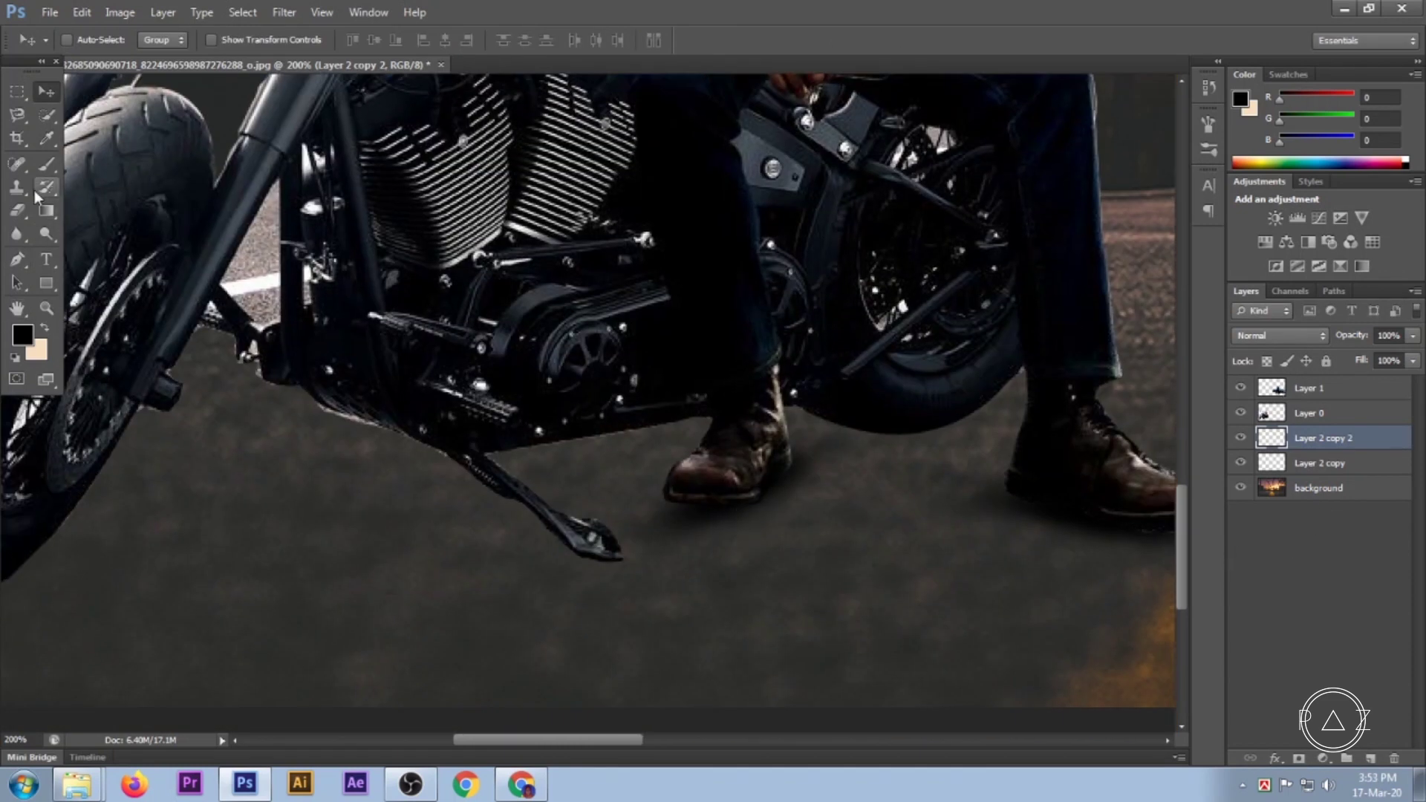
On a new layer, paint a soft black shadow and shrink it under the kickstand tip.
click(1372, 758)
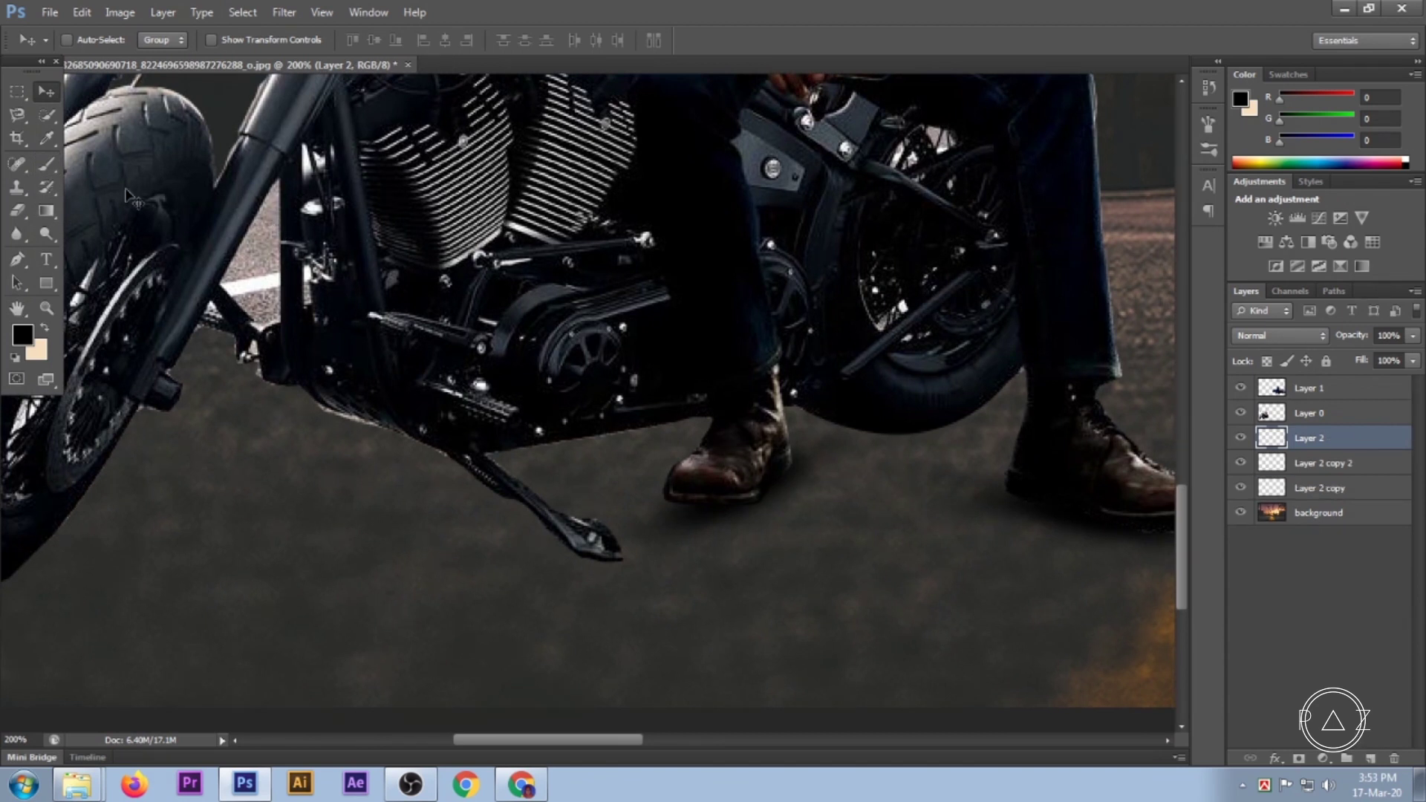
click(47, 165)
click(584, 545)
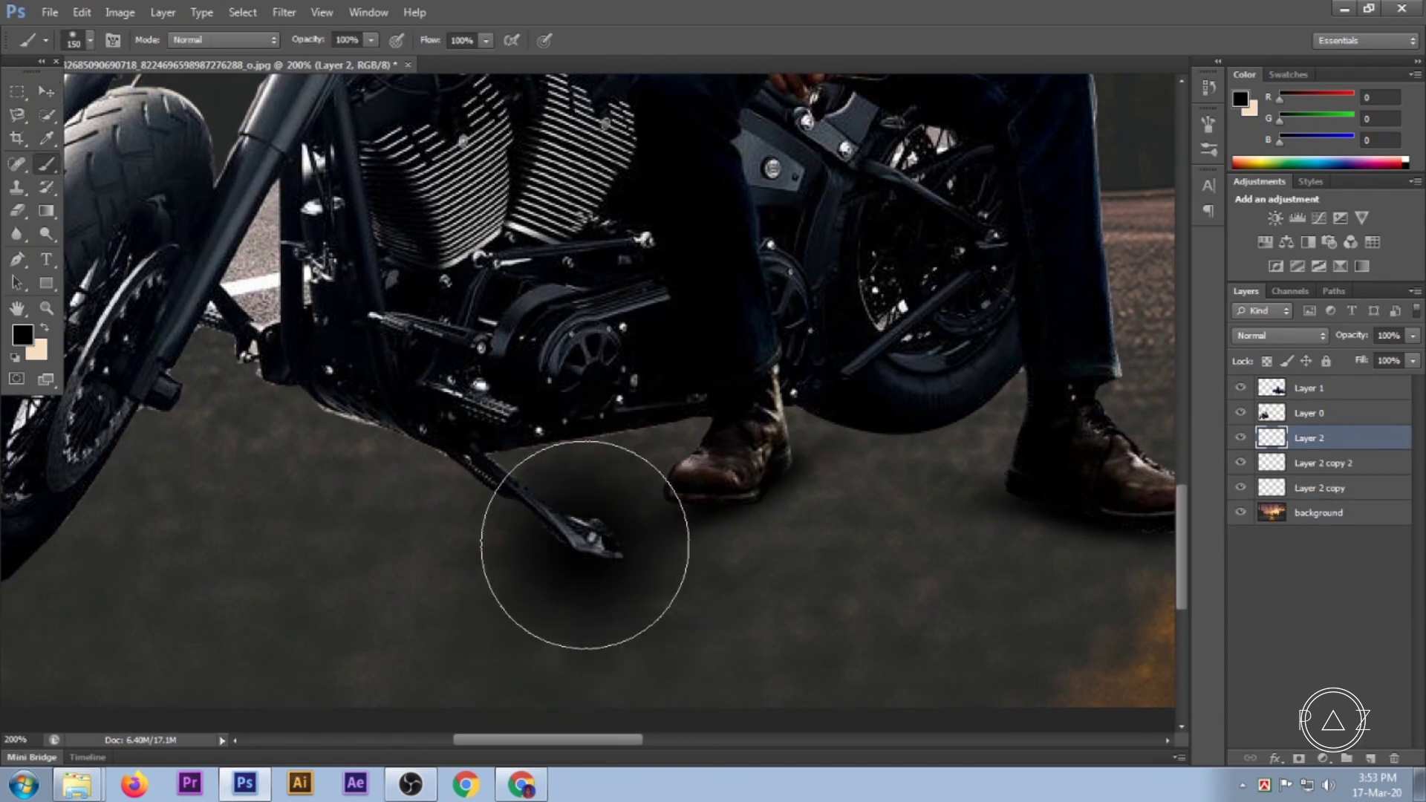
click(48, 86)
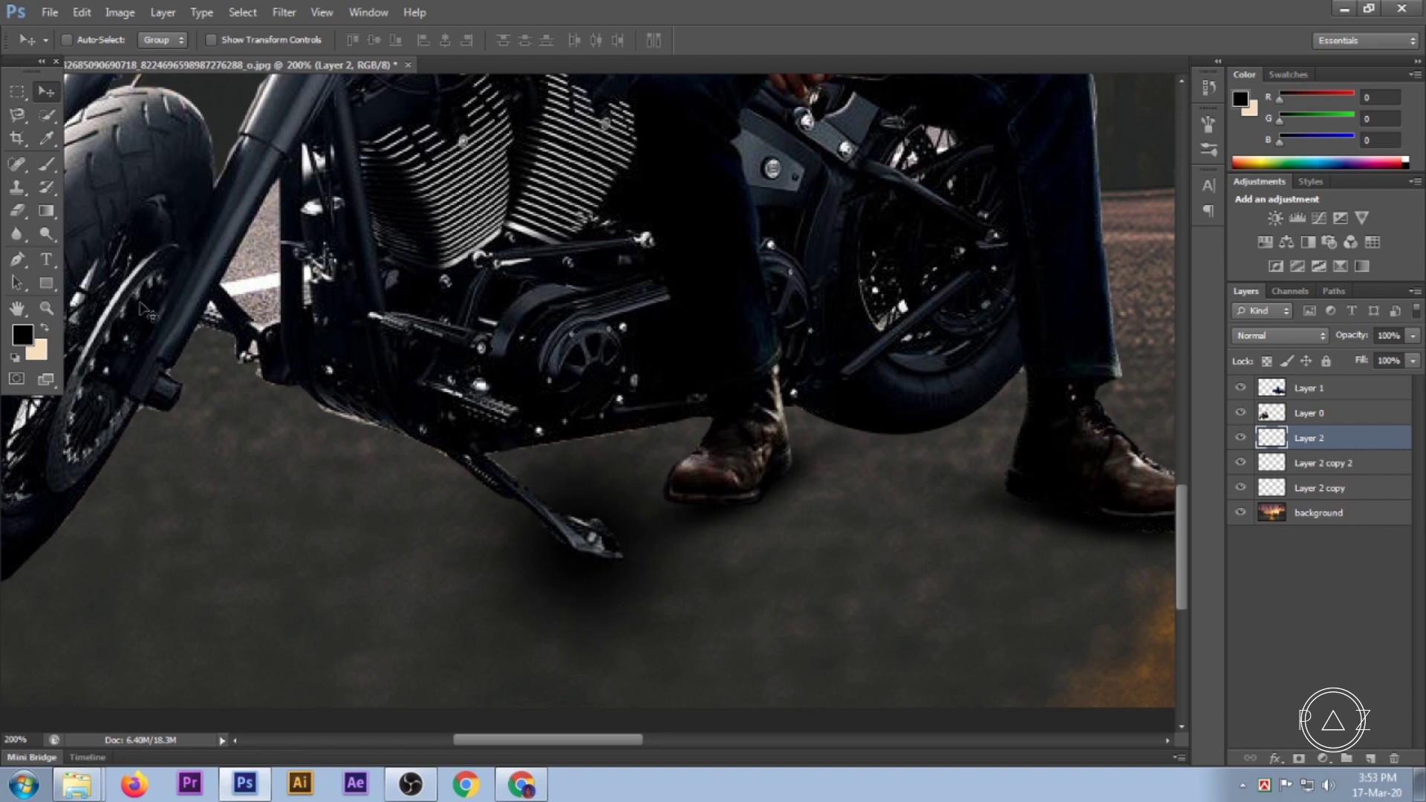
key(ctrl+t)
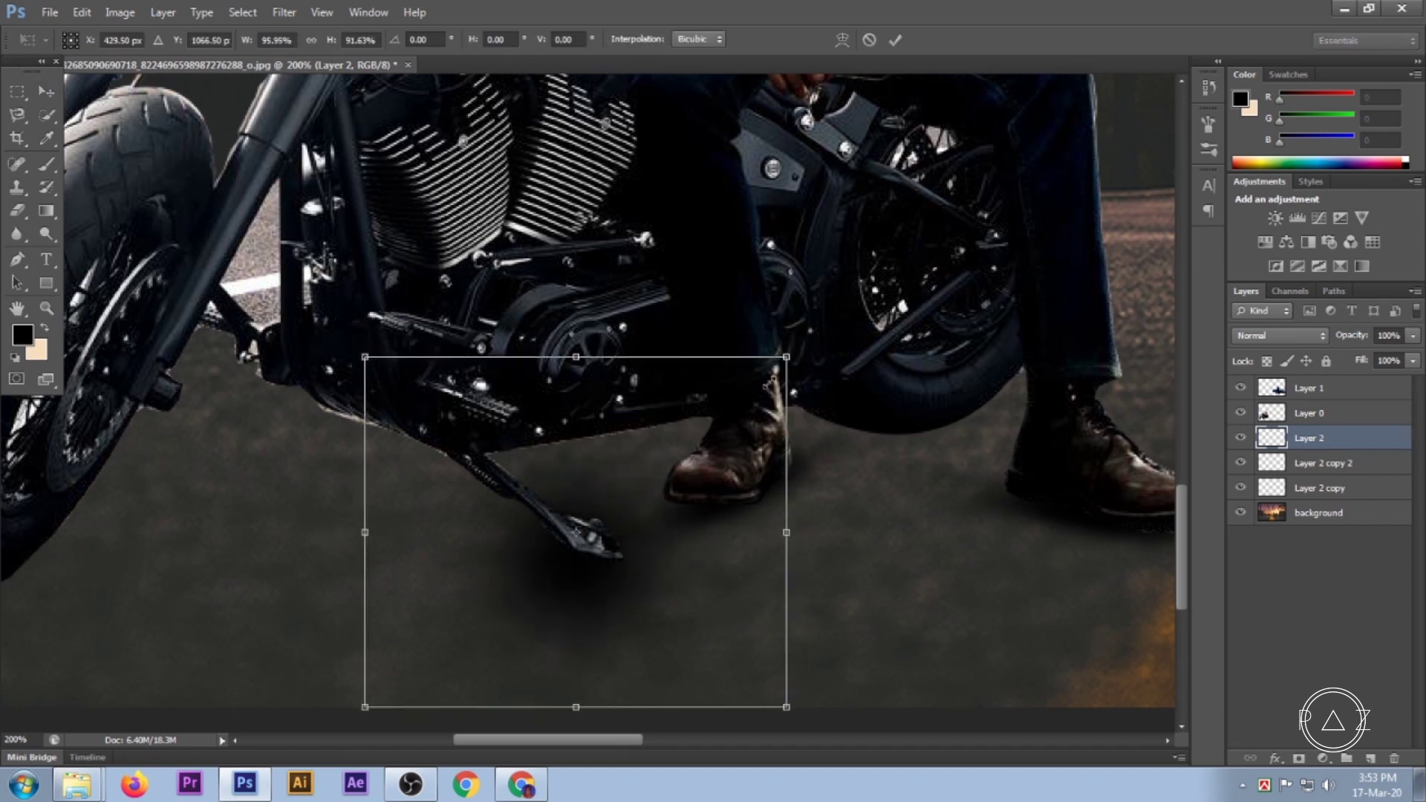
drag(804, 326, 685, 429)
drag(615, 511, 631, 537)
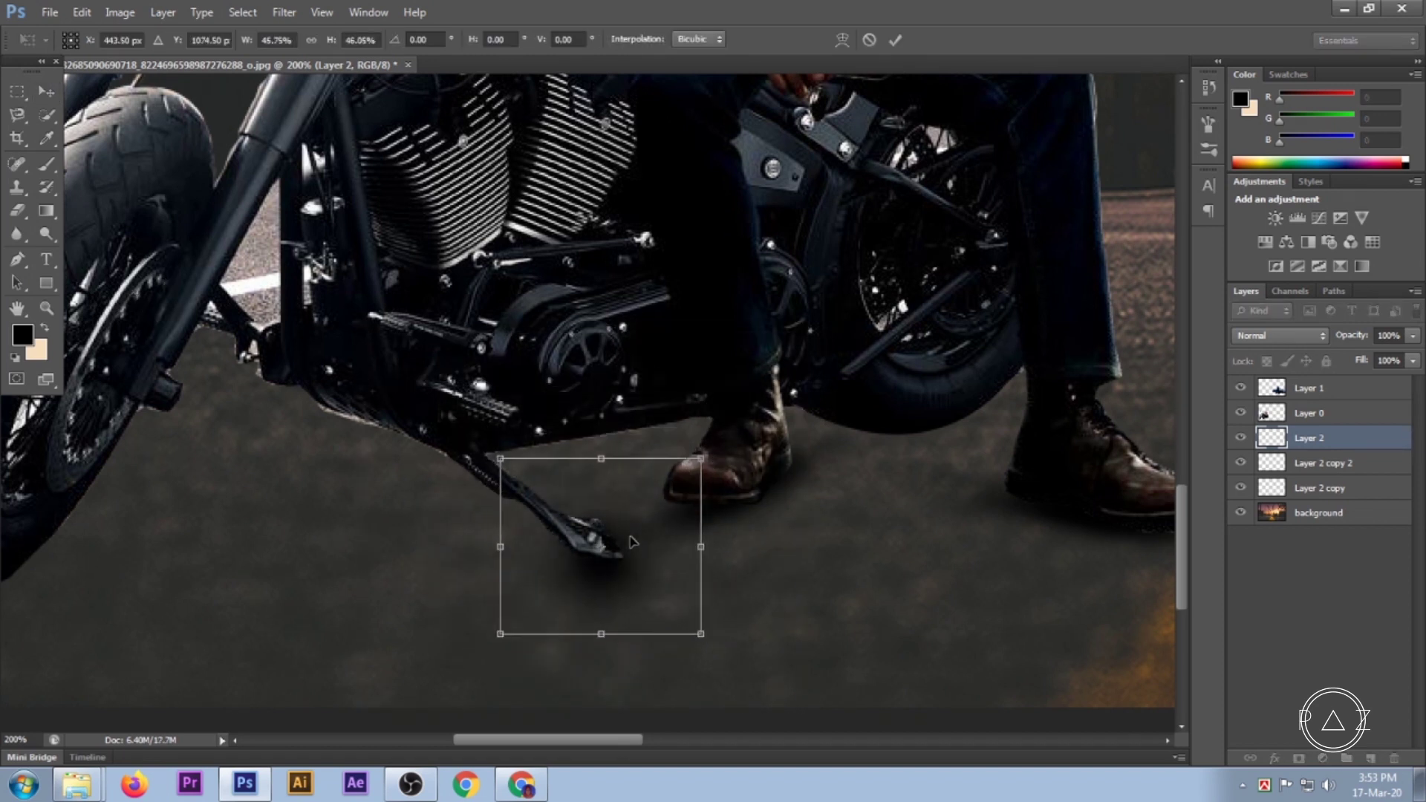
drag(499, 633, 544, 582)
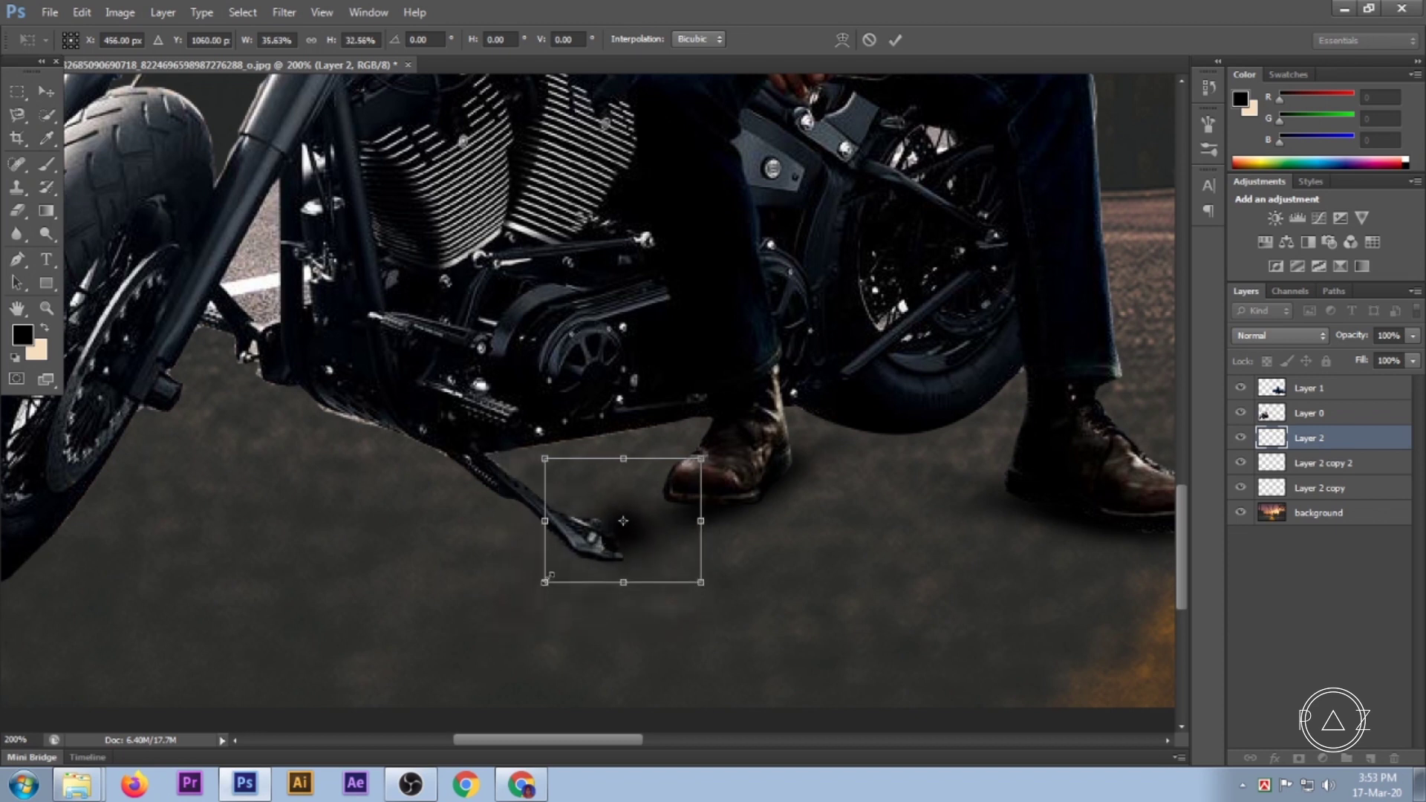
drag(631, 543, 614, 566)
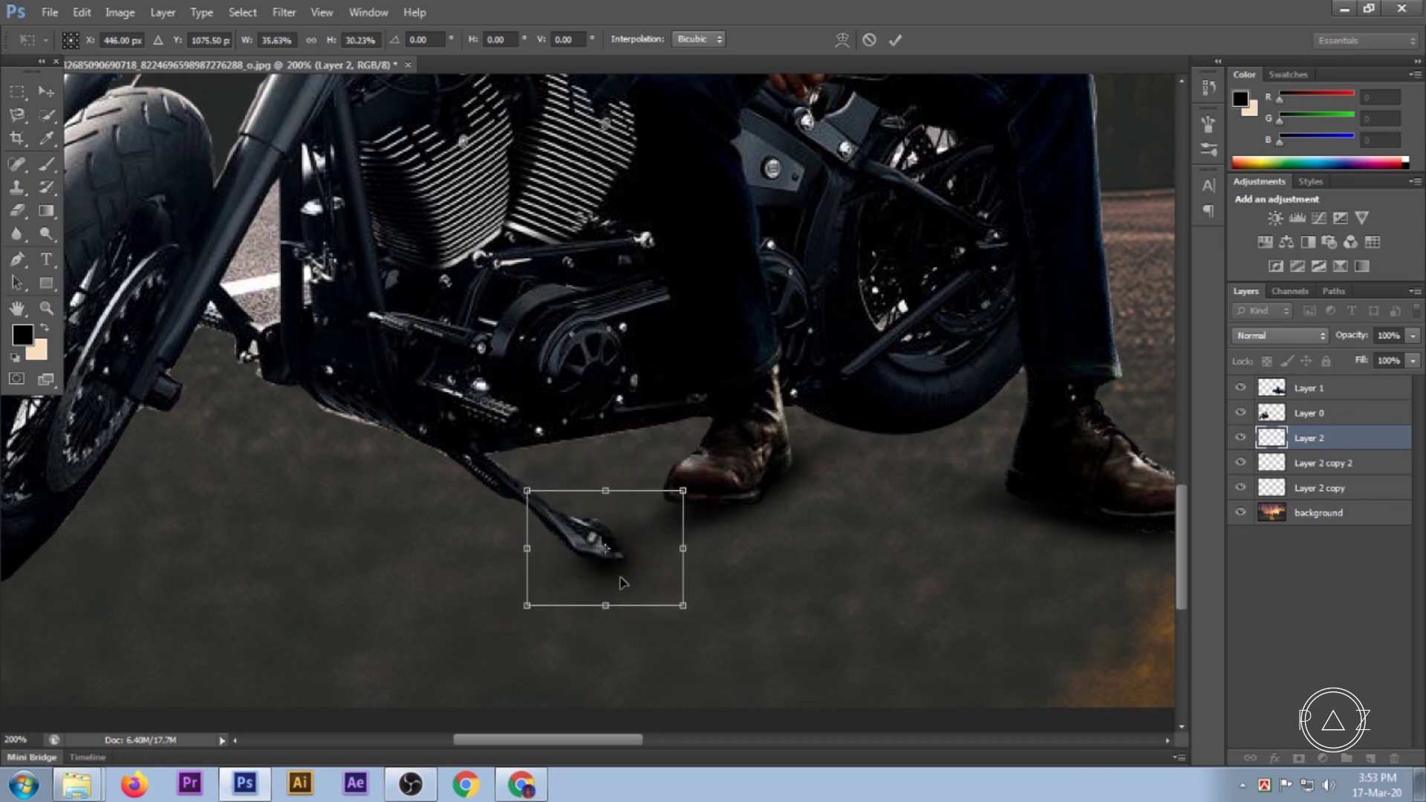
click(897, 40)
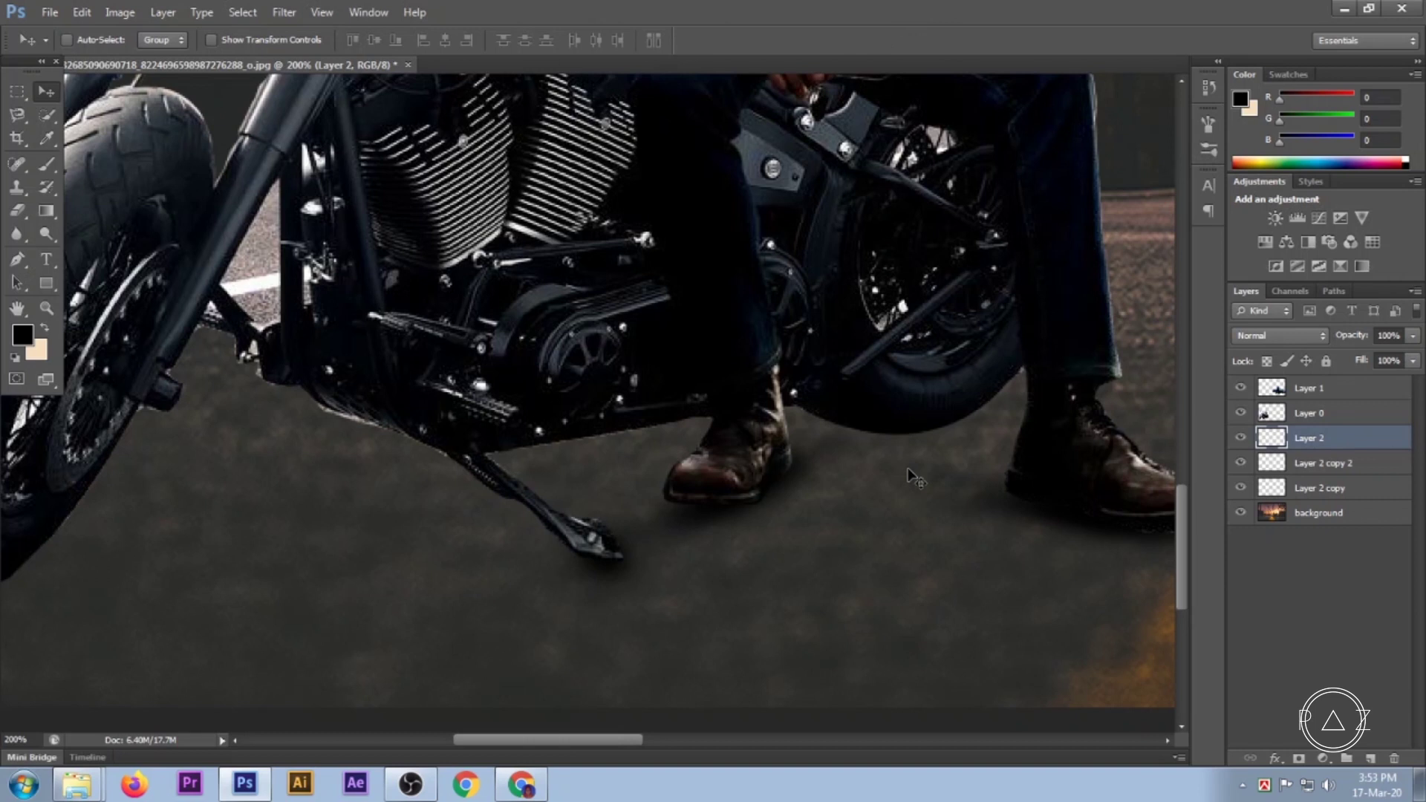
Zoom around the kickstand to review the shadow, then zoom in on the boots.
alt+click(614, 581)
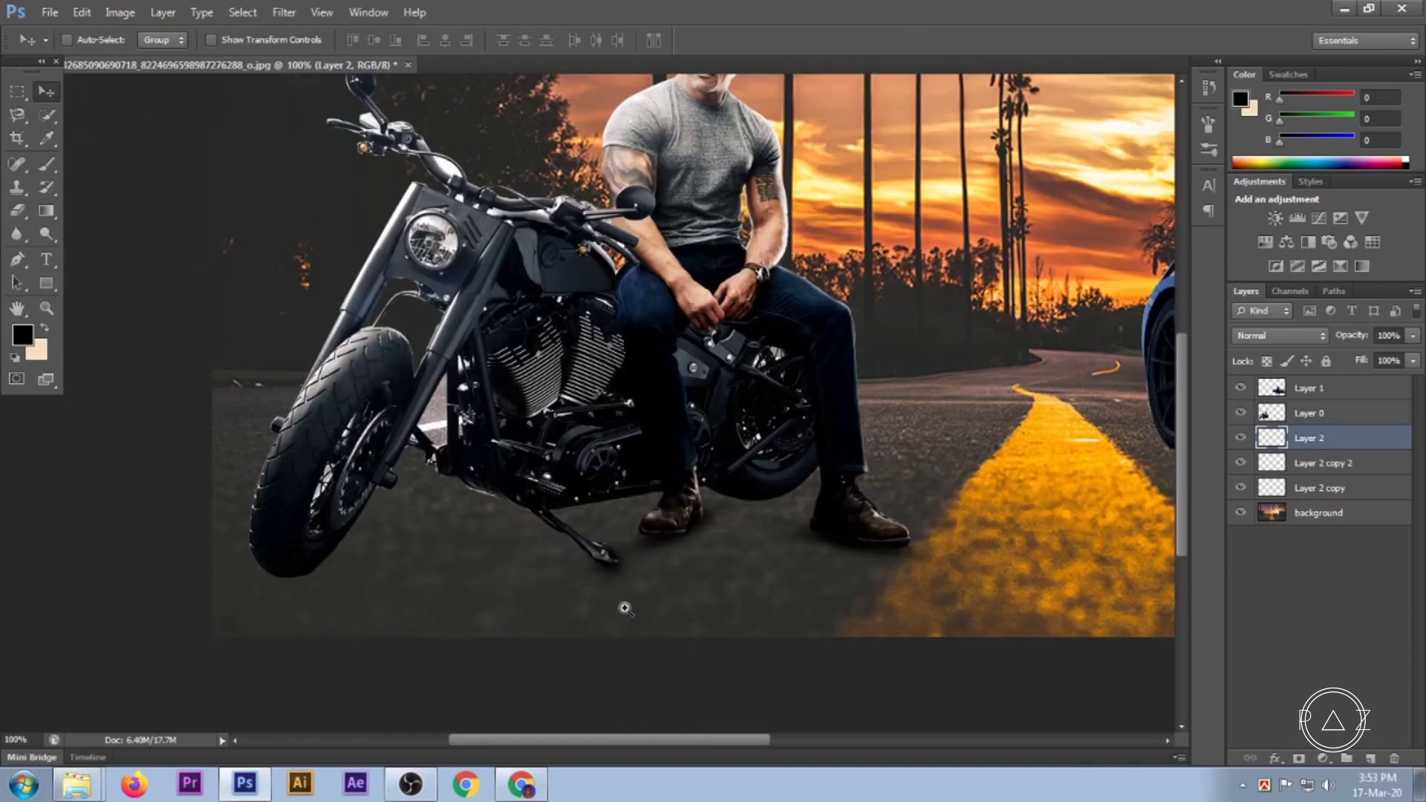
click(625, 608)
alt+click(651, 570)
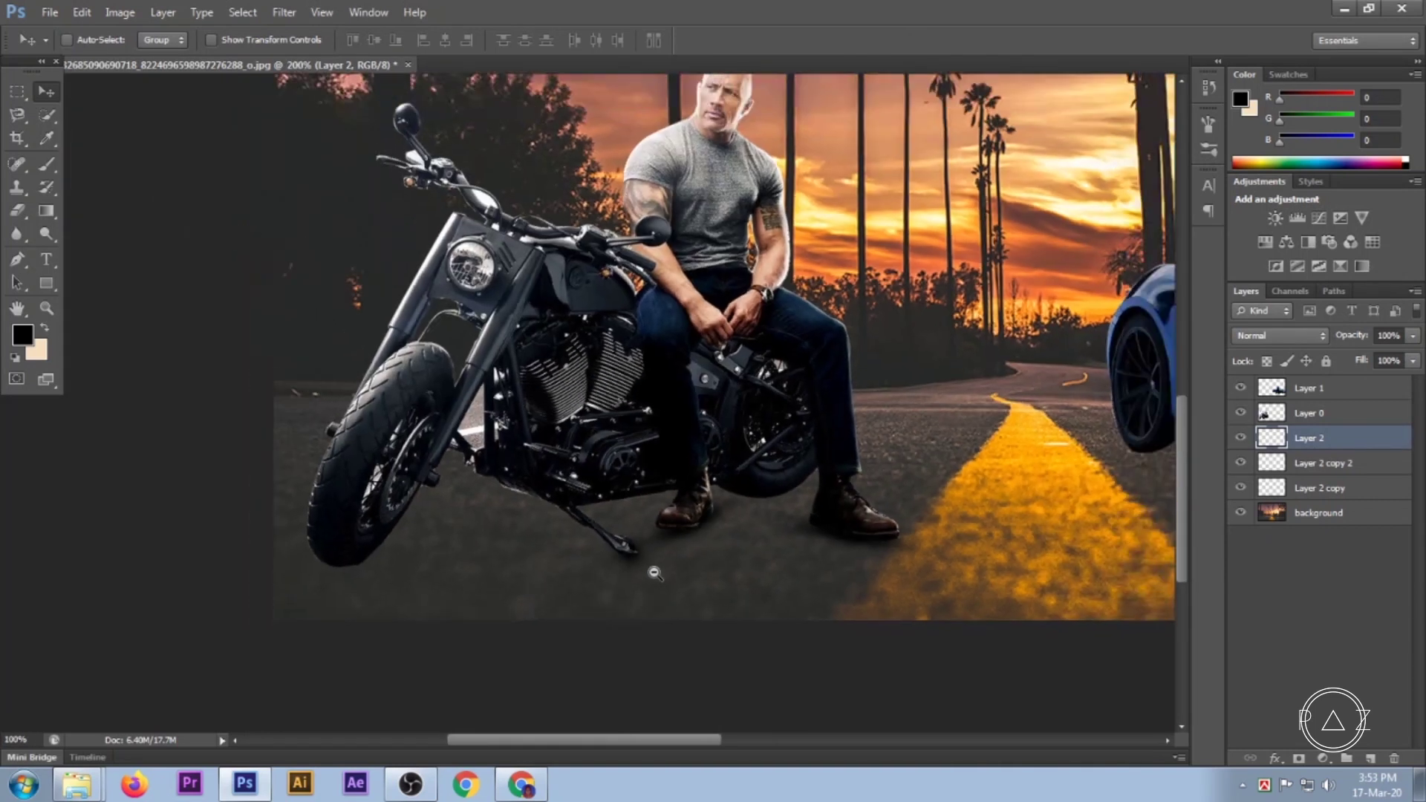
alt+click(728, 613)
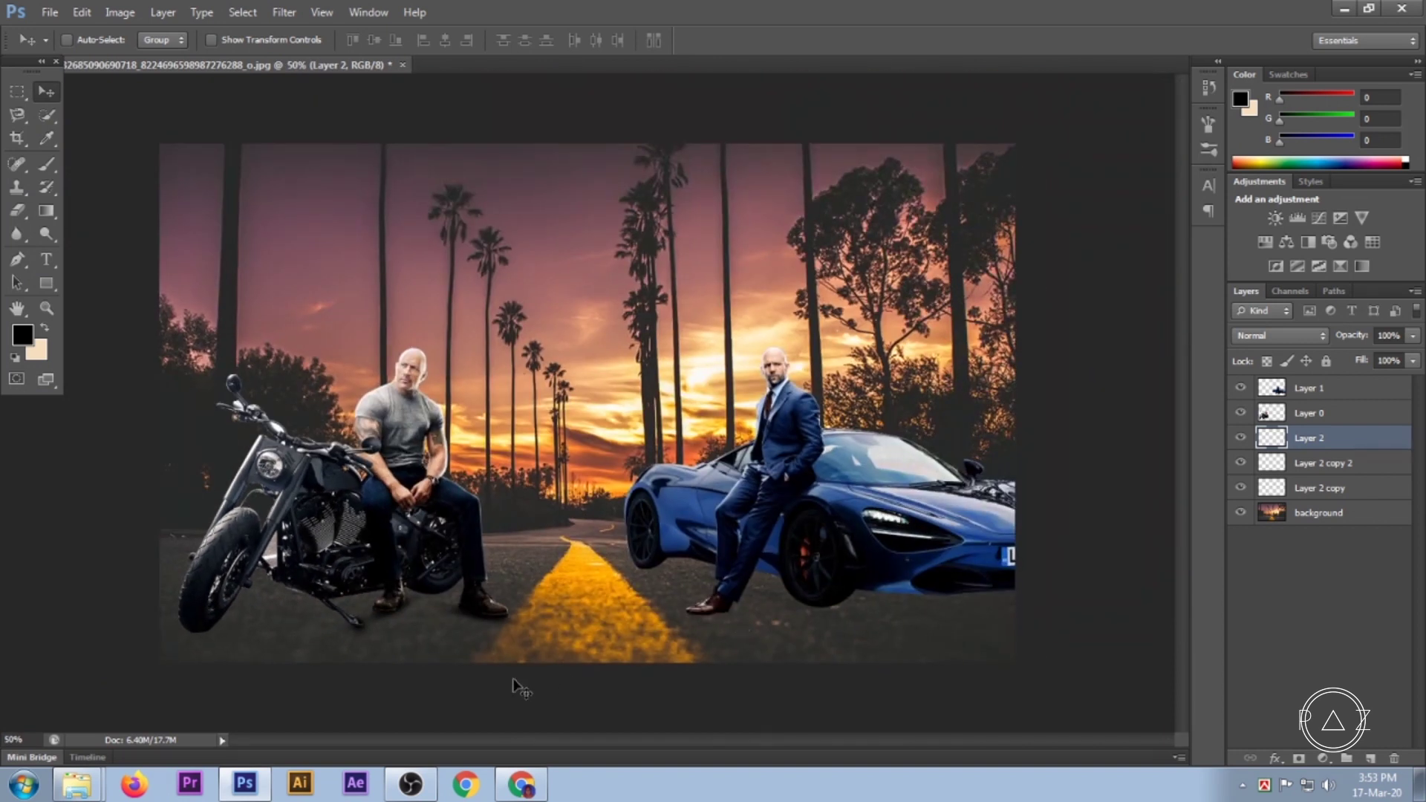
click(361, 633)
click(407, 591)
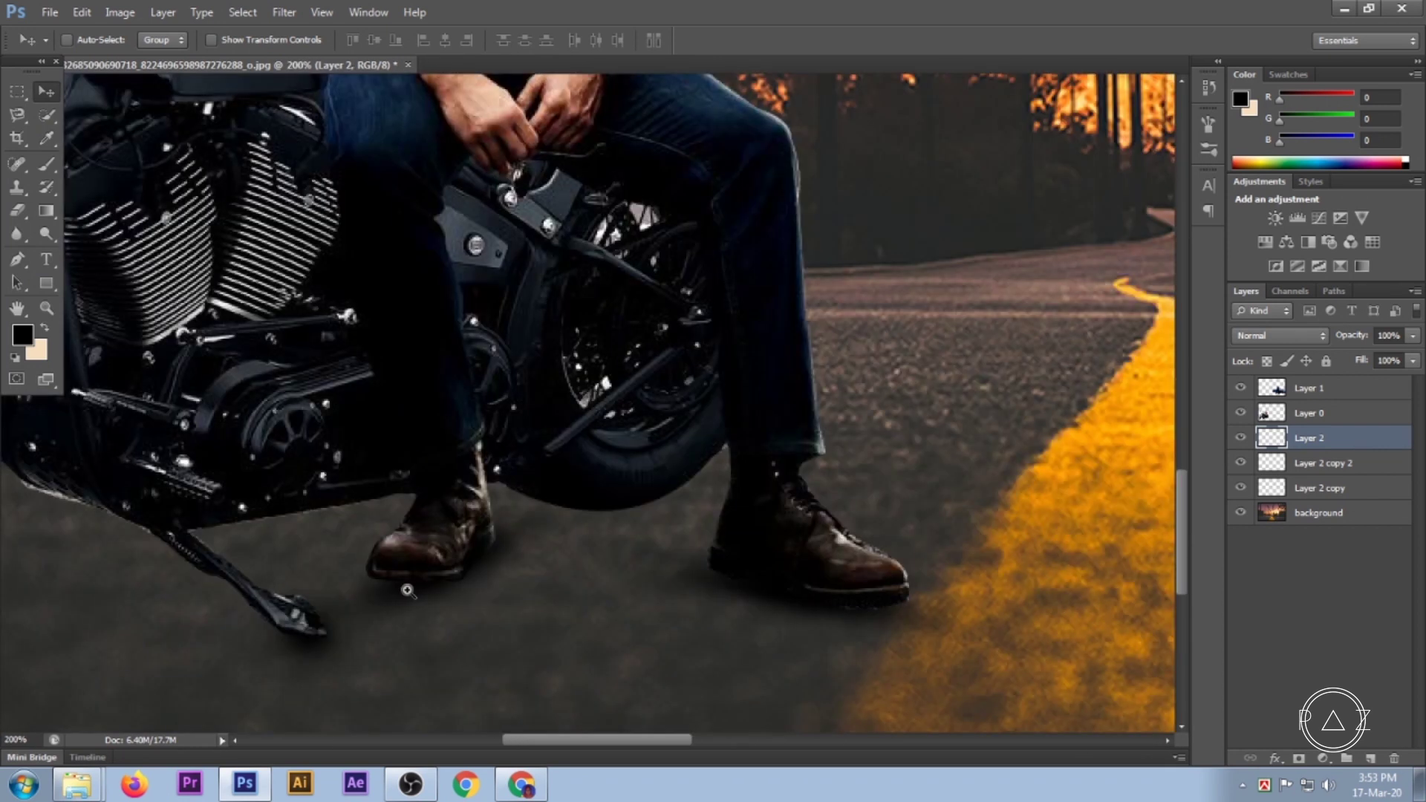
Select the left-boot shadow layer, Layer 2 copy 2, and pick the soft Eraser tool.
click(1329, 464)
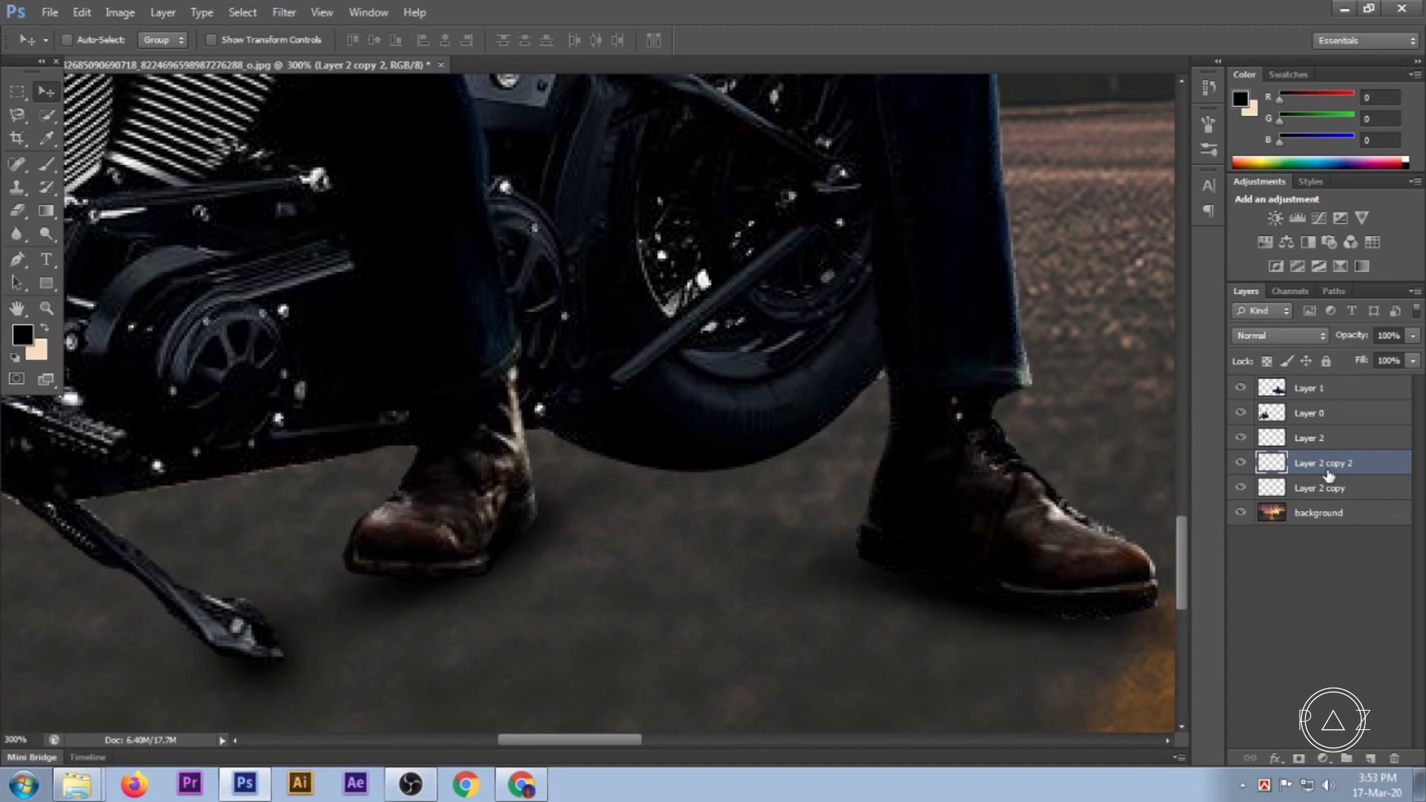
key(ctrl+t)
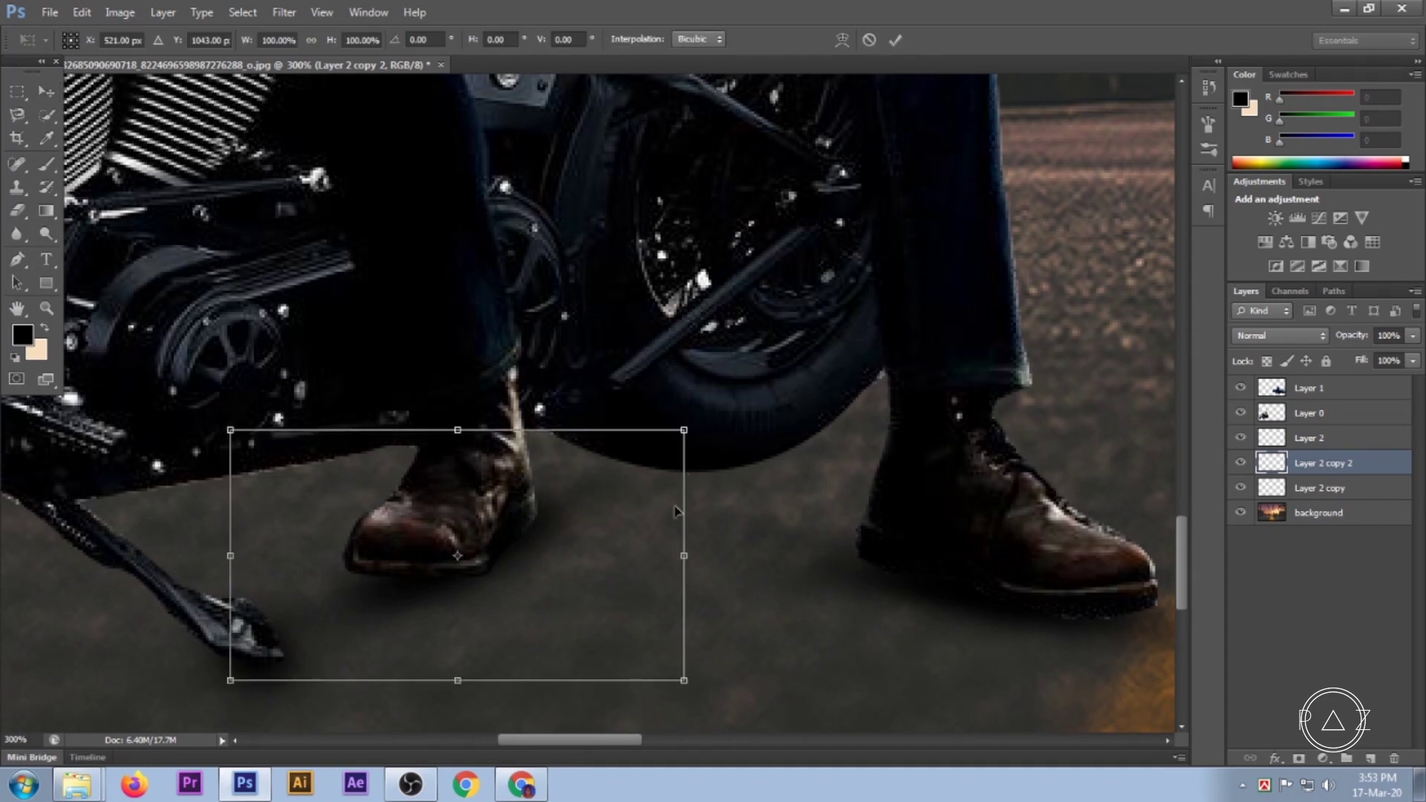
click(893, 39)
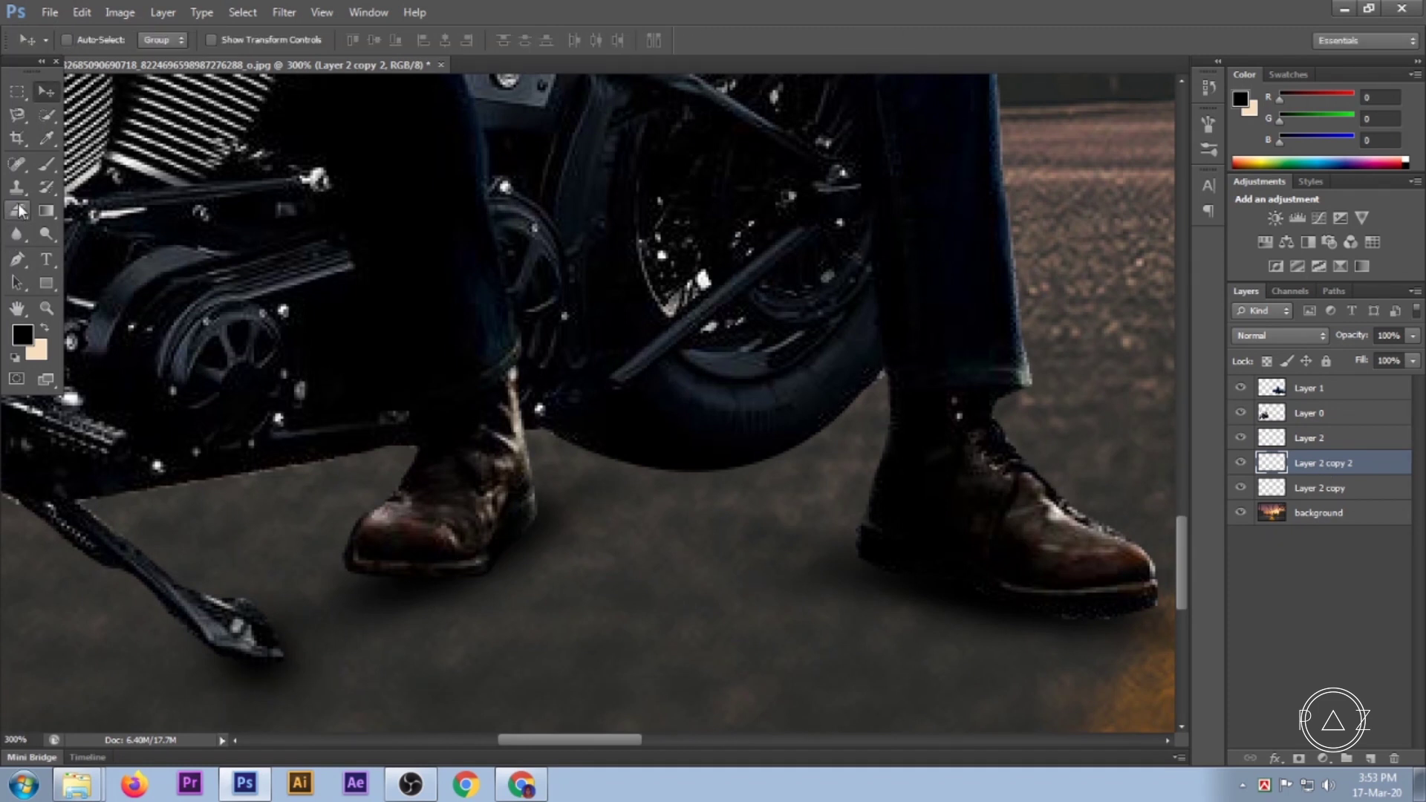
click(17, 210)
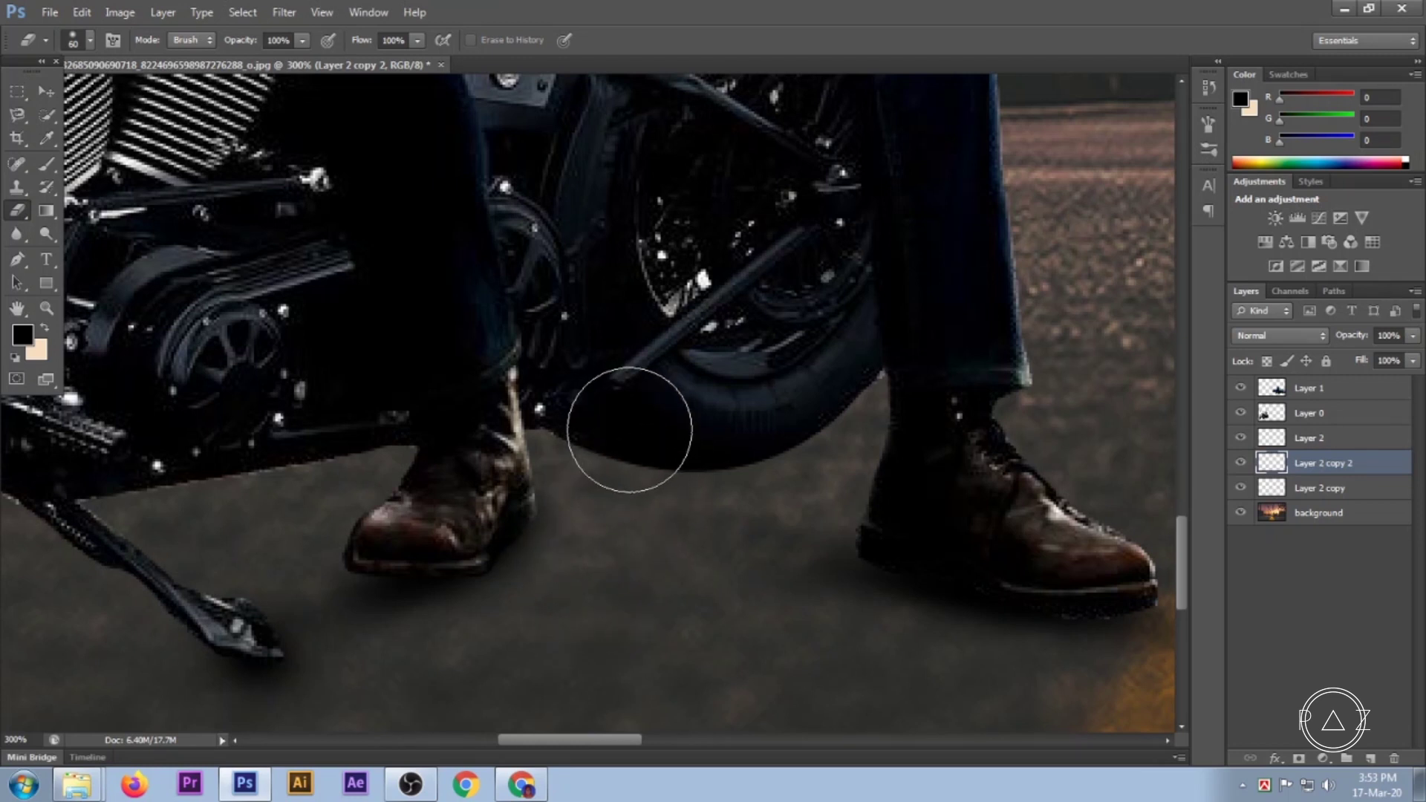
scroll(685, 534, down, 3)
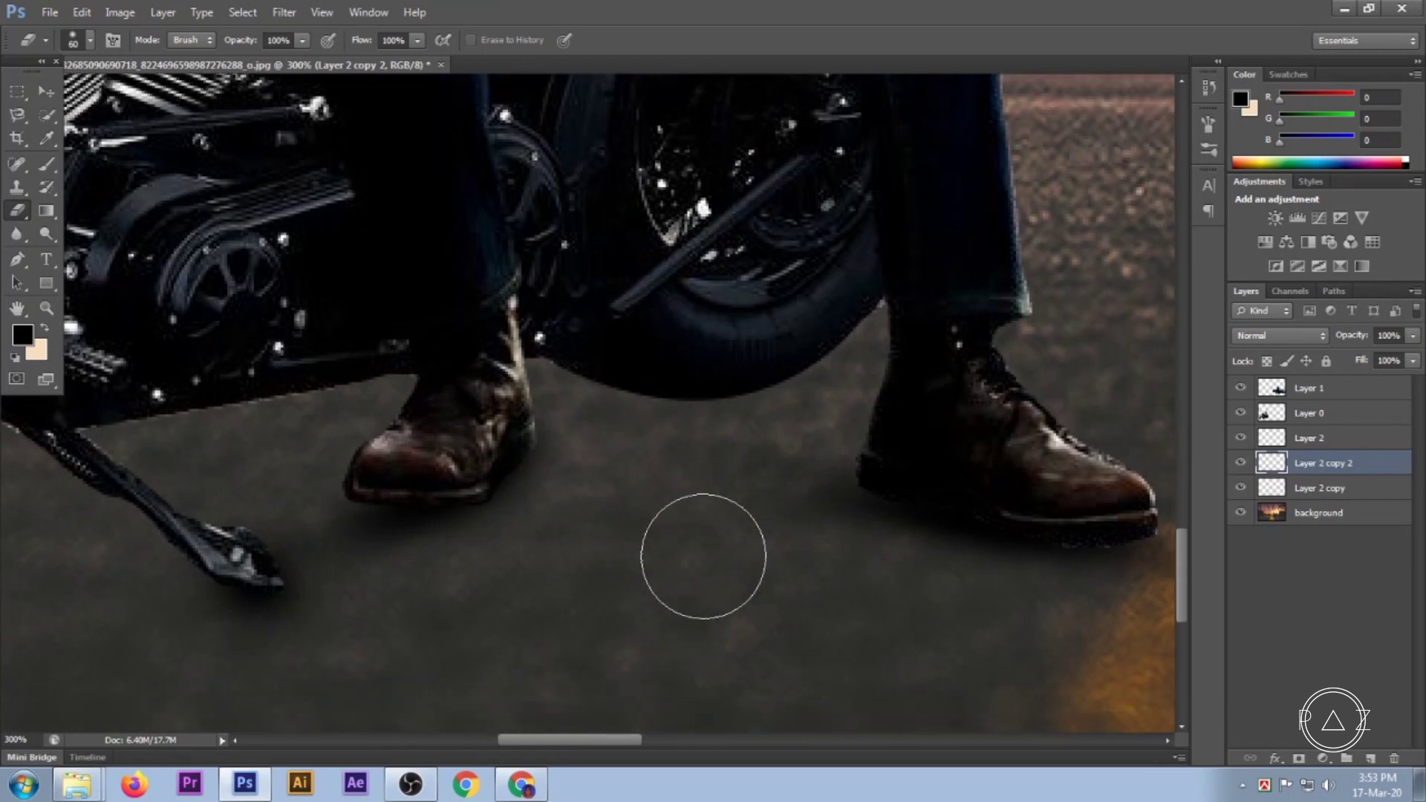
scroll(703, 557, down, 1)
click(47, 92)
Stretch the kickstand shadow on Layer 2 wider on both sides and commit the transform.
drag(705, 536, 961, 461)
click(1289, 444)
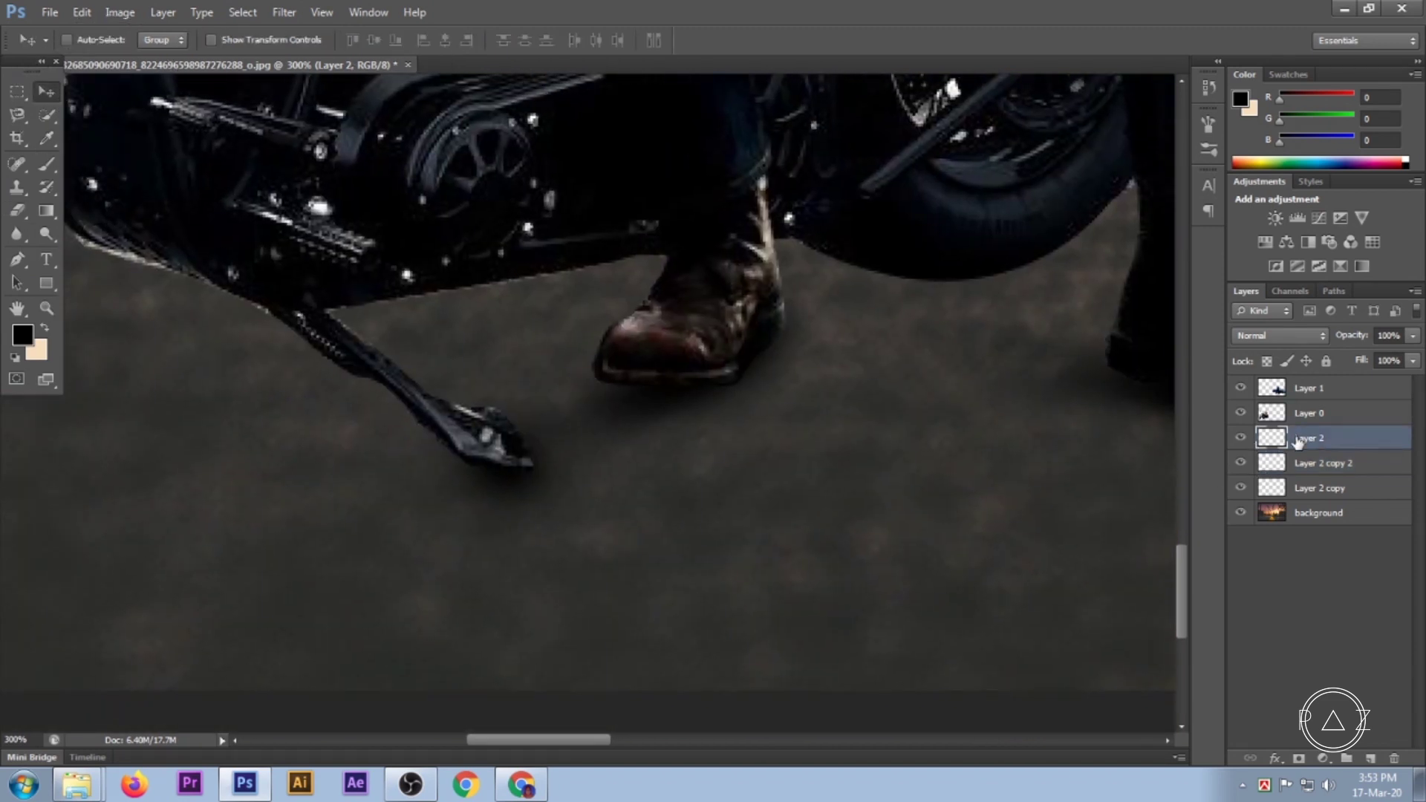
key(ctrl+t)
mouse_move(624, 368)
mouse_down()
mouse_move(605, 427)
mouse_move(631, 446)
mouse_move(653, 426)
mouse_up()
drag(548, 465, 544, 457)
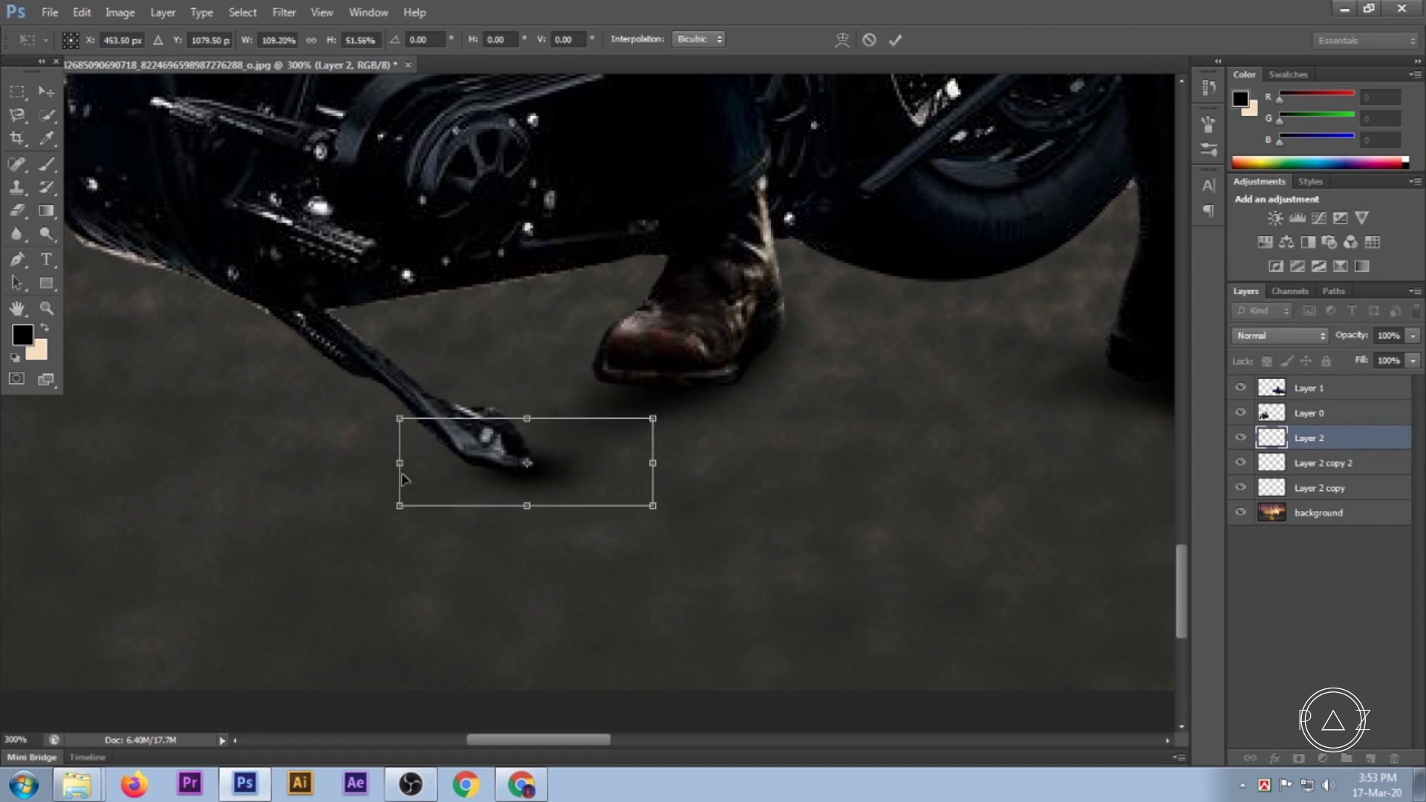
drag(394, 463, 386, 463)
drag(652, 463, 667, 463)
click(895, 39)
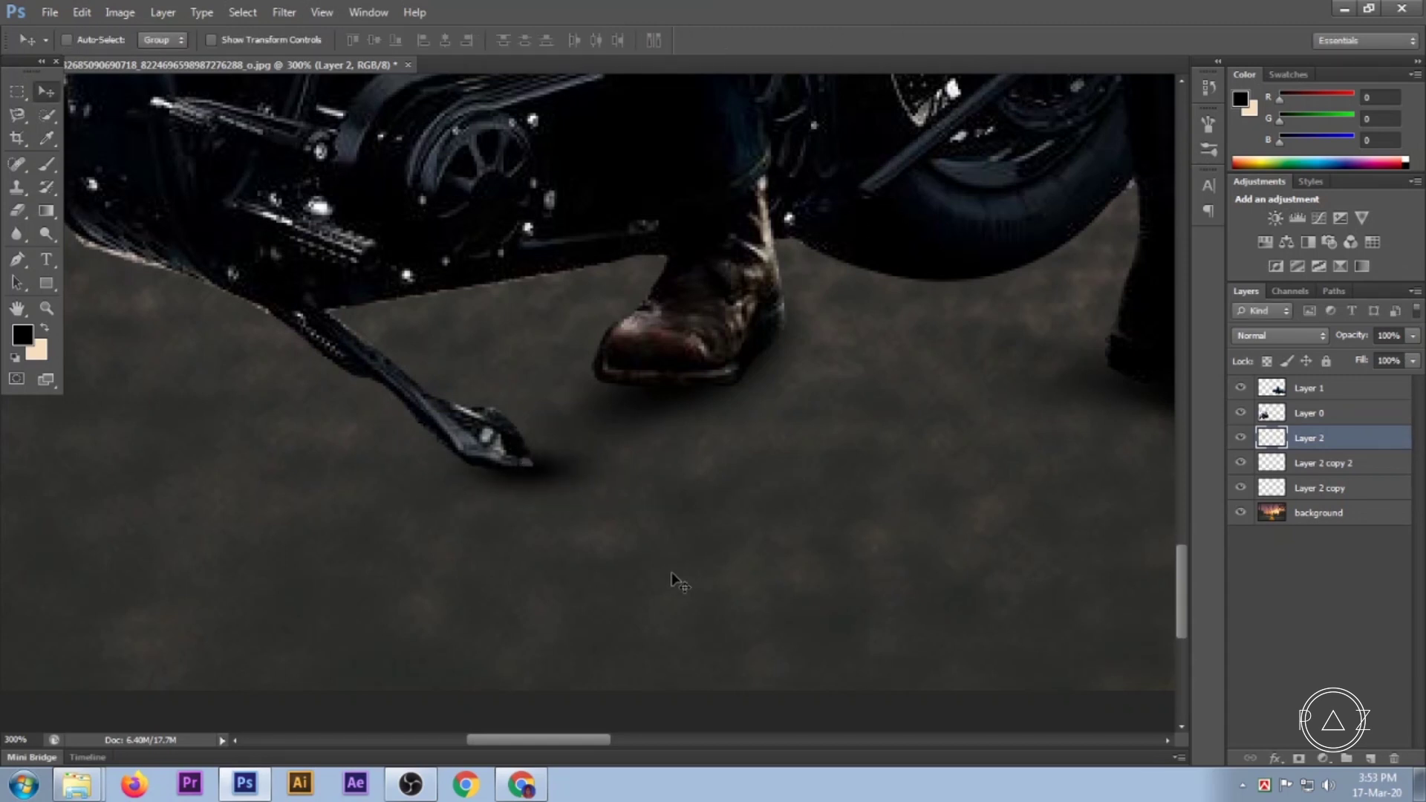
Zoom out and pan across the motorcycle to review its grounded shadows.
key(ctrl+minus)
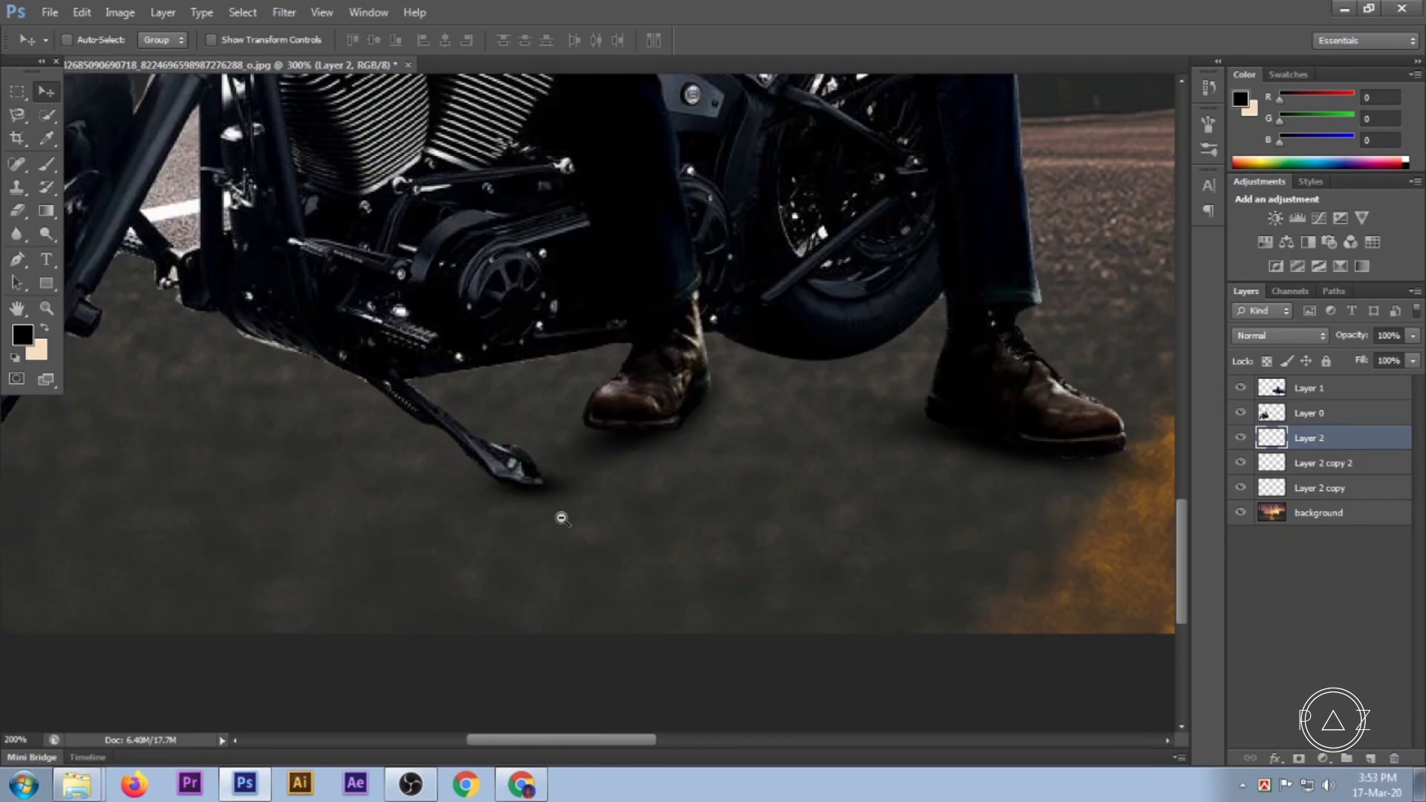
key(ctrl+minus)
drag(450, 538, 607, 567)
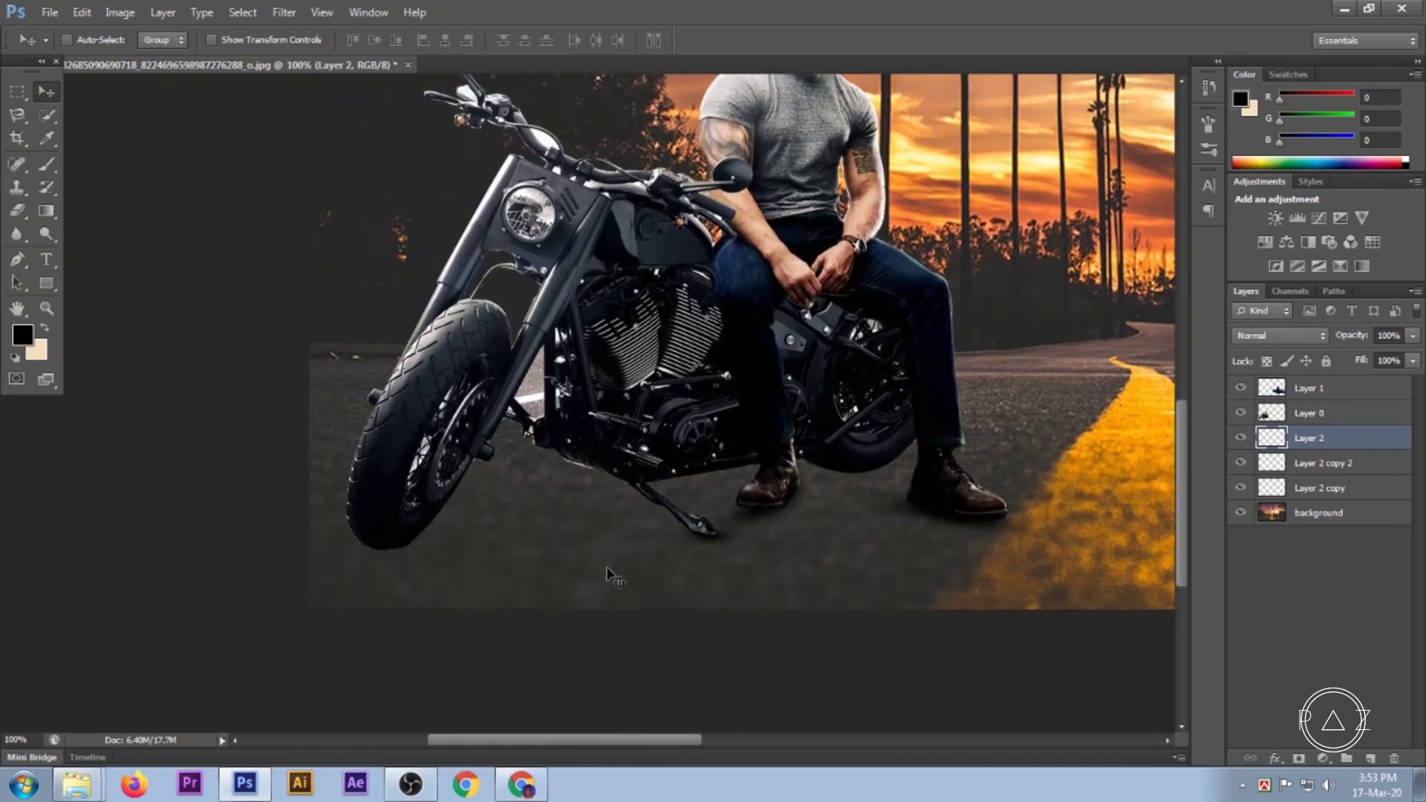
scroll(646, 572, up, 1)
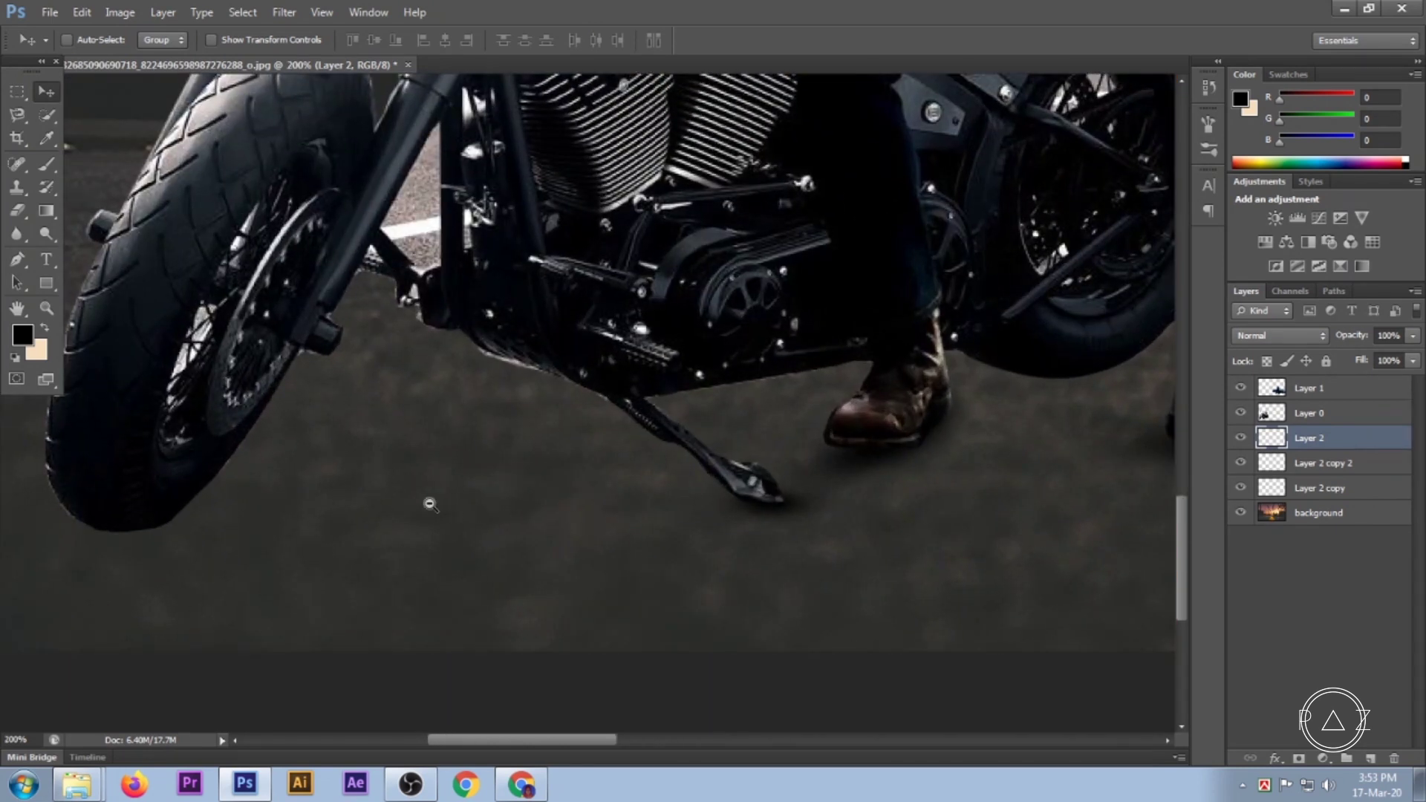
scroll(430, 505, down, 2)
scroll(356, 513, up, 1)
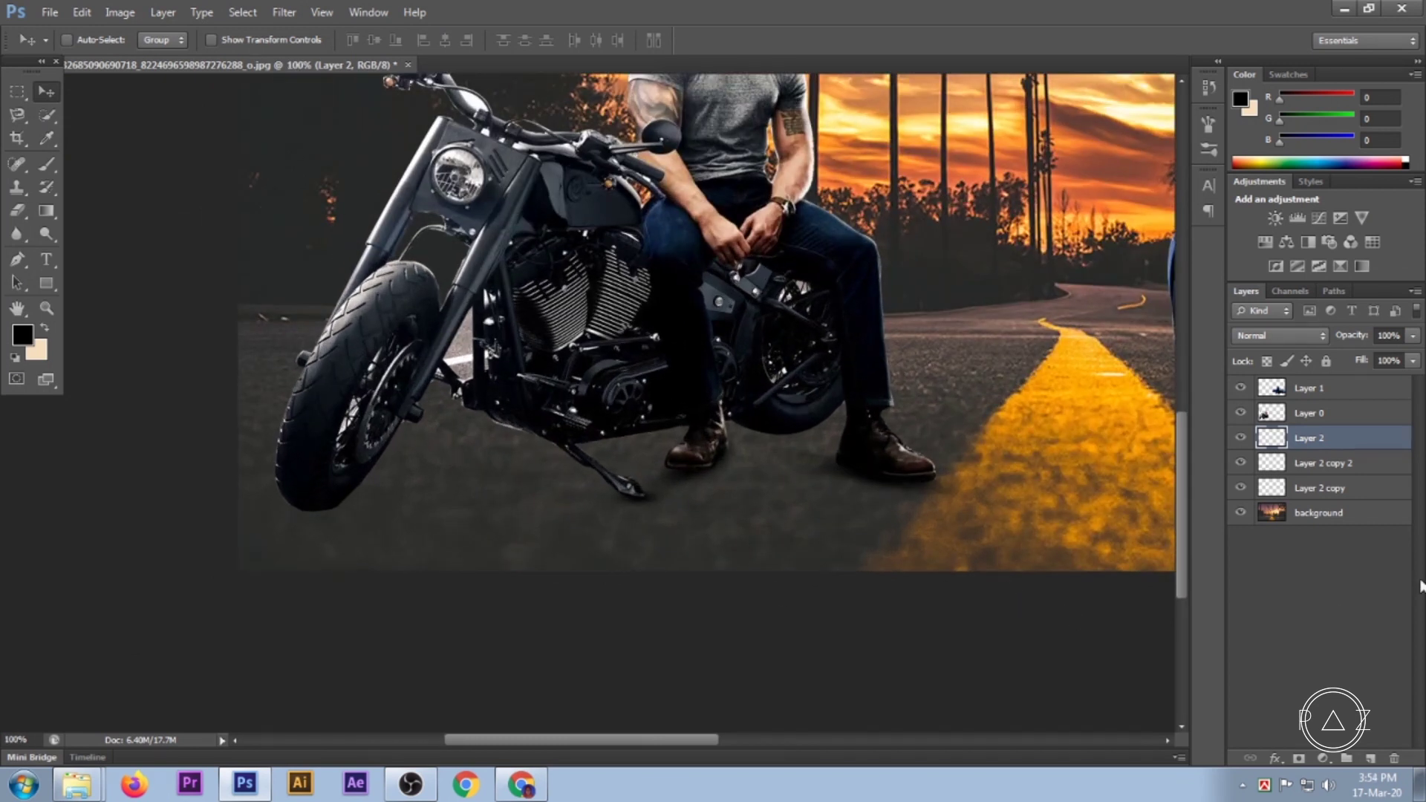
Paint a soft black shadow under the rider's boots on a new Layer 3.
click(1371, 757)
click(46, 164)
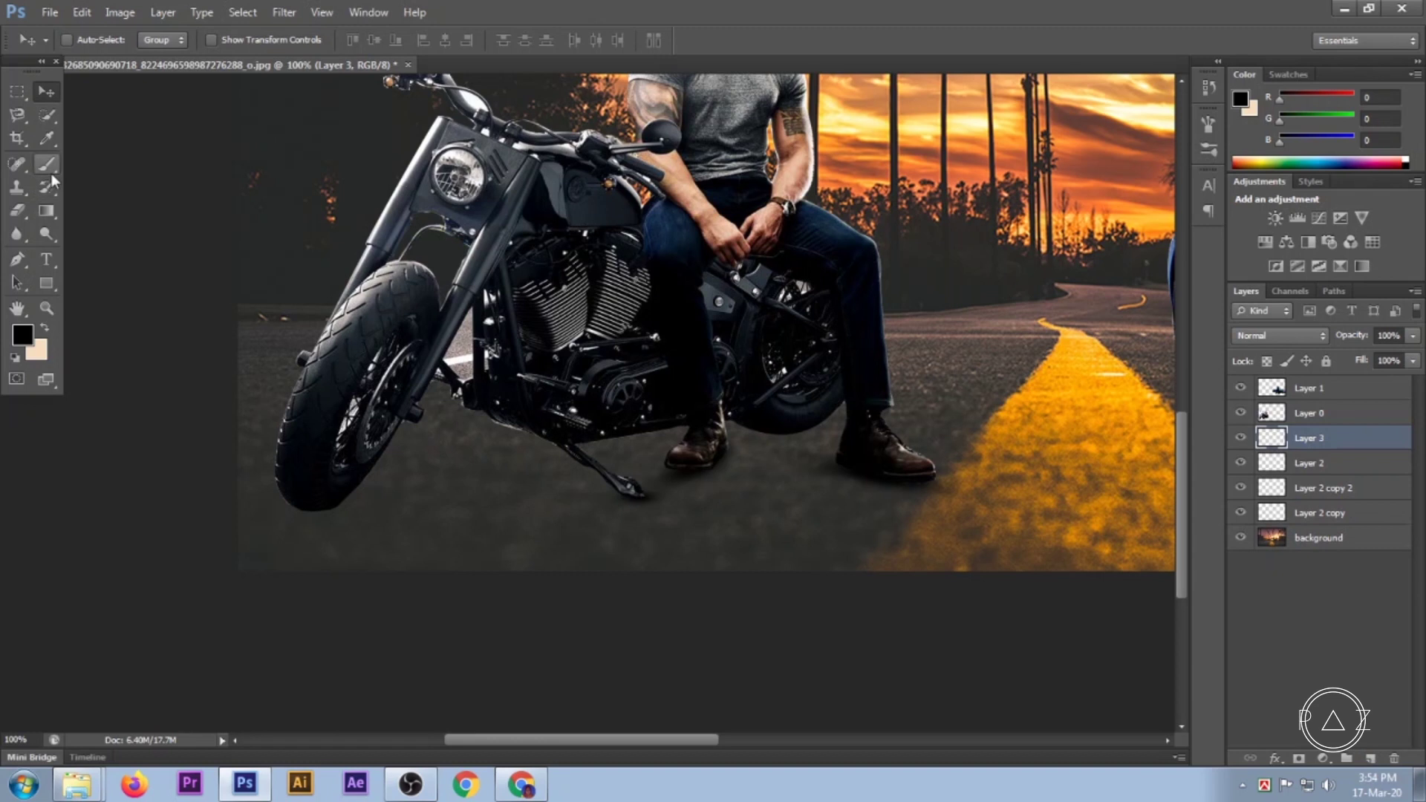
drag(824, 471, 780, 430)
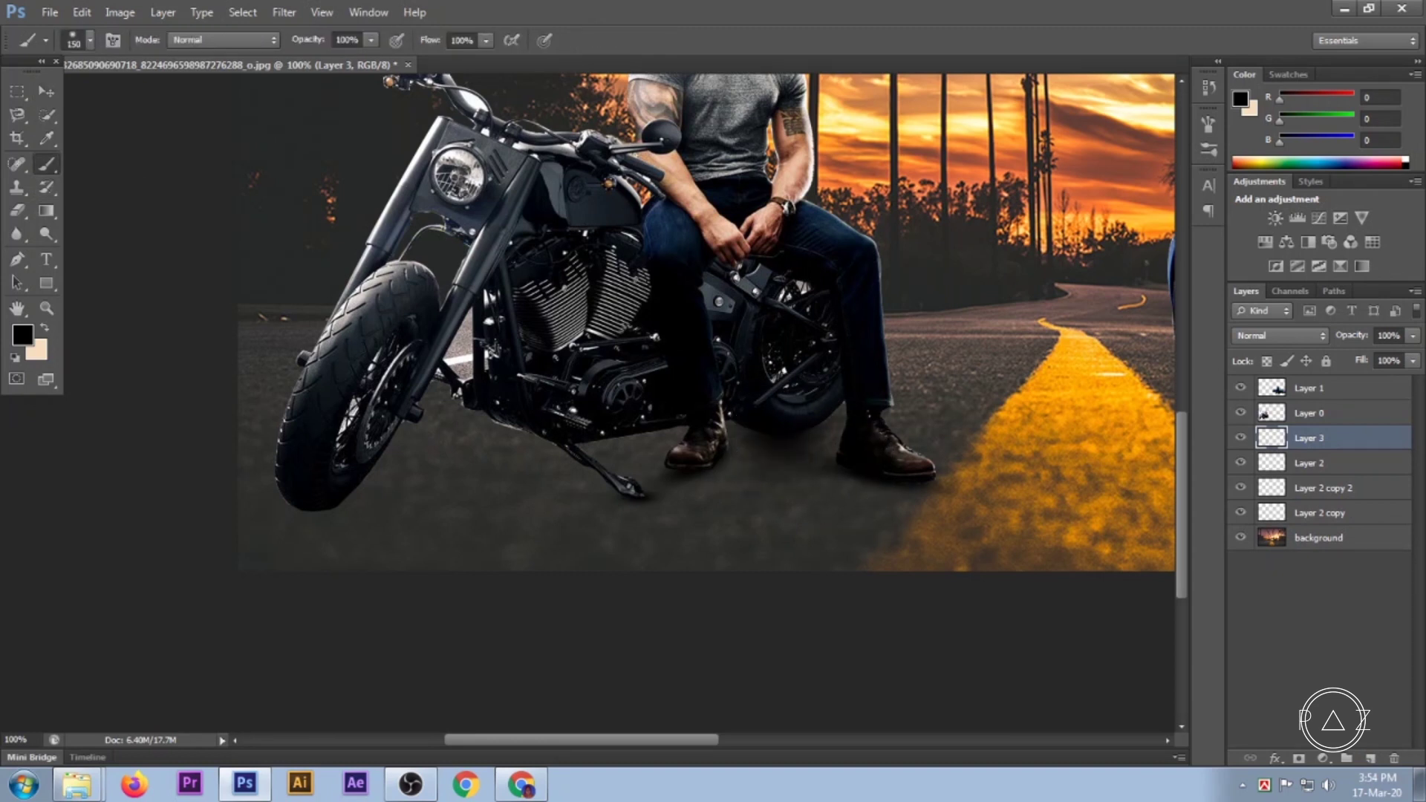
Flatten the boot shadow to about 29% height, widen it to 129%, and place it under the boots.
click(54, 83)
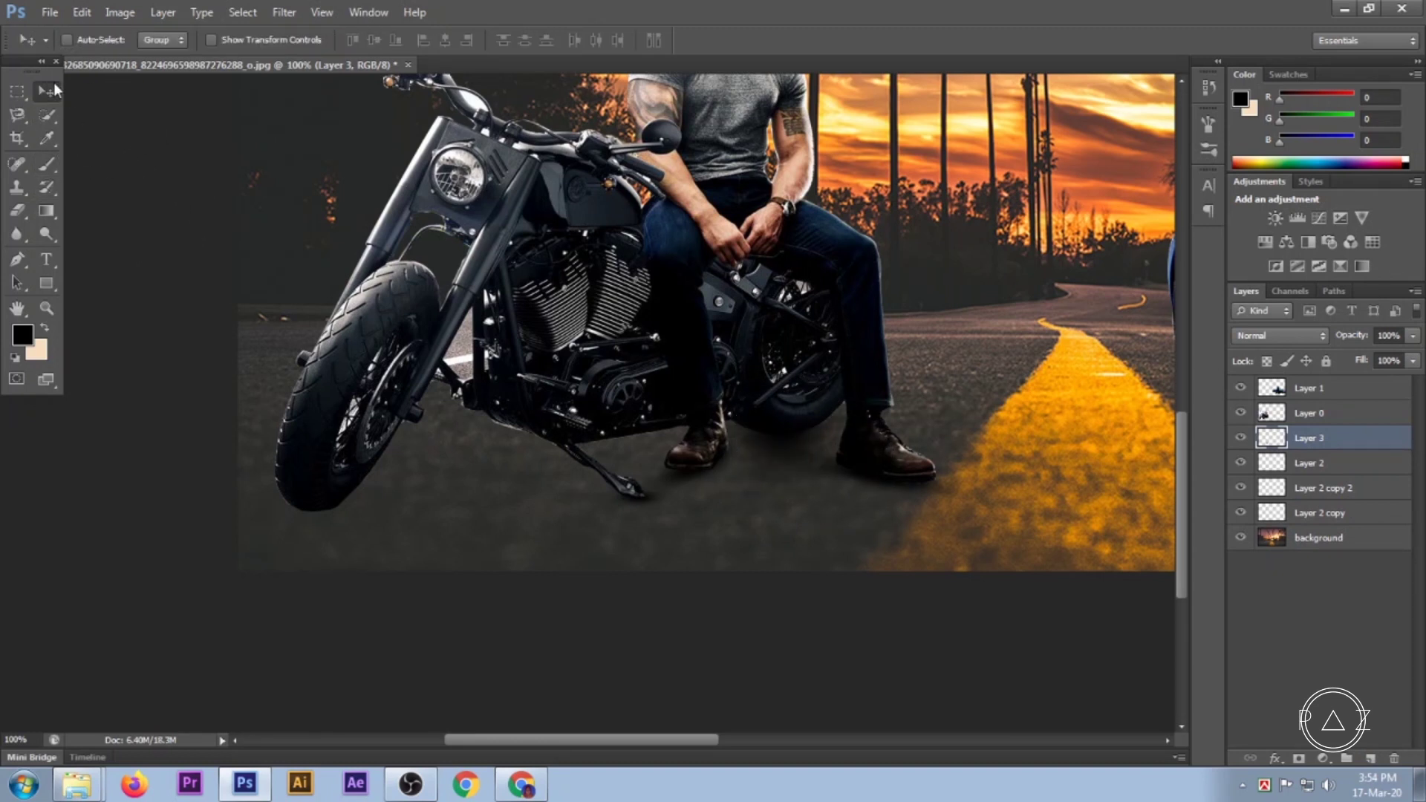
key(ctrl+t)
drag(782, 320, 783, 424)
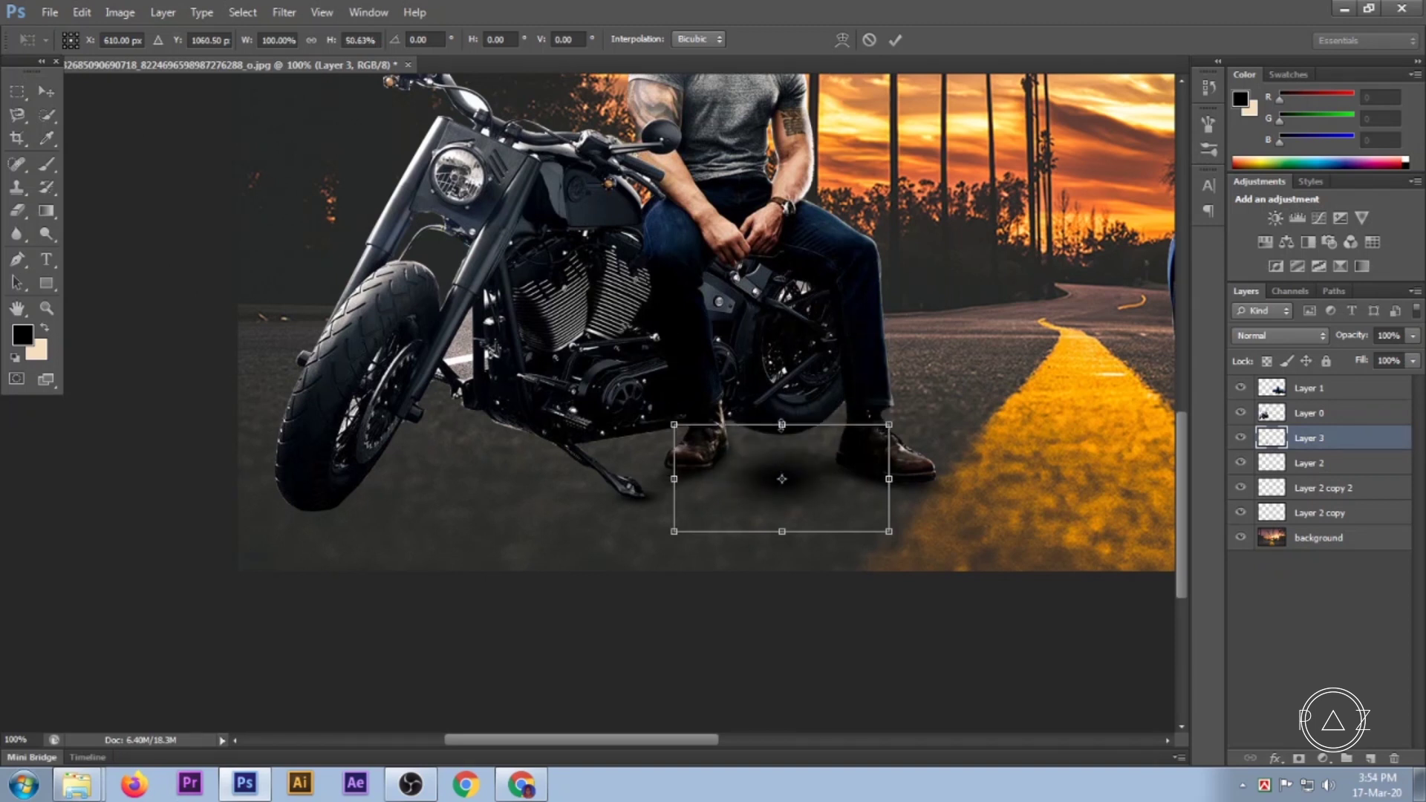
drag(793, 476, 797, 449)
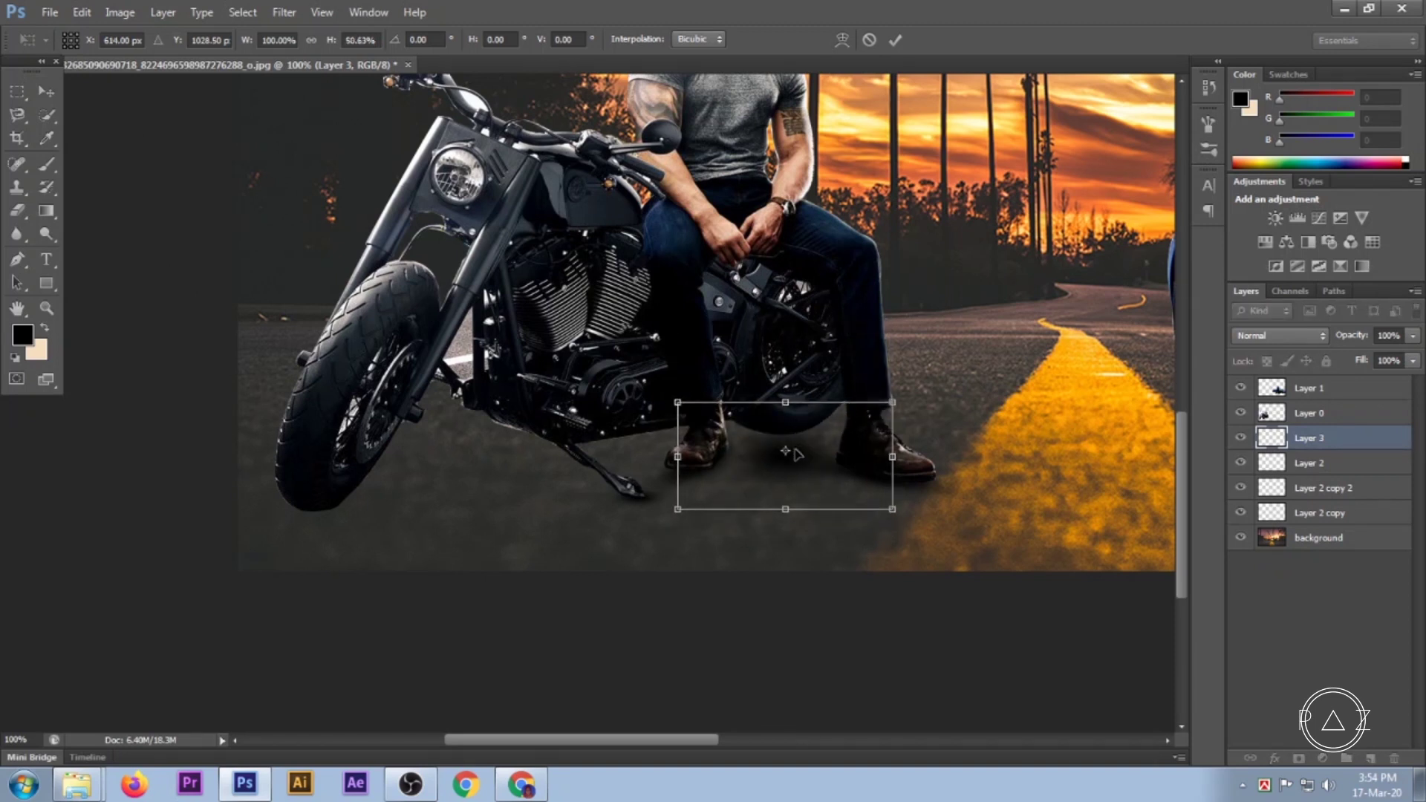
drag(678, 453, 649, 454)
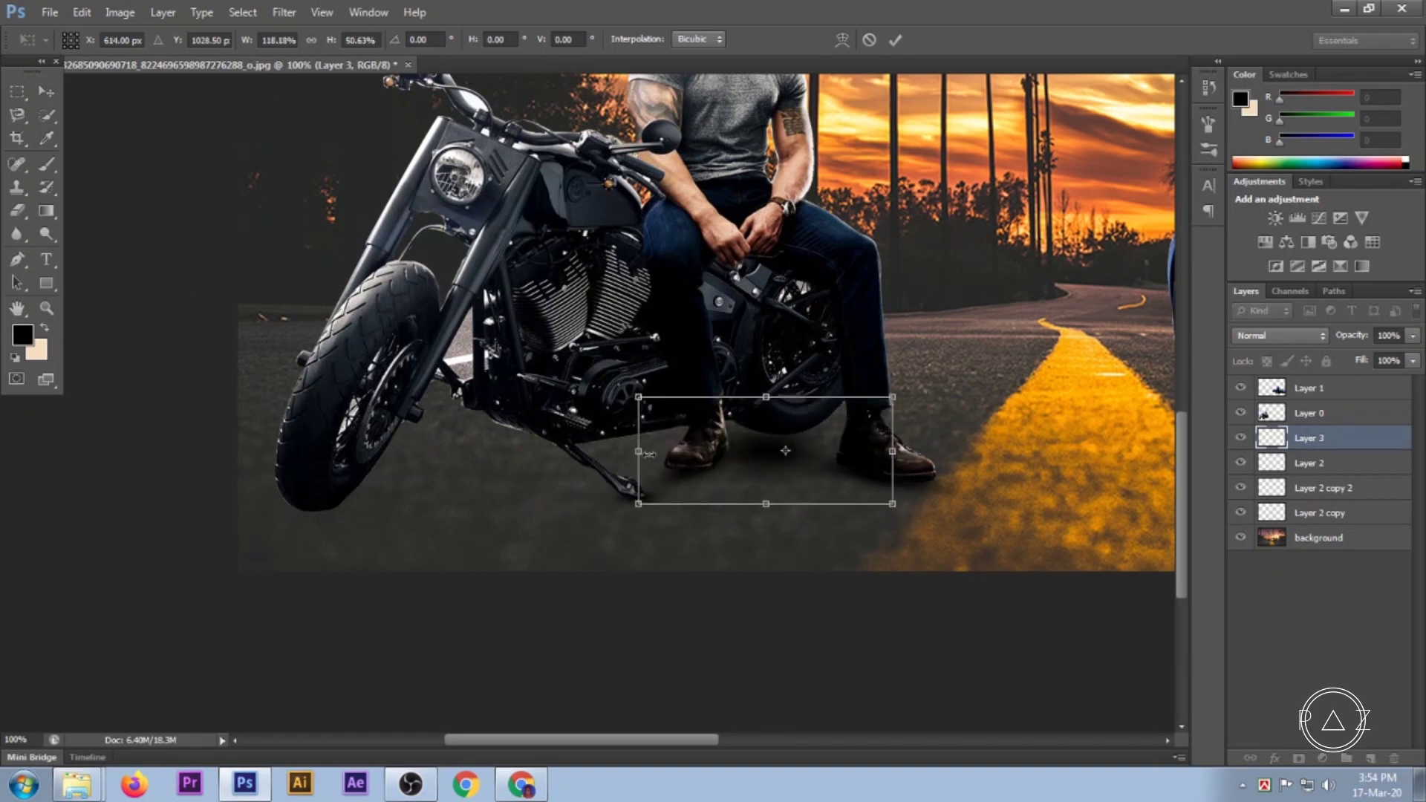
drag(901, 465, 926, 466)
drag(779, 503, 779, 464)
drag(778, 398, 780, 410)
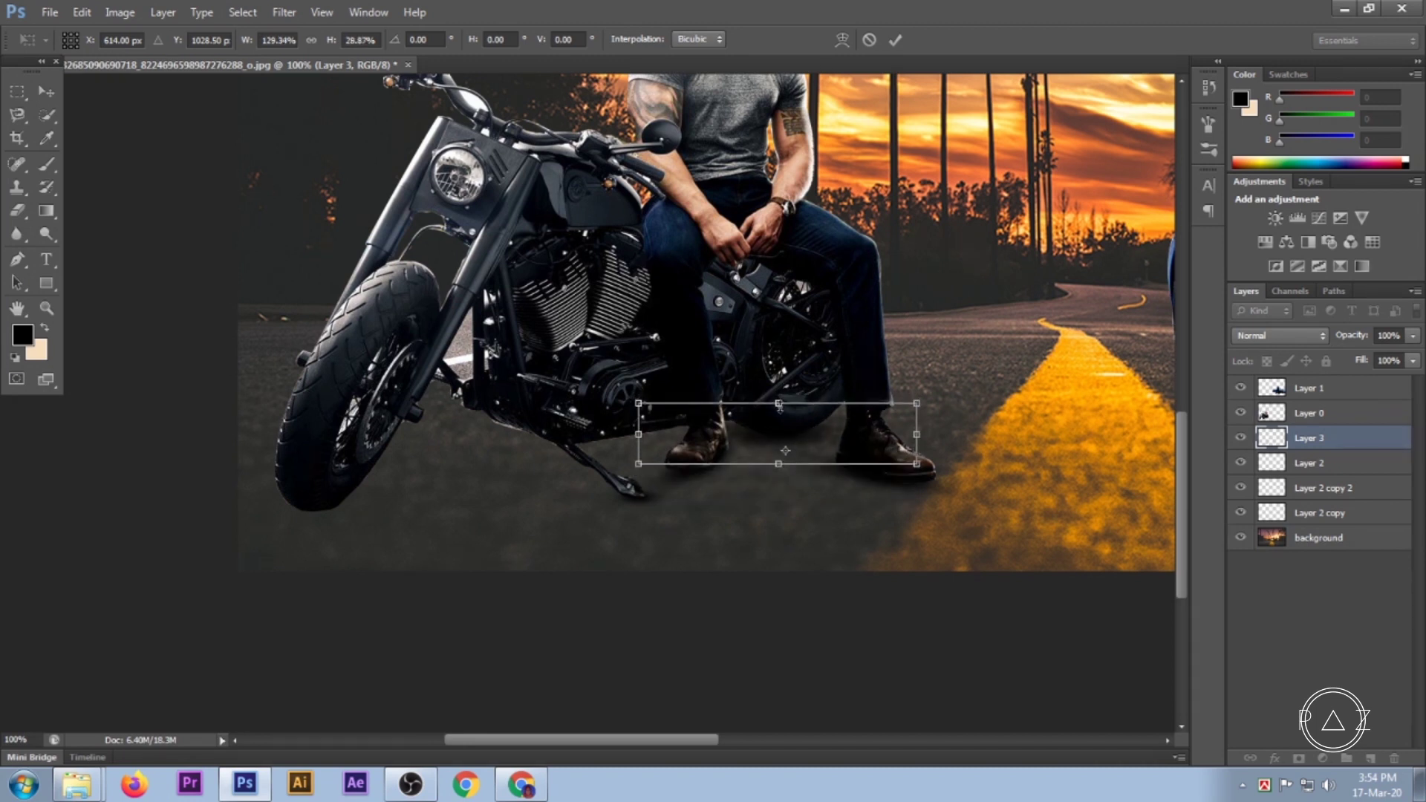
click(897, 40)
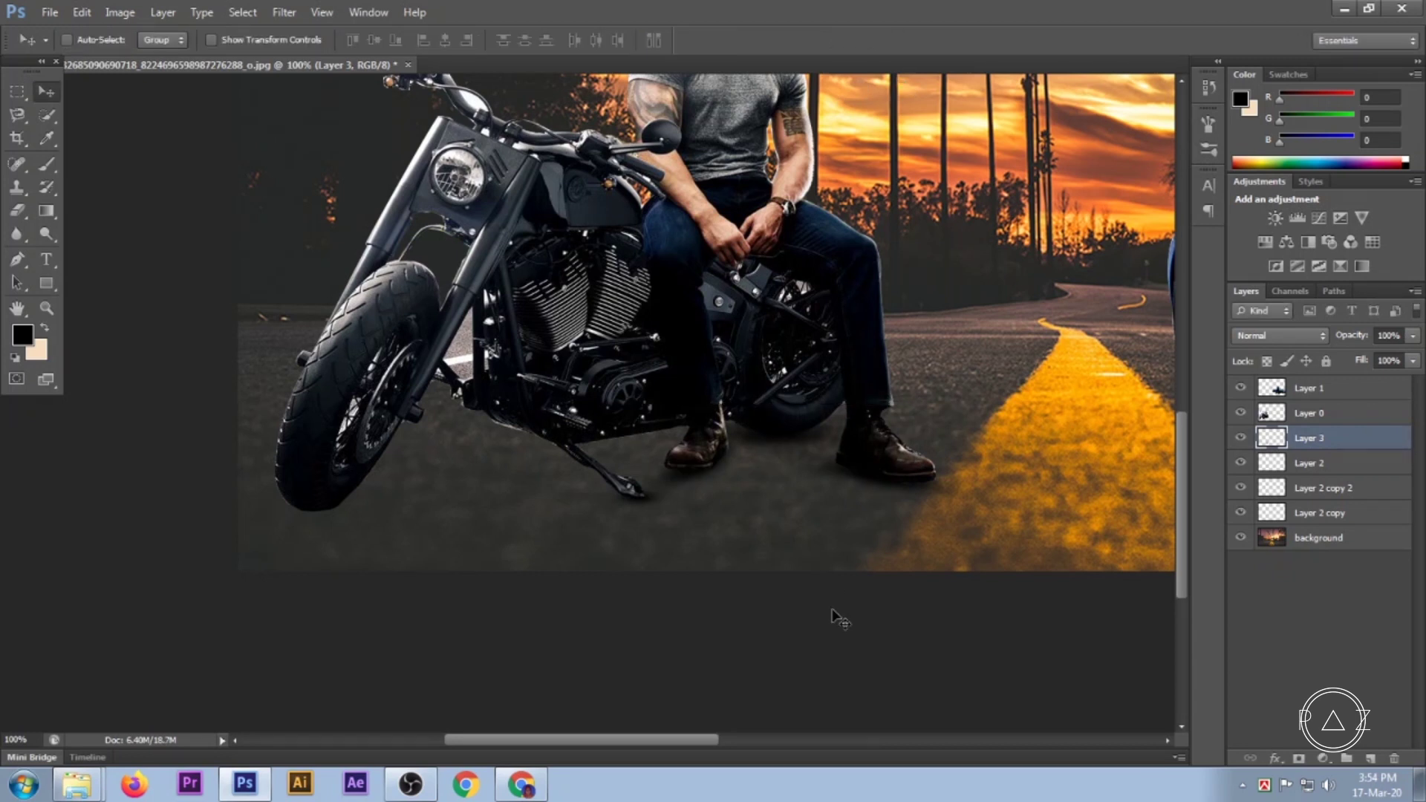
Paint a soft black shadow under the motorcycle's front tyre on a new Layer 4.
click(1370, 758)
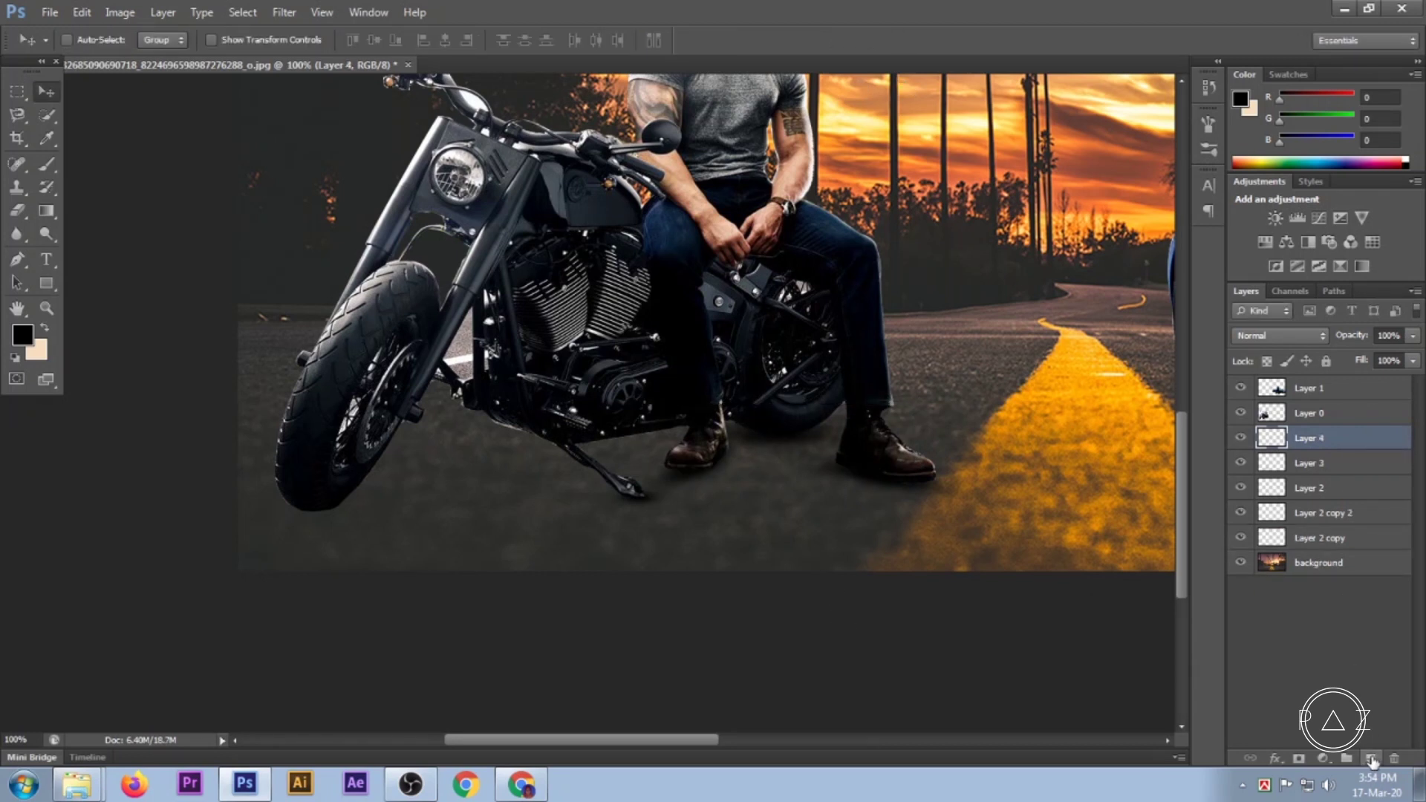
click(44, 165)
drag(334, 493, 324, 514)
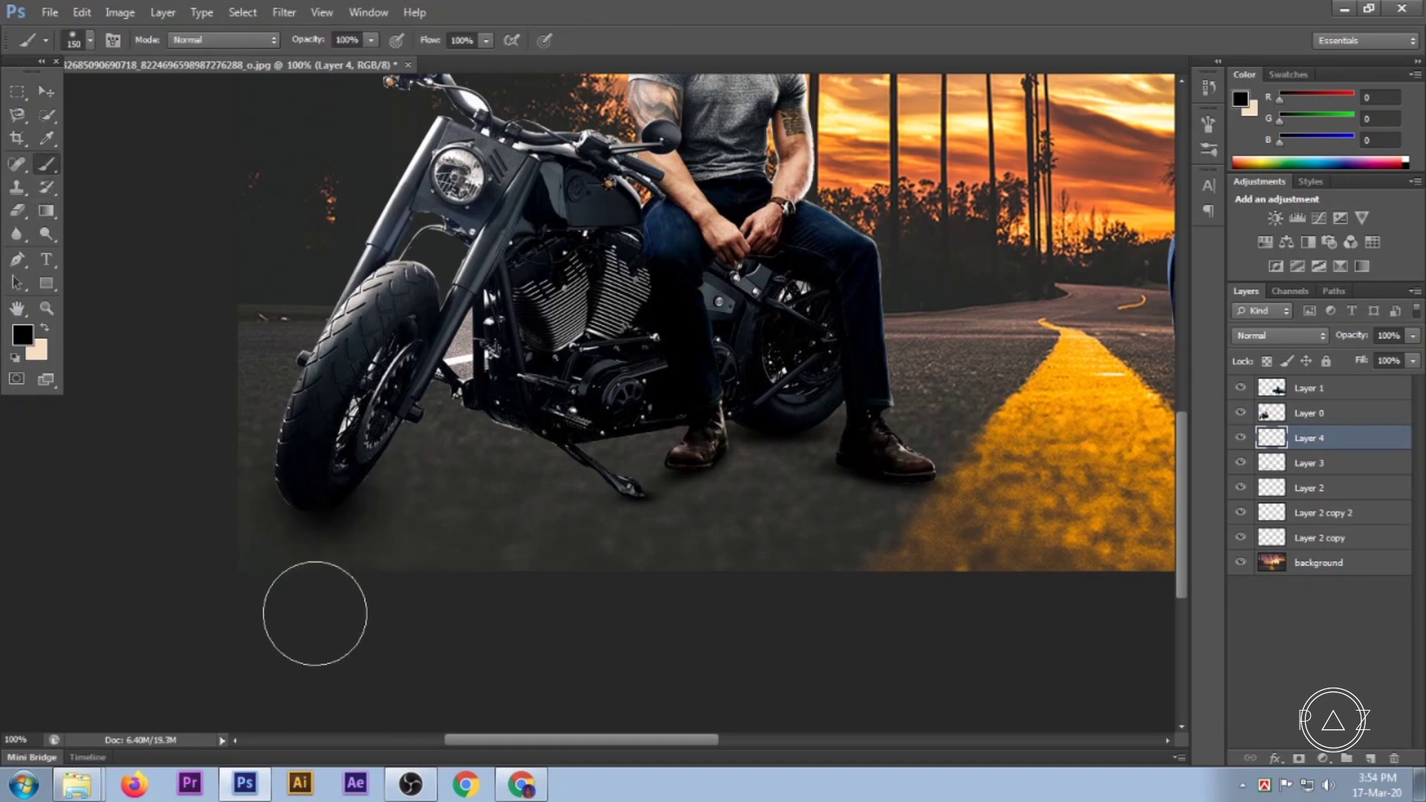
click(46, 91)
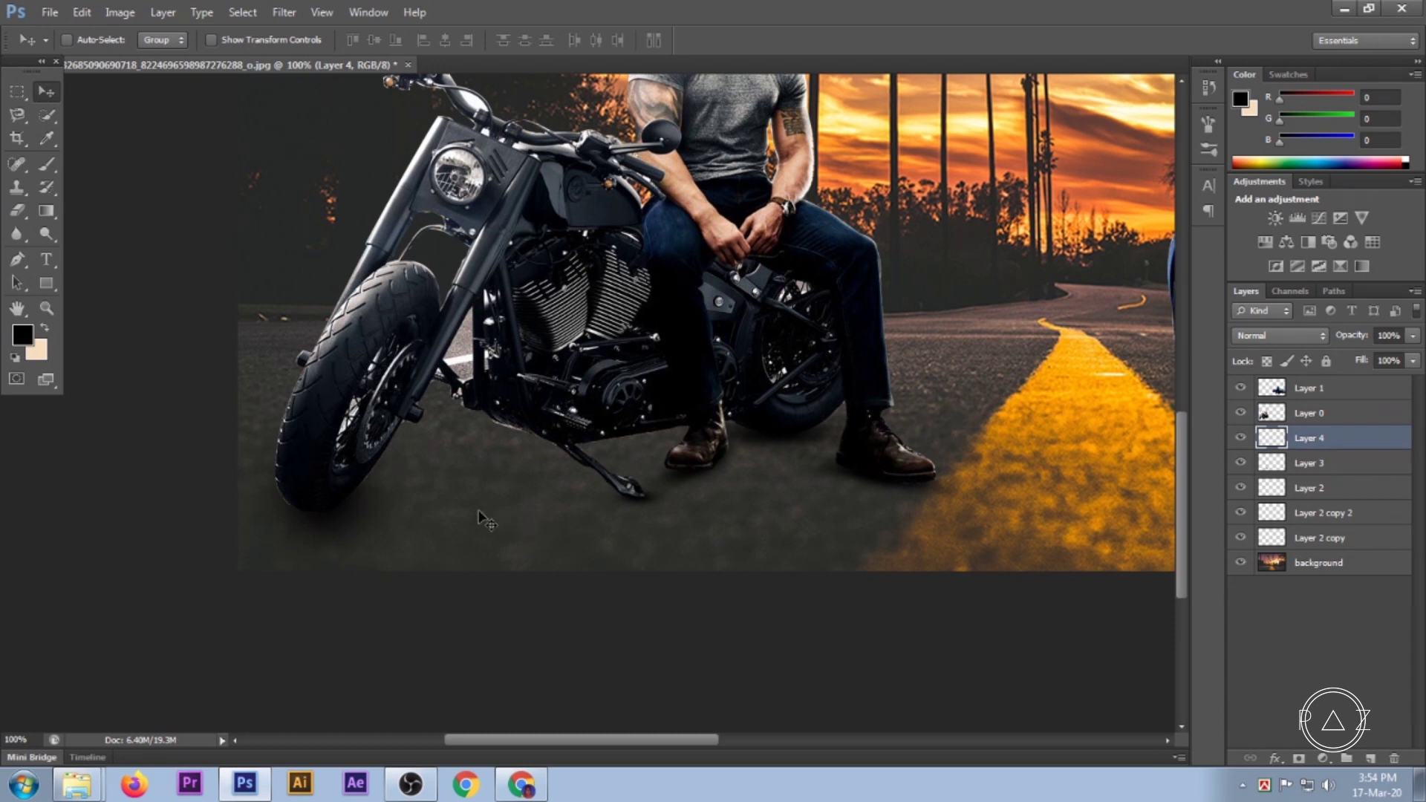
alt+click(566, 612)
alt+click(566, 611)
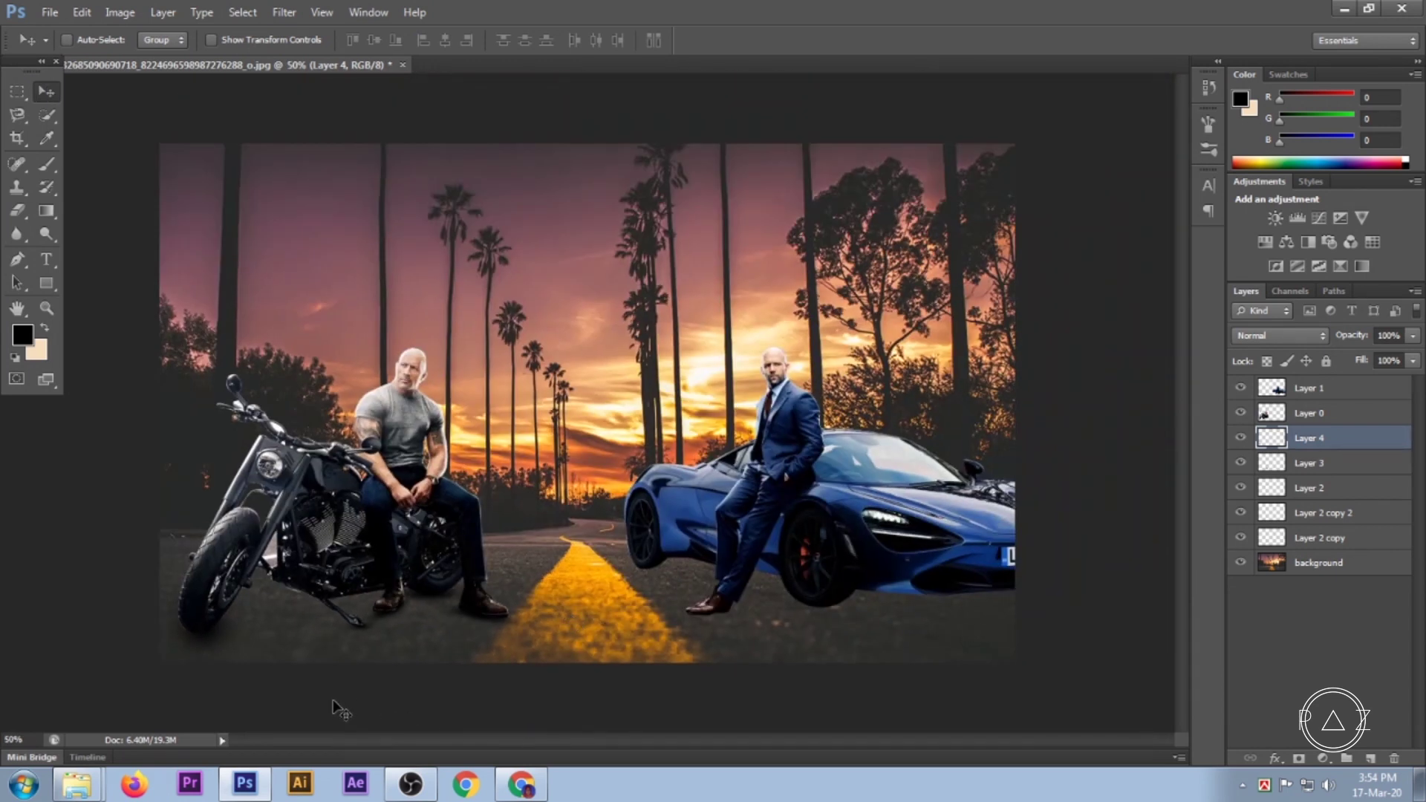
click(441, 506)
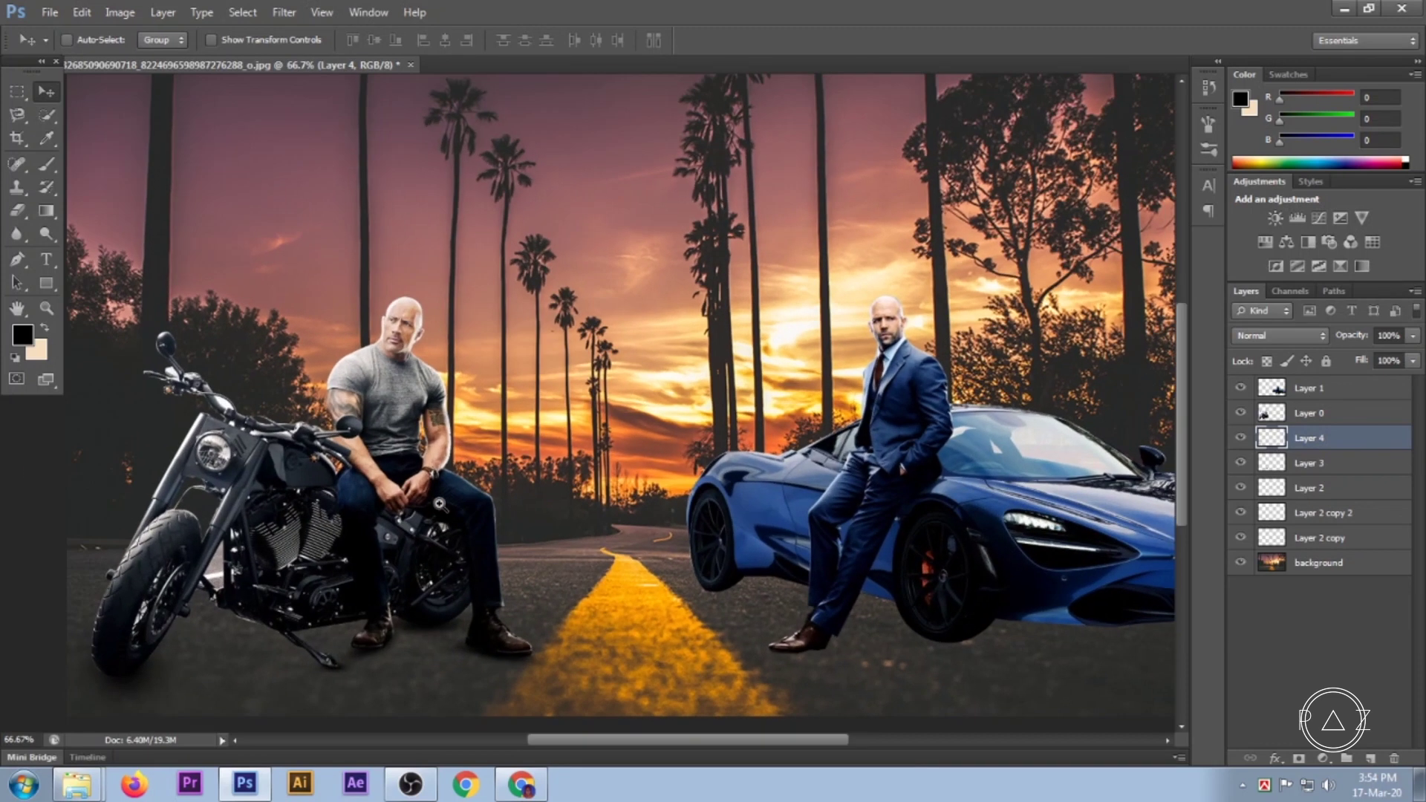
click(422, 418)
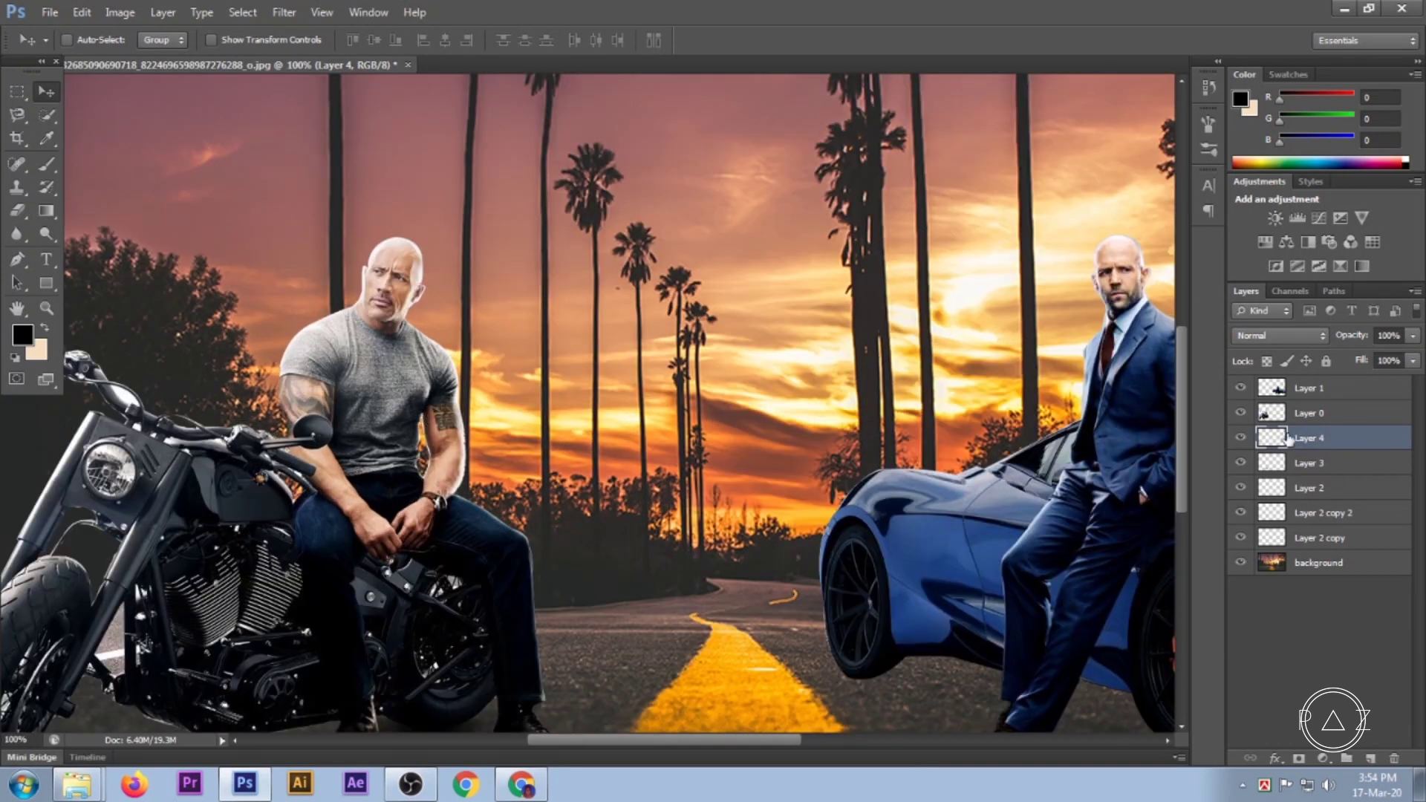
click(1306, 415)
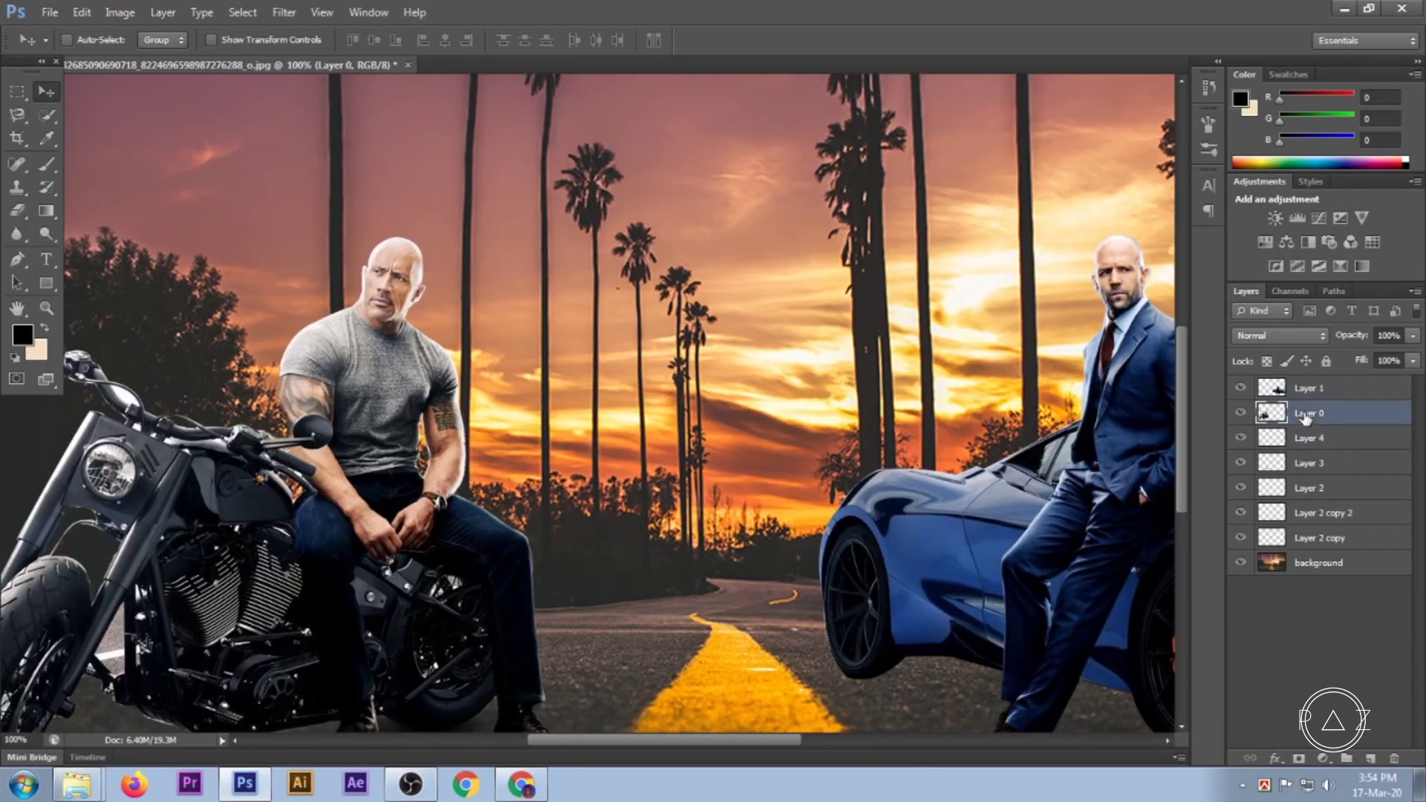
Apply a Curves adjustment to Layer 0 with the midpoint pulled slightly below the diagonal.
click(119, 12)
mouse_move(147, 57)
click(349, 91)
mouse_move(1158, 383)
mouse_down()
mouse_move(1158, 361)
mouse_move(1186, 383)
mouse_up()
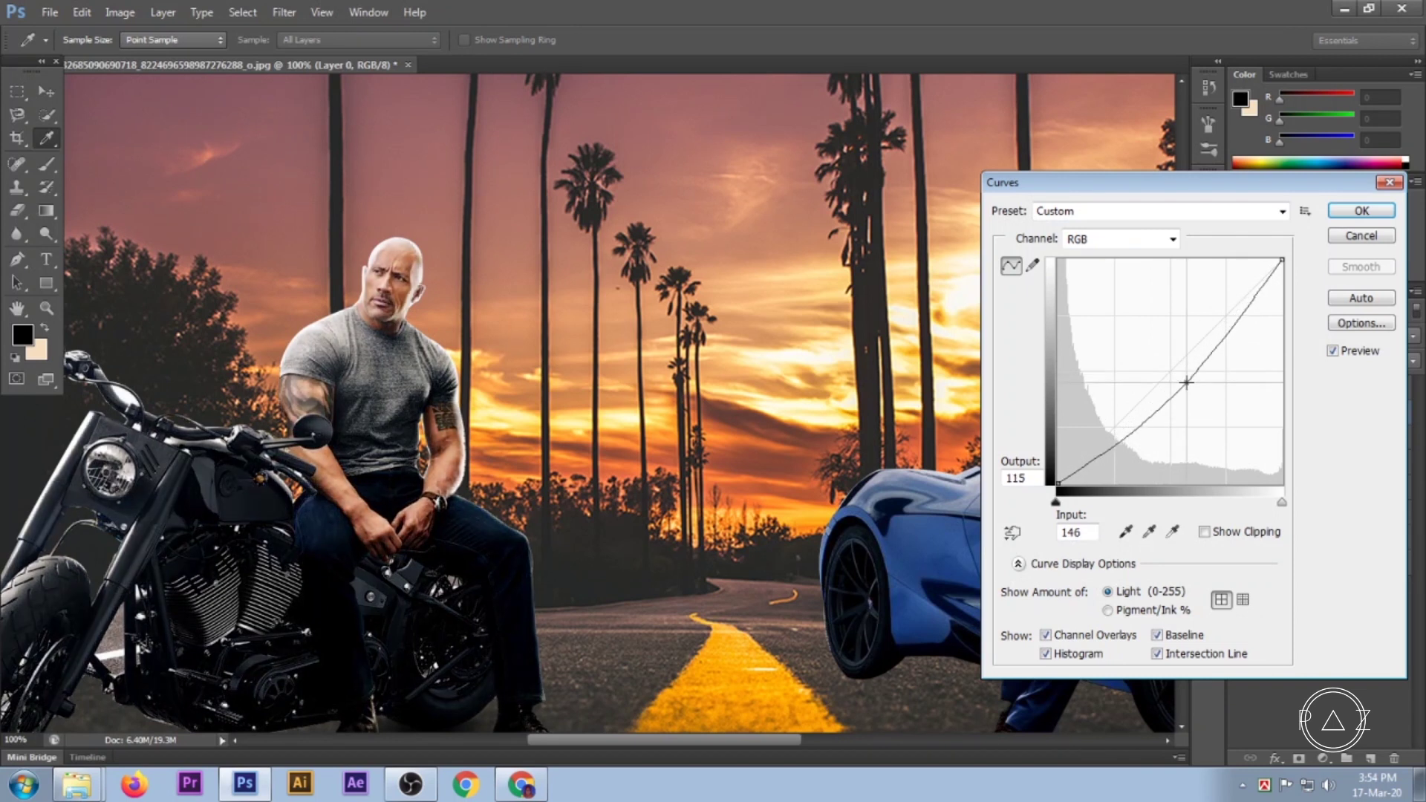
key(ctrl+minus)
key(ctrl+minus)
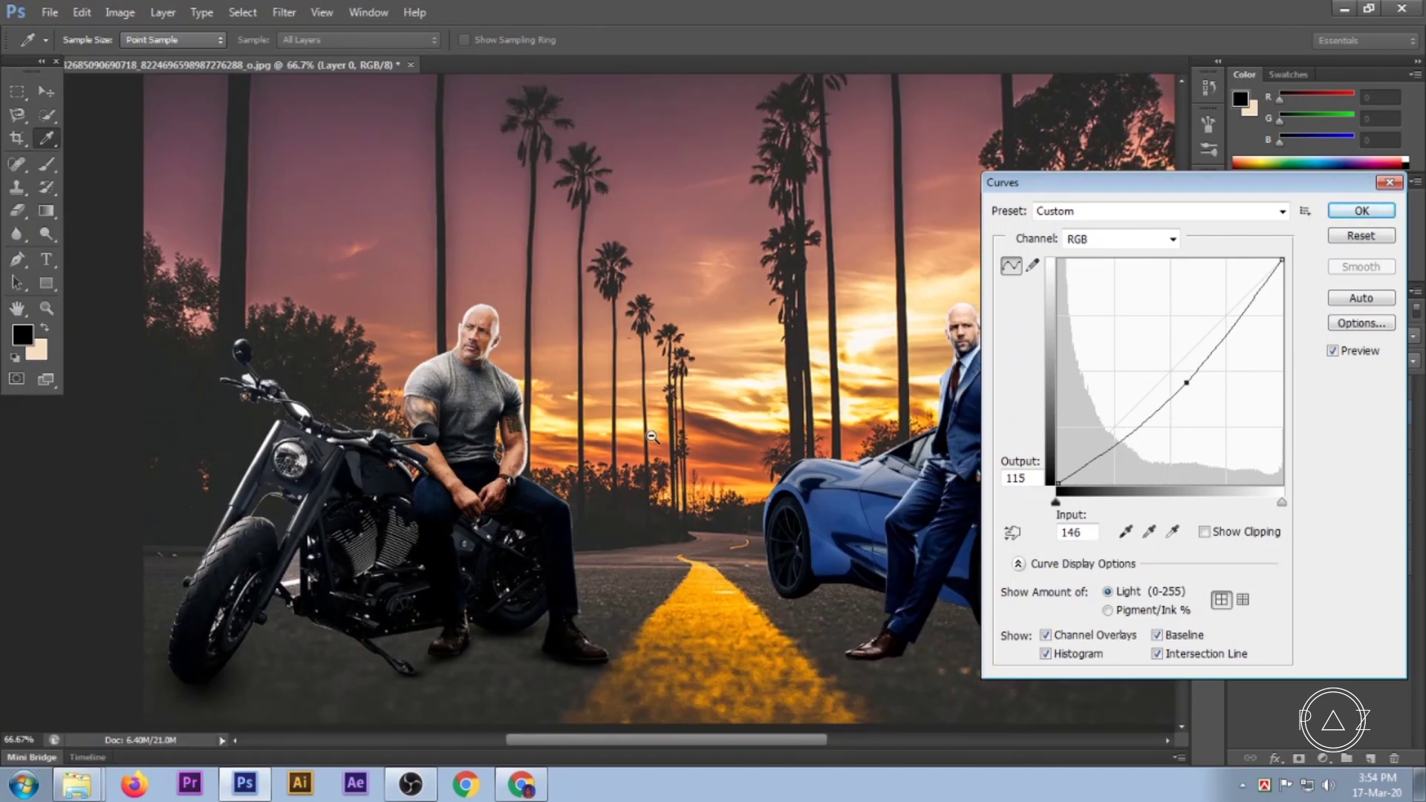
key(ctrl+minus)
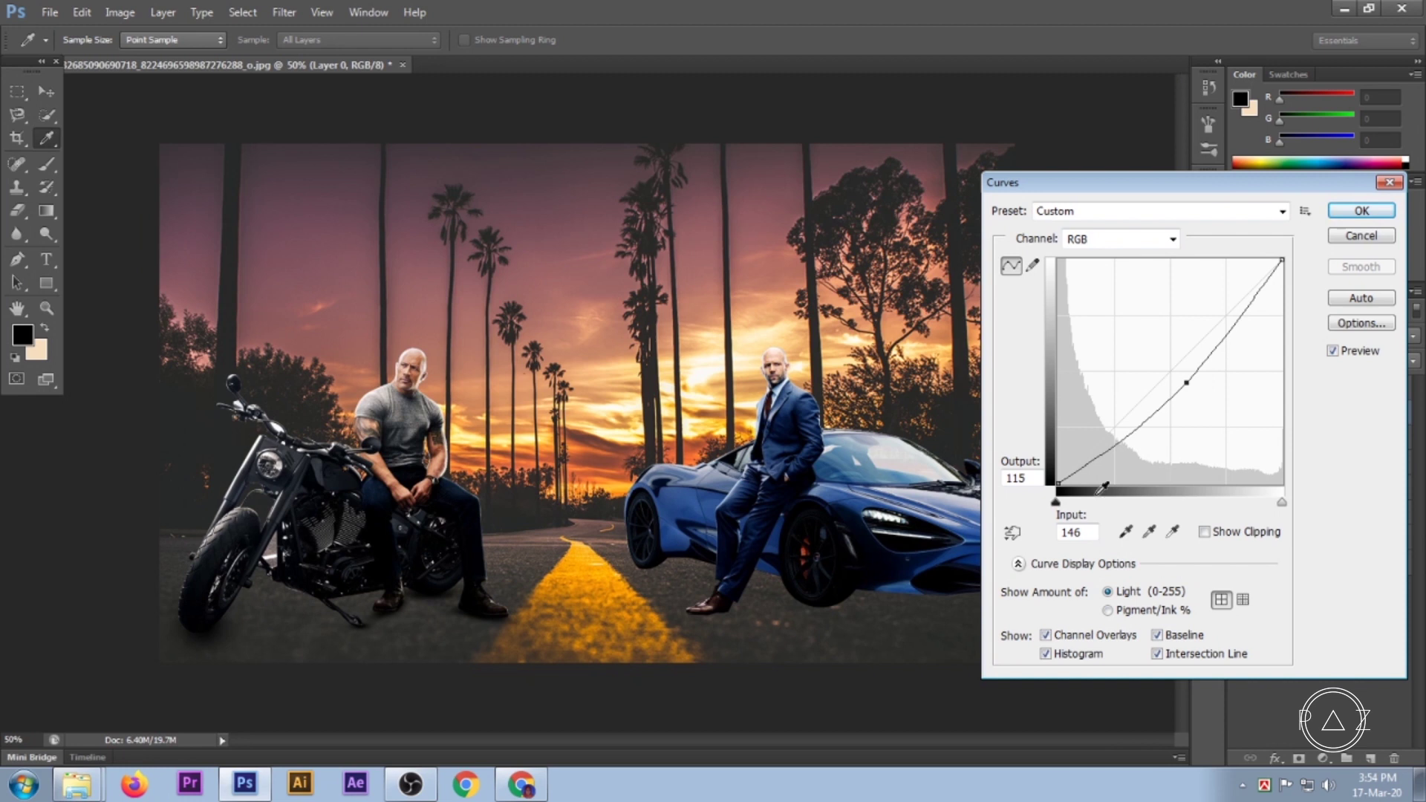
drag(1185, 385, 1193, 377)
click(1362, 210)
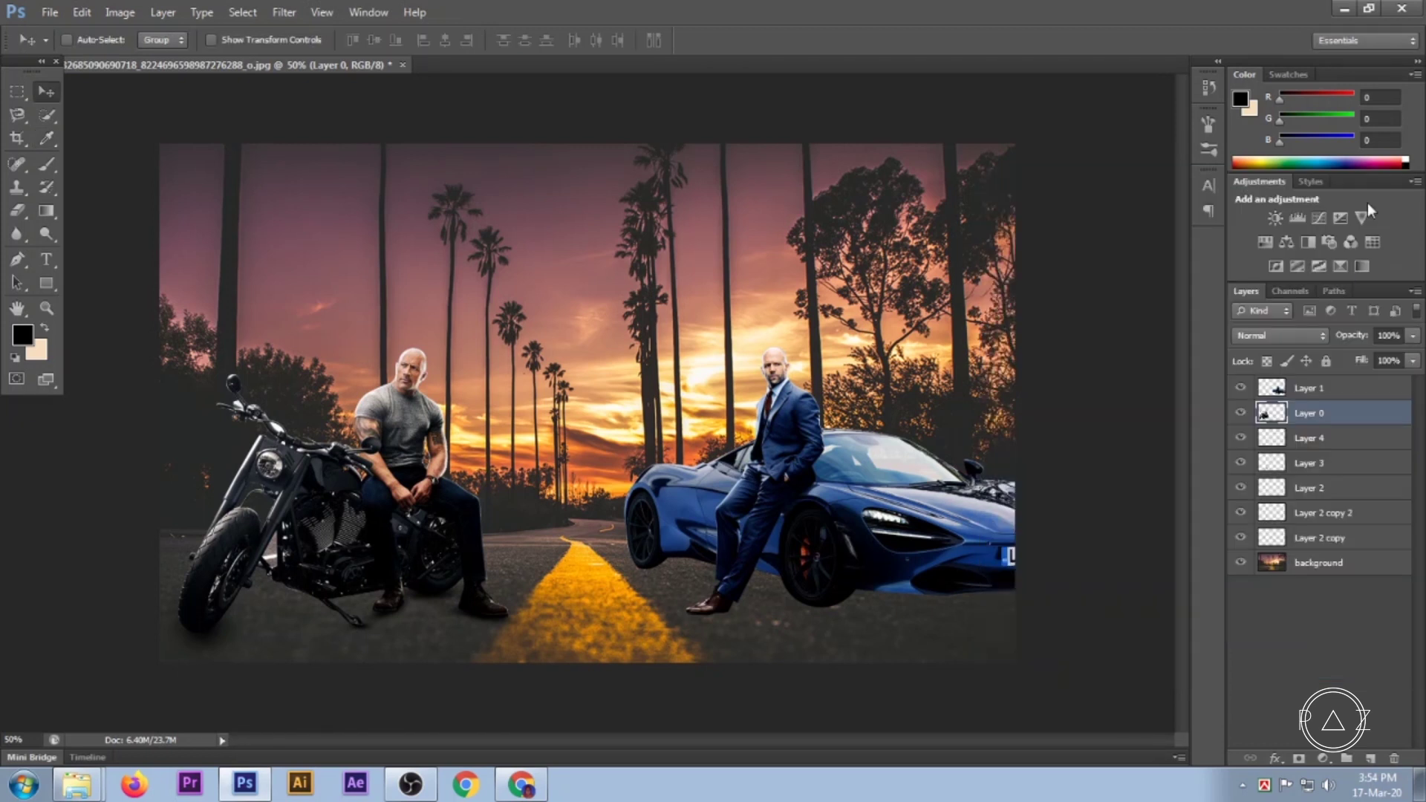
Add a new Layer 5 and move it below the suited man's Layer 1.
click(1310, 397)
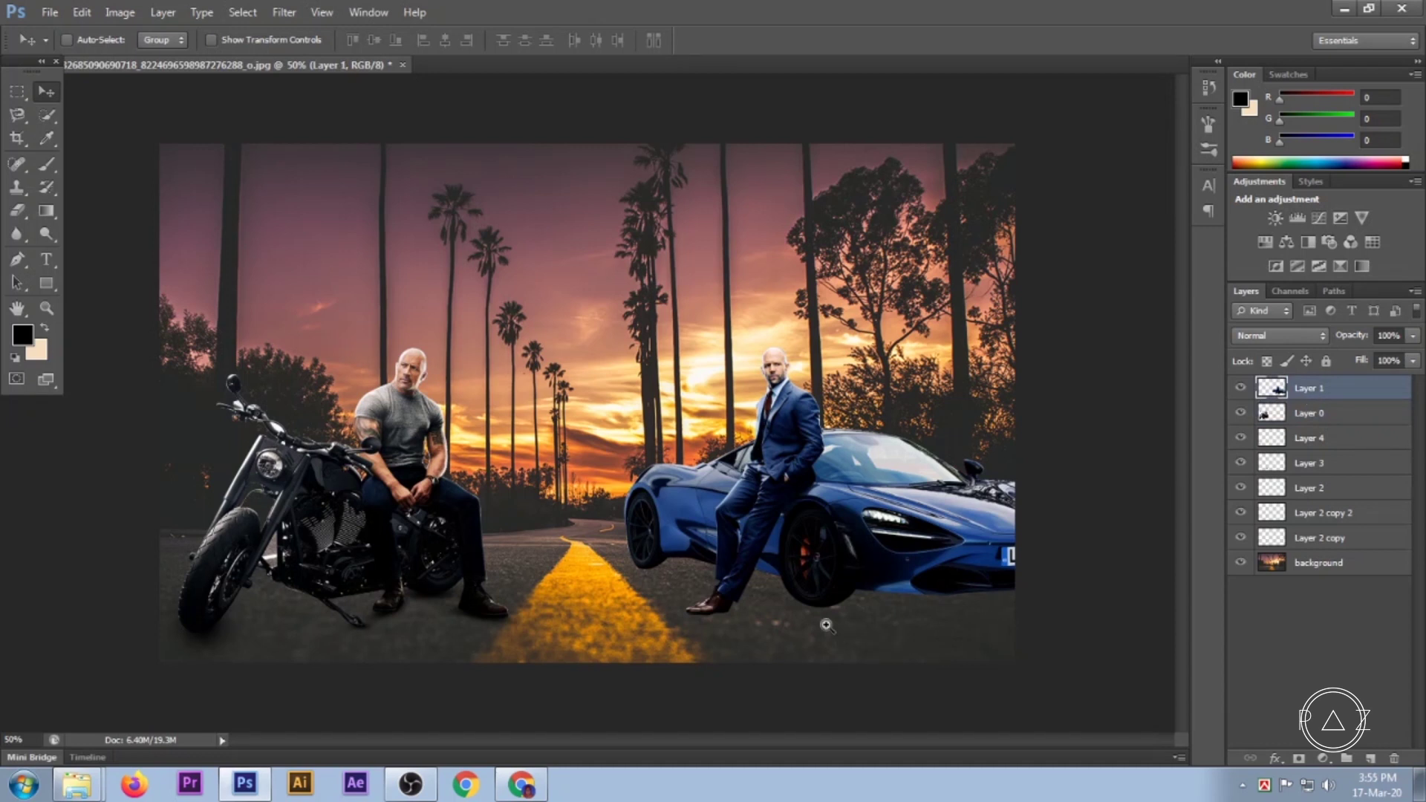
click(826, 626)
scroll(826, 626, down, 1)
scroll(1098, 611, down, 1)
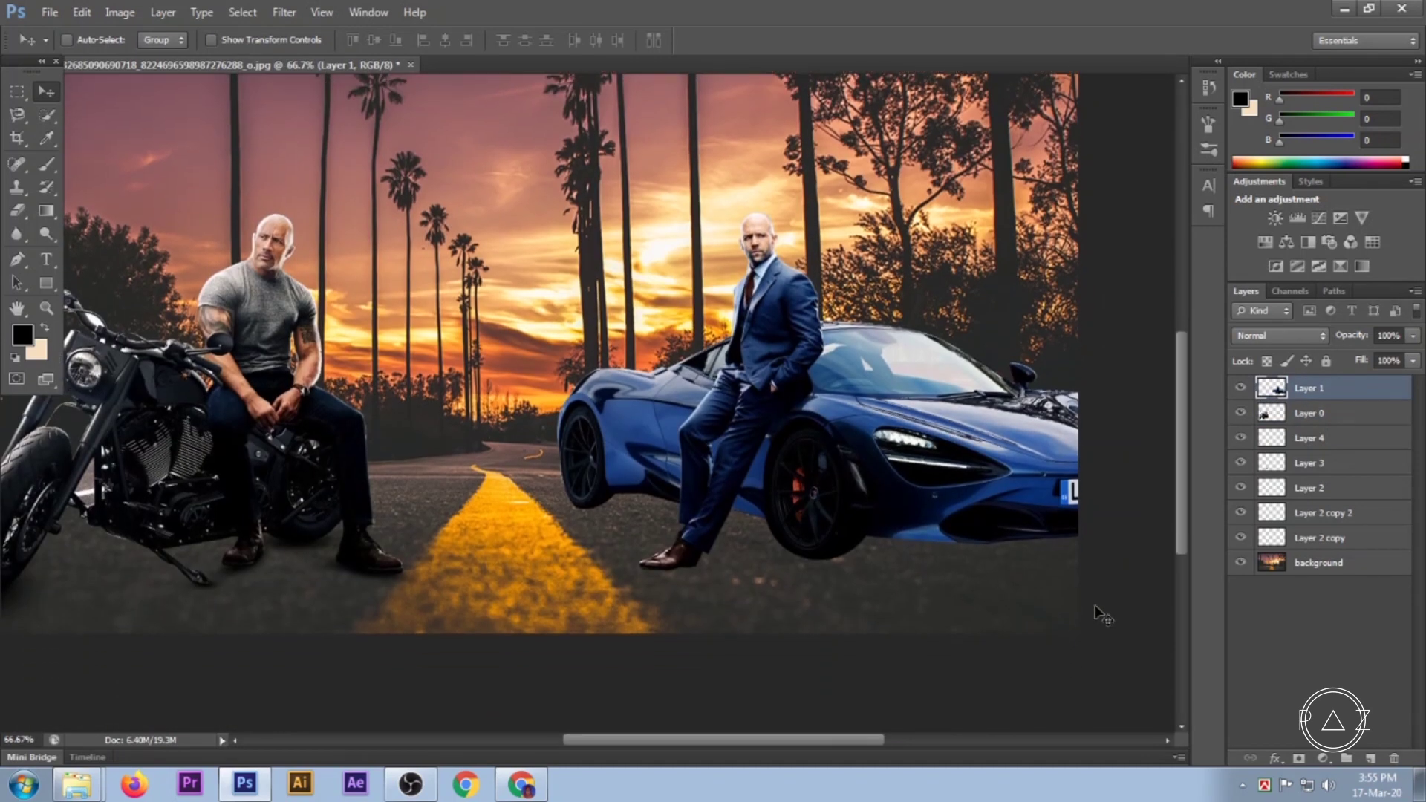
click(1374, 760)
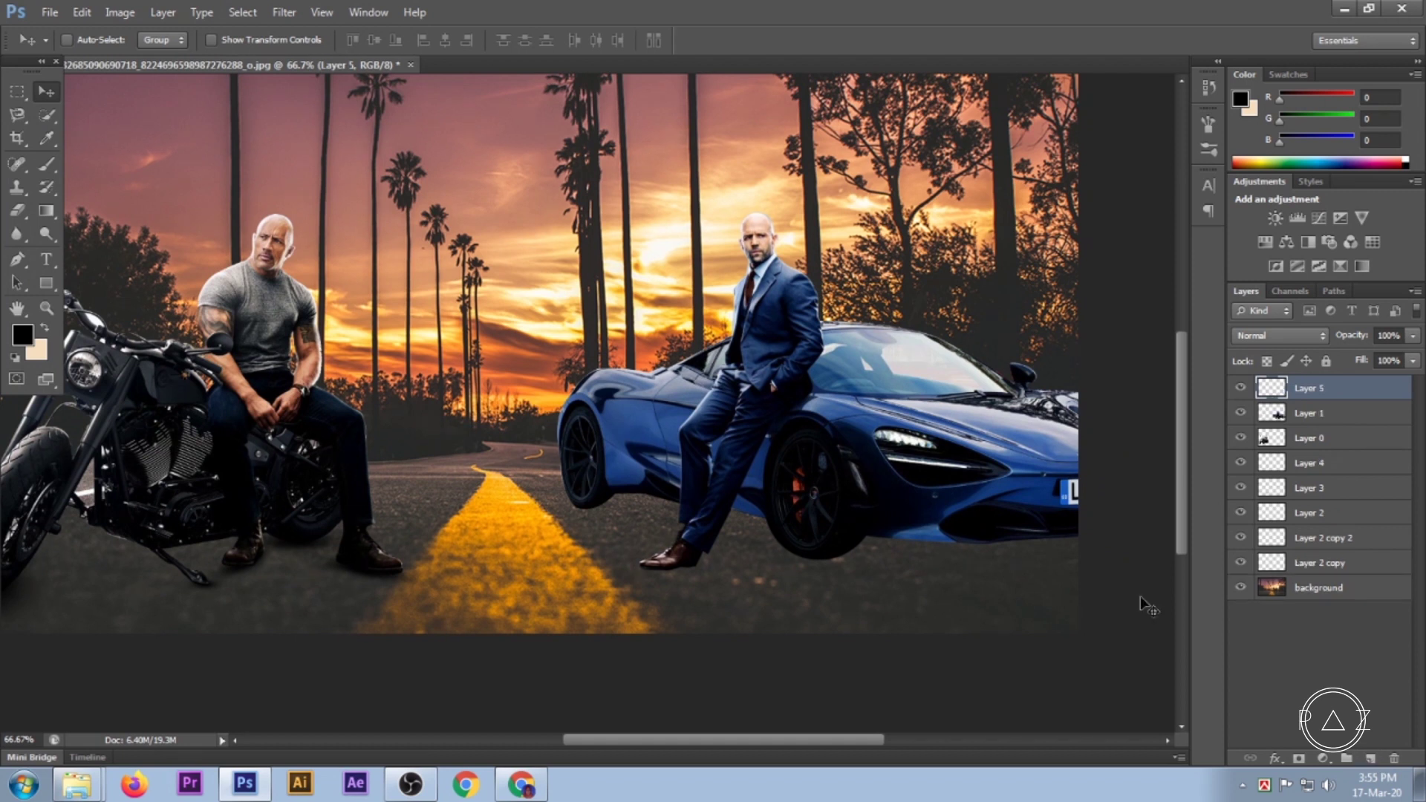
drag(1312, 411, 1316, 428)
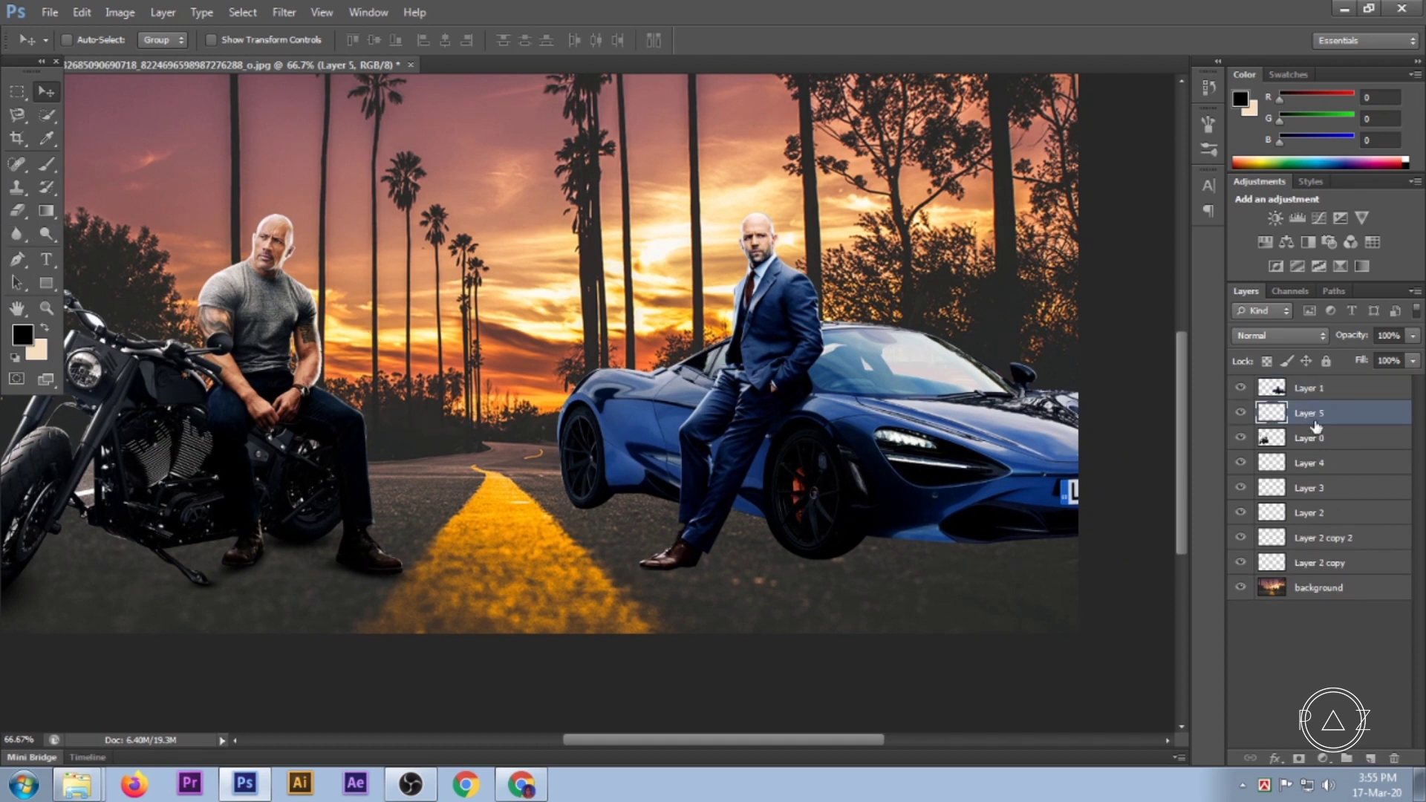
Paint a soft black shadow under the blue car from its bumper past the front wheel.
click(46, 163)
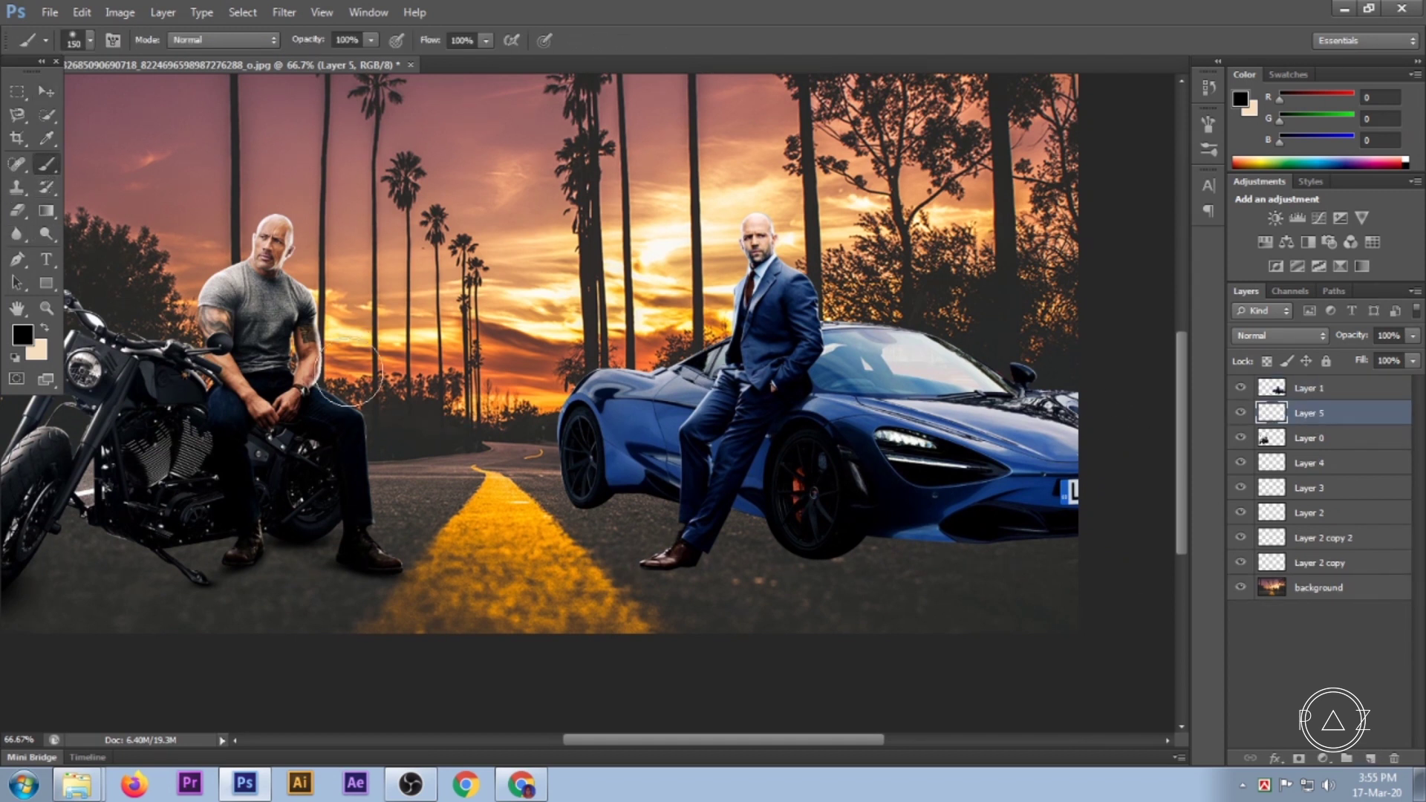
drag(1071, 546, 865, 546)
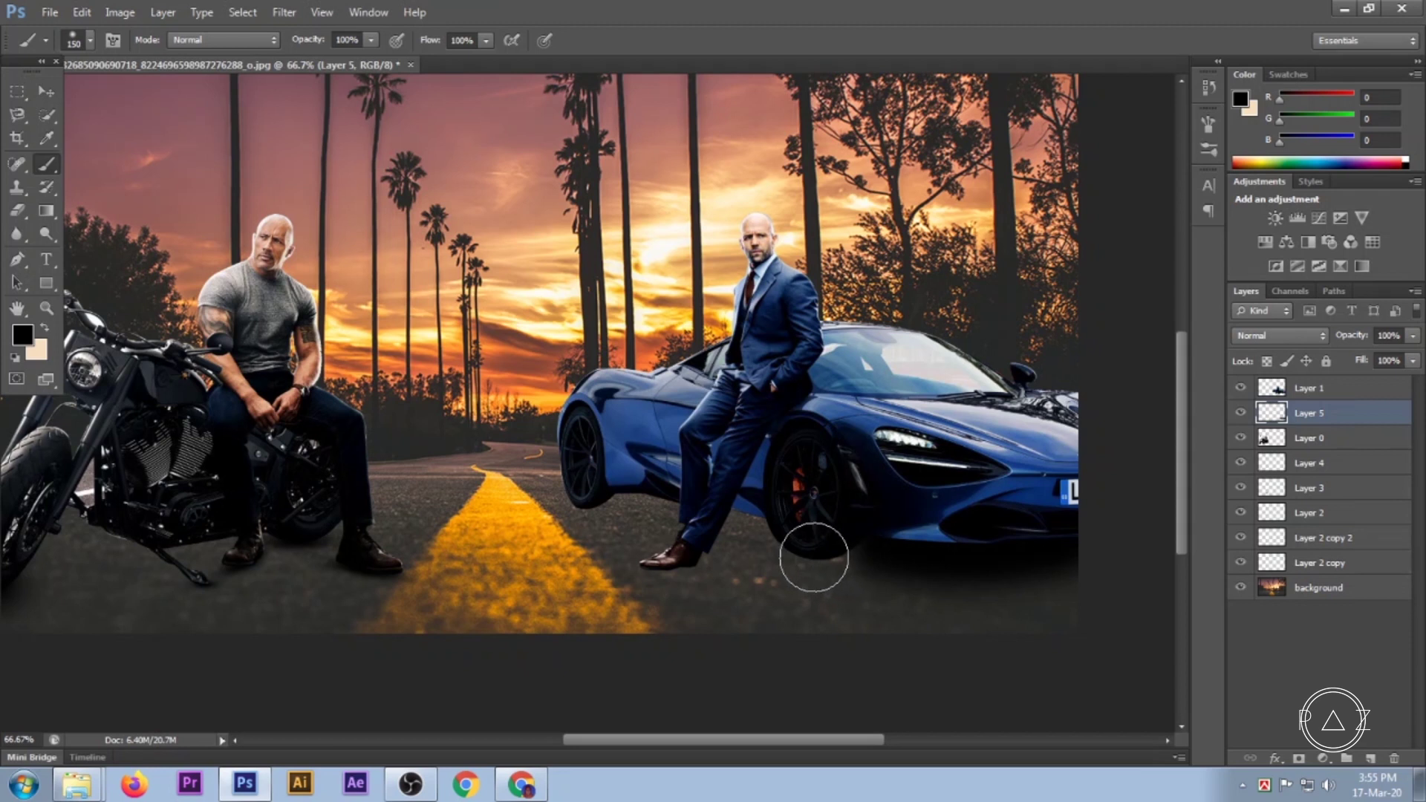
drag(844, 549, 580, 492)
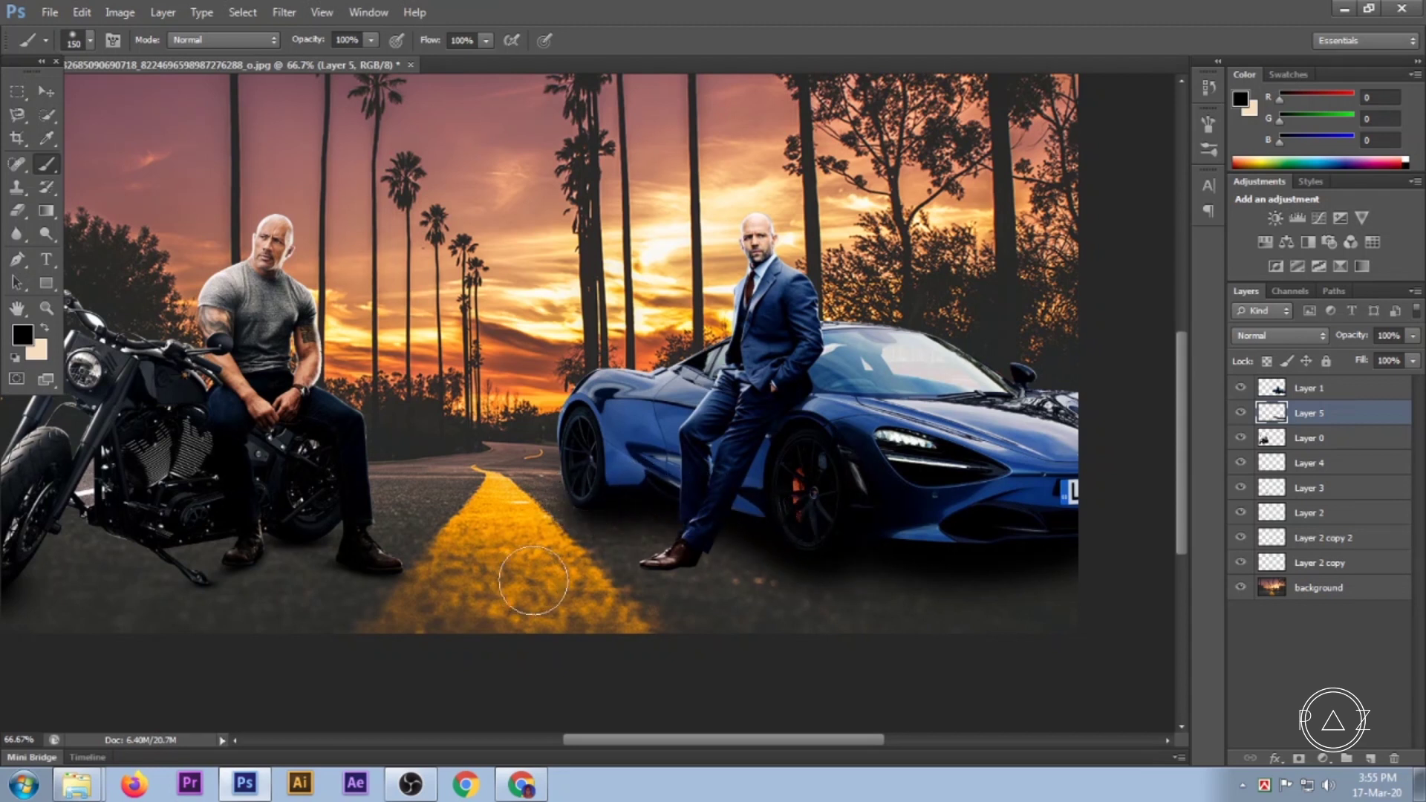
click(39, 93)
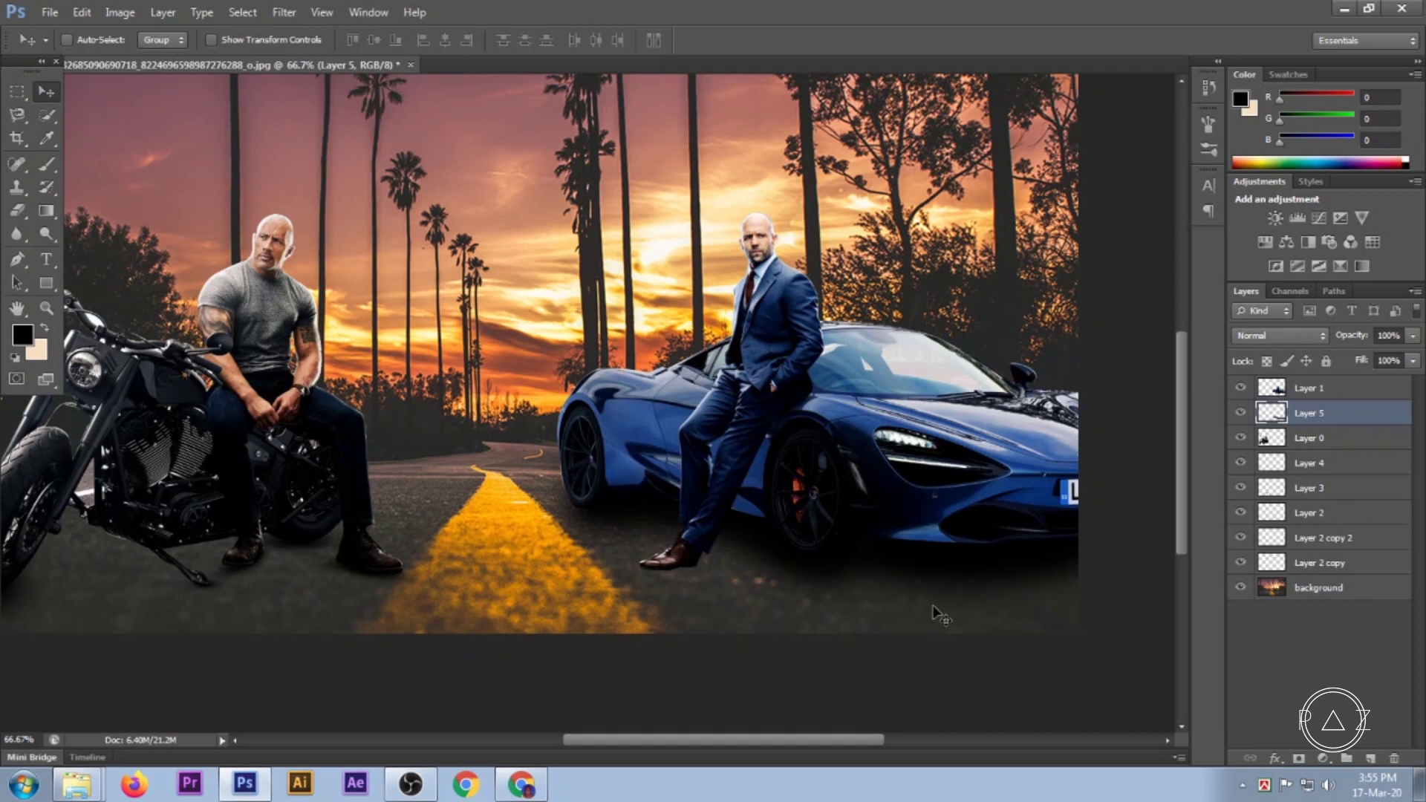
key(ctrl+minus)
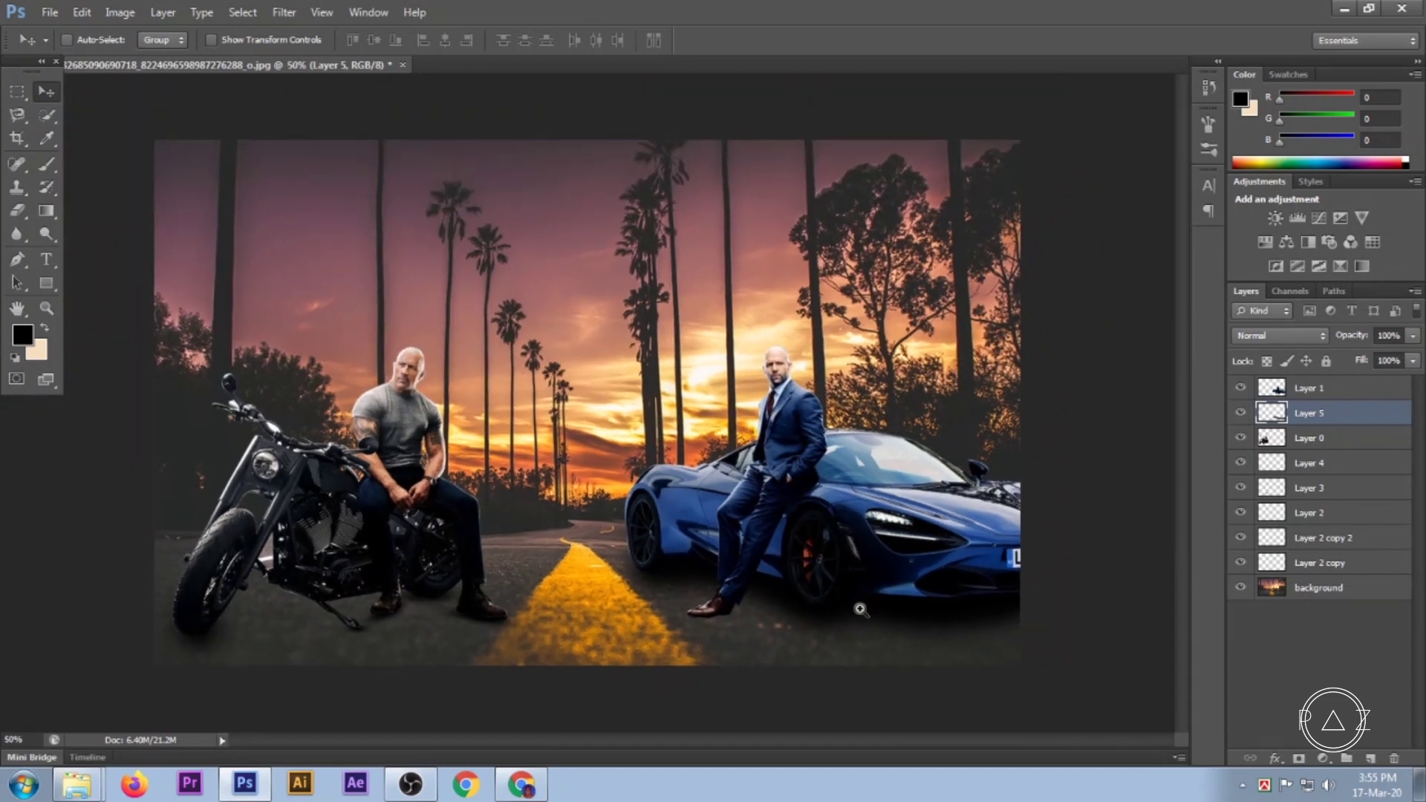
scroll(878, 608, up, 1)
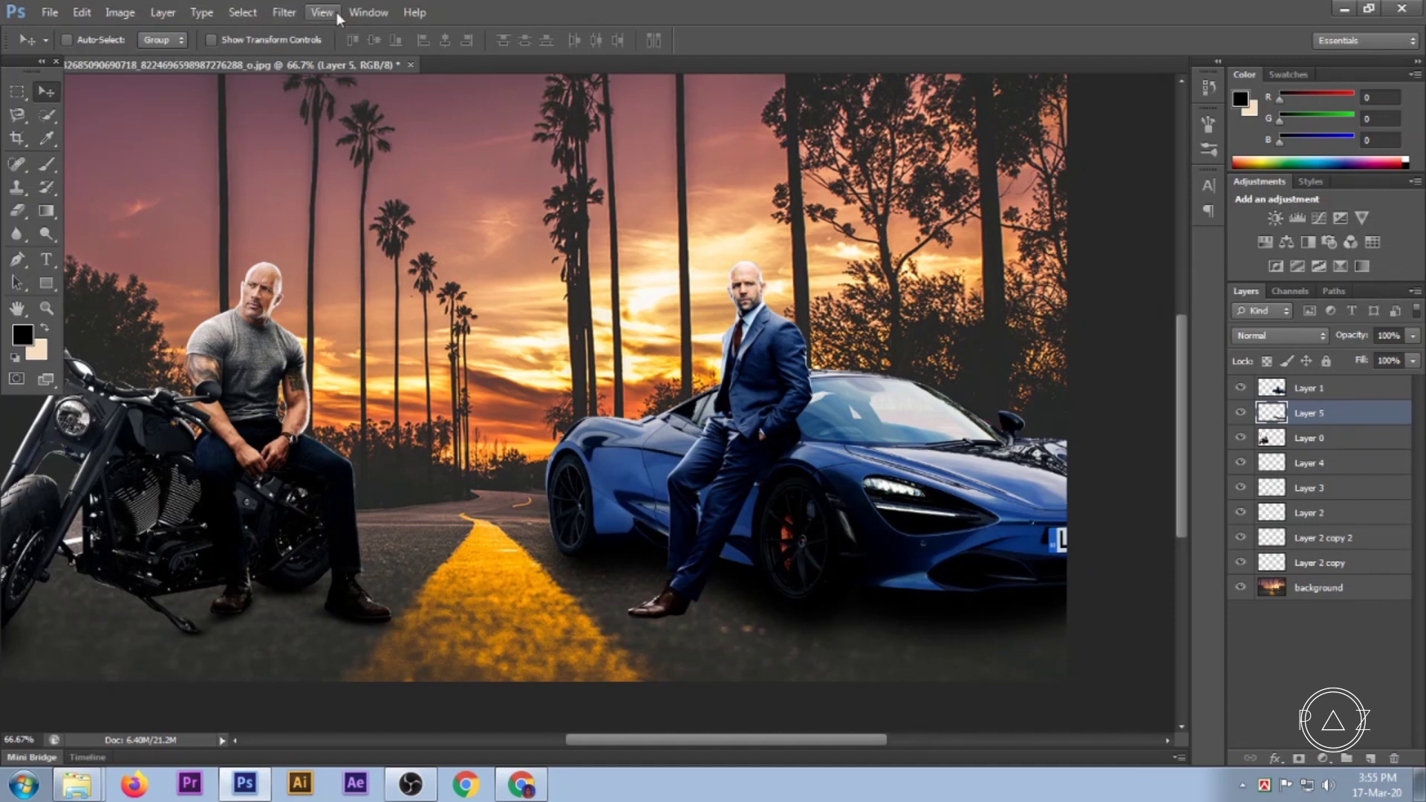
Soften the car shadow with a Gaussian Blur of about 16 pixels radius.
click(243, 12)
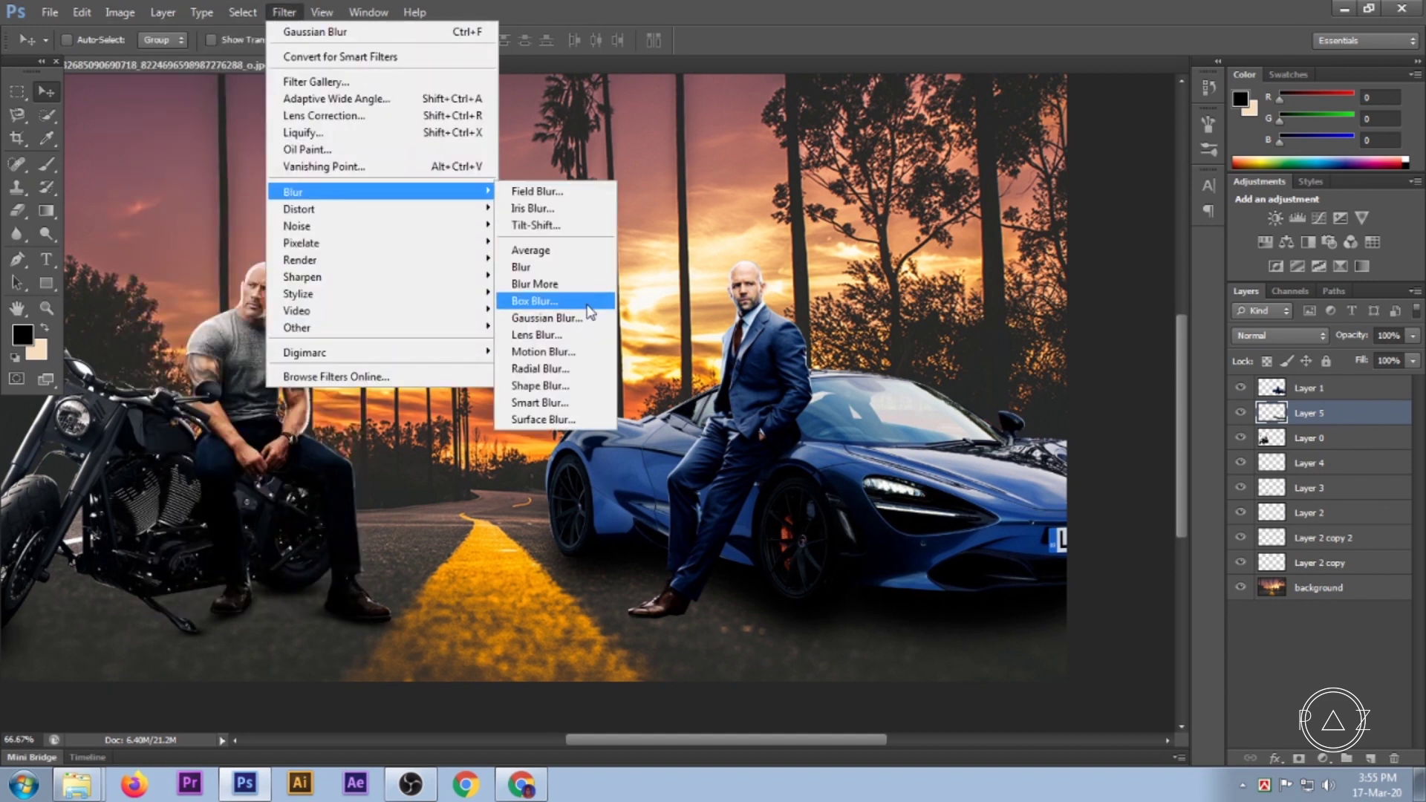
mouse_move(334, 192)
click(580, 320)
mouse_move(1122, 382)
mouse_down()
mouse_move(1109, 381)
mouse_move(1134, 388)
mouse_up()
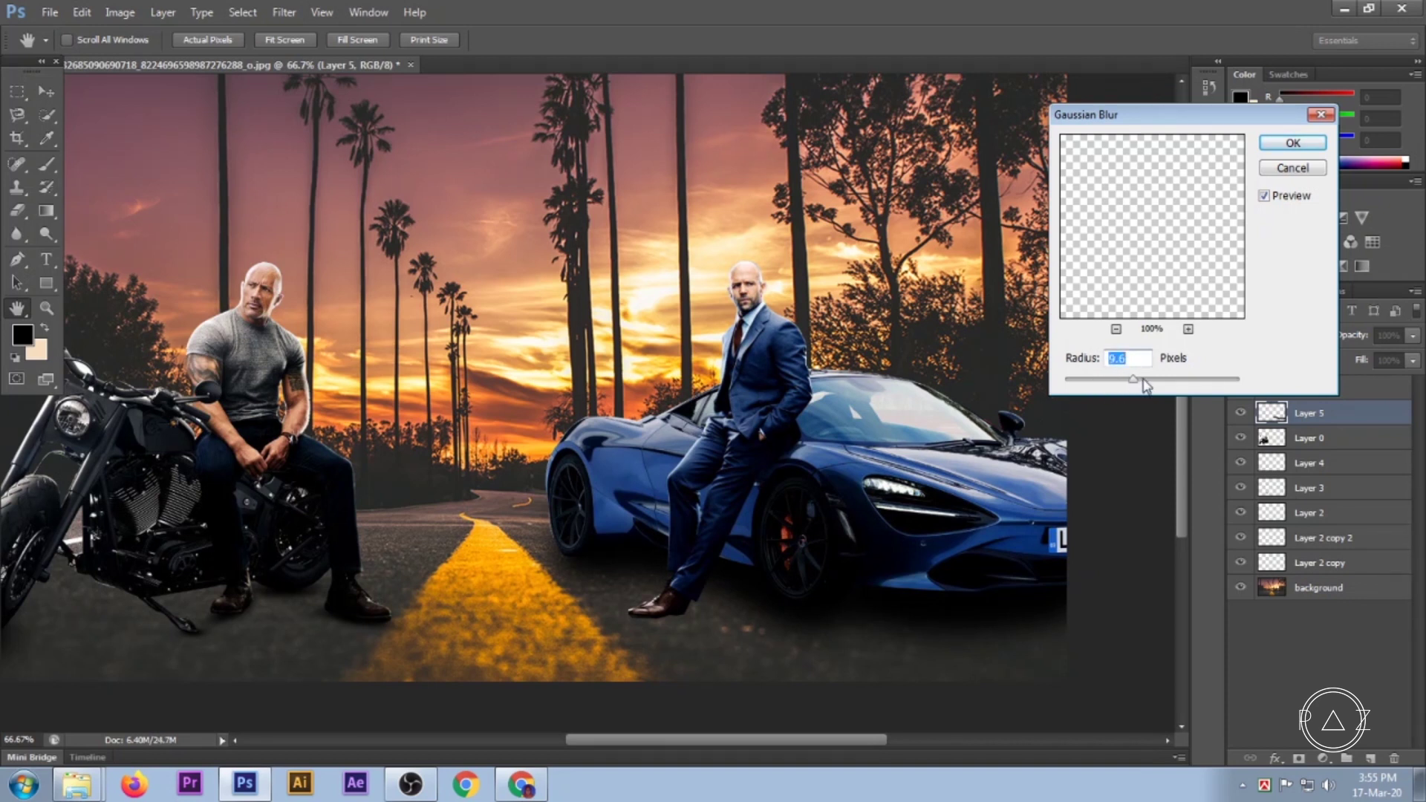
drag(1145, 379, 1136, 378)
click(1266, 198)
click(1292, 143)
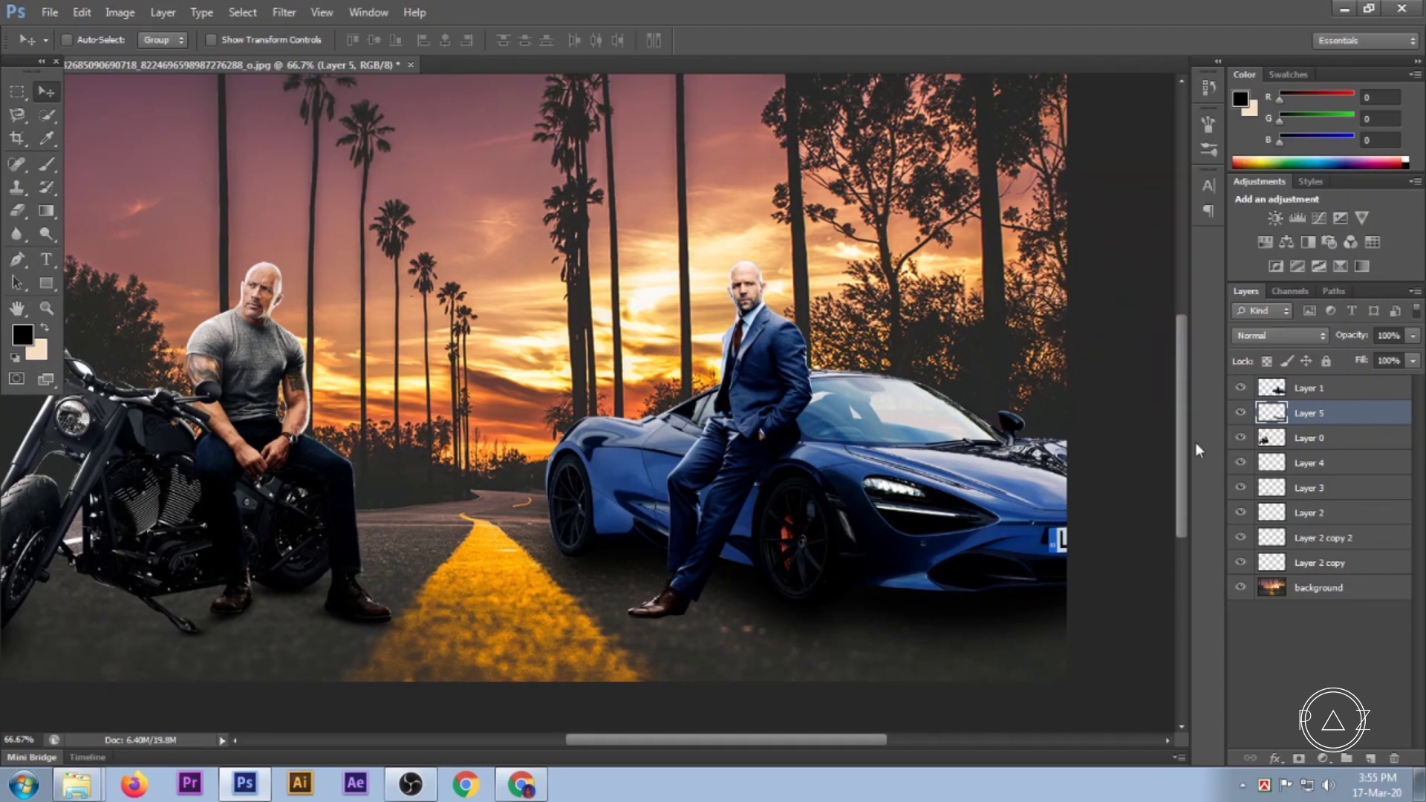
Brush a dark spot under the suited man's front shoe on a new Layer 6.
key(ctrl+plus)
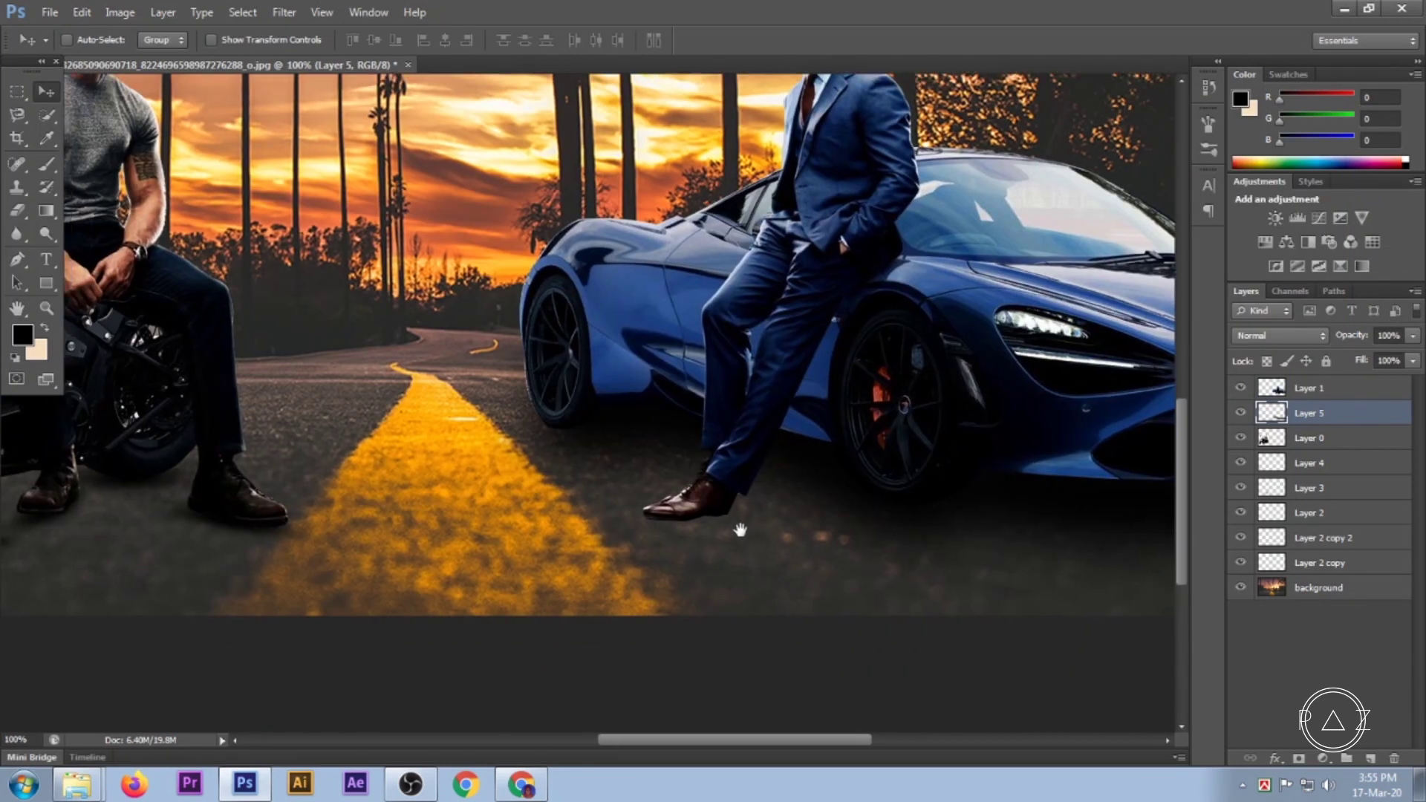
click(1370, 758)
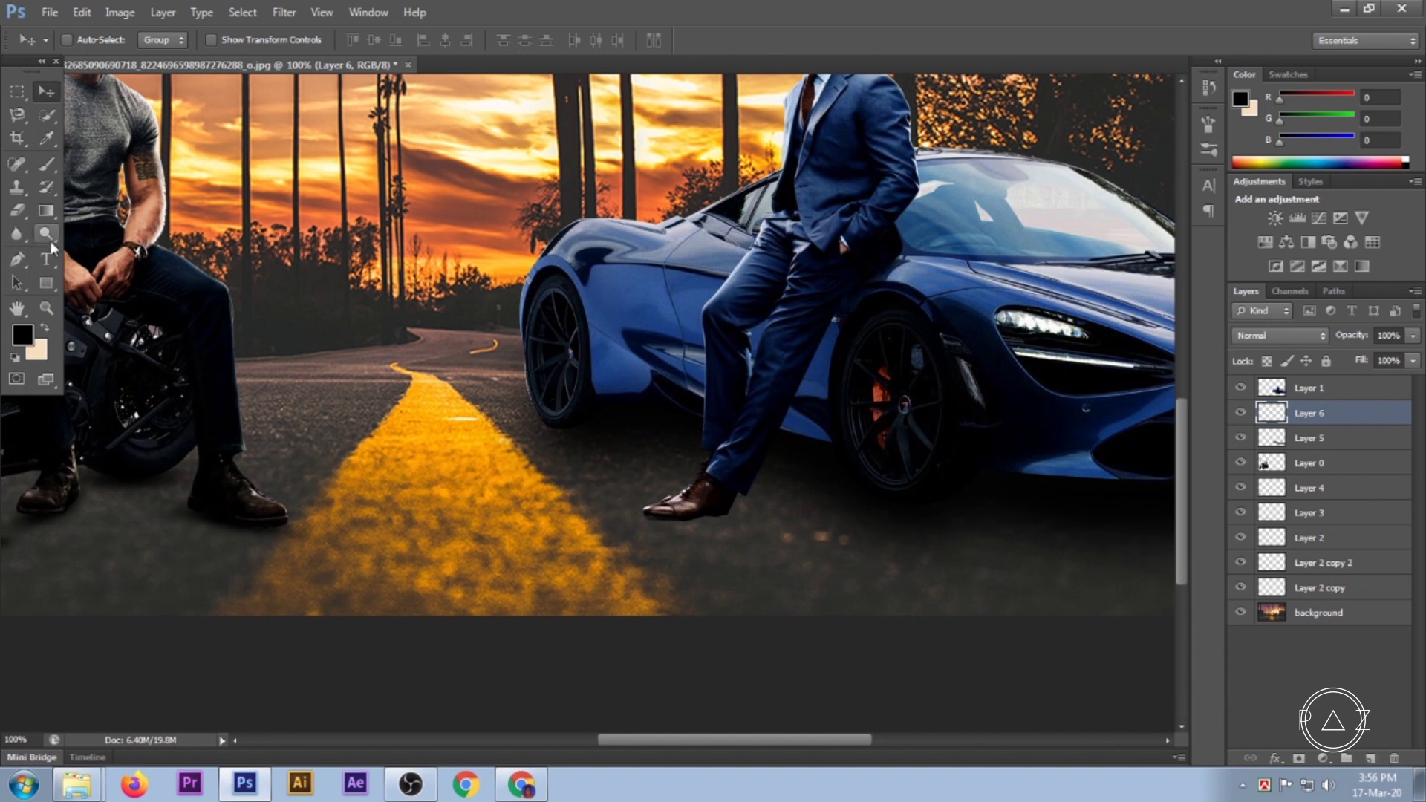
click(58, 170)
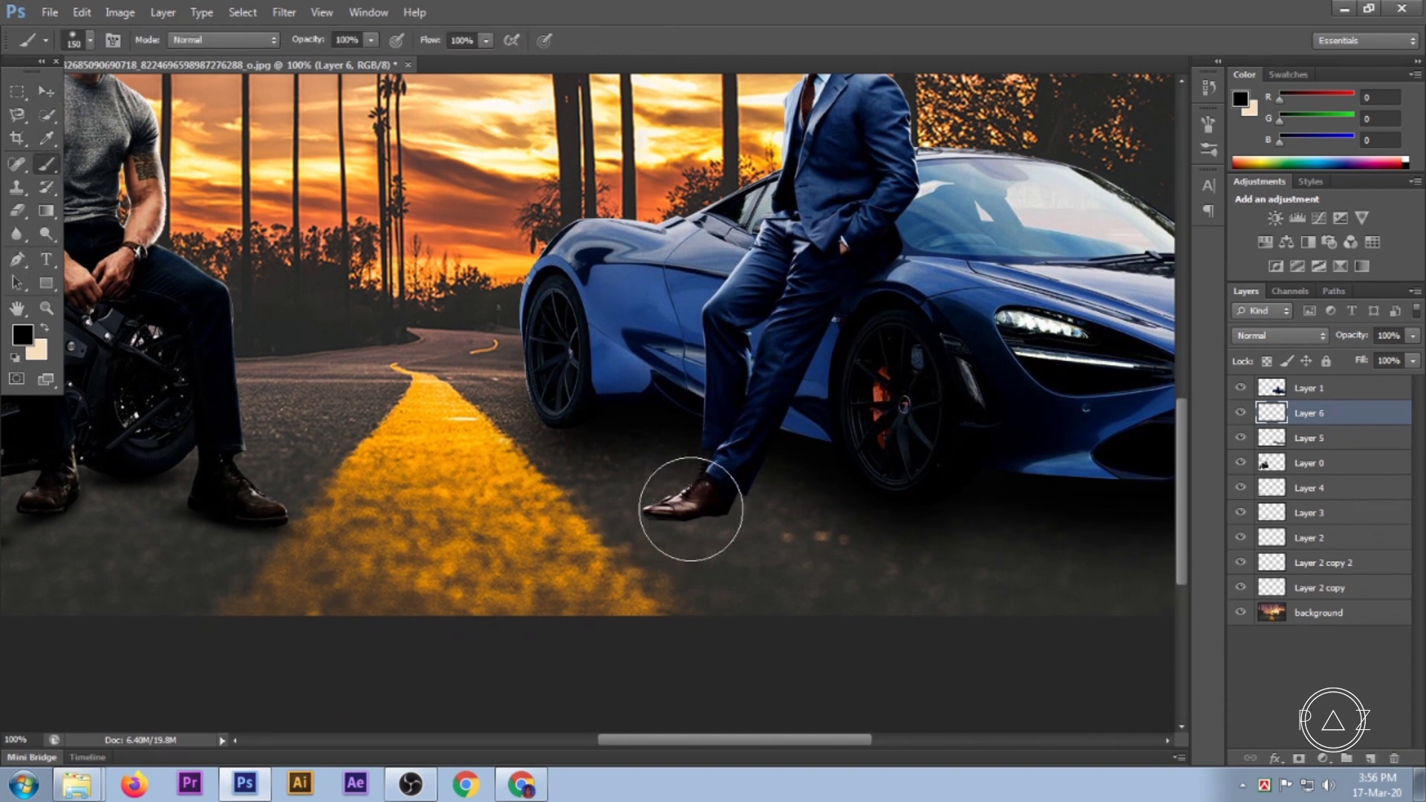
click(691, 509)
Squash, lower and slightly tilt the shoe shadow to sit beneath the shoe.
click(46, 91)
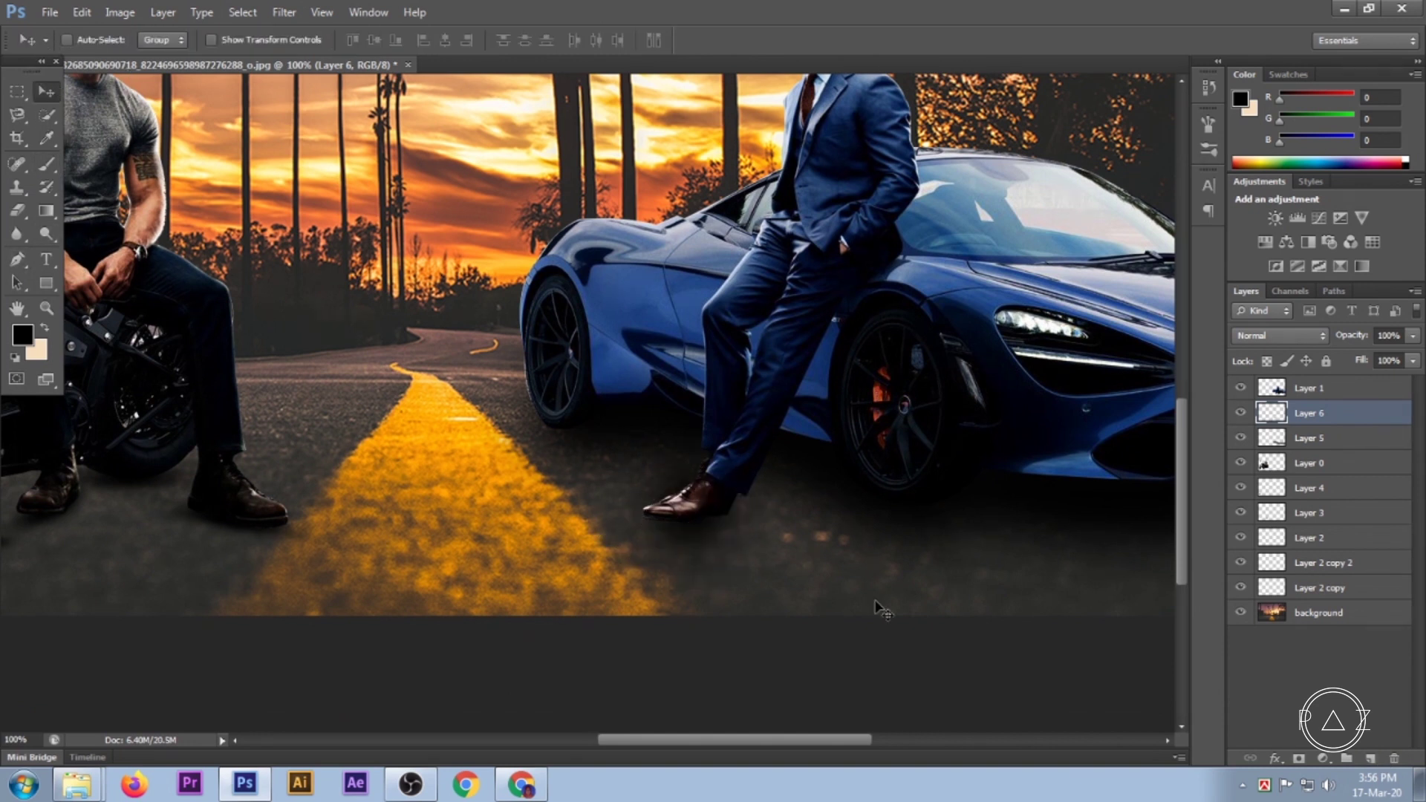
ctrl+click(753, 552)
key(ctrl+t)
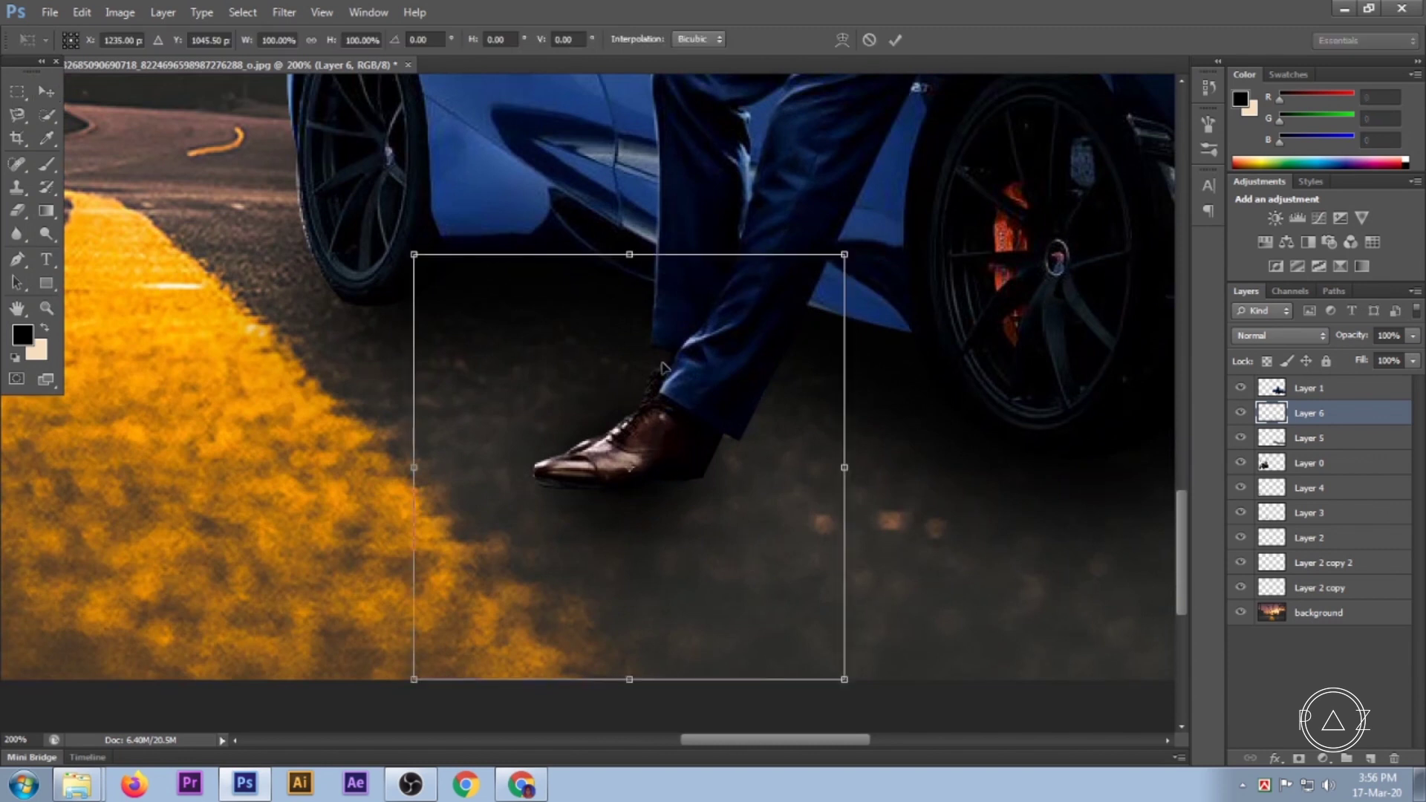
drag(628, 254, 629, 367)
drag(629, 682, 661, 490)
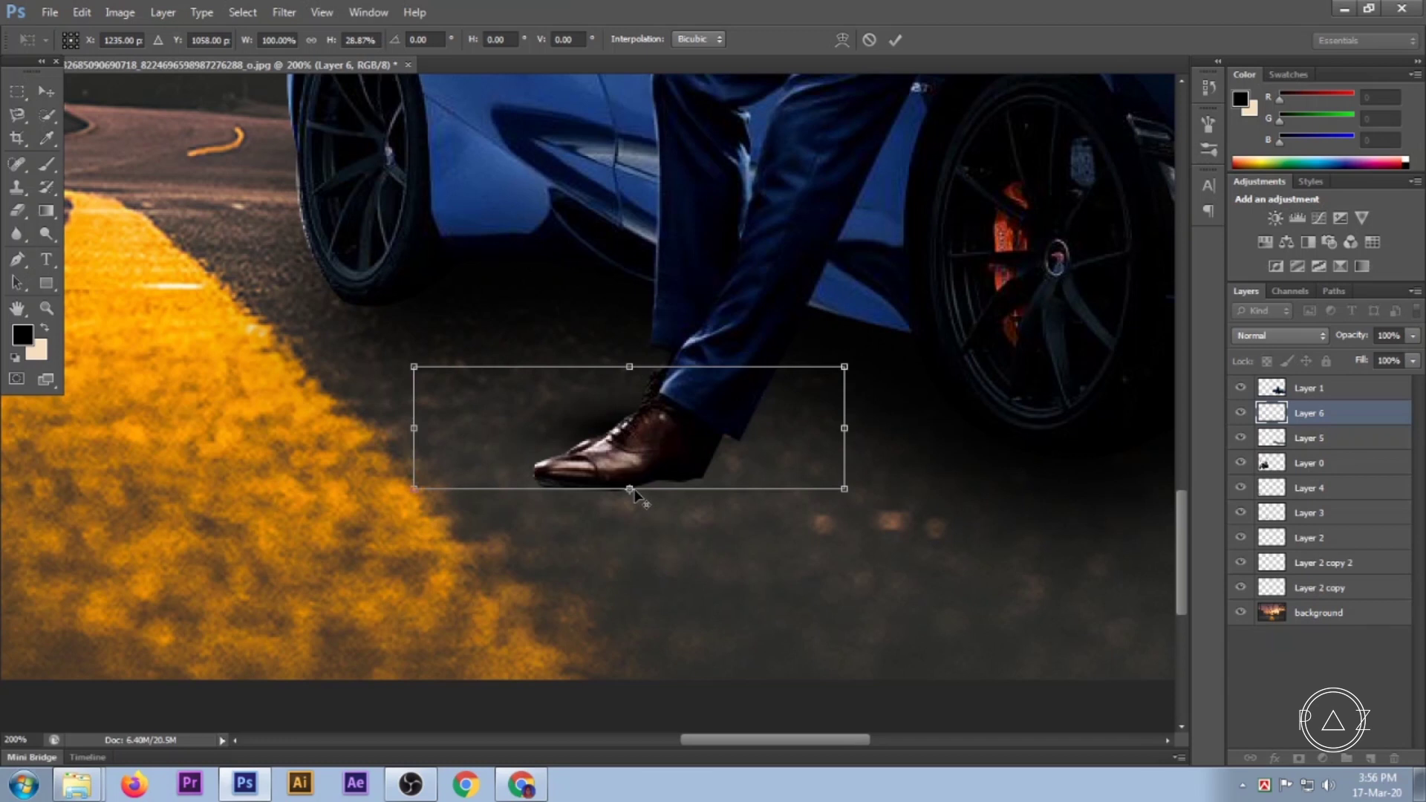
drag(629, 429, 635, 502)
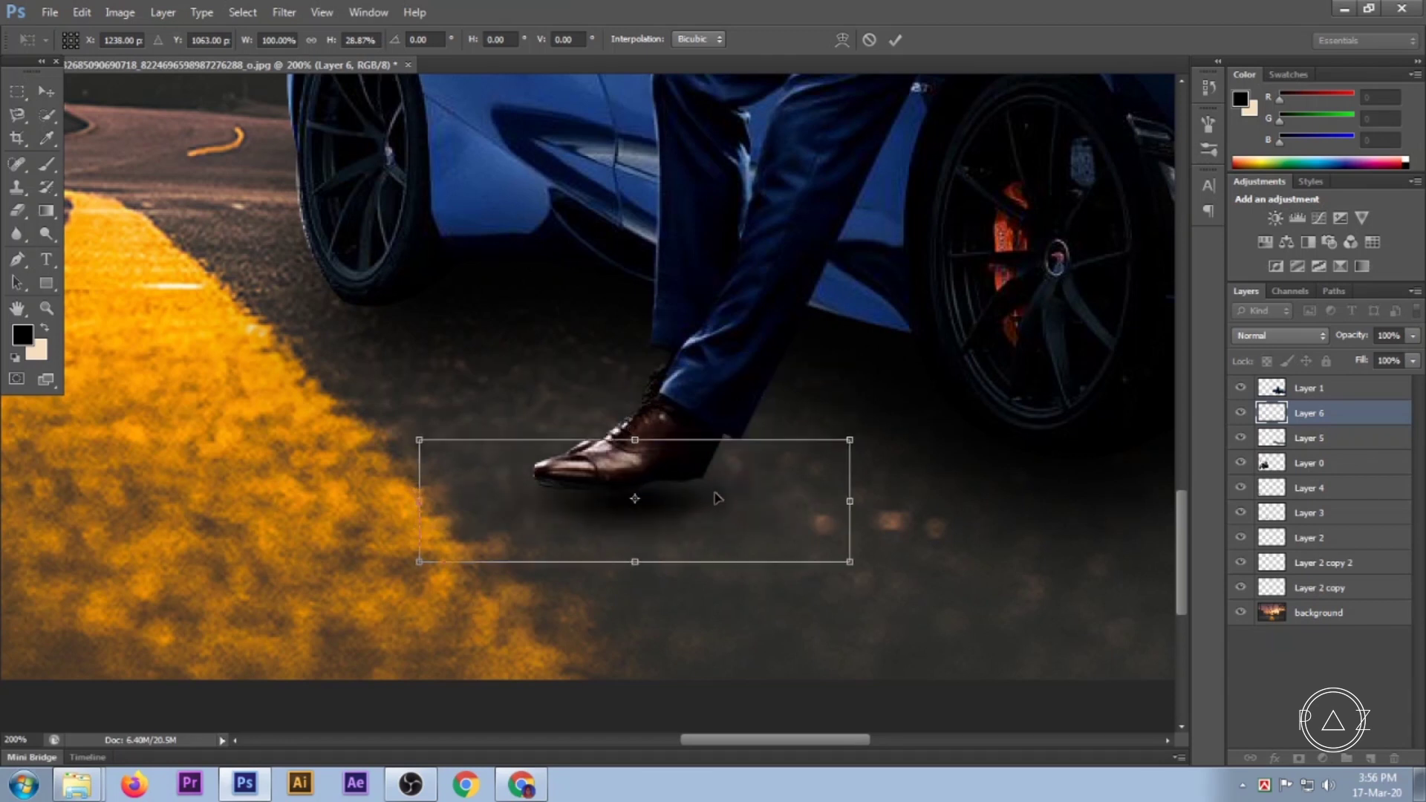
drag(636, 440, 636, 477)
drag(708, 522, 717, 493)
drag(884, 526, 881, 500)
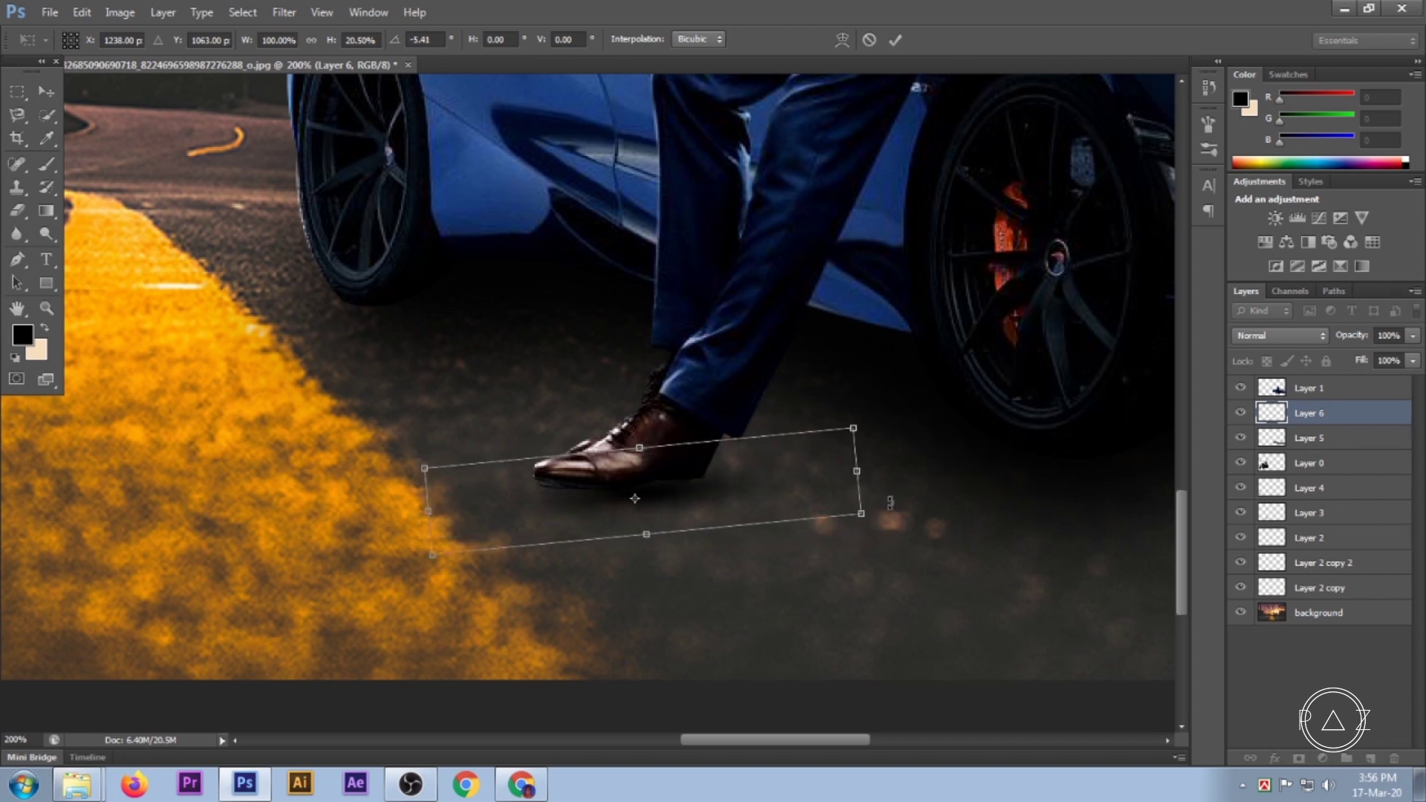
drag(695, 489, 698, 487)
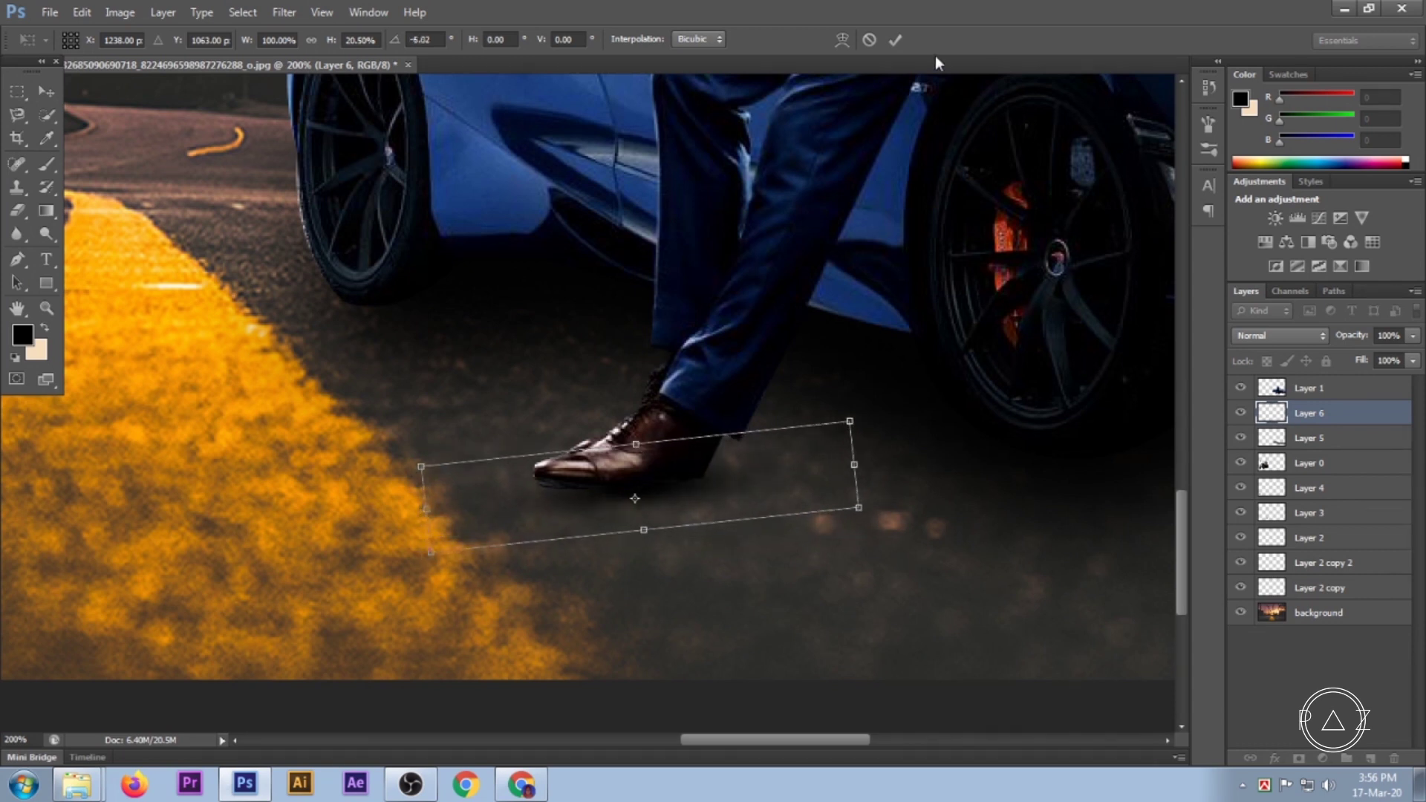
click(896, 41)
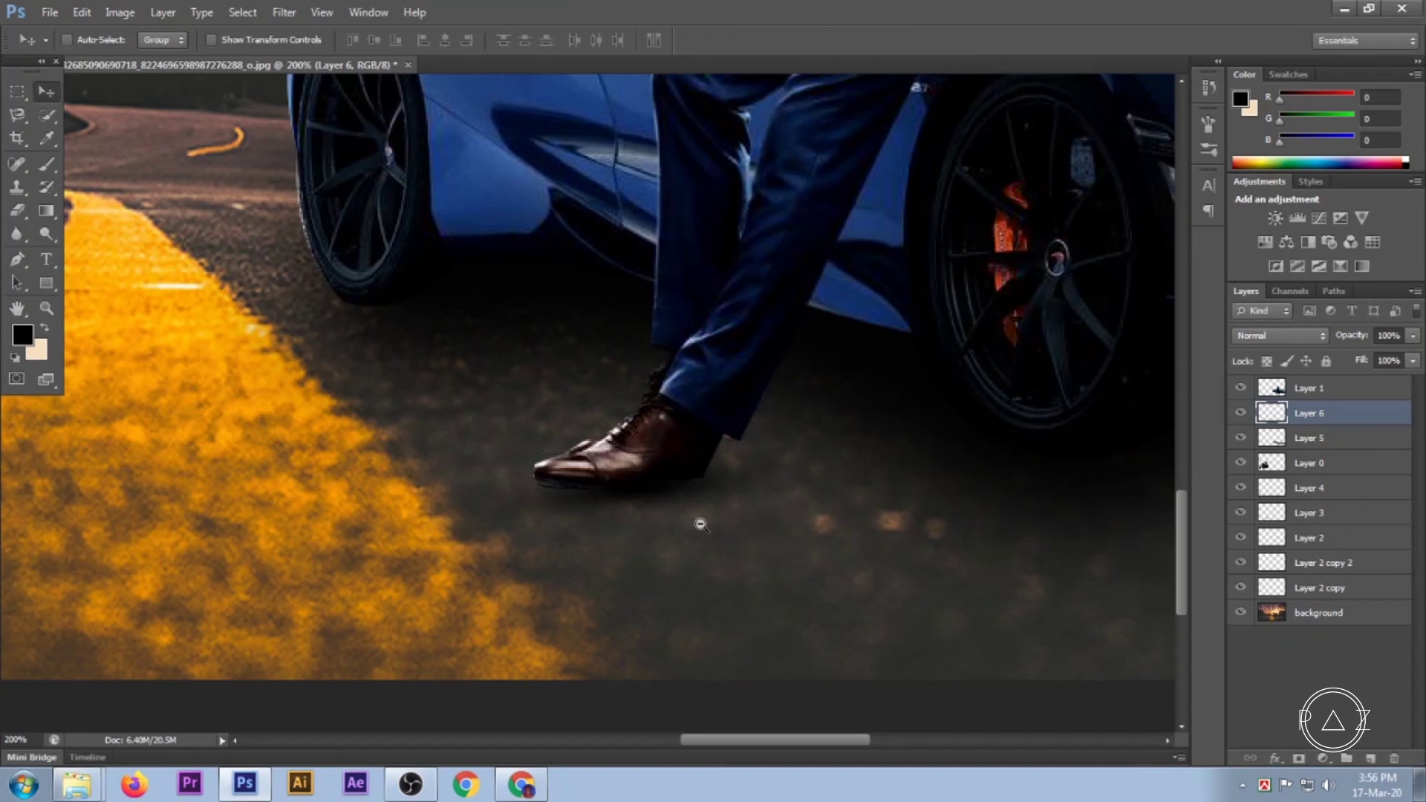
scroll(684, 547, down, 2)
scroll(672, 535, up, 2)
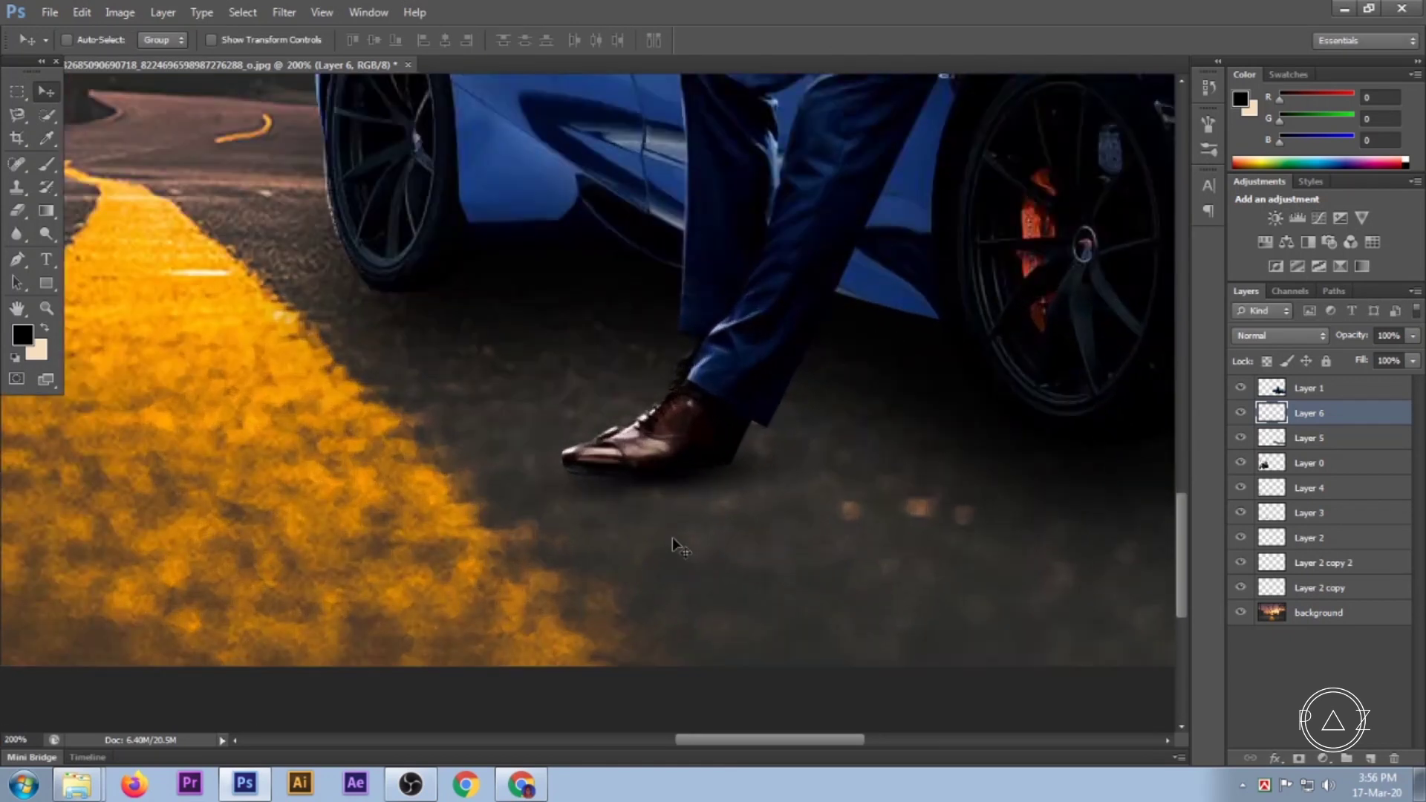
Duplicate the shoe shadow layer and narrow the copy to about 91% width under the shoe.
key(ctrl+j)
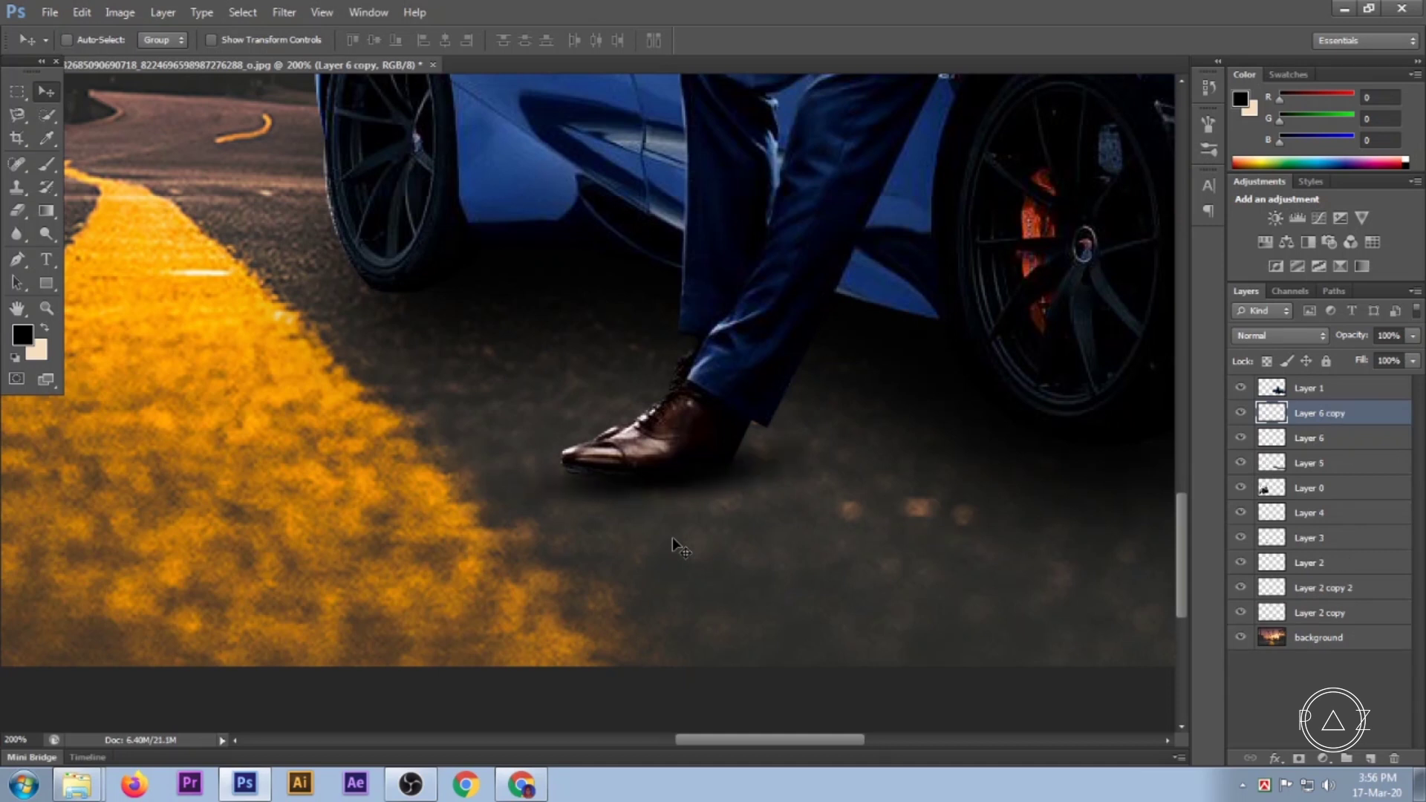
key(ctrl+t)
drag(876, 477, 796, 475)
drag(464, 474, 413, 481)
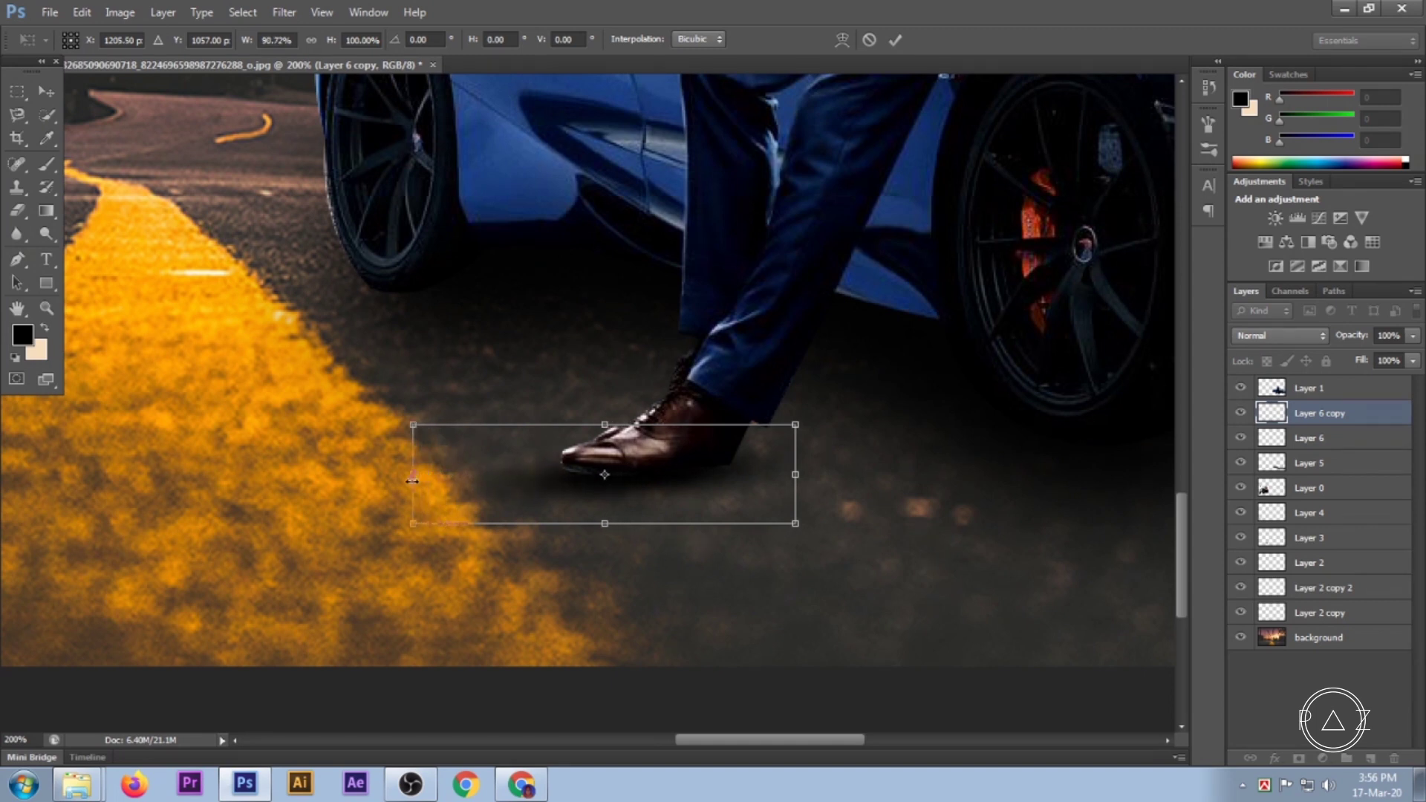
click(894, 42)
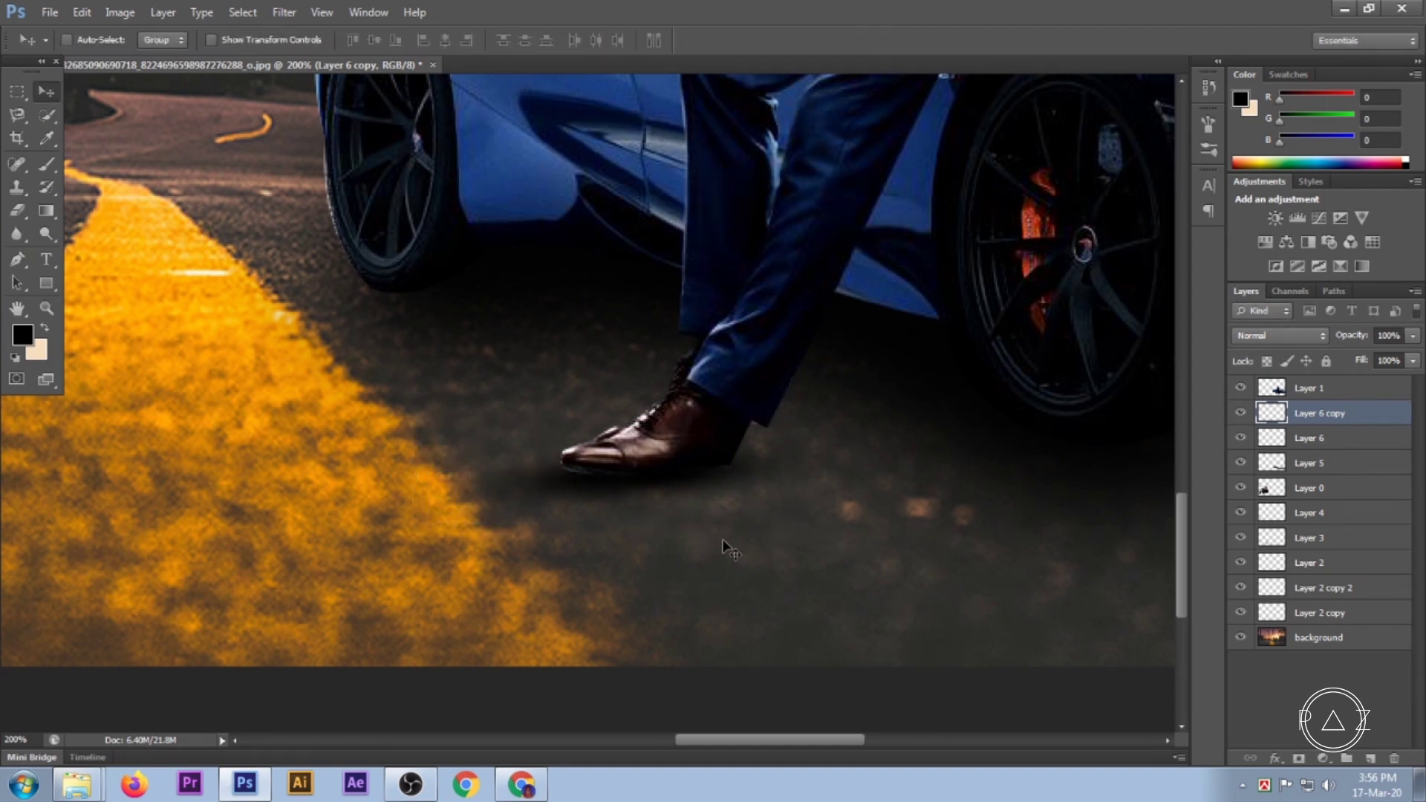
scroll(722, 538, down, 3)
scroll(720, 540, down, 1)
scroll(717, 530, up, 5)
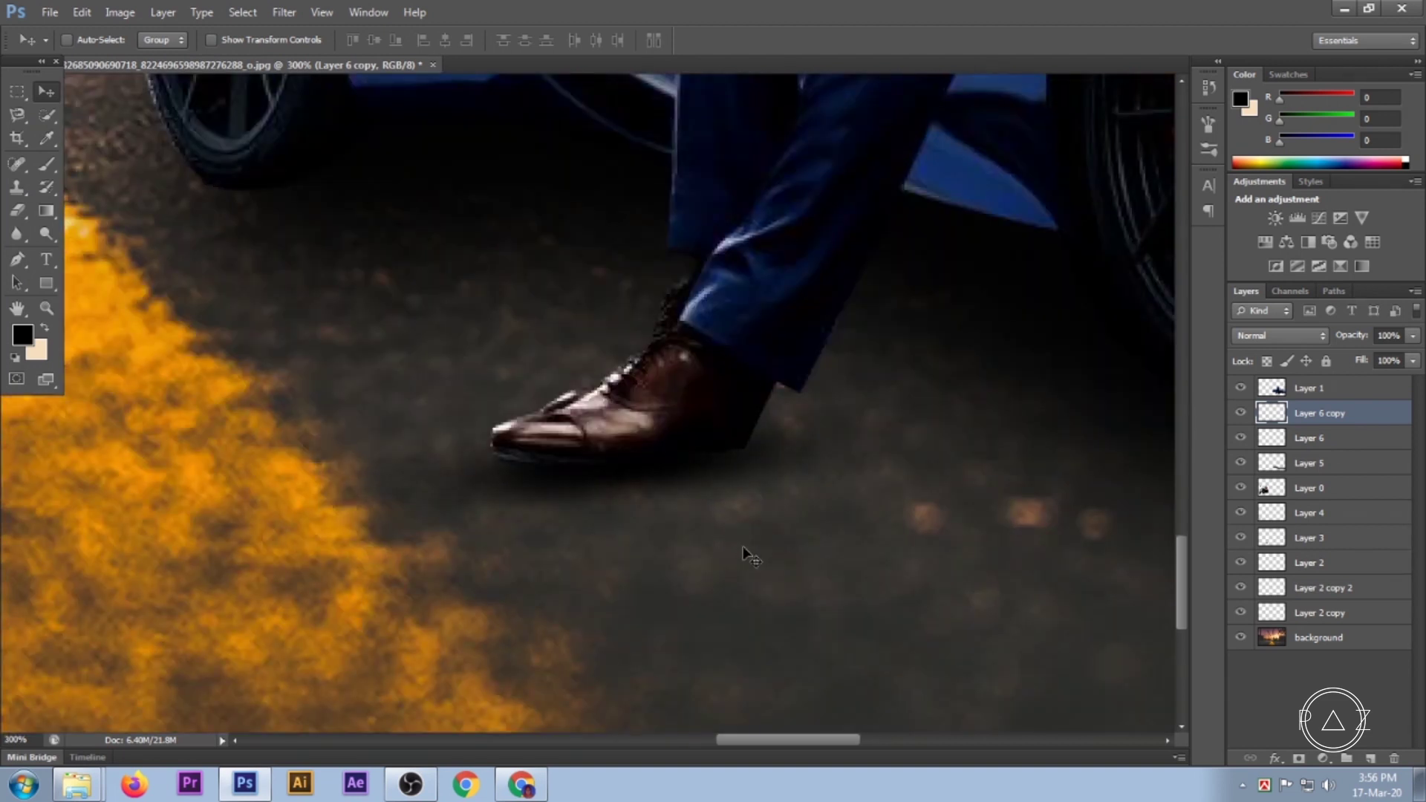
Select the suited man's Layer 1 and size the Eraser to about 15.
click(1300, 394)
scroll(611, 471, up, 1)
key(e)
key(bracketleft)
key(bracketleft)
key(bracketleft)
key(bracketleft)
key(bracketright)
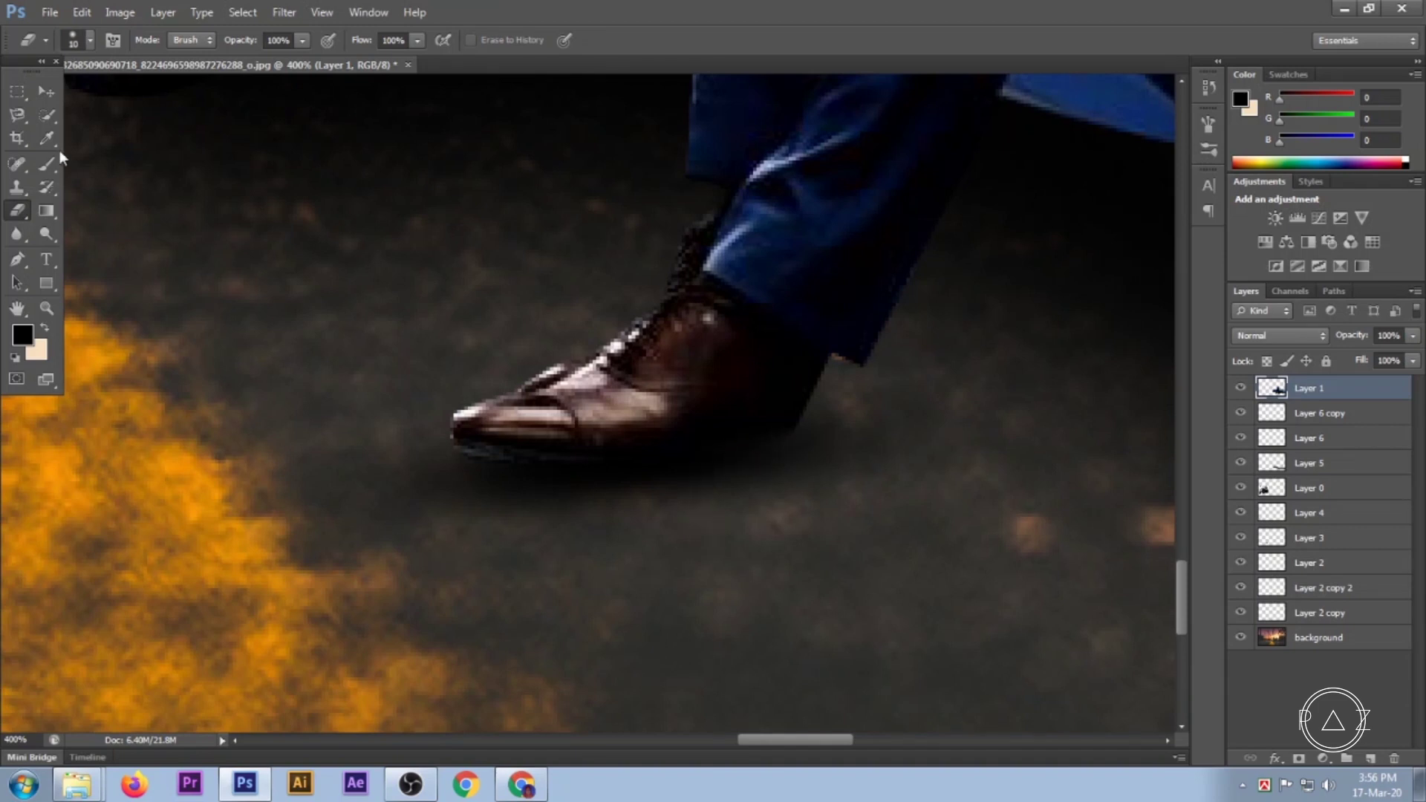
key(v)
scroll(702, 539, down, 1)
scroll(706, 547, down, 1)
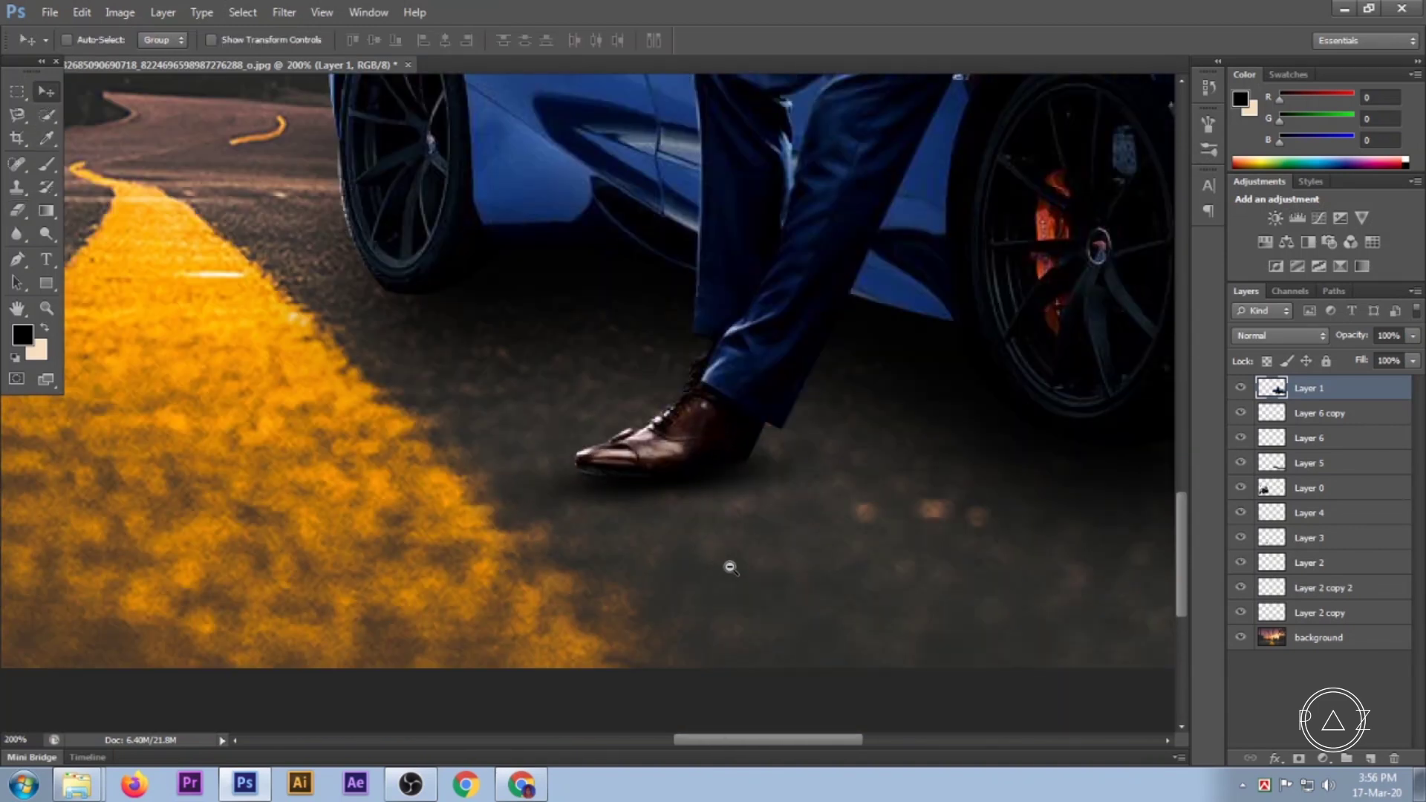
scroll(729, 567, down, 1)
scroll(732, 557, up, 1)
scroll(738, 544, up, 3)
scroll(744, 534, up, 2)
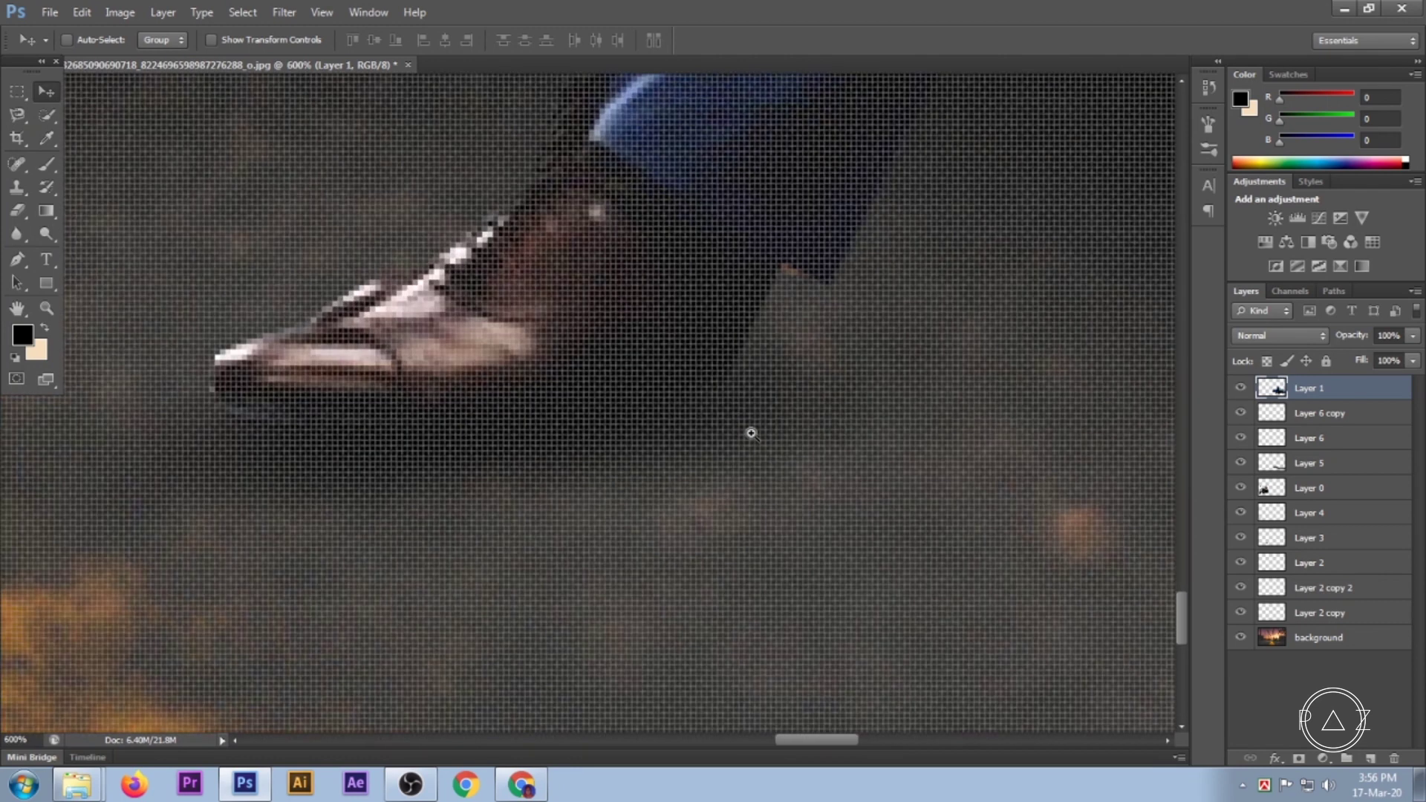
scroll(748, 430, up, 1)
scroll(768, 385, down, 2)
scroll(766, 382, down, 1)
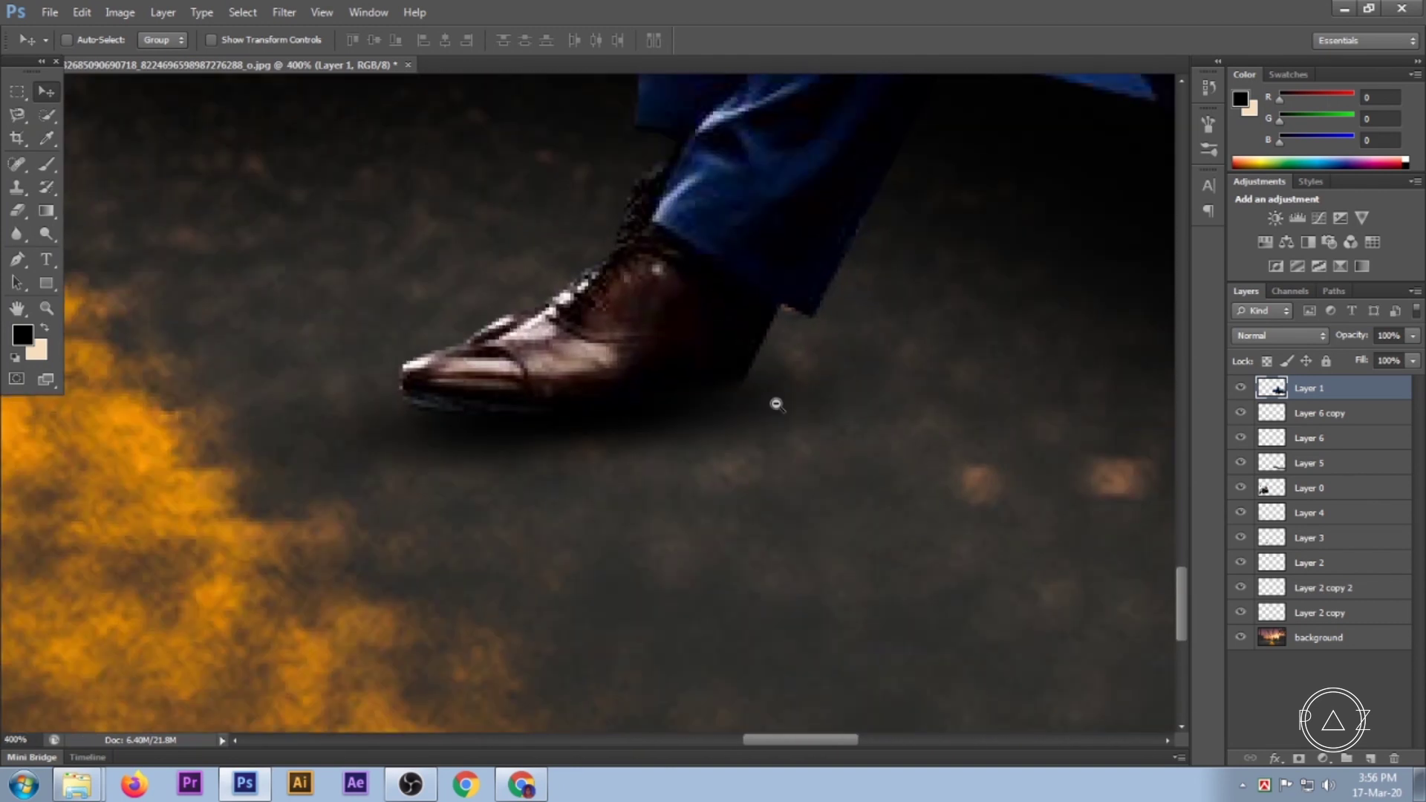
scroll(772, 381, up, 1)
Erase the jagged edge where the suited man's shoe meets its shadow.
click(16, 211)
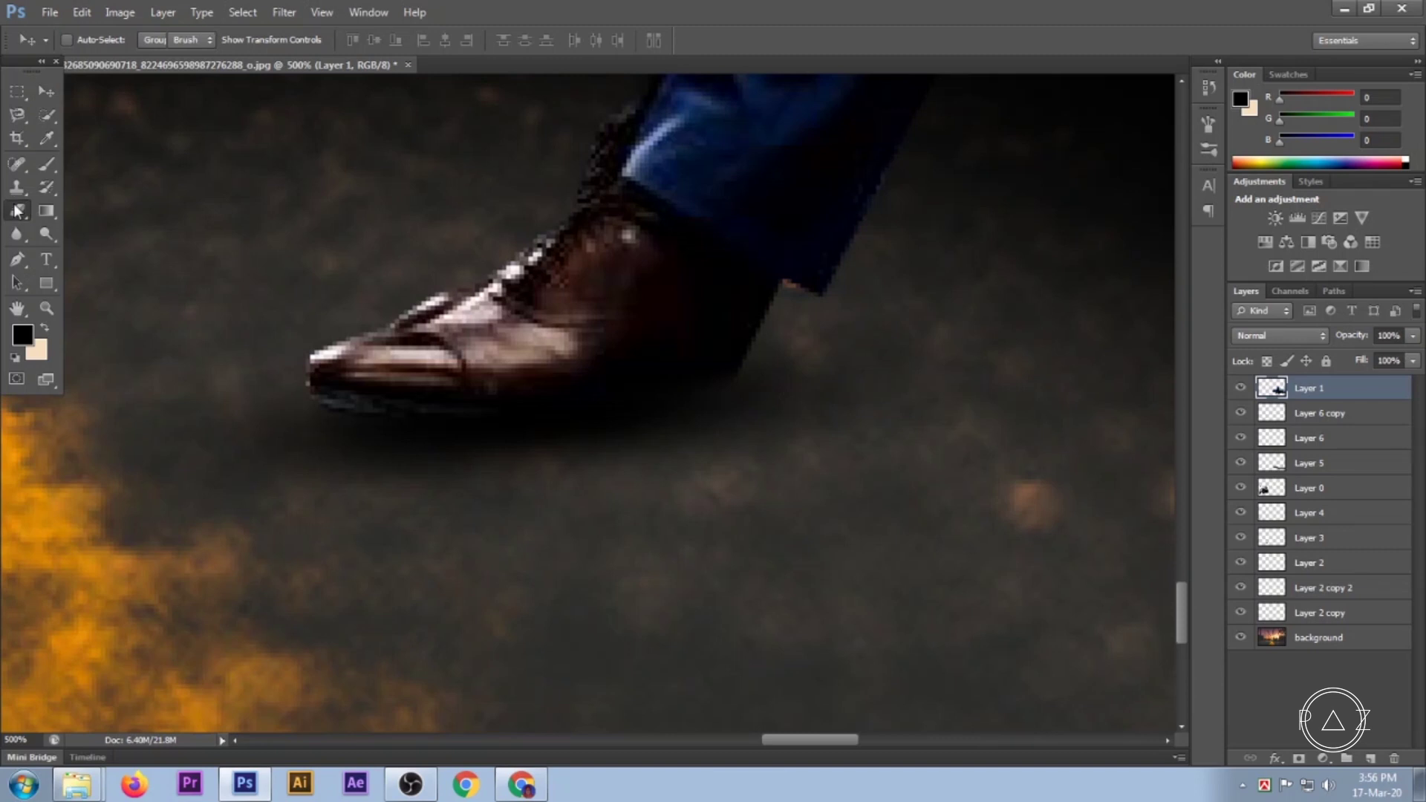
key(bracketright)
key(bracketleft)
key(bracketright)
mouse_move(754, 391)
mouse_down()
mouse_move(783, 327)
mouse_move(757, 395)
mouse_up()
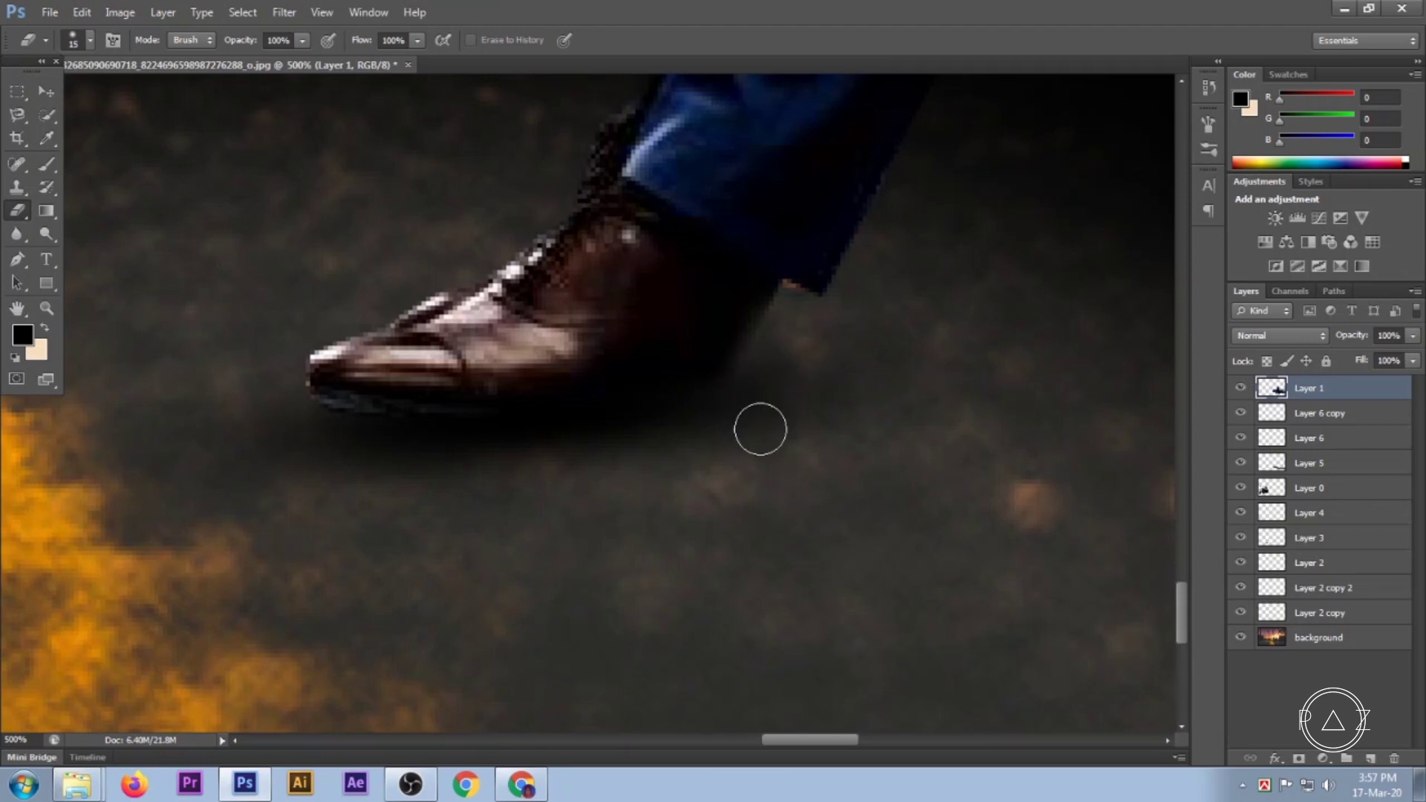
click(46, 91)
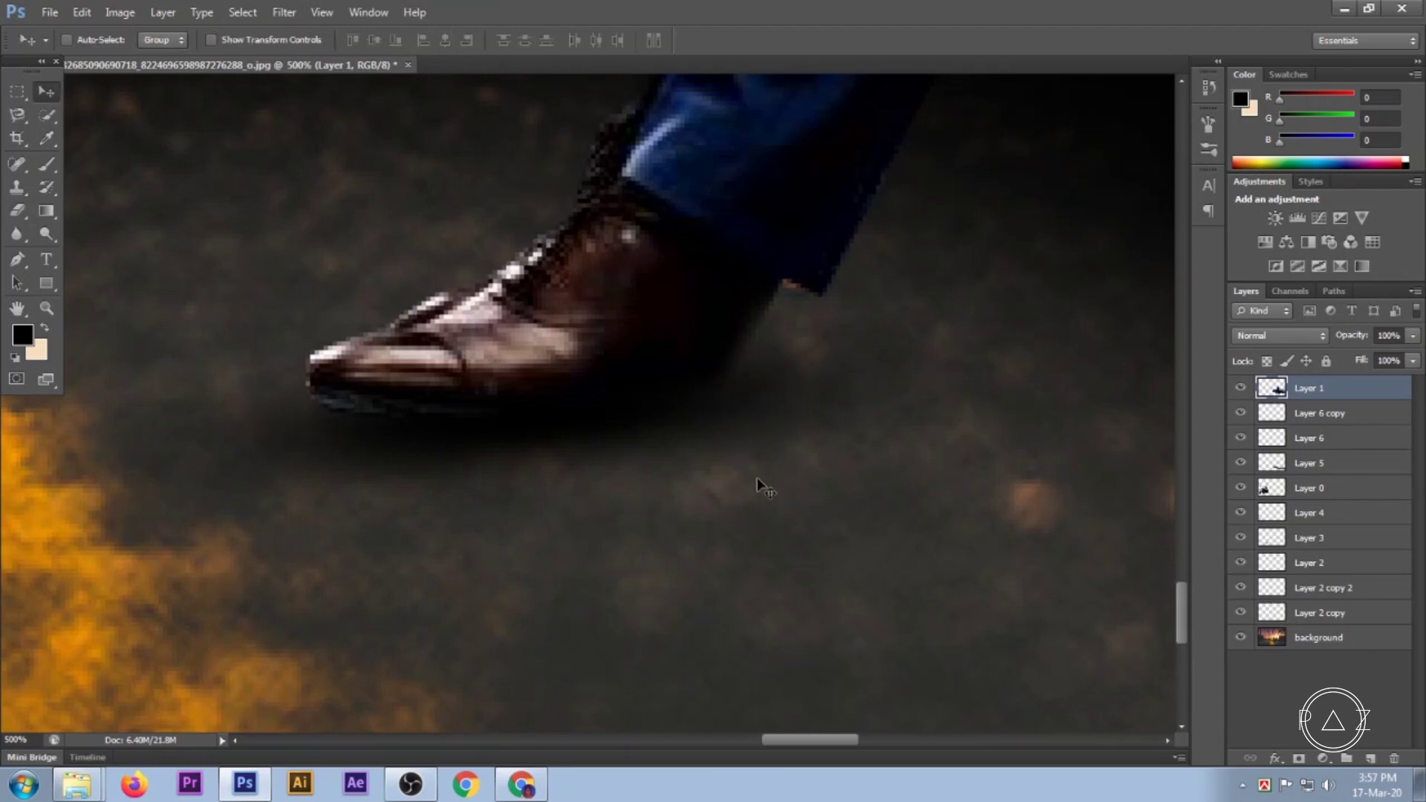
scroll(757, 481, down, 2)
scroll(757, 479, down, 2)
scroll(758, 480, down, 2)
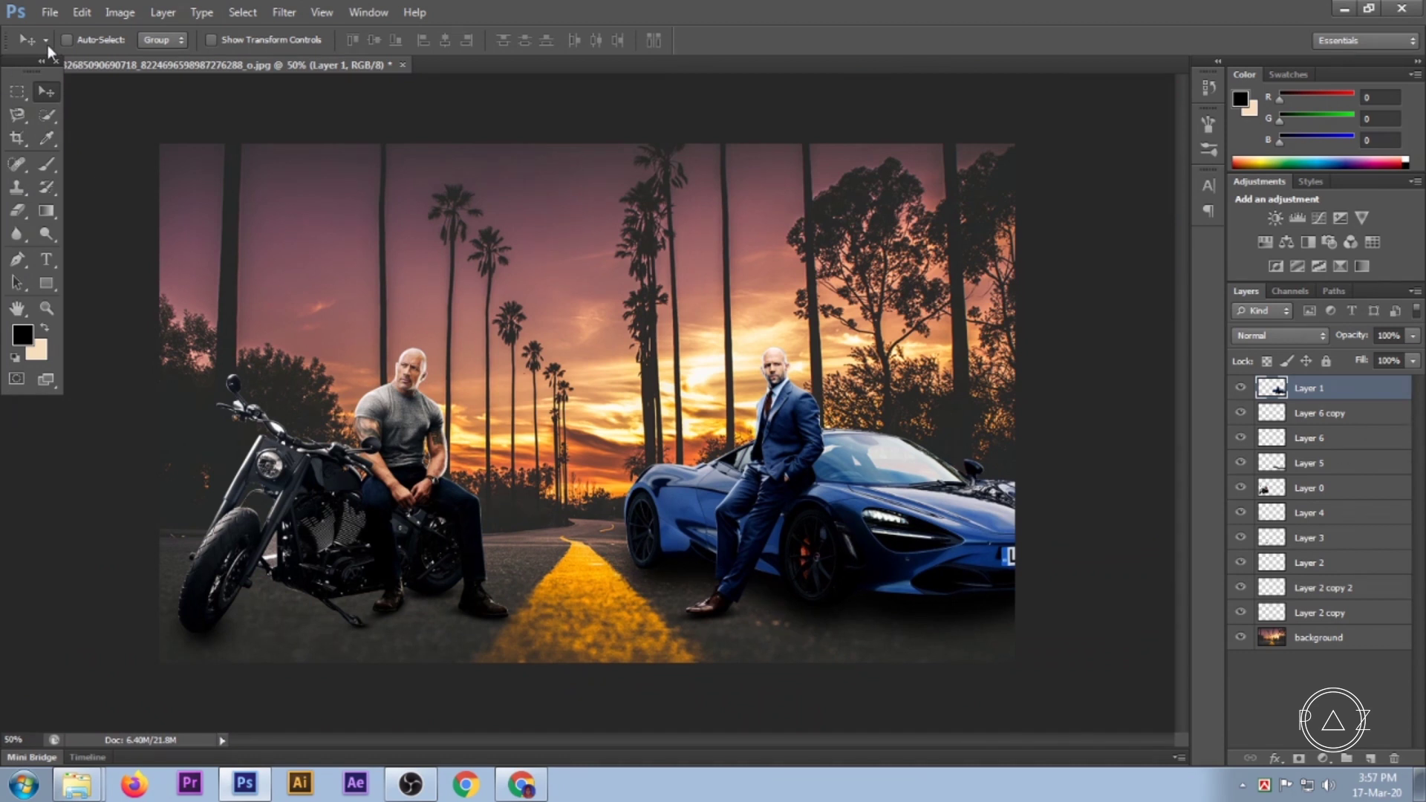
Darken Layer 1 with a lowered Curves midpoint, then open the hobbs & shaw image folder.
click(123, 20)
mouse_move(146, 57)
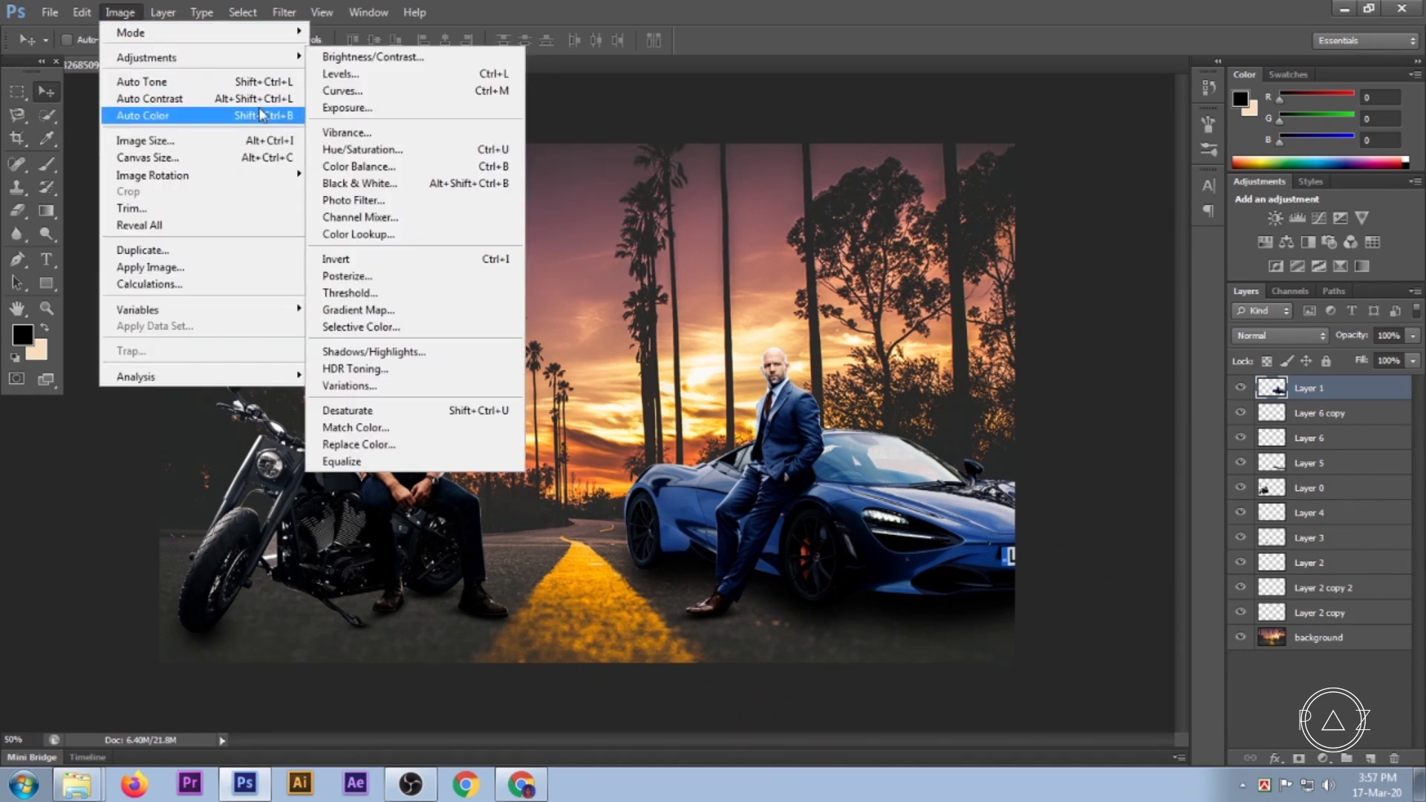
click(364, 91)
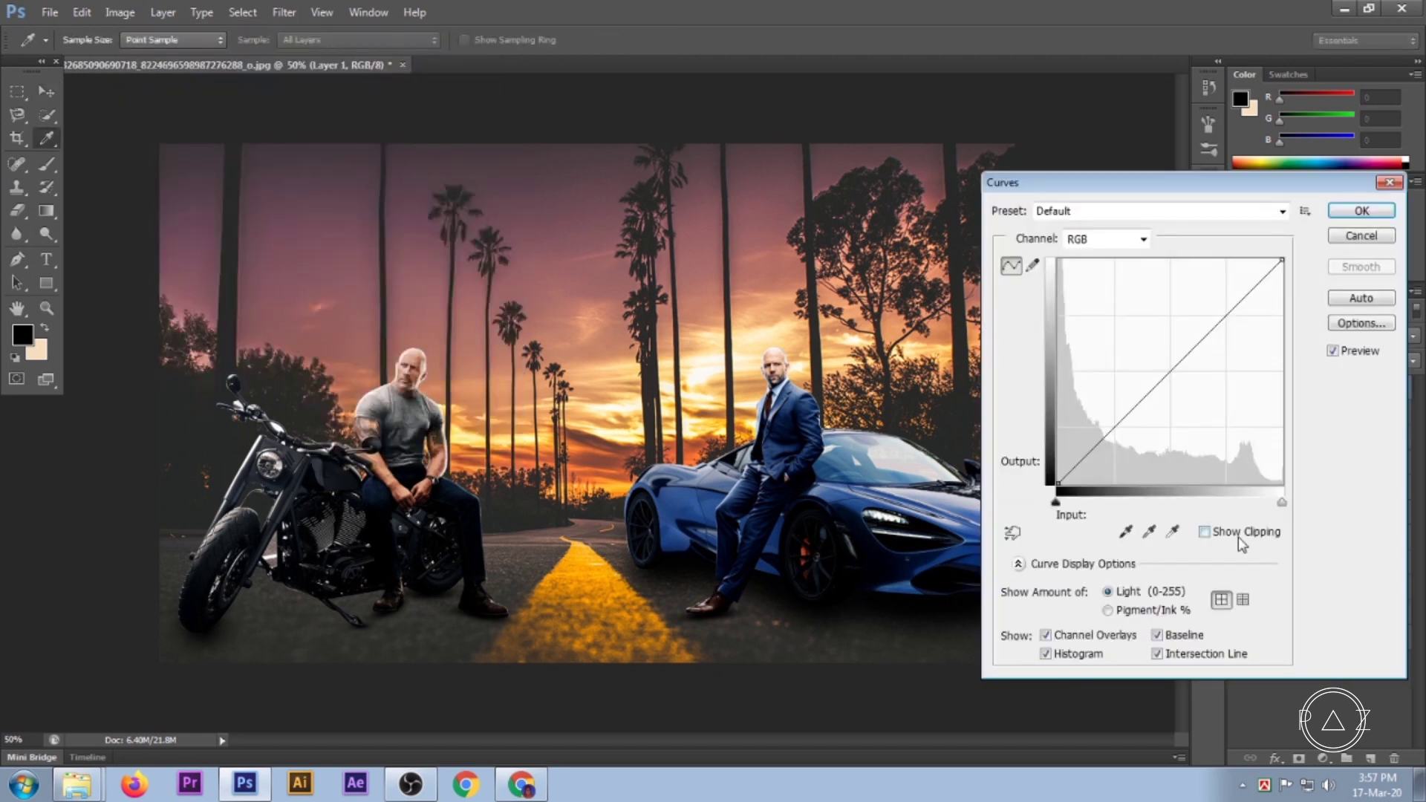
mouse_move(1163, 378)
mouse_down()
mouse_move(1168, 409)
mouse_move(1182, 390)
mouse_up()
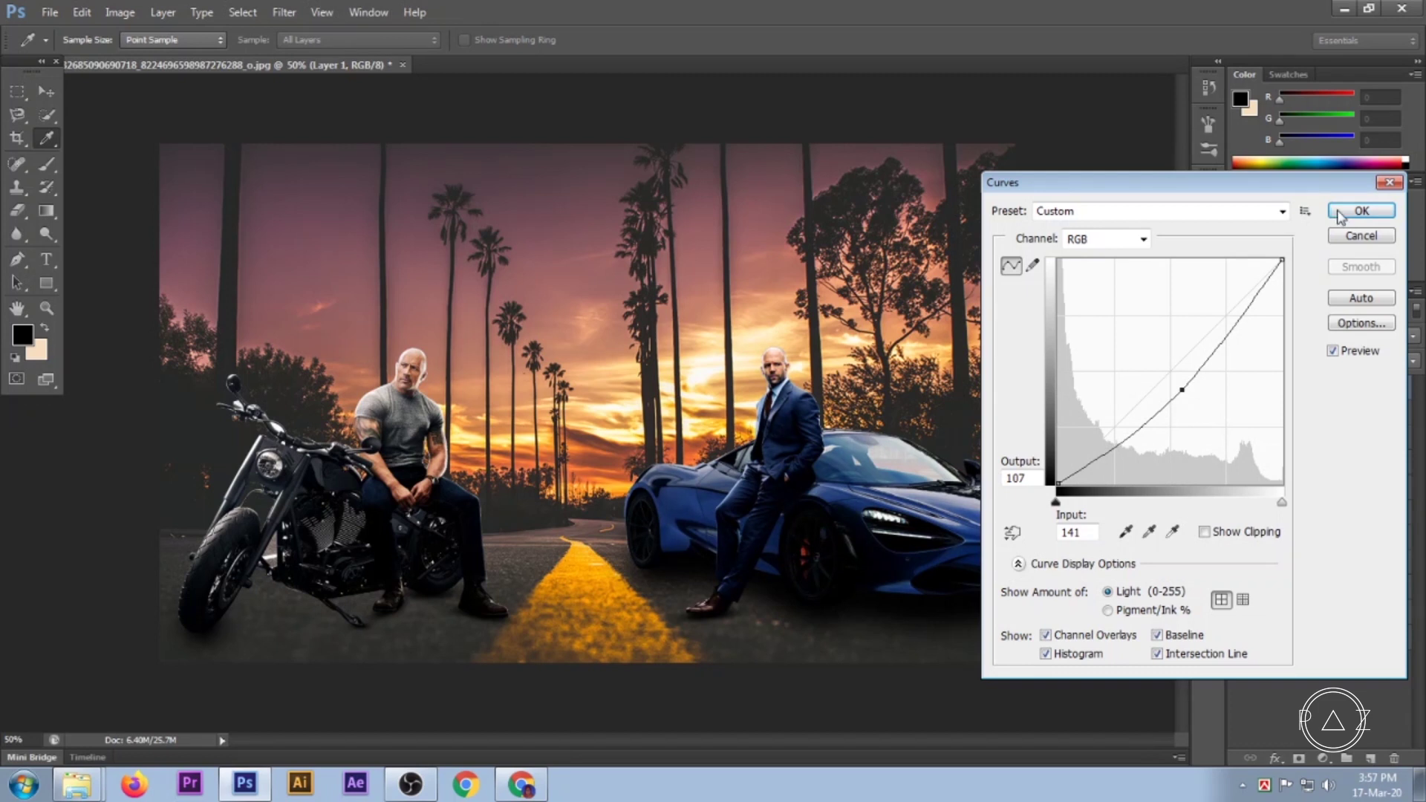
click(1341, 215)
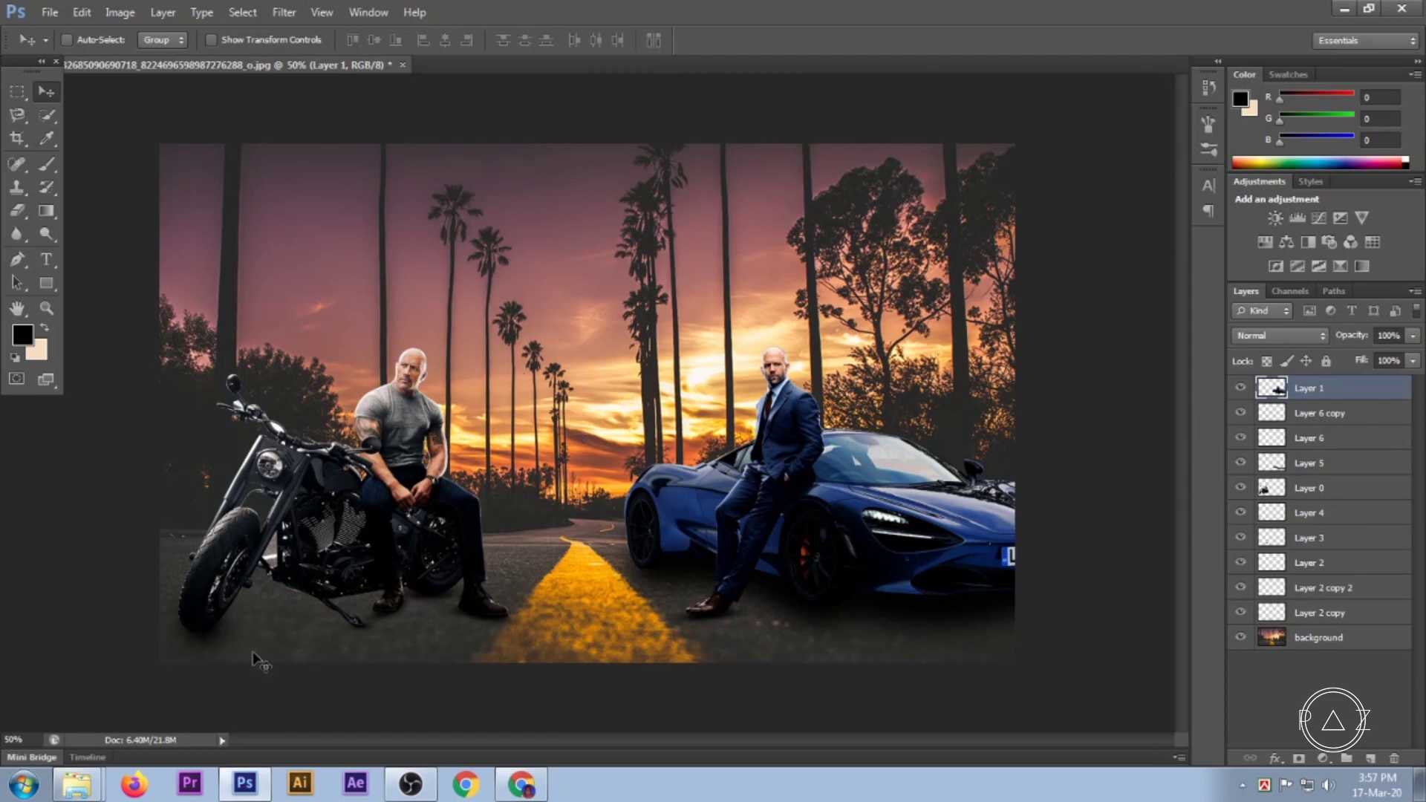
click(77, 783)
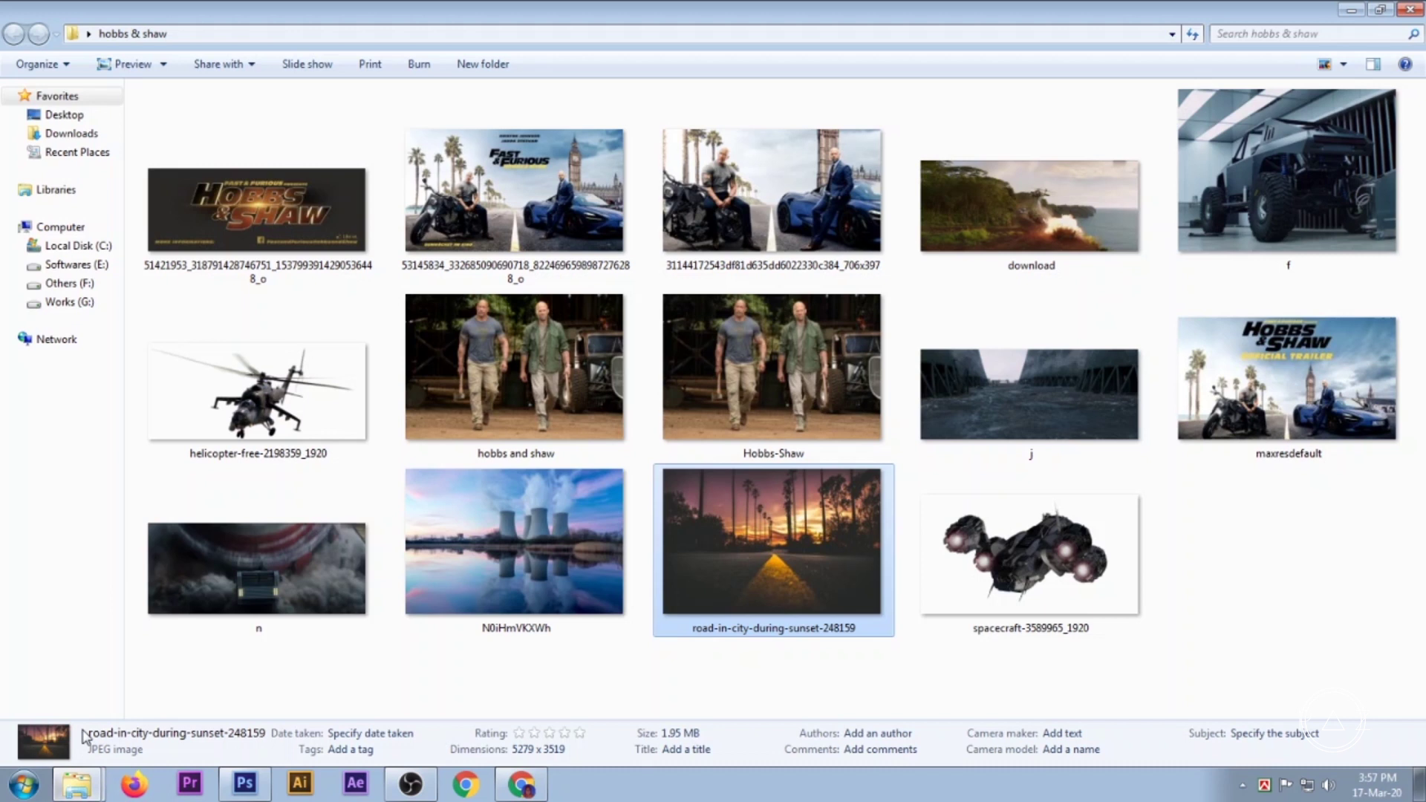
click(296, 217)
Place the Hobbs & Shaw title image on the poster, scaled to about 40% above the men.
click(261, 789)
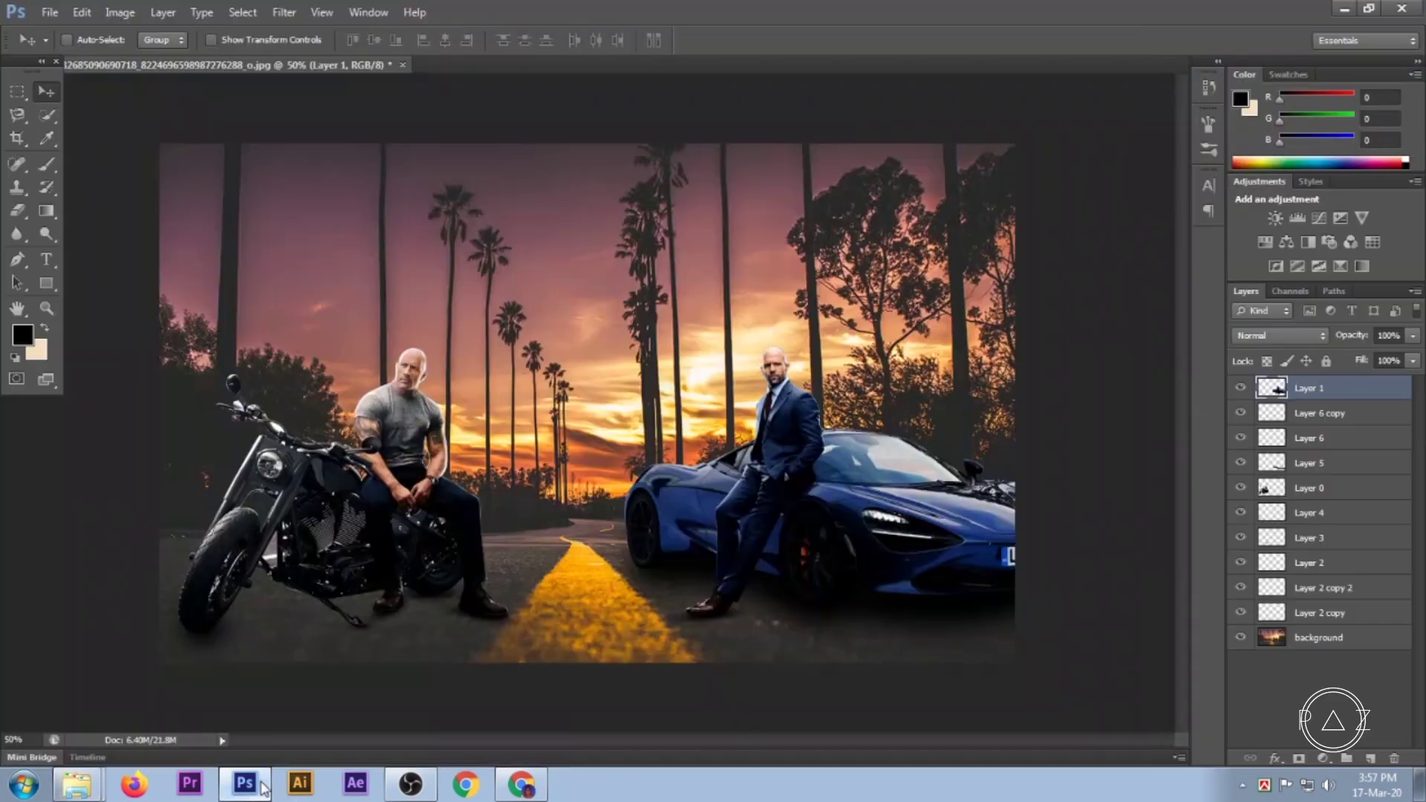
drag(261, 789, 679, 382)
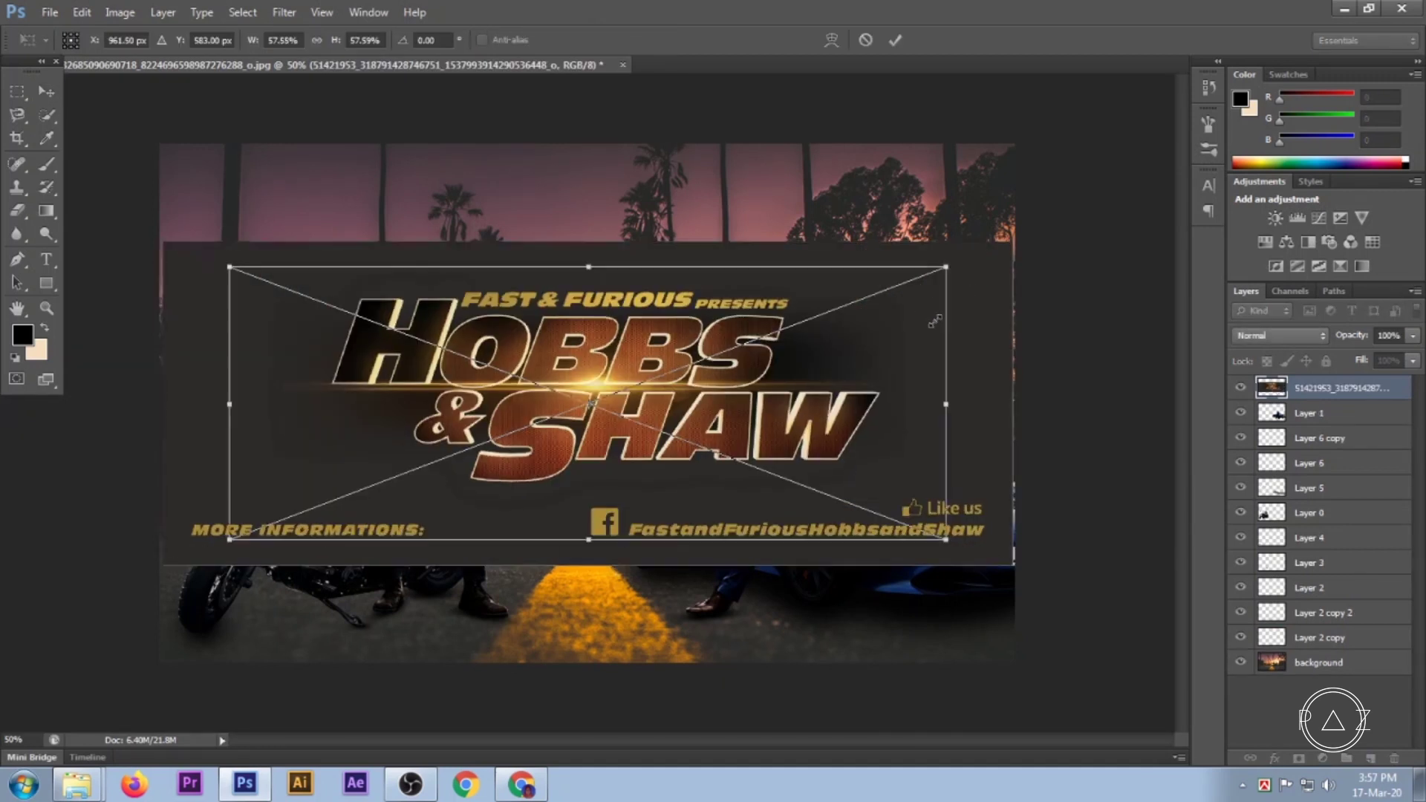
drag(1012, 245, 958, 289)
mouse_move(653, 409)
mouse_down()
mouse_move(701, 316)
mouse_move(679, 312)
mouse_up()
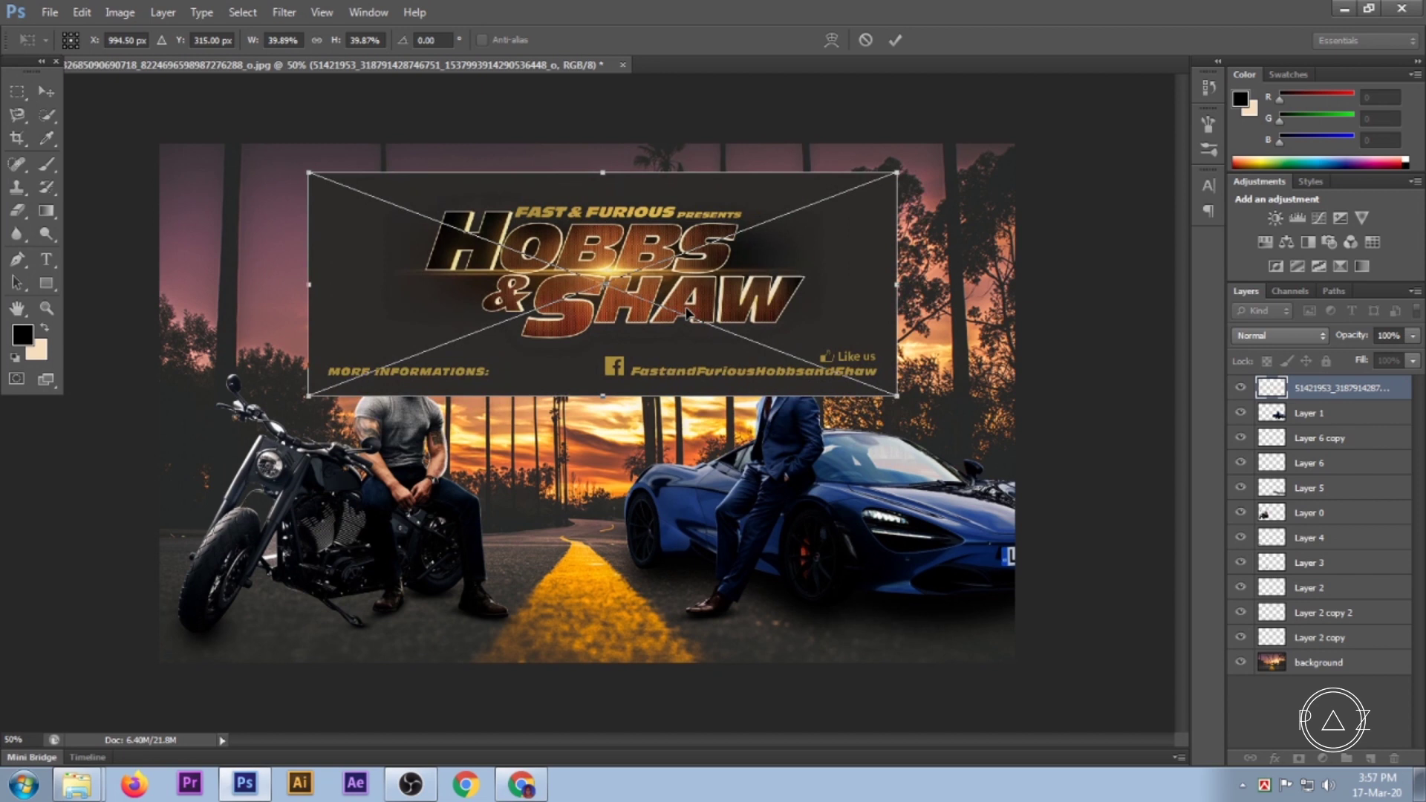
click(892, 42)
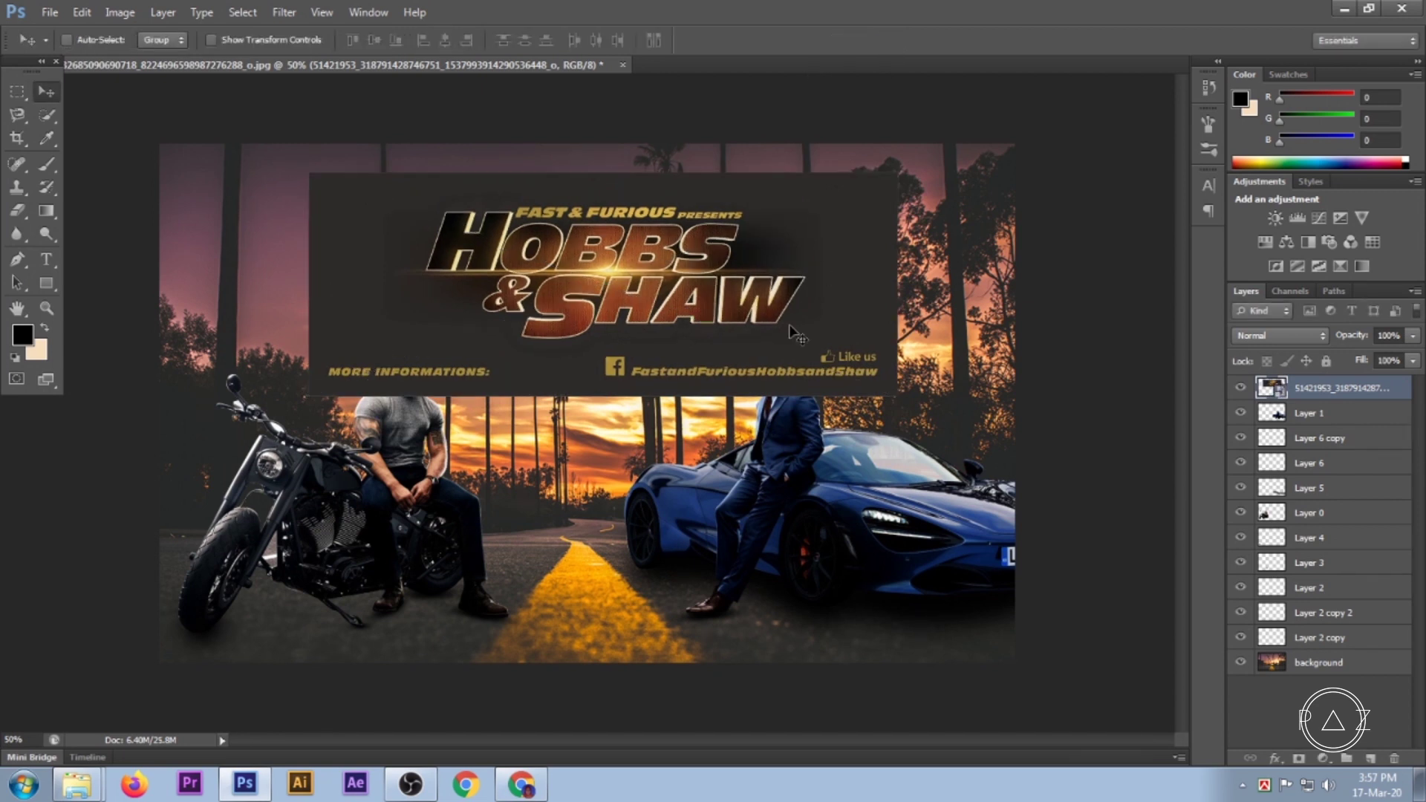
Rasterize the title layer and delete everything outside the lettering block.
right_click(1322, 393)
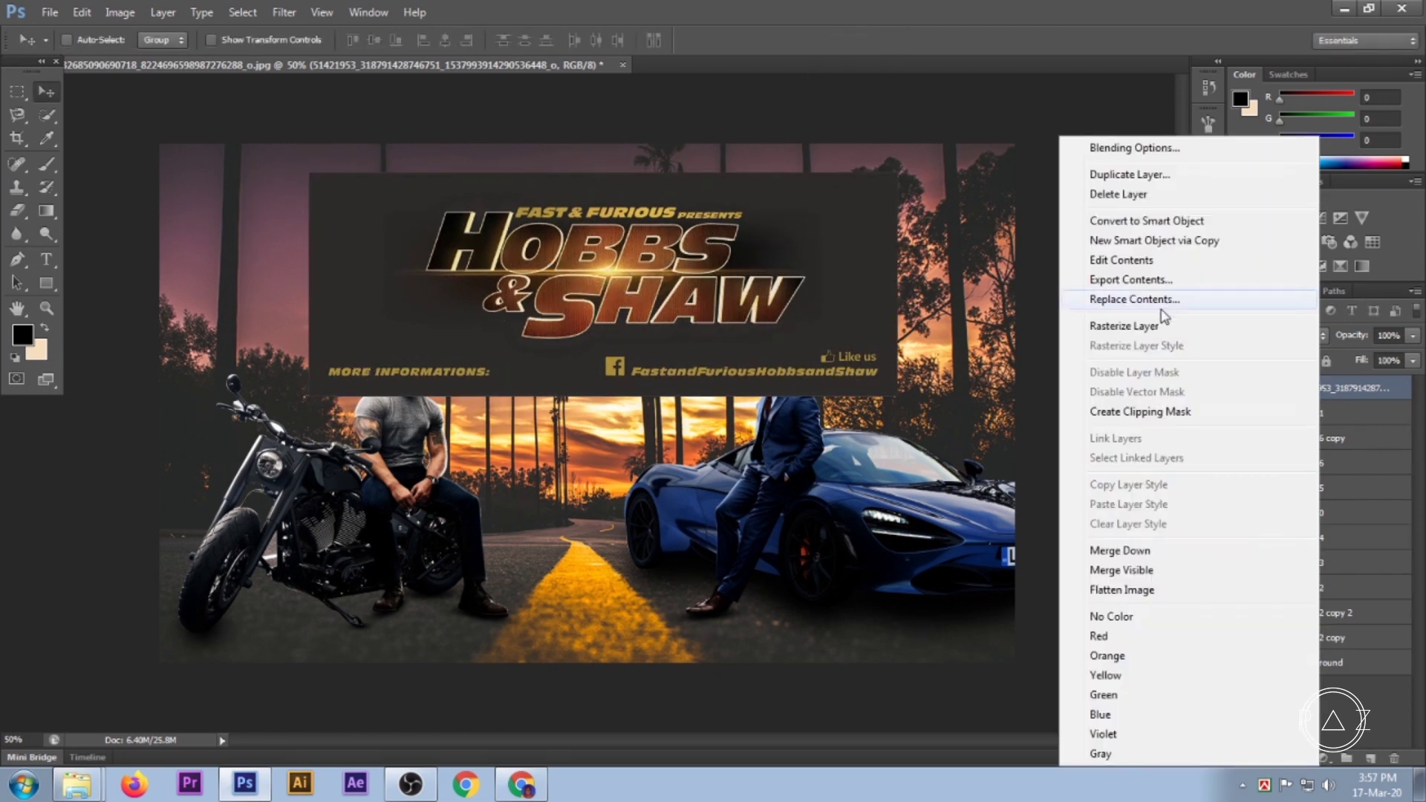
click(1159, 320)
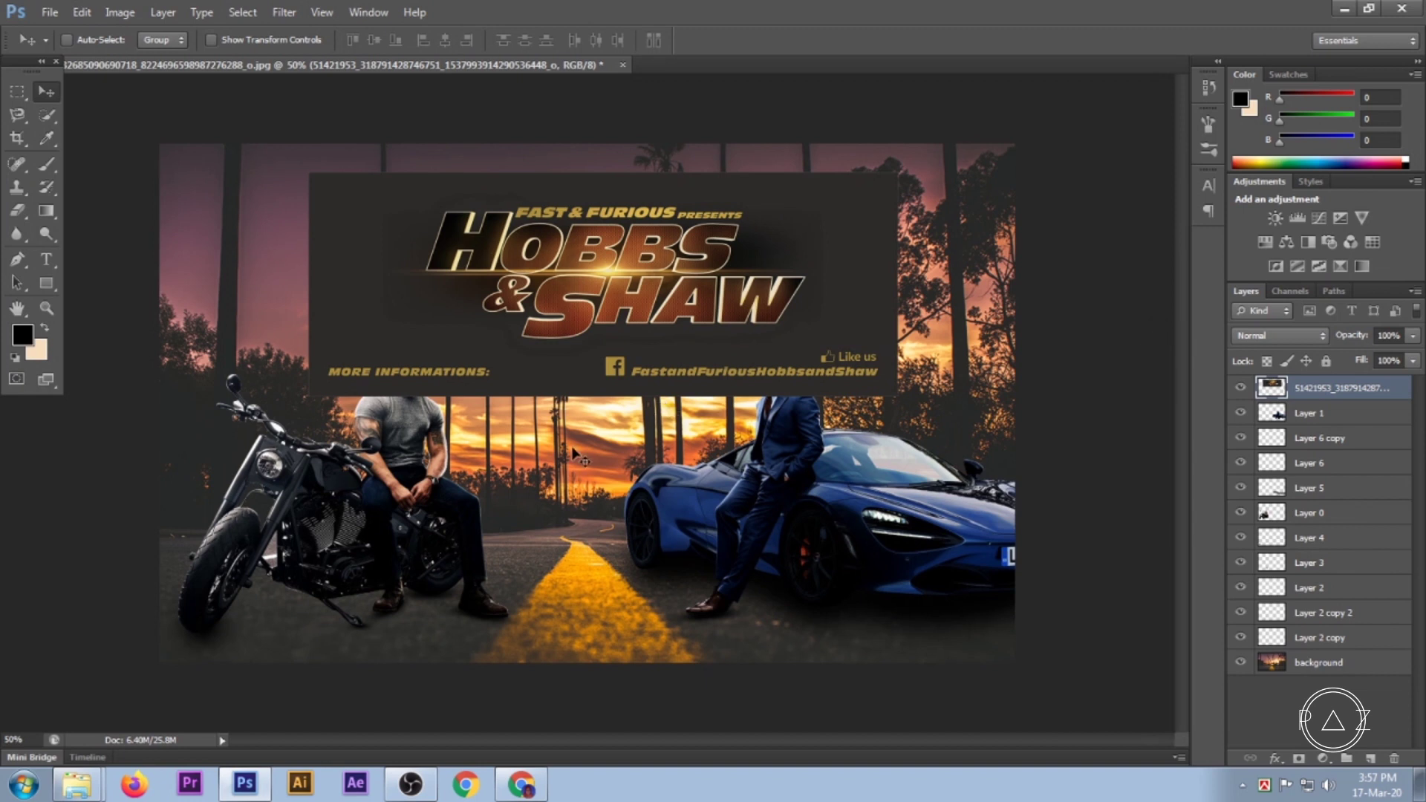
scroll(693, 311, up, 1)
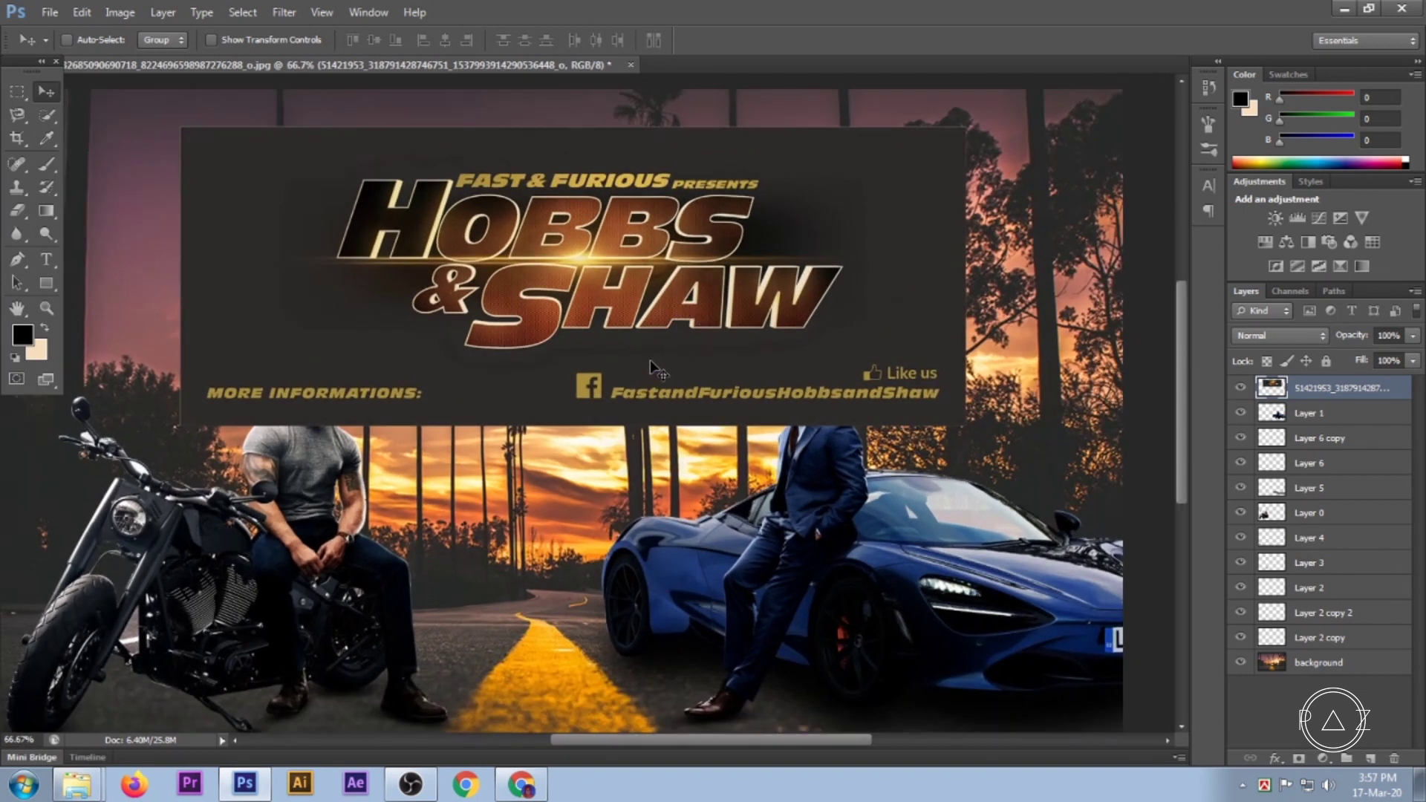
click(15, 95)
drag(274, 156, 881, 355)
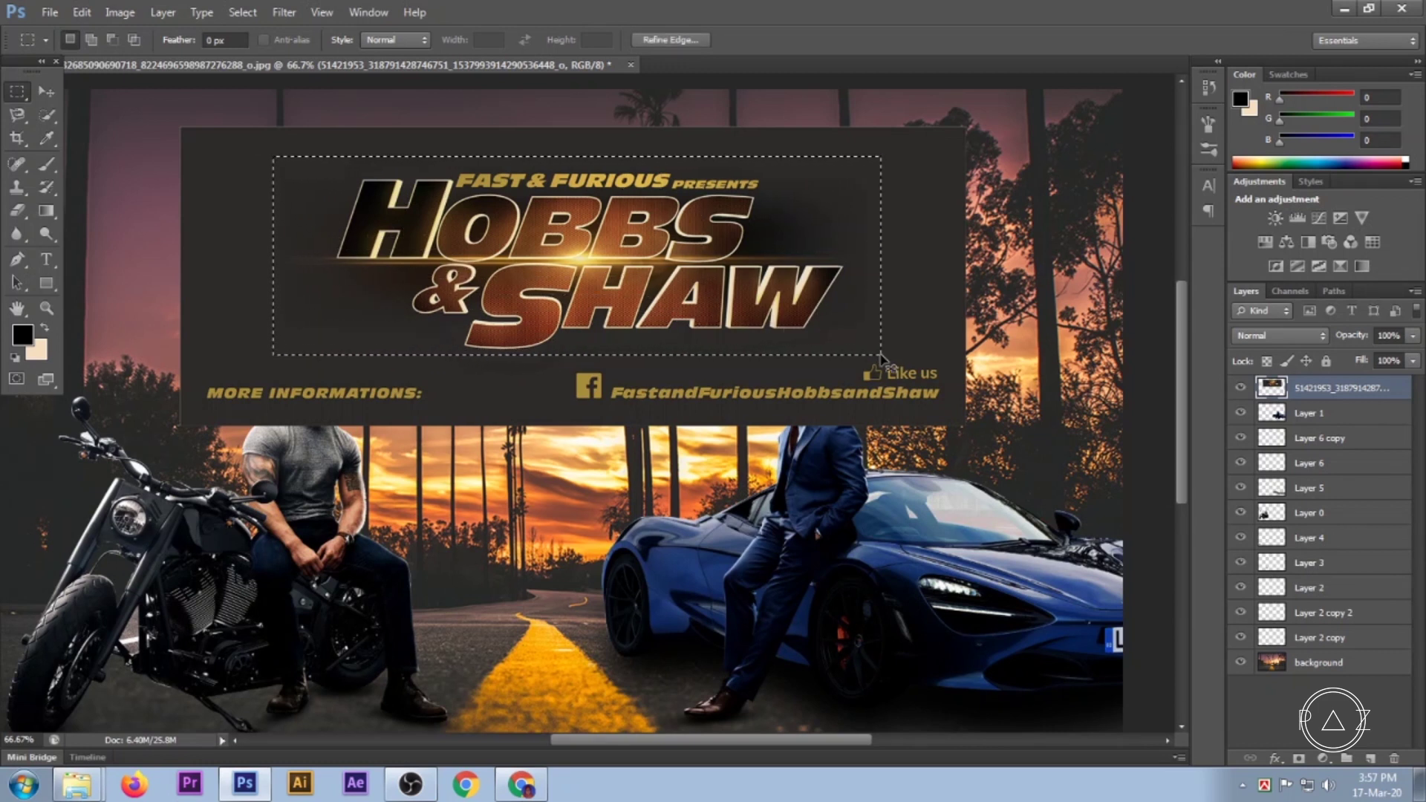
key(ctrl+shift+i)
key(Delete)
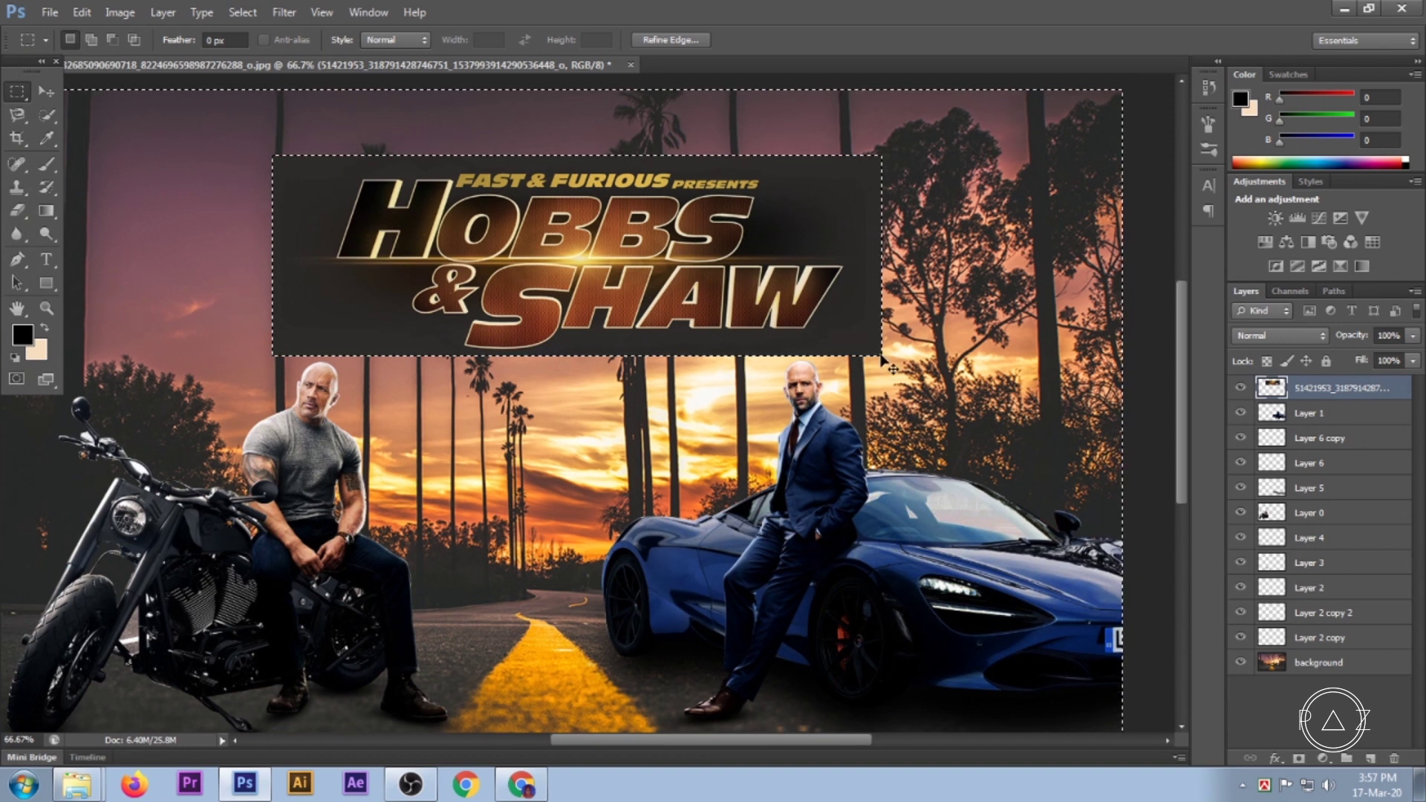
key(ctrl+shift+s)
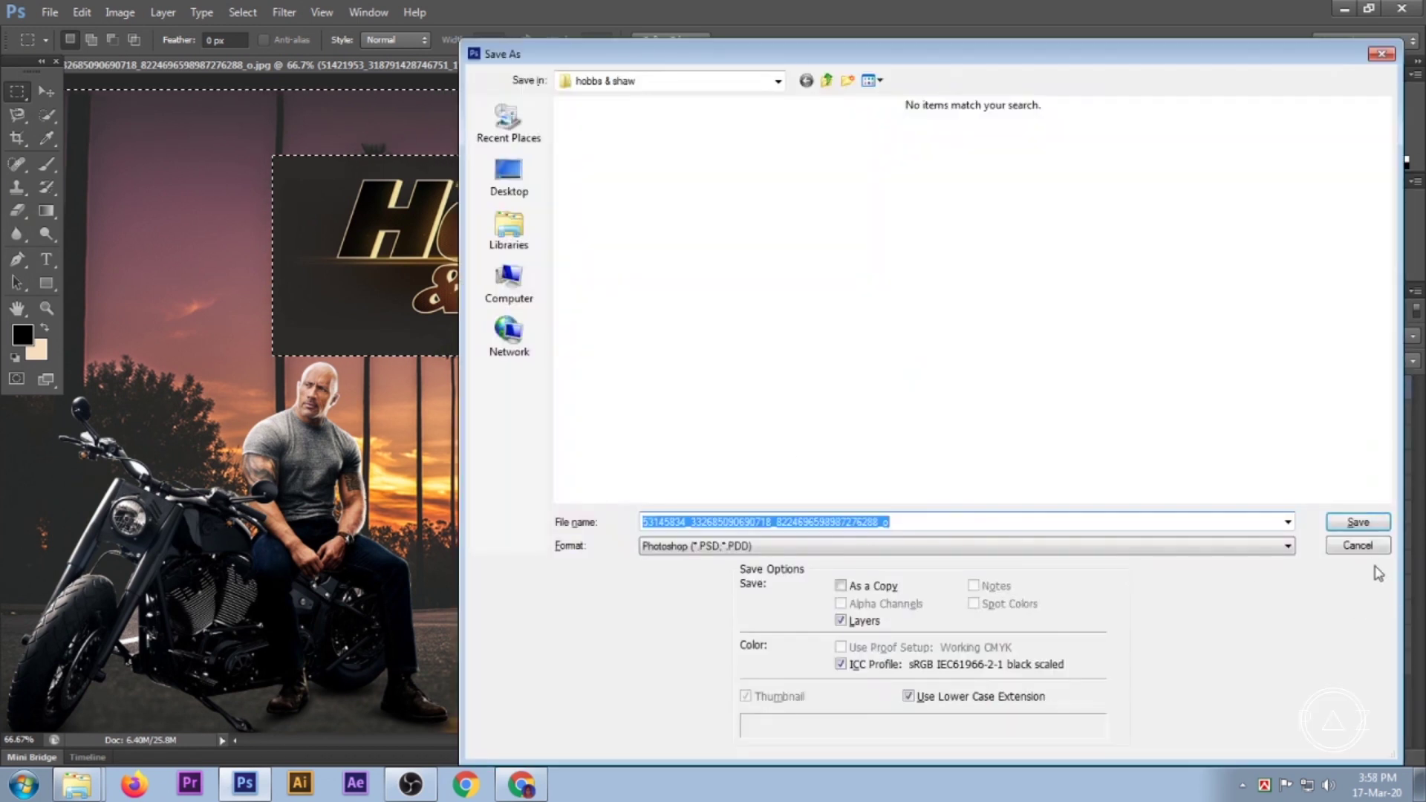
click(1364, 551)
key(ctrl+d)
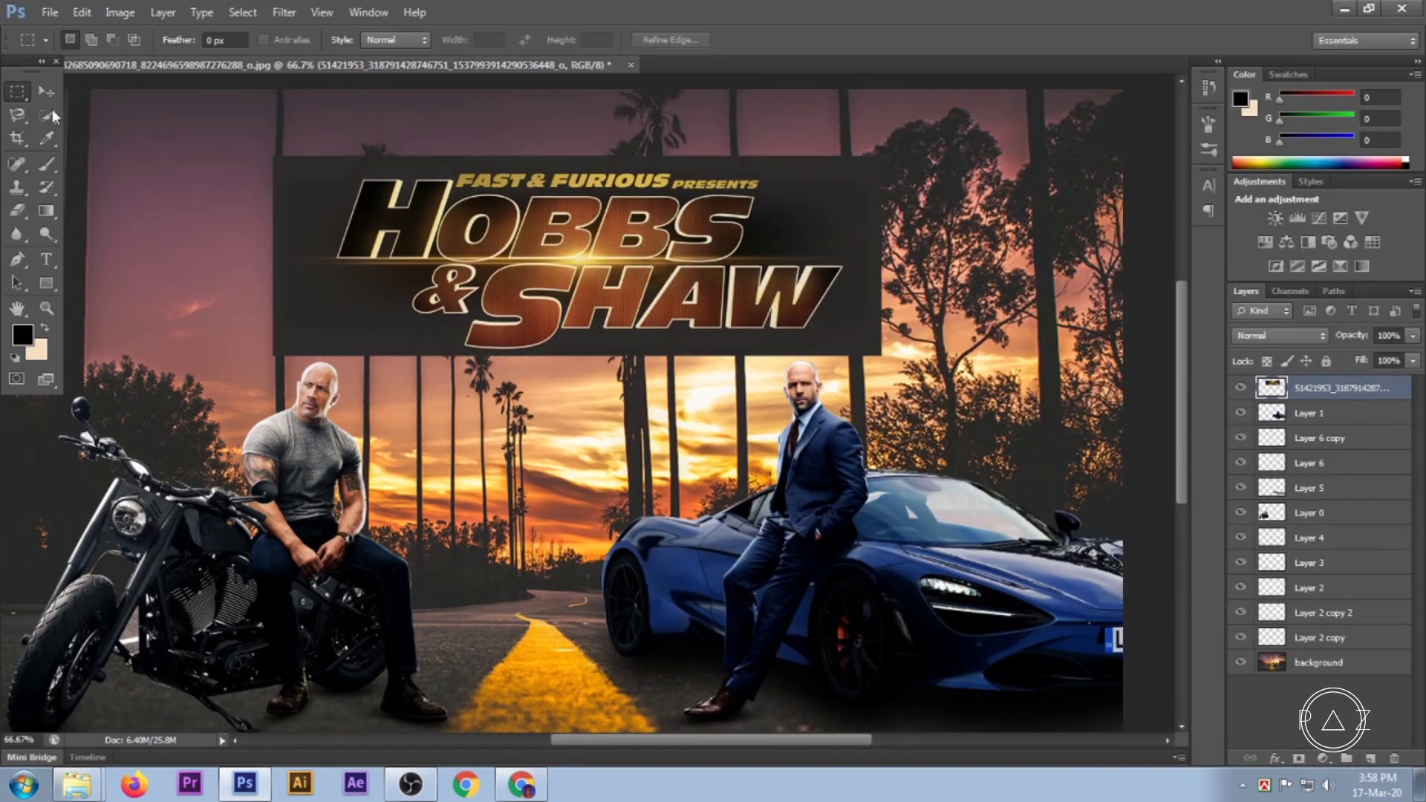
click(45, 92)
Try Multiply, Darken and Linear Burn blending on the title layer, leaving it on Dissolve.
click(1278, 336)
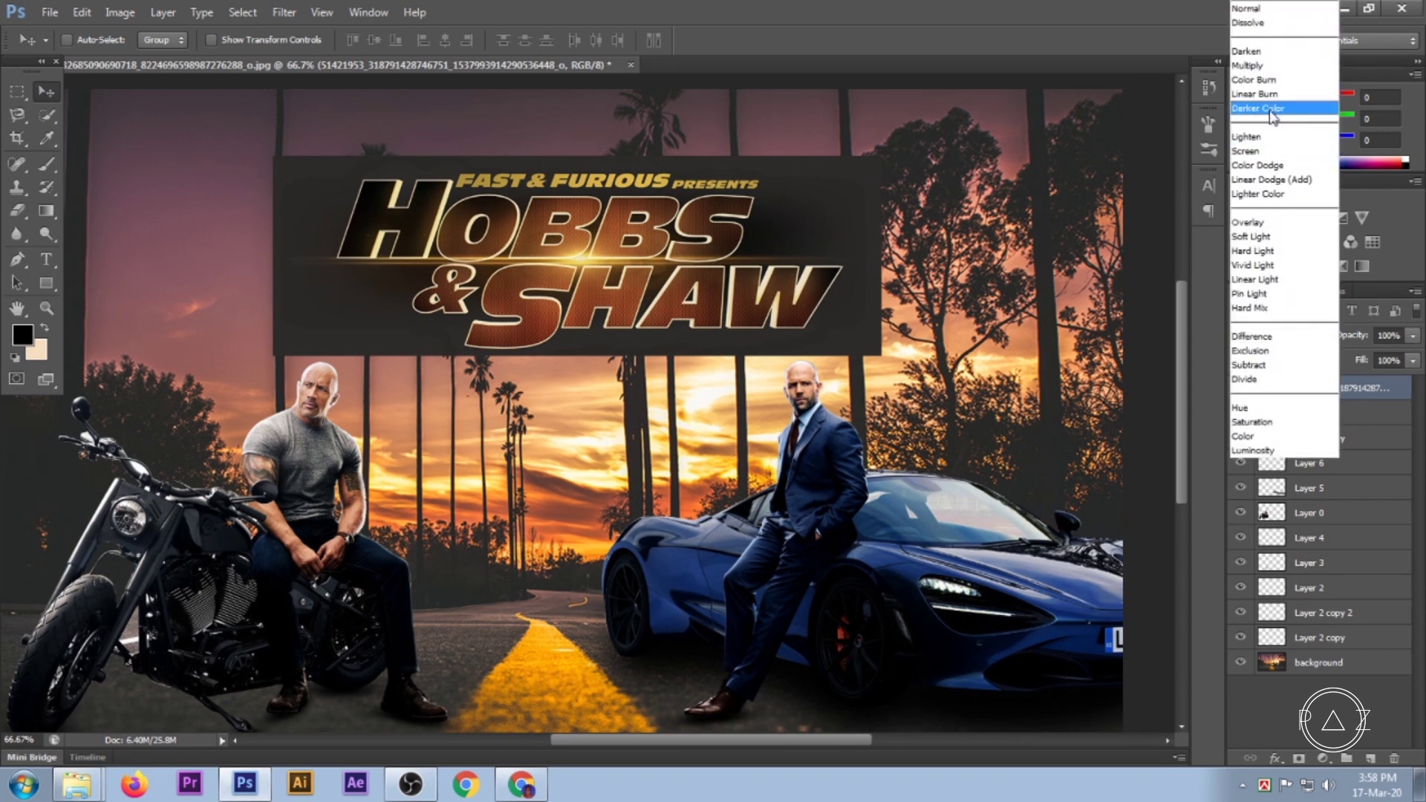
click(1260, 69)
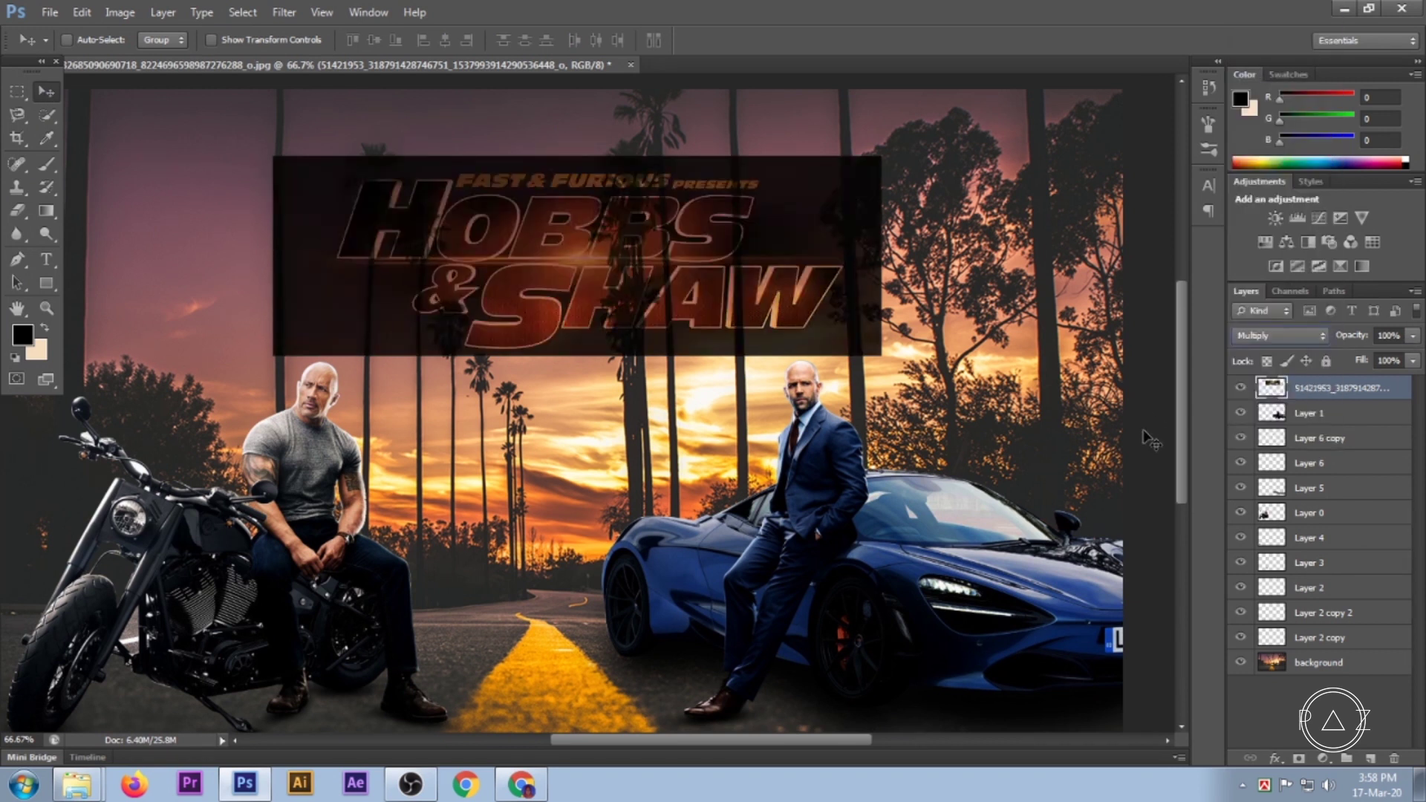
key(shift+minus)
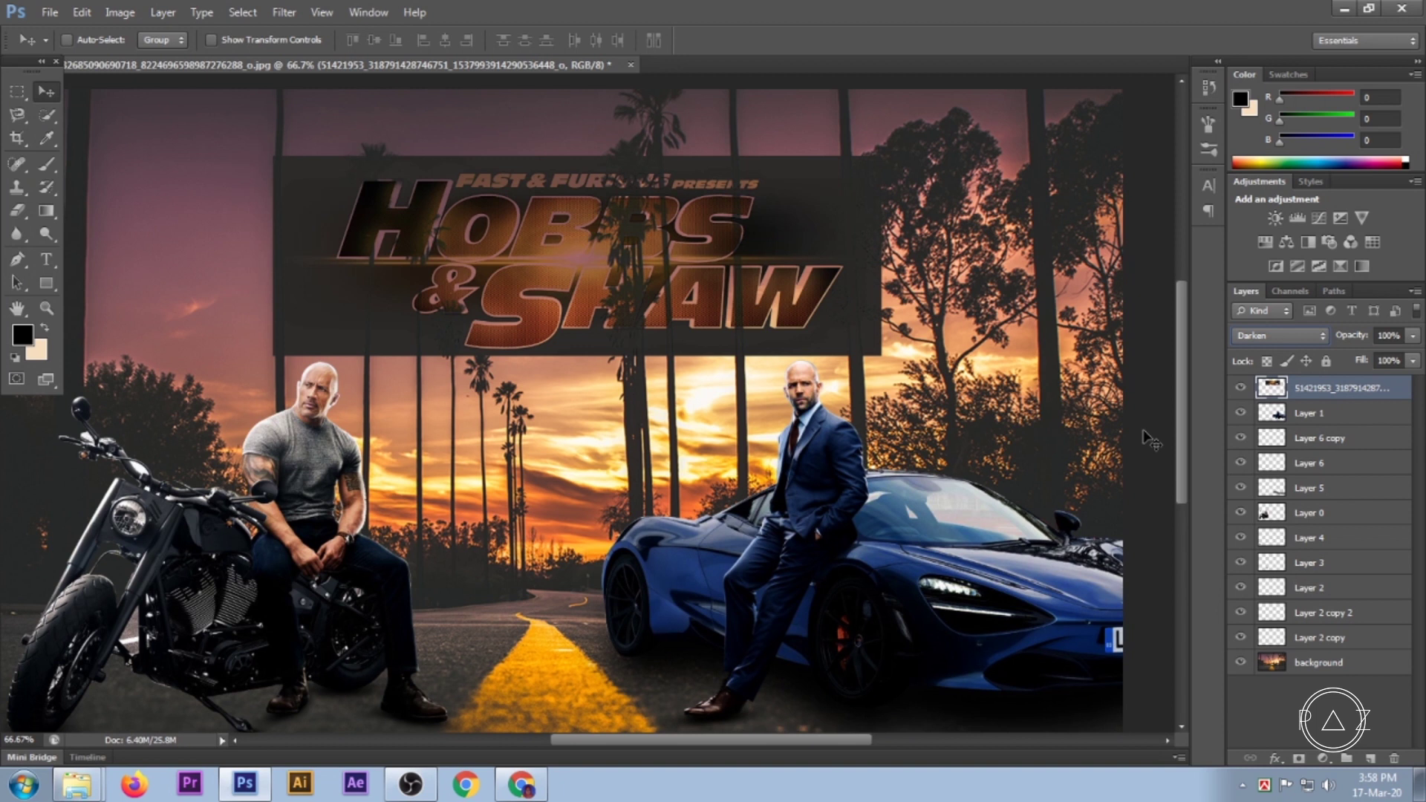
key(shift+plus)
key(shift+plus)
key(shift+plus)
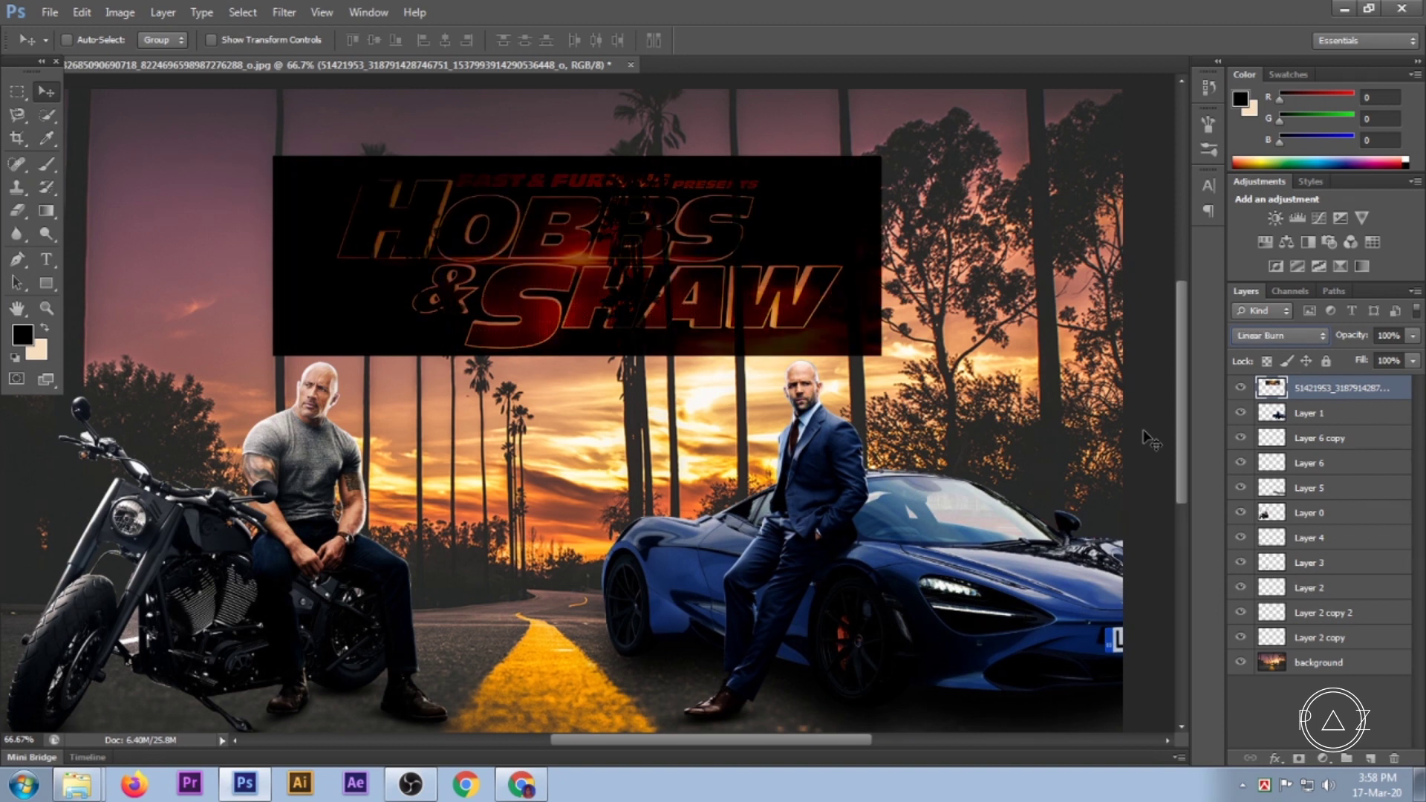
key(shift+minus)
key(shift+minus)
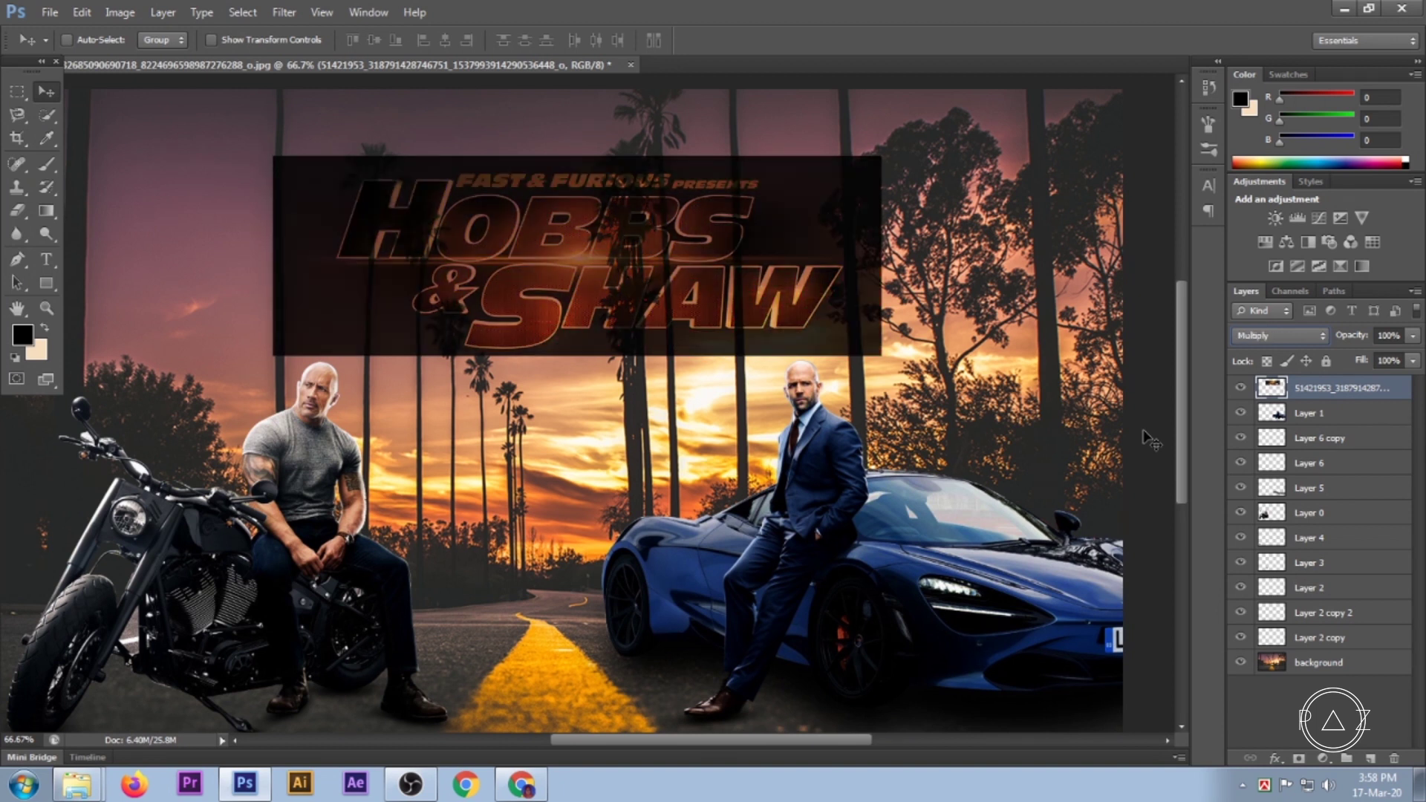
key(shift+minus)
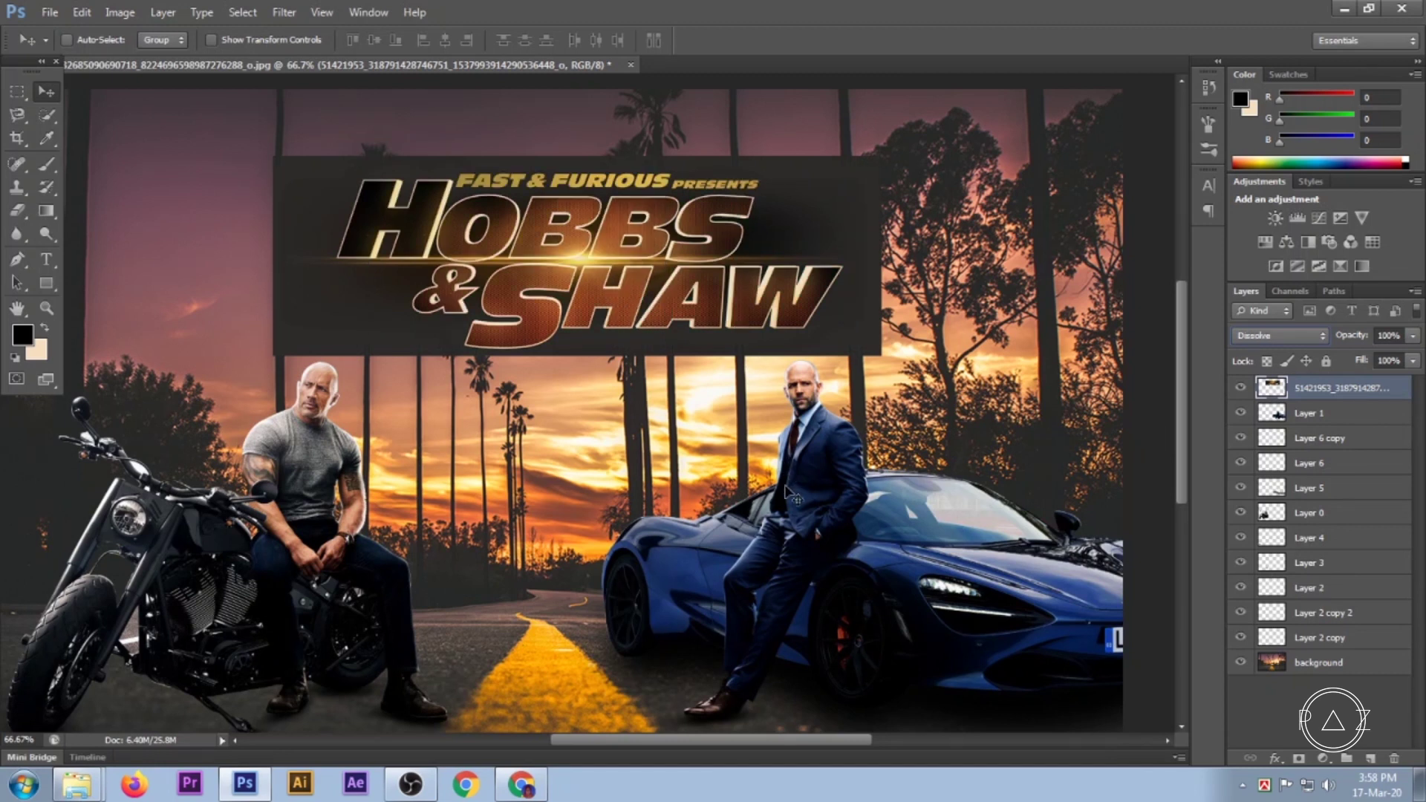
ctrl+alt+click(747, 457)
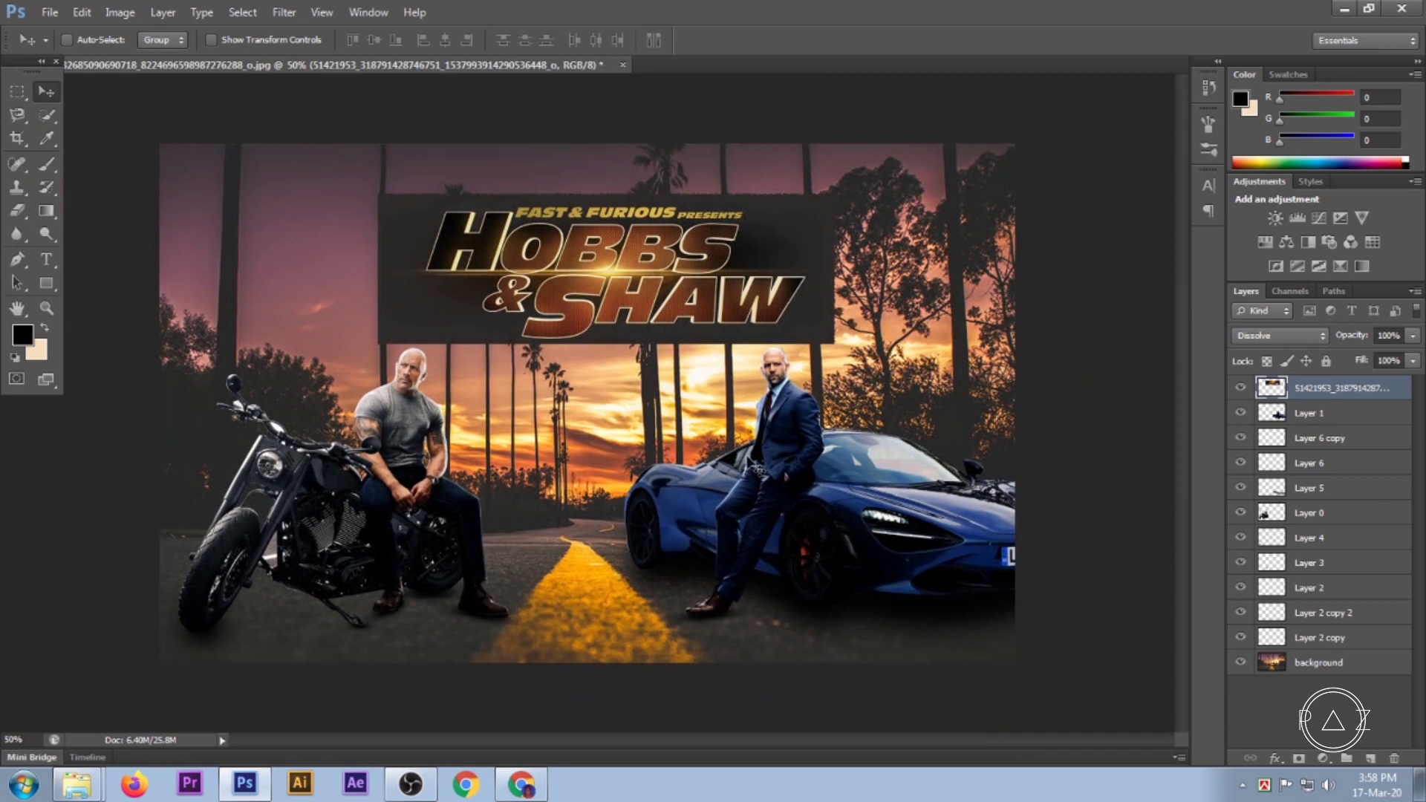
Erase the dark banner box behind the HOBBS & SHAW lettering using the Magic Eraser.
ctrl+click(598, 264)
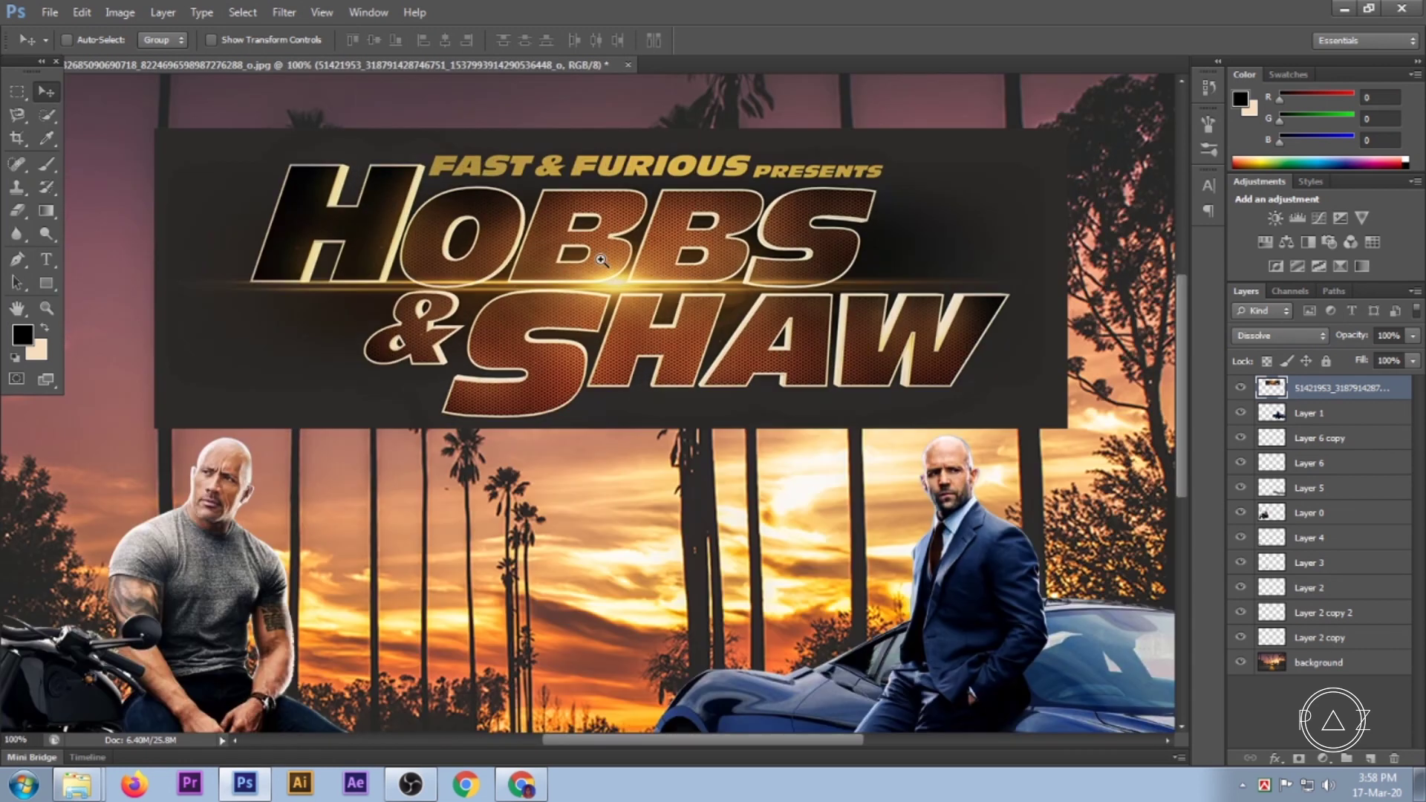
alt+click(660, 319)
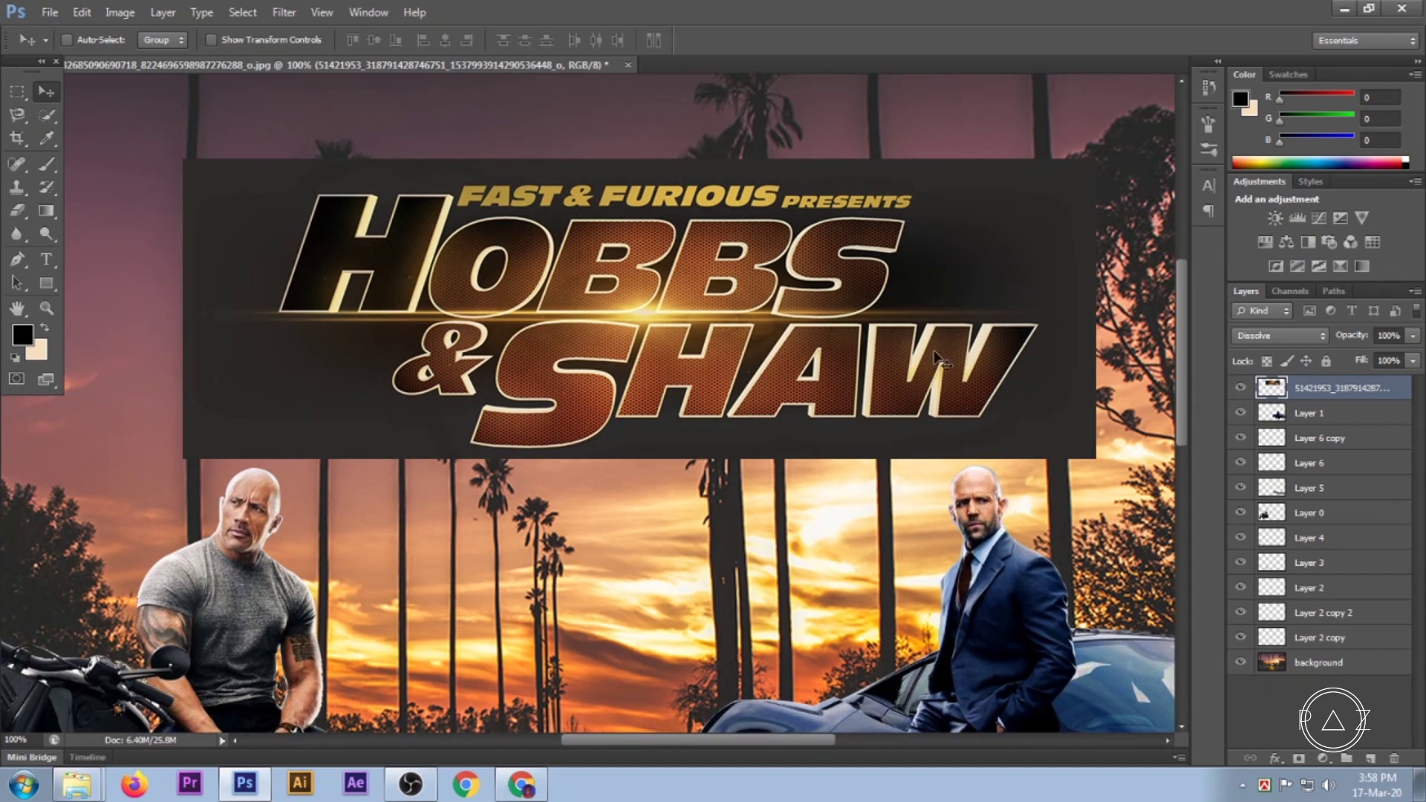
ctrl+click(886, 341)
alt+click(883, 335)
right_click(17, 215)
click(119, 248)
click(302, 391)
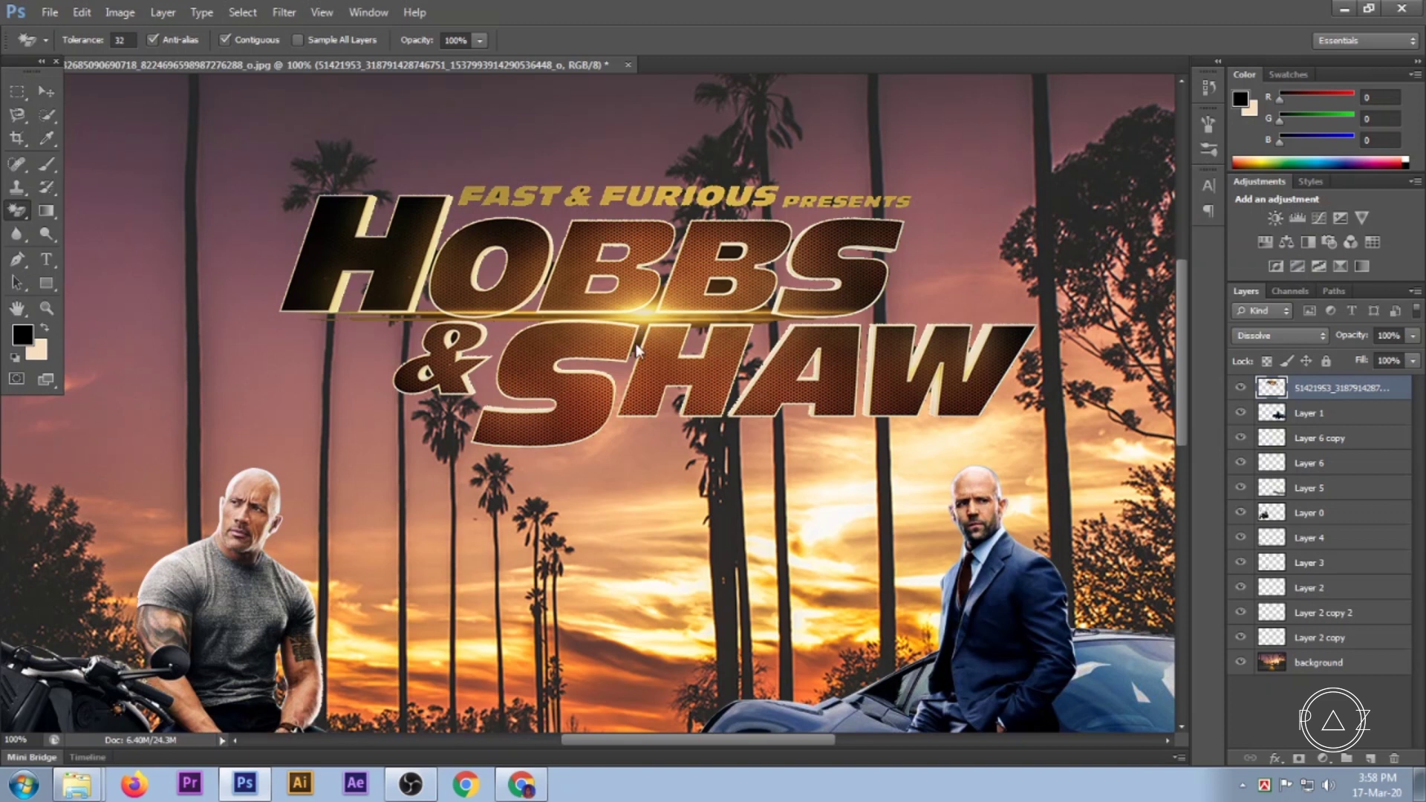
click(47, 91)
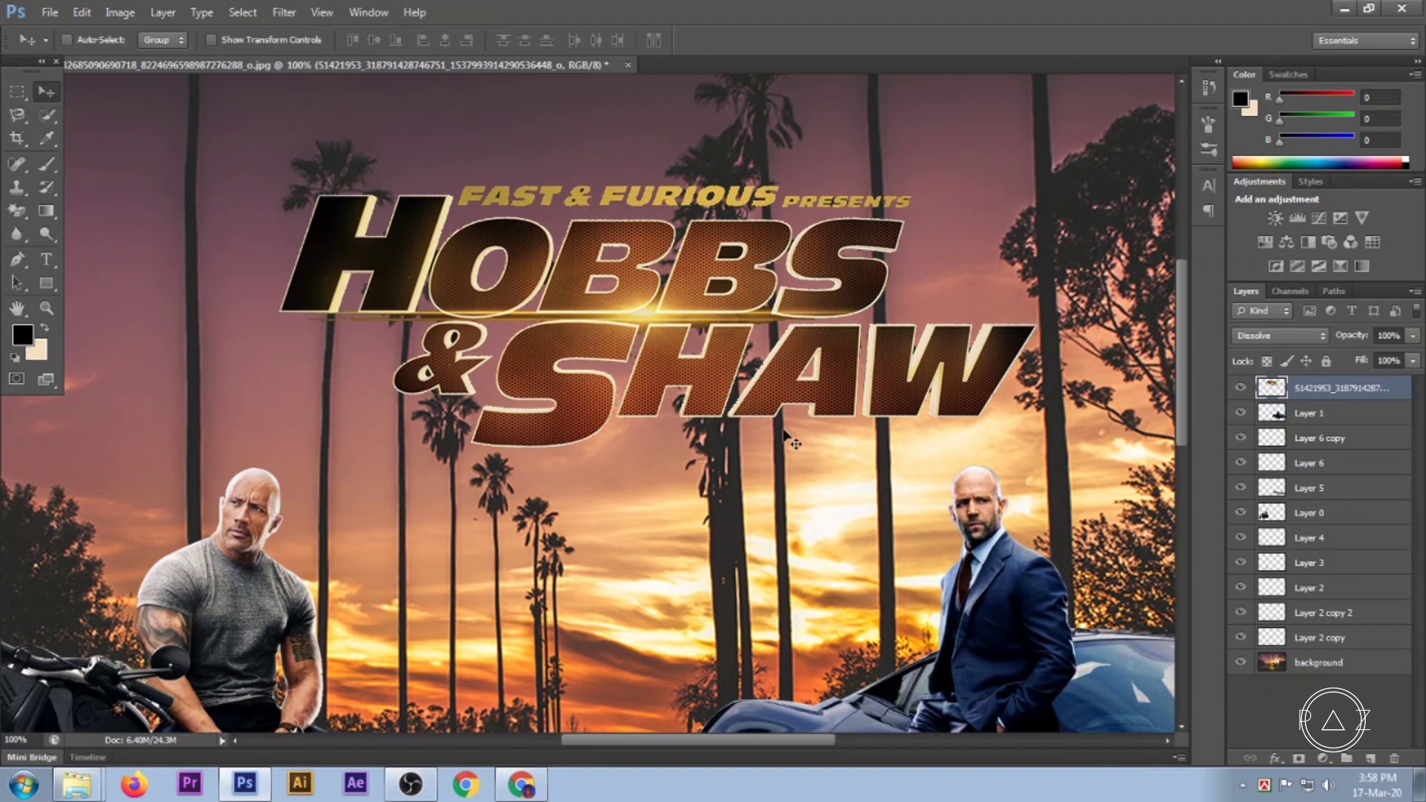
key(ctrl+minus)
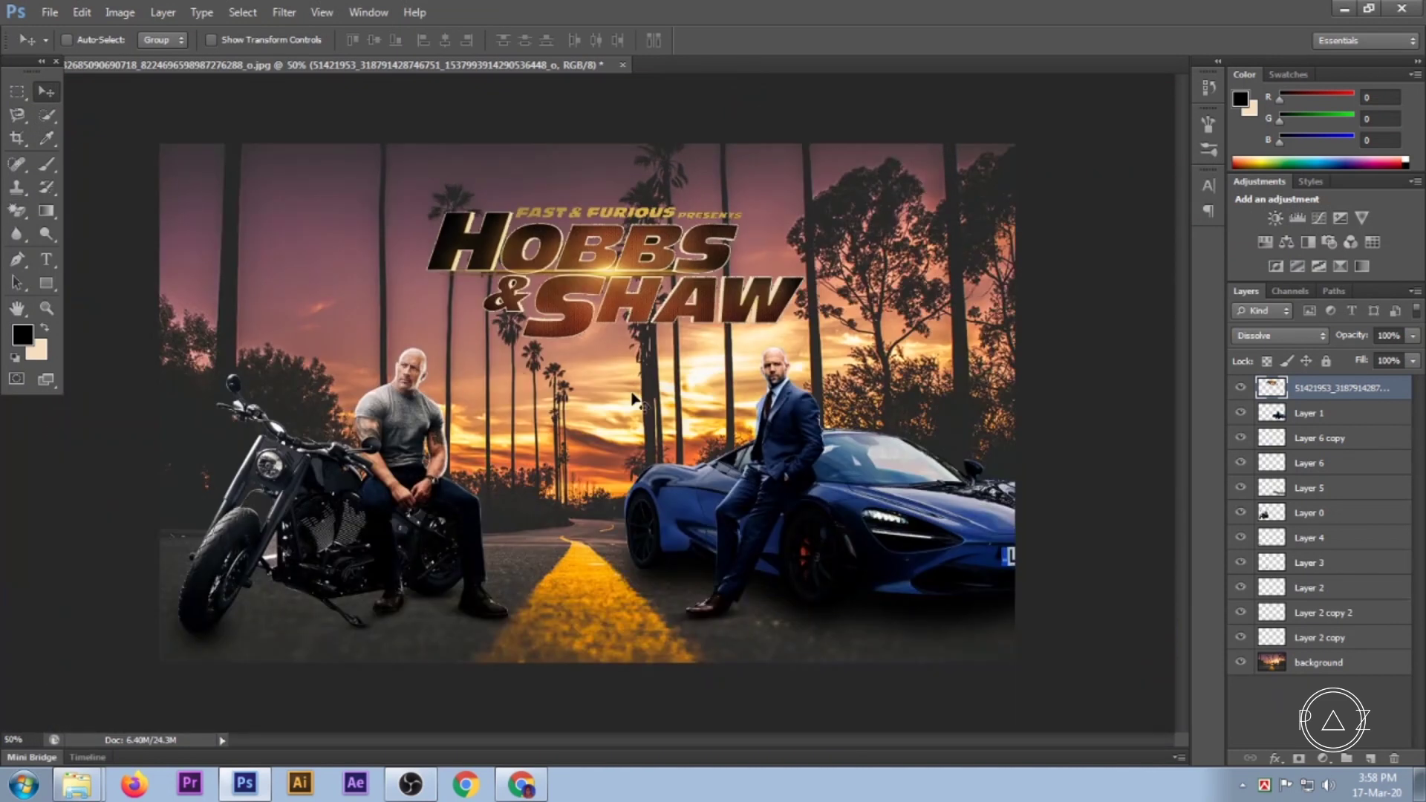
Mask the title layer from its pixels and refine the mask with Smooth 20, Feather 3.1.
scroll(732, 297, up, 2)
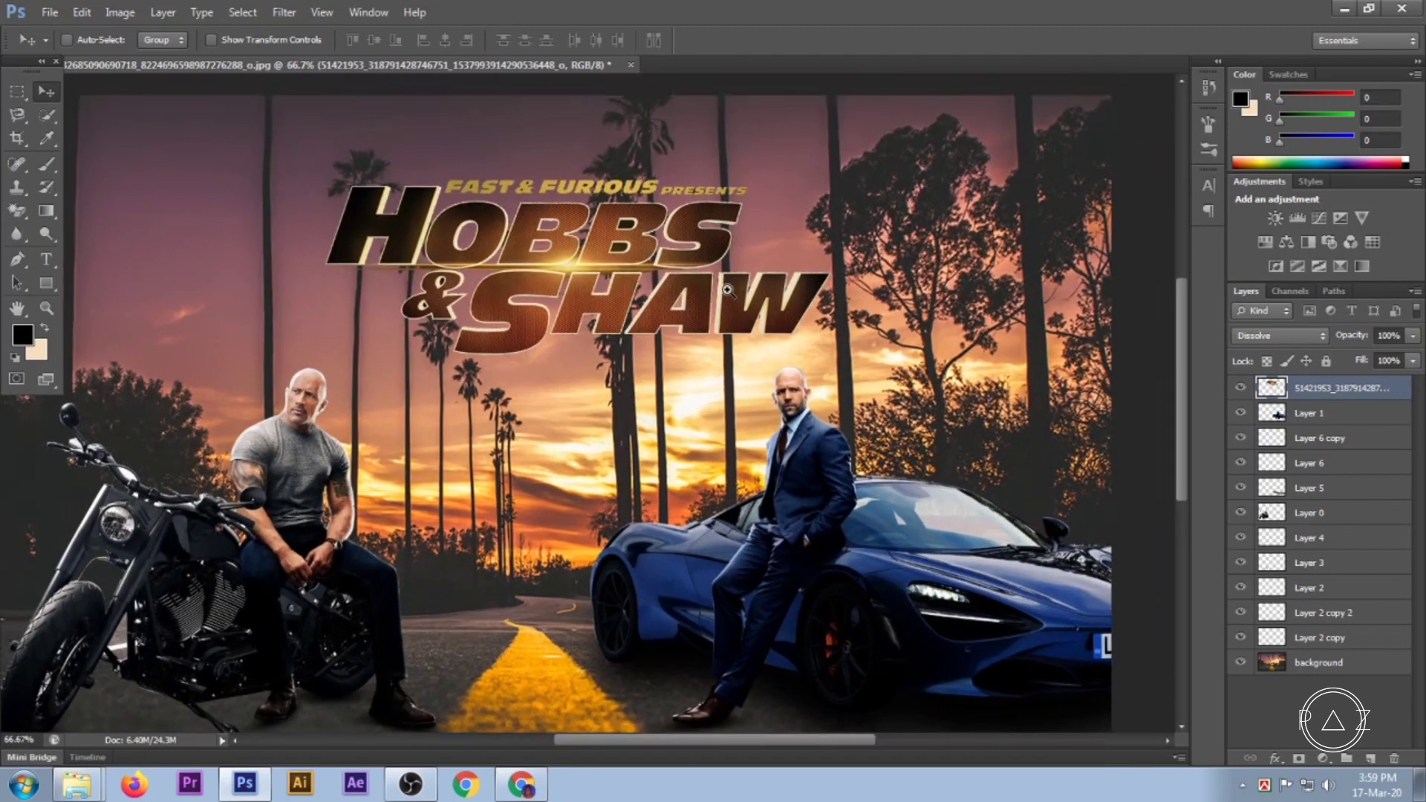
ctrl+click(1271, 388)
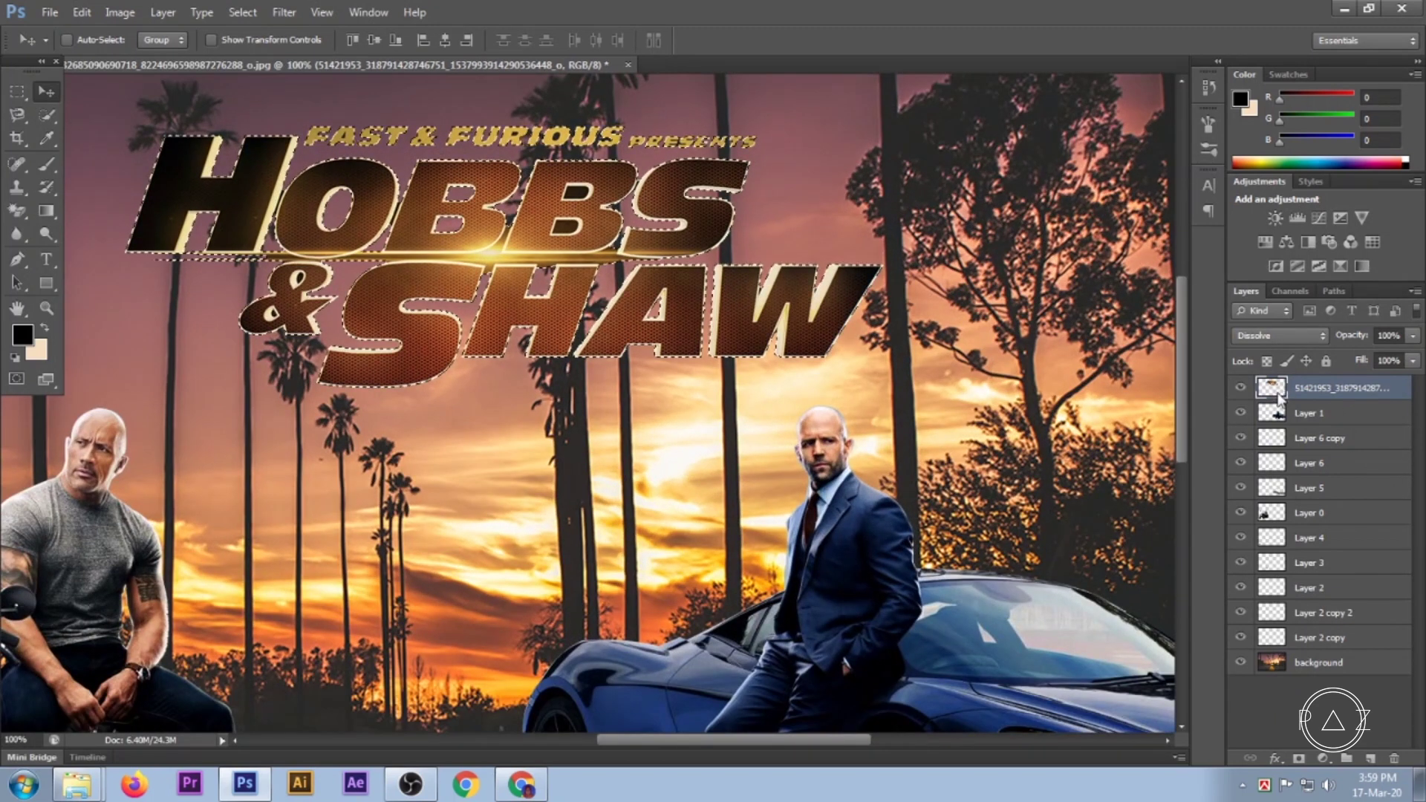
click(1300, 759)
right_click(1318, 393)
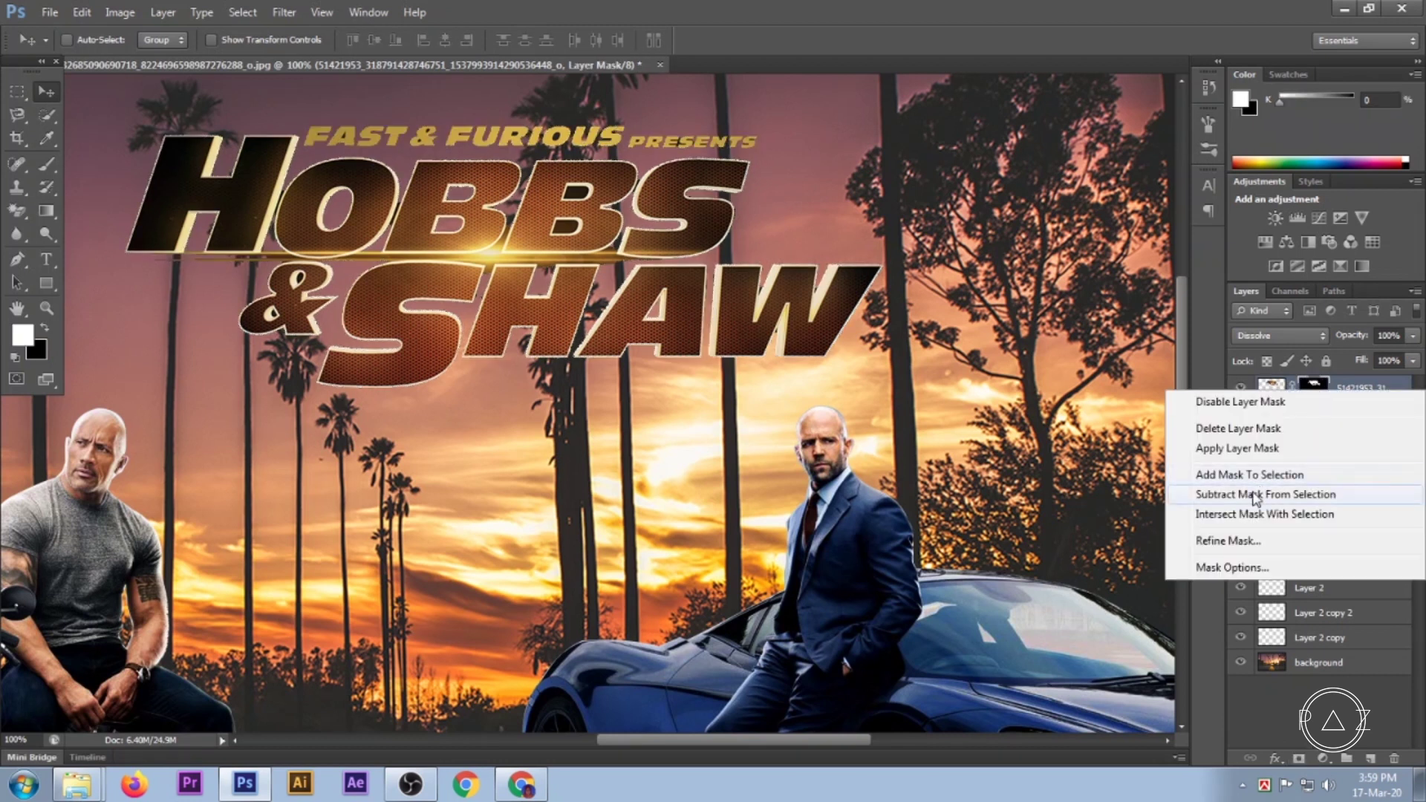
click(1239, 548)
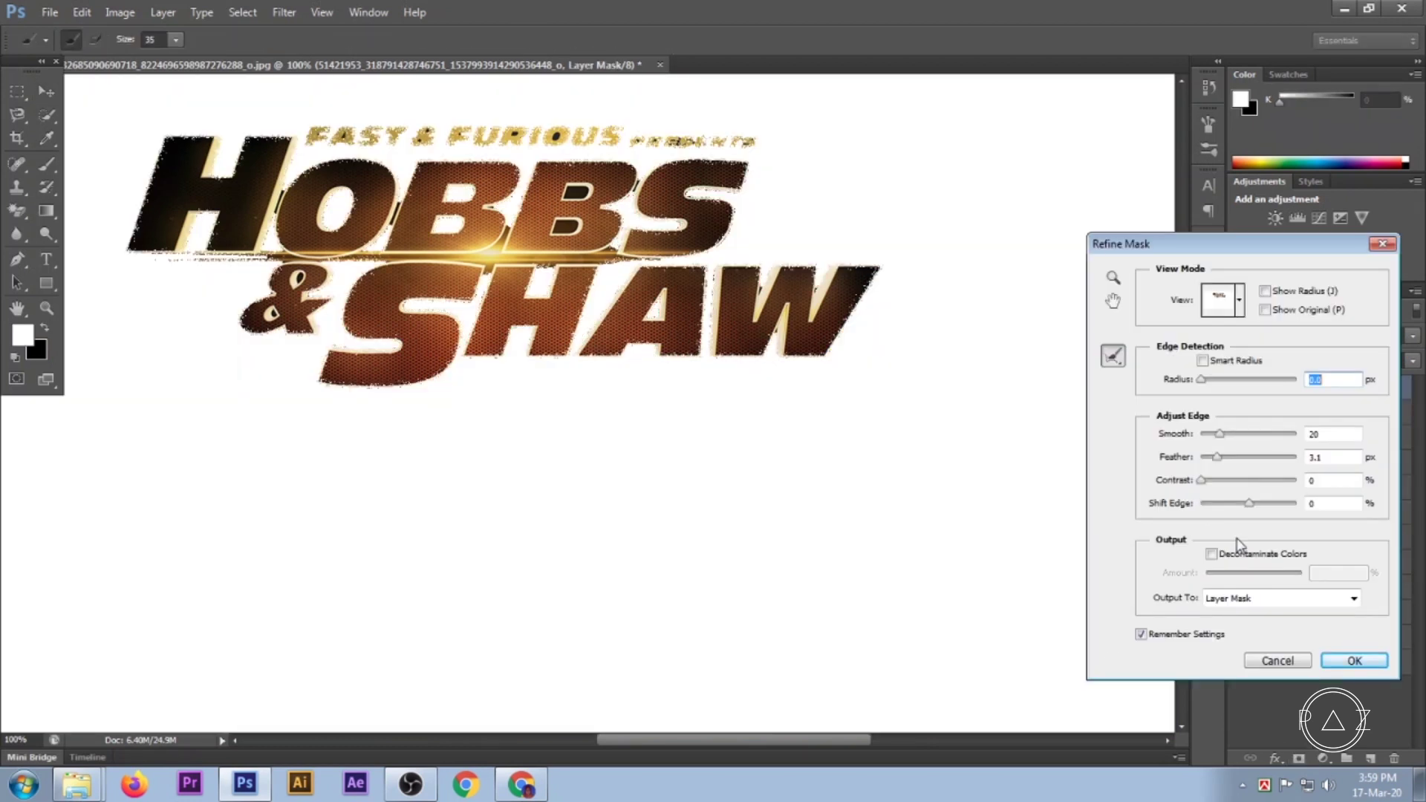
click(1337, 661)
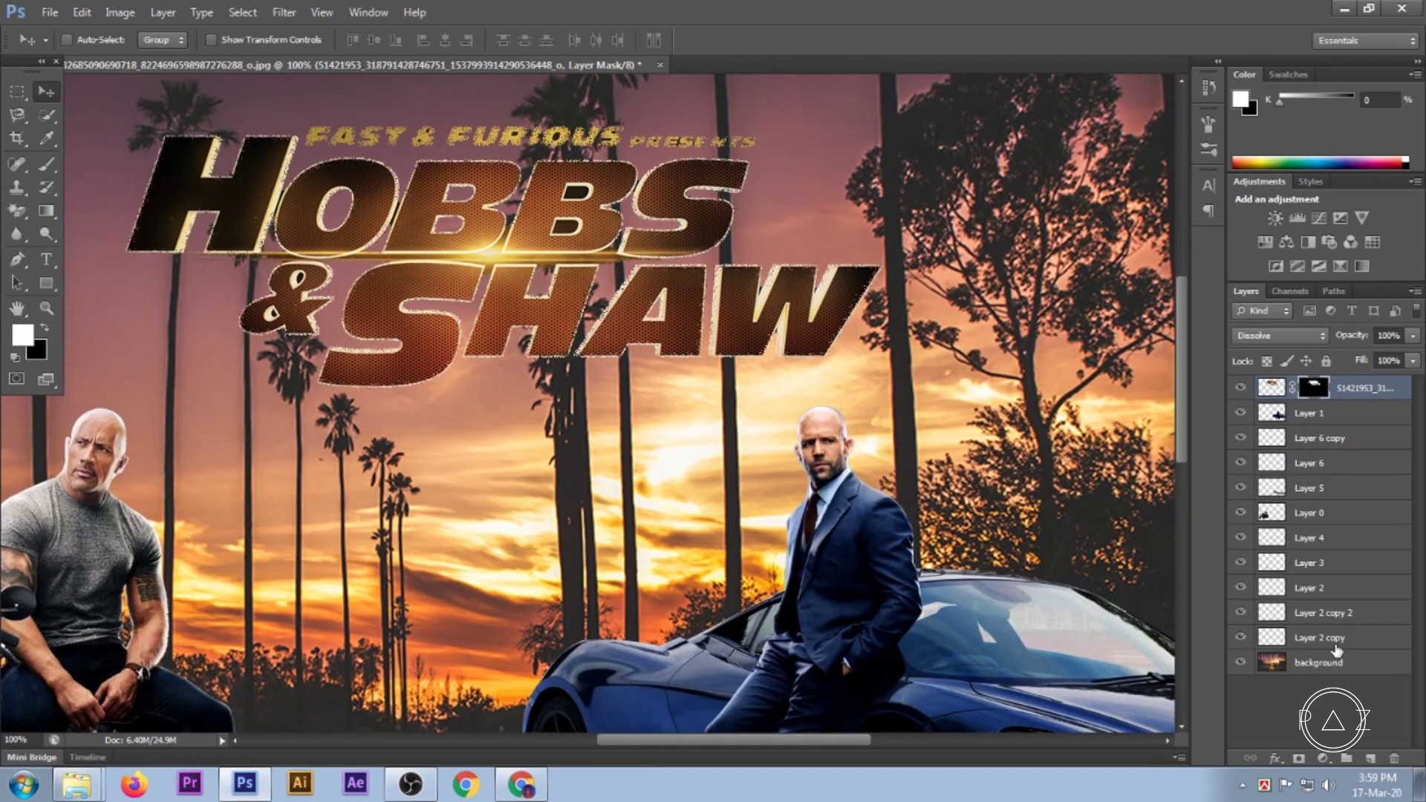
key(ctrl+d)
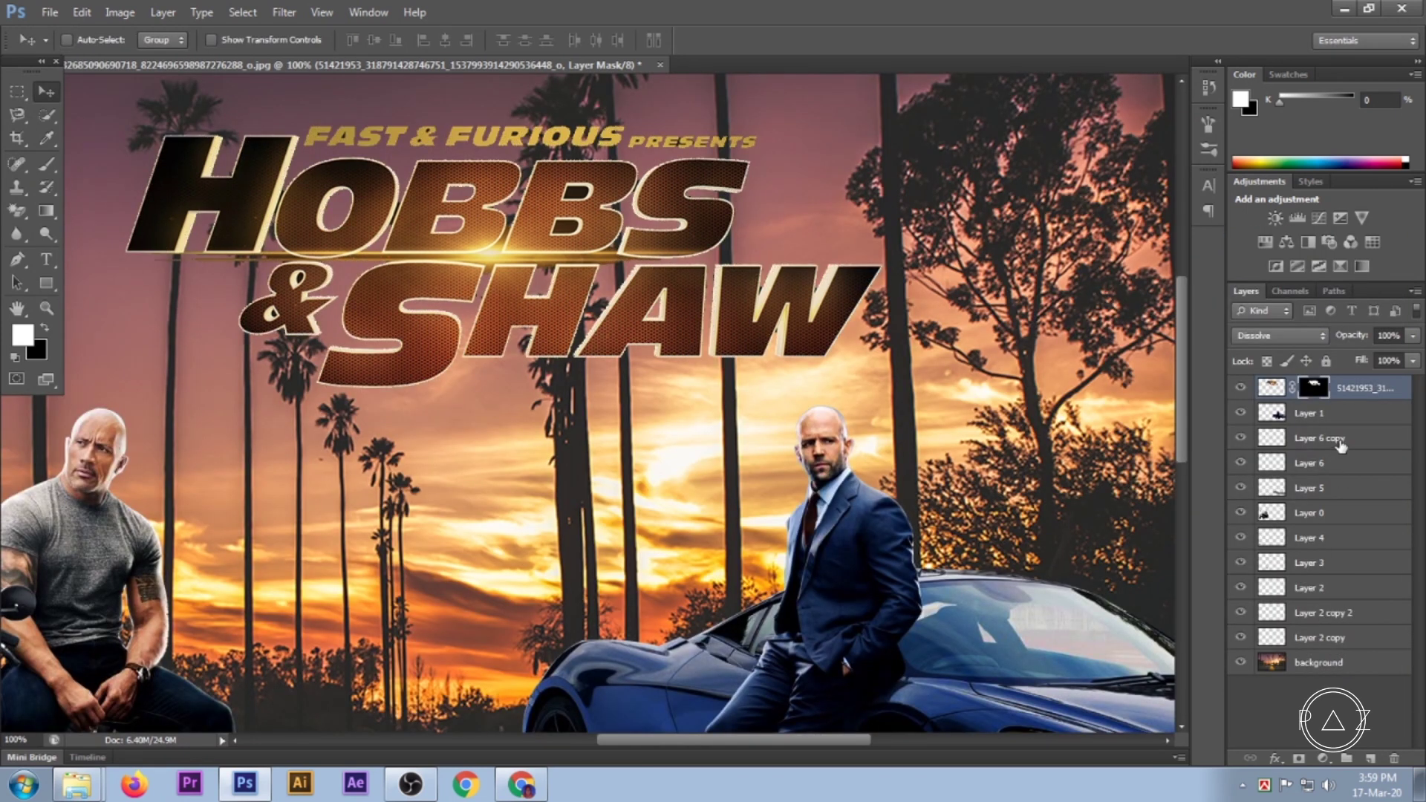
Apply the title's layer mask permanently to the layer.
right_click(1314, 399)
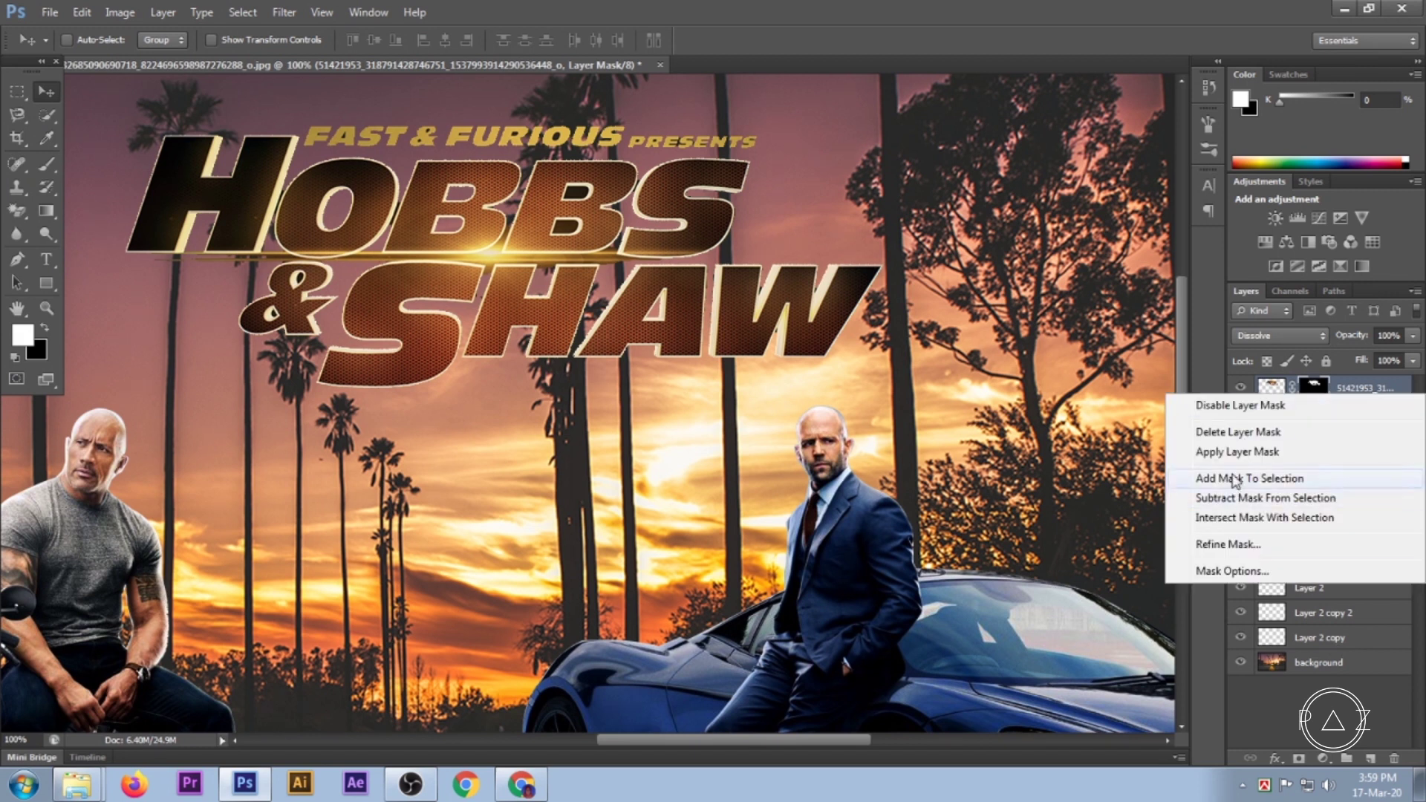
click(1239, 451)
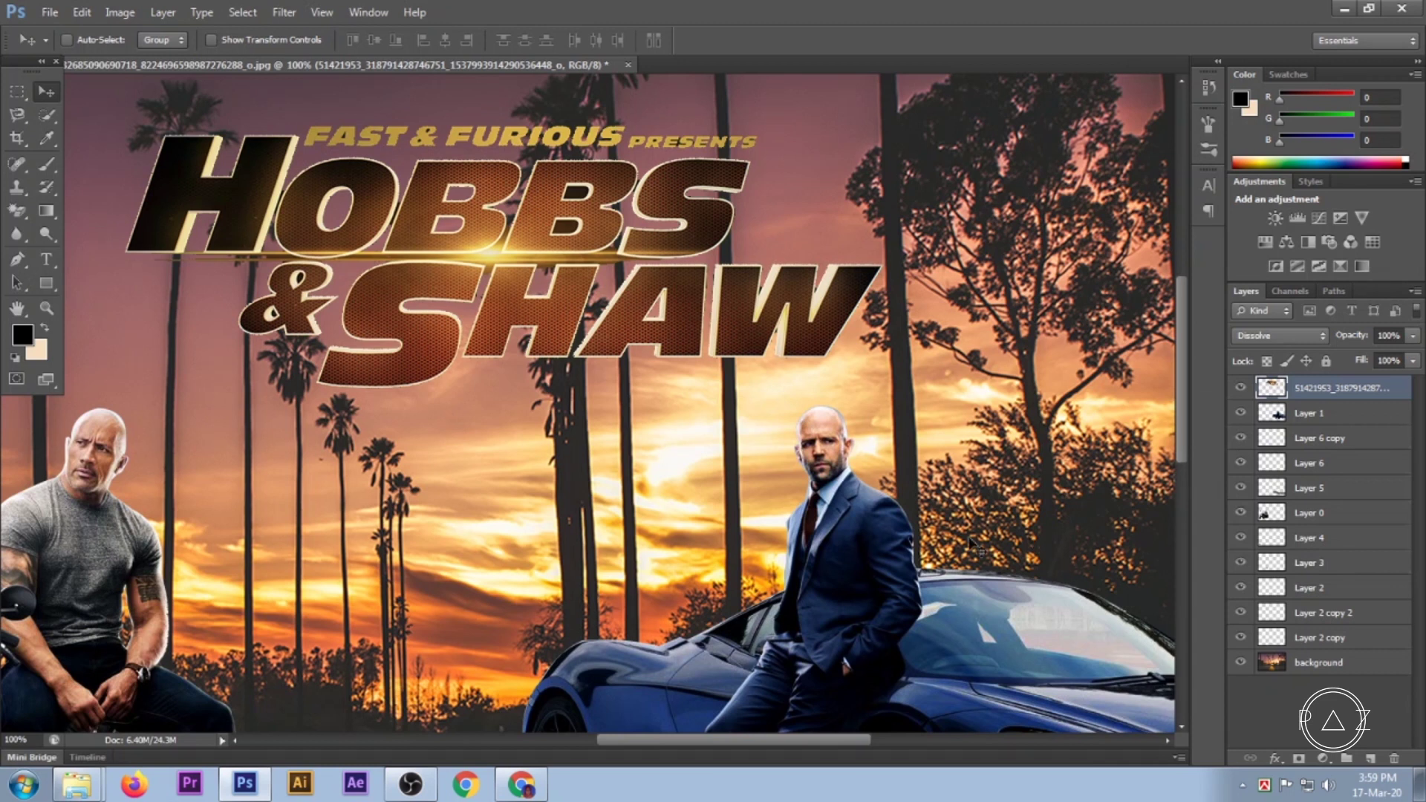
ctrl+alt+click(859, 496)
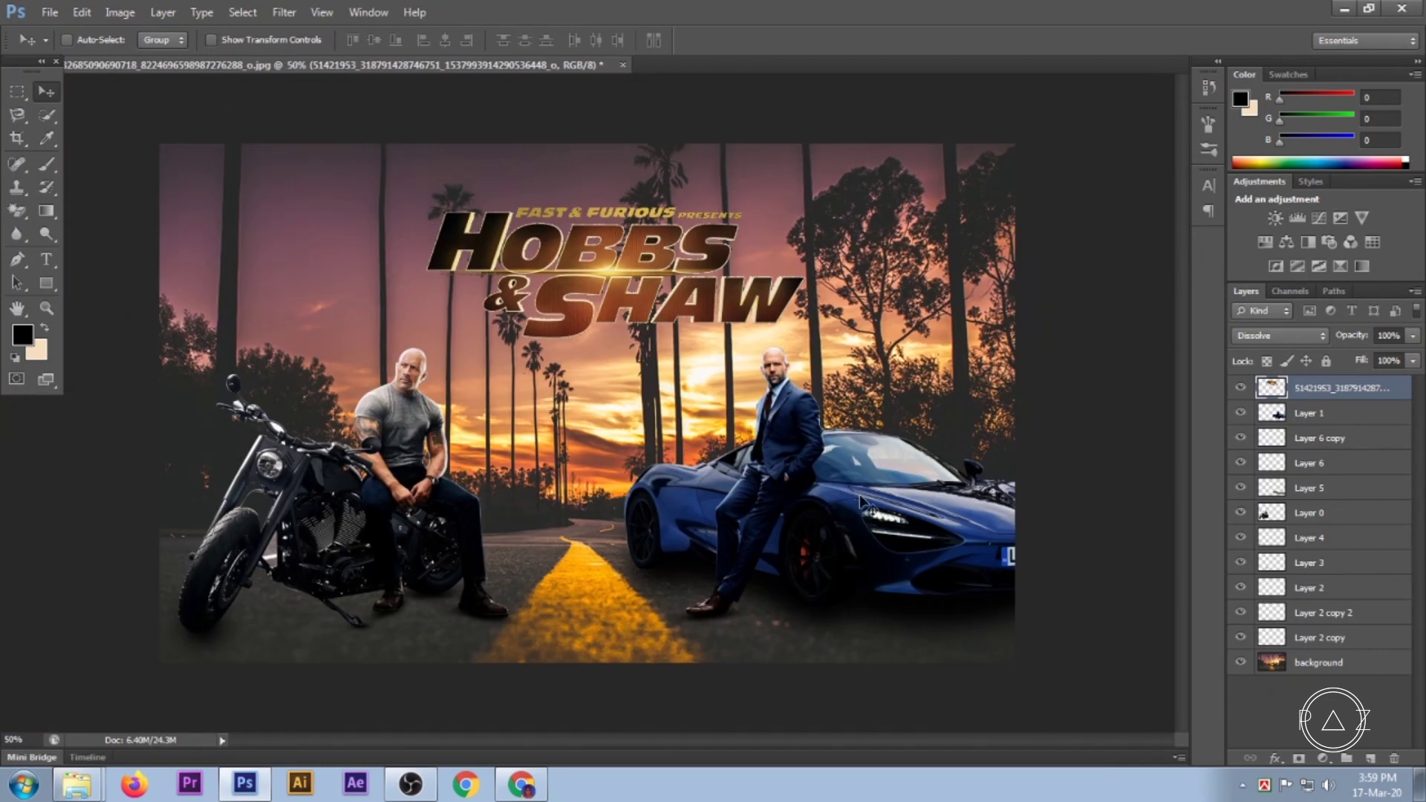
Centre the title horizontally against the Background layer.
ctrl+click(1322, 663)
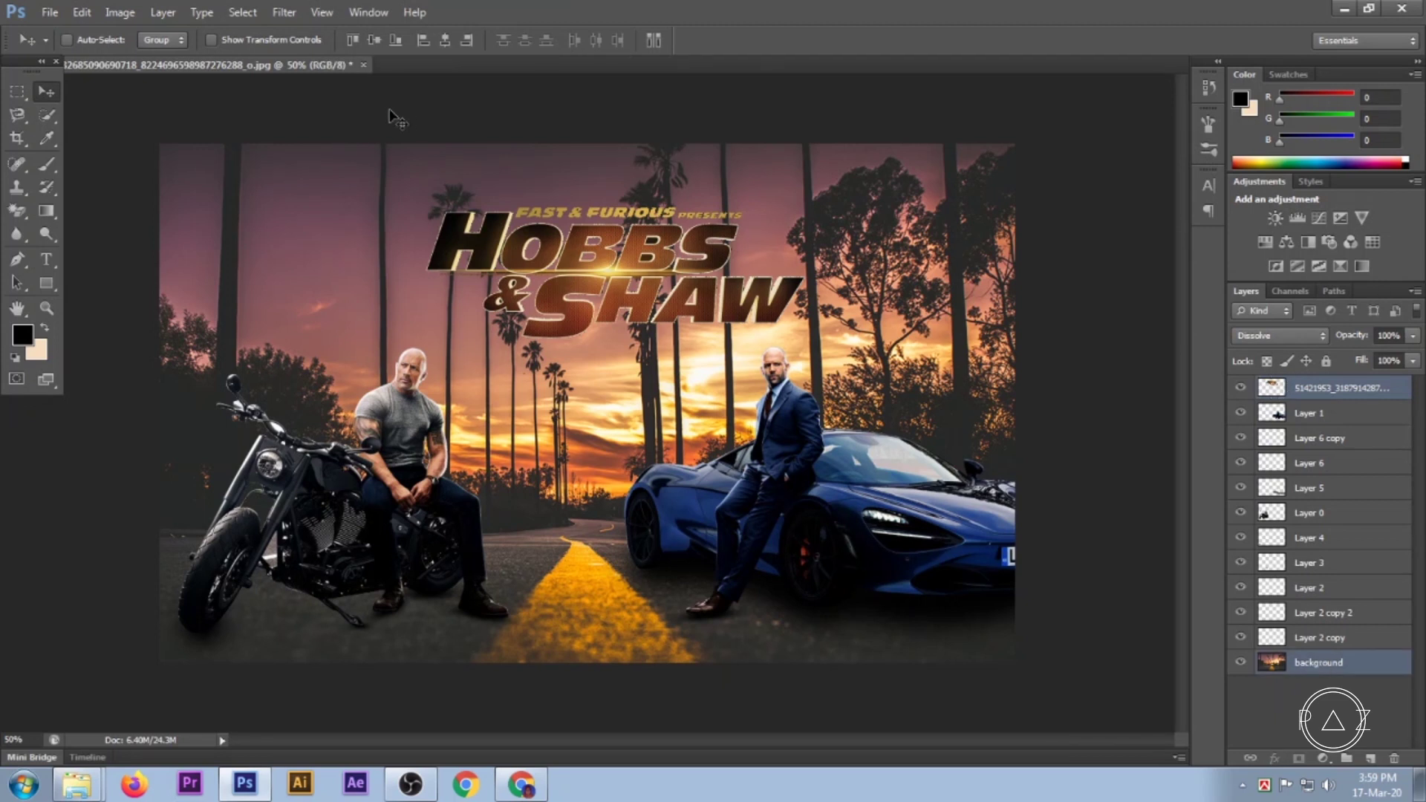
click(439, 40)
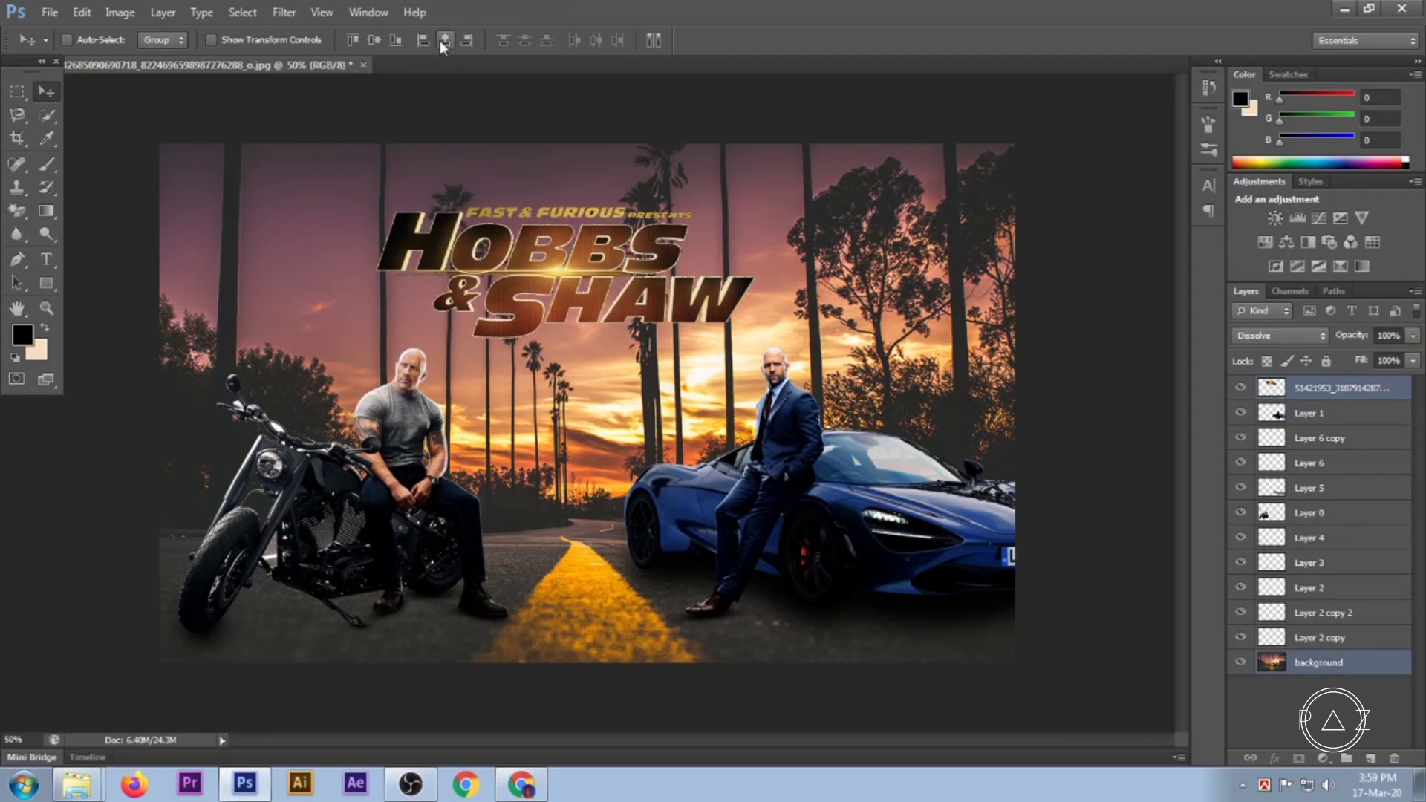
click(1333, 396)
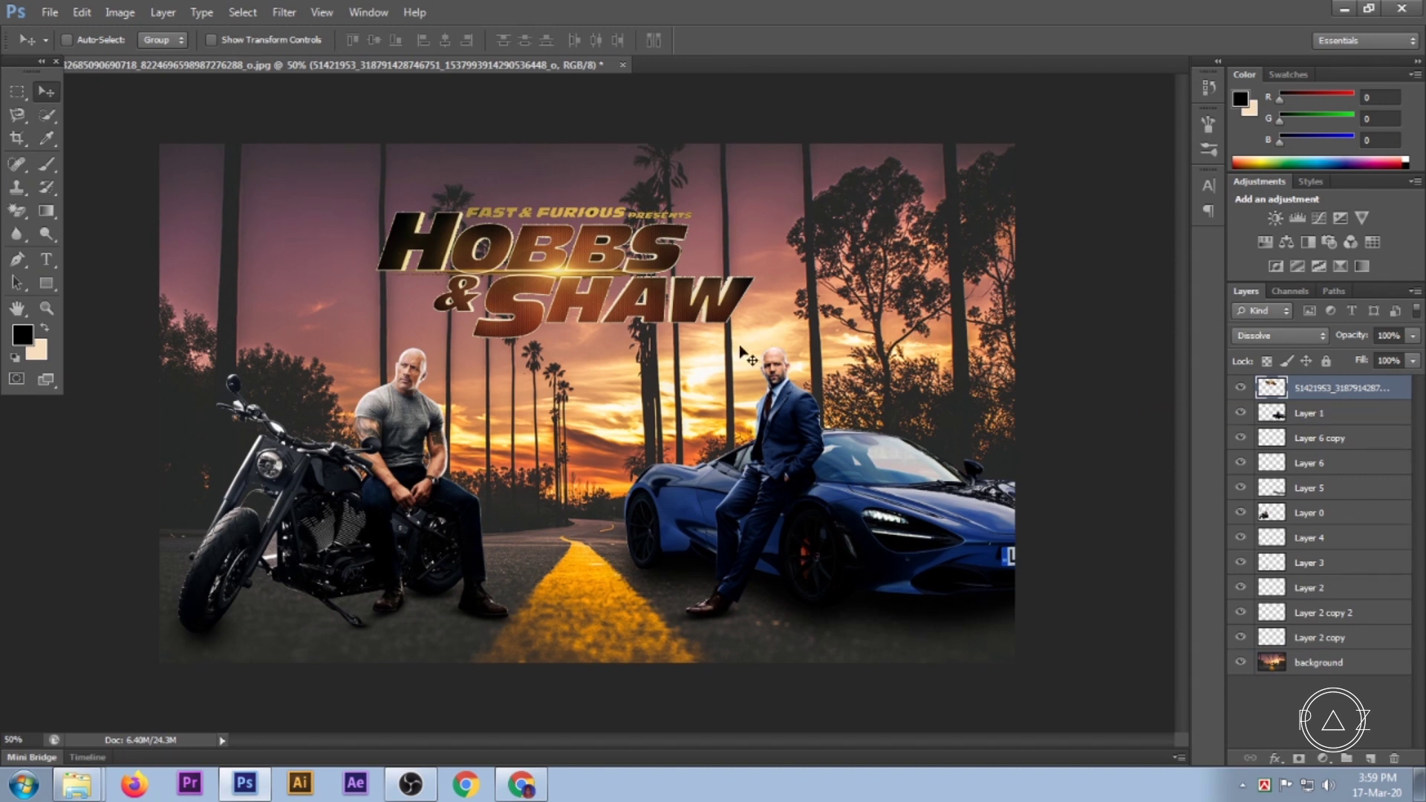
Clear the two dark holes inside the second B with the Magic Eraser.
scroll(607, 258, up, 3)
scroll(608, 259, up, 1)
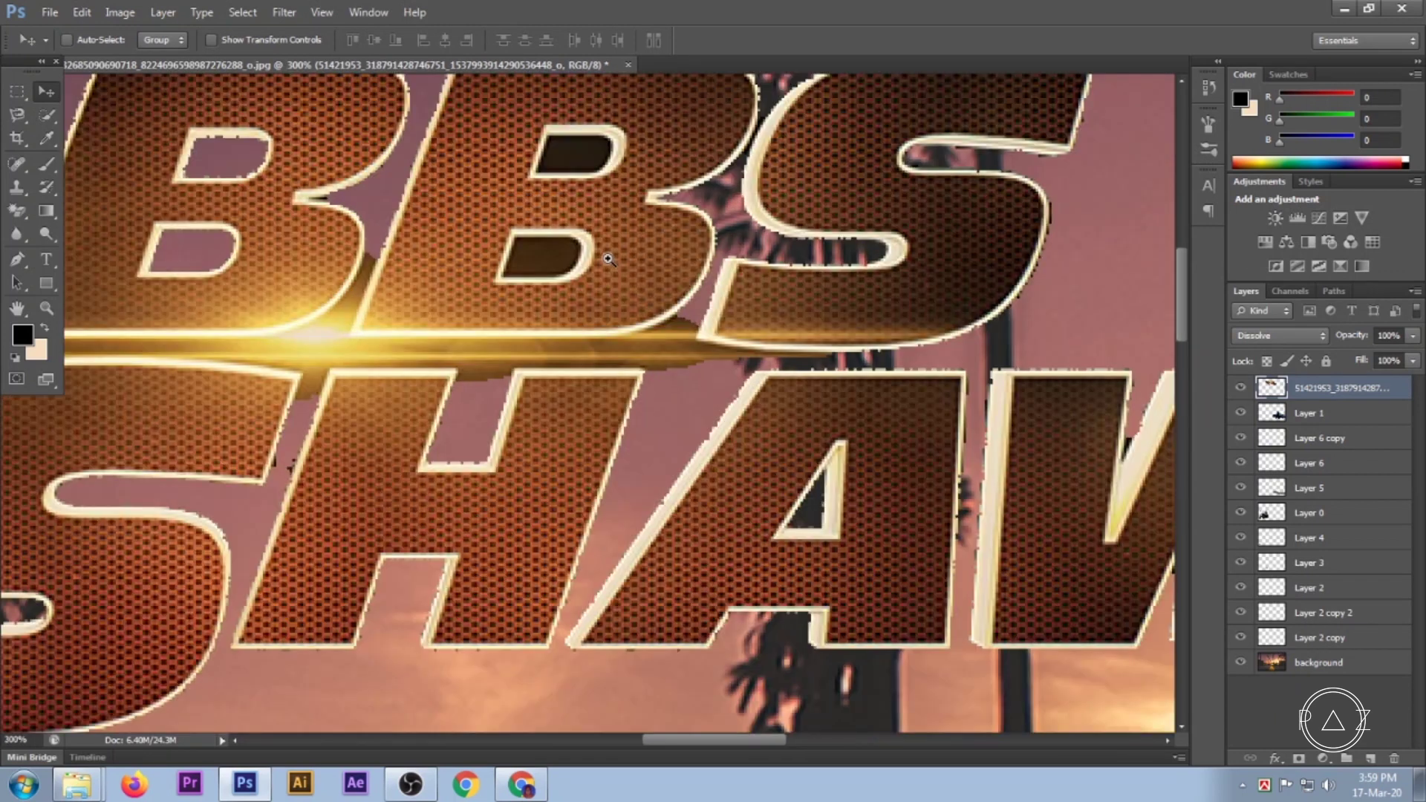
scroll(608, 259, down, 1)
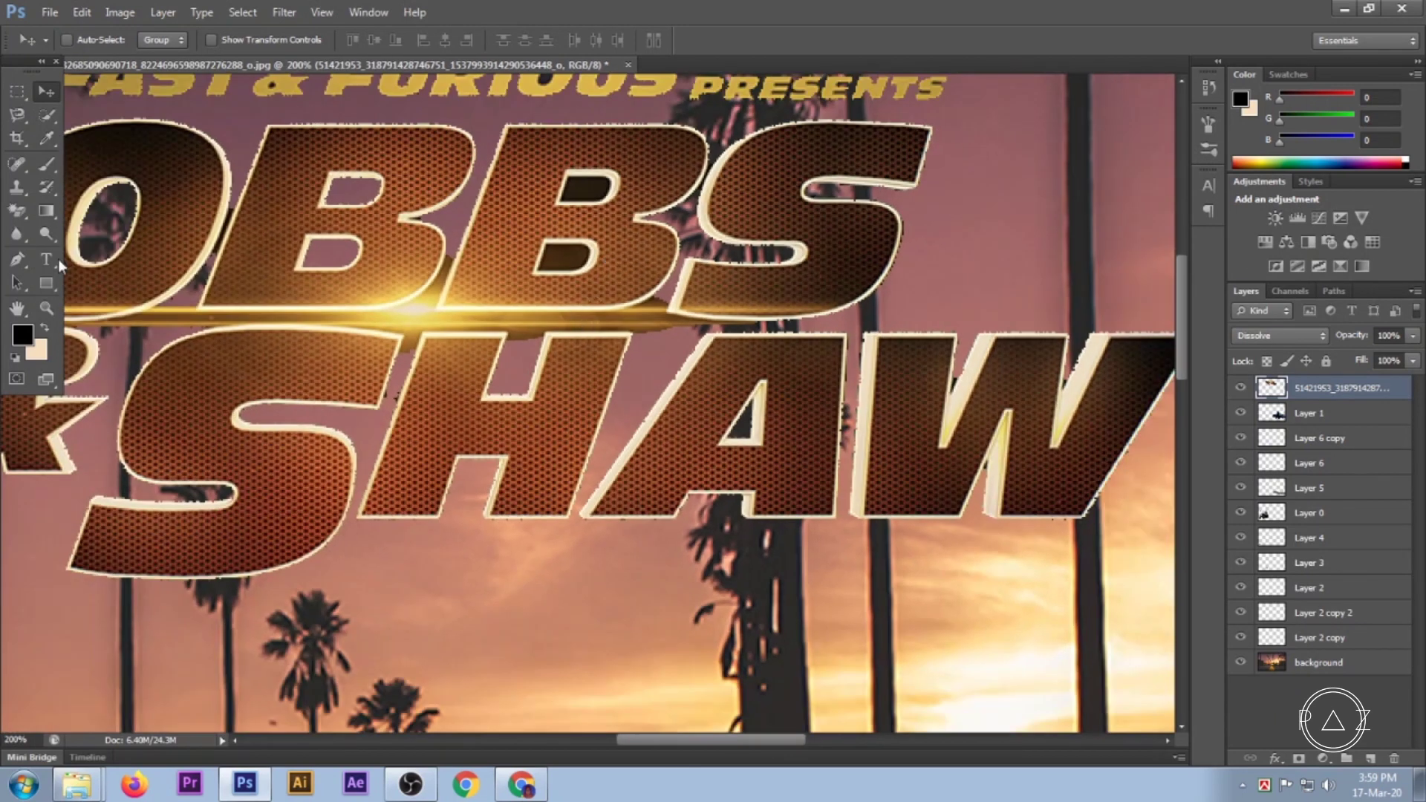
click(16, 211)
click(590, 189)
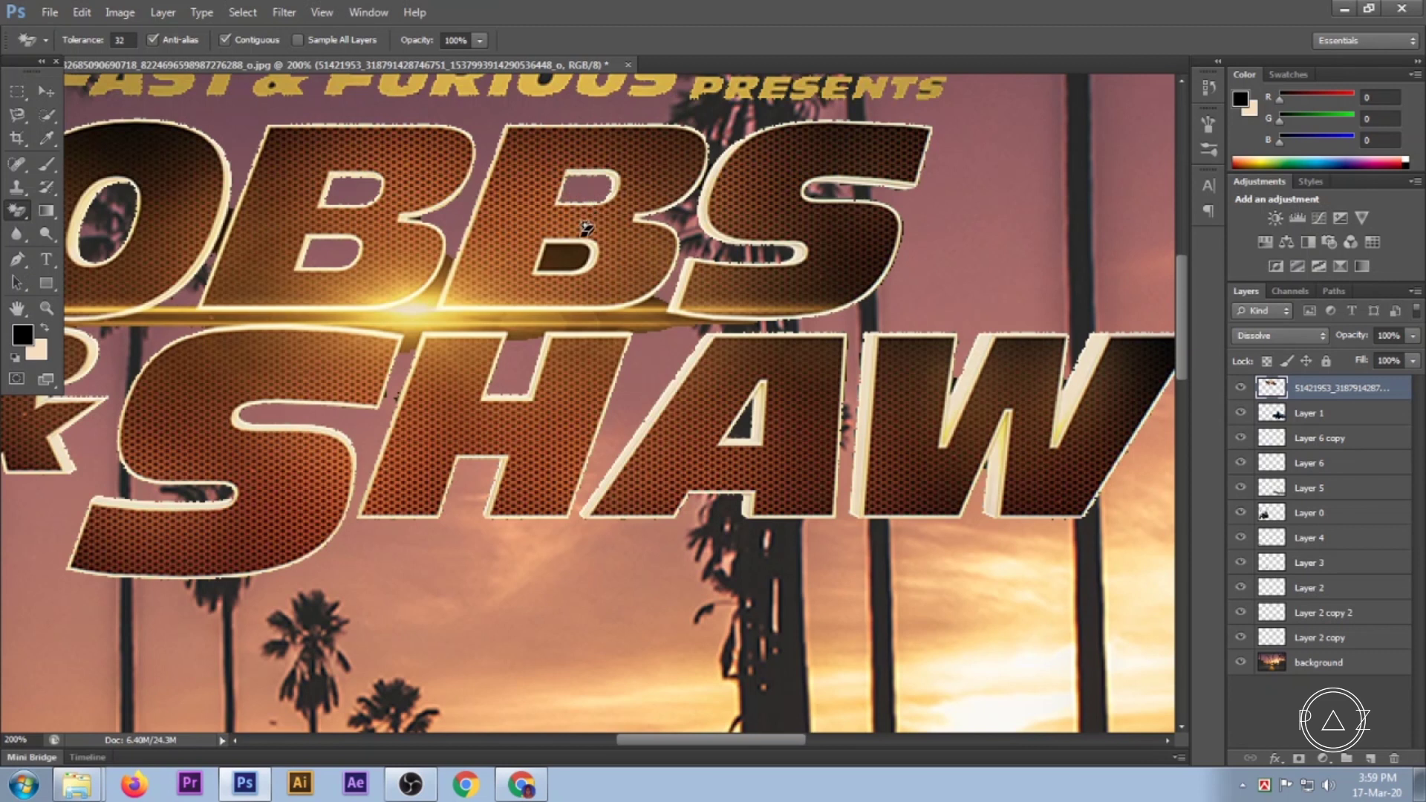
click(572, 257)
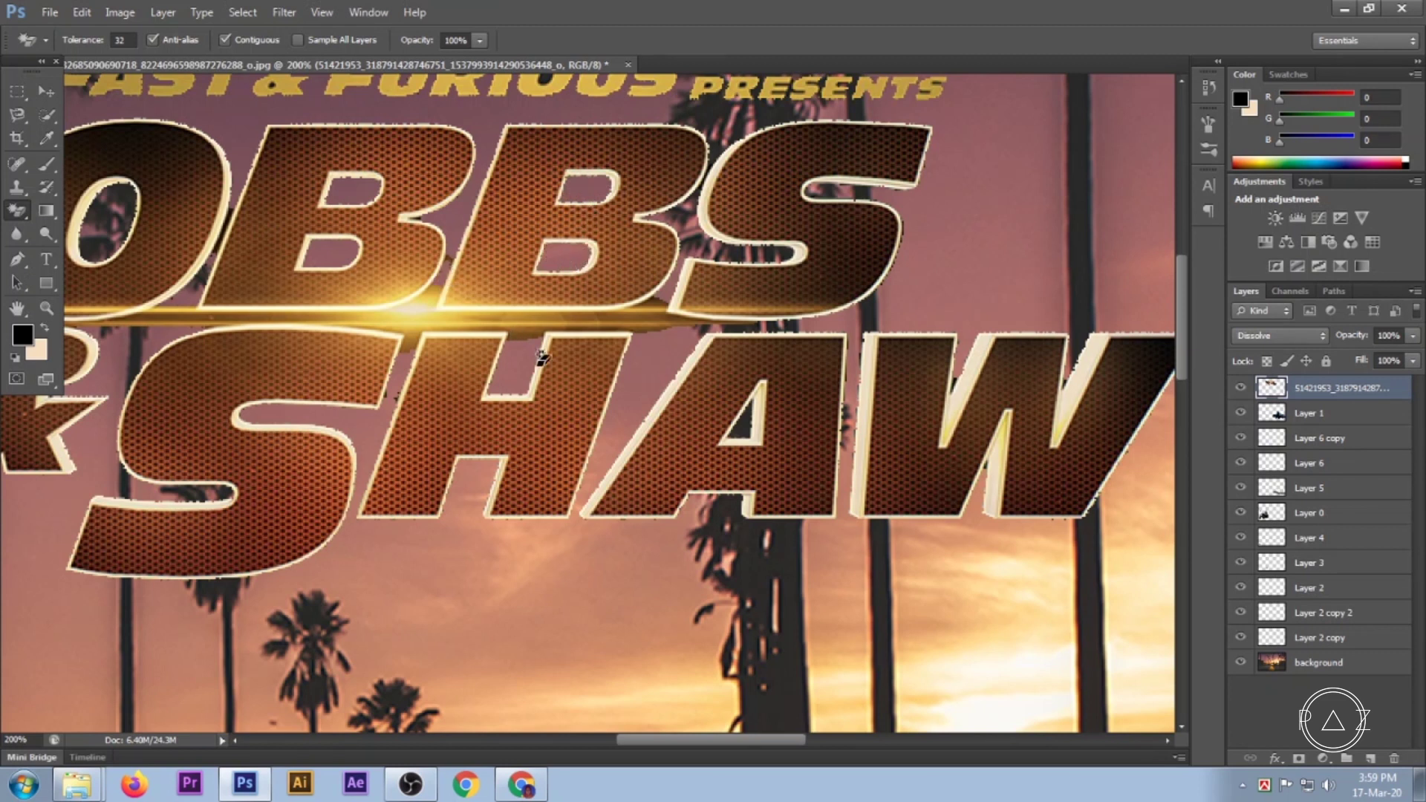
click(43, 93)
scroll(578, 337, down, 2)
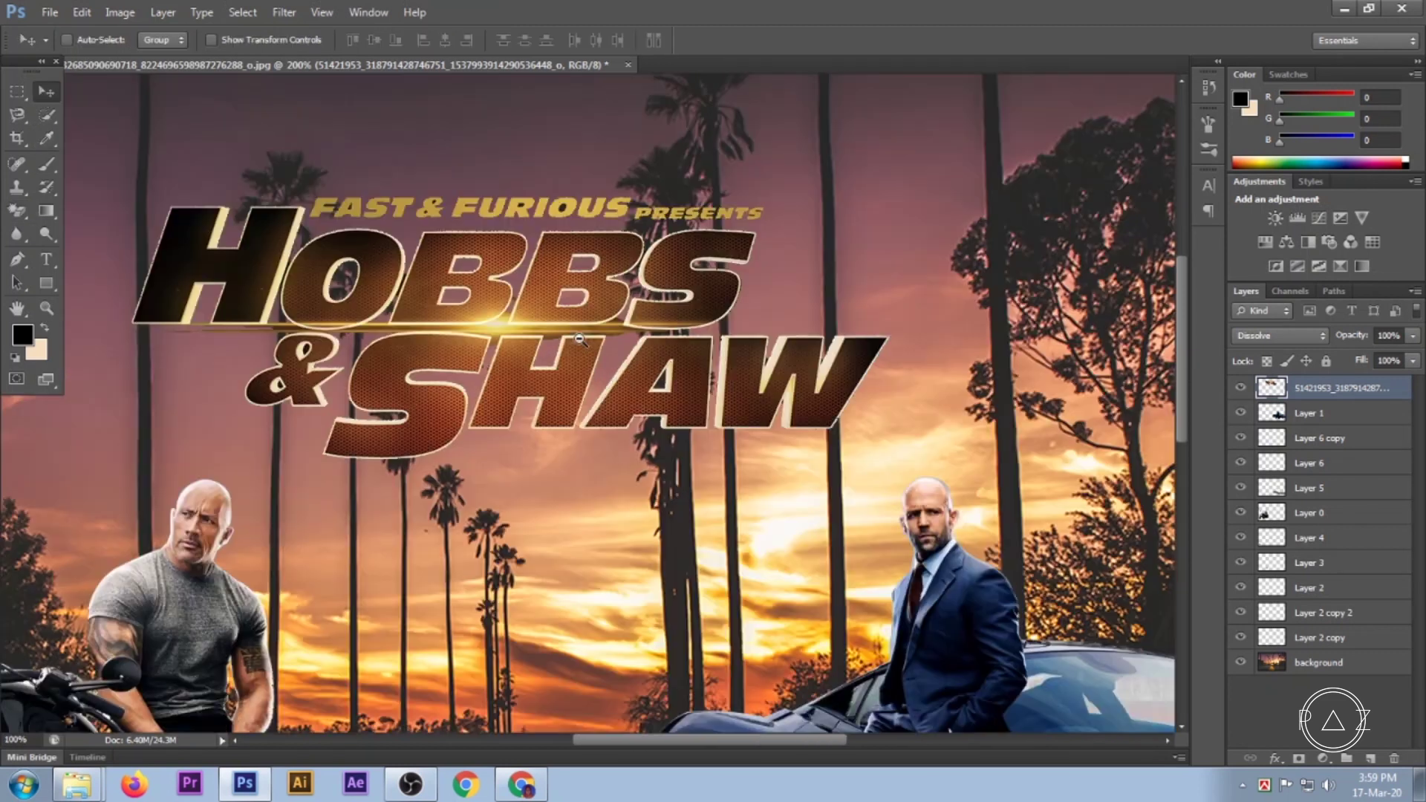
scroll(569, 341, down, 1)
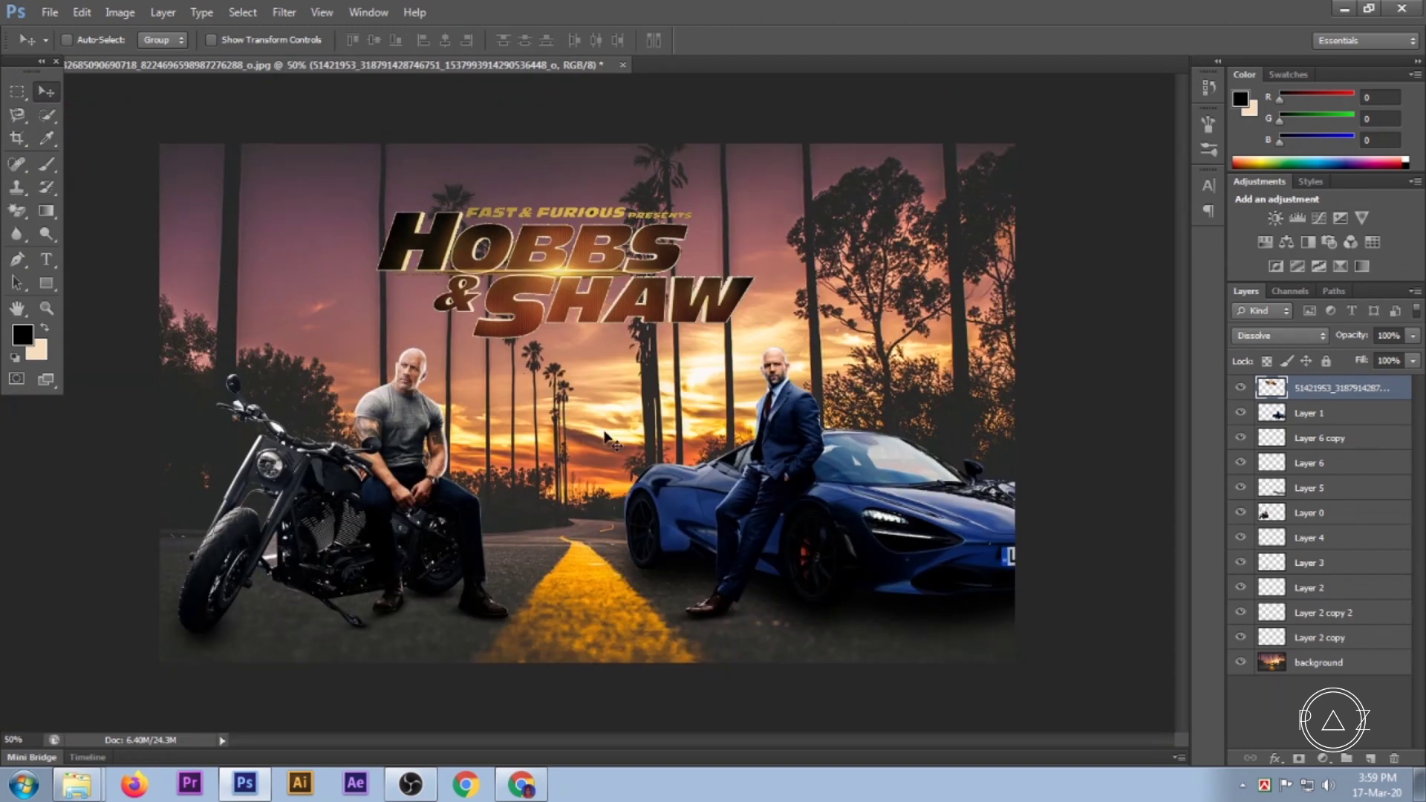
Try Multiply, Lighten, Screen, Vivid Light and Hard Light on the title, settling on Overlay.
click(1267, 335)
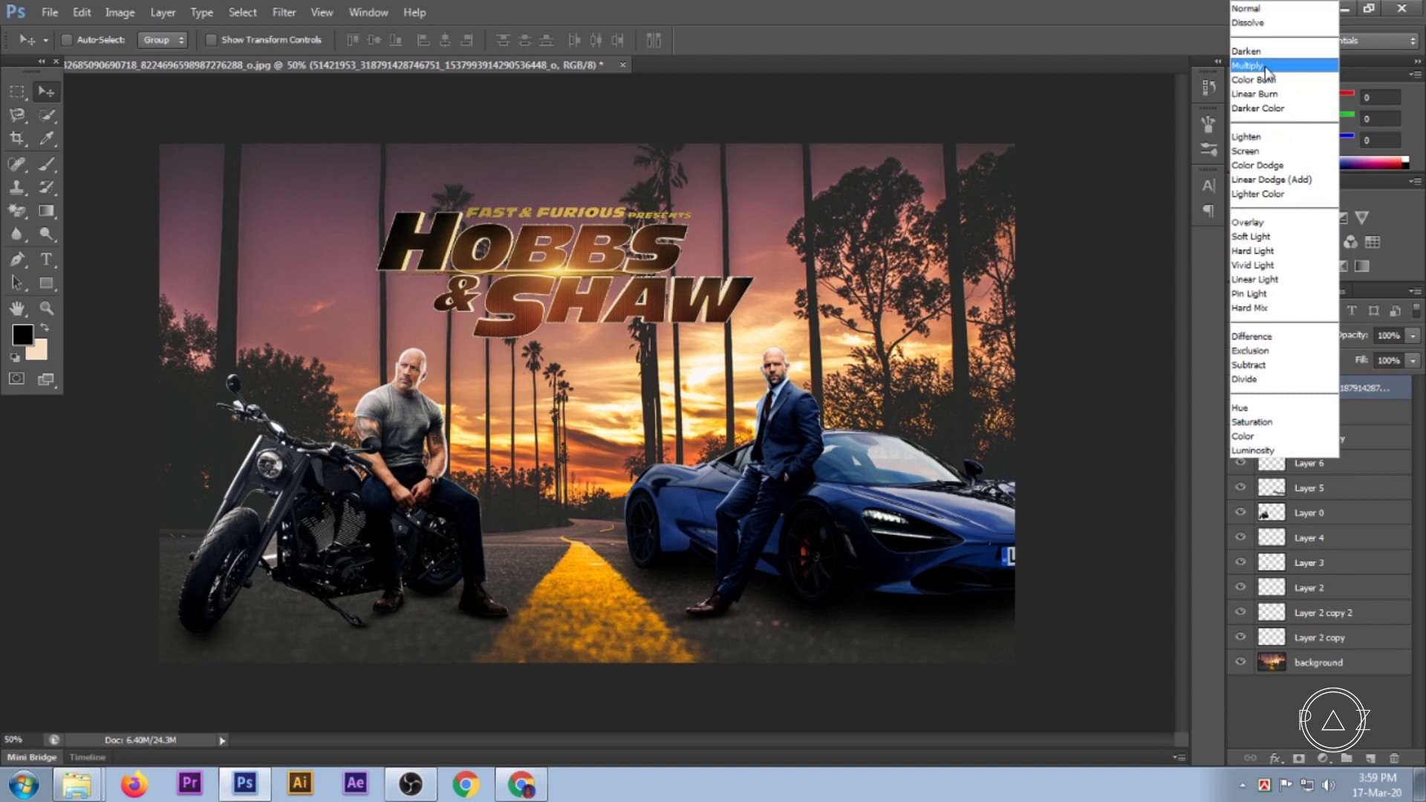
click(1265, 66)
key(Down)
key(Down)
key(Down)
key(Down)
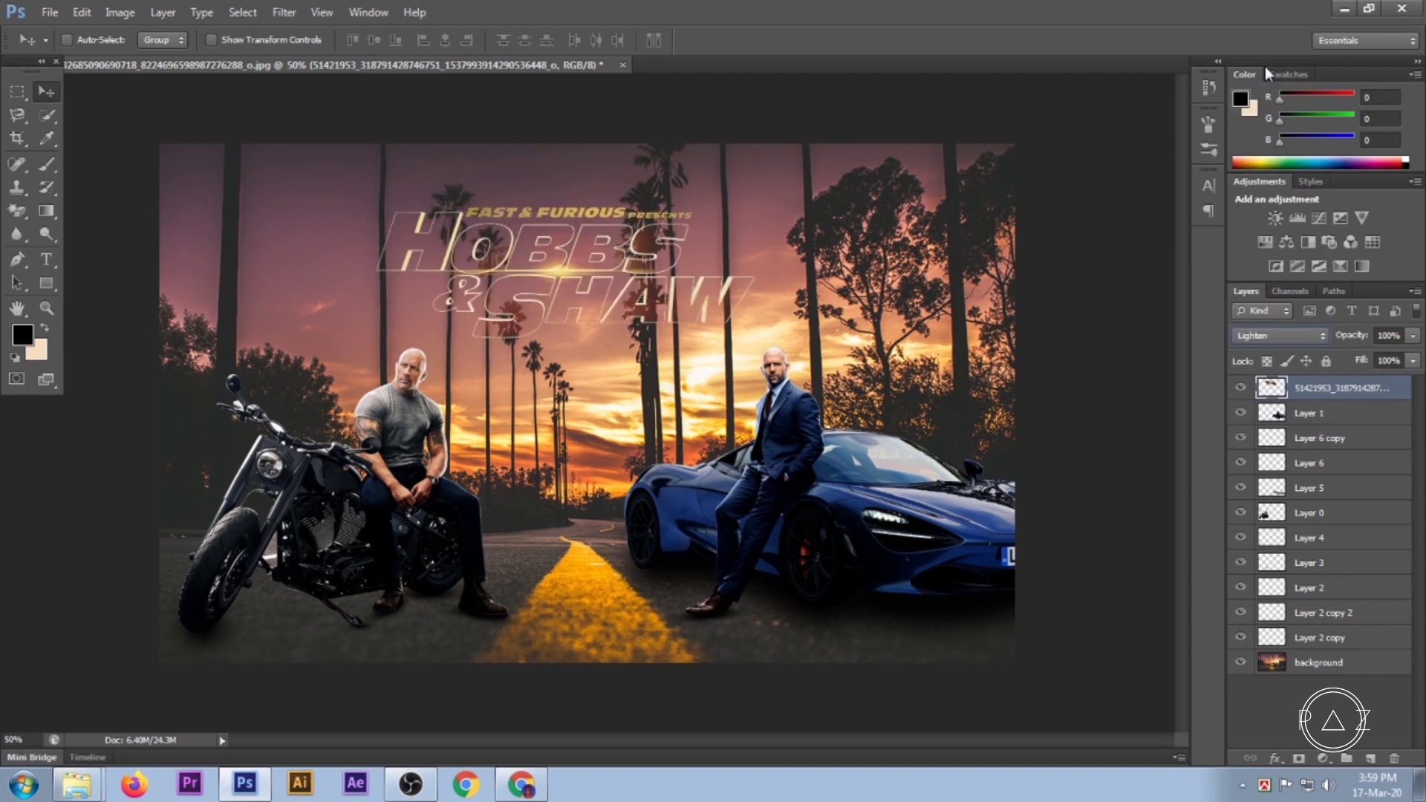
key(Down)
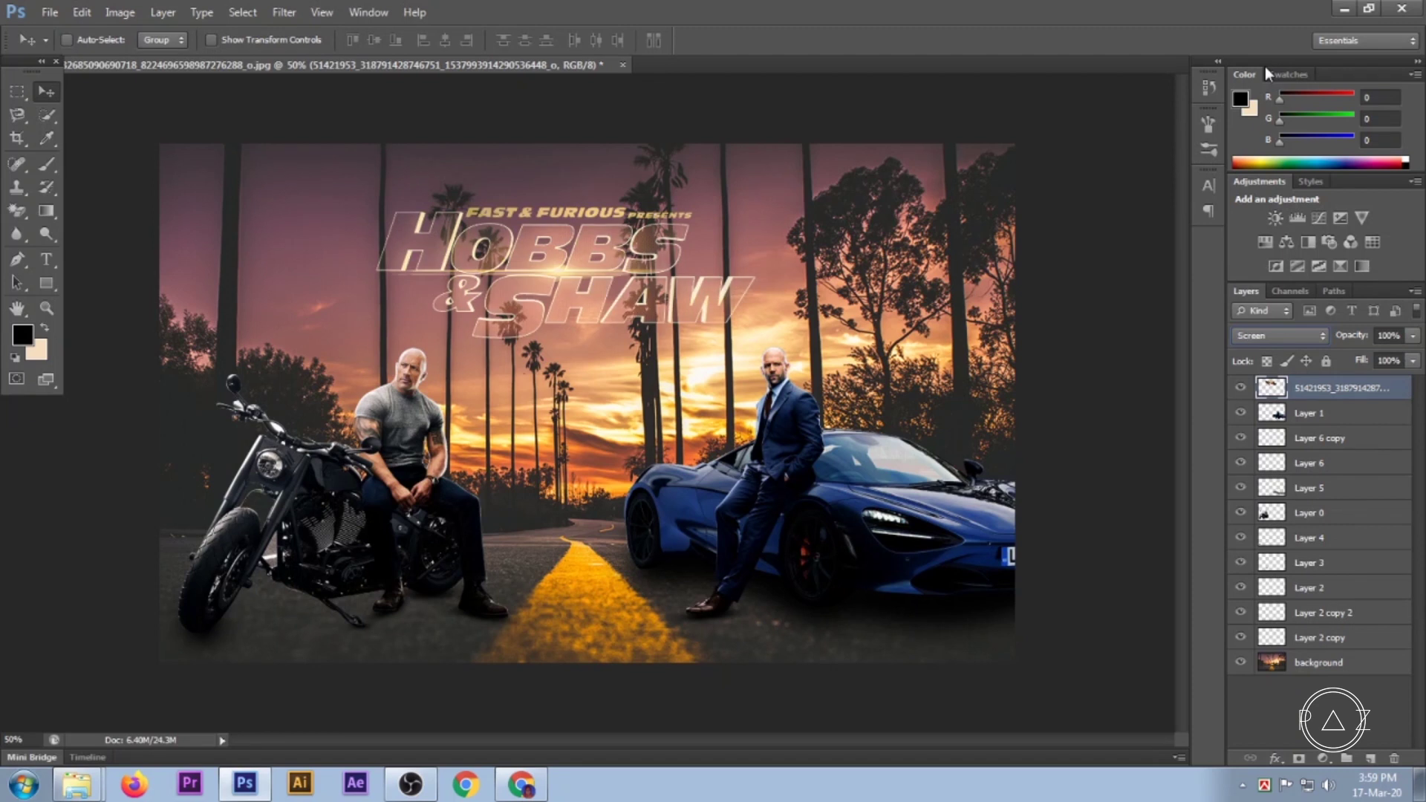
key(Down)
key(Down)
key(Down)
key(Down)
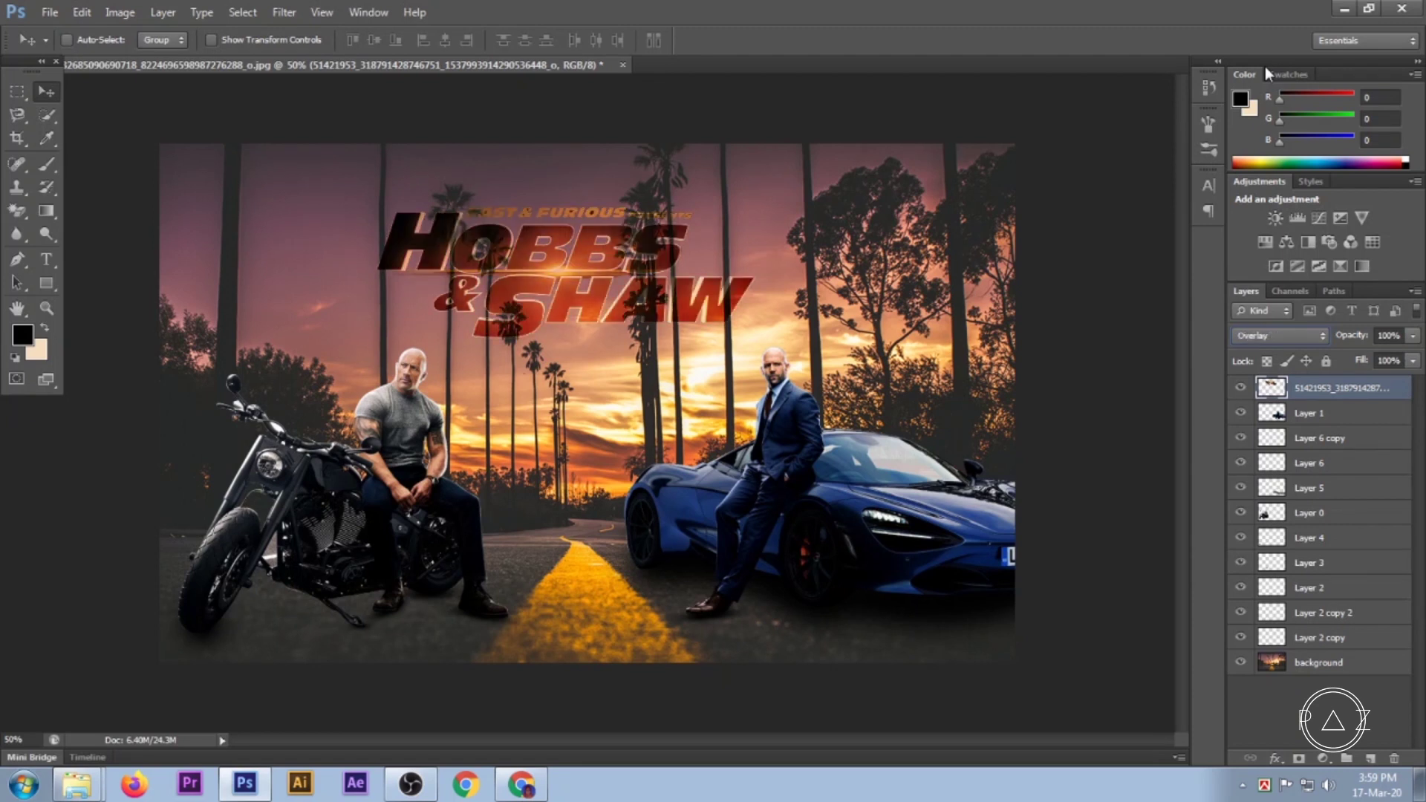
key(Down)
key(Down)
key(Down)
key(Down)
key(Down)
key(Down)
key(Down)
key(Down)
key(Down)
key(Down)
key(Down)
key(Down)
key(Down)
key(Up)
key(Up)
key(Up)
key(Up)
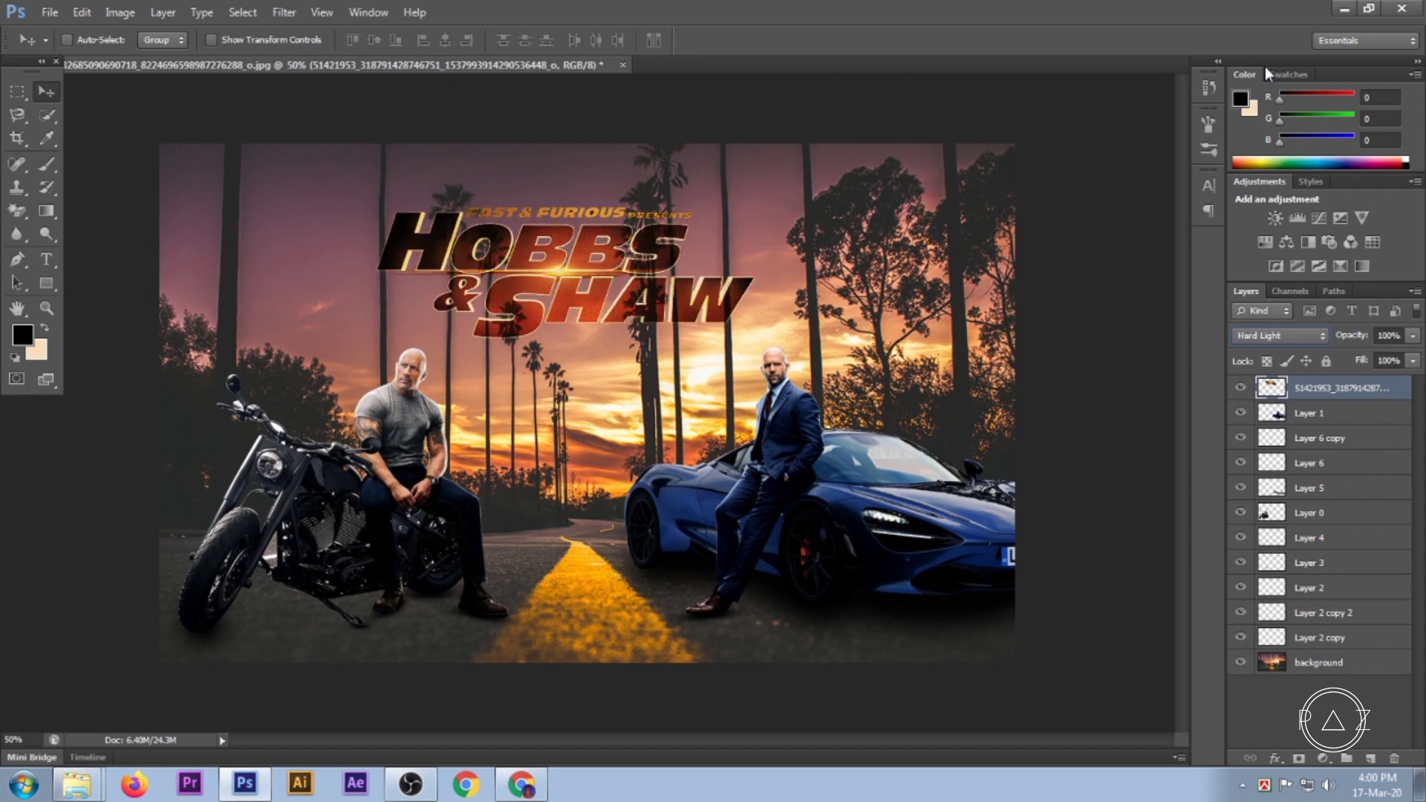
key(Up)
key(Up)
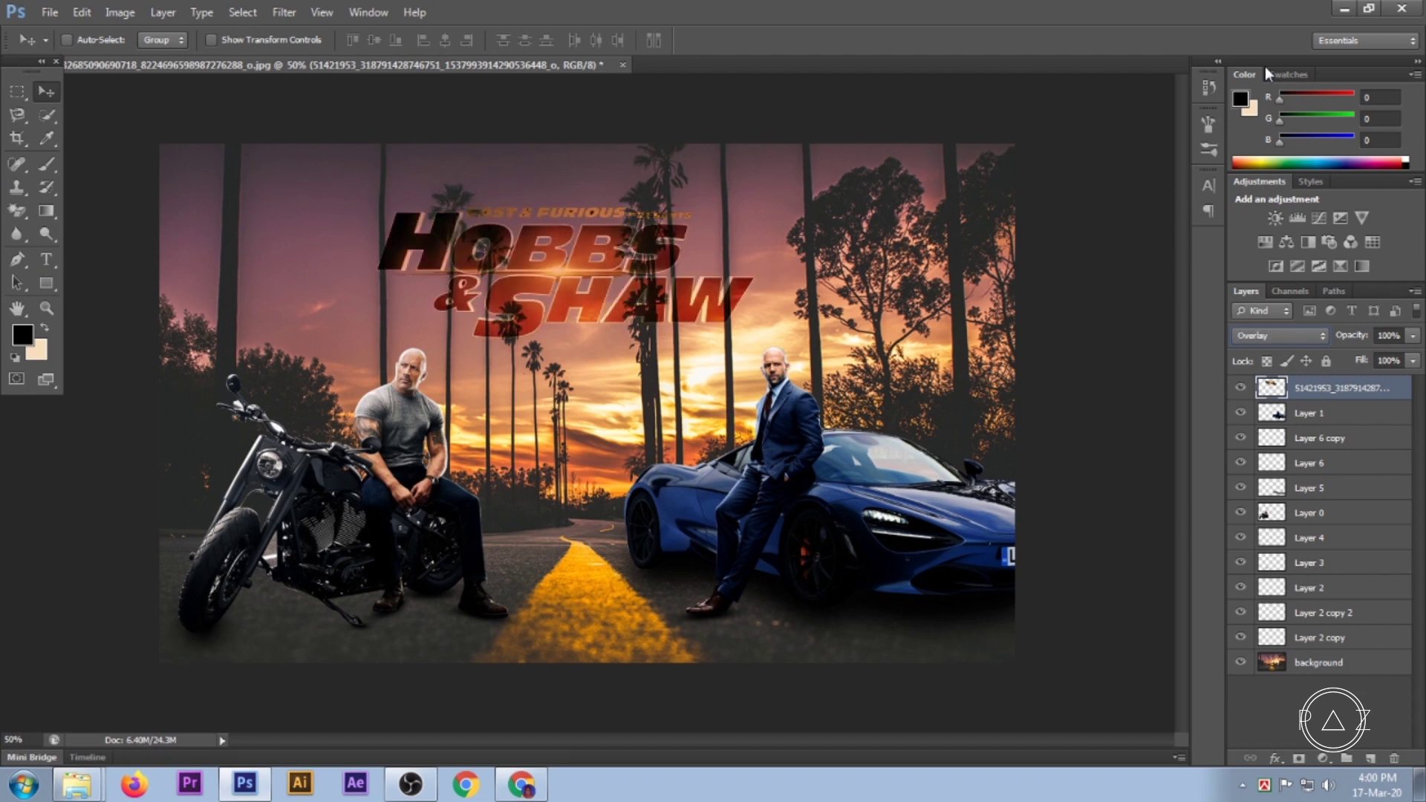
key(Up)
key(Down)
Lower the title slightly on the poster, then try Lighten and Lighter Color blending.
ctrl+click(604, 279)
alt+click(602, 275)
mouse_move(582, 311)
mouse_down()
mouse_move(587, 379)
mouse_move(578, 326)
mouse_up()
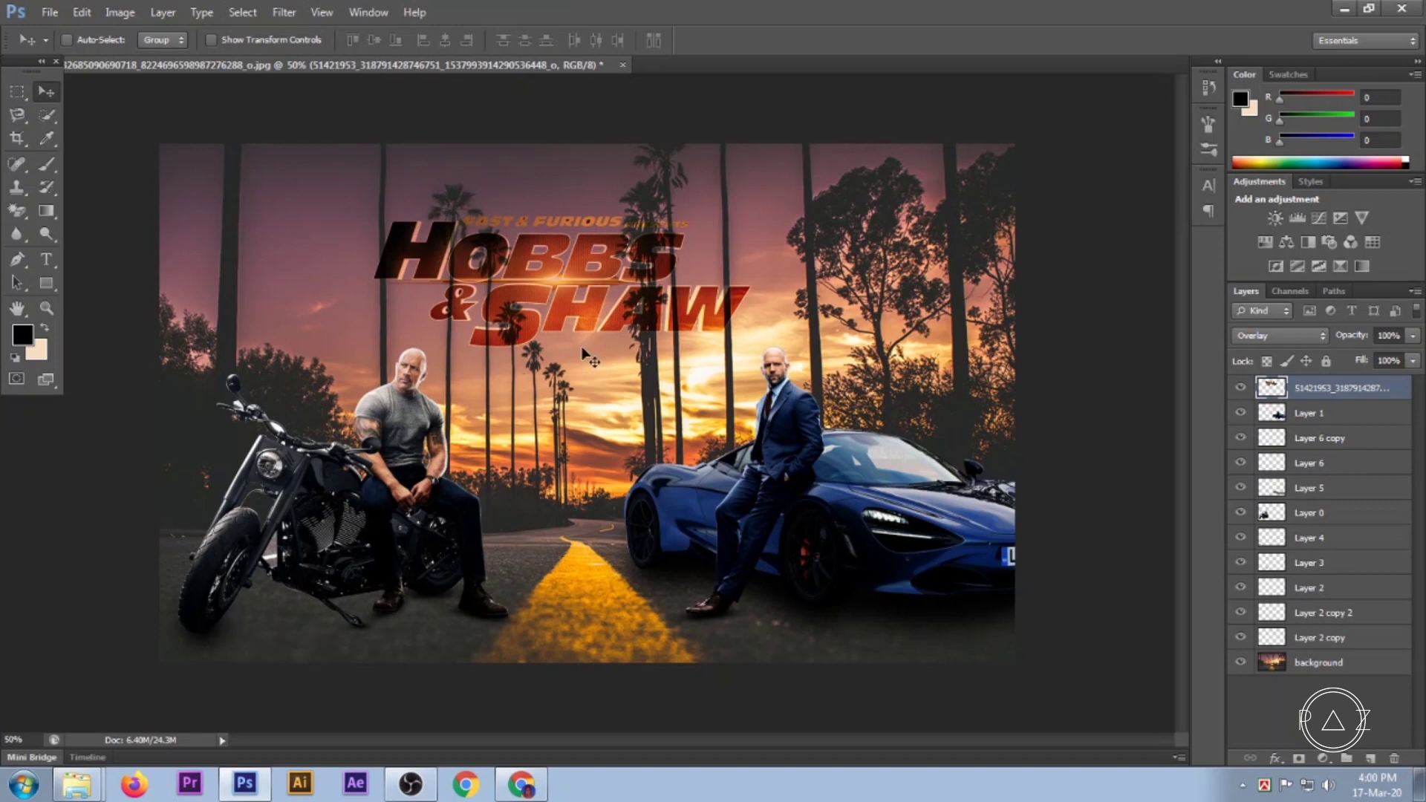
drag(577, 327, 593, 383)
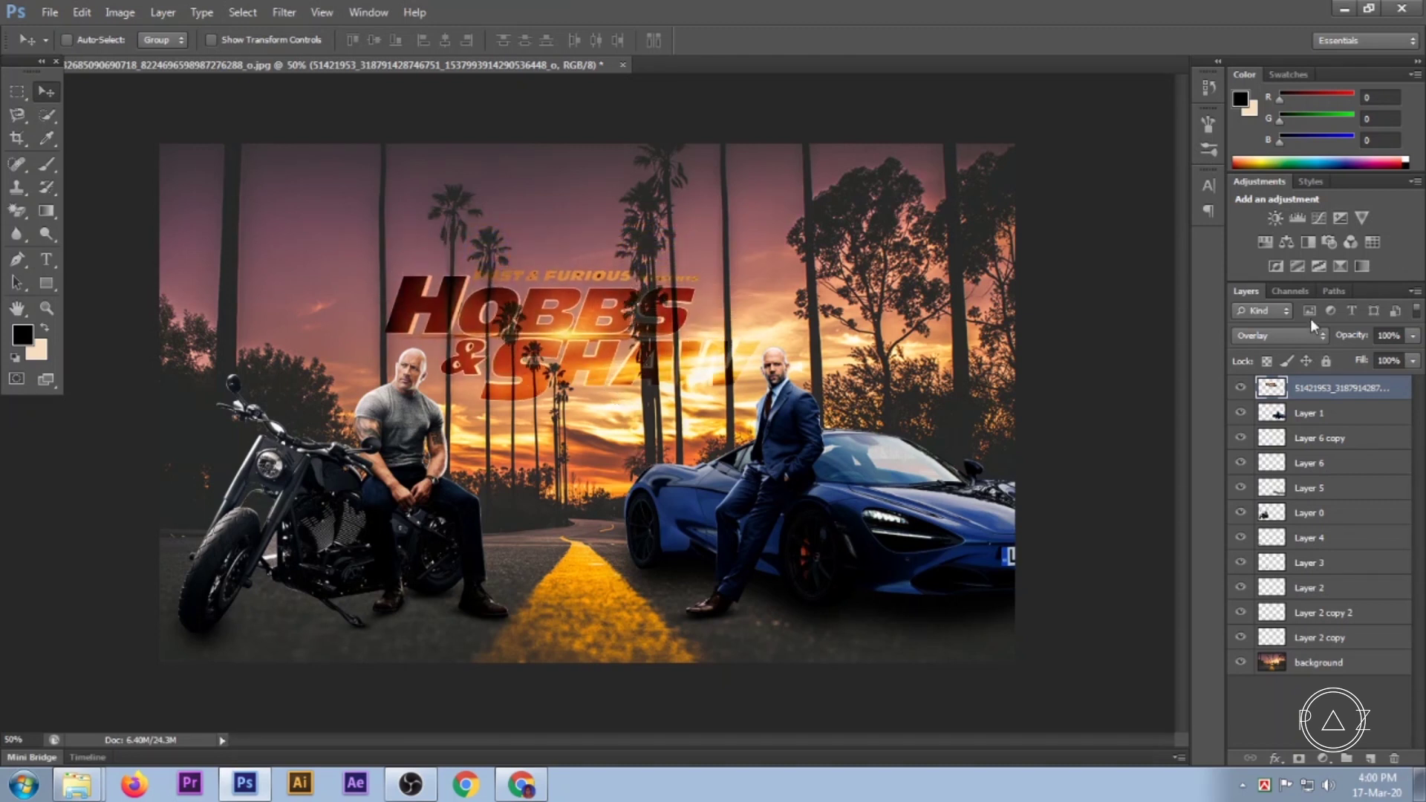
click(1297, 335)
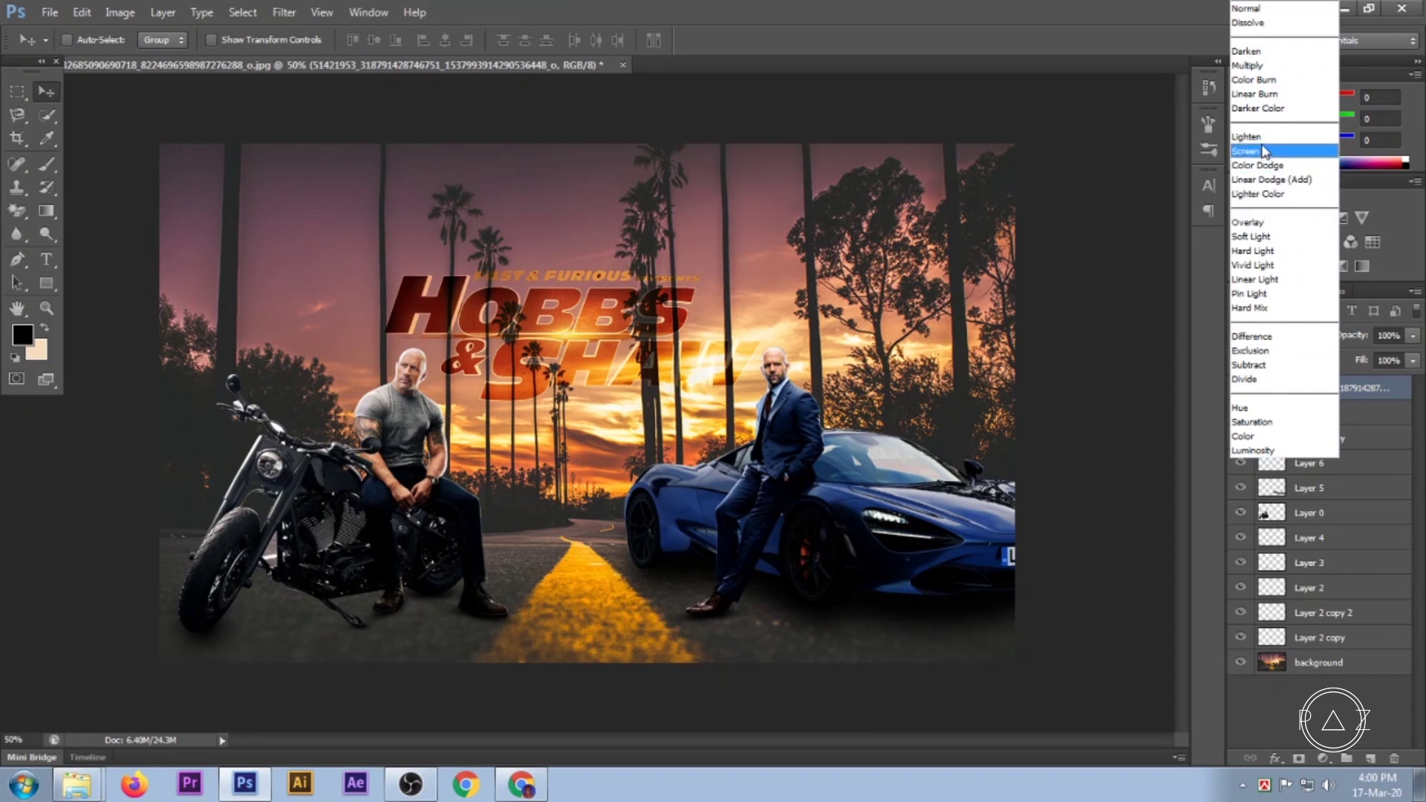
click(1261, 138)
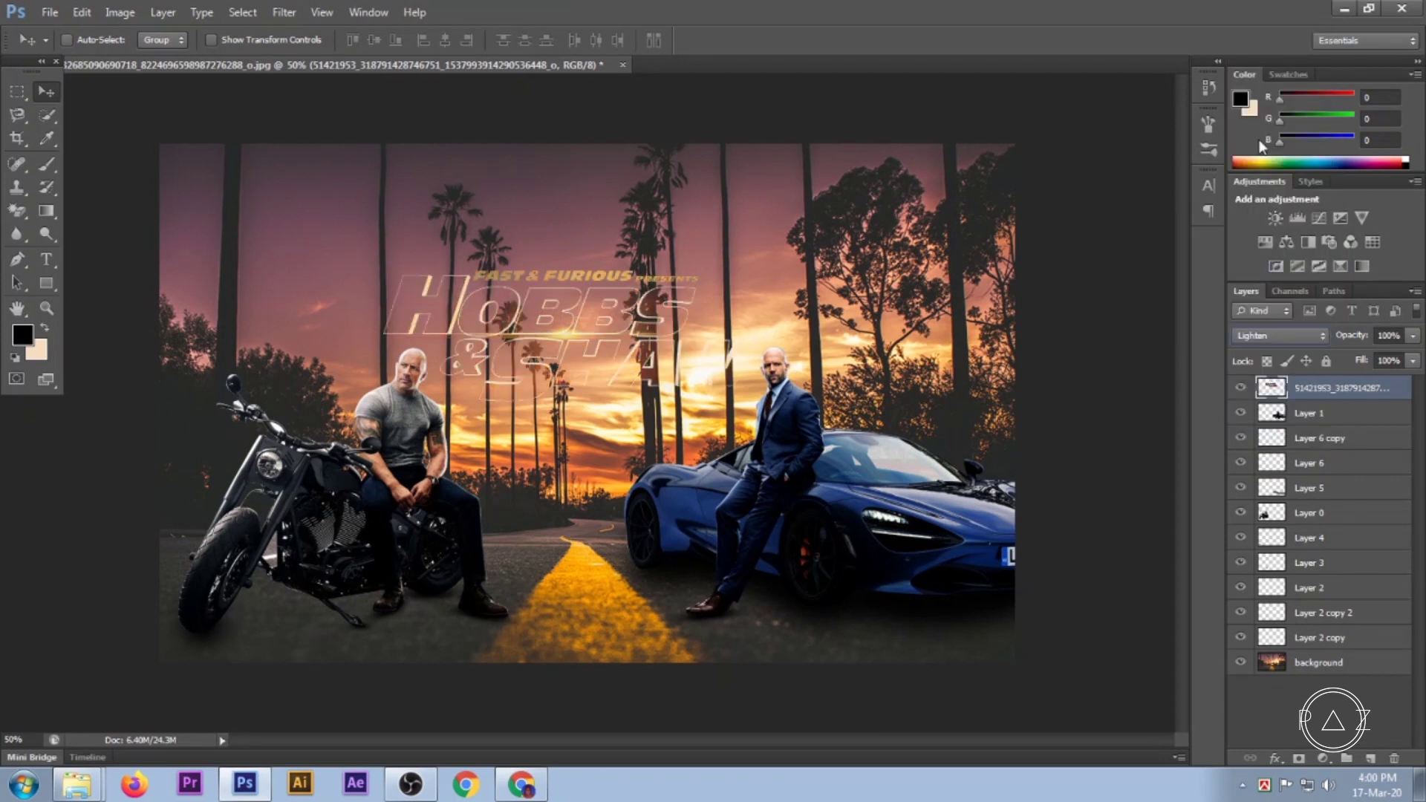
key(shift+plus)
key(shift+plus)
key(shift+plus)
key(shift+plus)
key(shift+plus)
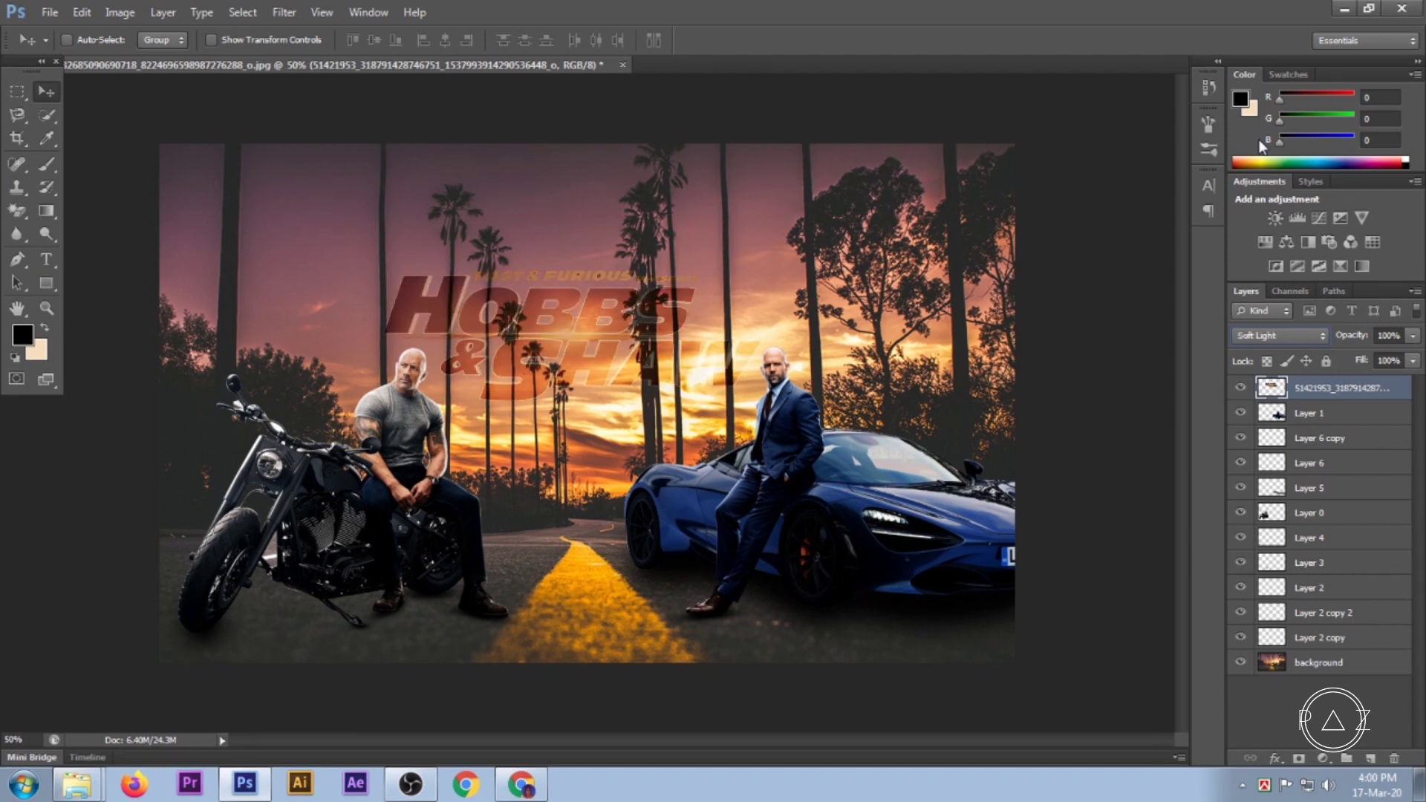
Add a drop shadow to the title, increasing its distance and setting its size to 10 px.
right_click(1309, 386)
click(1123, 161)
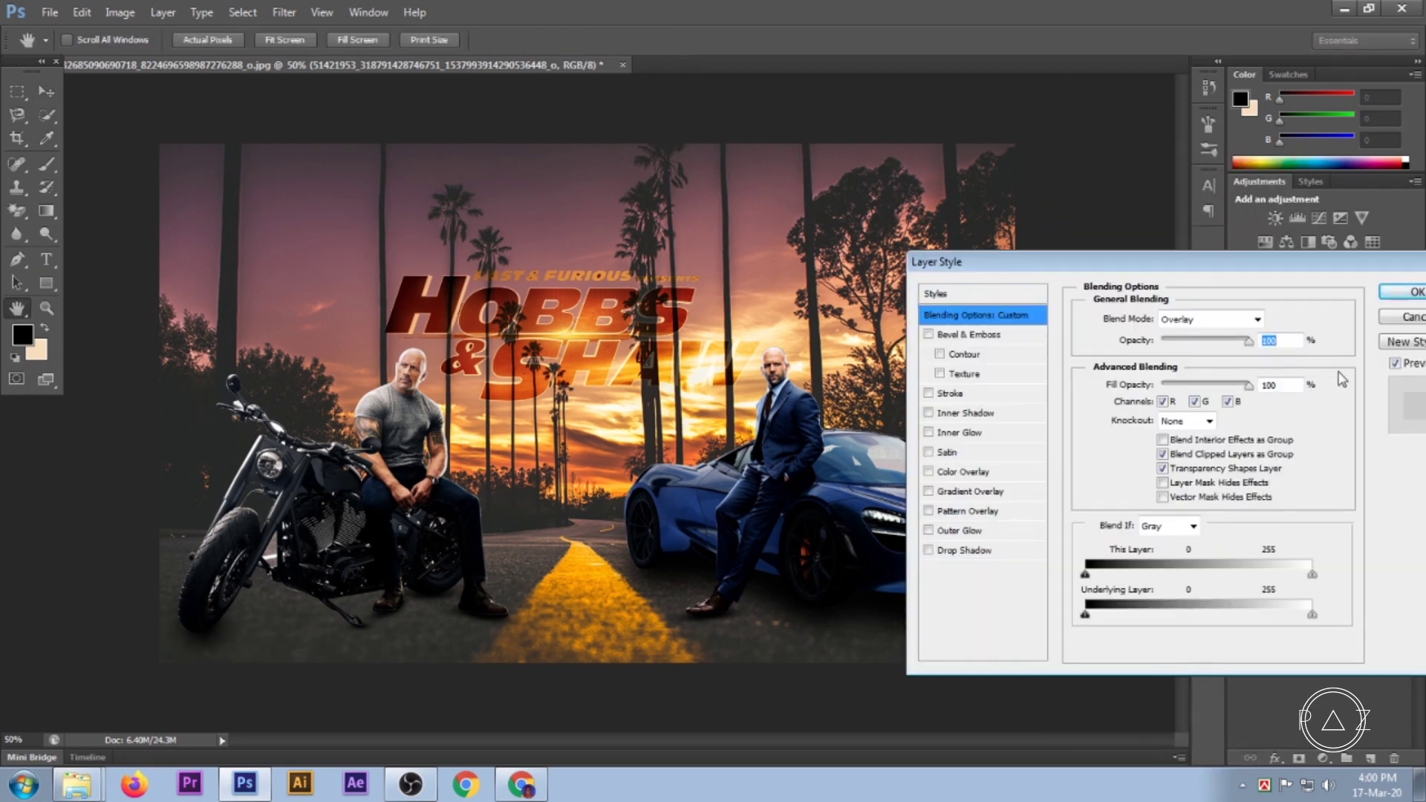
click(1011, 551)
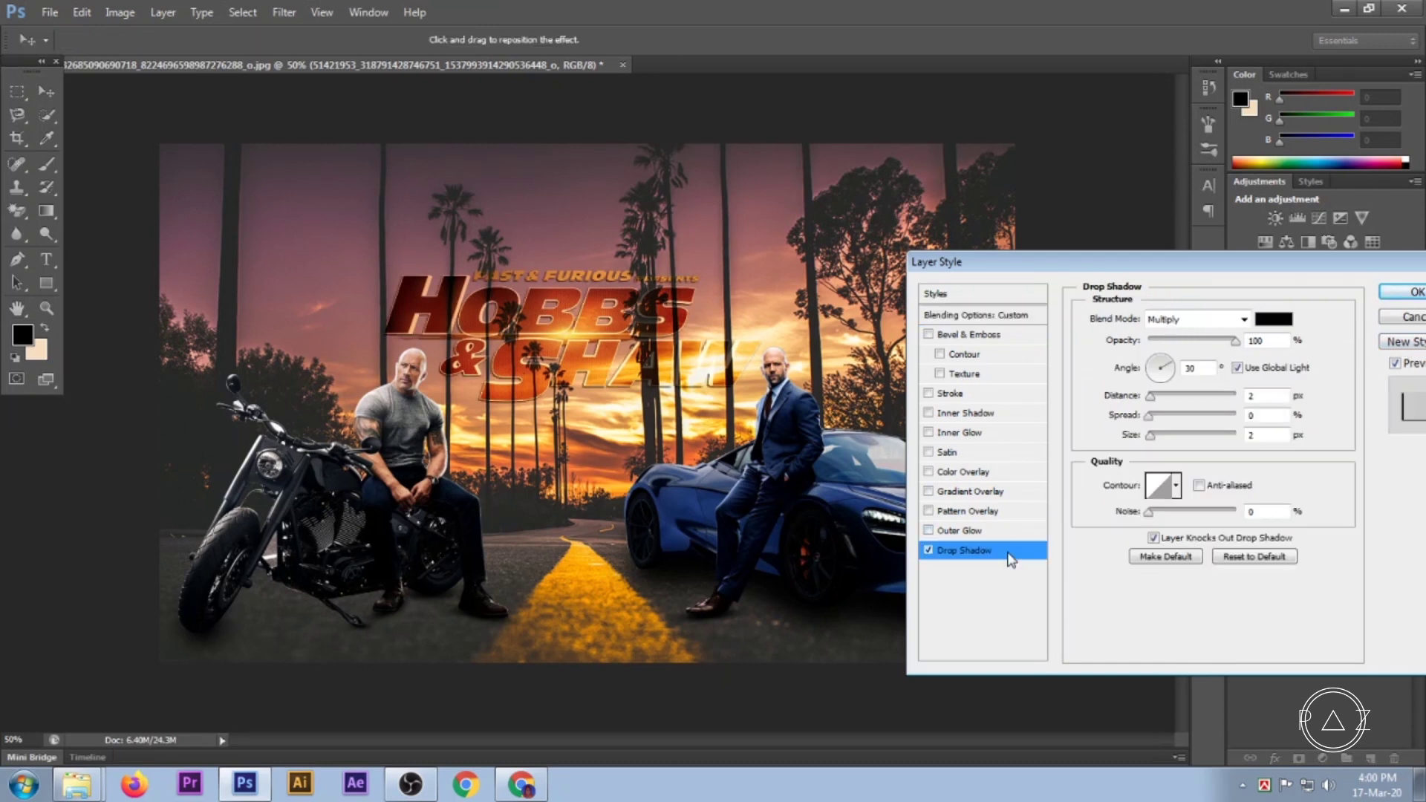
click(1271, 396)
double_click(1271, 396)
key(Up)
key(Up)
click(1271, 433)
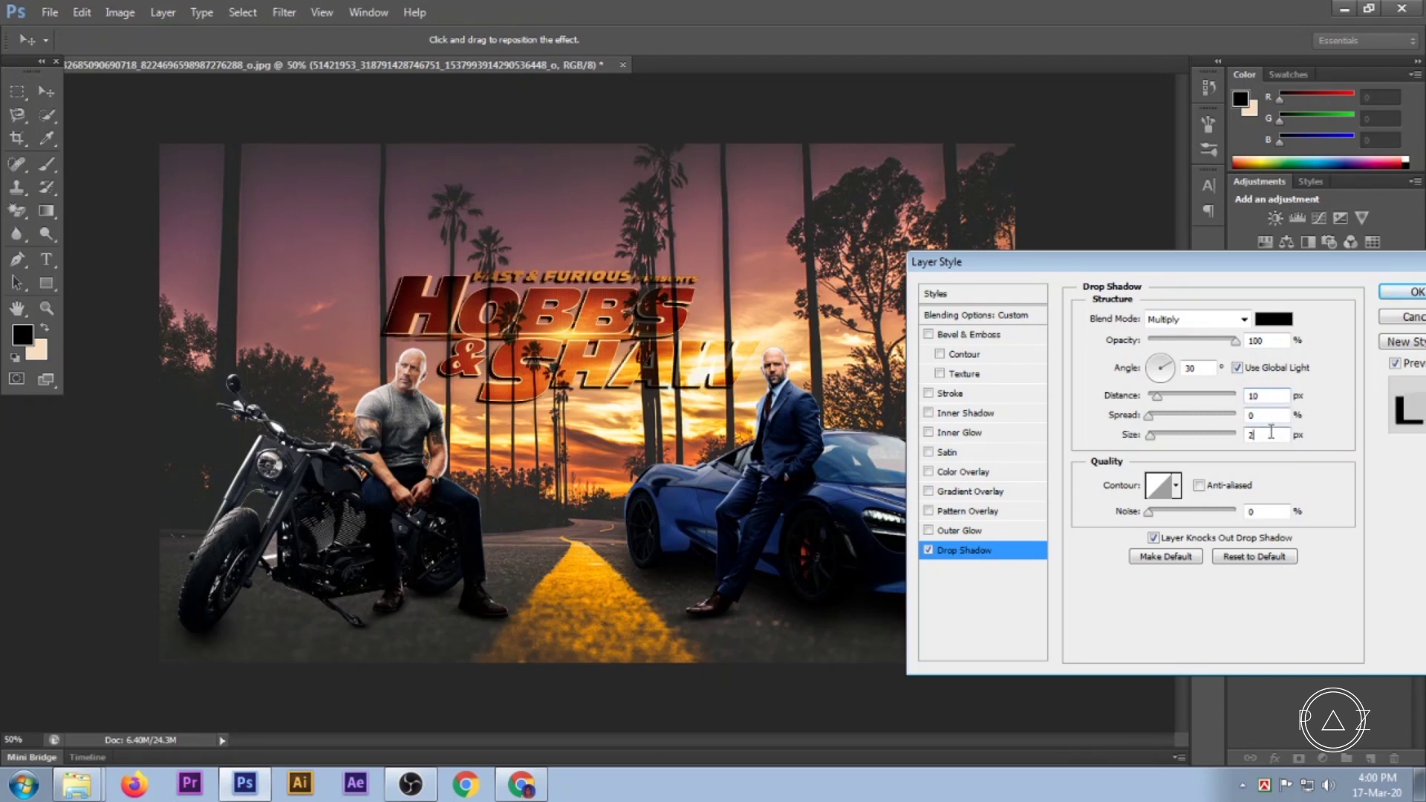
key(Up)
key(Up)
key(Up)
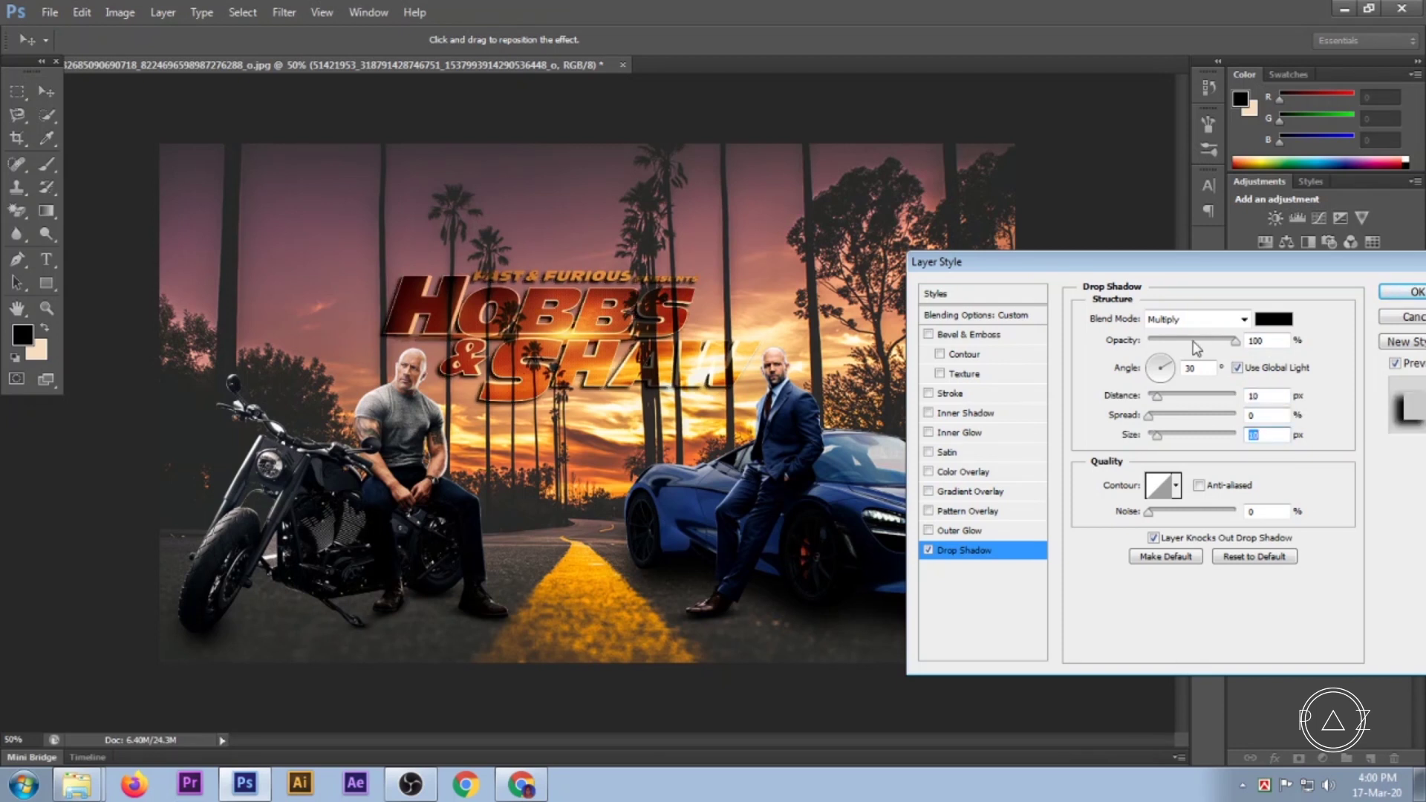
Set the shadow angle to 90° and opacity to about 50%, and apply the style.
click(1194, 342)
key(Up)
drag(1194, 342, 1220, 343)
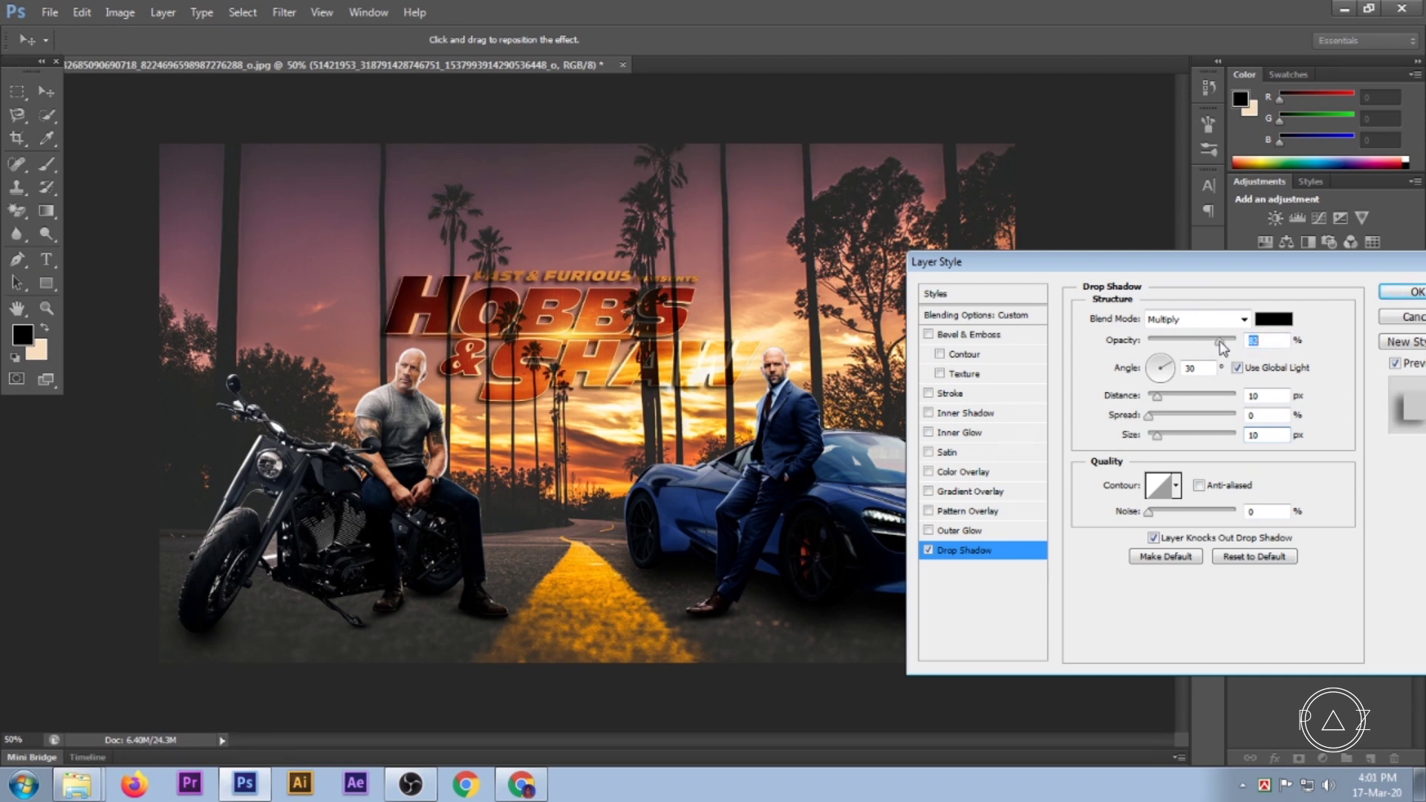
click(1162, 364)
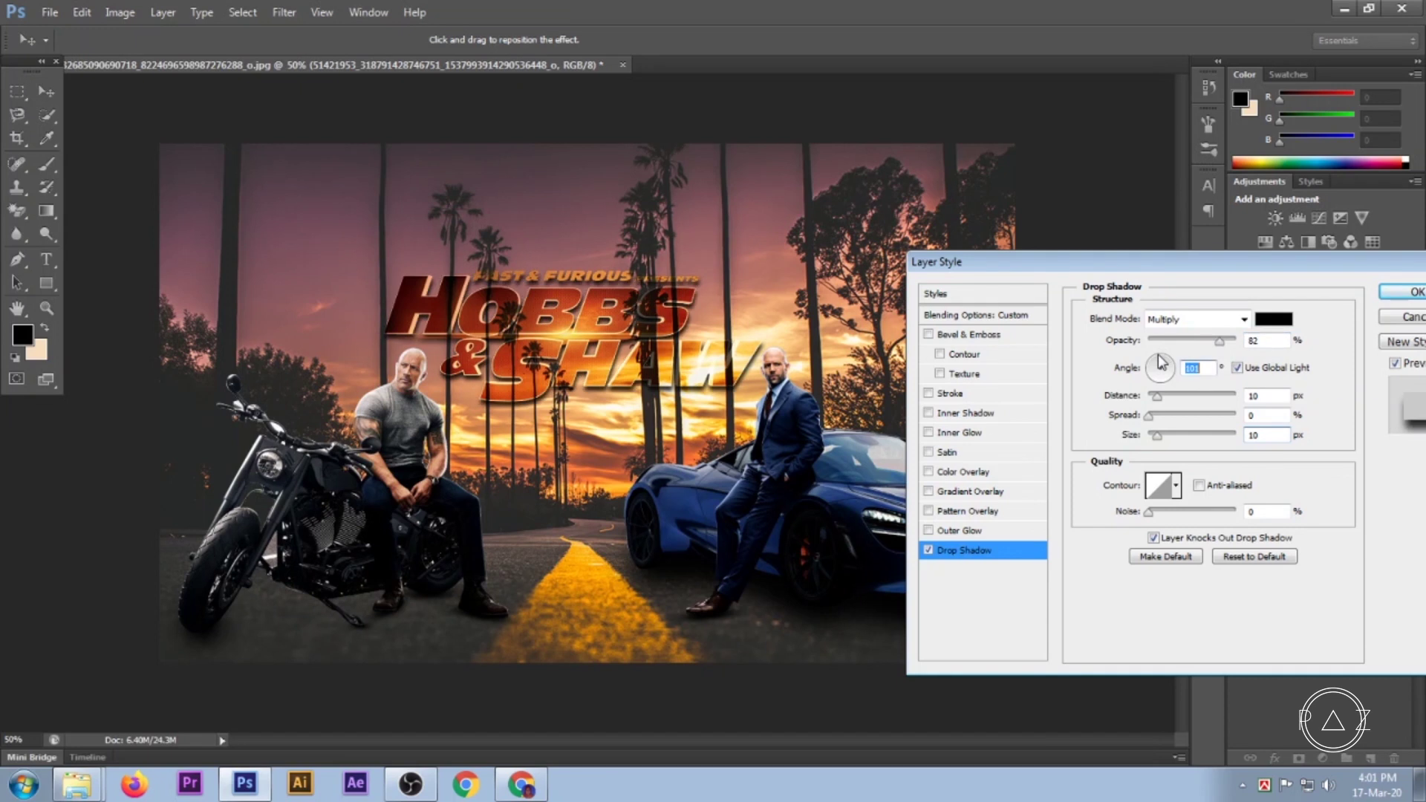
key(Down)
key(Down)
key(Down)
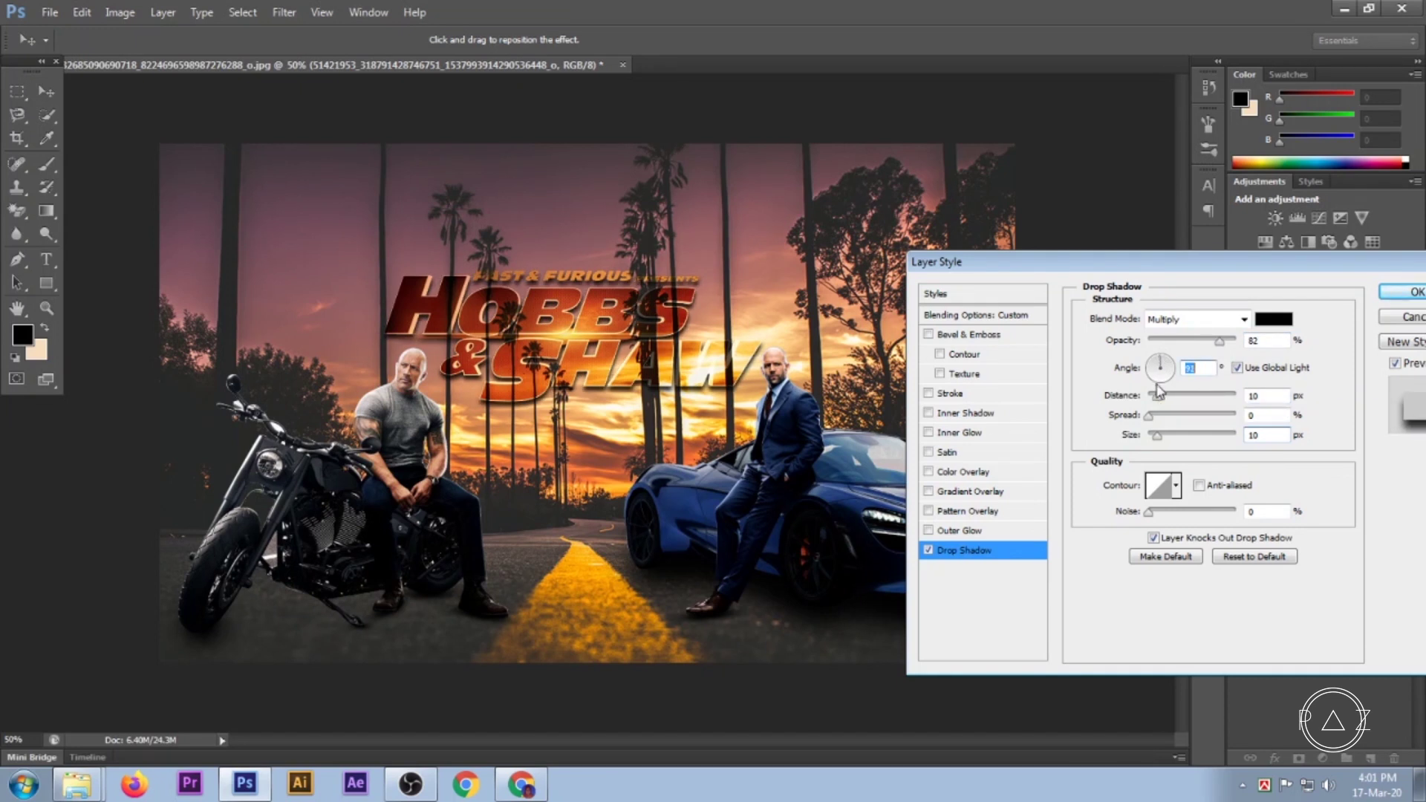
drag(1219, 341, 1244, 350)
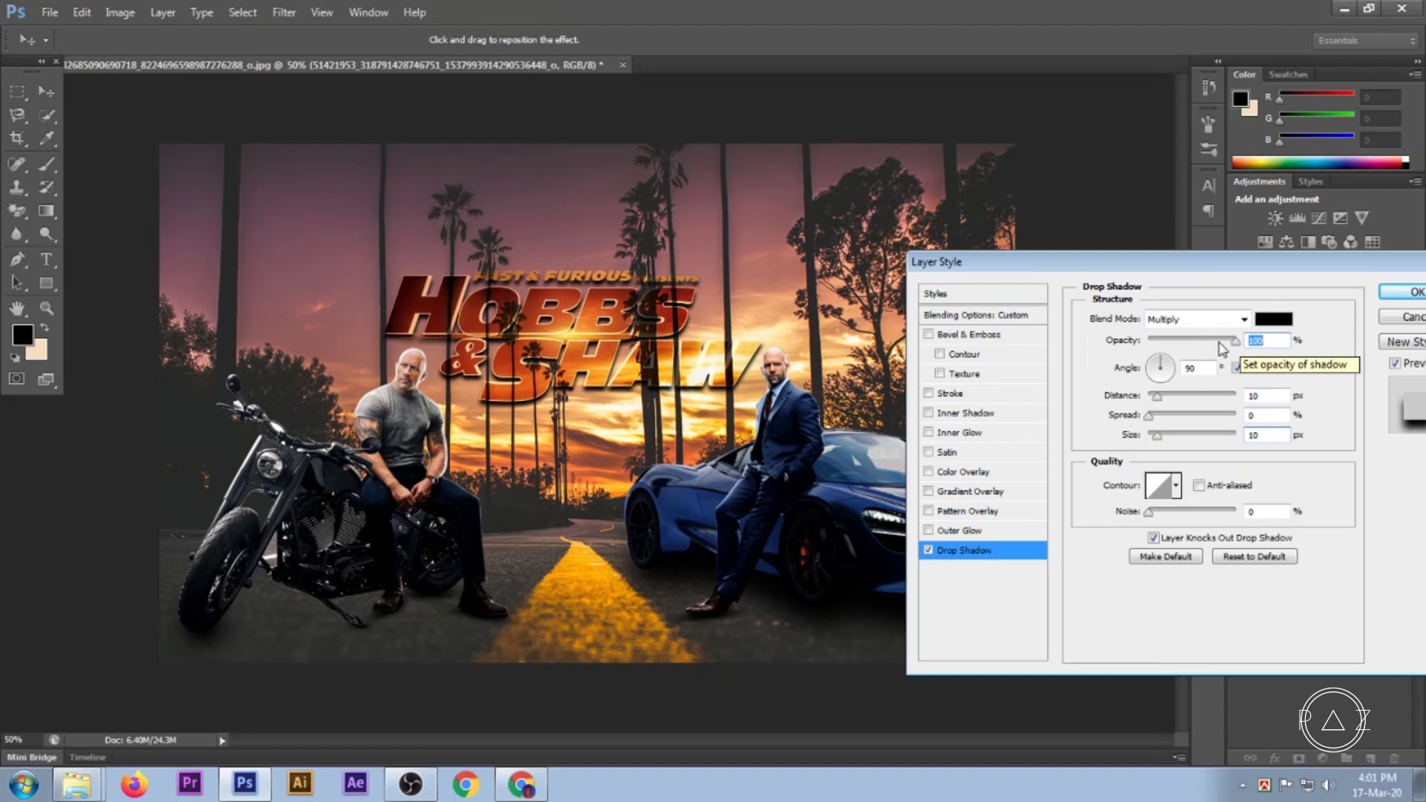
click(1192, 343)
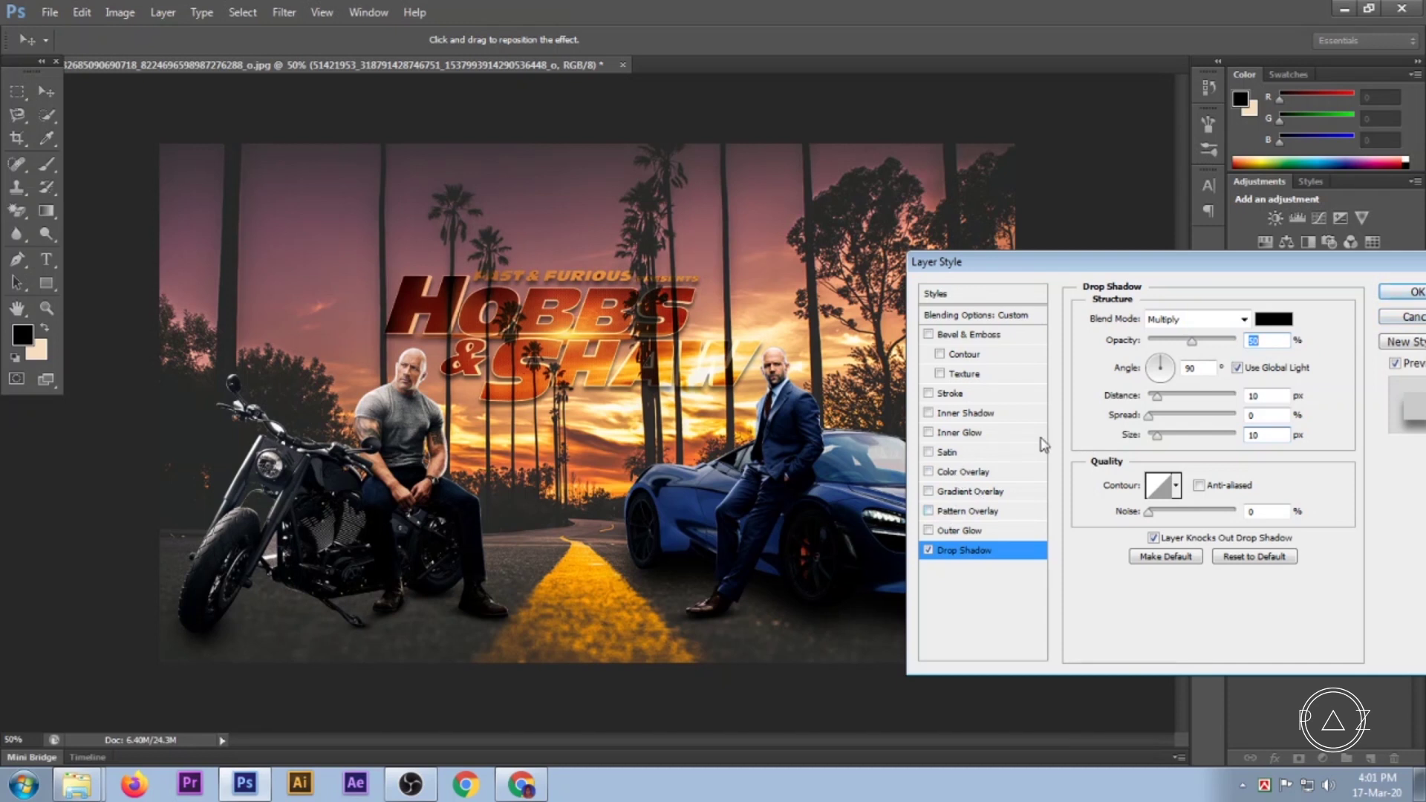
click(1398, 292)
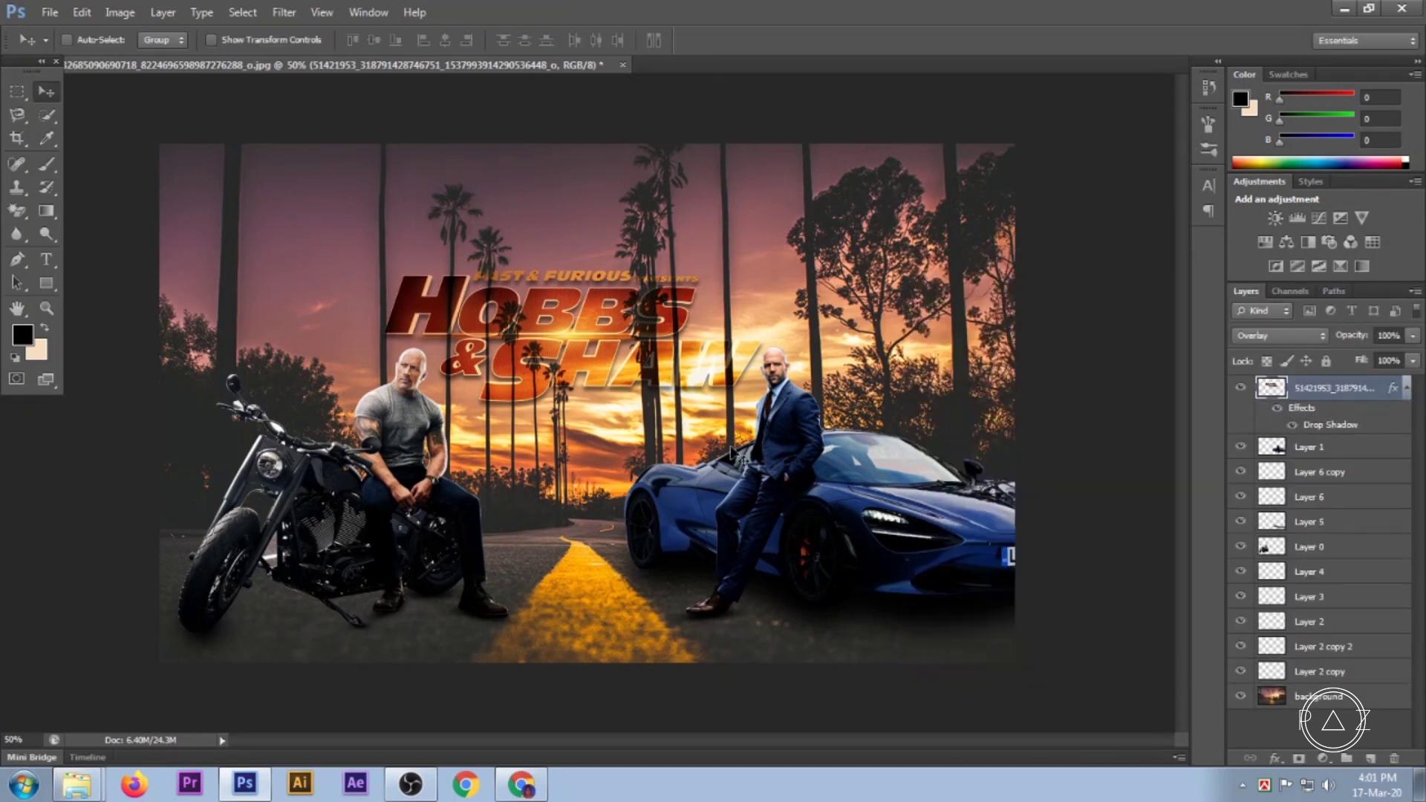
Switch the title's blending from Overlay to Hard Light and move the title higher.
key(ctrl+minus)
key(ctrl+plus)
click(1278, 335)
click(1261, 228)
key(Down)
key(Down)
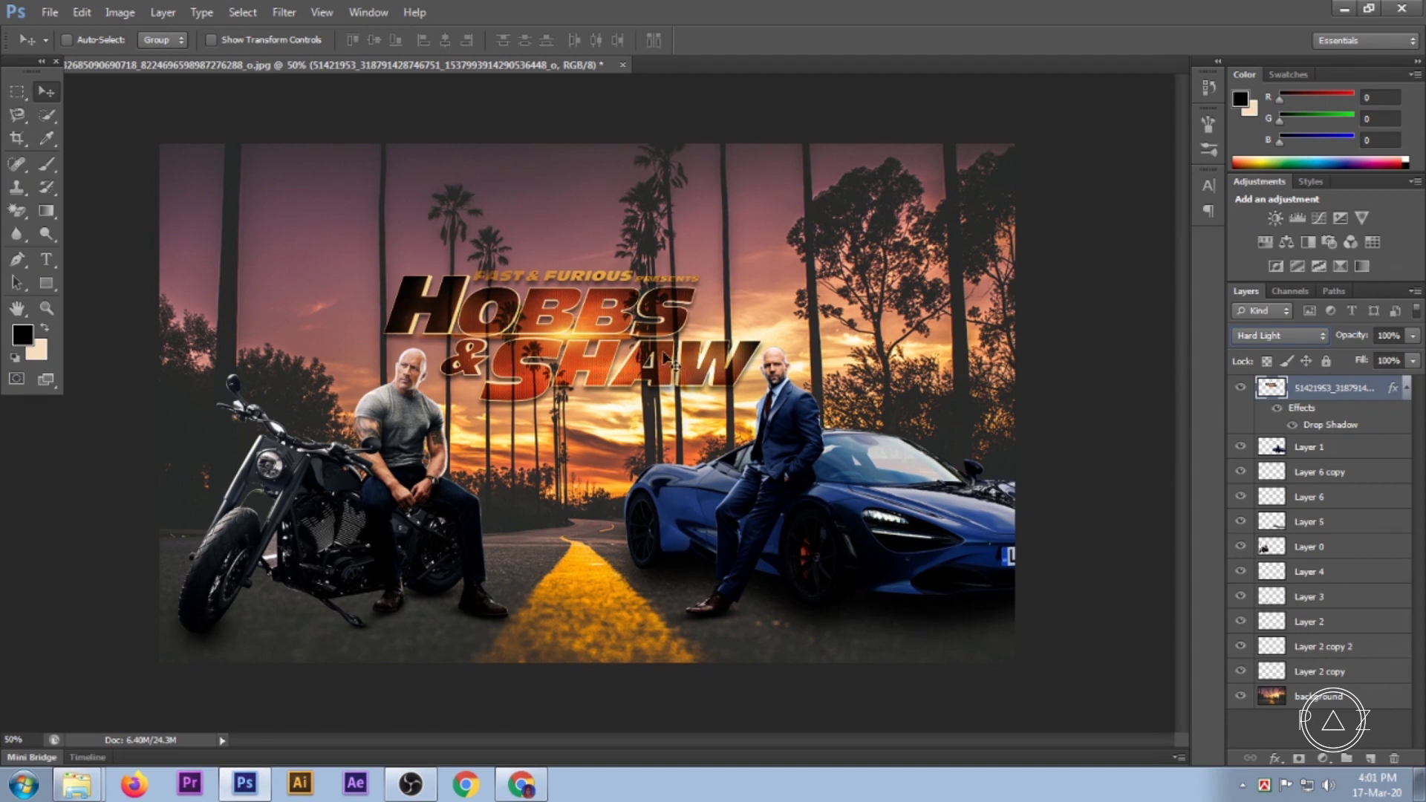
drag(617, 351, 611, 304)
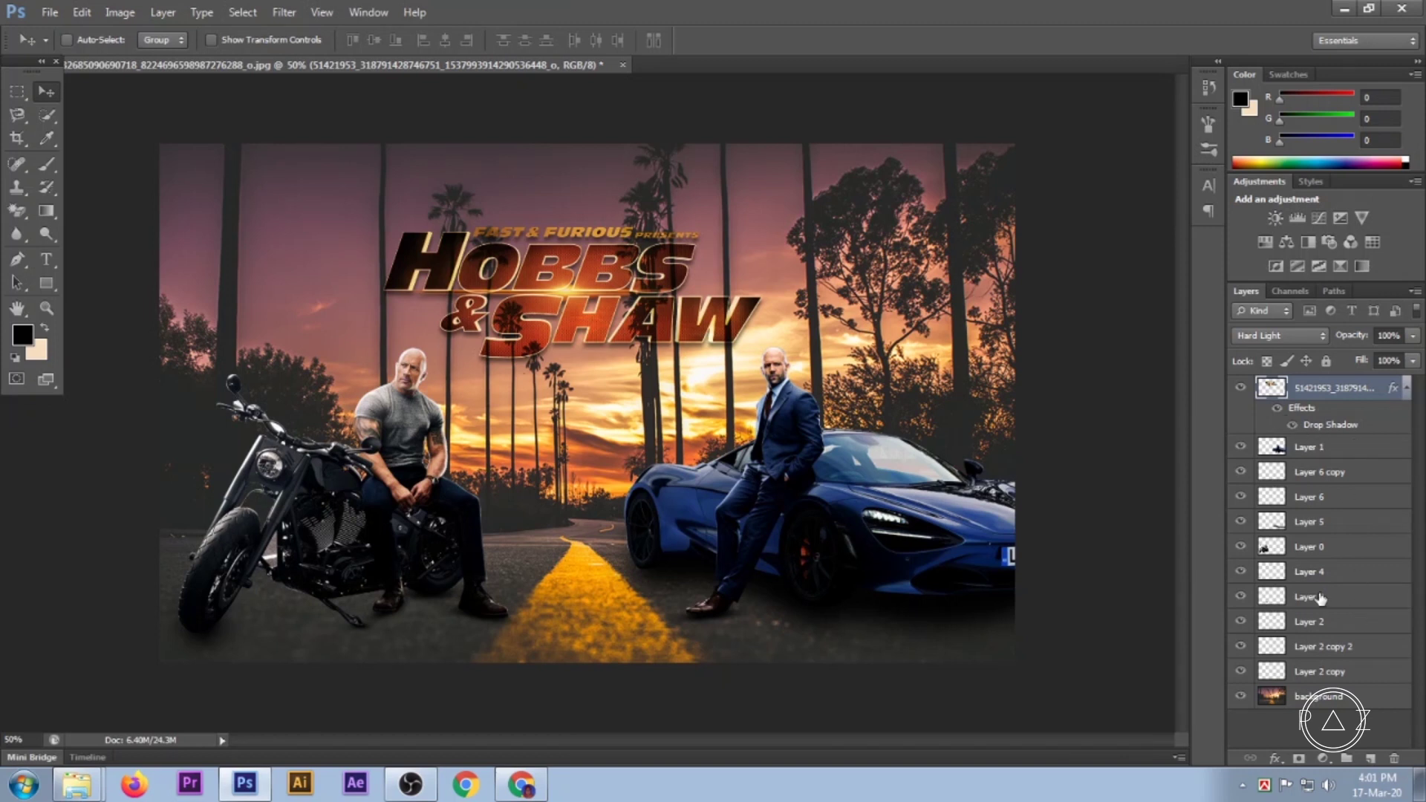
Add a Curves adjustment layer, brighten the RGB curve and push the Red curve up.
click(1324, 760)
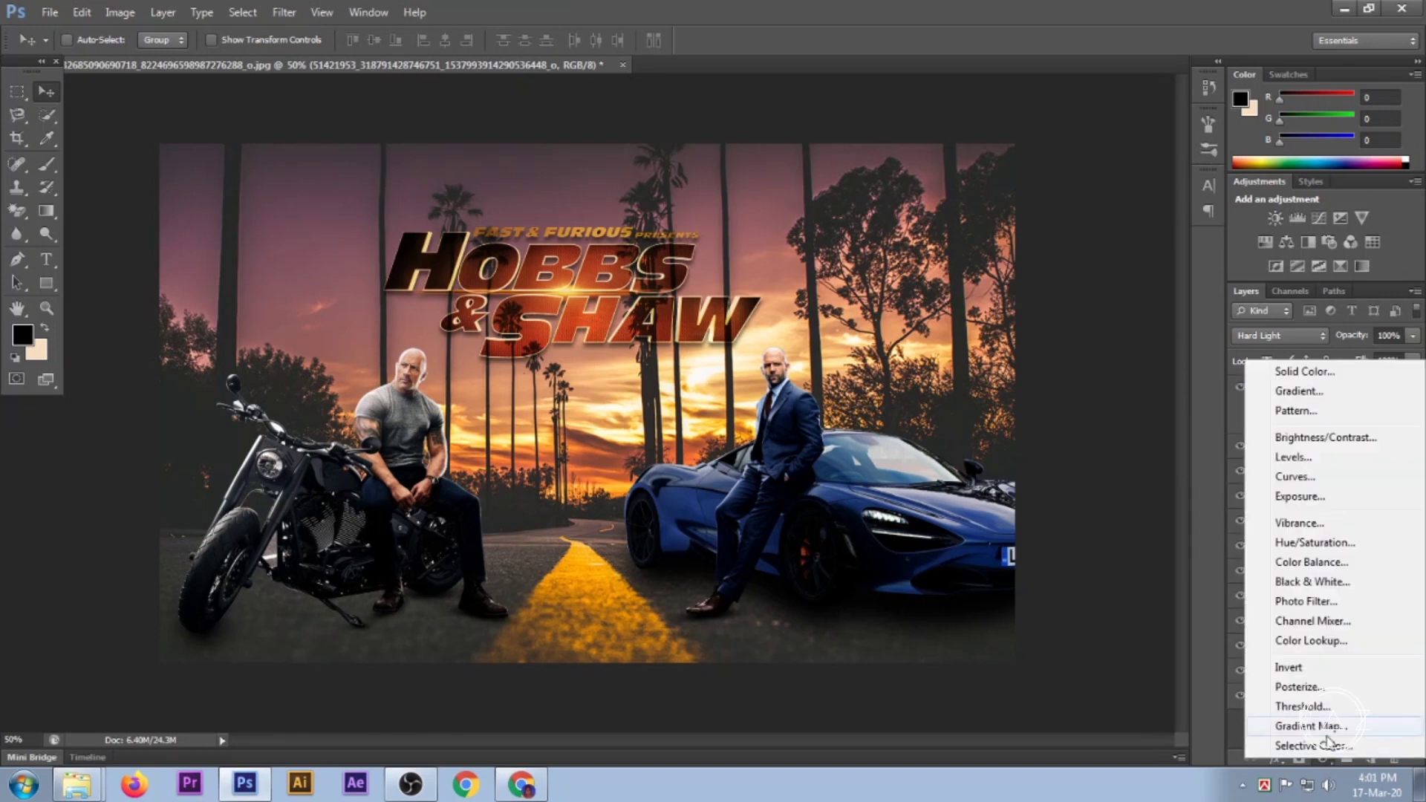
click(1310, 485)
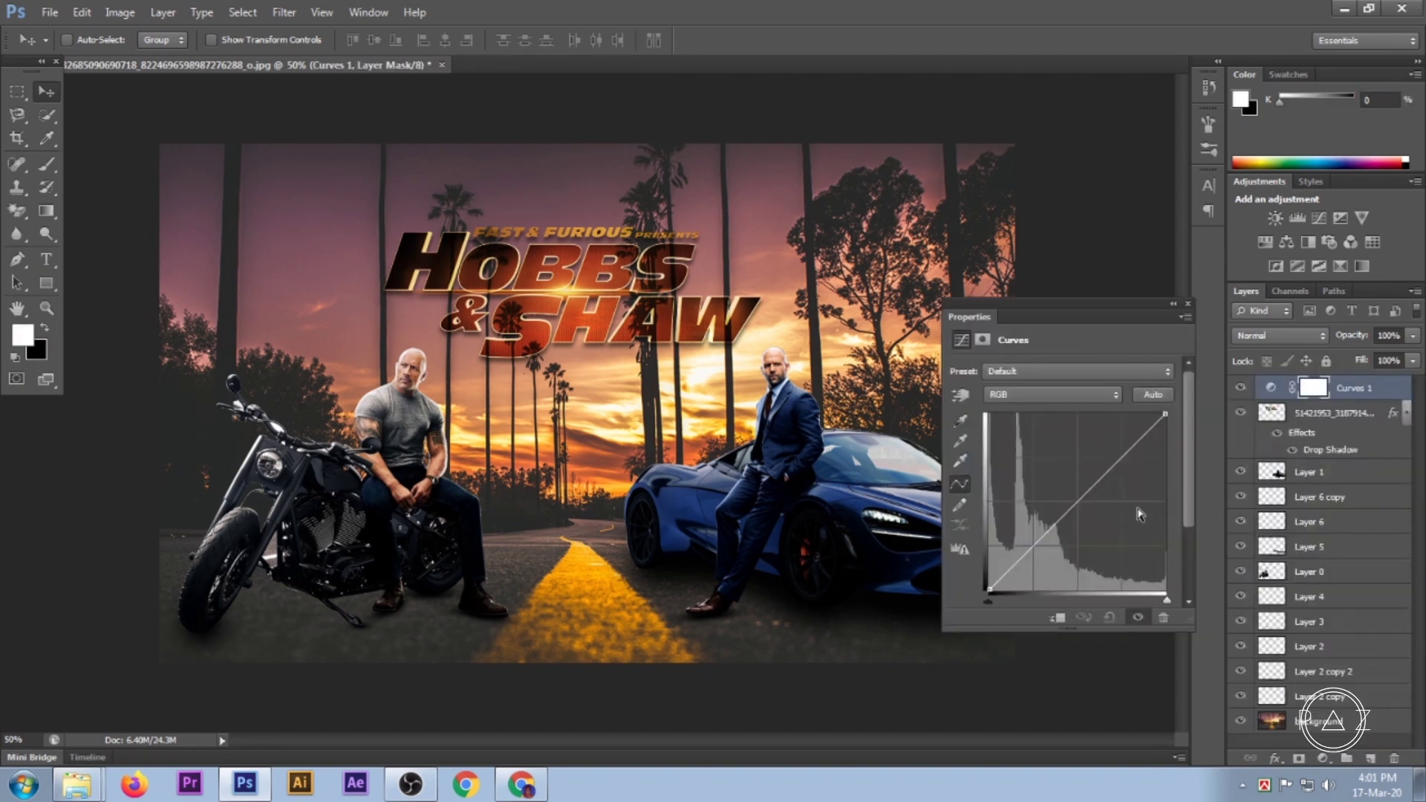
mouse_move(1083, 503)
mouse_down()
mouse_move(1067, 482)
mouse_move(1115, 502)
mouse_move(1098, 505)
mouse_up()
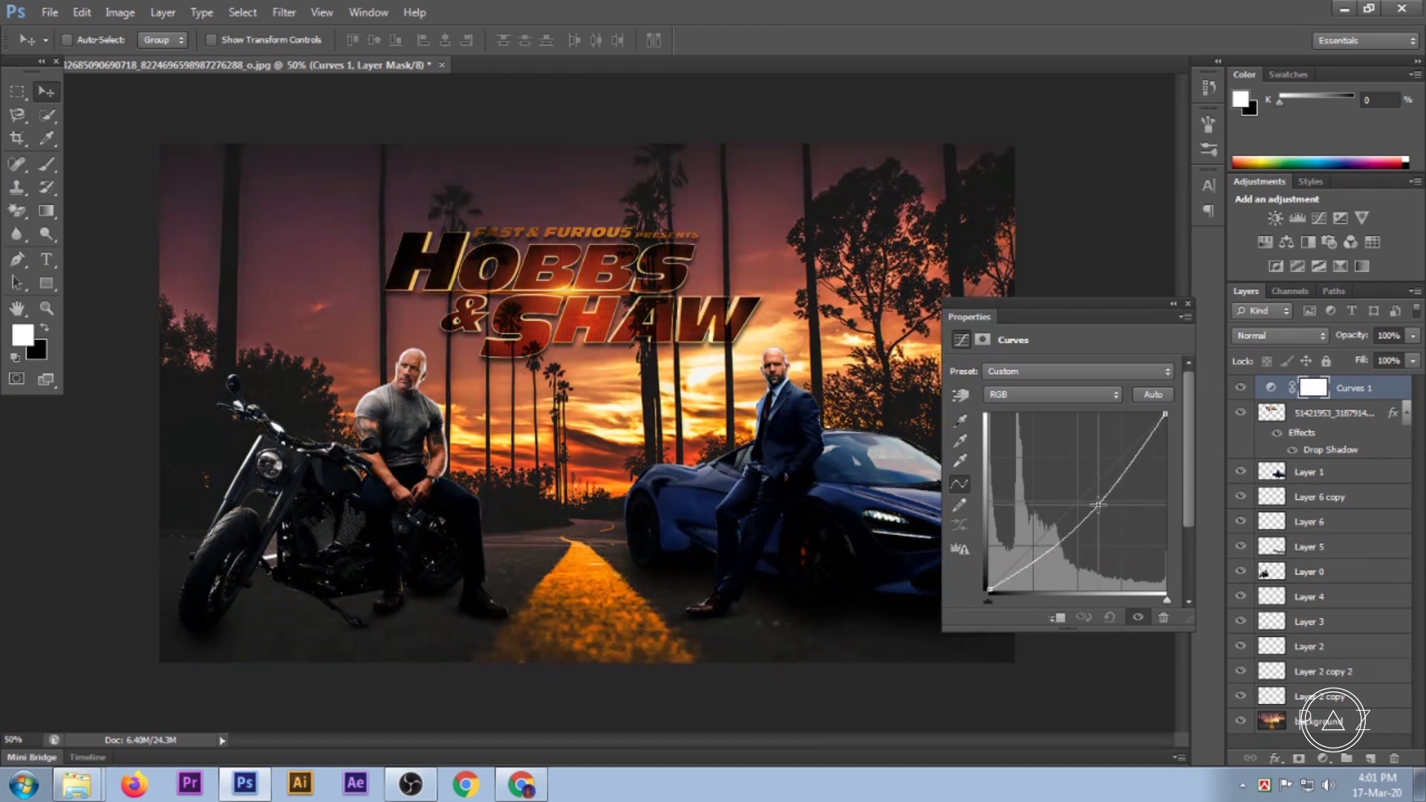
click(1045, 395)
click(1043, 411)
mouse_move(1093, 495)
mouse_down()
mouse_move(1052, 474)
mouse_move(1076, 458)
mouse_move(1136, 502)
mouse_move(1097, 474)
mouse_up()
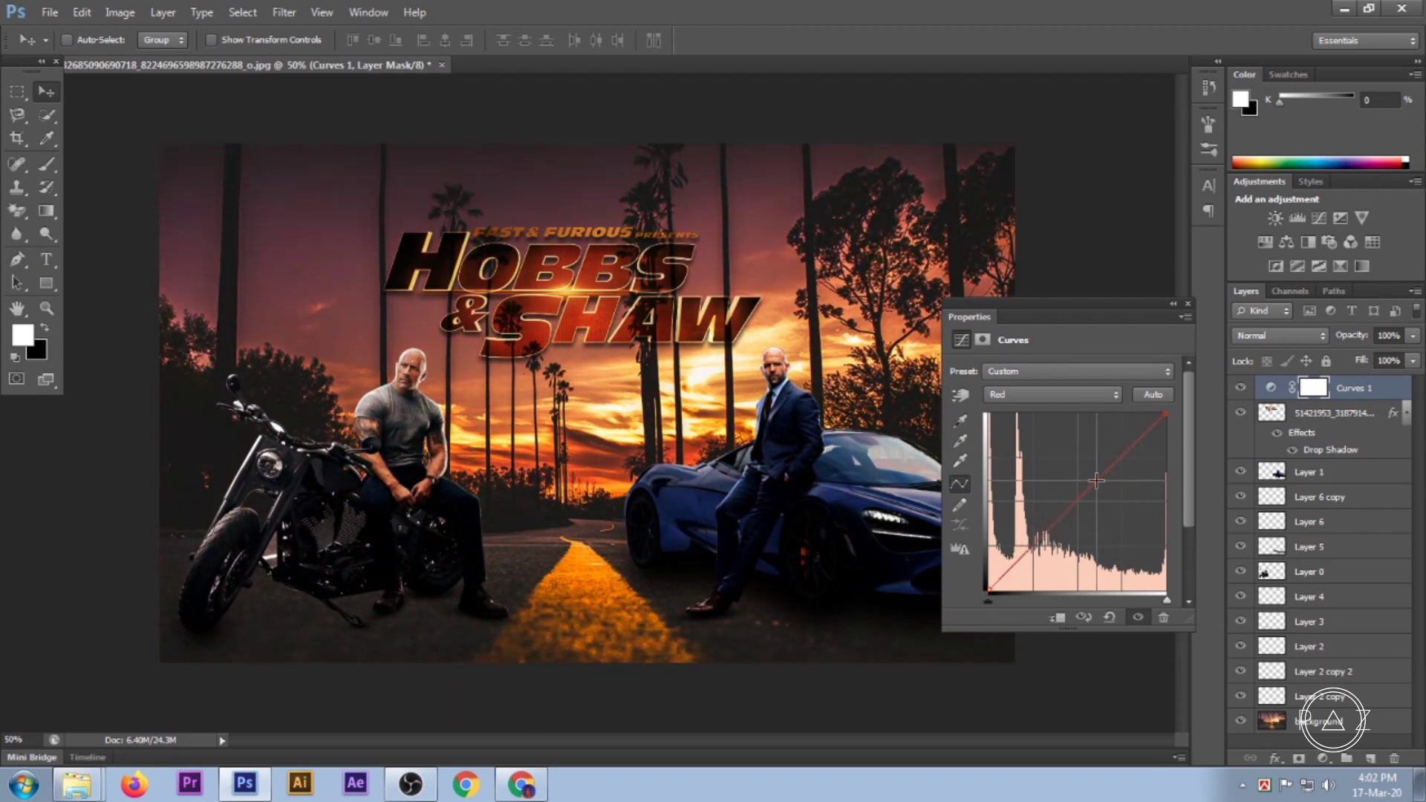
Raise the Green curve, fine-tune the RGB curve, and lift the Blue curve for a purple tint.
click(1051, 394)
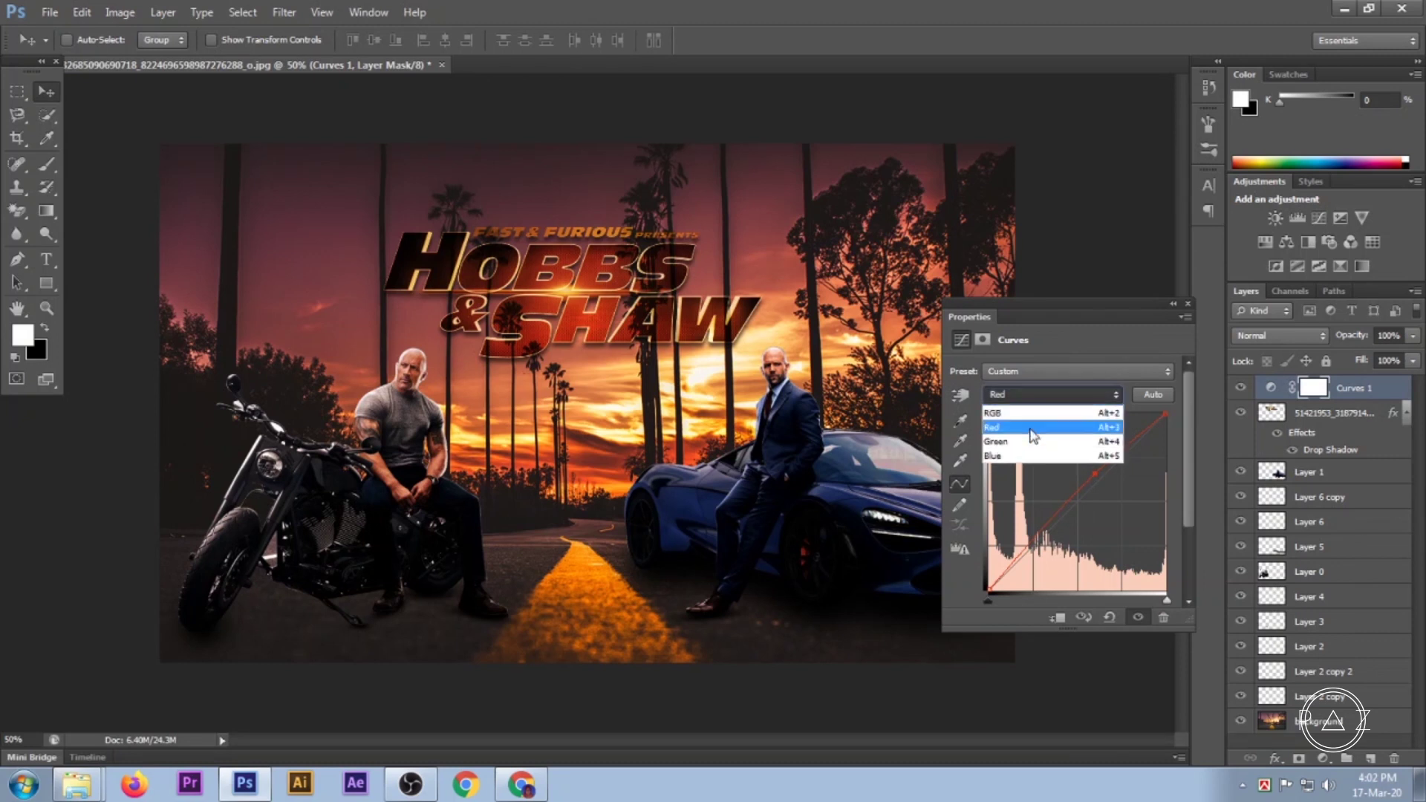
click(1040, 446)
drag(1081, 498, 1077, 471)
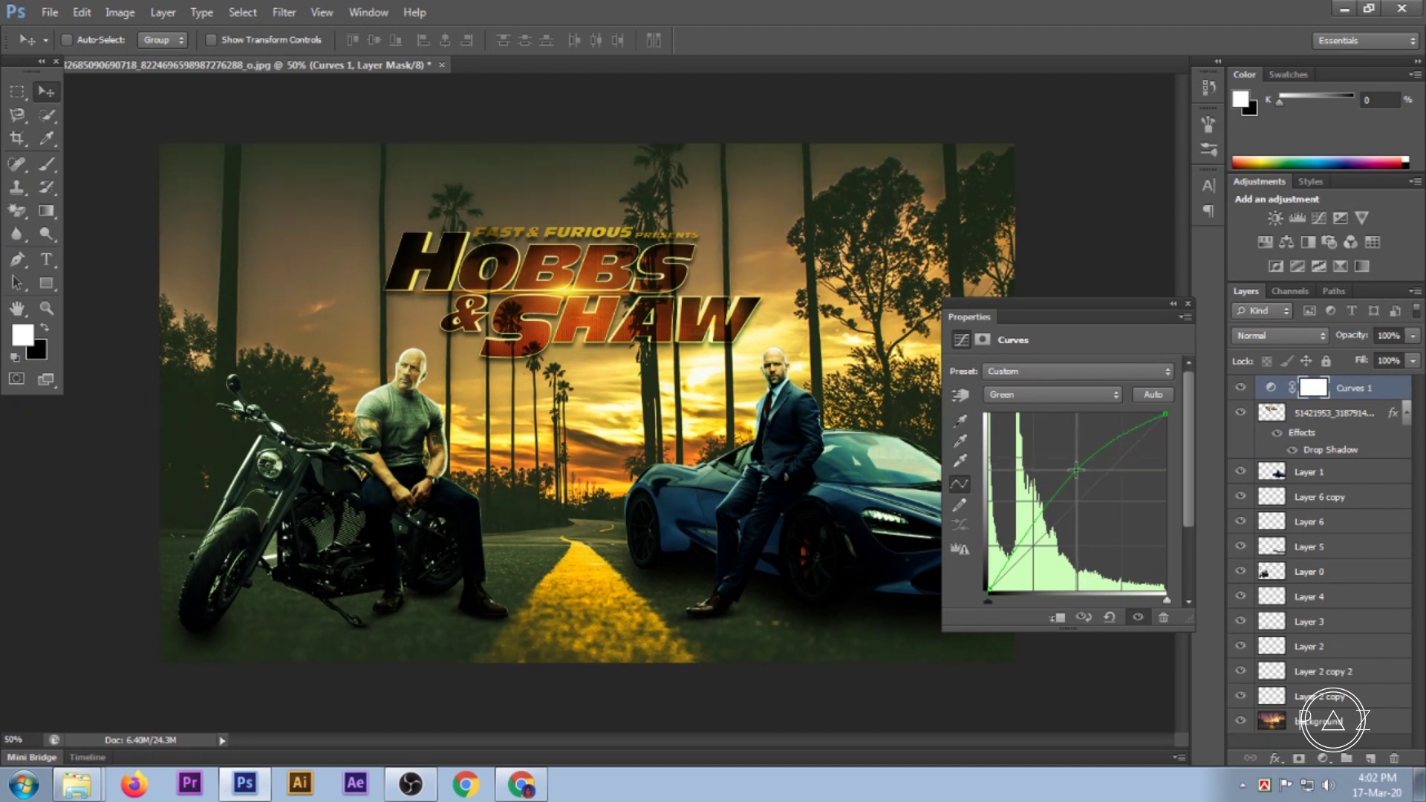
click(1054, 395)
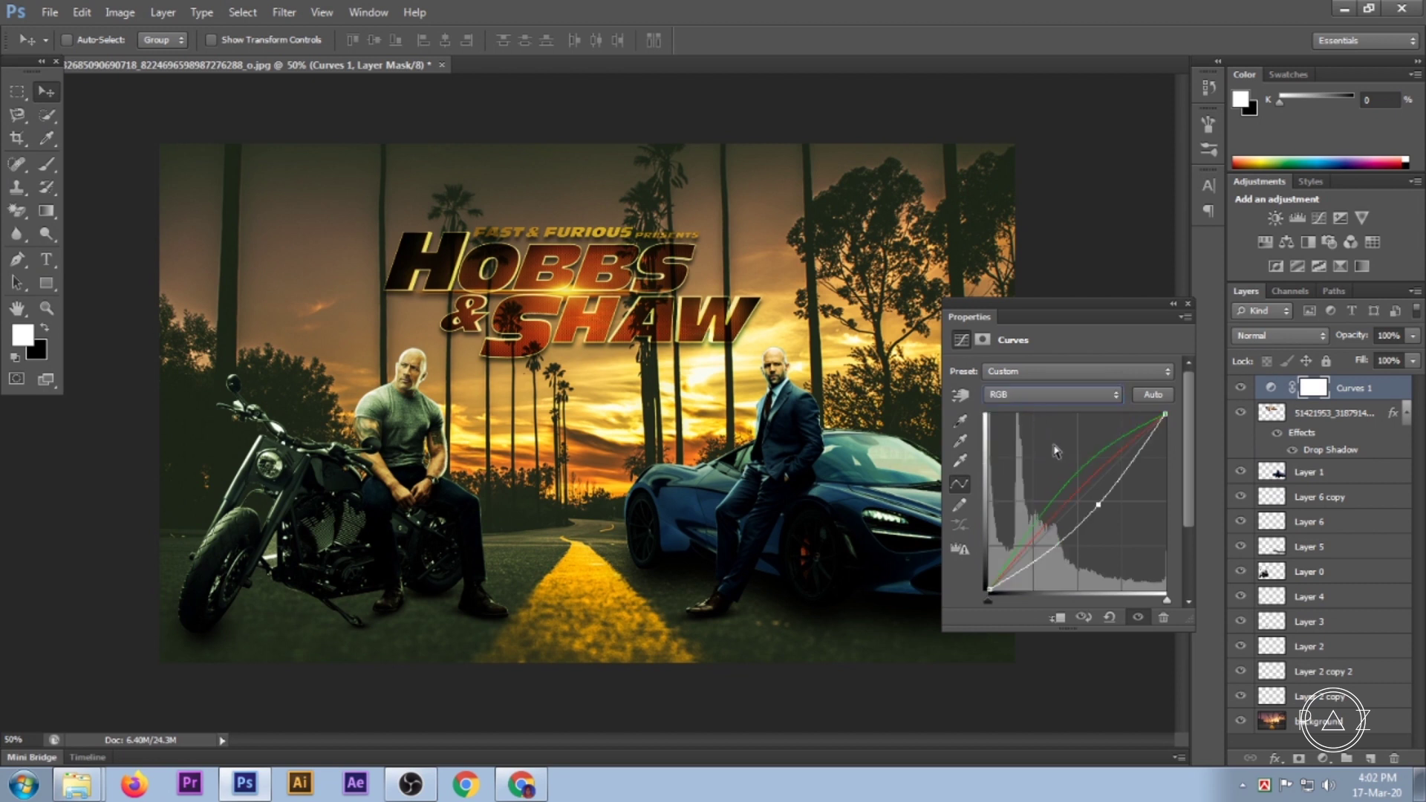
drag(1097, 505, 1094, 510)
drag(1092, 510, 1086, 515)
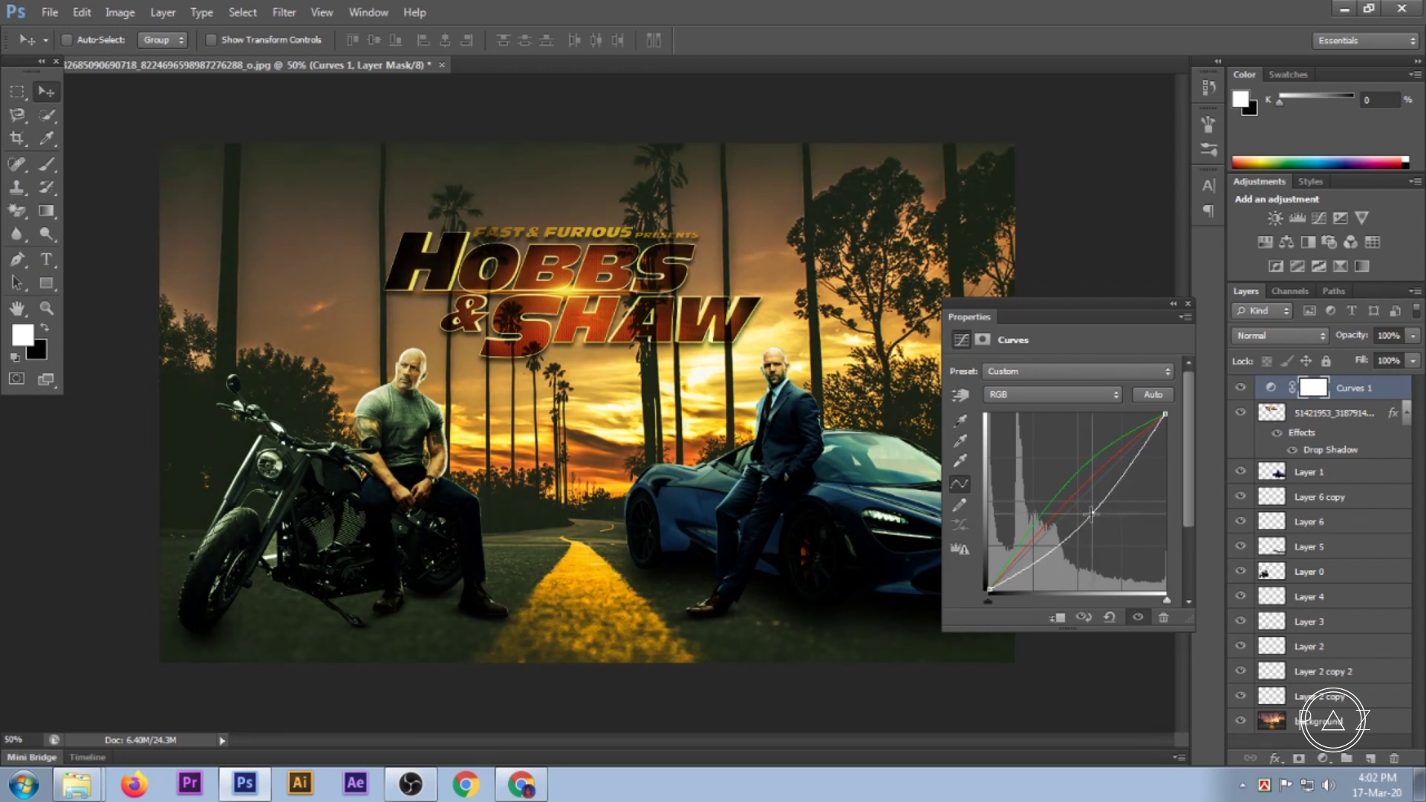
click(1003, 395)
click(1003, 442)
click(1011, 400)
click(1009, 463)
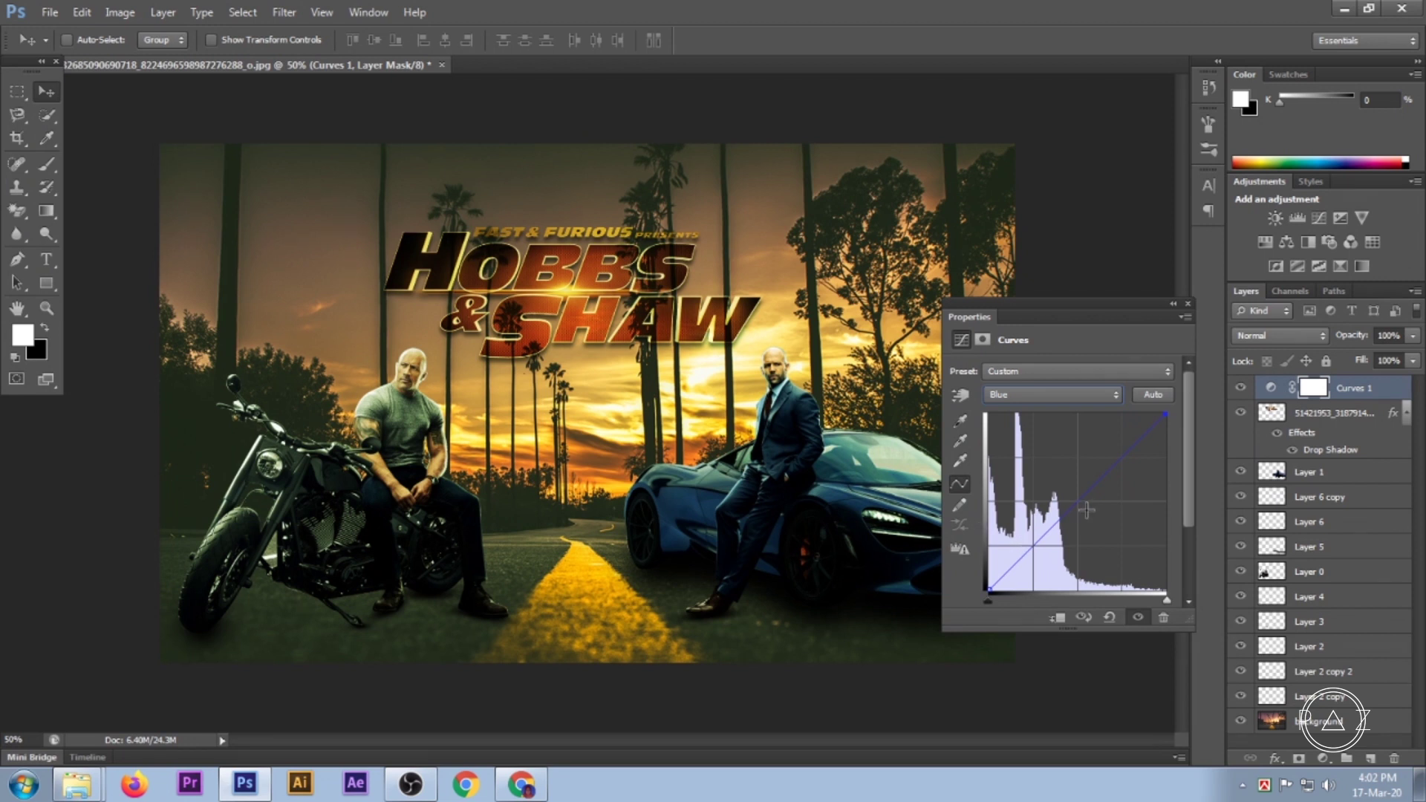
mouse_move(1068, 512)
mouse_down()
mouse_move(1039, 490)
mouse_move(1060, 488)
mouse_up()
Compare the poster with the grade on and off, then push the Blue curve further.
click(1186, 305)
click(1238, 387)
click(1239, 387)
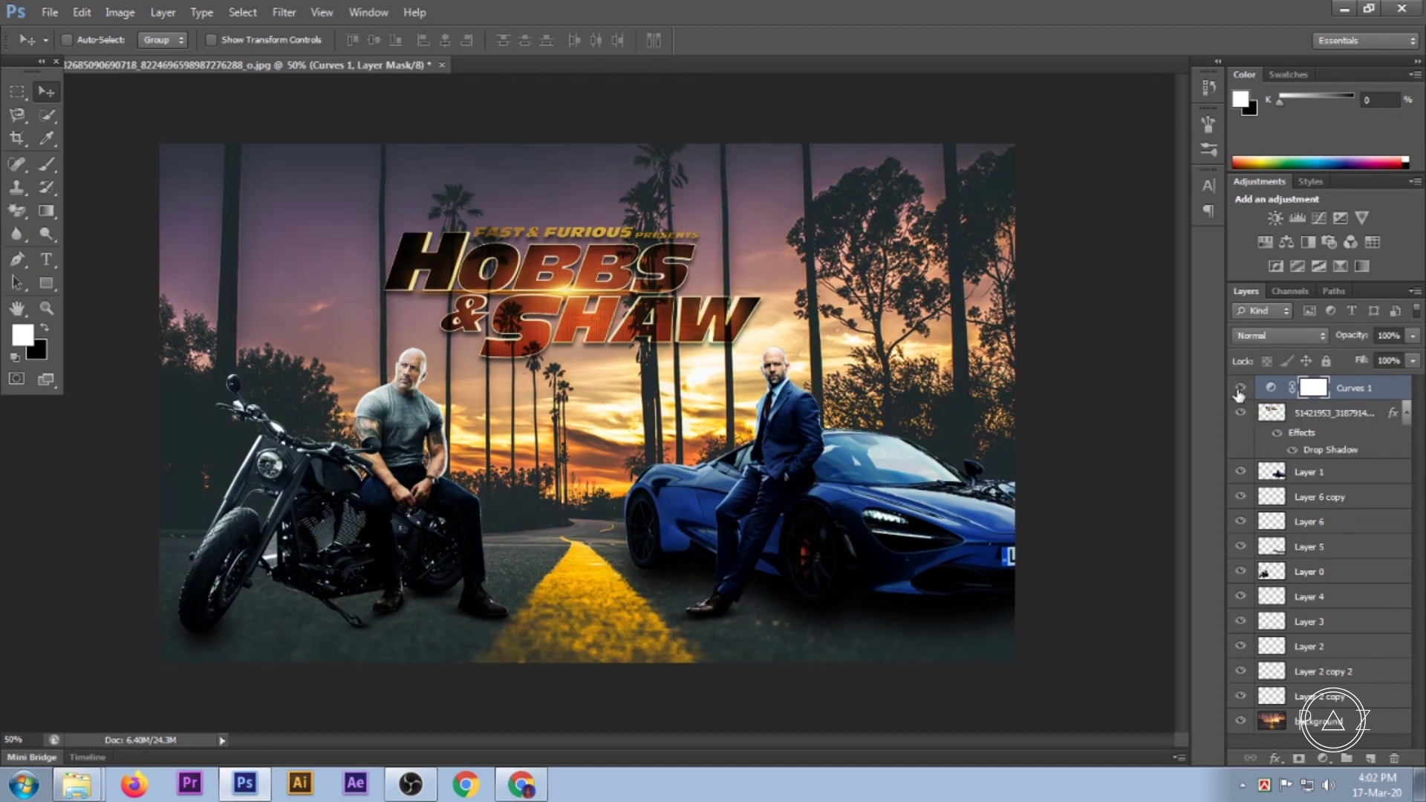
click(1239, 387)
click(1239, 388)
double_click(1273, 388)
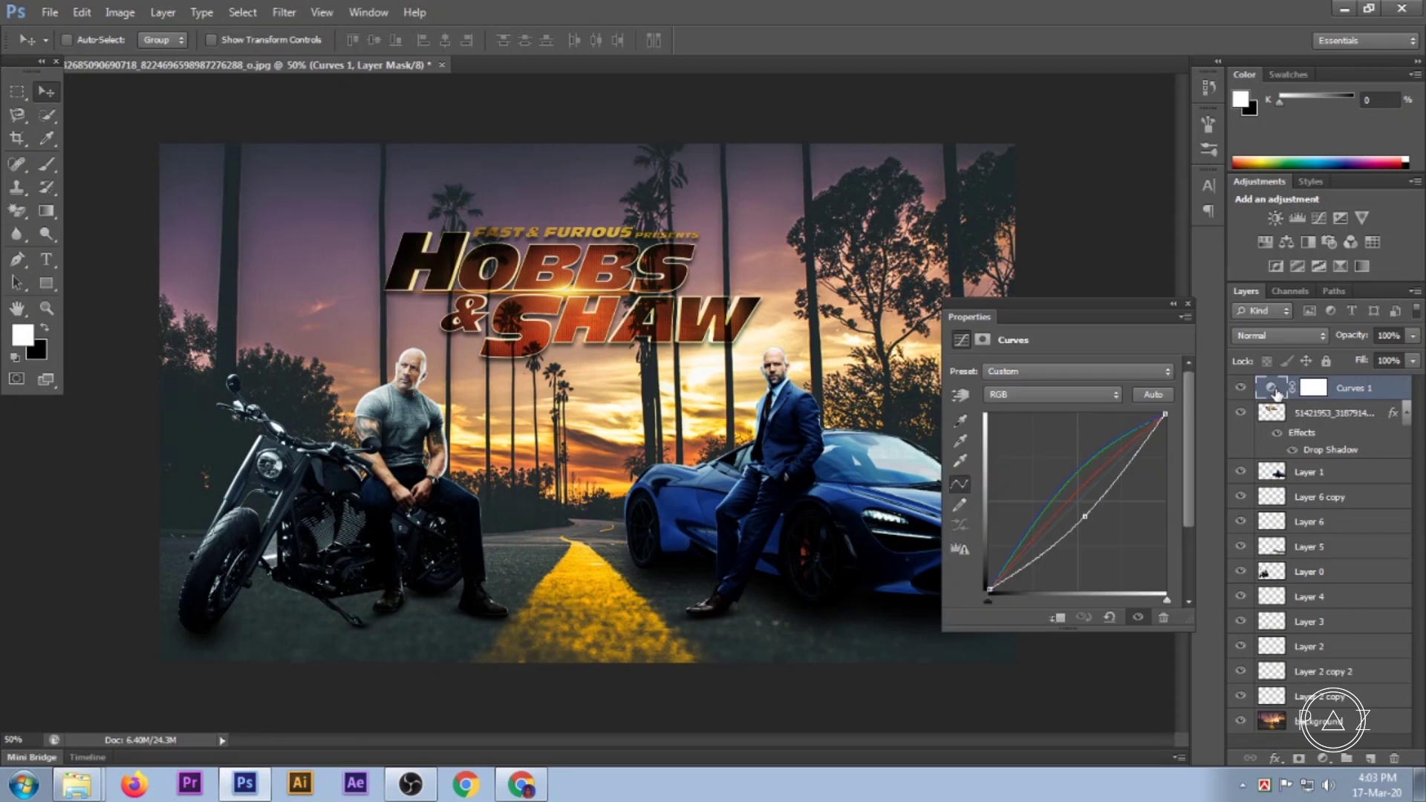
click(1044, 394)
click(1032, 454)
drag(1059, 490, 1042, 498)
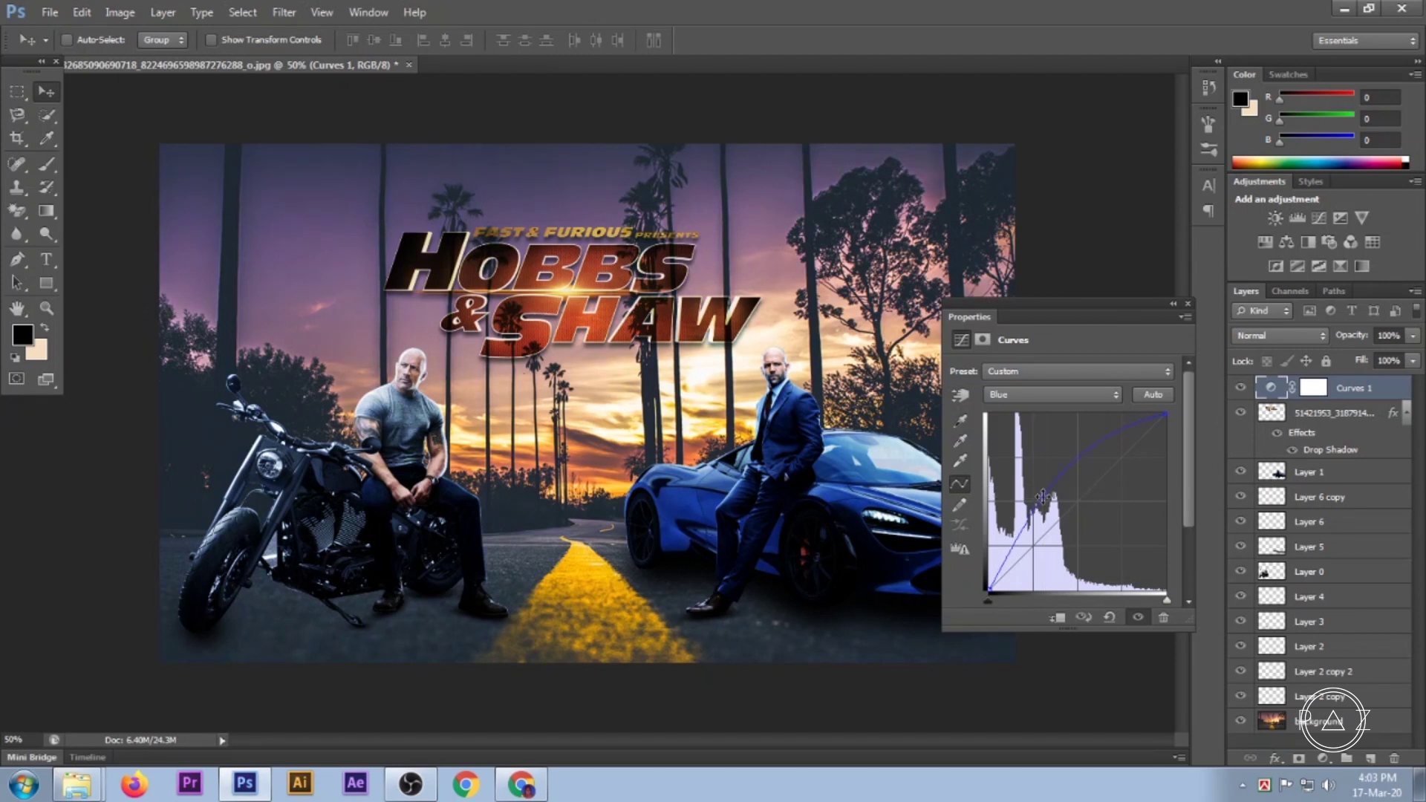
click(1188, 304)
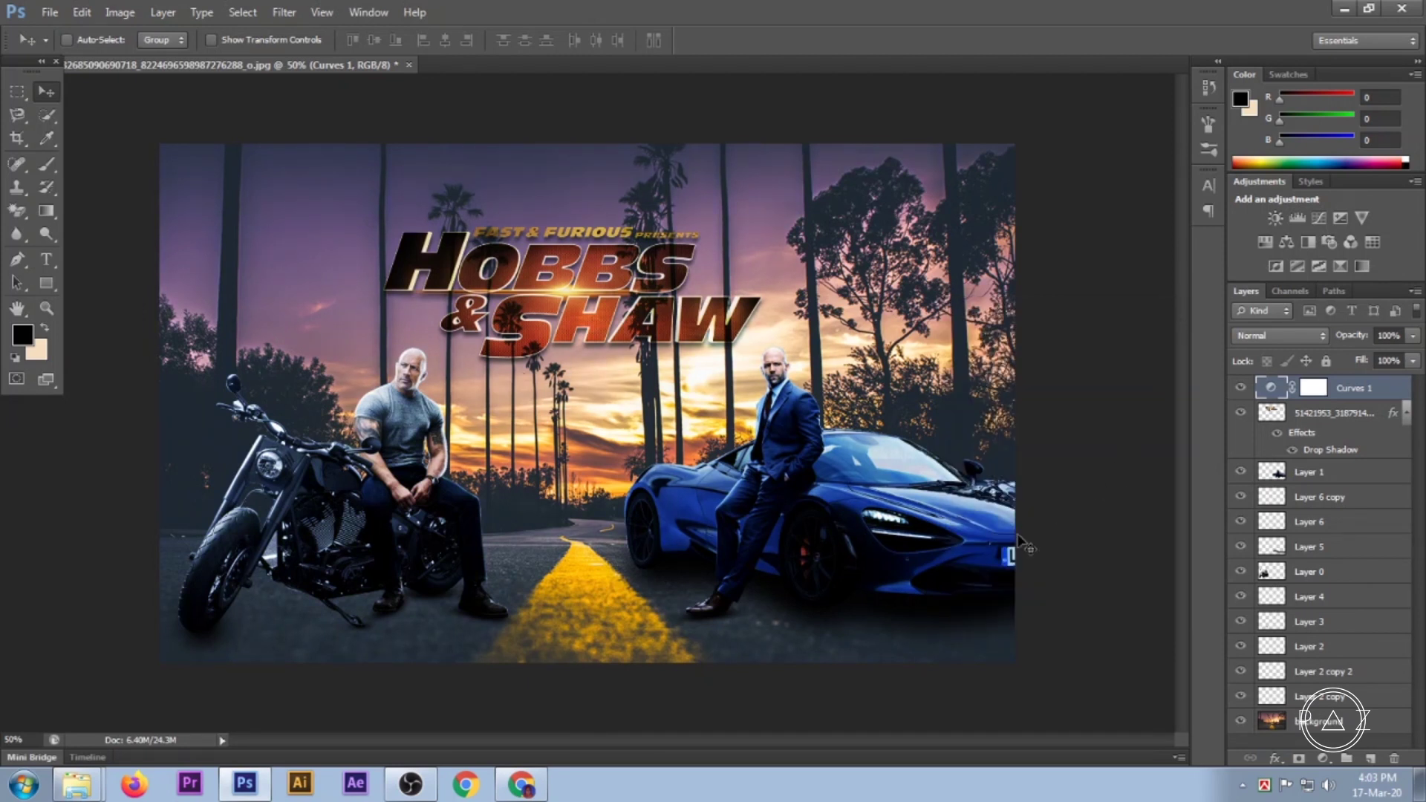
On Layer 1, dodge the suited man's face, jacket and trousers with an enlarged brush.
click(1300, 477)
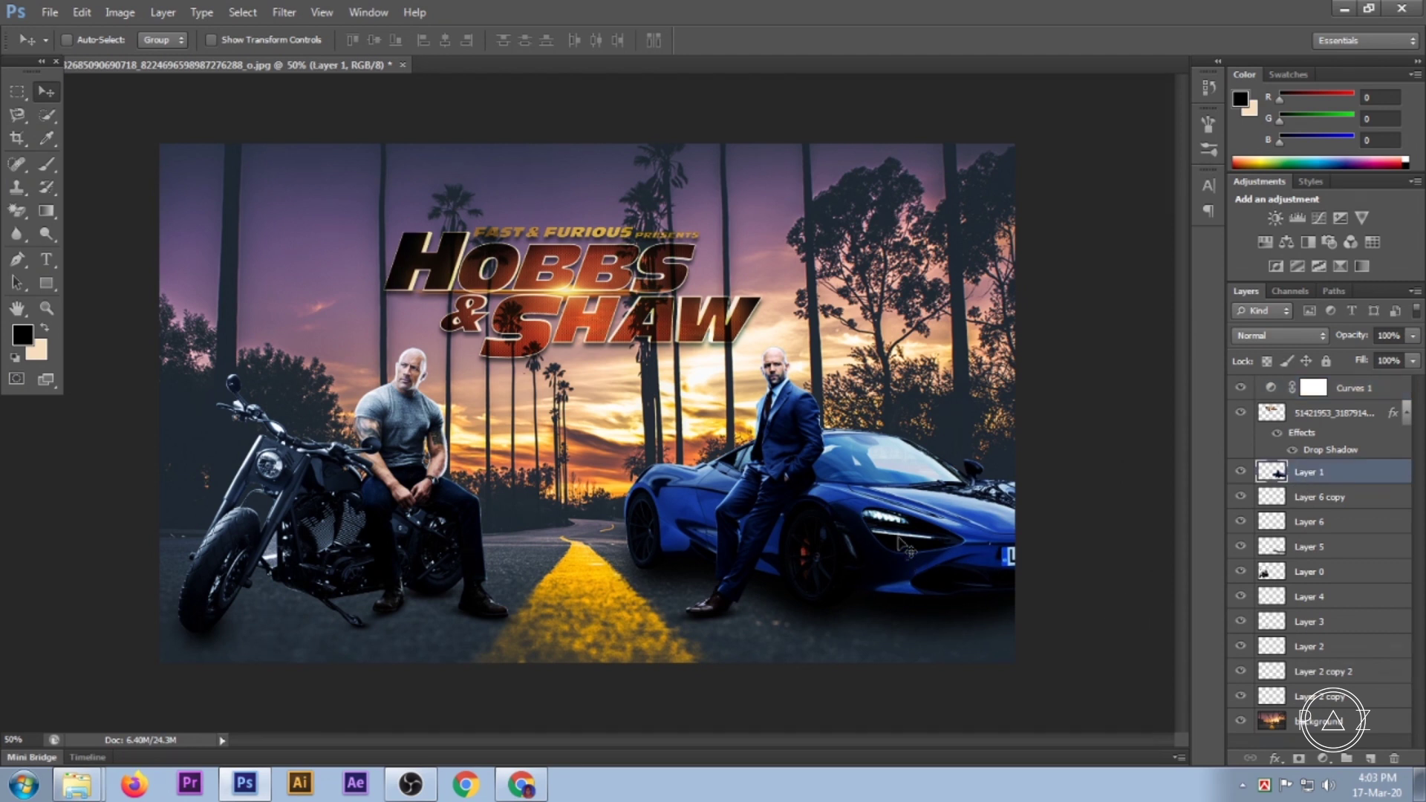
scroll(720, 490, down, 1)
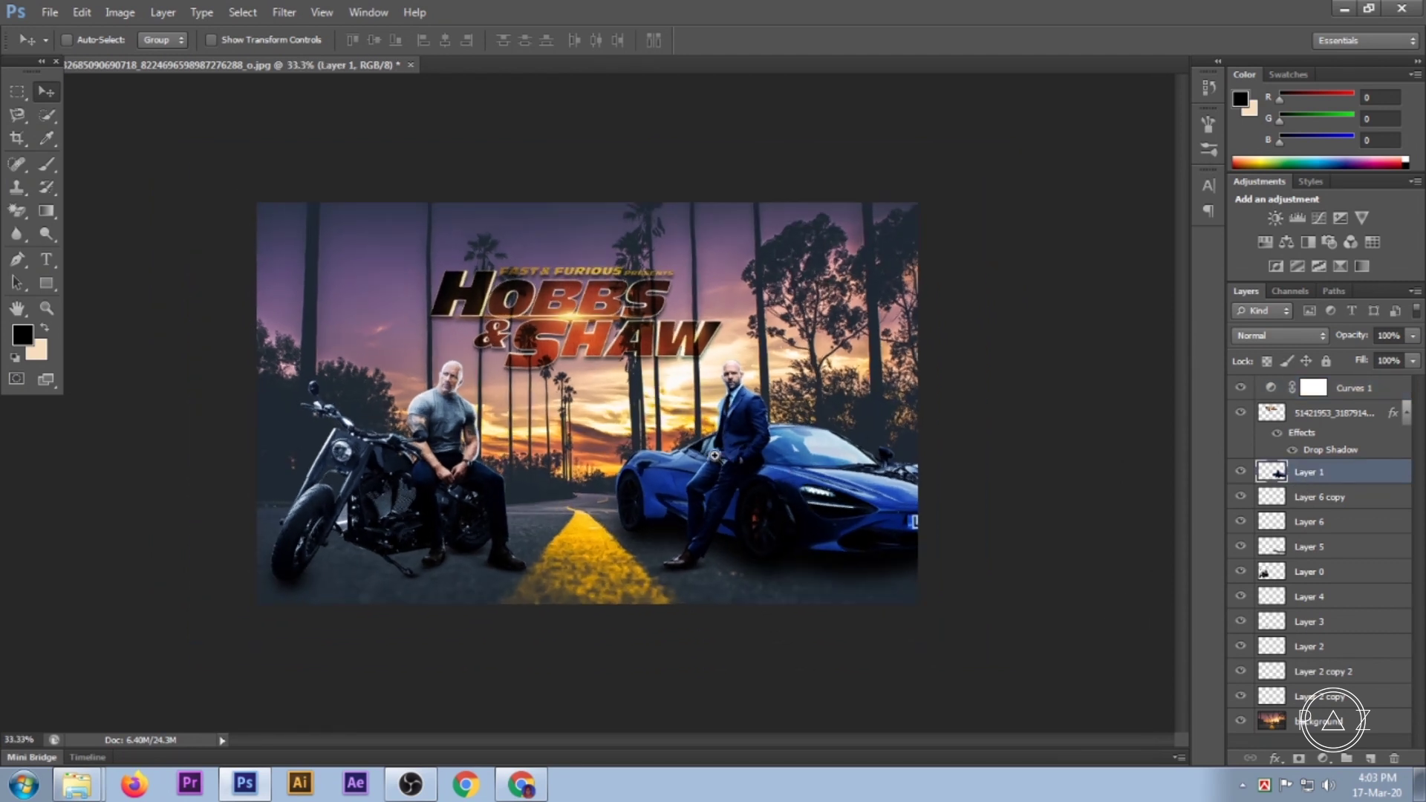
scroll(776, 427, up, 1)
scroll(777, 426, up, 2)
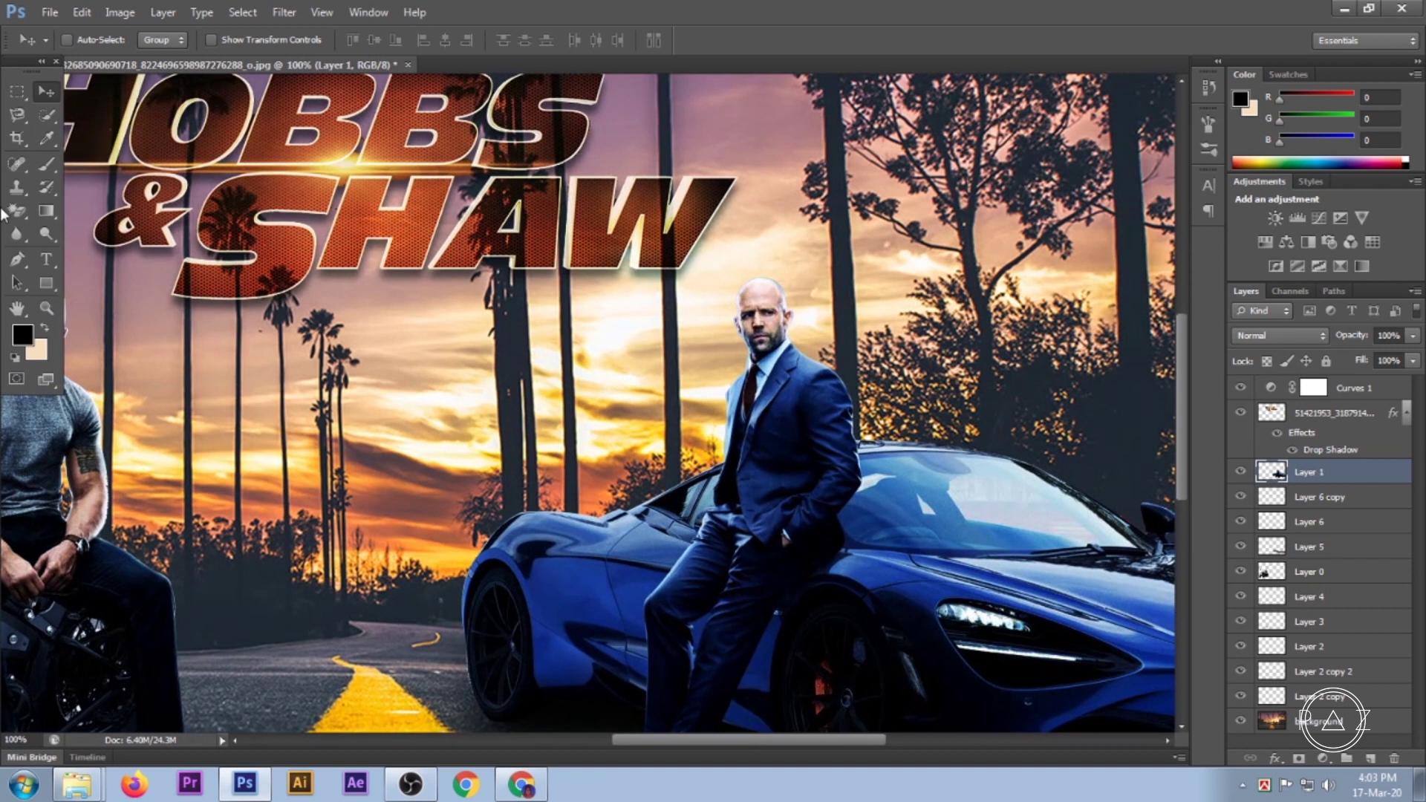
click(47, 237)
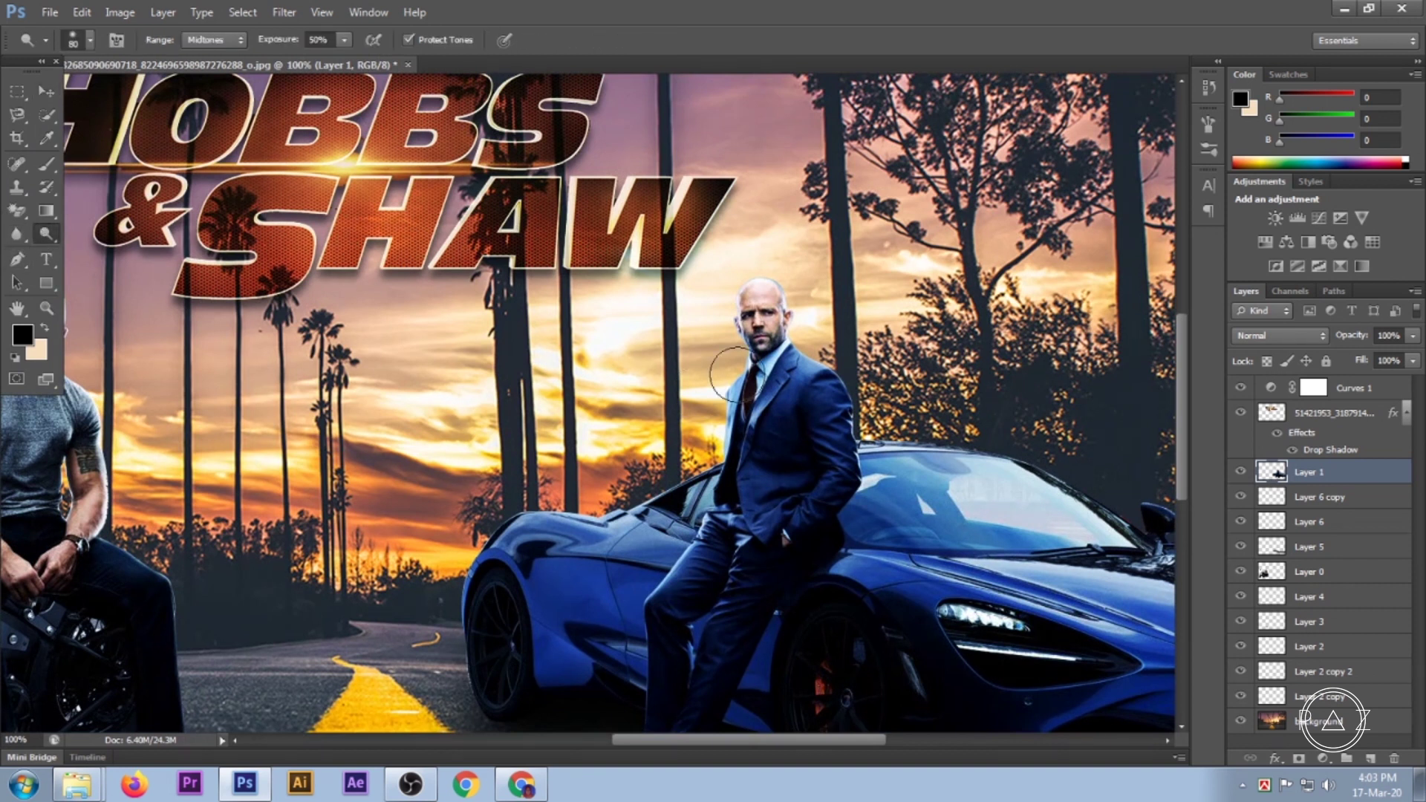
key(bracketright)
key(bracketright)
key(bracketright)
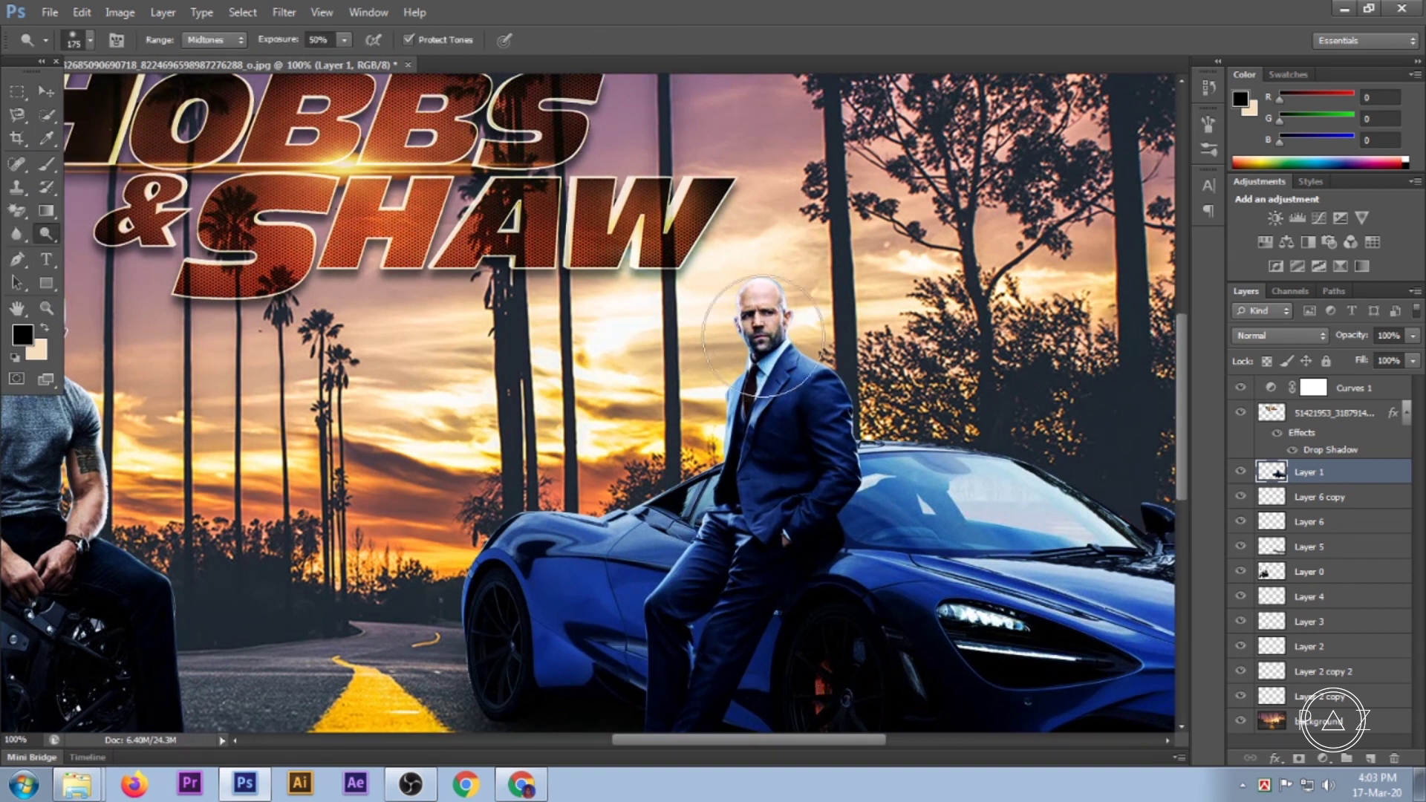
drag(761, 333, 765, 340)
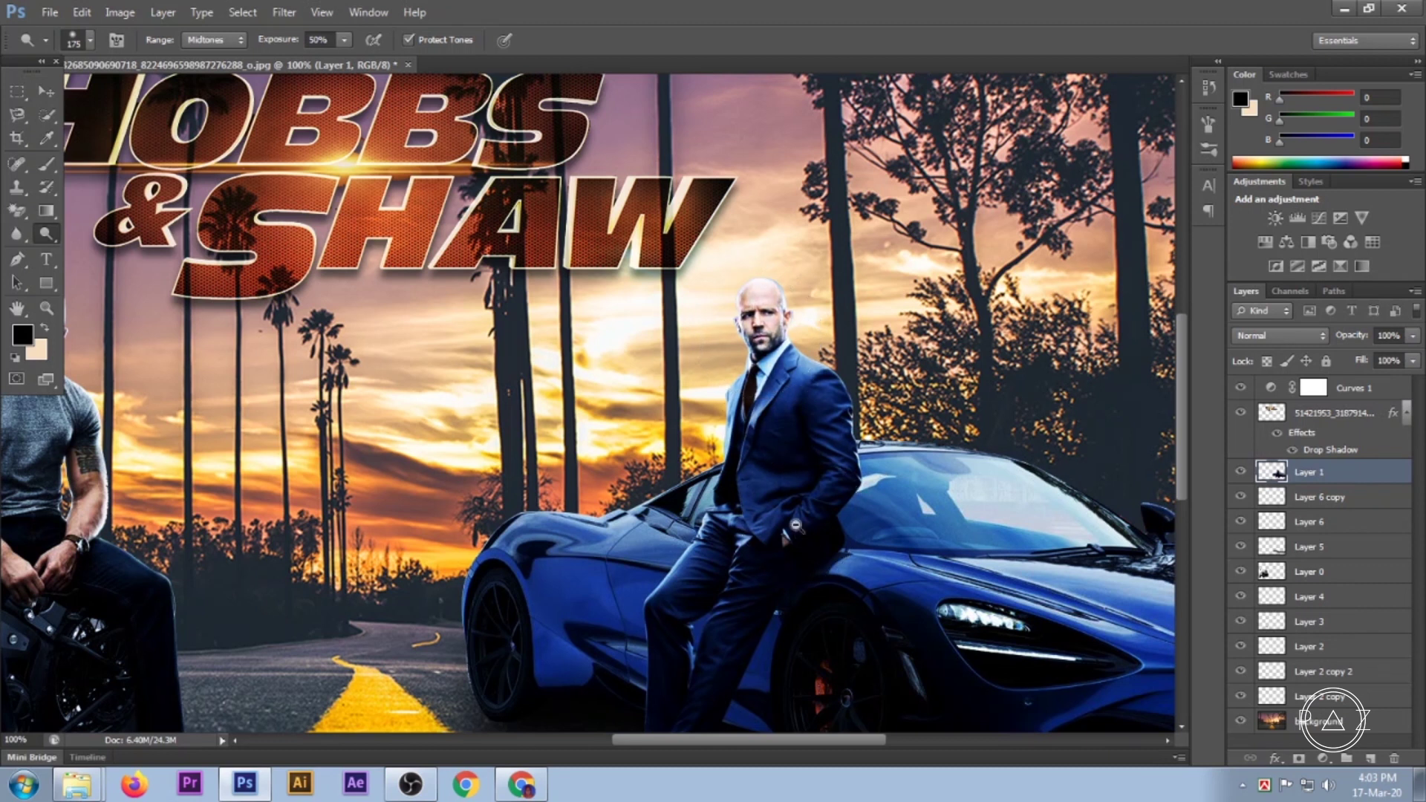
key(ctrl+minus)
key(ctrl+minus)
scroll(799, 483, up, 2)
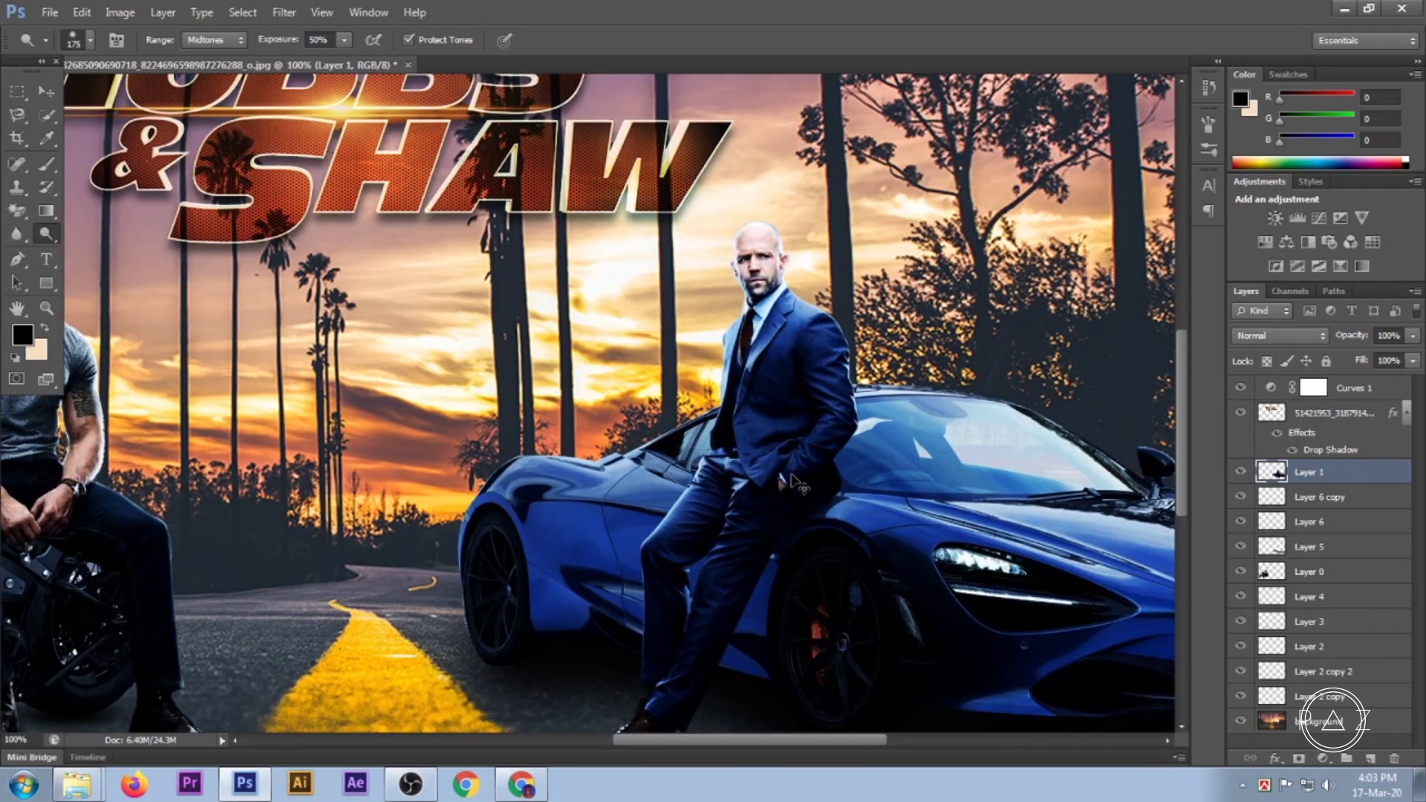
drag(765, 356, 776, 387)
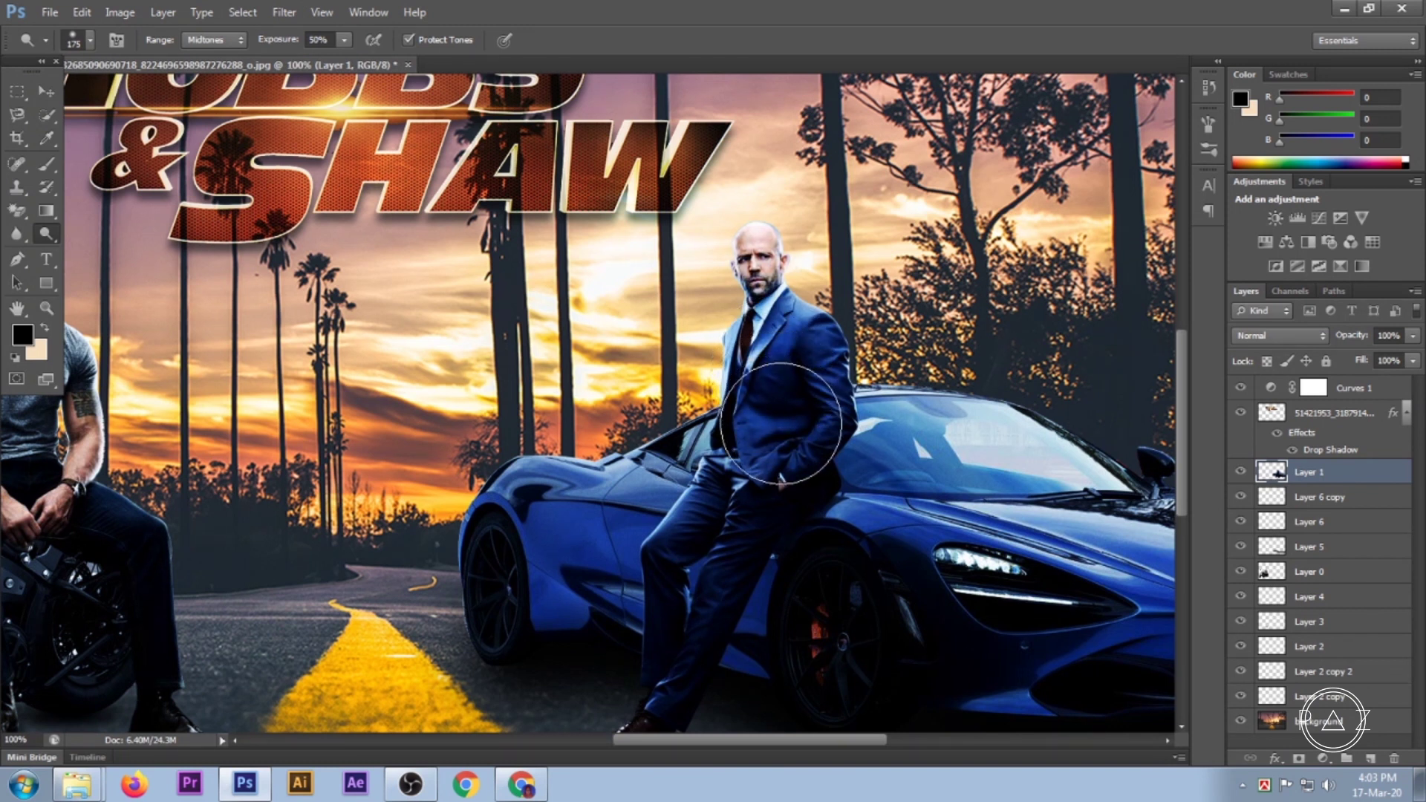
mouse_move(777, 386)
mouse_down()
mouse_move(748, 479)
mouse_move(761, 416)
mouse_move(550, 513)
mouse_move(876, 558)
mouse_move(899, 513)
mouse_move(810, 453)
mouse_move(757, 521)
mouse_up()
Zoom to the motorcycle rider and dodge his shirt and arm on Layer 0.
scroll(743, 494, down, 3)
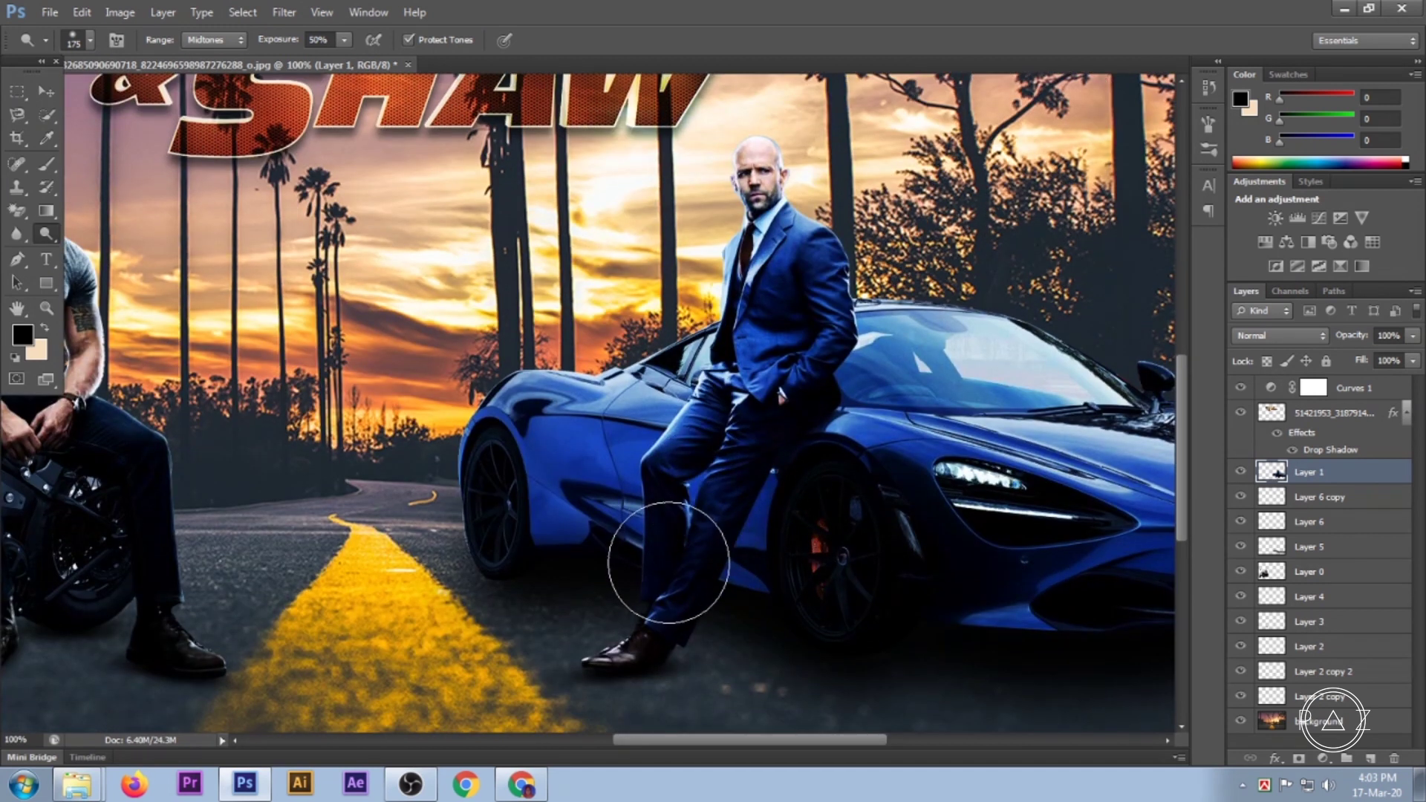
scroll(787, 498, down, 1)
scroll(810, 515, down, 1)
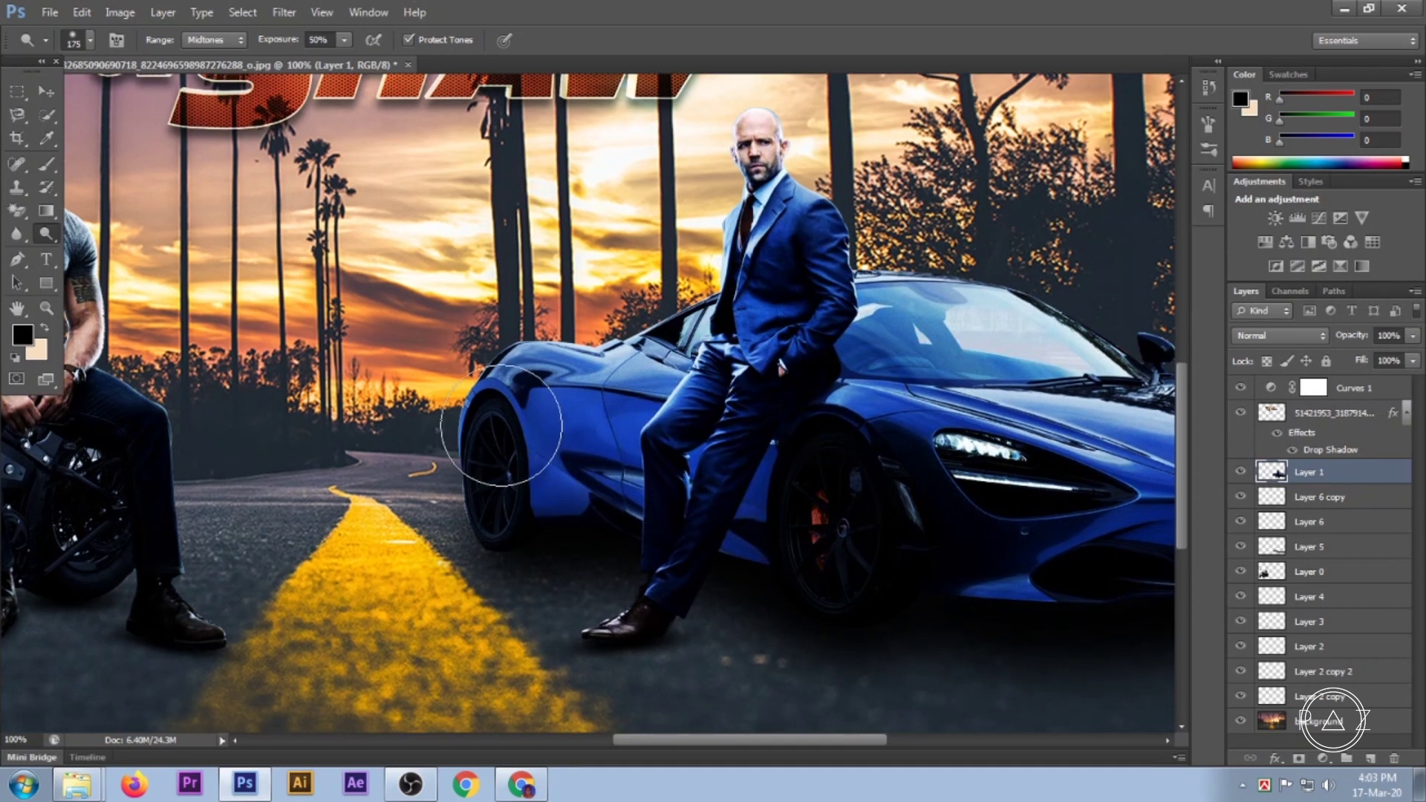
alt+click(651, 465)
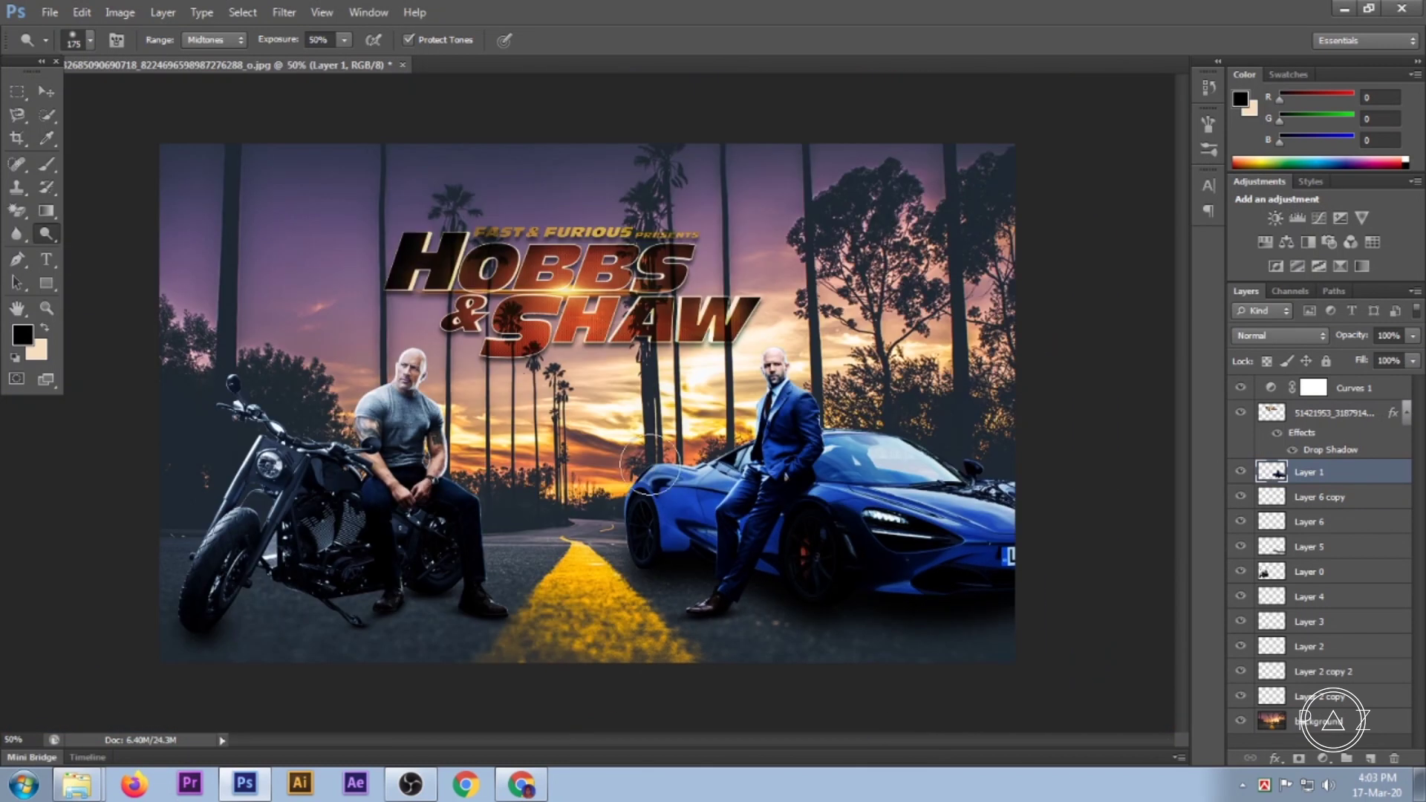
click(468, 503)
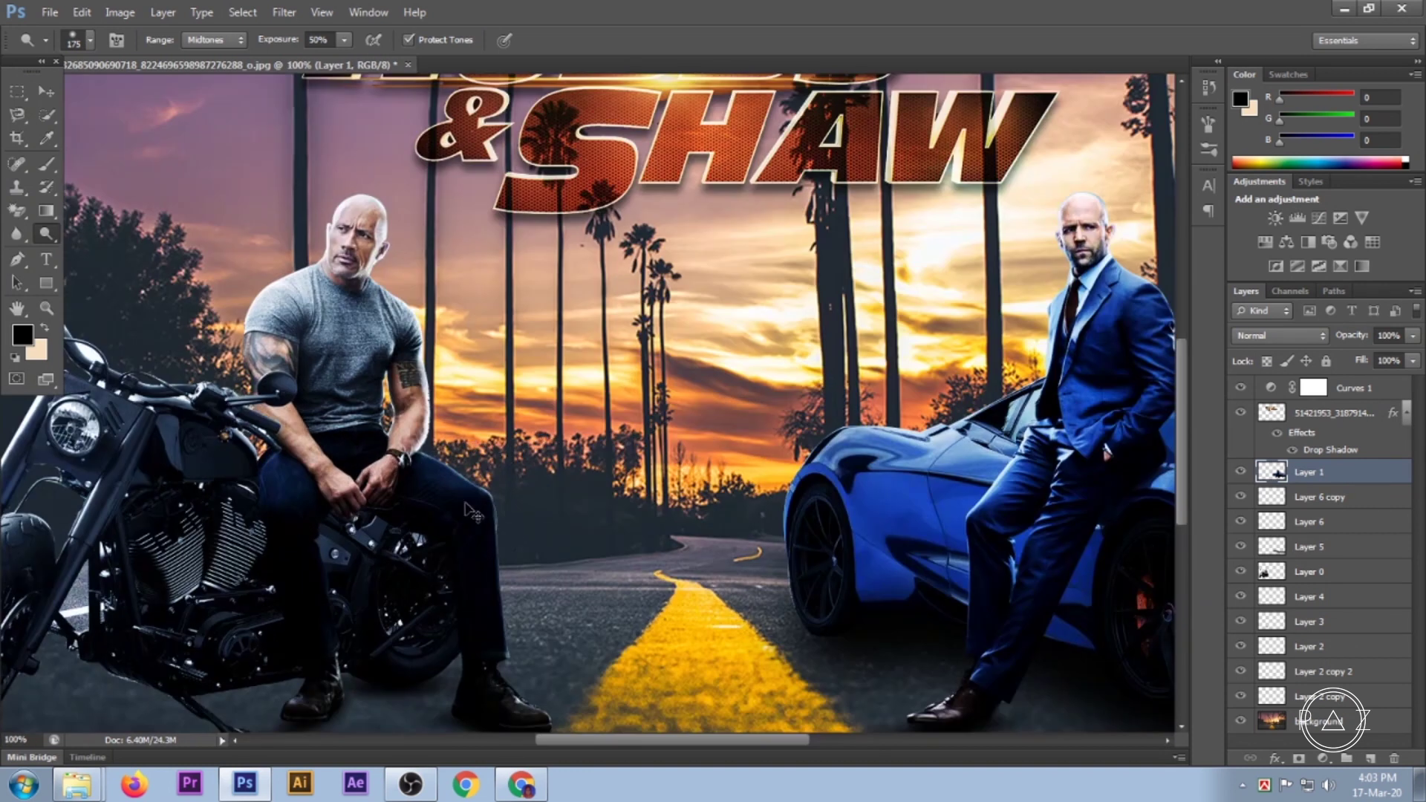
scroll(1179, 561, left, 6)
click(1285, 572)
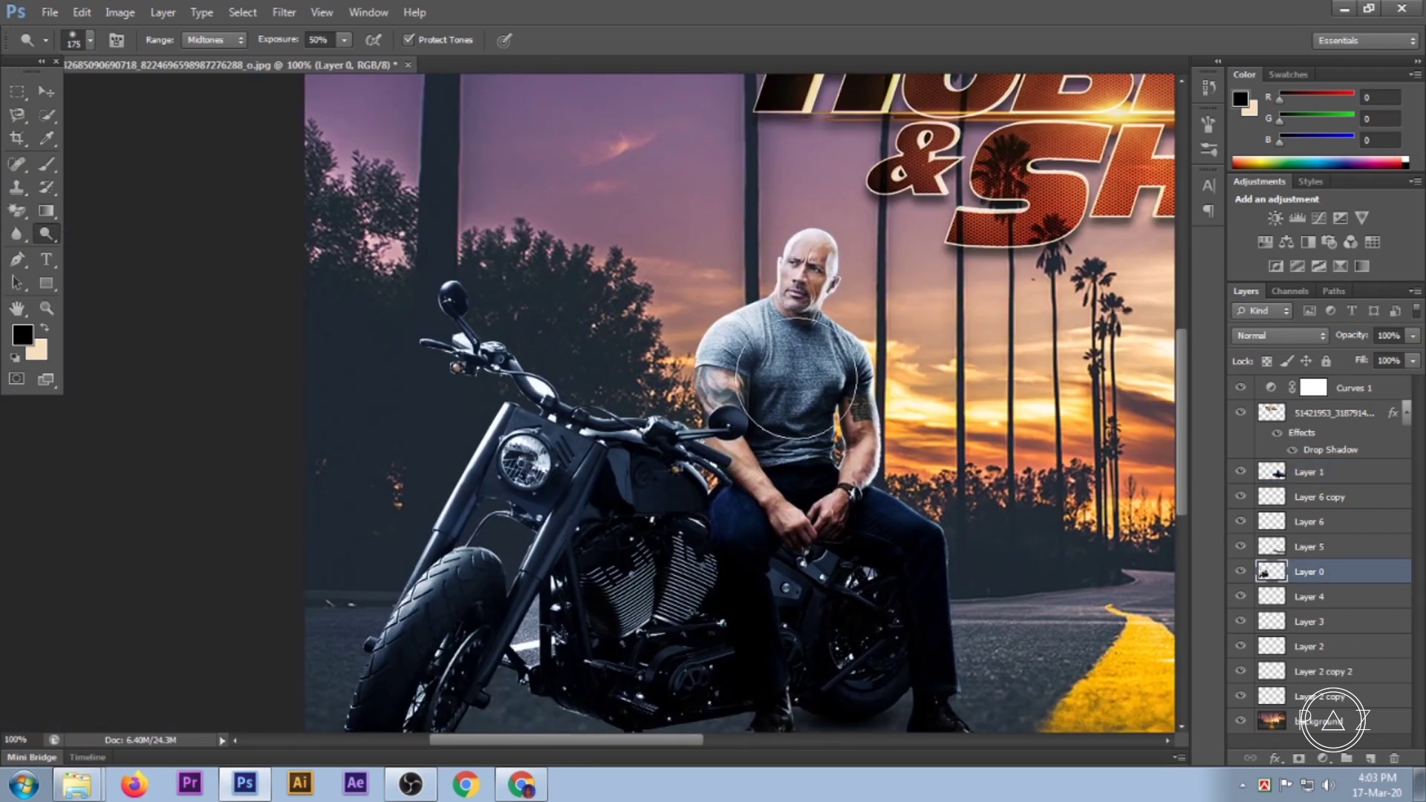
drag(787, 364, 796, 493)
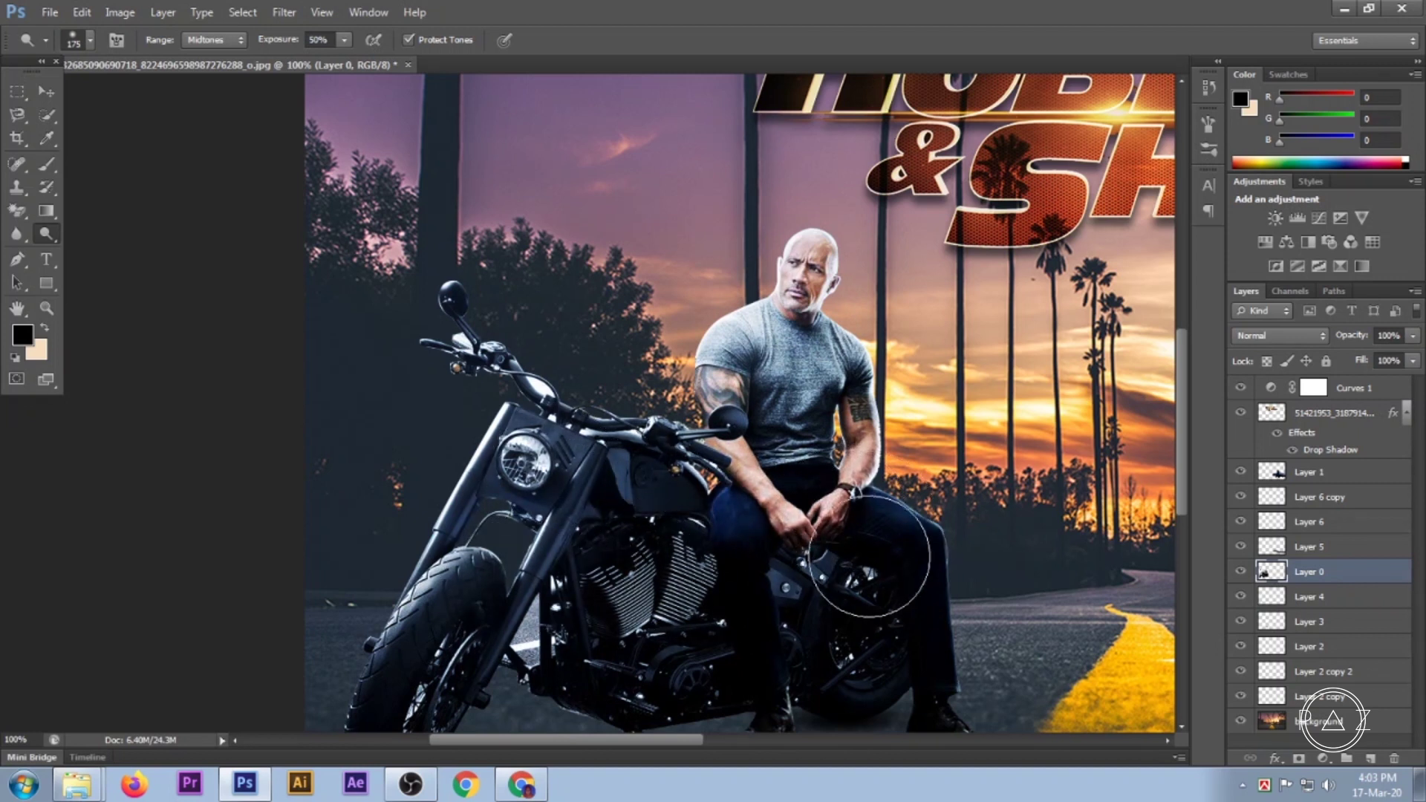
Zoom out to view the whole graded poster.
key(ctrl+minus)
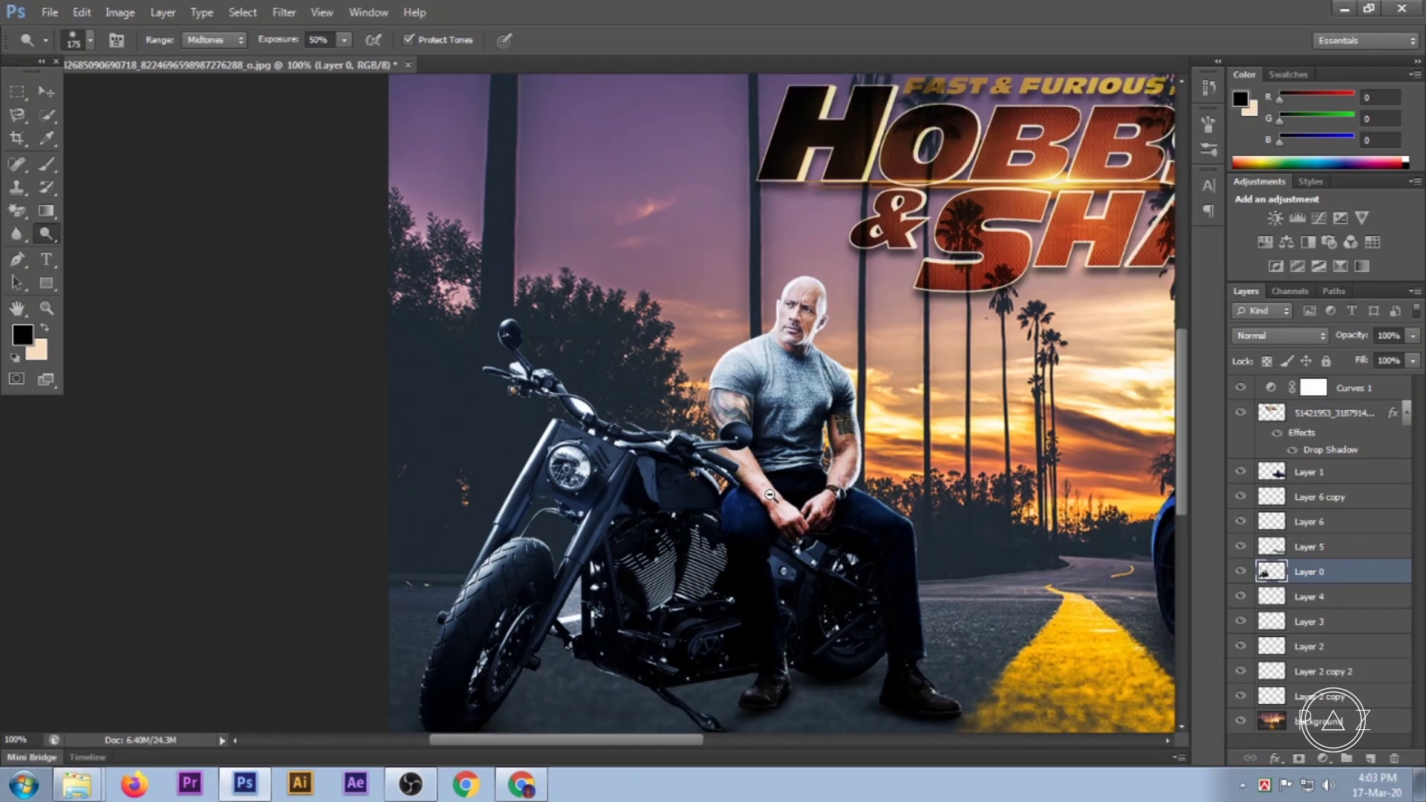
key(ctrl+minus)
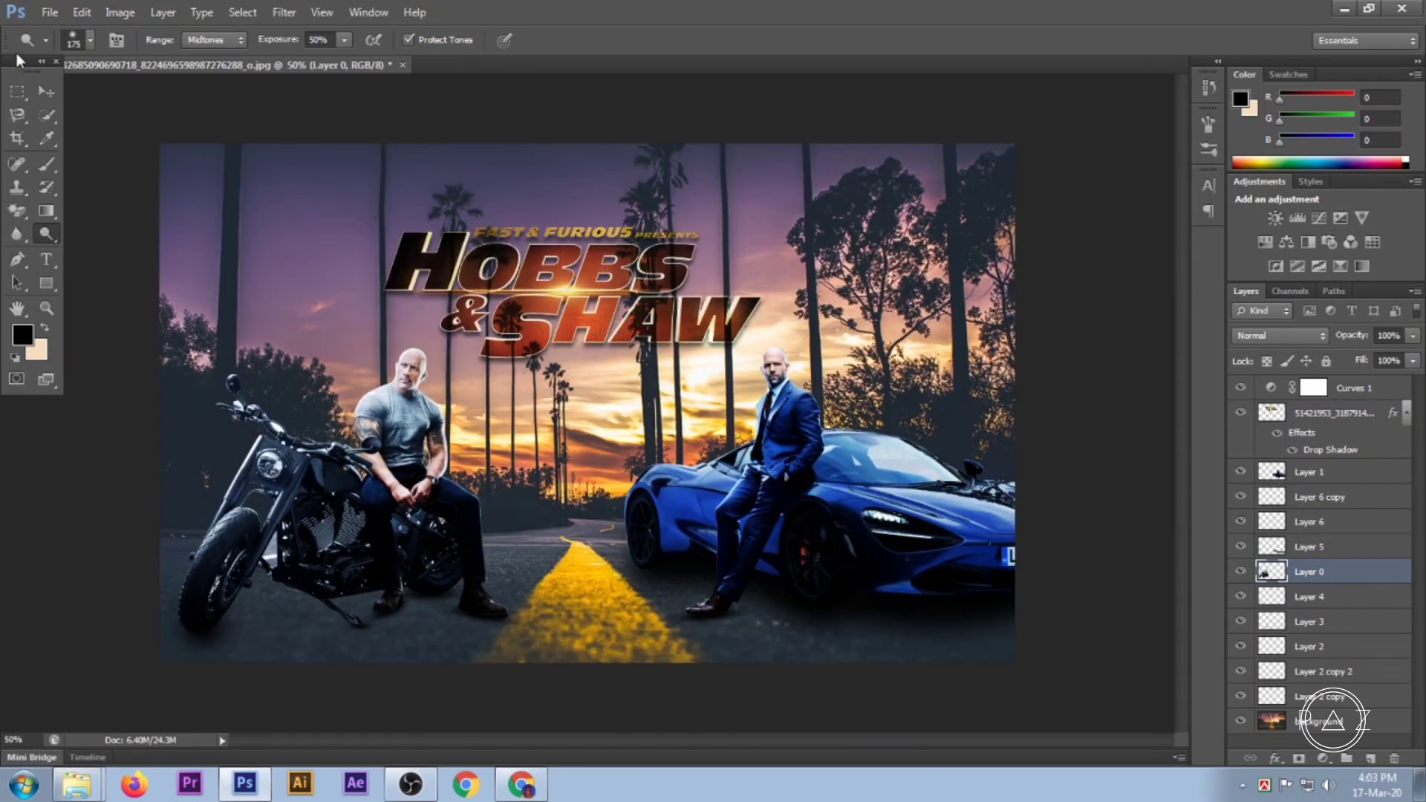
click(45, 89)
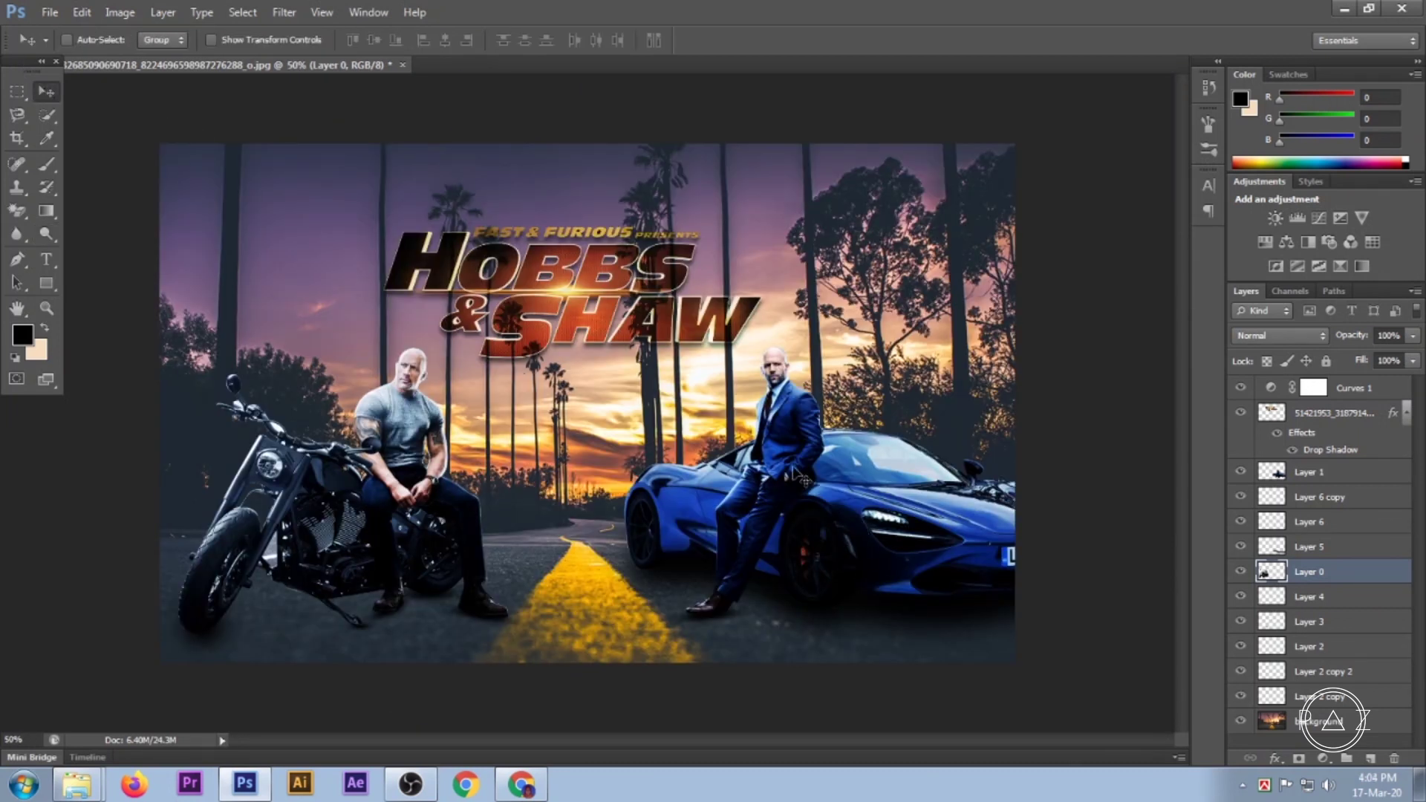
key(ctrl+minus)
key(ctrl+plus)
key(ctrl+minus)
click(673, 477)
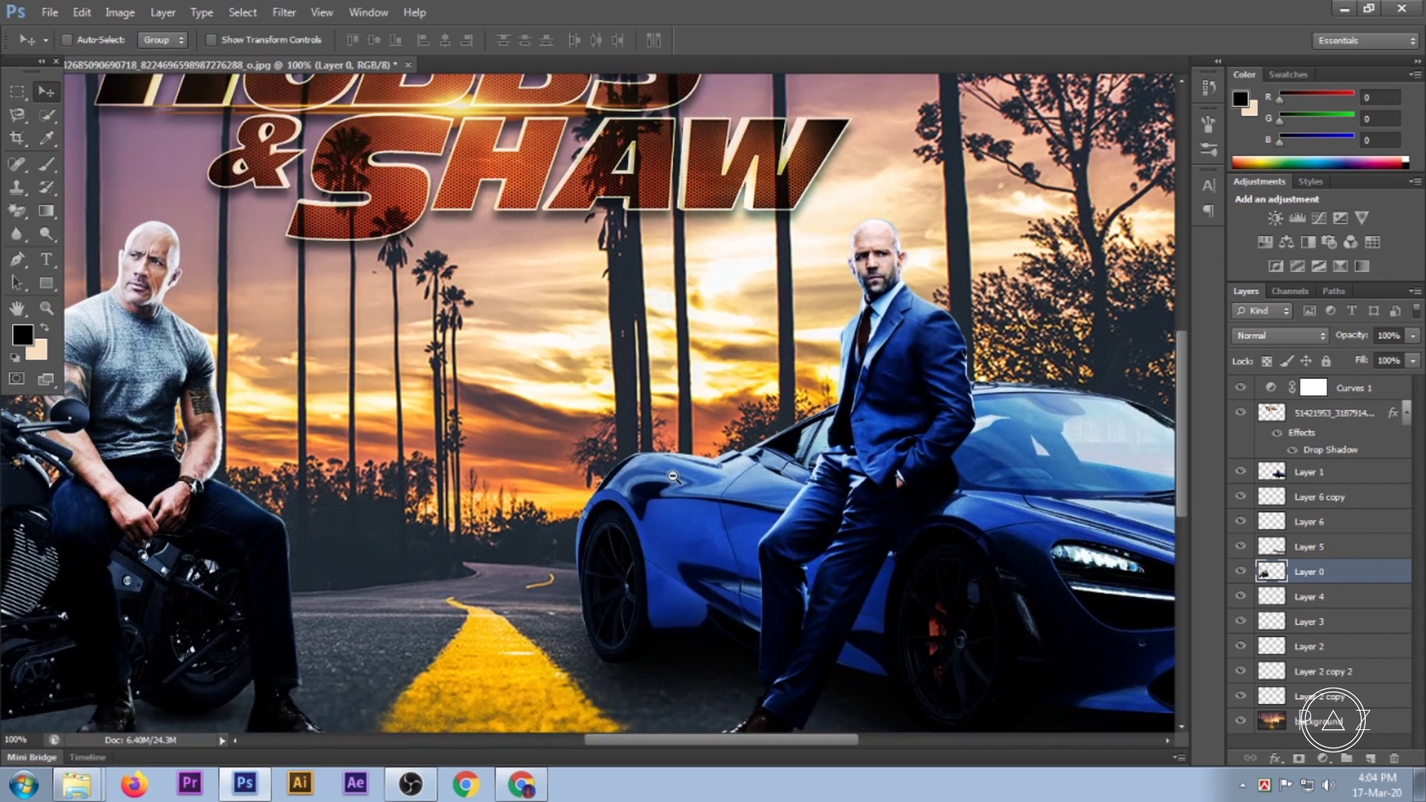
click(674, 476)
click(673, 476)
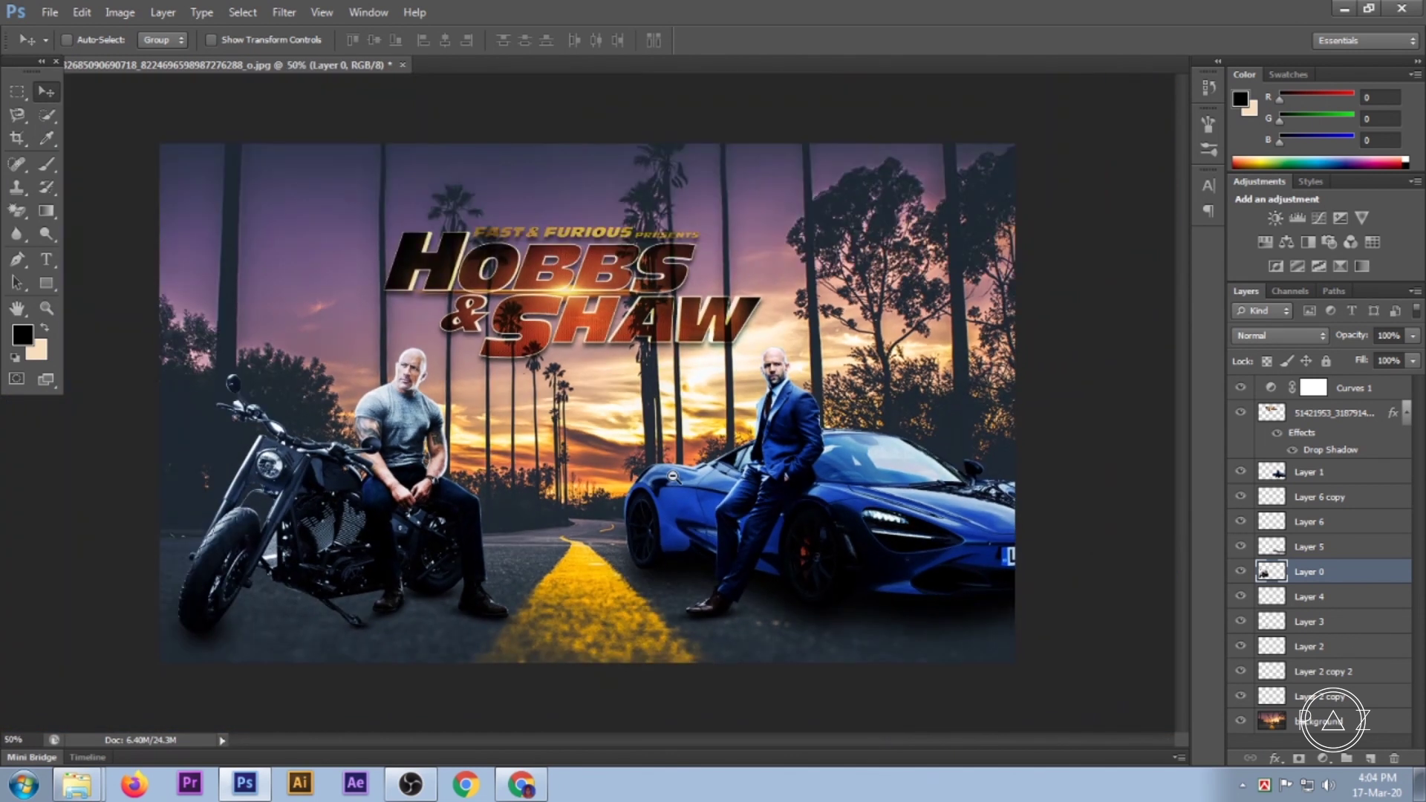
key(ctrl+minus)
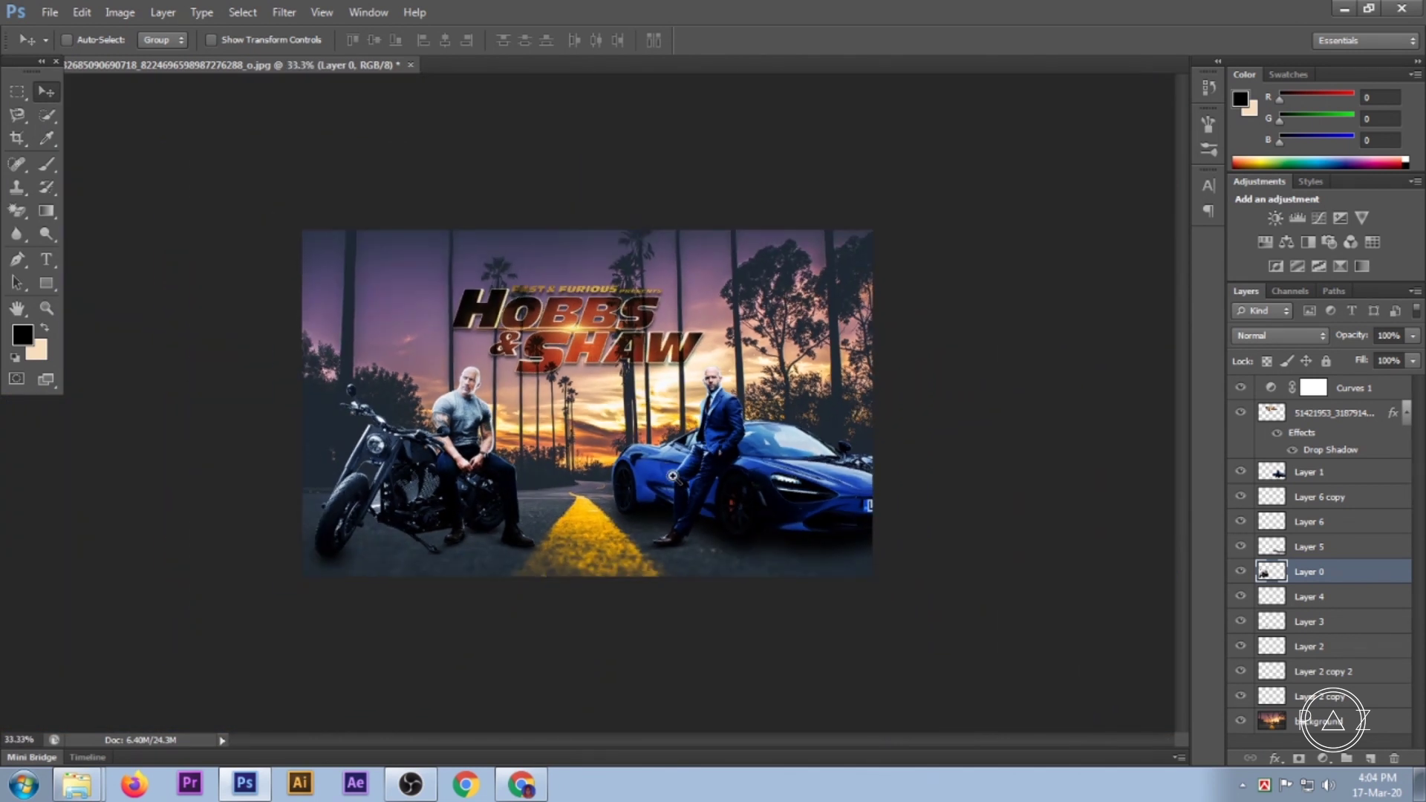
key(ctrl+plus)
Group every layer from Curves 1 down to Background and name the group 'Hobbs & Shaw'.
click(1355, 394)
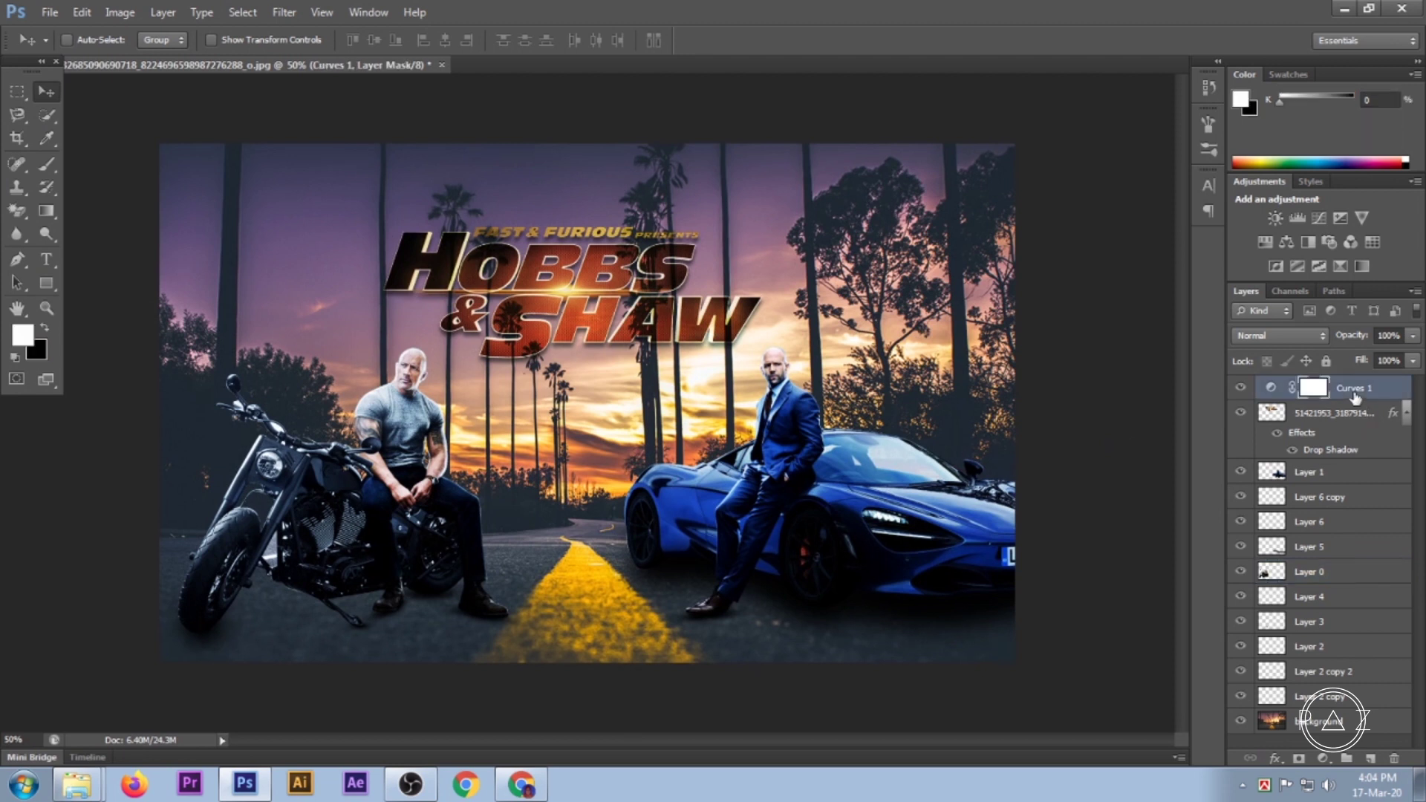
shift+click(1317, 722)
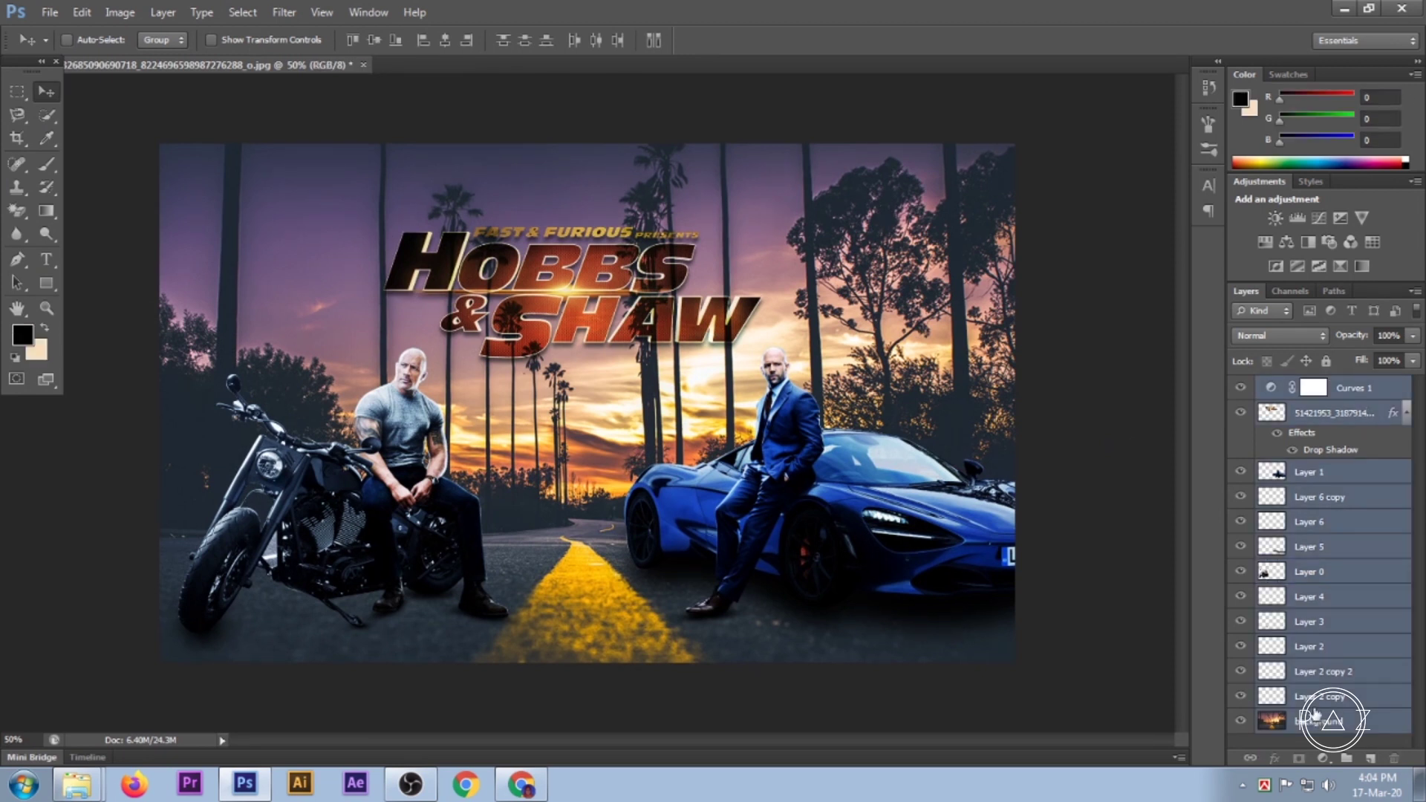
key(ctrl+g)
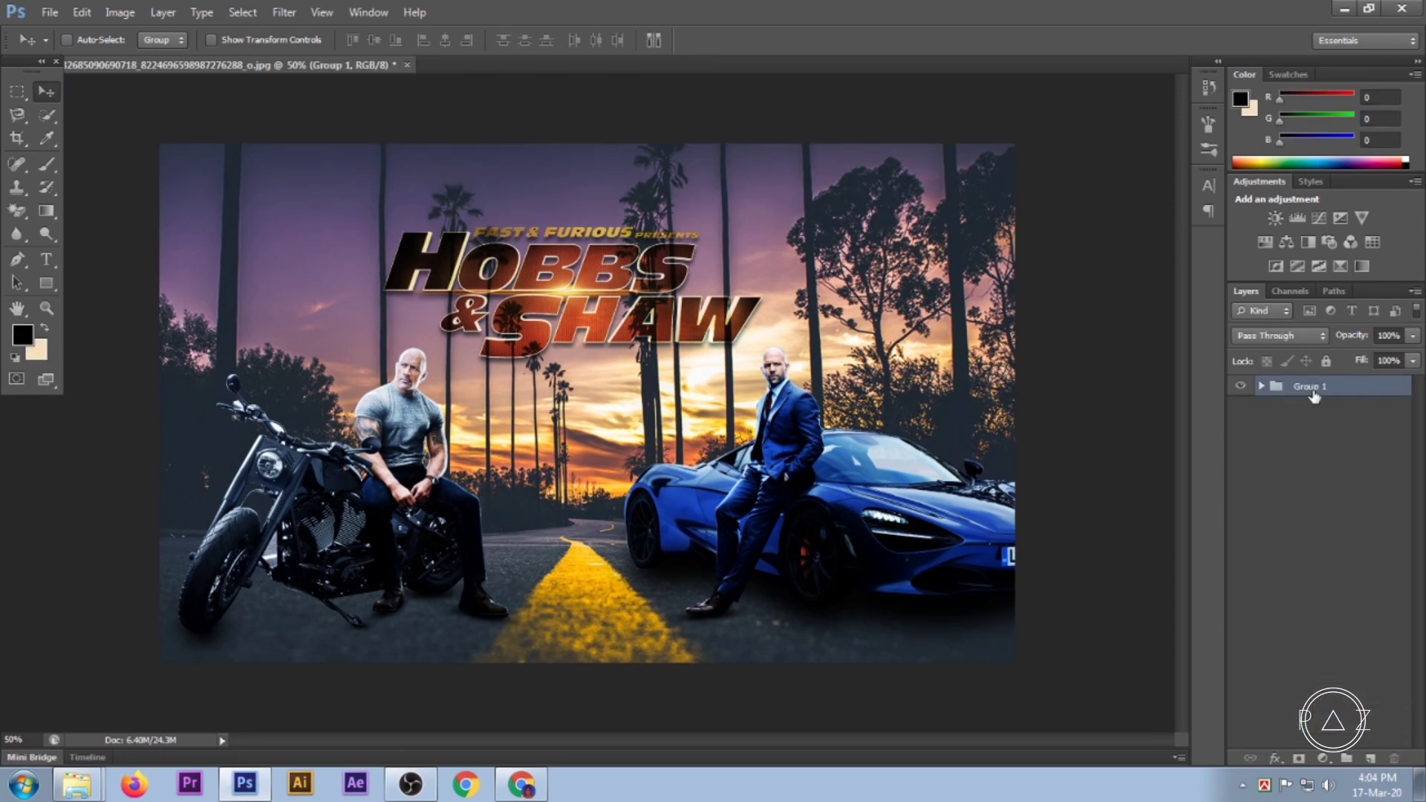
double_click(1309, 387)
text(Hobbs)
text( & Sha)
text(w)
key(Return)
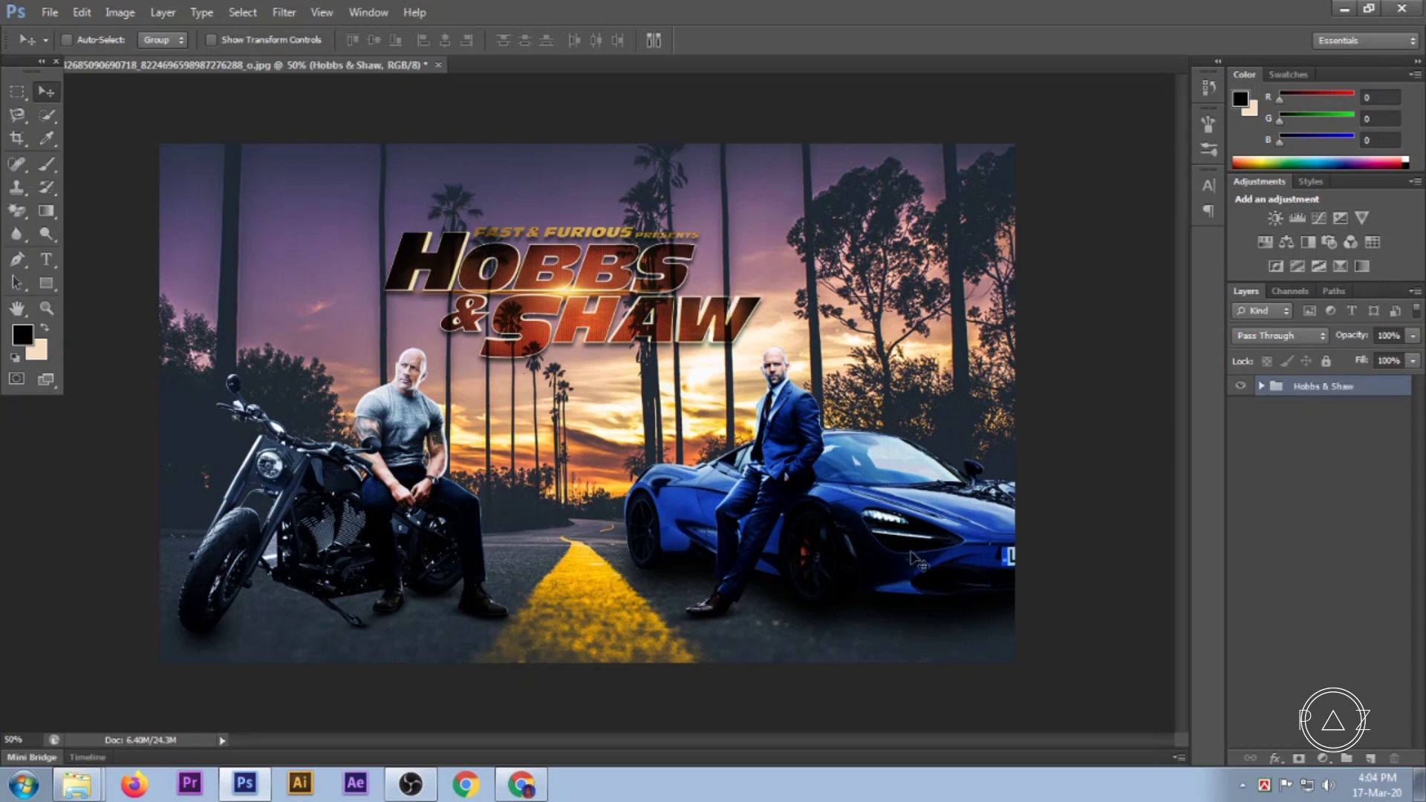
Save the poster as PSD 'hobbs & shaw' in the Desktop 'book' folder.
click(51, 15)
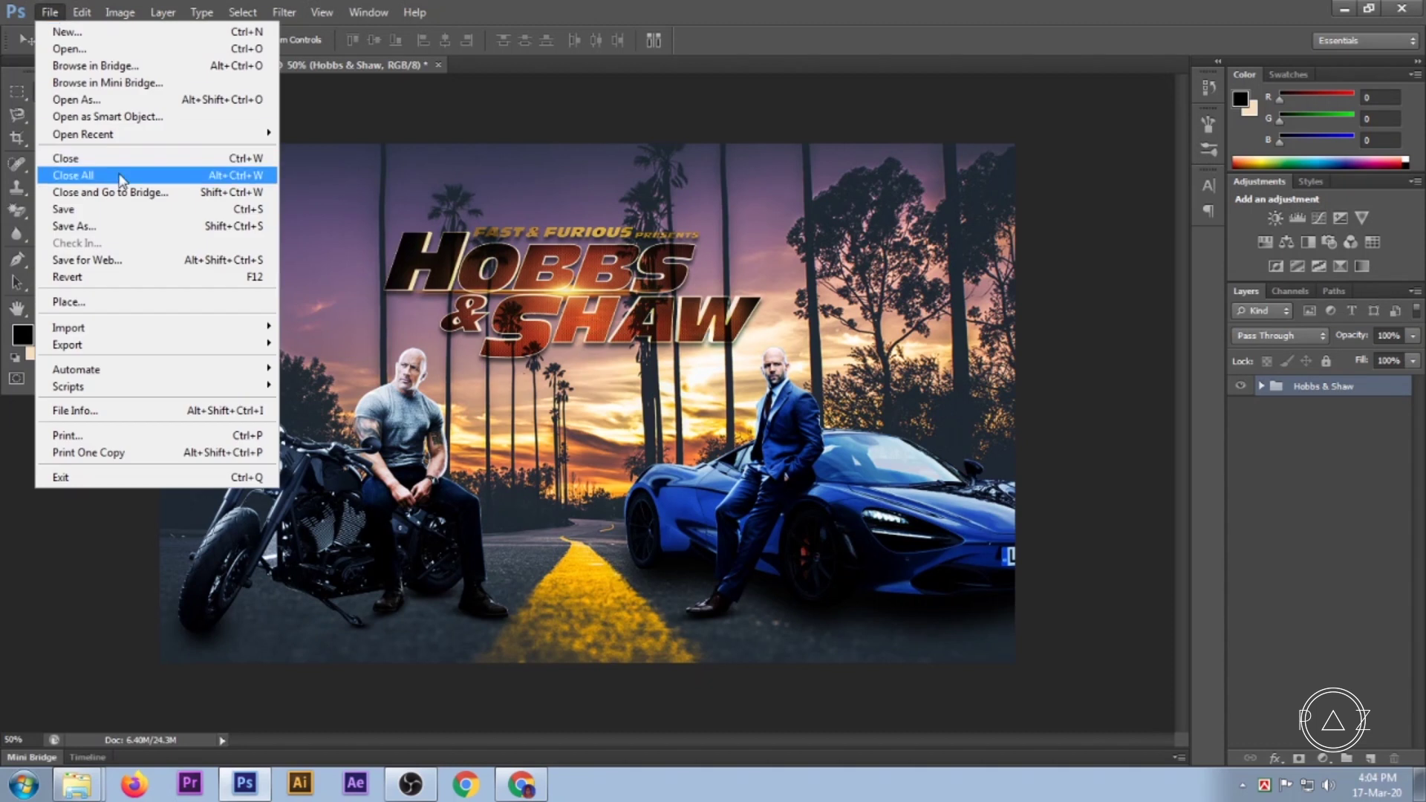
click(132, 221)
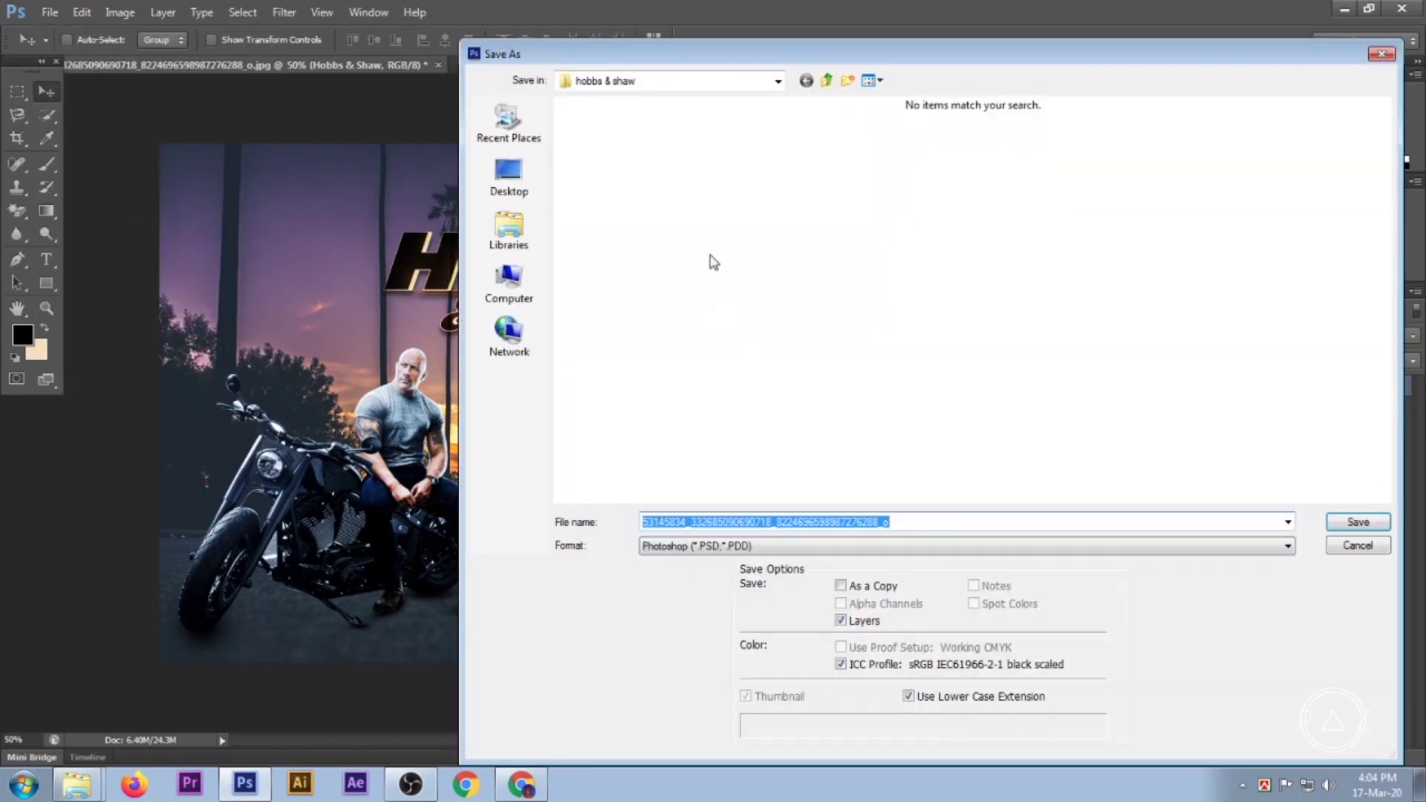
click(827, 81)
double_click(706, 210)
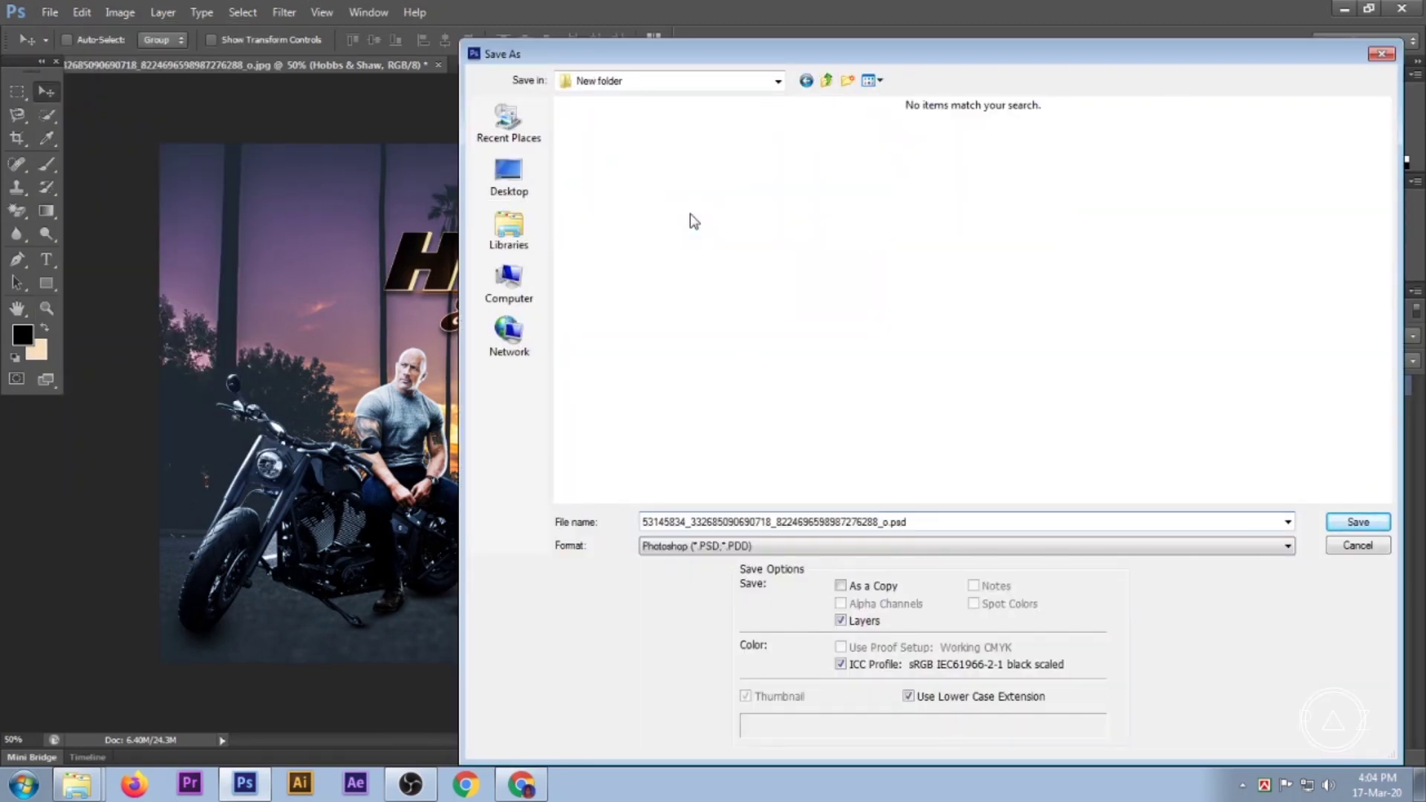
click(806, 80)
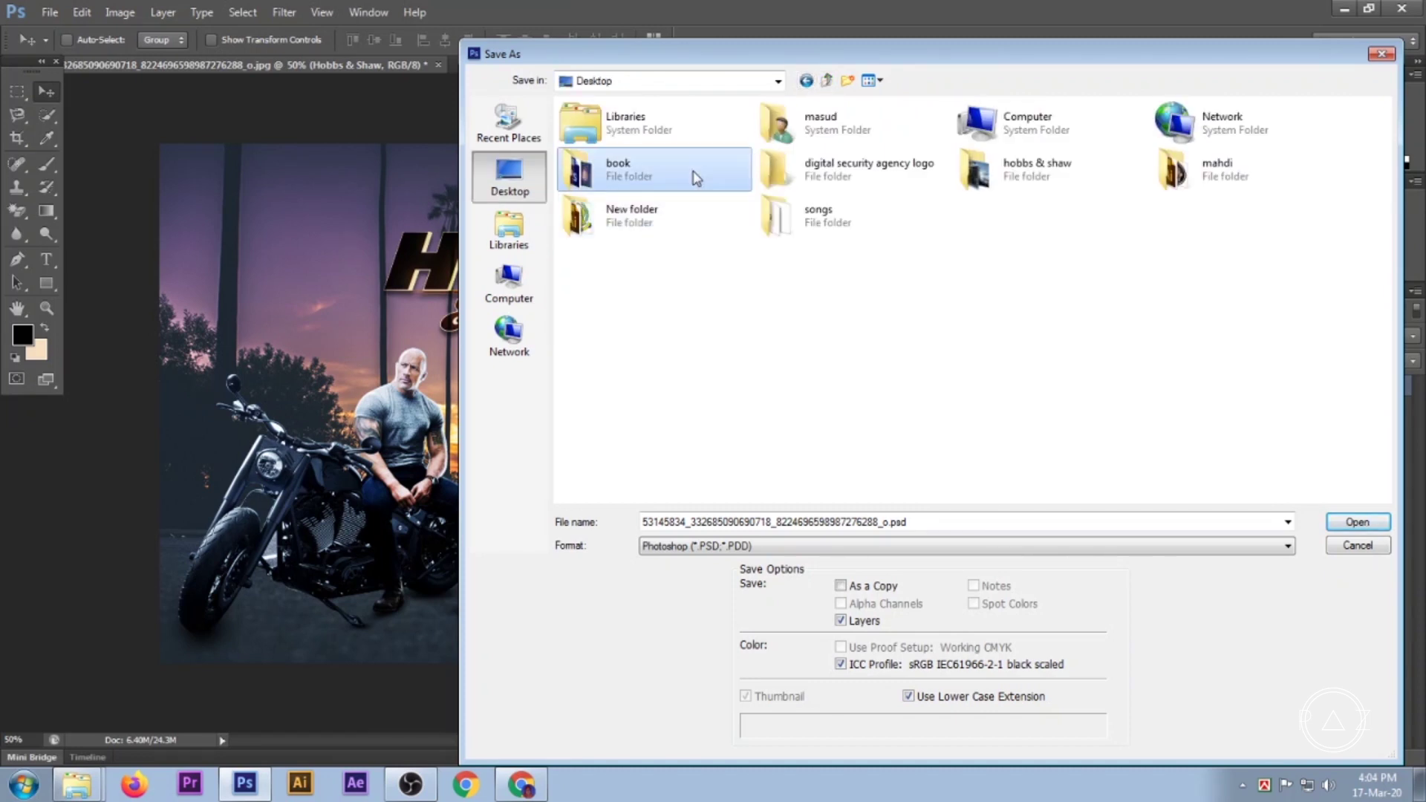
double_click(736, 177)
double_click(937, 522)
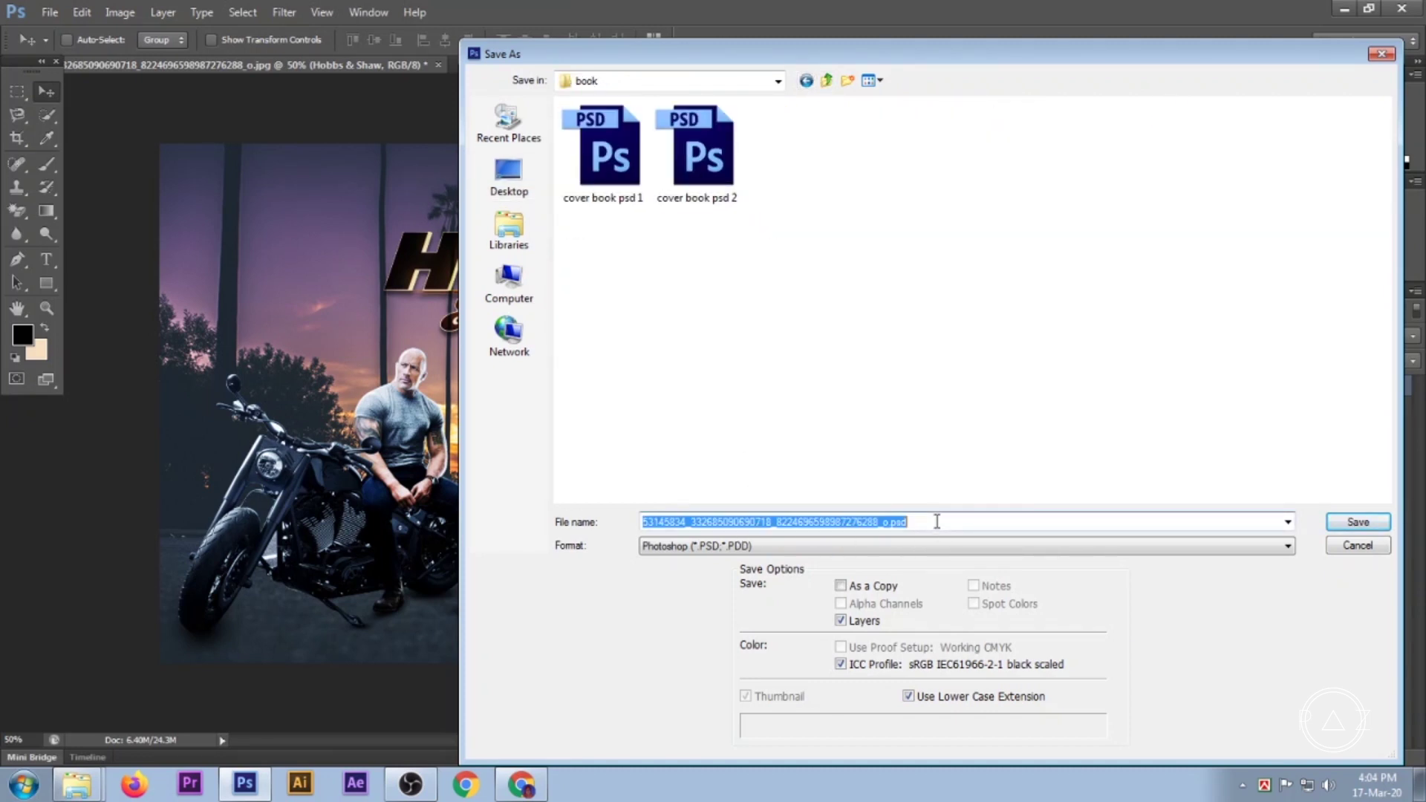
text(hobbs & shaw)
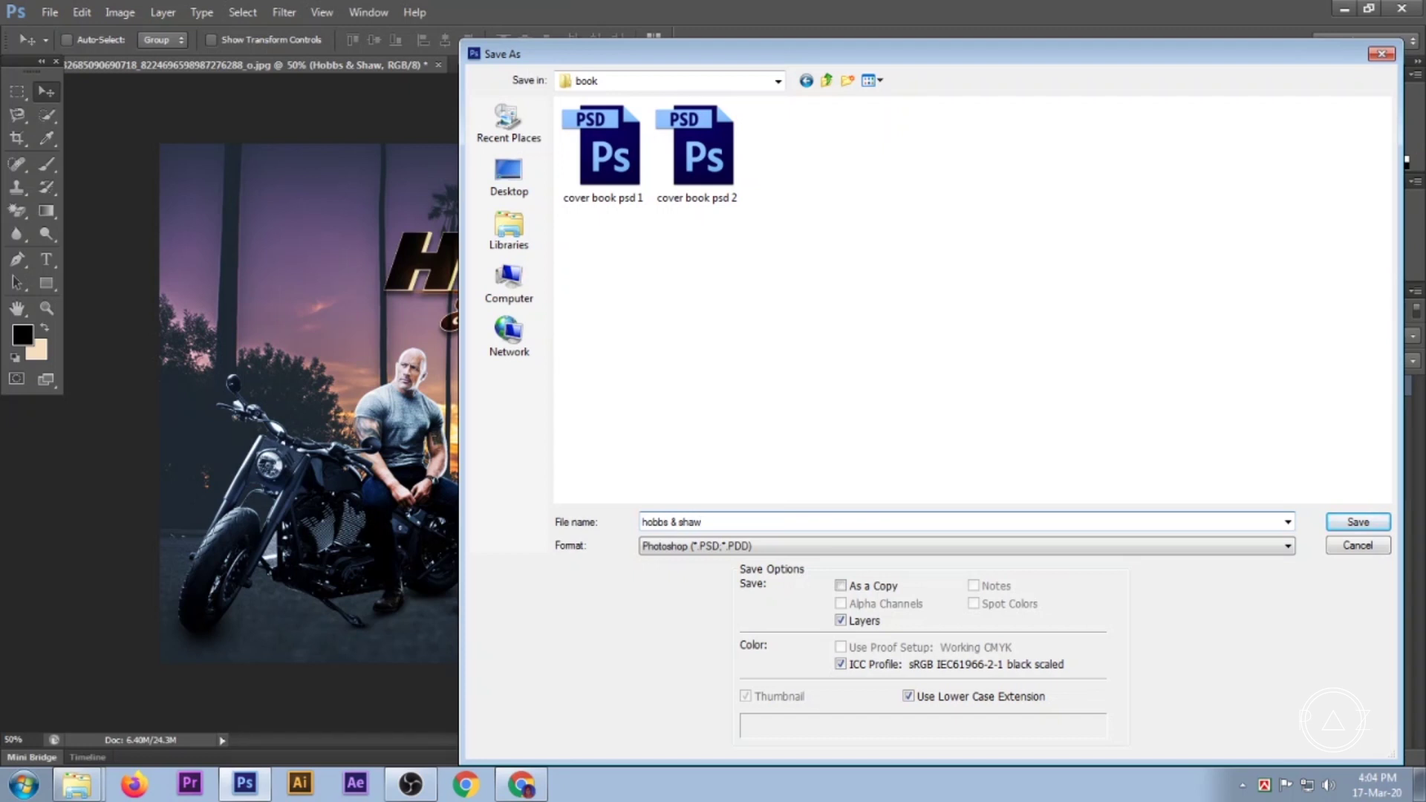
key(Return)
key(Return)
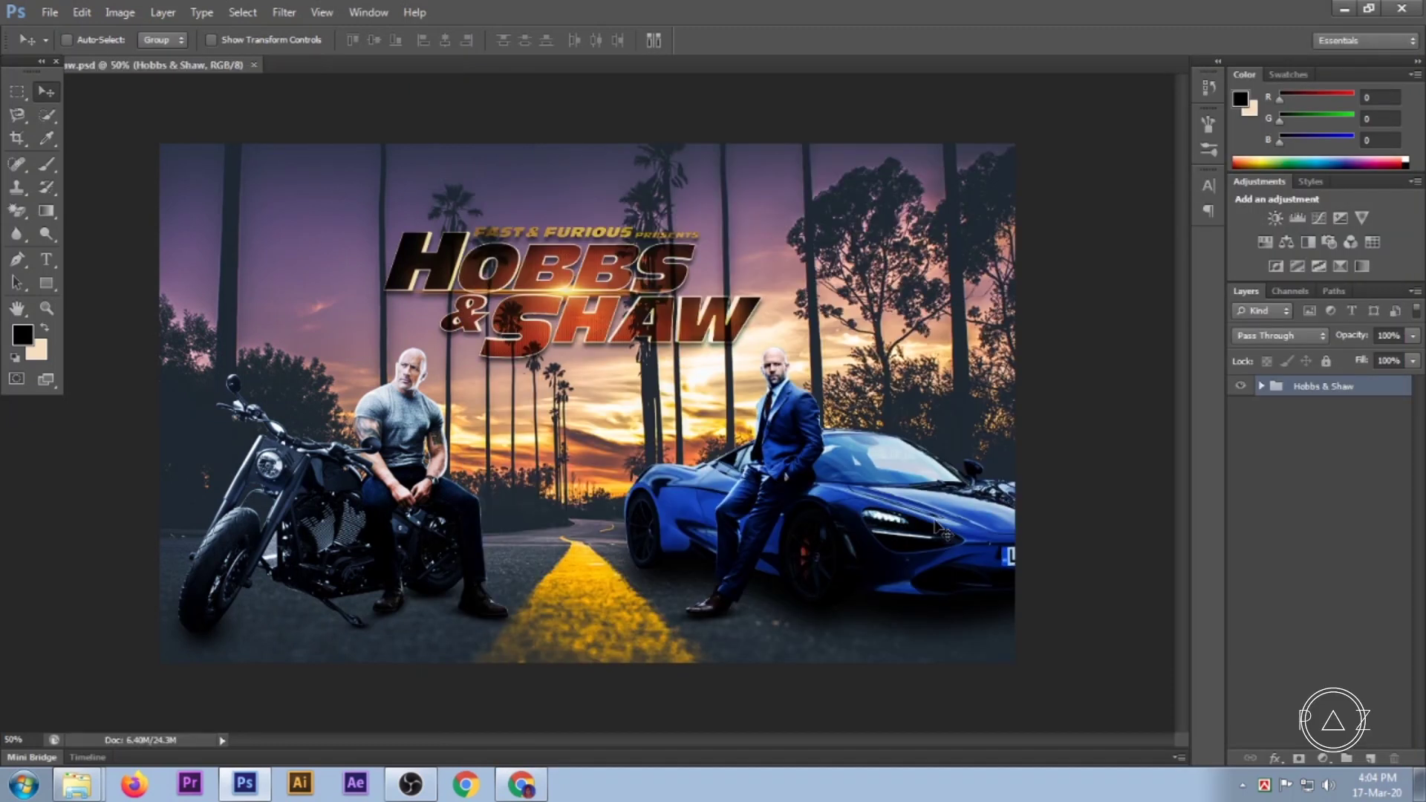
Save a JPEG copy of the poster in the same folder.
click(49, 12)
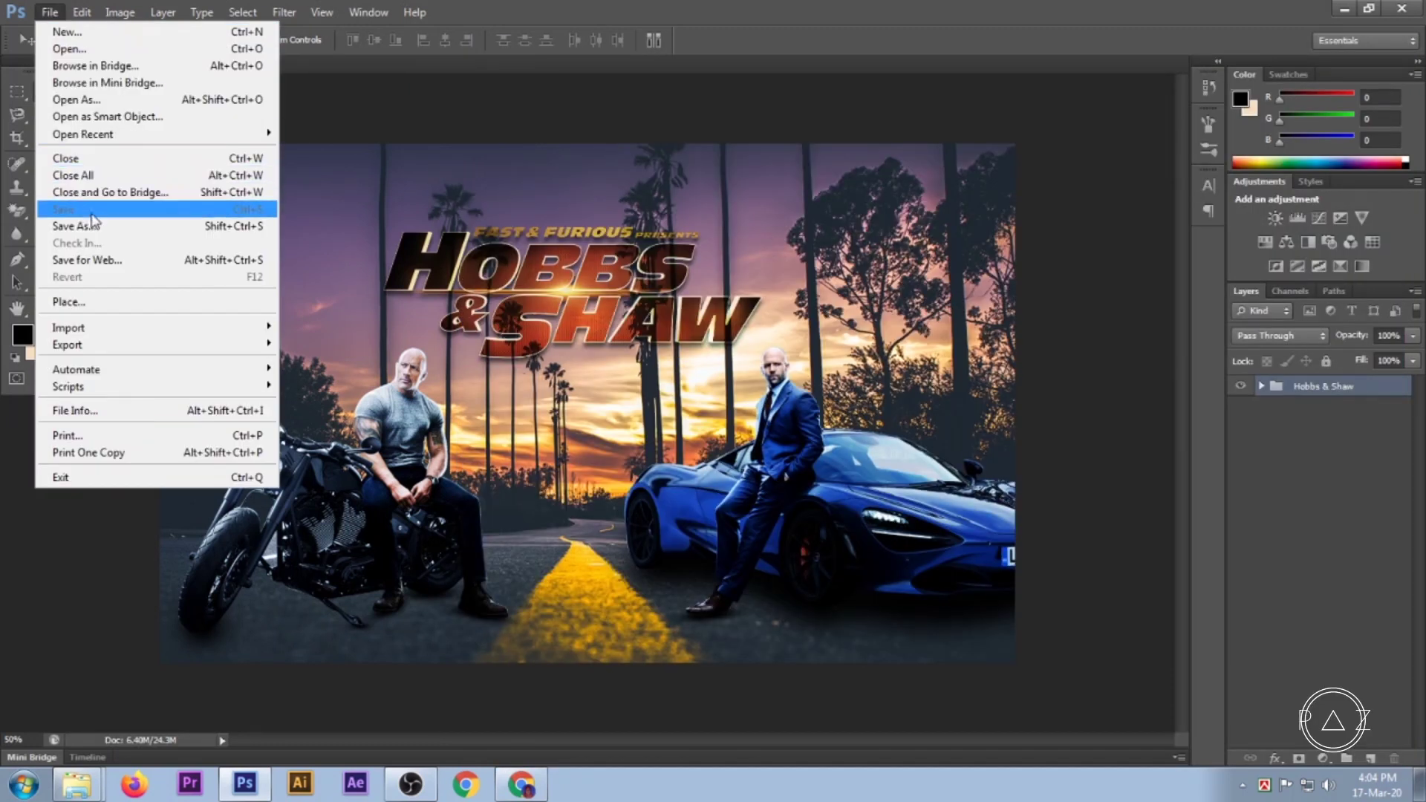
click(100, 228)
click(745, 548)
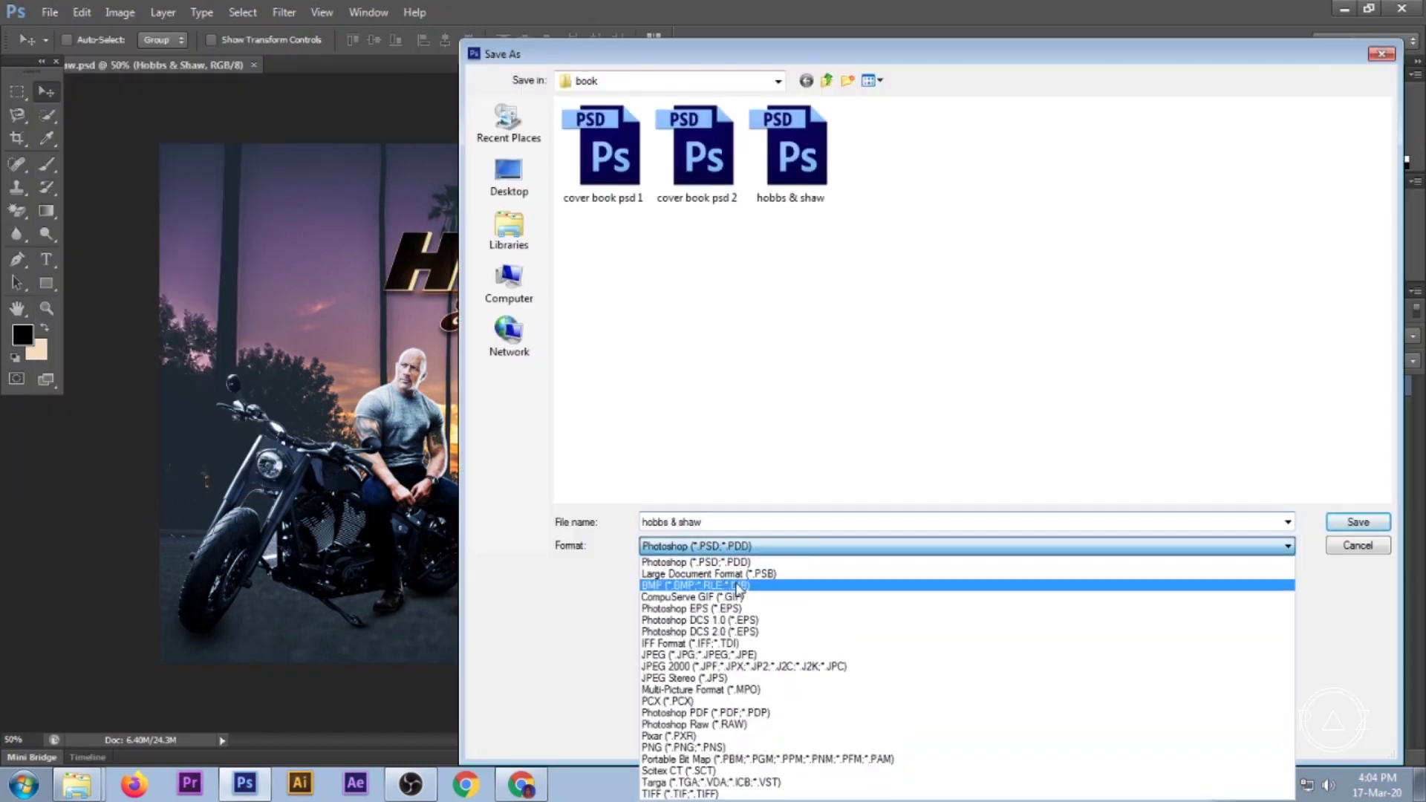
click(749, 655)
click(1341, 521)
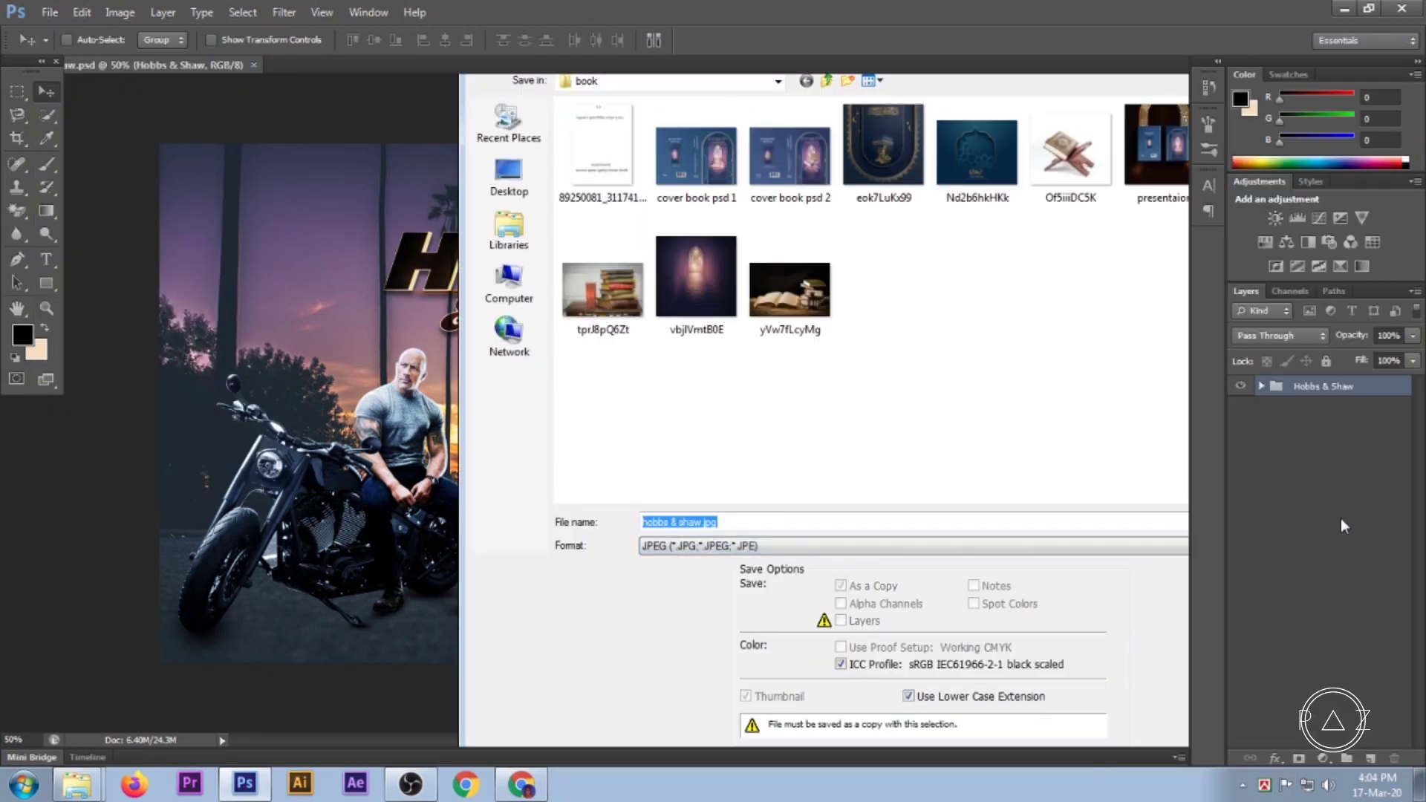